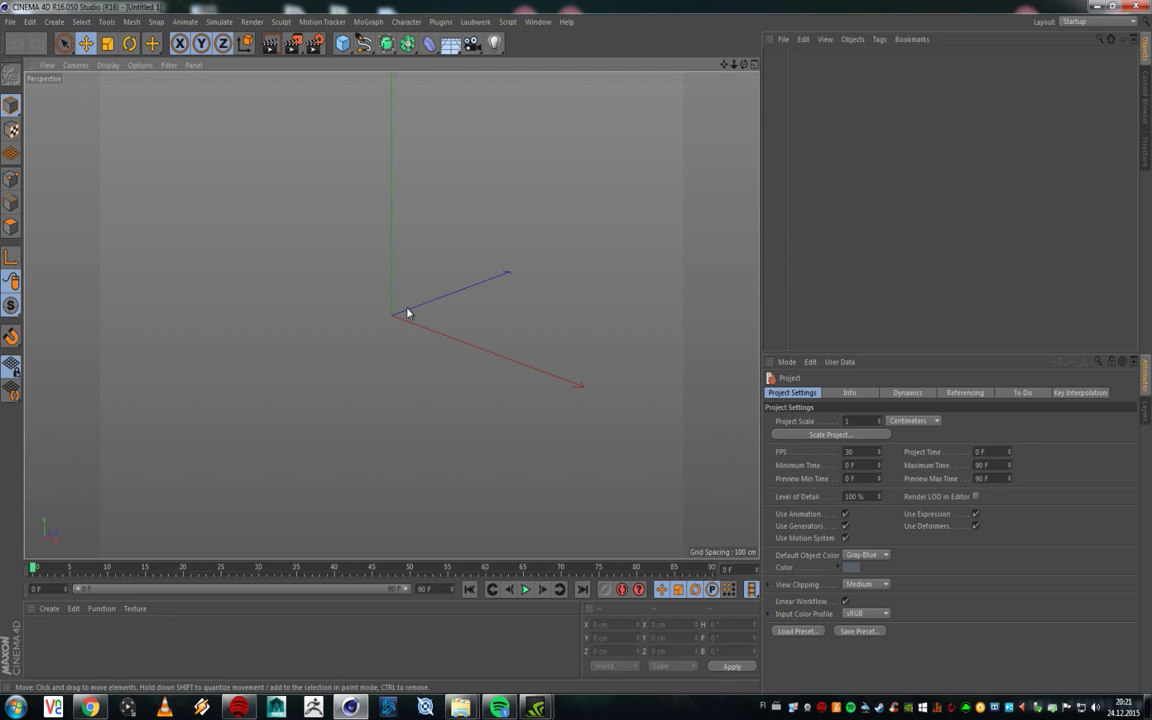
{"action": "scroll", "coordinate": [400, 290], "scroll_direction": "up", "scroll_amount": 5}
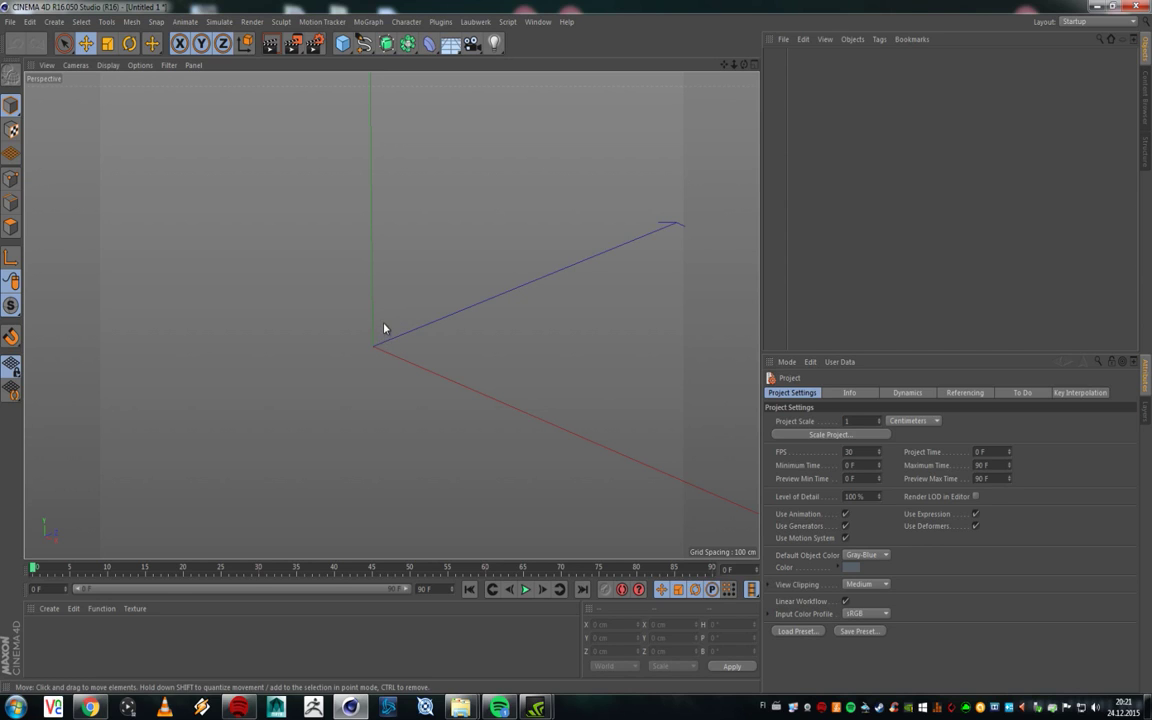
{"action": "left_click_drag", "start_coordinate": [386, 339], "coordinate": [408, 309], "text": "alt"}
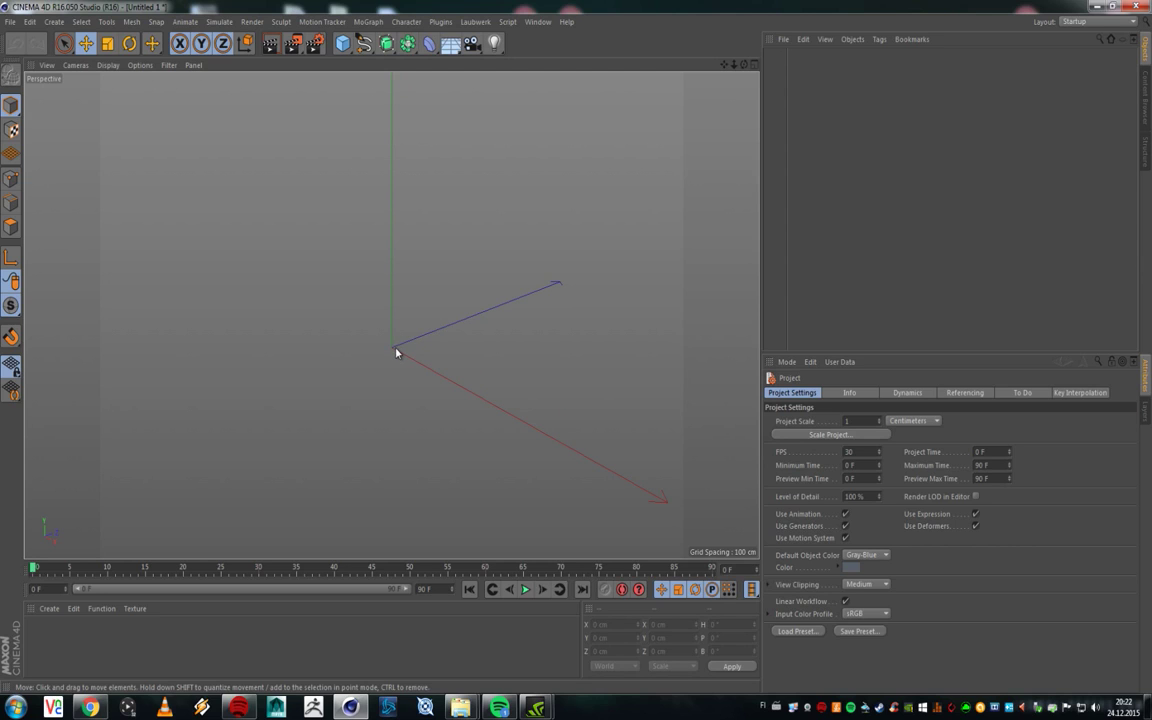
{"action": "left_click_drag", "start_coordinate": [405, 358], "coordinate": [471, 333], "text": "alt"}
{"action": "left_click_drag", "start_coordinate": [479, 258], "coordinate": [418, 329], "text": "alt"}
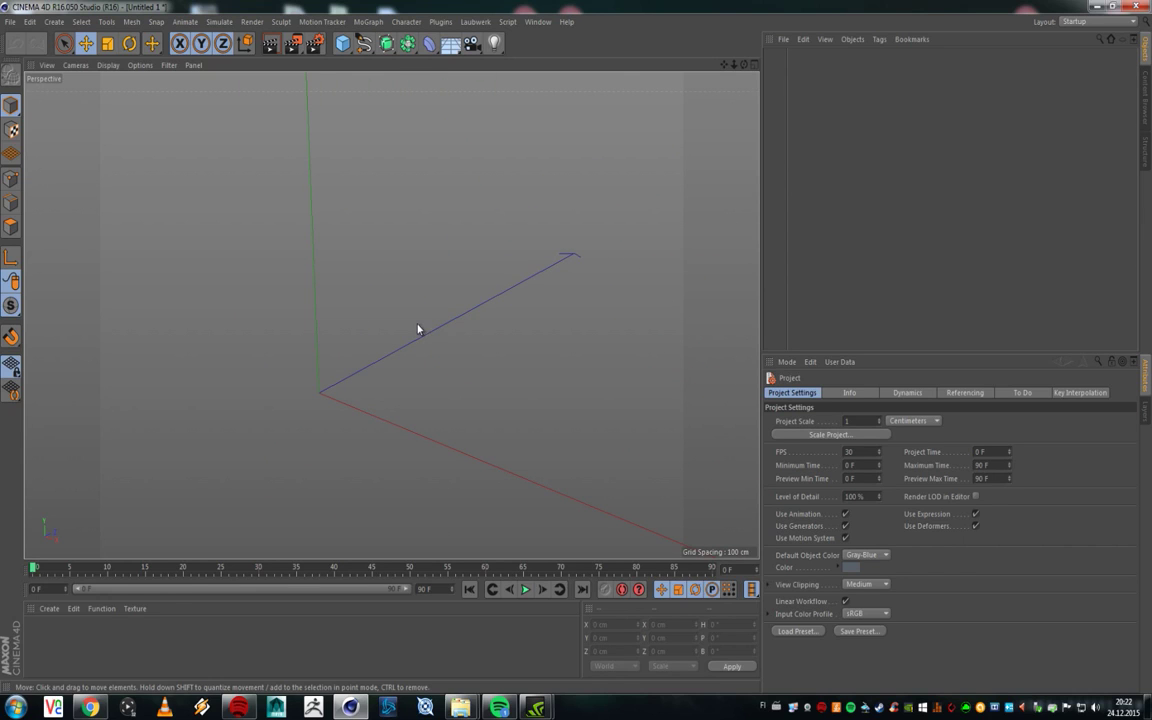
{"action": "middle_click", "coordinate": [441, 274]}
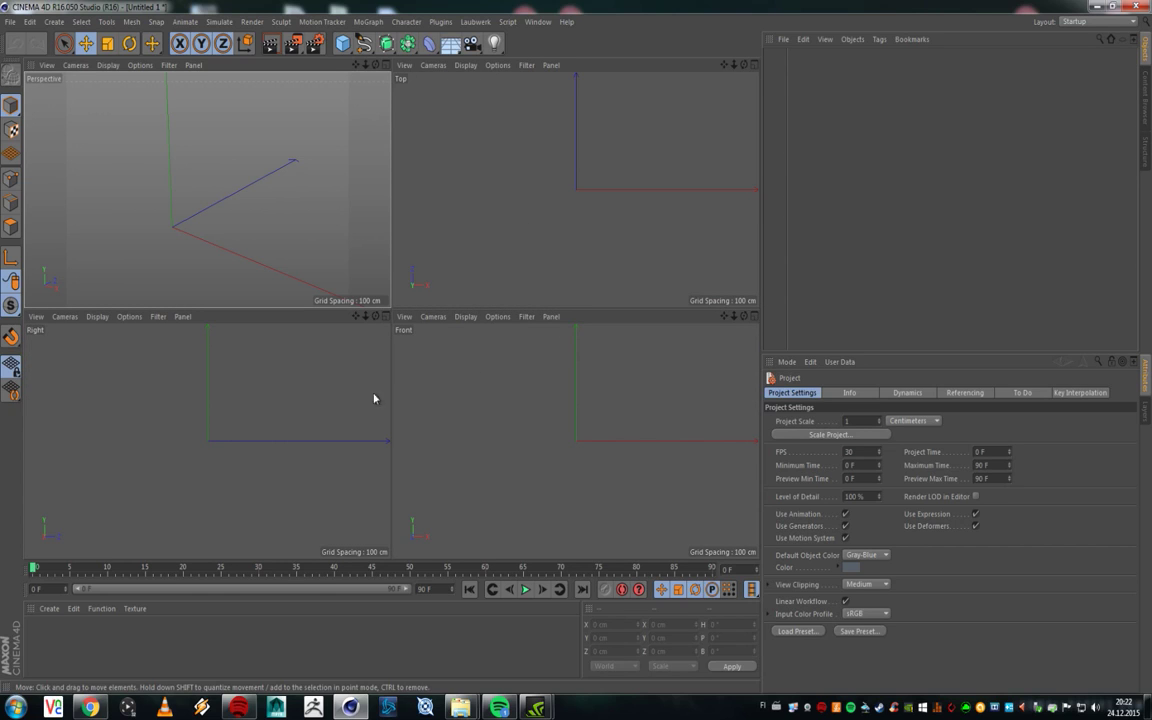
{"action": "middle_click", "coordinate": [229, 197]}
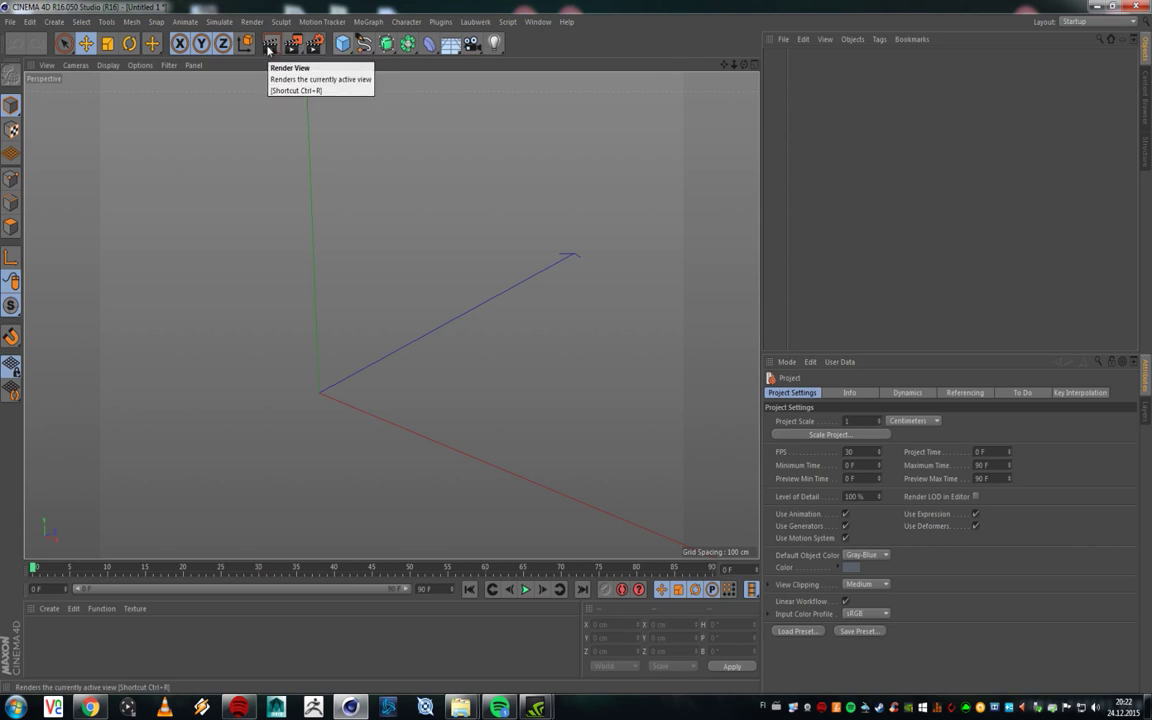
Step: Add a cube primitive to the scene and frame it fully in the perspective view
{"action": "left_click", "coordinate": [342, 47]}
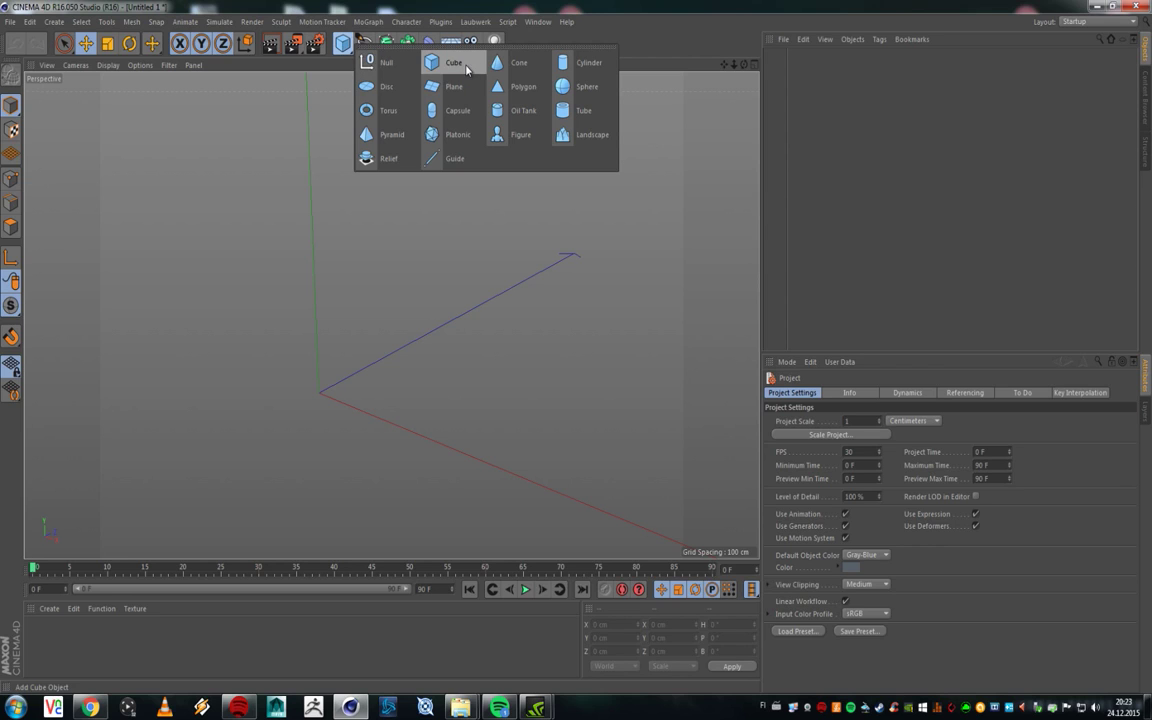
{"action": "left_click", "coordinate": [343, 45]}
{"action": "left_click", "coordinate": [453, 65]}
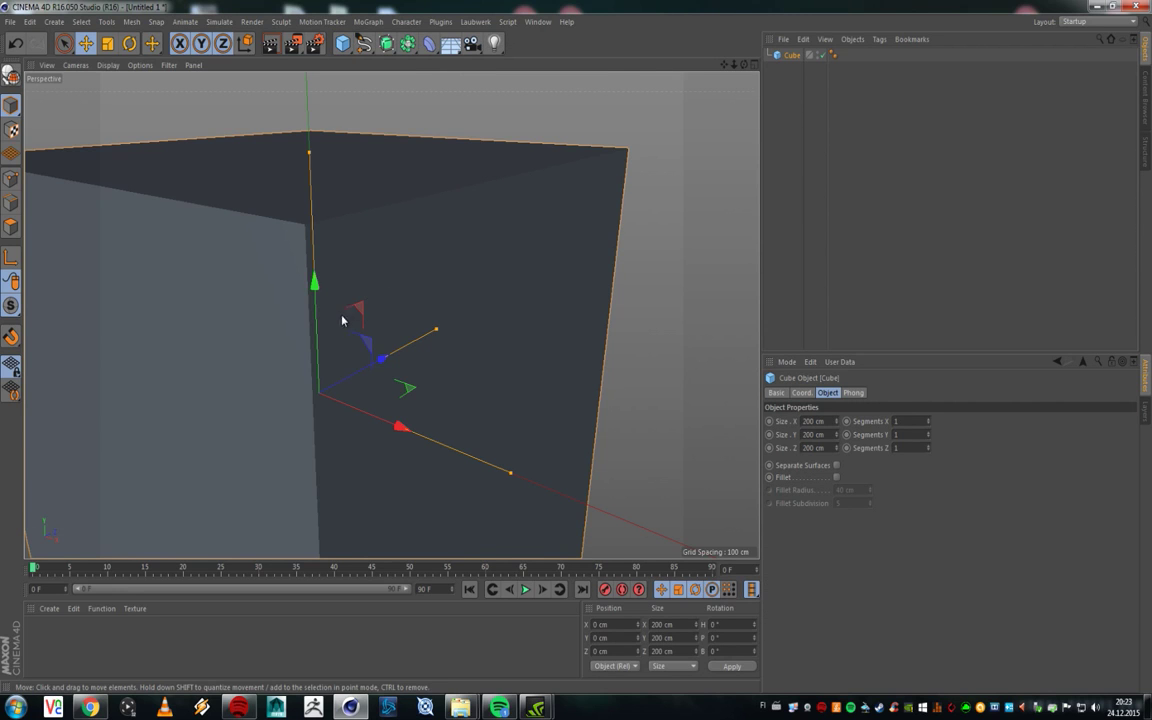
{"action": "scroll", "coordinate": [341, 320], "scroll_direction": "down", "scroll_amount": 4}
{"action": "scroll", "coordinate": [377, 300], "scroll_direction": "down", "scroll_amount": 1}
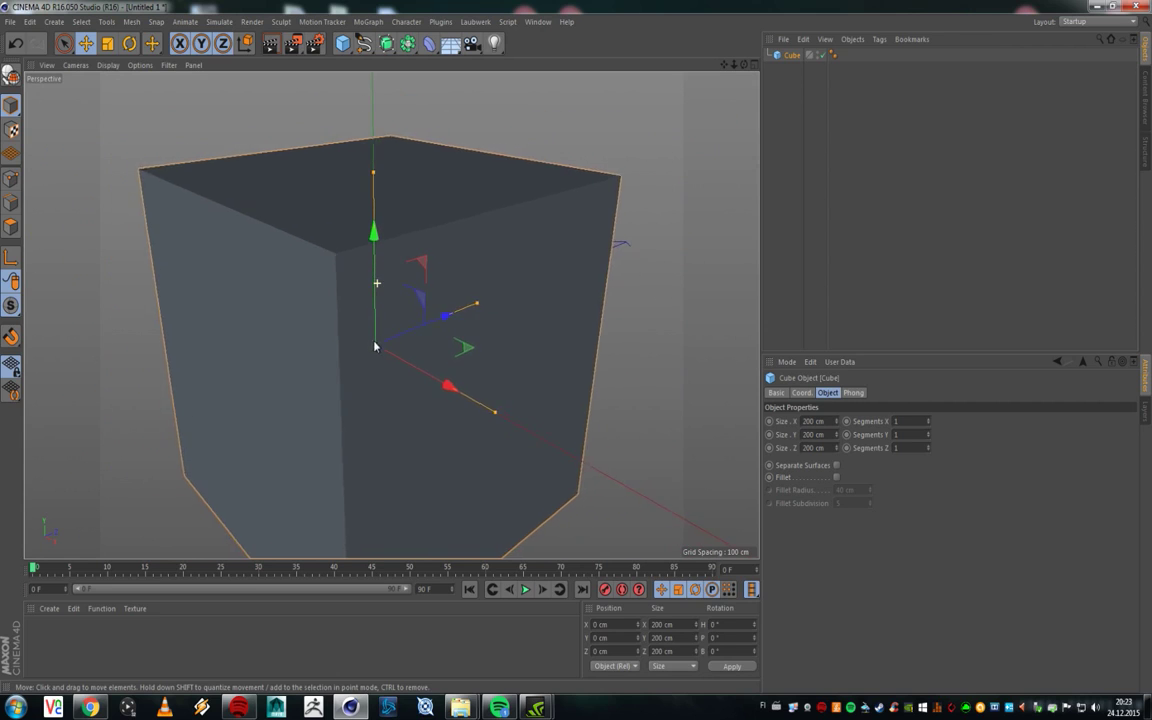
{"action": "scroll", "coordinate": [375, 360], "scroll_direction": "down", "scroll_amount": 2}
{"action": "left_click_drag", "start_coordinate": [307, 273], "coordinate": [422, 291], "text": "alt"}
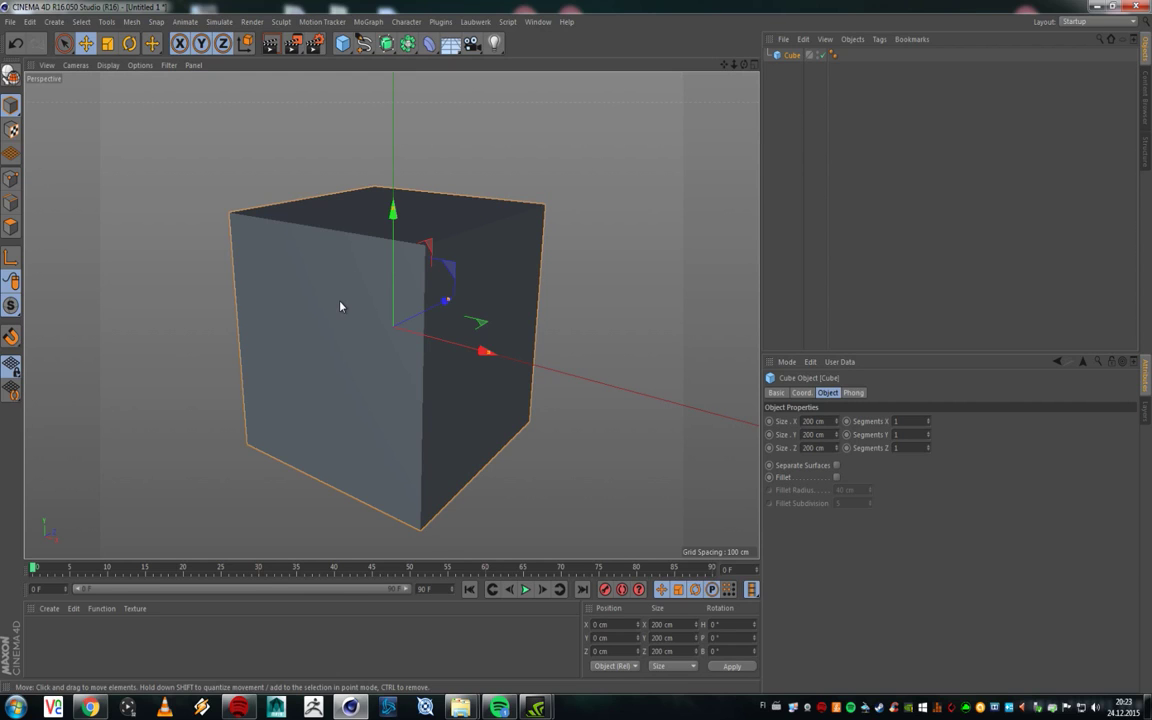
{"action": "scroll", "coordinate": [340, 307], "scroll_direction": "up", "scroll_amount": 1}
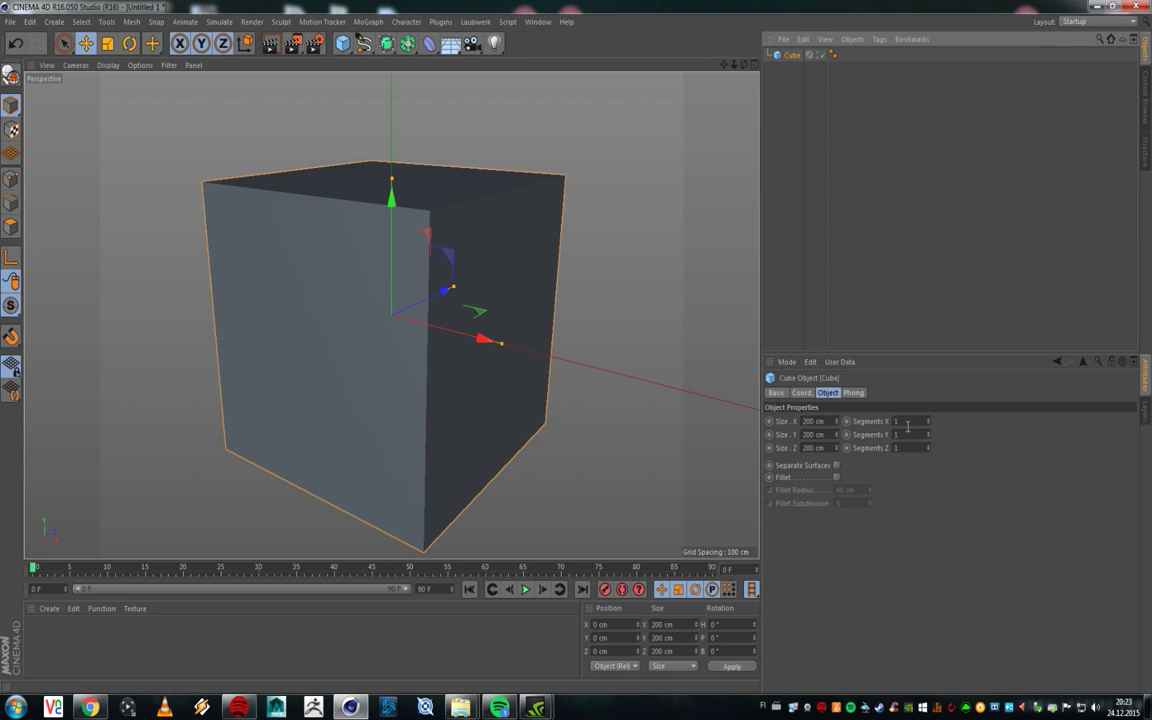
Step: Set the perspective view's display mode to Gouraud Shading (Lines)
{"action": "left_click", "coordinate": [78, 66]}
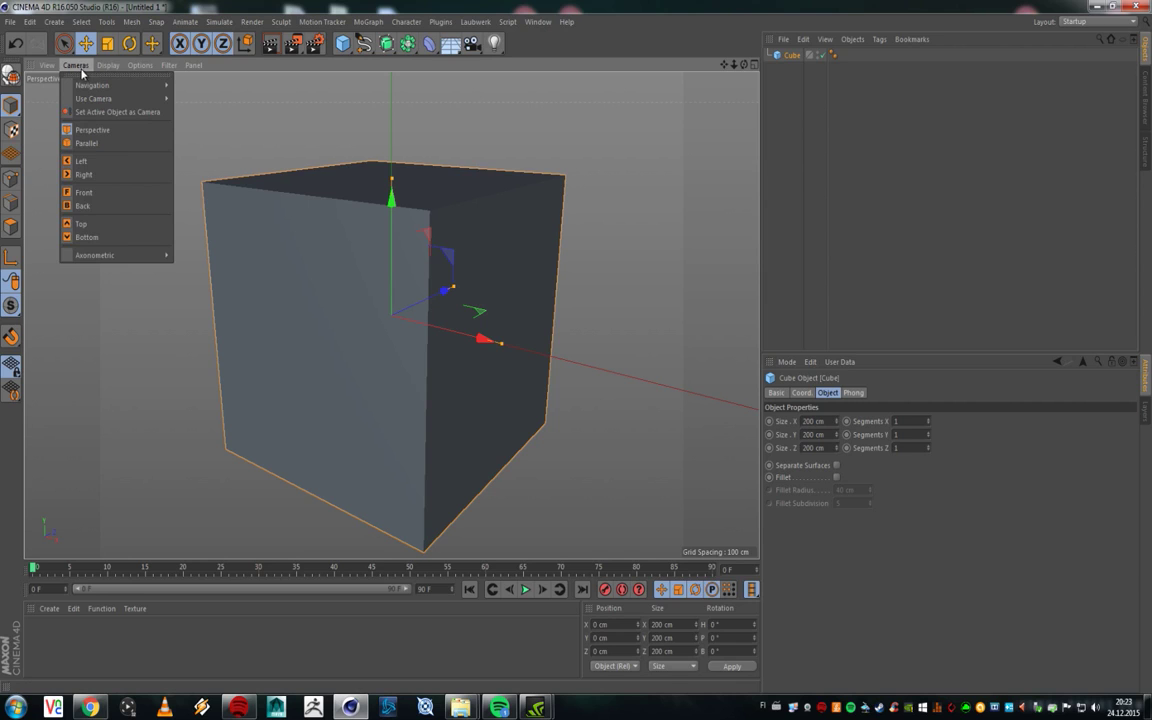
{"action": "mouse_move", "coordinate": [110, 67]}
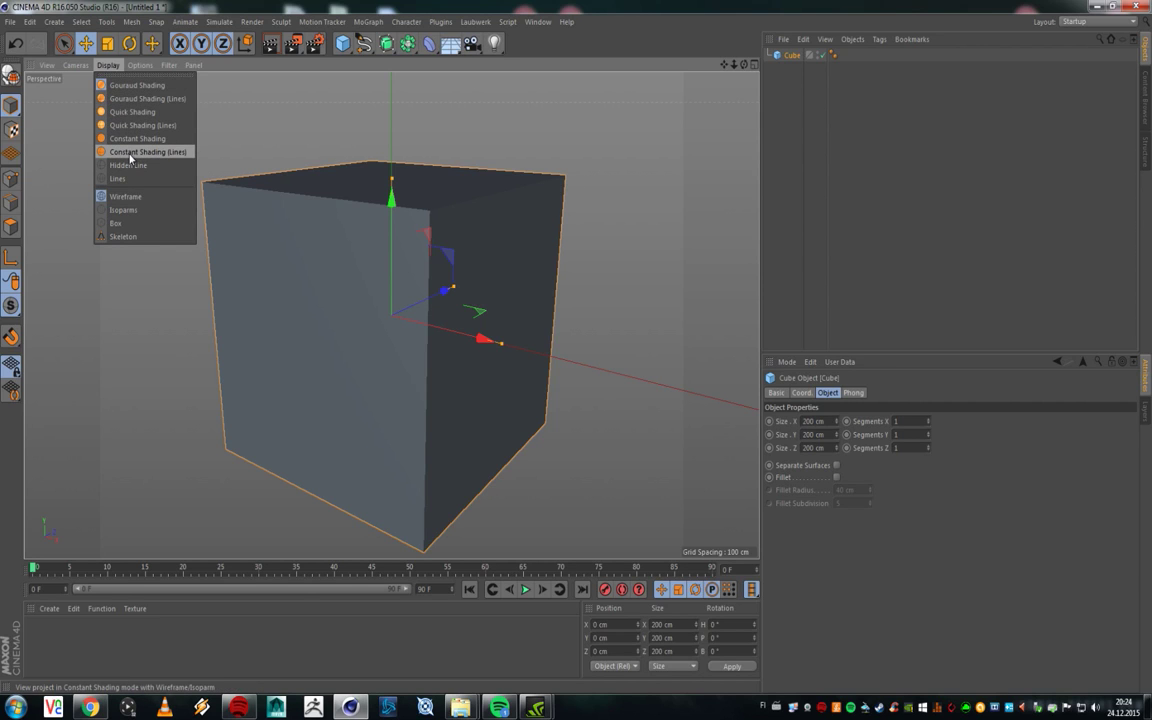
{"action": "left_click", "coordinate": [143, 101]}
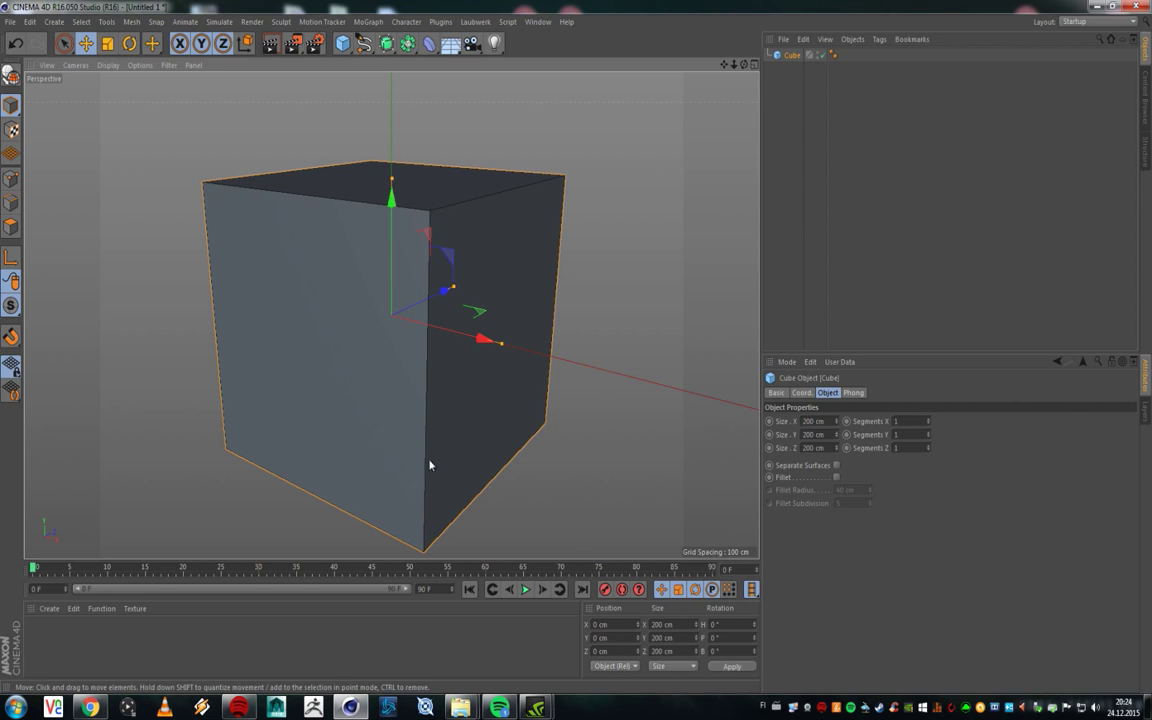
Step: Divide the cube into 2 segments along Y and 3 segments along Z
{"action": "mouse_move", "coordinate": [442, 251]}
{"action": "left_mouse_down", "text": "alt"}
{"action": "mouse_move", "coordinate": [335, 246]}
{"action": "mouse_move", "coordinate": [391, 316]}
{"action": "mouse_move", "coordinate": [419, 327]}
{"action": "mouse_move", "coordinate": [383, 200]}
{"action": "mouse_move", "coordinate": [506, 174]}
{"action": "mouse_move", "coordinate": [589, 257]}
{"action": "mouse_move", "coordinate": [566, 337]}
{"action": "mouse_move", "coordinate": [311, 309]}
{"action": "mouse_move", "coordinate": [427, 267]}
{"action": "mouse_move", "coordinate": [399, 257]}
{"action": "mouse_move", "coordinate": [393, 275]}
{"action": "mouse_move", "coordinate": [428, 241]}
{"action": "left_mouse_up", "text": "alt"}
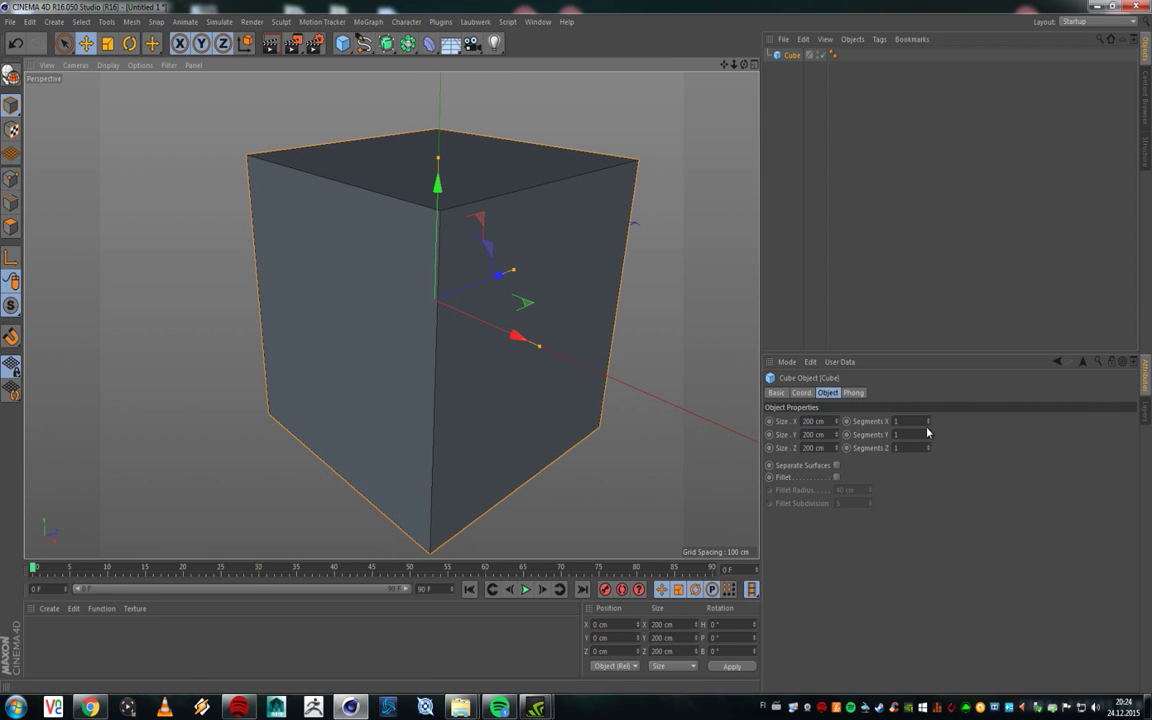
{"action": "left_click_drag", "start_coordinate": [522, 244], "coordinate": [458, 296], "text": "alt"}
{"action": "left_click_drag", "start_coordinate": [461, 256], "coordinate": [588, 303], "text": "alt"}
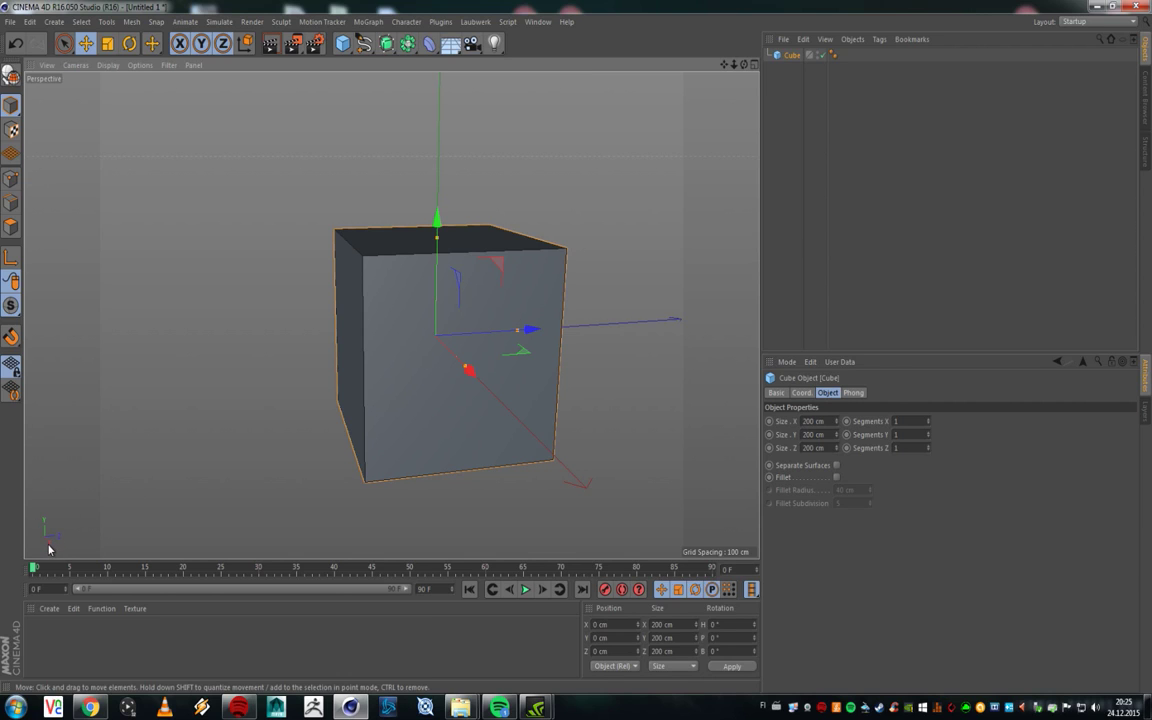
{"action": "left_click", "coordinate": [929, 434]}
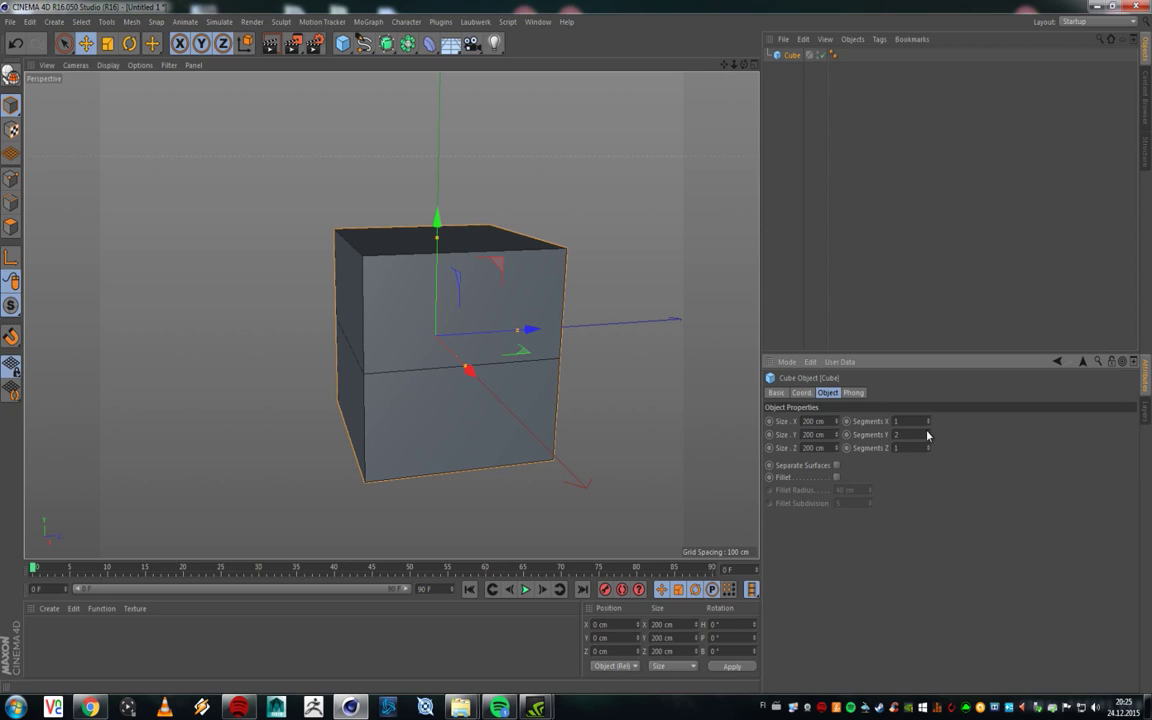
{"action": "left_click", "coordinate": [929, 448]}
{"action": "left_click", "coordinate": [929, 448]}
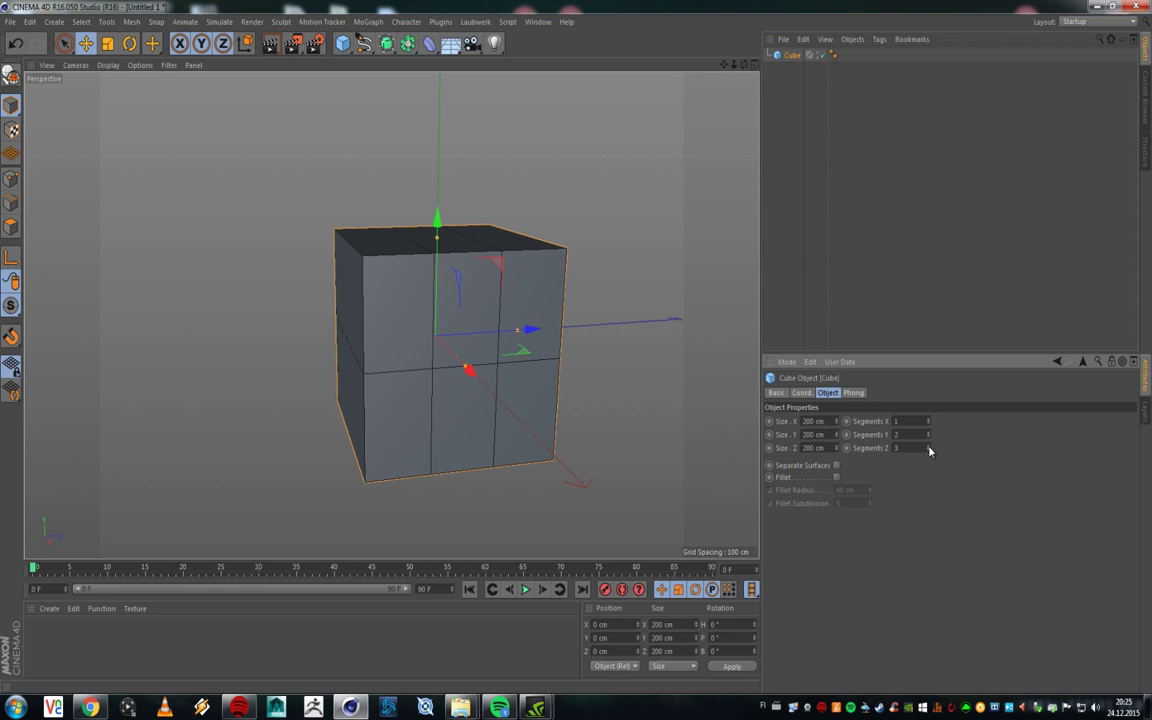
Step: Reduce the cube's X size to 75 cm and view its broad segmented side head-on
{"action": "left_click_drag", "start_coordinate": [481, 311], "coordinate": [550, 328], "text": "alt"}
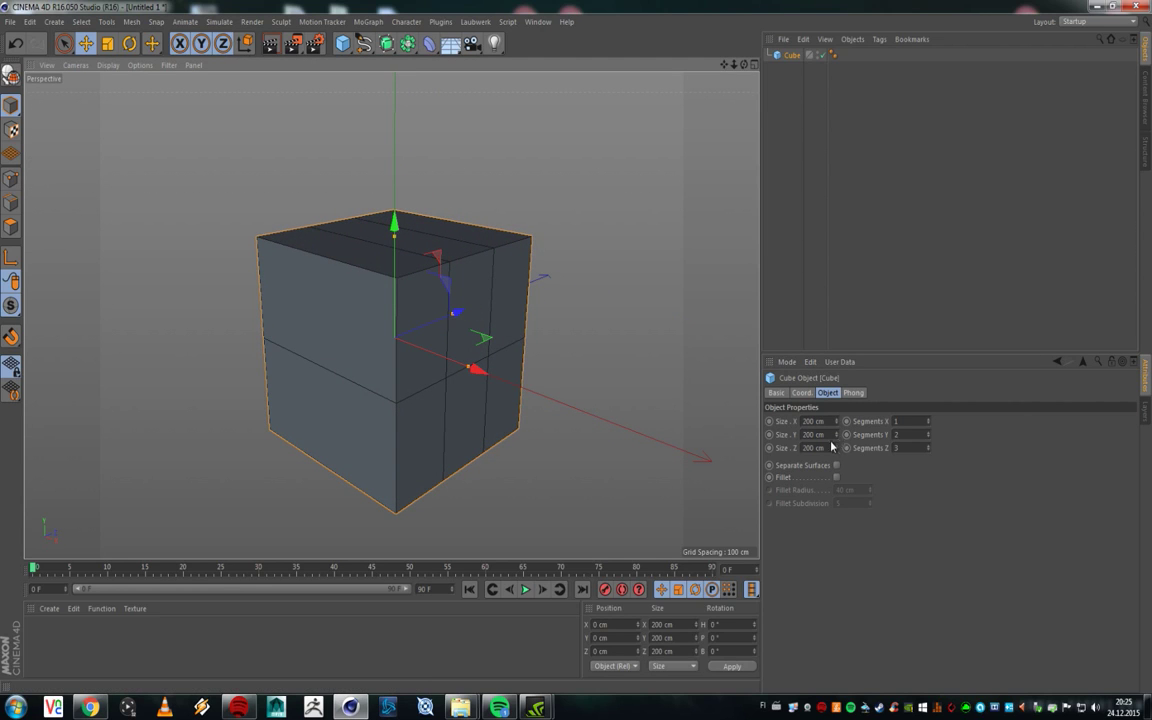
{"action": "left_click_drag", "start_coordinate": [837, 421], "coordinate": [774, 425]}
{"action": "left_click_drag", "start_coordinate": [424, 293], "coordinate": [249, 249], "text": "alt"}
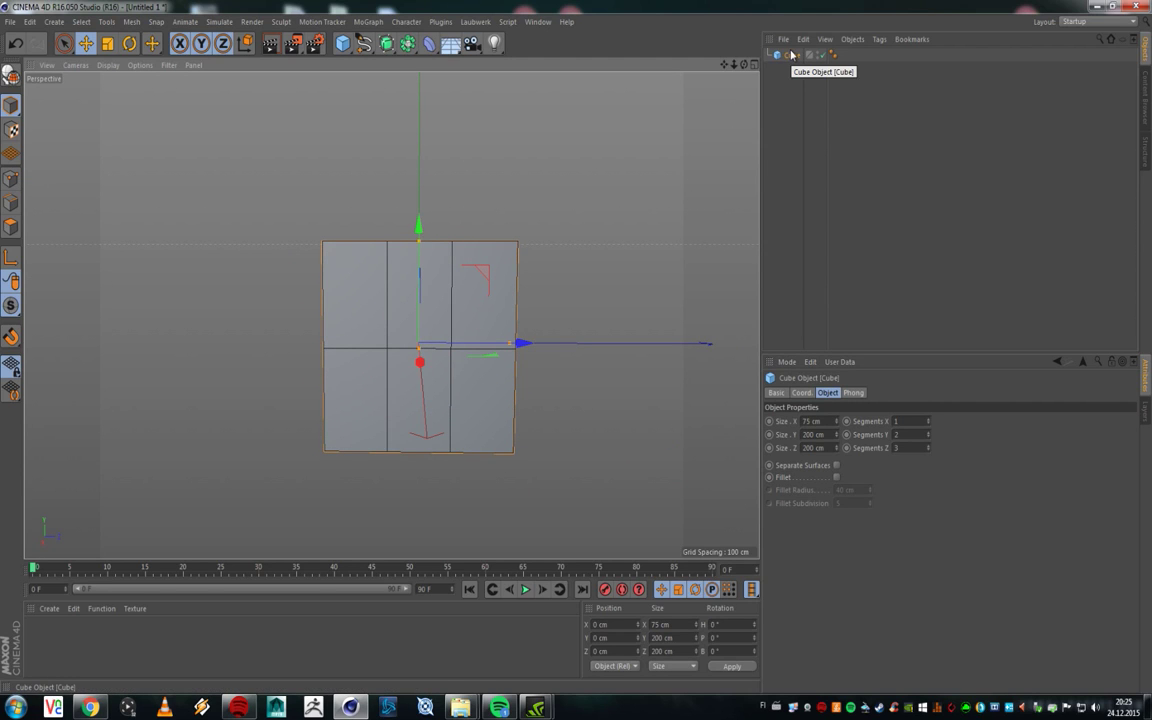
{"action": "key", "text": "c"}
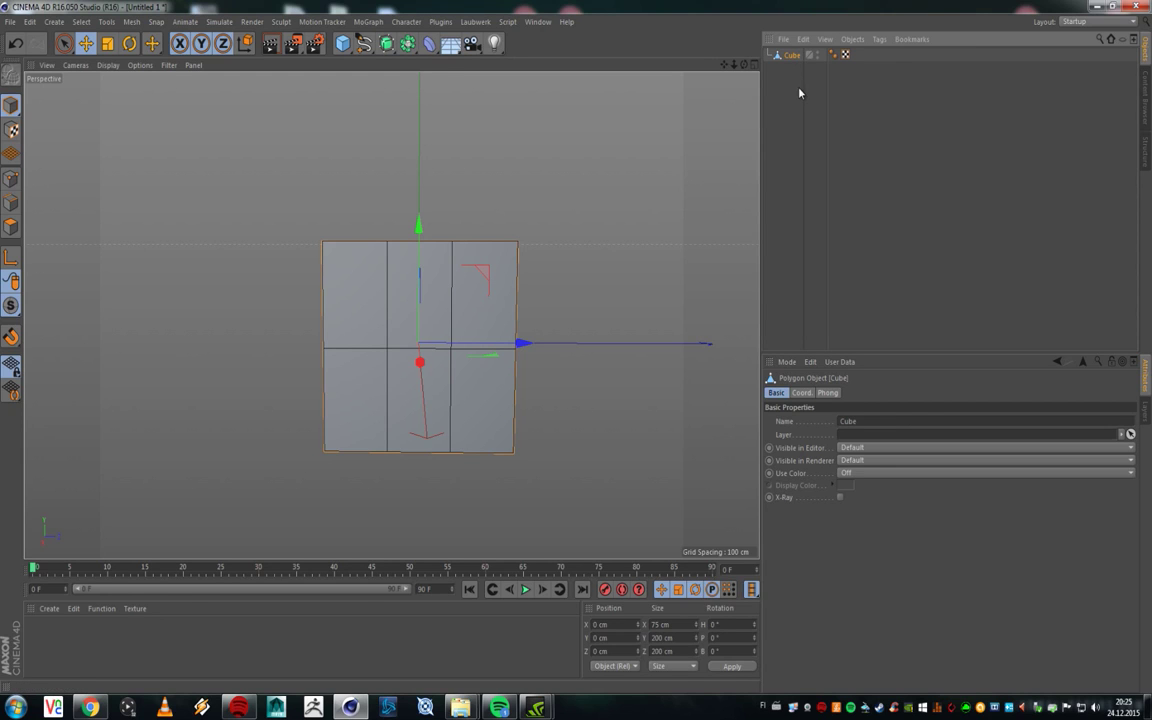
{"action": "key", "text": "ctrl+z"}
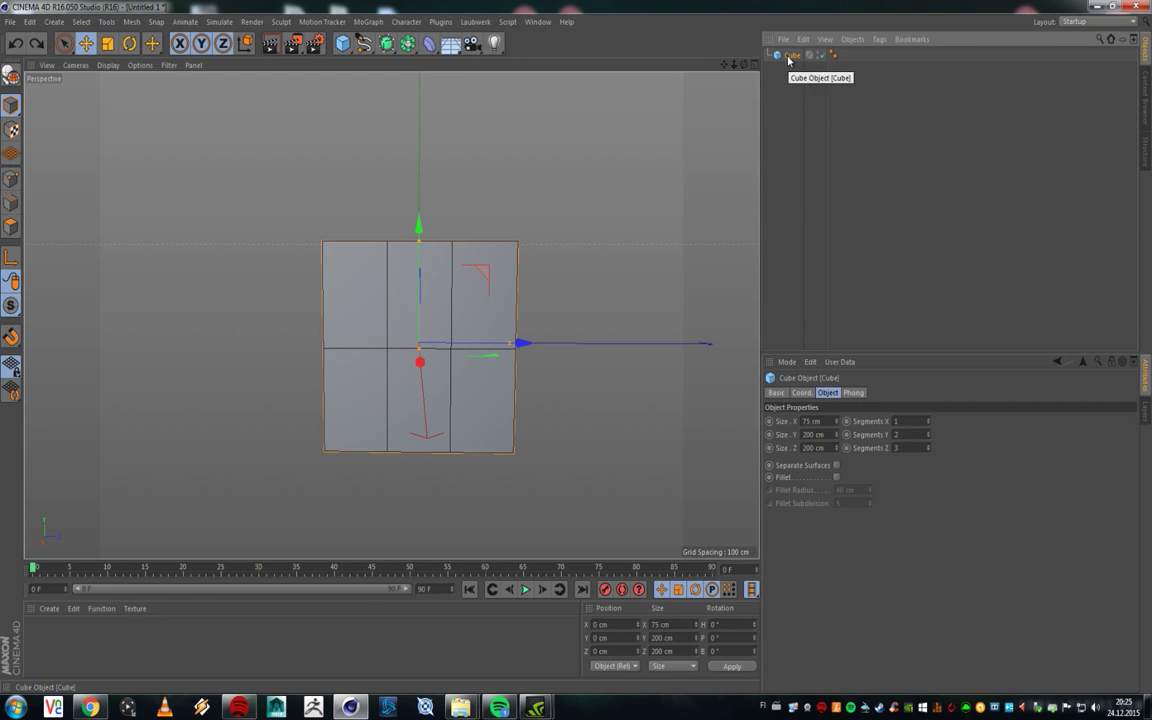
{"action": "key", "text": "c"}
{"action": "key", "text": "ctrl+z"}
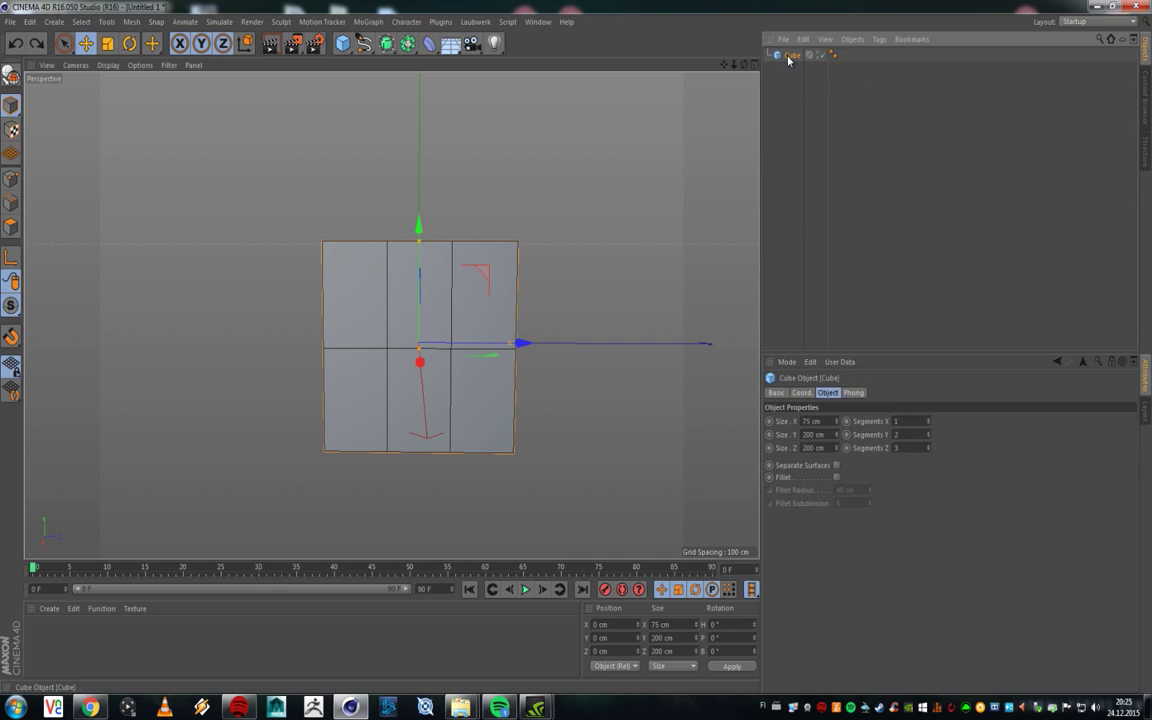
Step: Make the parametric cube editable as a polygon object
{"action": "right_click", "coordinate": [788, 57]}
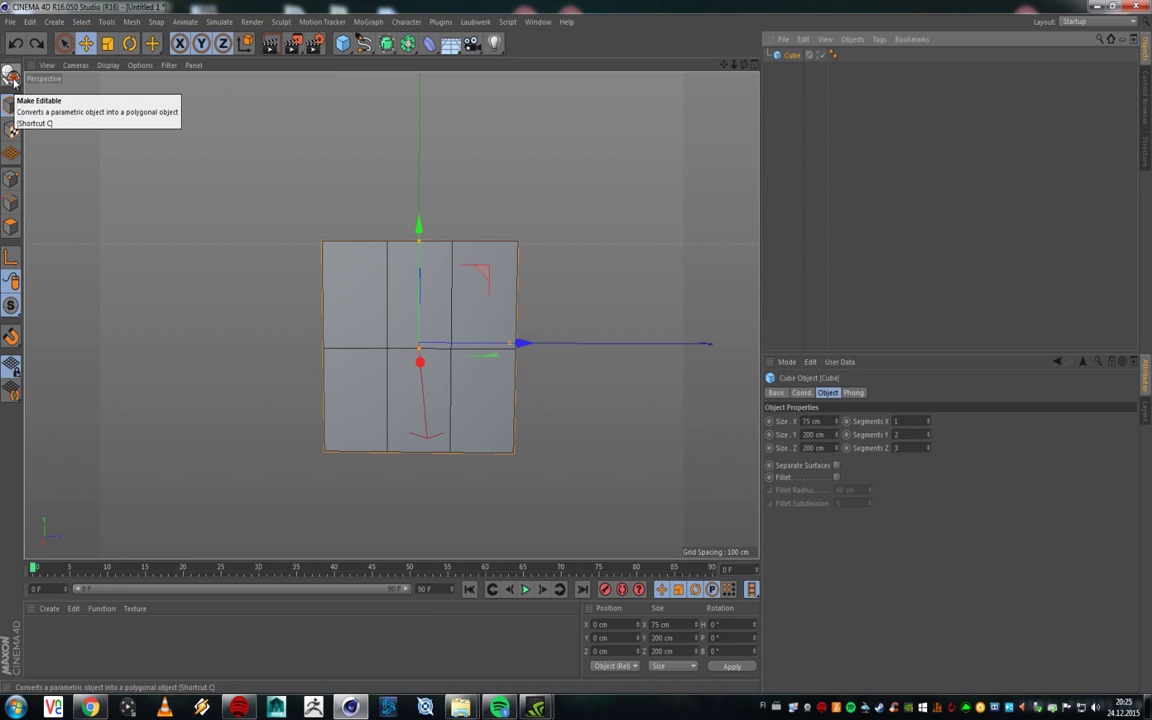
{"action": "right_click", "coordinate": [792, 57]}
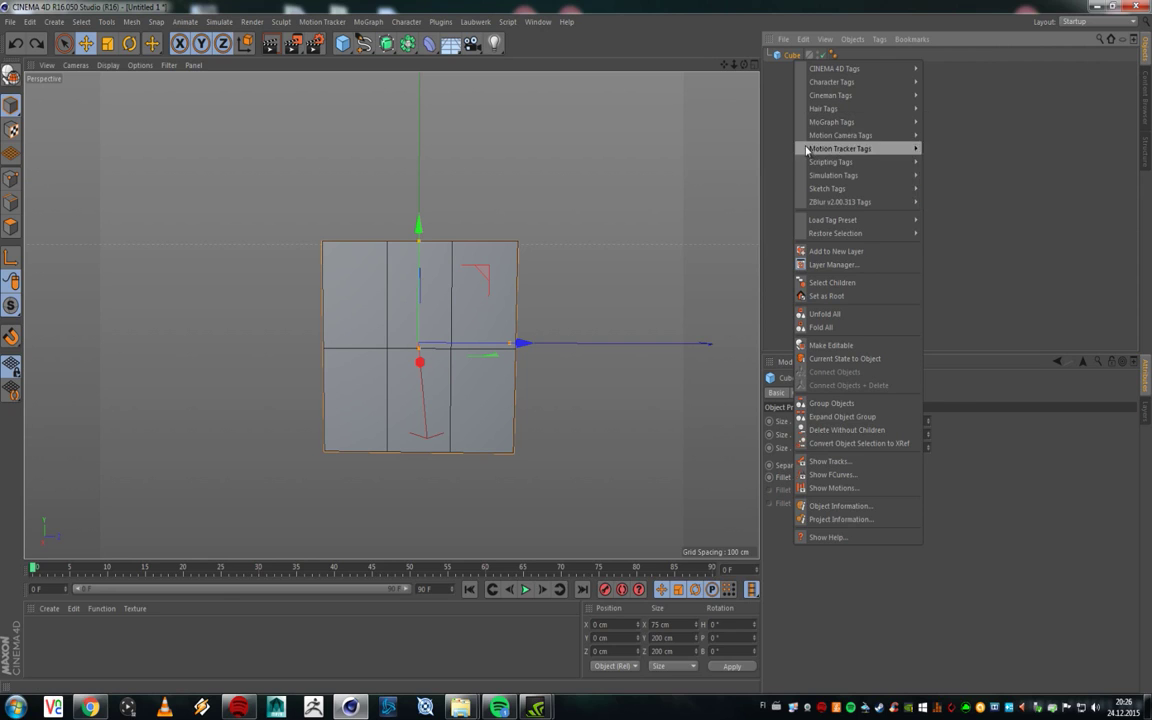
{"action": "left_click", "coordinate": [842, 350]}
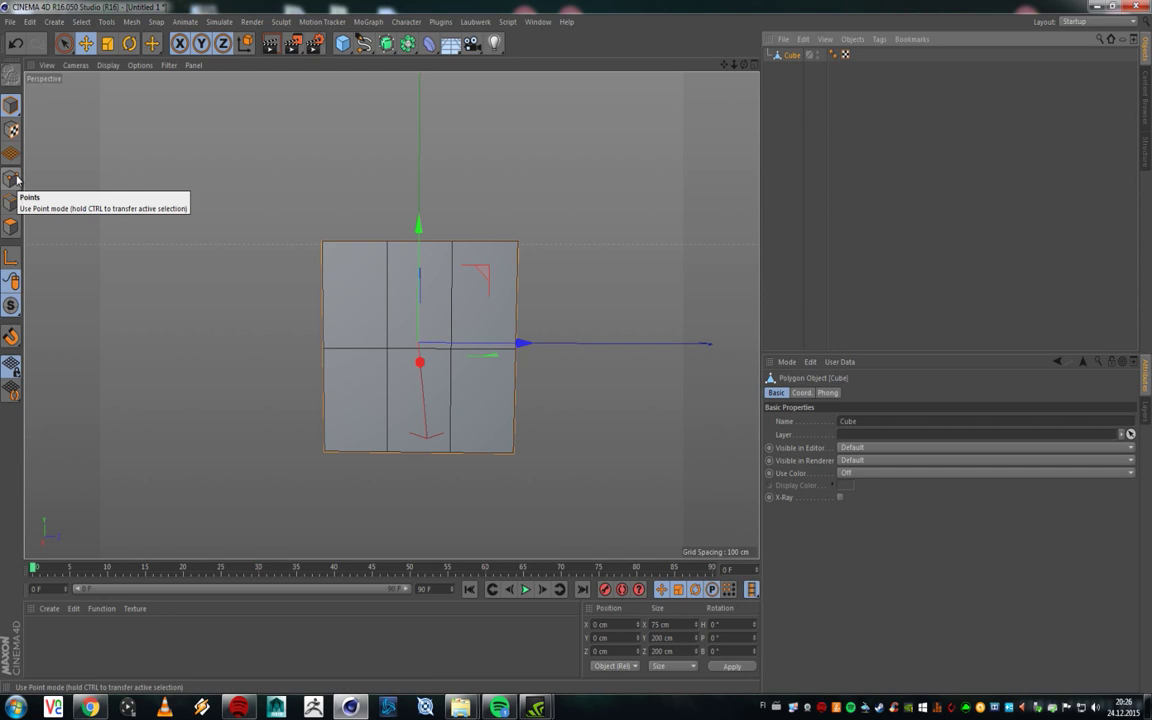
Step: Switch to polygon mode and select several upper polygons on the cube's broad side, narrow end and top together
{"action": "left_click", "coordinate": [11, 226]}
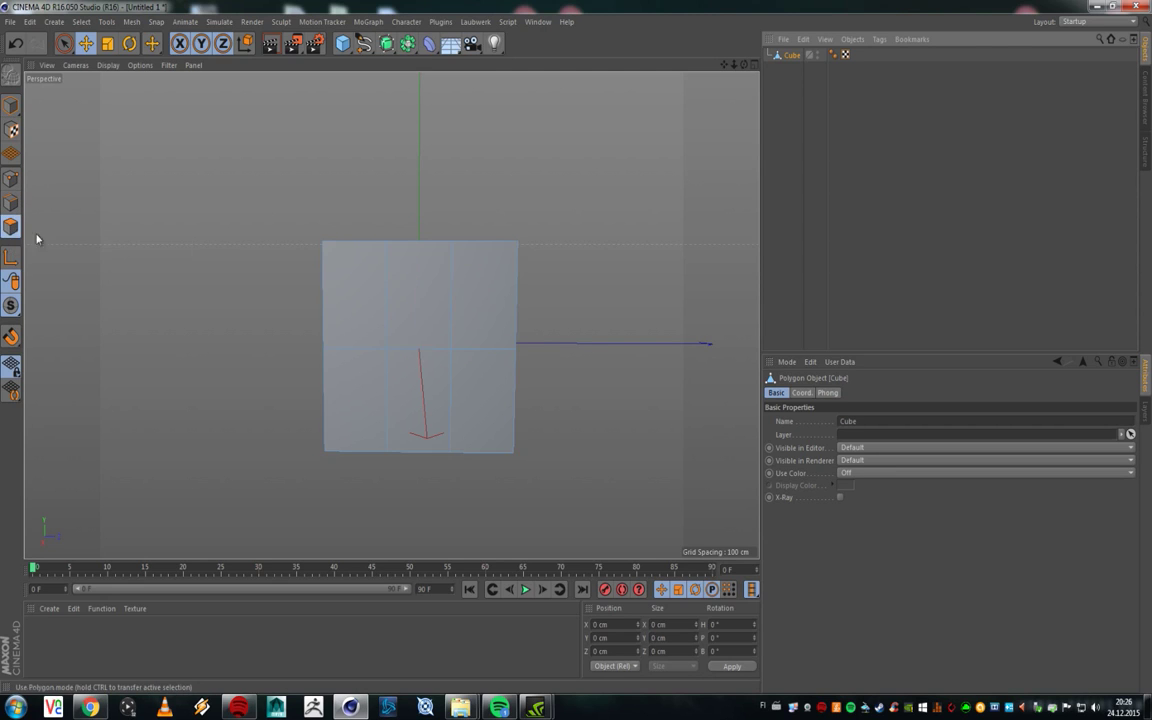
{"action": "left_click", "coordinate": [484, 293]}
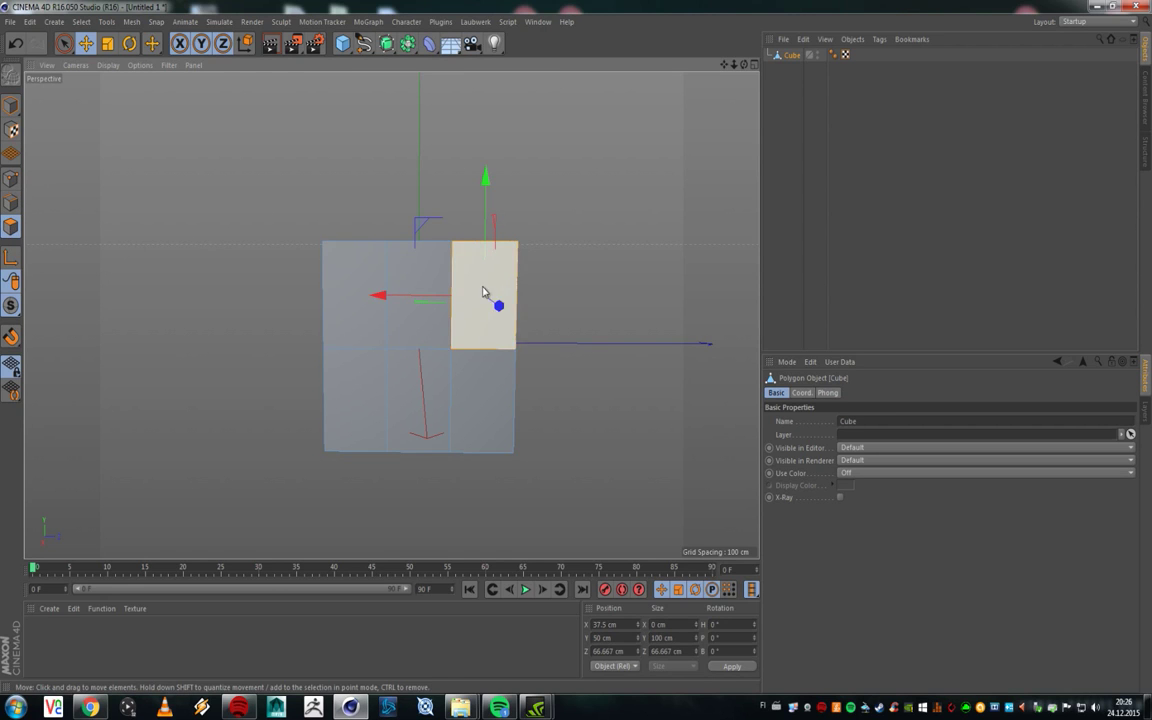
{"action": "left_click_drag", "start_coordinate": [483, 292], "coordinate": [327, 329], "text": "alt"}
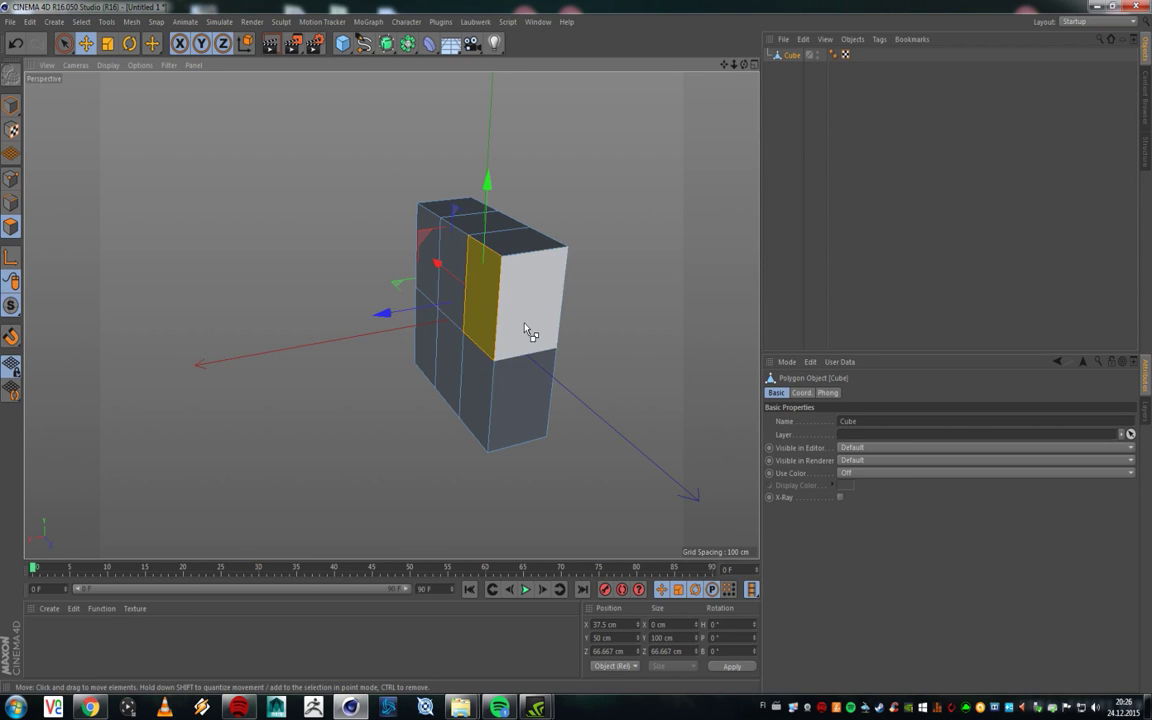
{"action": "left_click", "coordinate": [463, 289]}
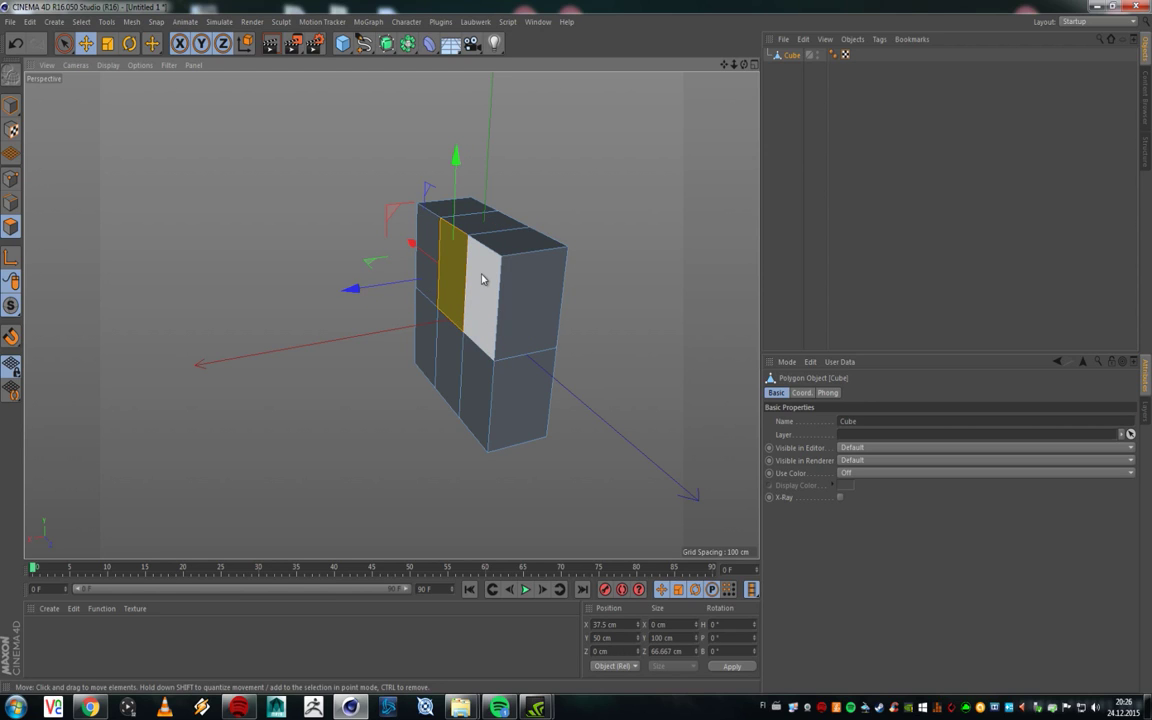
{"action": "left_click", "coordinate": [545, 310], "text": "shift"}
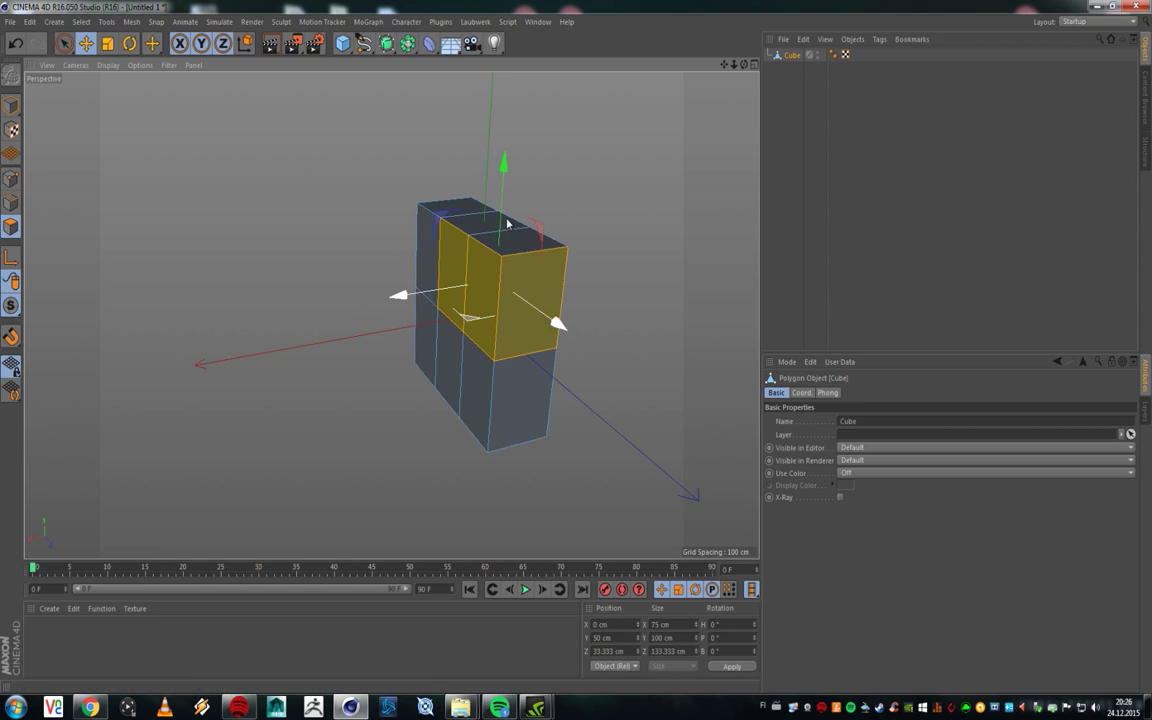
{"action": "left_click", "coordinate": [497, 247], "text": "shift"}
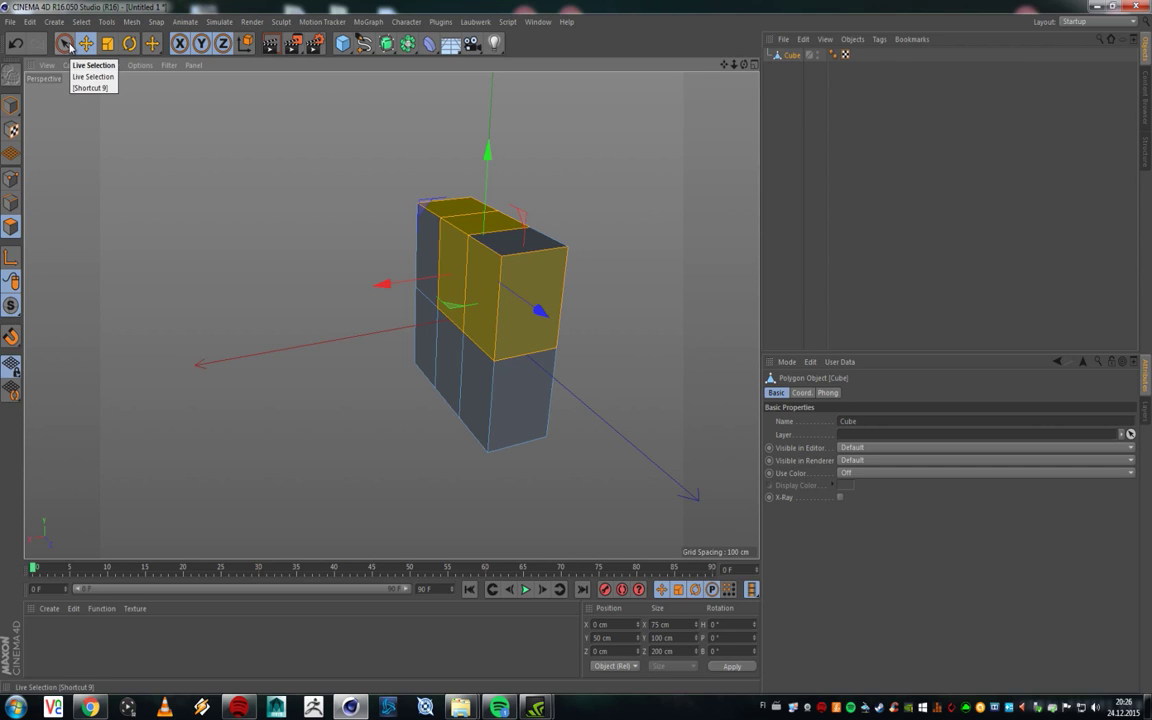
Step: Use Live Selection to paint-select all the cube's visible polygons, first the upper half and top, adding the lower half
{"action": "left_click", "coordinate": [65, 44]}
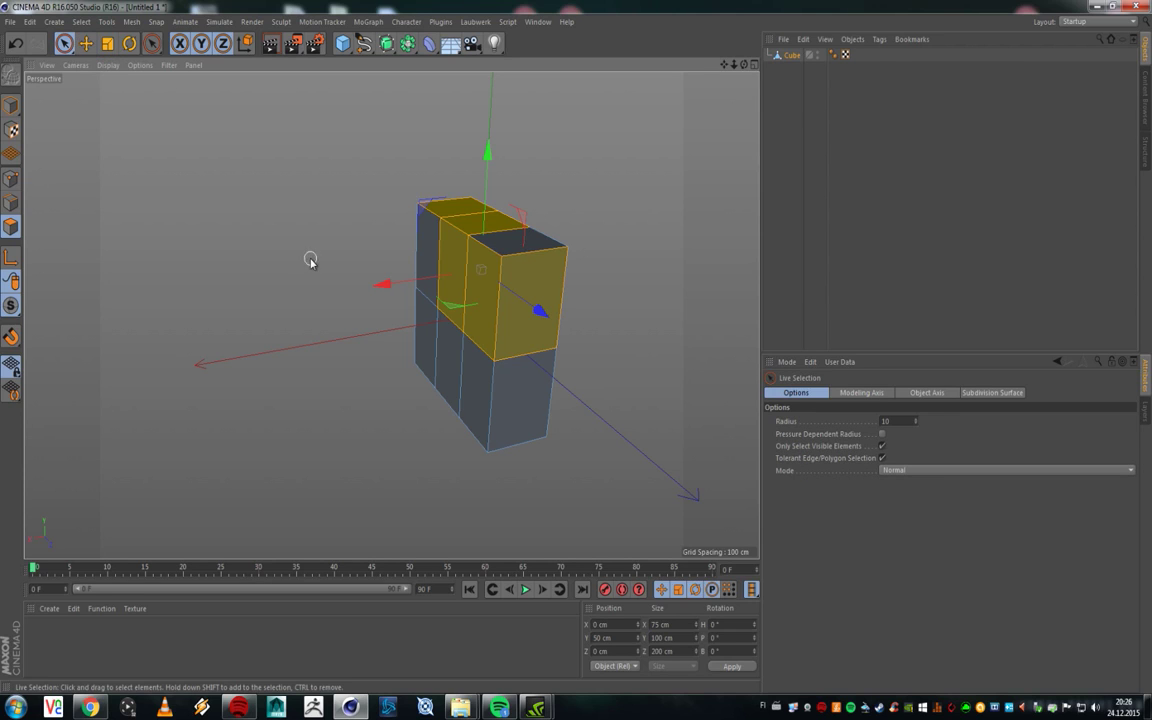
{"action": "left_click", "coordinate": [416, 189]}
{"action": "mouse_move", "coordinate": [416, 189]}
{"action": "left_mouse_down"}
{"action": "mouse_move", "coordinate": [476, 275]}
{"action": "mouse_move", "coordinate": [496, 257]}
{"action": "mouse_move", "coordinate": [522, 290]}
{"action": "left_mouse_up"}
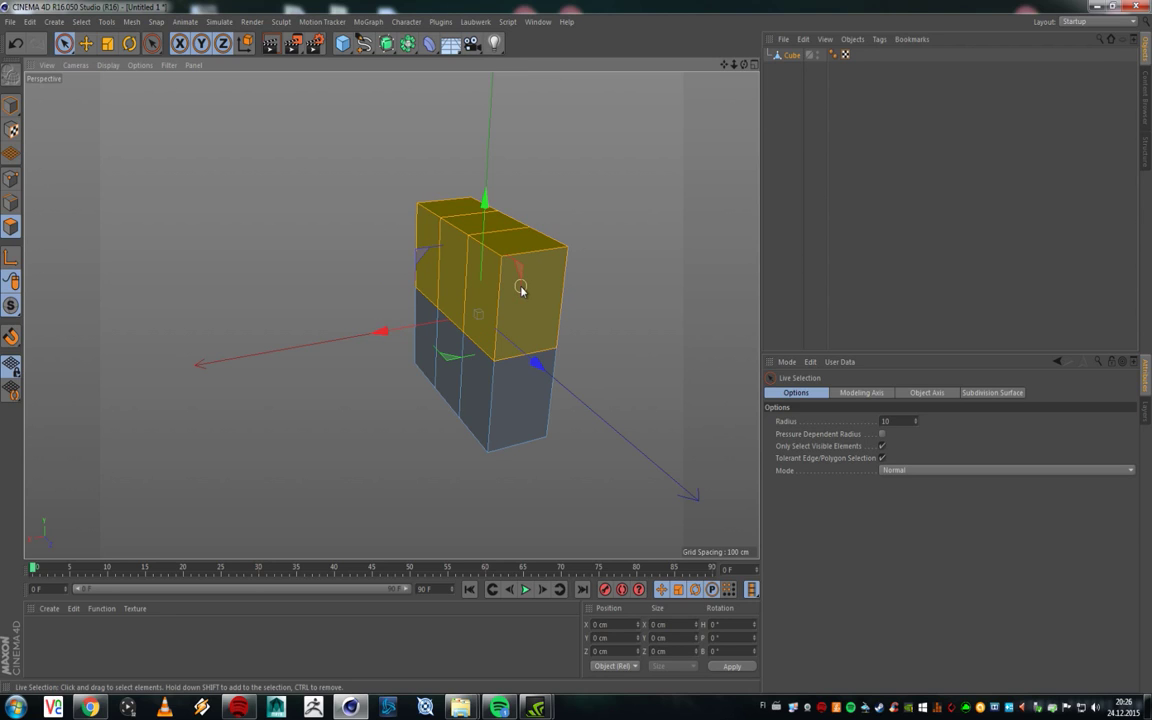
{"action": "left_click_drag", "start_coordinate": [419, 327], "coordinate": [479, 360], "text": "shift"}
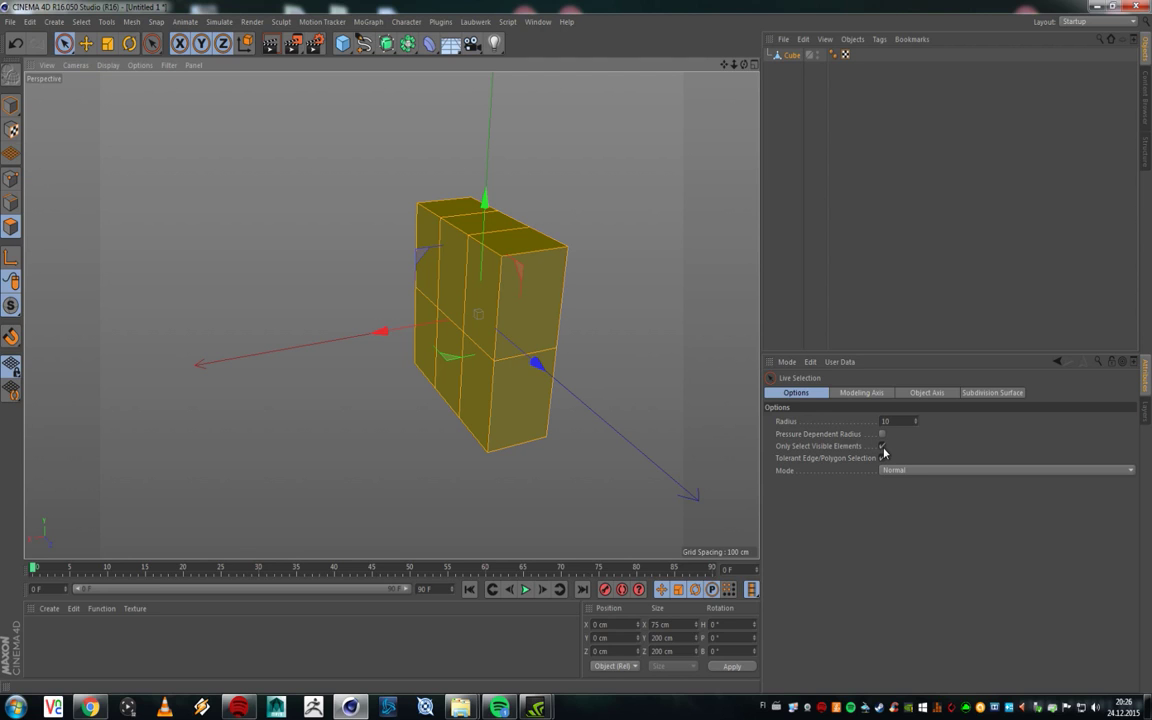
{"action": "left_click_drag", "start_coordinate": [522, 296], "coordinate": [368, 301], "text": "alt"}
{"action": "left_click_drag", "start_coordinate": [638, 275], "coordinate": [736, 348], "text": "alt"}
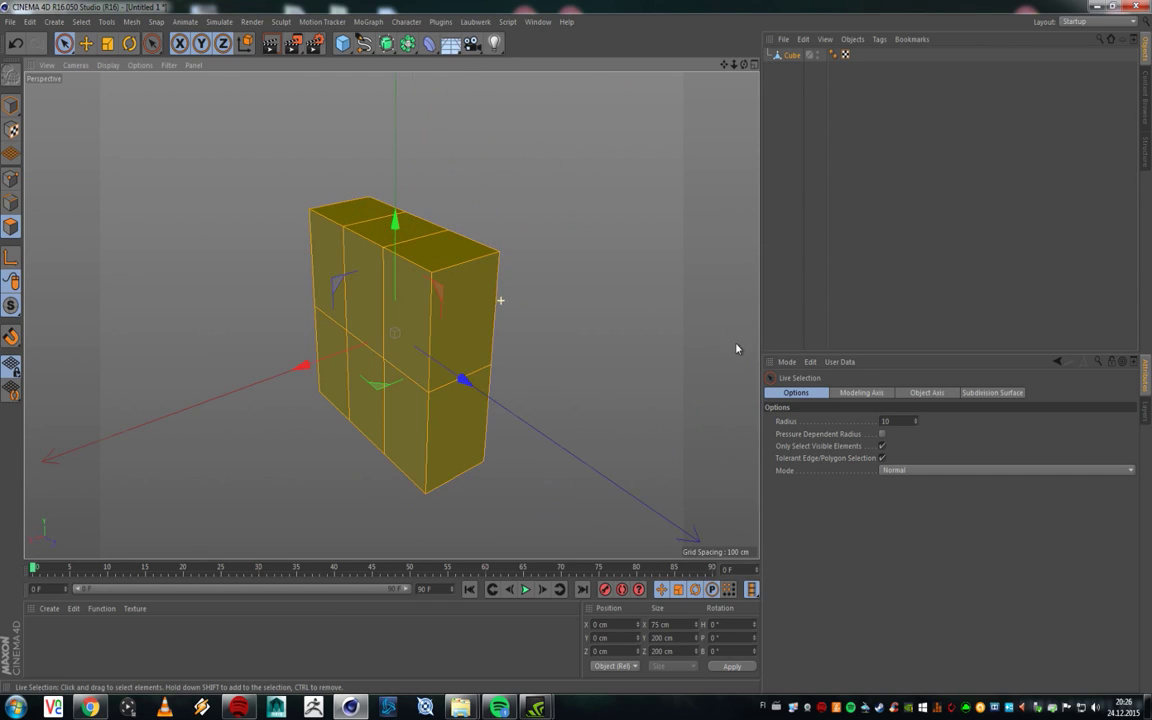
Step: Turn off Only Select Visible Elements and paint over the cube to select its polygons on all sides
{"action": "left_click", "coordinate": [882, 446]}
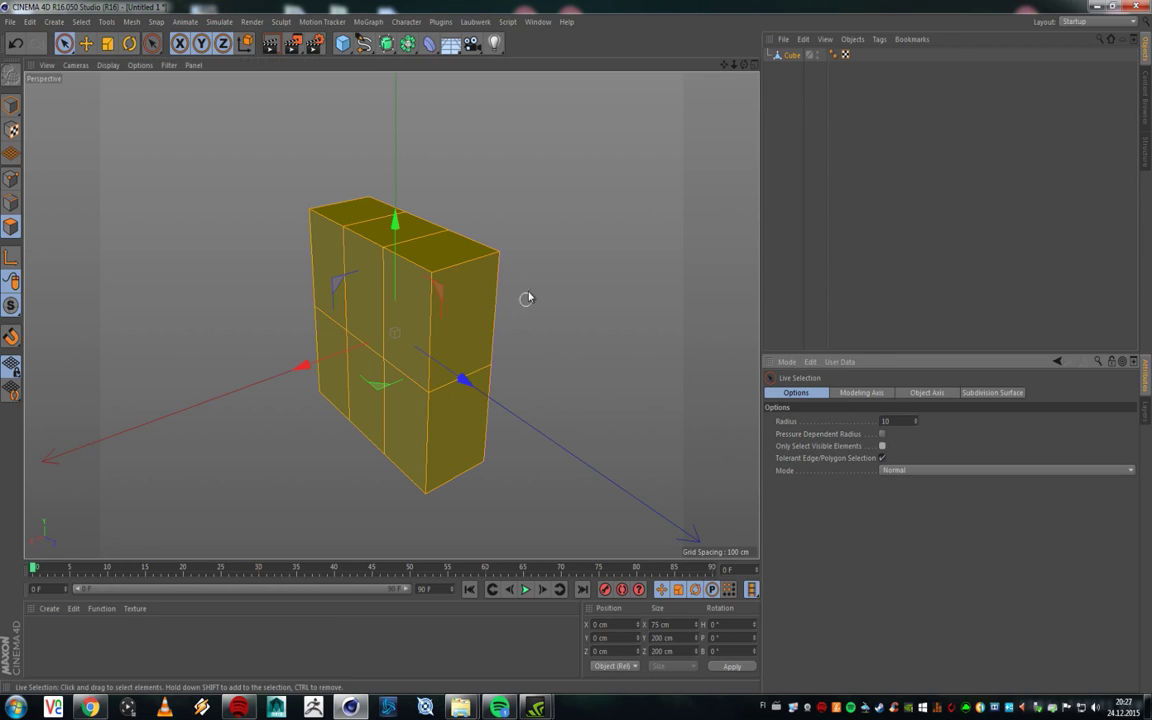
{"action": "left_click", "coordinate": [316, 198]}
{"action": "mouse_move", "coordinate": [316, 198]}
{"action": "left_mouse_down"}
{"action": "mouse_move", "coordinate": [393, 463]}
{"action": "mouse_move", "coordinate": [507, 445]}
{"action": "left_mouse_up"}
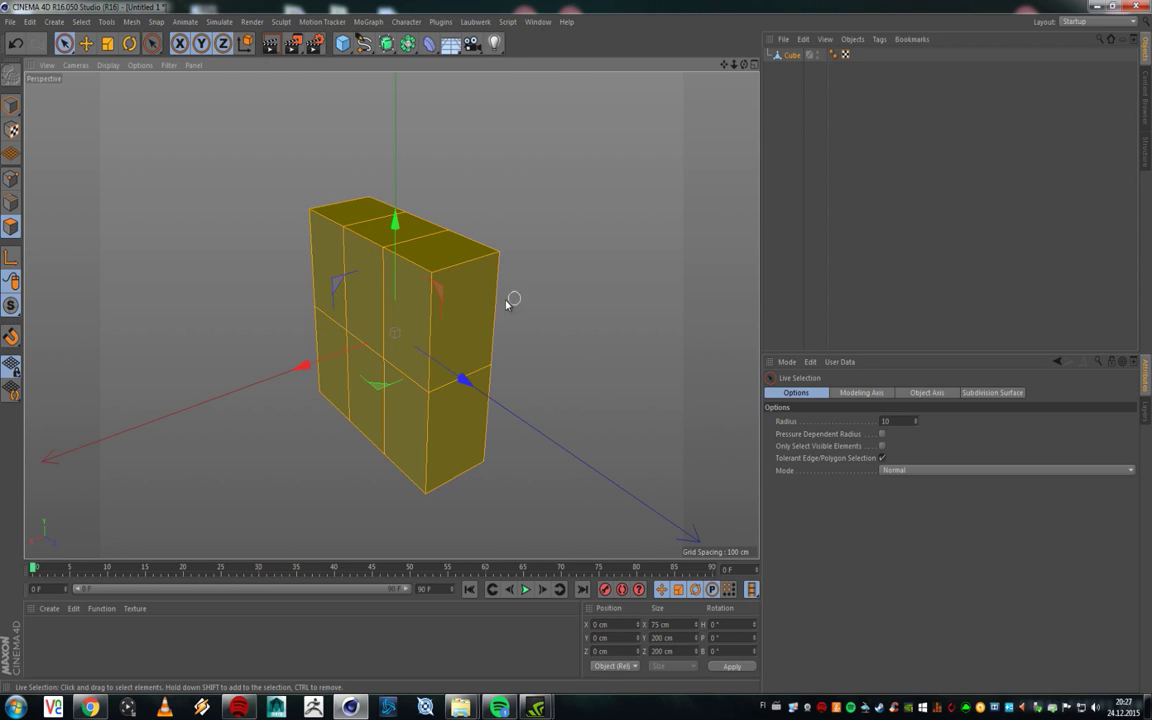
Step: Clear the polygon selection, select all of the cube's polygons at once and deselect them again
{"action": "mouse_move", "coordinate": [512, 298]}
{"action": "left_mouse_down", "text": "alt"}
{"action": "mouse_move", "coordinate": [244, 255]}
{"action": "mouse_move", "coordinate": [381, 414]}
{"action": "mouse_move", "coordinate": [523, 236]}
{"action": "mouse_move", "coordinate": [663, 468]}
{"action": "mouse_move", "coordinate": [329, 329]}
{"action": "mouse_move", "coordinate": [509, 291]}
{"action": "left_mouse_up", "text": "alt"}
{"action": "left_click", "coordinate": [589, 346]}
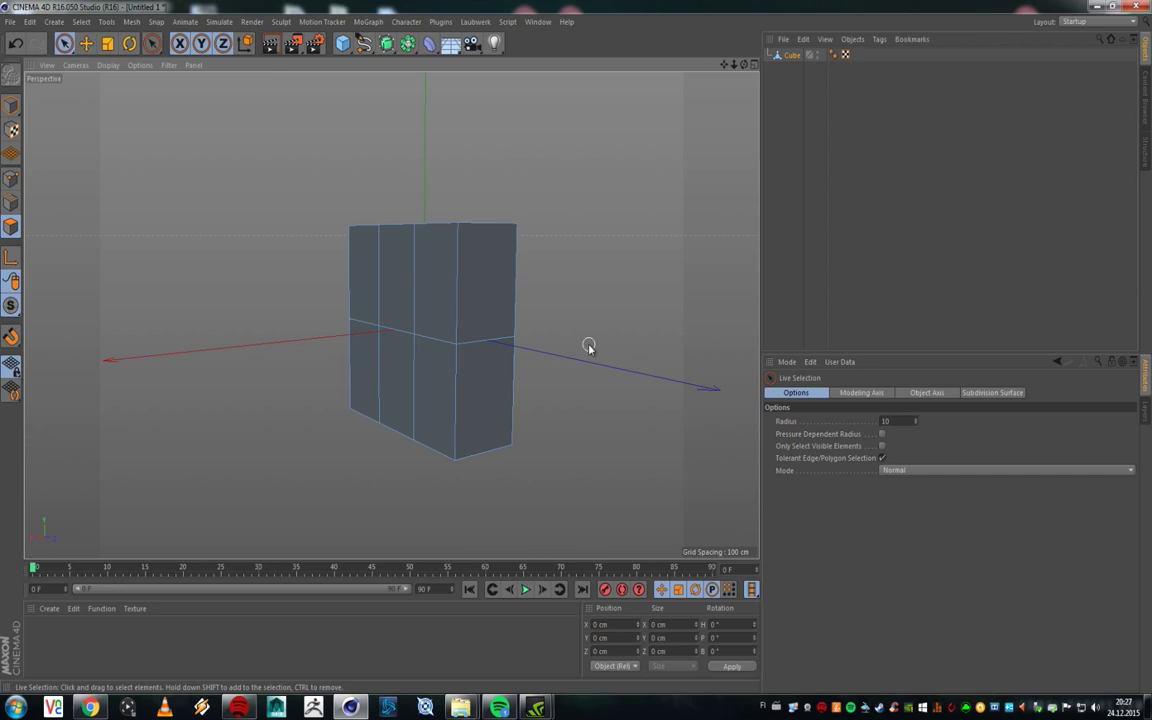
{"action": "key", "text": "ctrl+a"}
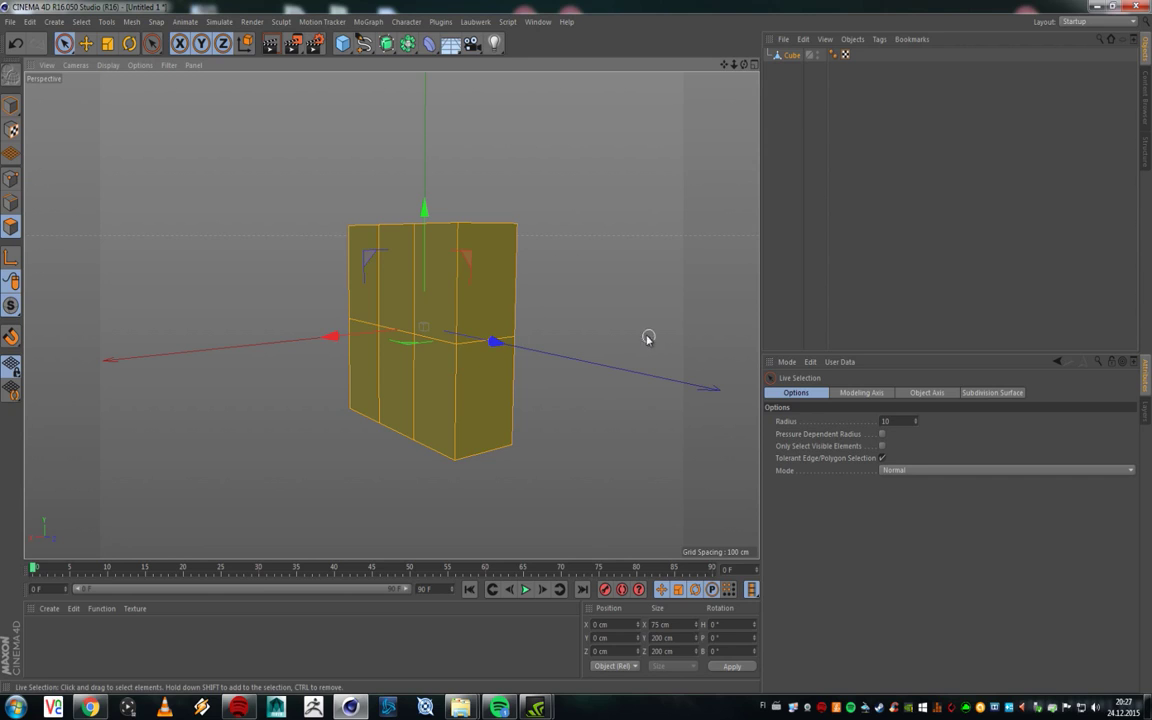
{"action": "left_click", "coordinate": [618, 268]}
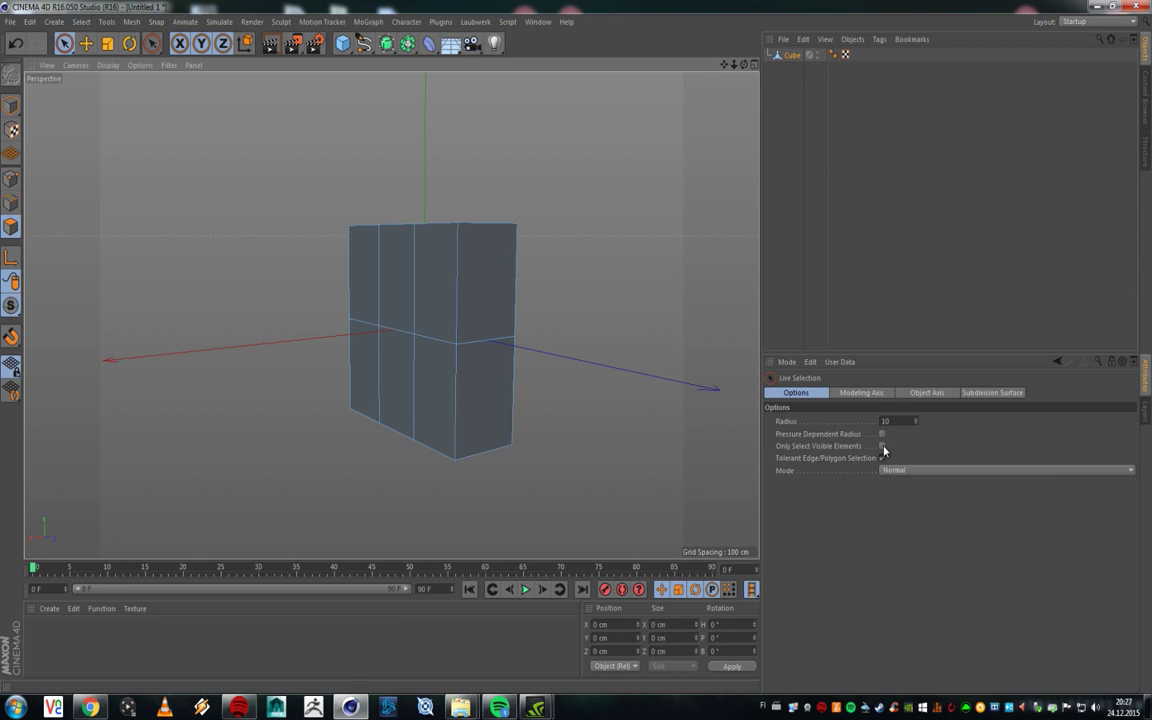
Step: Switch to point mode, select all the cube's points and scale them along Z to a size of 400 cm
{"action": "left_click", "coordinate": [12, 179]}
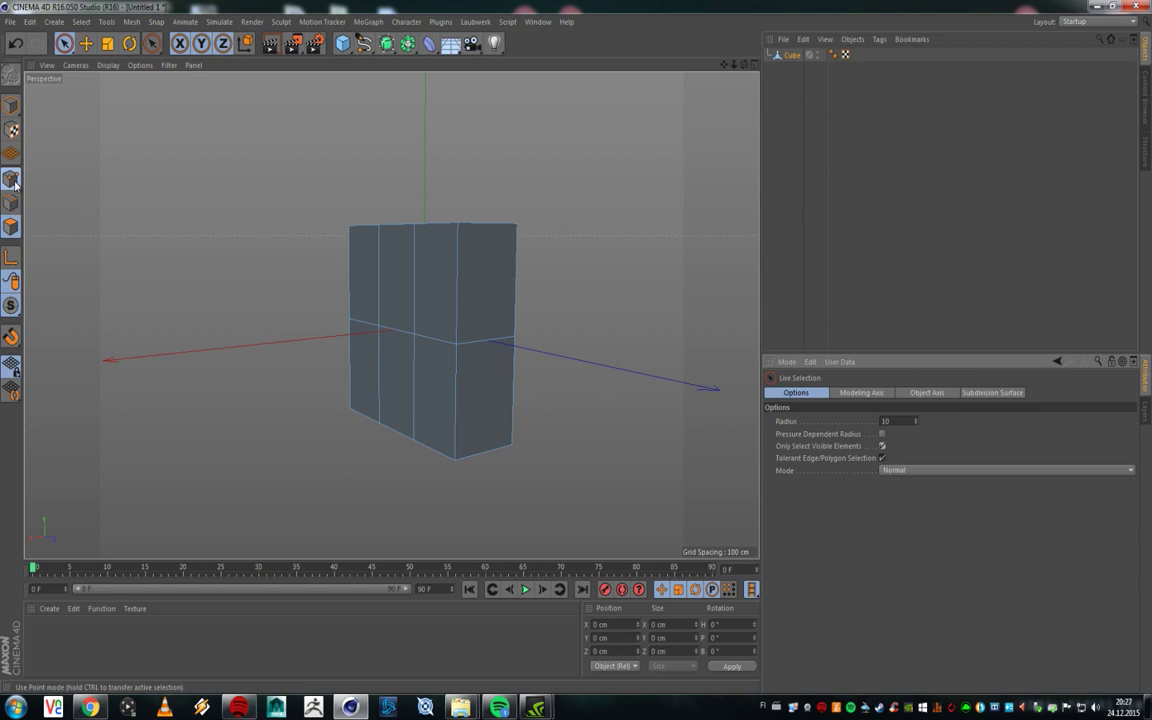
{"action": "left_click_drag", "start_coordinate": [380, 311], "coordinate": [442, 311], "text": "alt"}
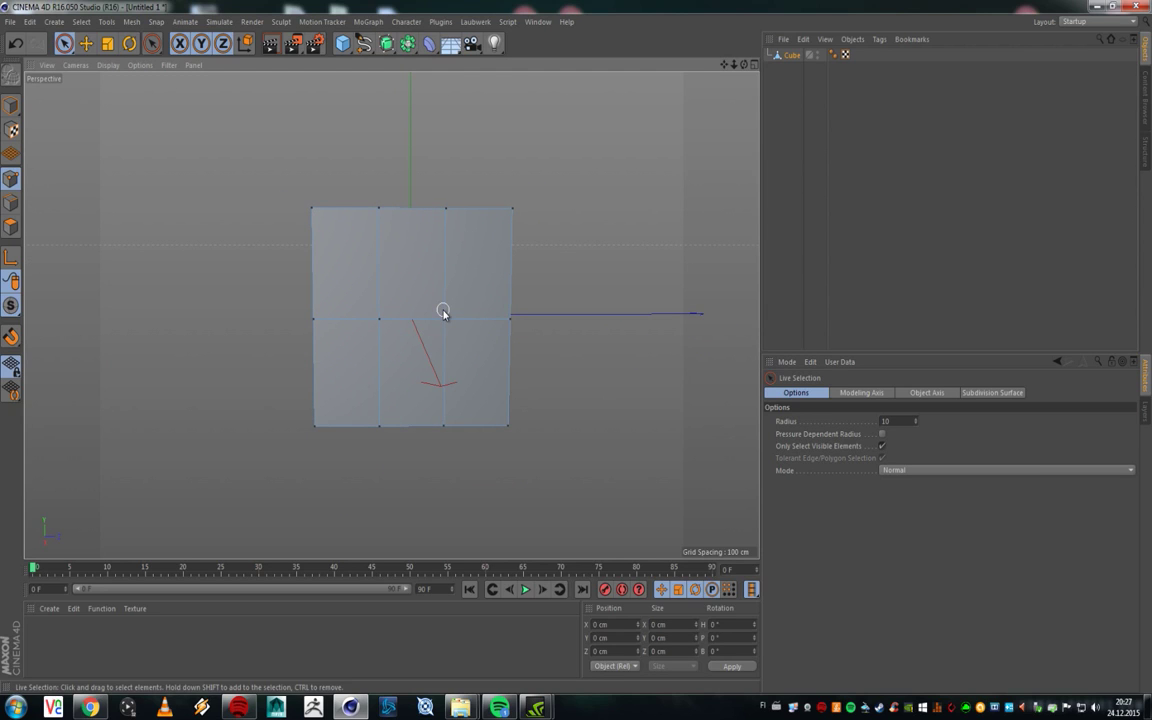
{"action": "key", "text": "ctrl+a"}
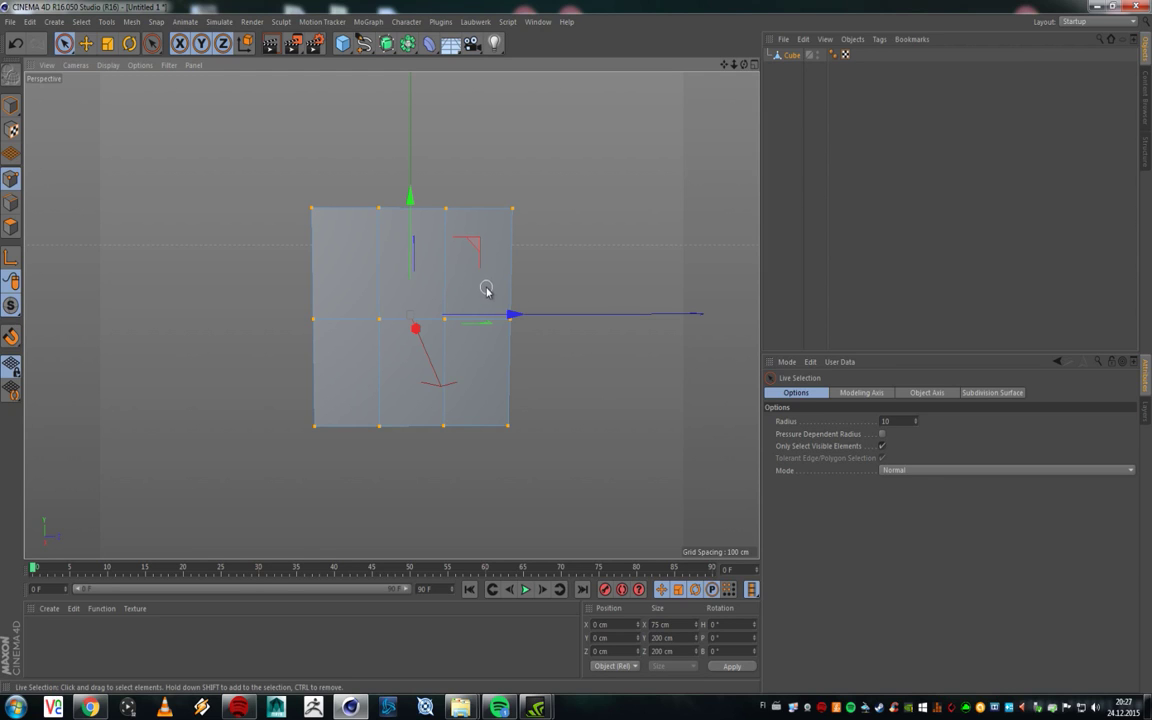
{"action": "left_click", "coordinate": [107, 43]}
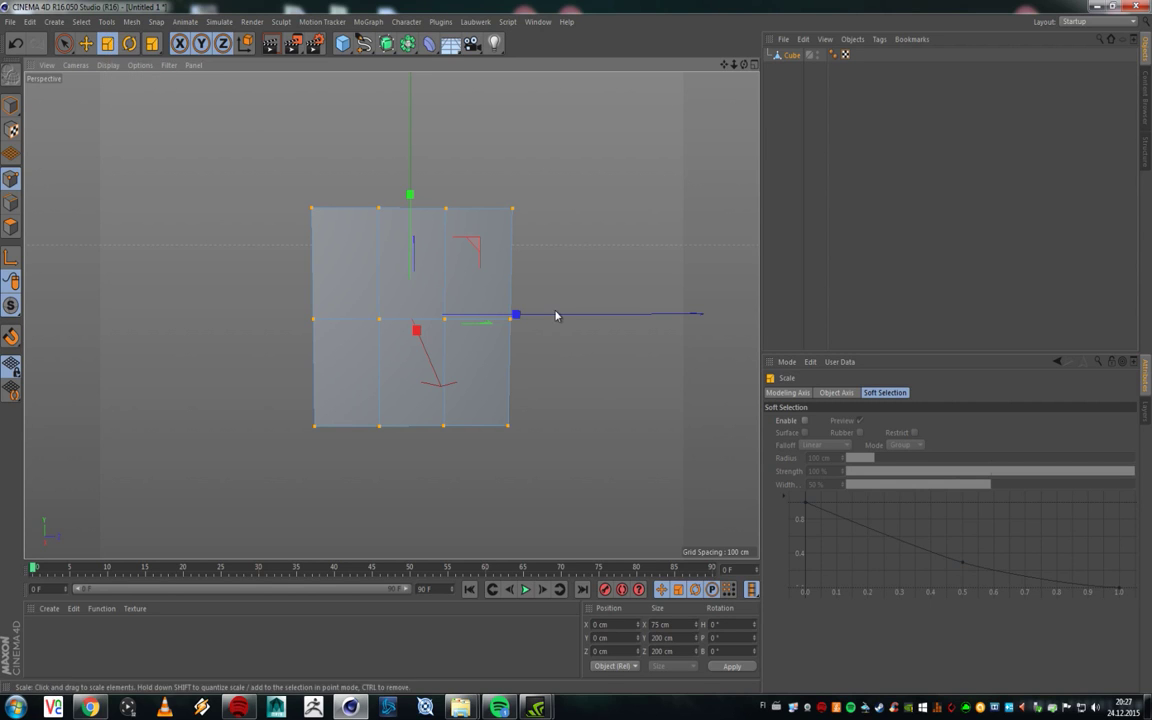
{"action": "left_click_drag", "start_coordinate": [517, 315], "coordinate": [630, 335]}
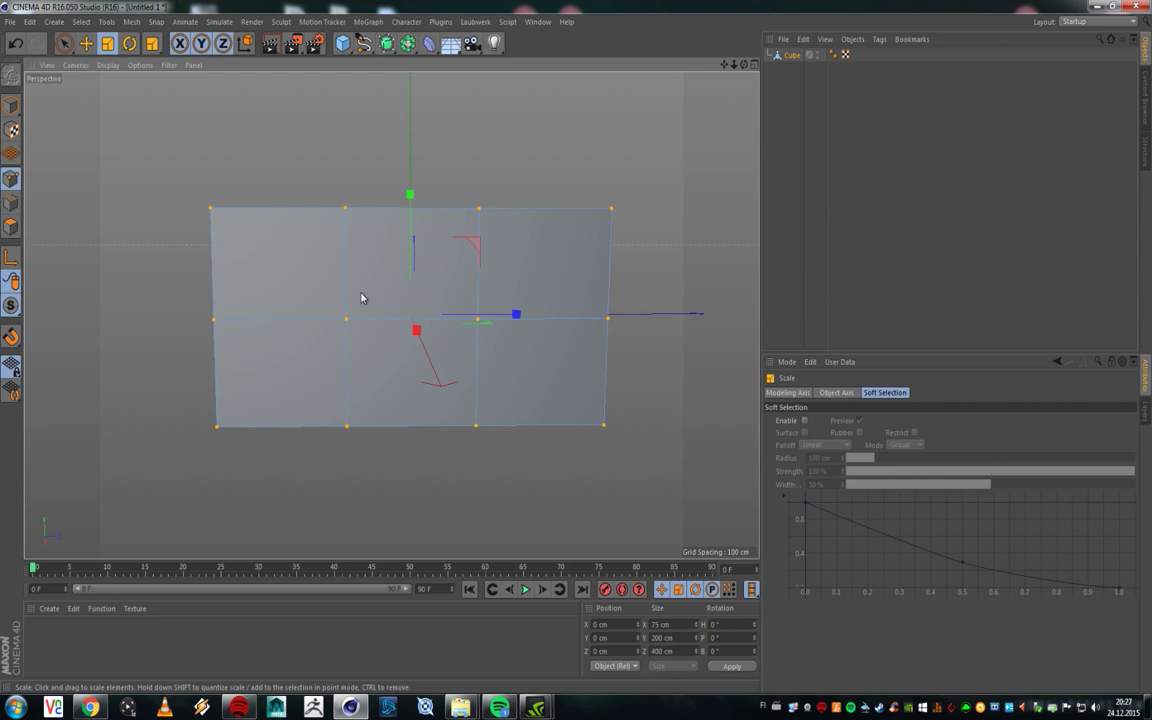
{"action": "left_click_drag", "start_coordinate": [355, 267], "coordinate": [401, 309], "text": "alt"}
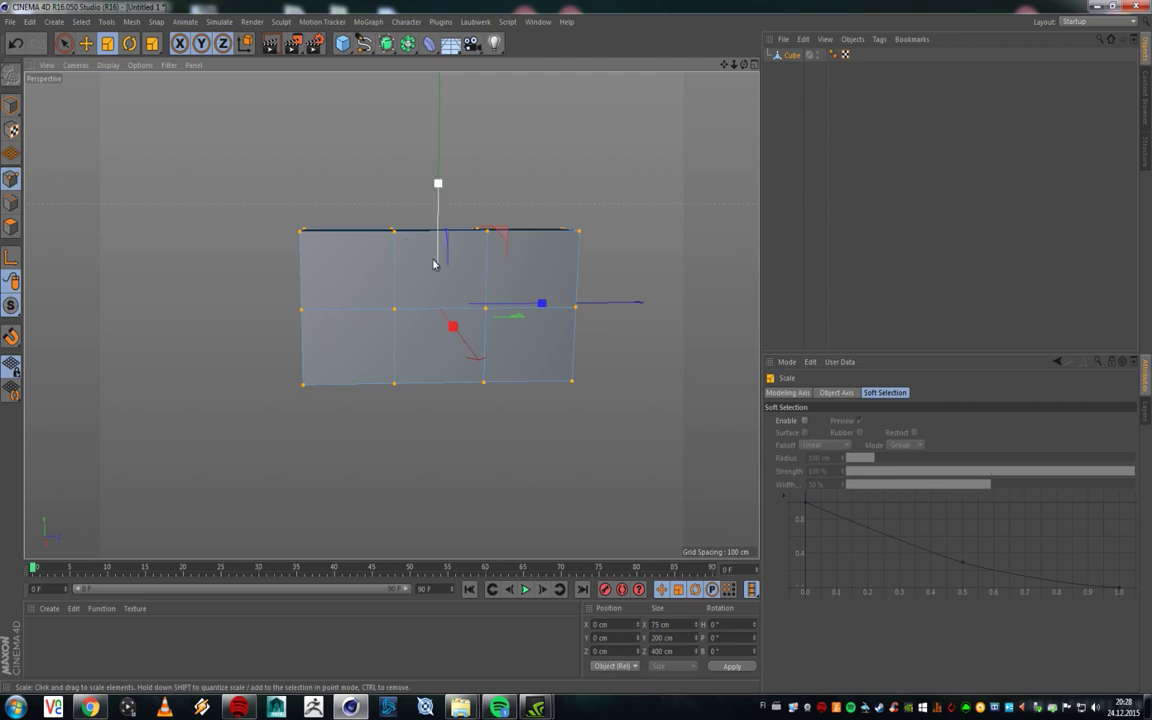
{"action": "key", "text": "ctrl+z"}
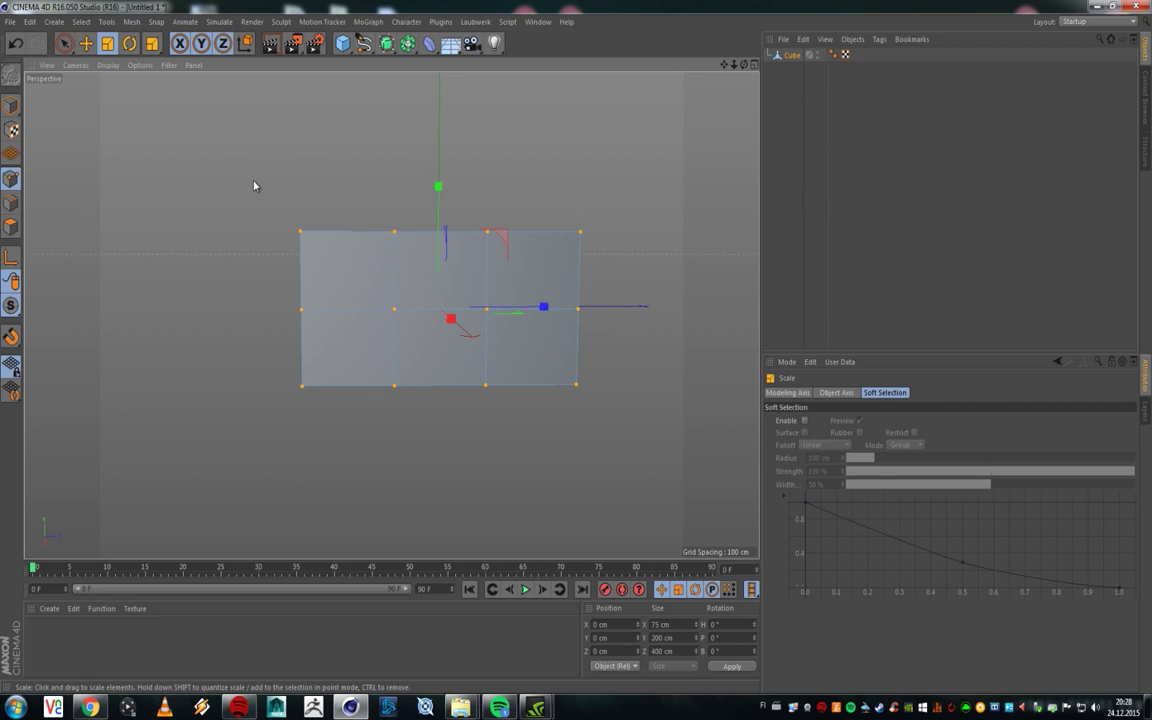
{"action": "left_click", "coordinate": [444, 21]}
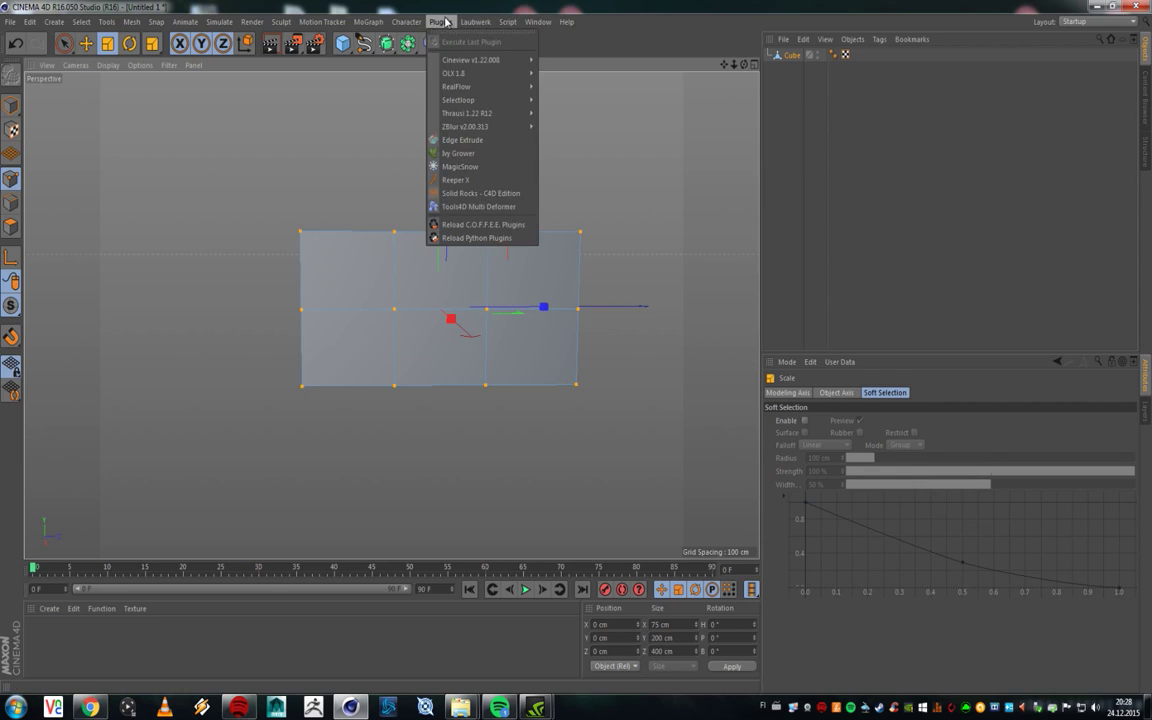
{"action": "left_click", "coordinate": [461, 22]}
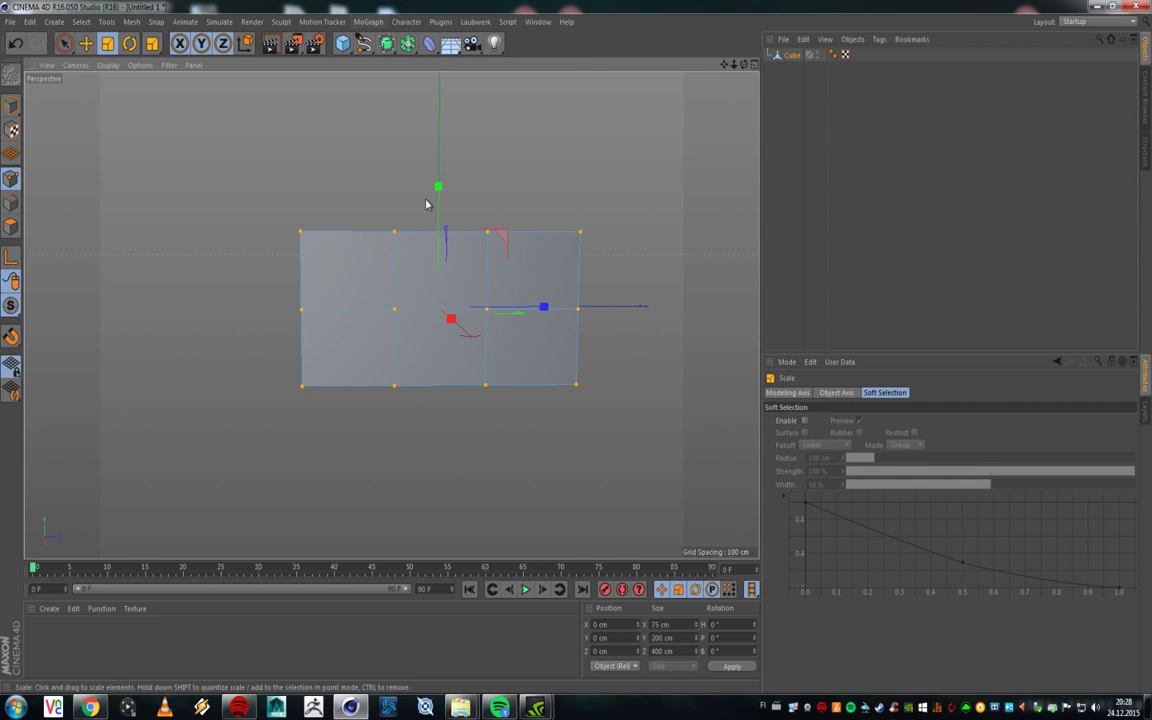
{"action": "left_click", "coordinate": [427, 44]}
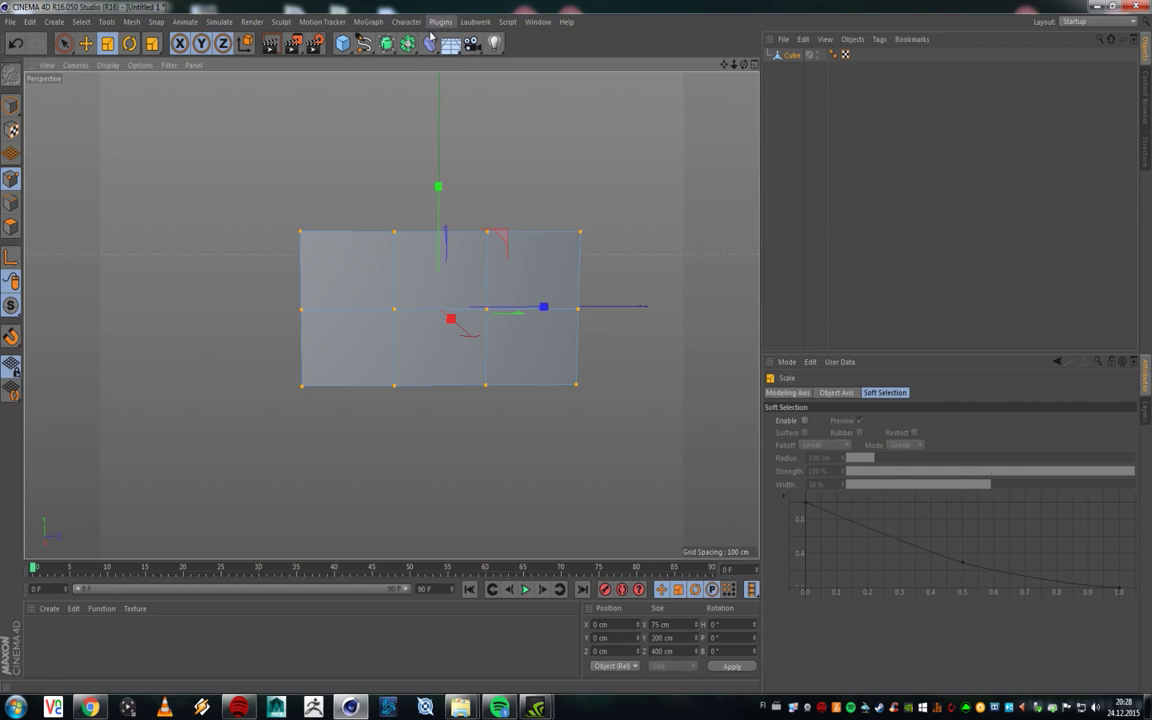
Step: Return to Live Selection and clear the point selection on the stretched cube
{"action": "left_click", "coordinate": [523, 272]}
{"action": "mouse_move", "coordinate": [523, 272]}
{"action": "left_mouse_down", "text": "alt"}
{"action": "mouse_move", "coordinate": [399, 375]}
{"action": "mouse_move", "coordinate": [511, 282]}
{"action": "left_mouse_up", "text": "alt"}
{"action": "left_click_drag", "start_coordinate": [425, 314], "coordinate": [404, 278], "text": "alt"}
{"action": "key", "text": "space"}
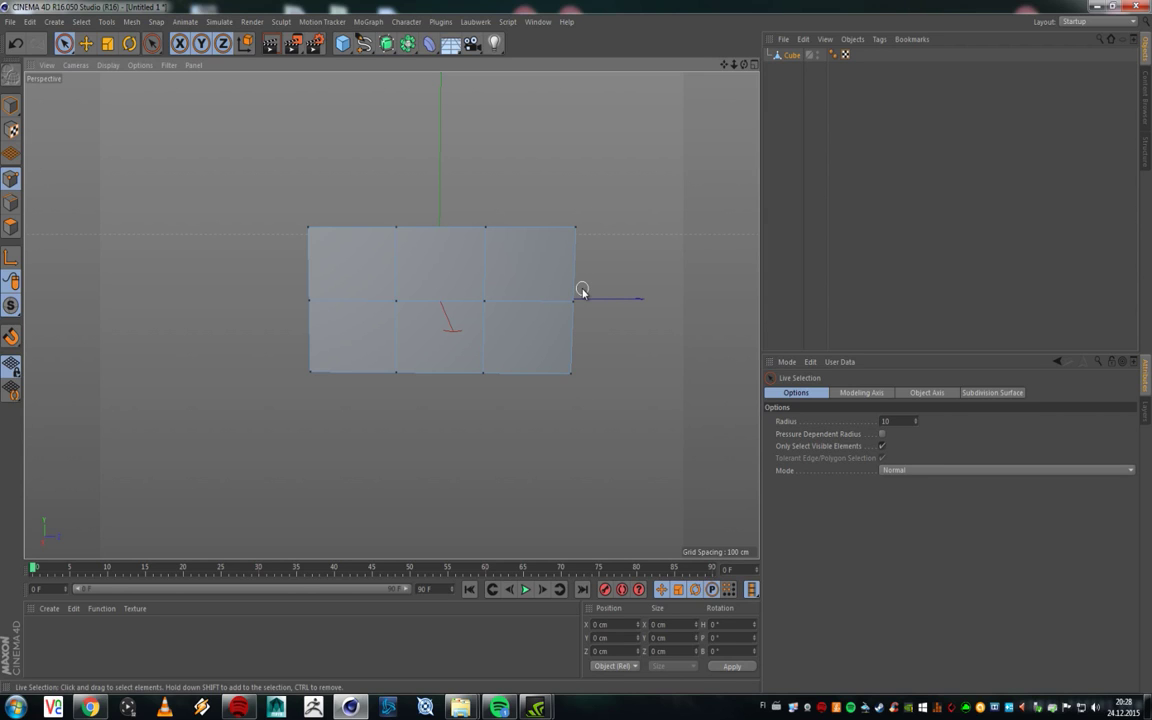
{"action": "mouse_move", "coordinate": [283, 275]}
{"action": "left_mouse_down", "text": "alt"}
{"action": "mouse_move", "coordinate": [329, 334]}
{"action": "mouse_move", "coordinate": [293, 290]}
{"action": "left_mouse_up", "text": "alt"}
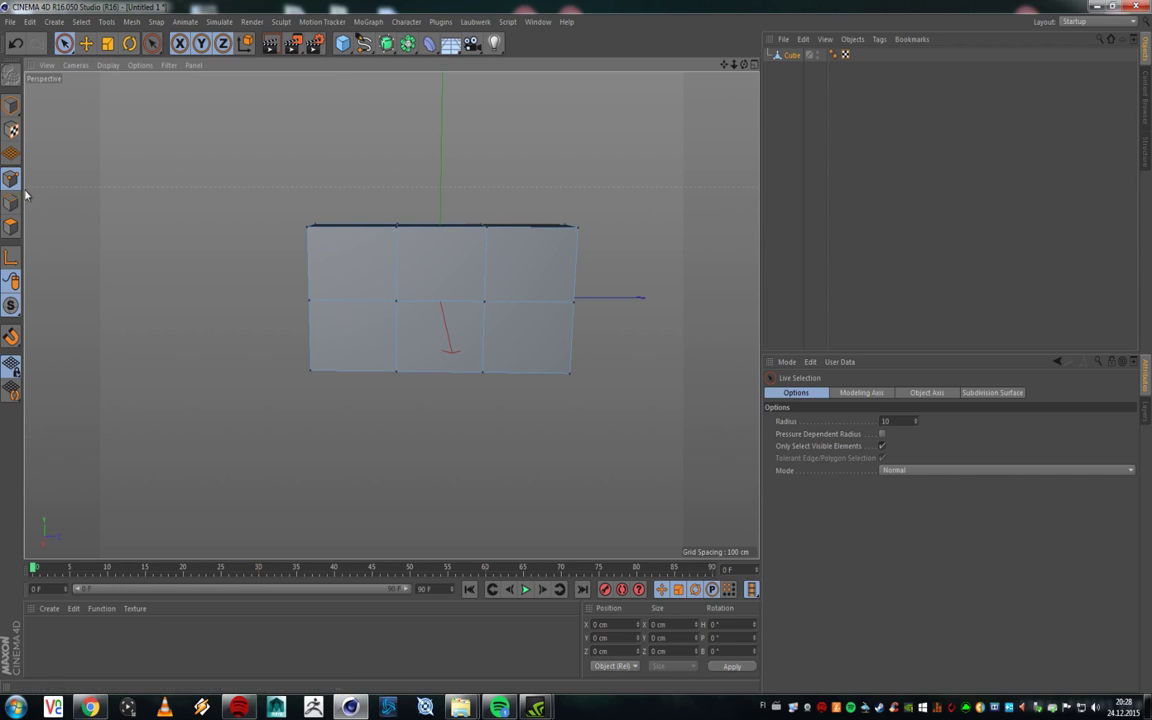
Step: Open the list of recently used tools, detach it as a floating palette and close it
{"action": "left_click", "coordinate": [151, 43]}
{"action": "left_click", "coordinate": [152, 44]}
{"action": "left_click", "coordinate": [153, 44]}
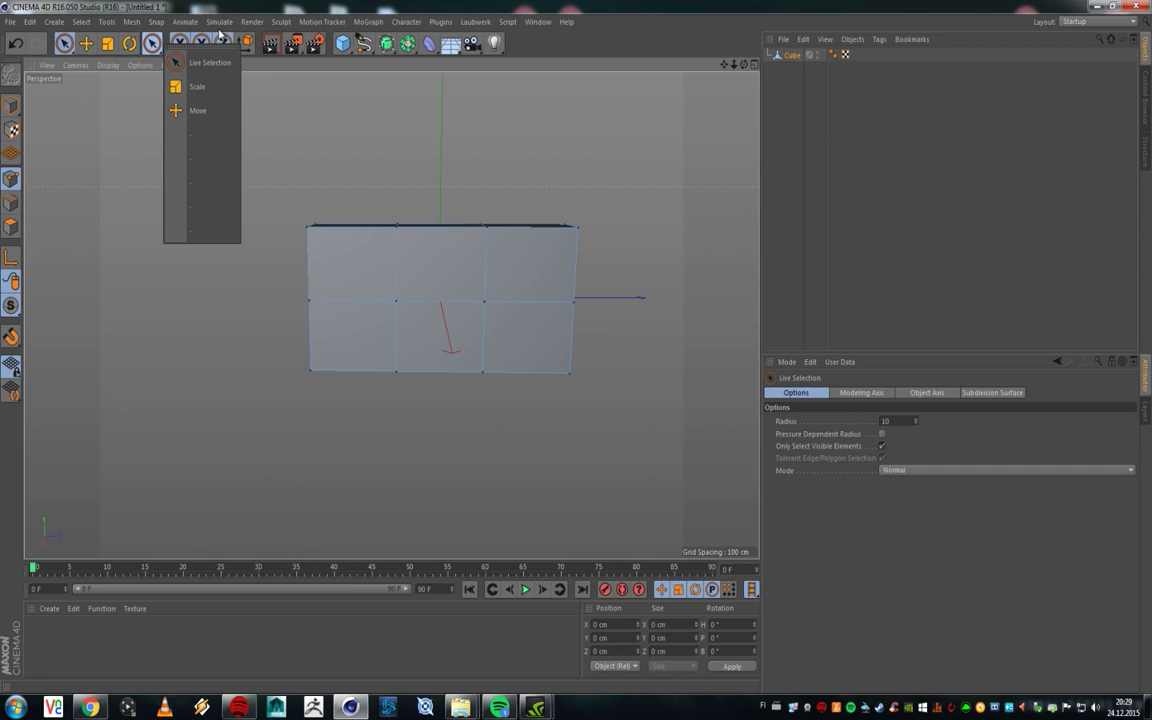
{"action": "left_click", "coordinate": [150, 42]}
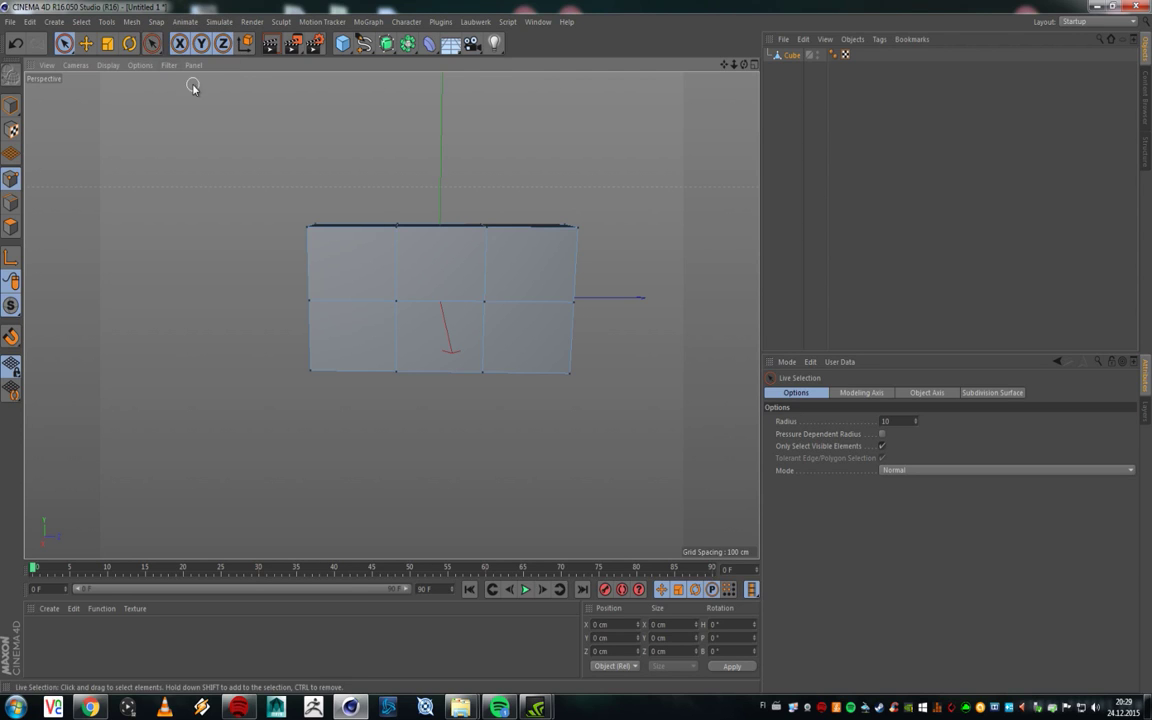
{"action": "left_click", "coordinate": [142, 42]}
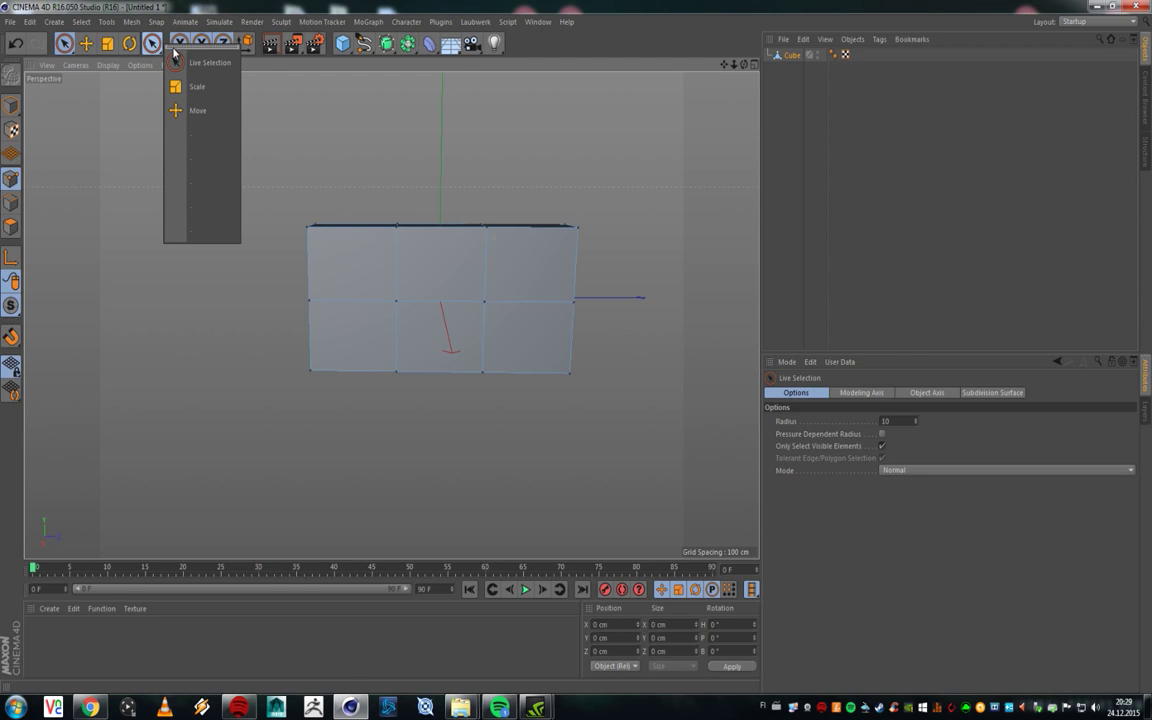
{"action": "left_click_drag", "start_coordinate": [173, 50], "coordinate": [123, 198]}
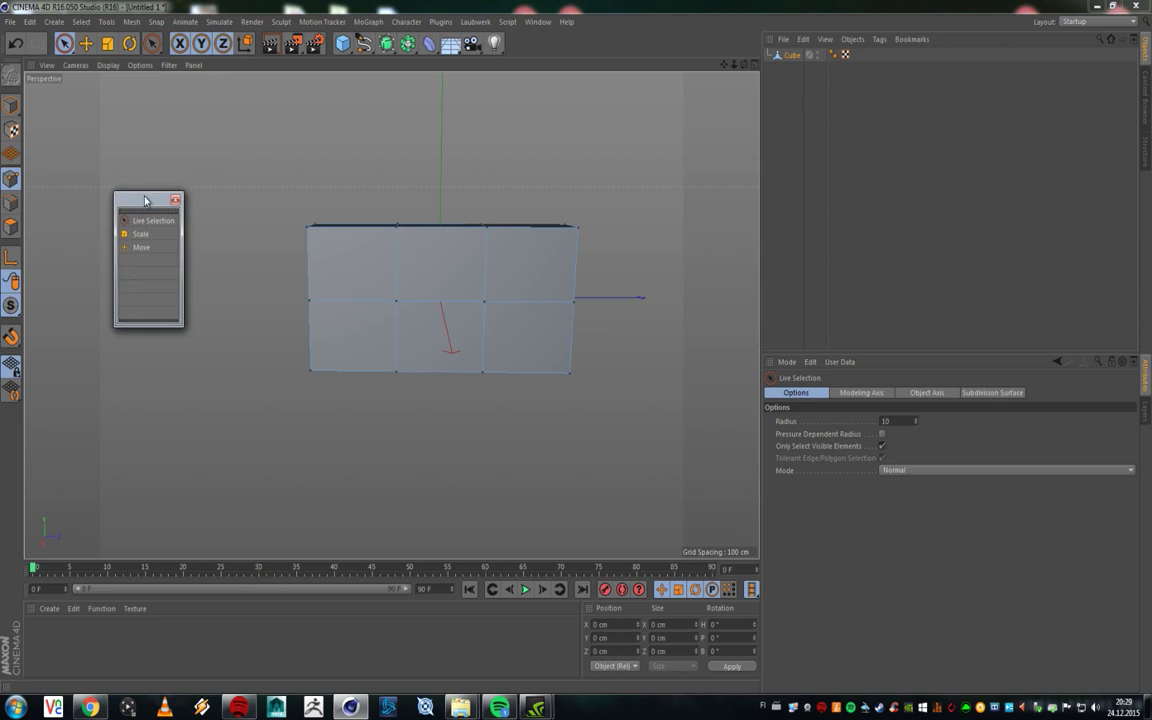
{"action": "left_click", "coordinate": [190, 22]}
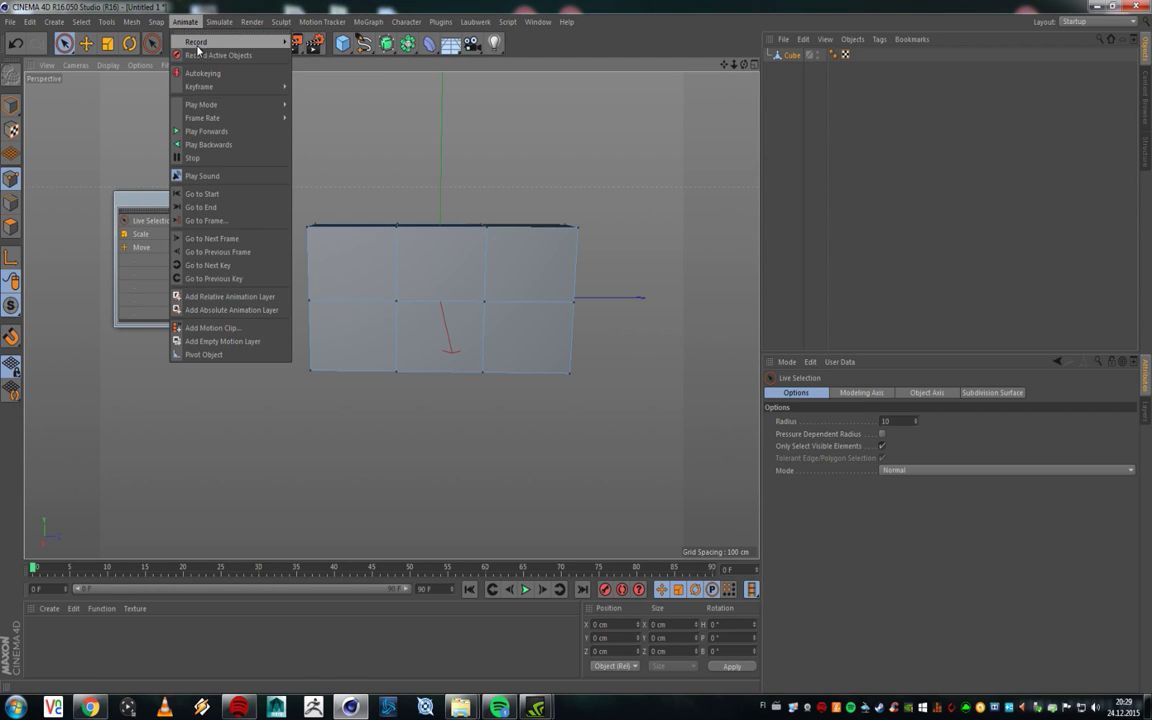
{"action": "left_click", "coordinate": [190, 22]}
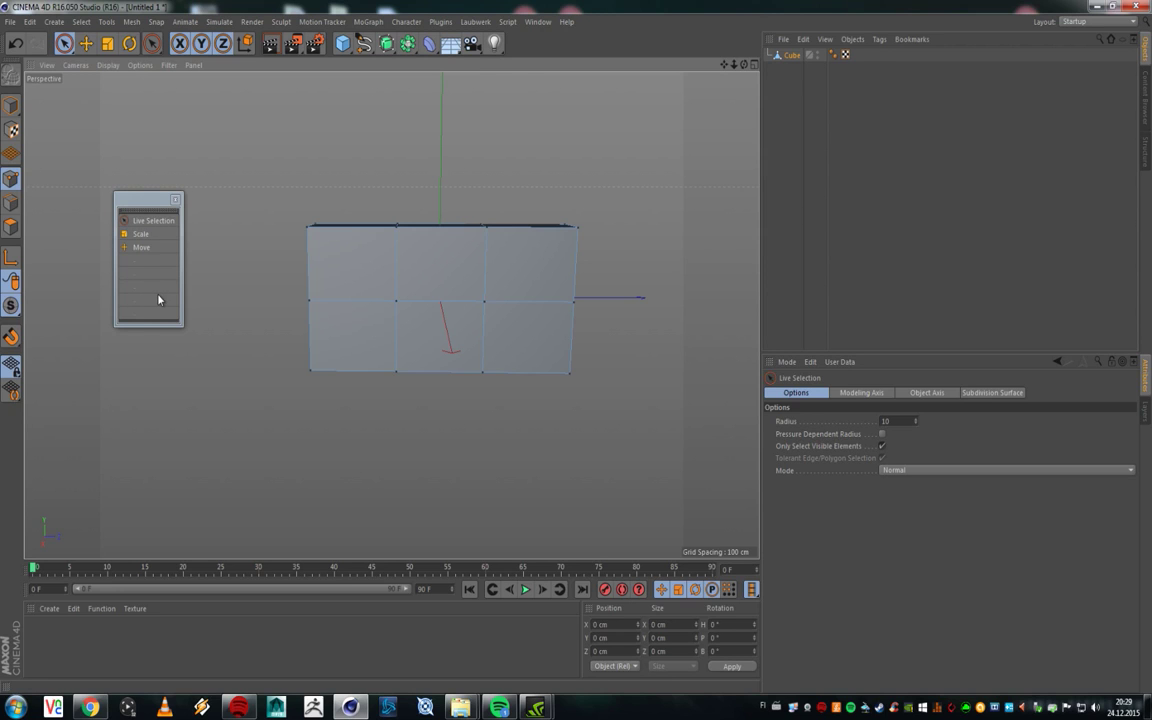
{"action": "left_click", "coordinate": [175, 199]}
Step: Use Rectangle Selection with Only Select Visible Elements off to select all points at the cube's negative Z end
{"action": "left_click", "coordinate": [70, 48]}
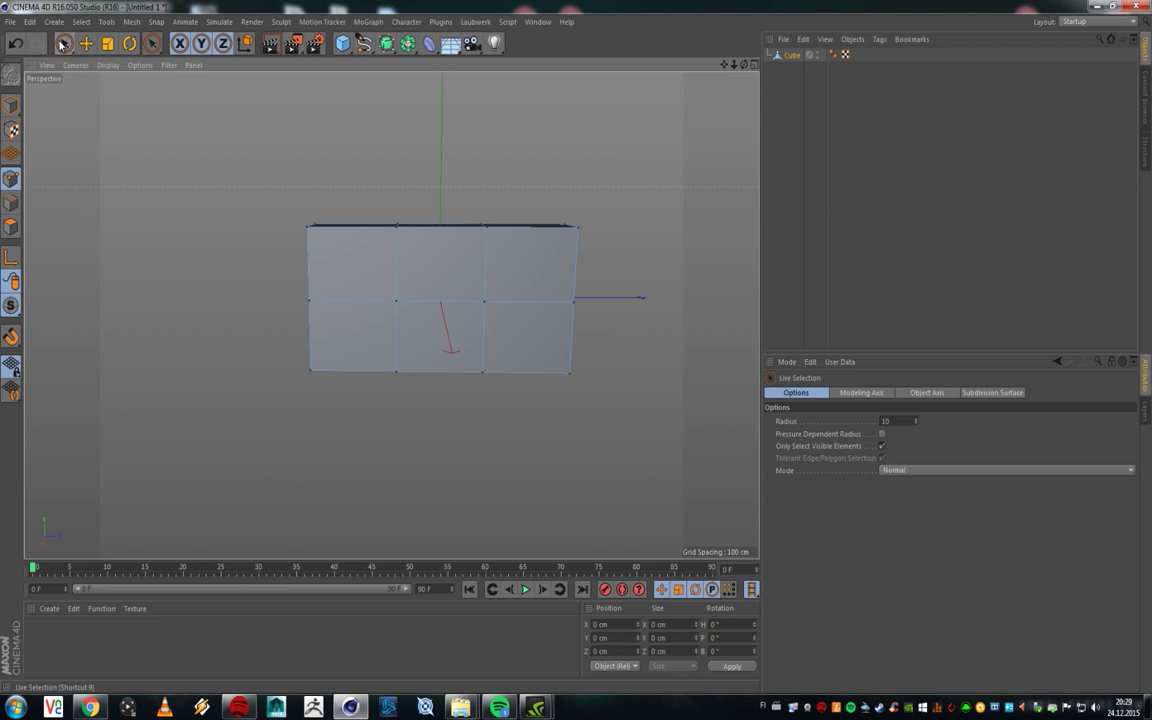
{"action": "left_click", "coordinate": [64, 43]}
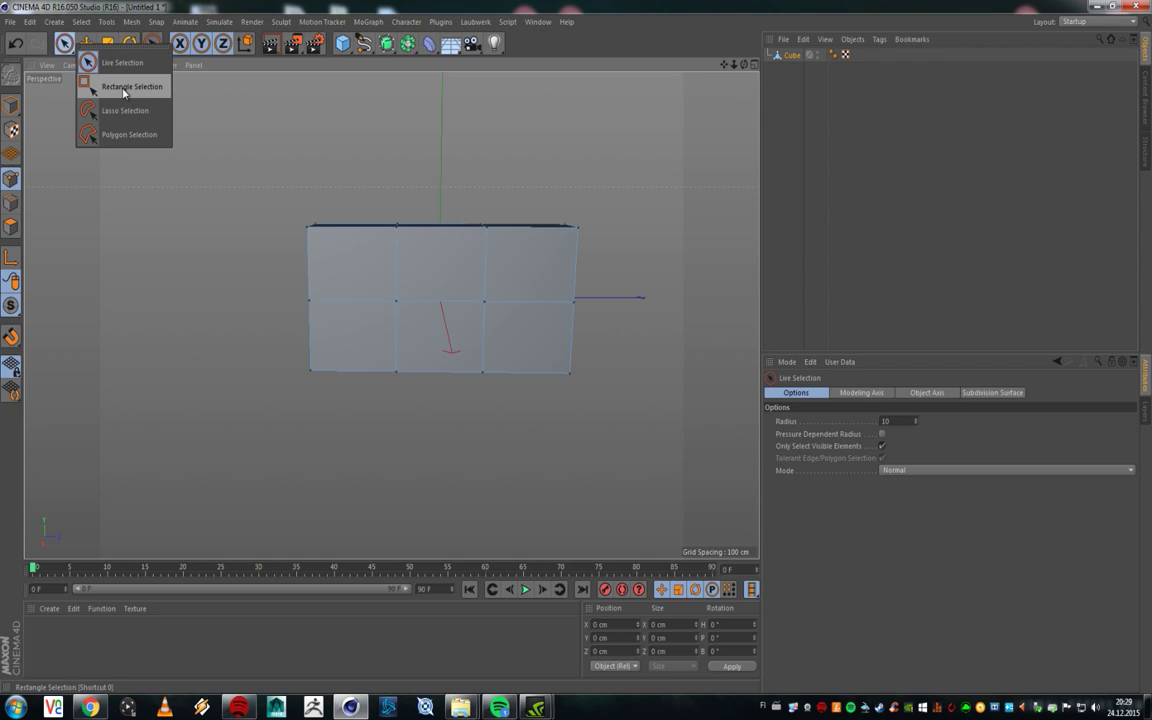
{"action": "left_click", "coordinate": [124, 87]}
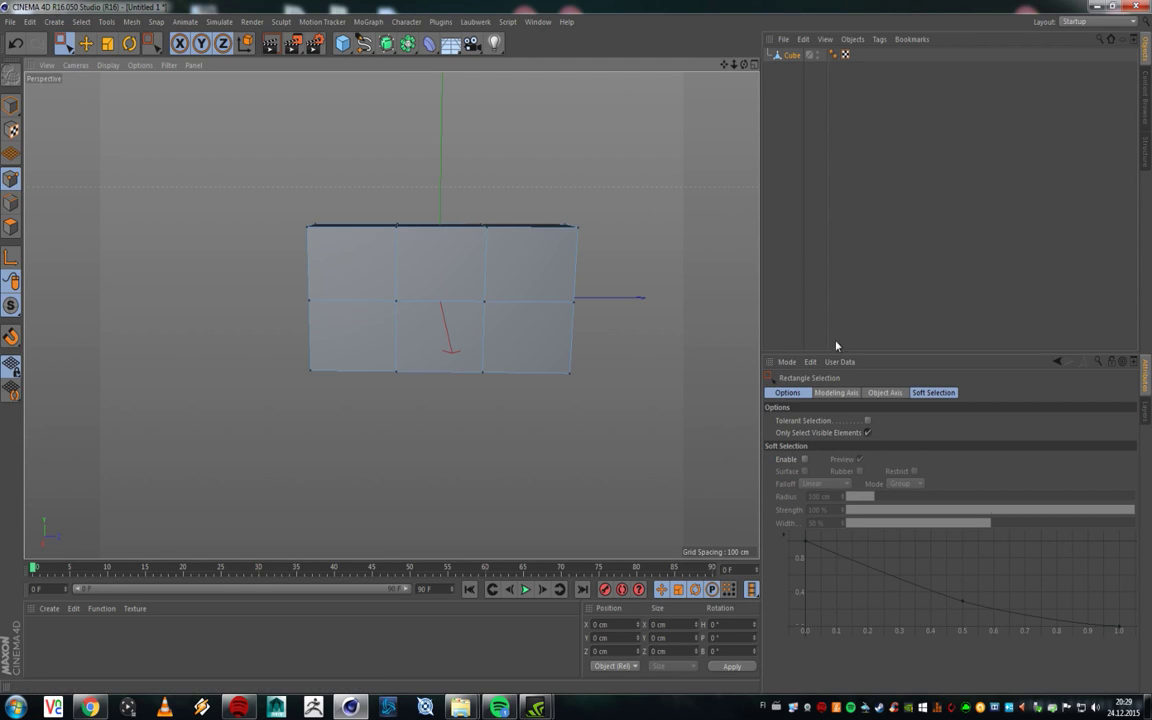
{"action": "left_click", "coordinate": [868, 433]}
{"action": "left_click_drag", "start_coordinate": [226, 121], "coordinate": [355, 432]}
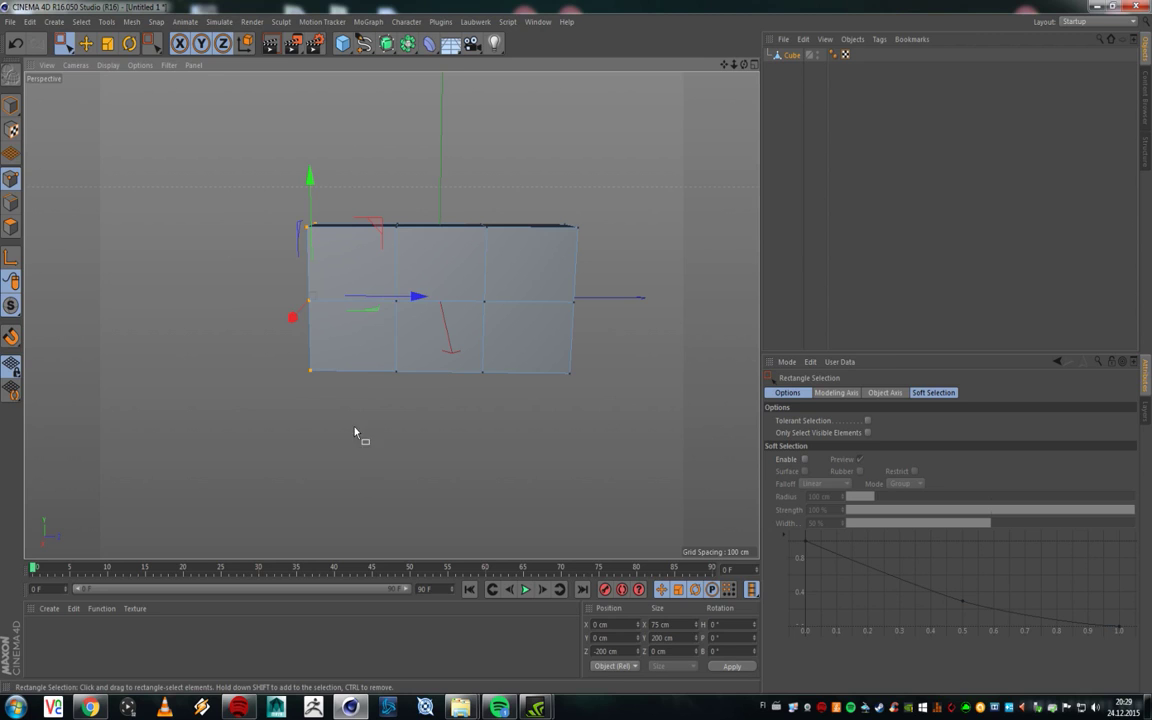
Step: Scale the selected end points along Y to 70 %, giving that end a height of 140 cm
{"action": "mouse_move", "coordinate": [346, 272]}
{"action": "left_mouse_down", "text": "alt"}
{"action": "mouse_move", "coordinate": [661, 278]}
{"action": "mouse_move", "coordinate": [419, 285]}
{"action": "mouse_move", "coordinate": [333, 252]}
{"action": "left_mouse_up", "text": "alt"}
{"action": "middle_click_drag", "start_coordinate": [352, 285], "coordinate": [450, 242], "text": "alt"}
{"action": "key", "text": "t"}
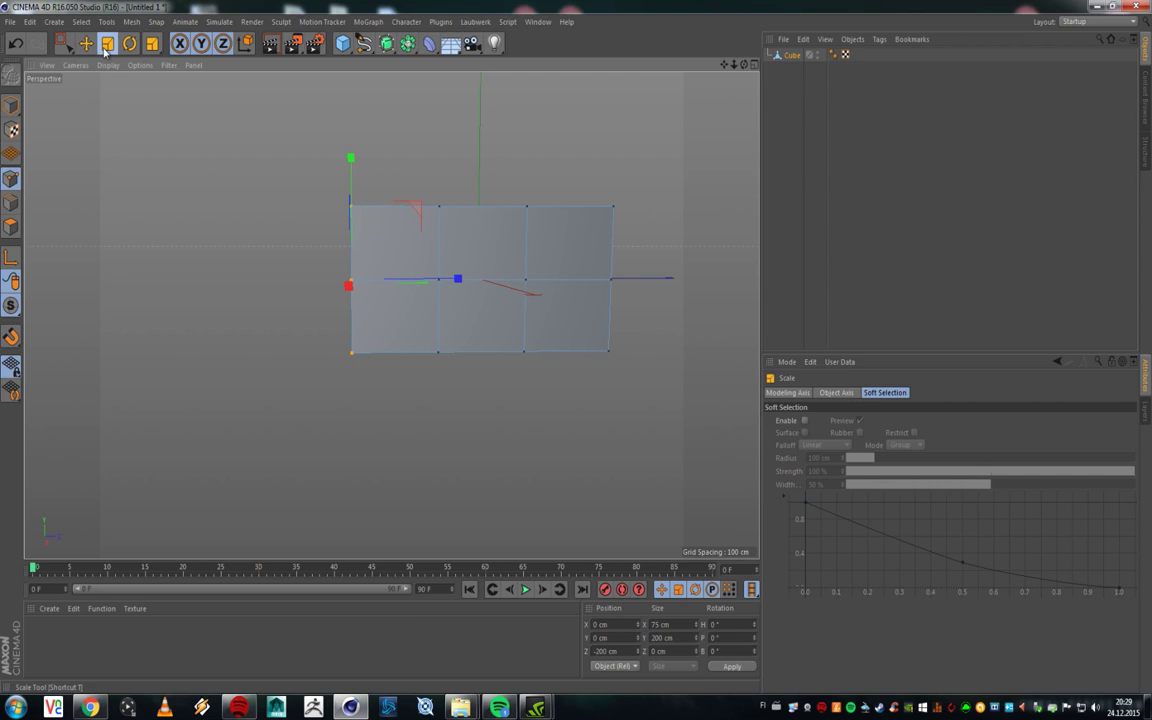
{"action": "left_click_drag", "start_coordinate": [352, 157], "coordinate": [350, 185]}
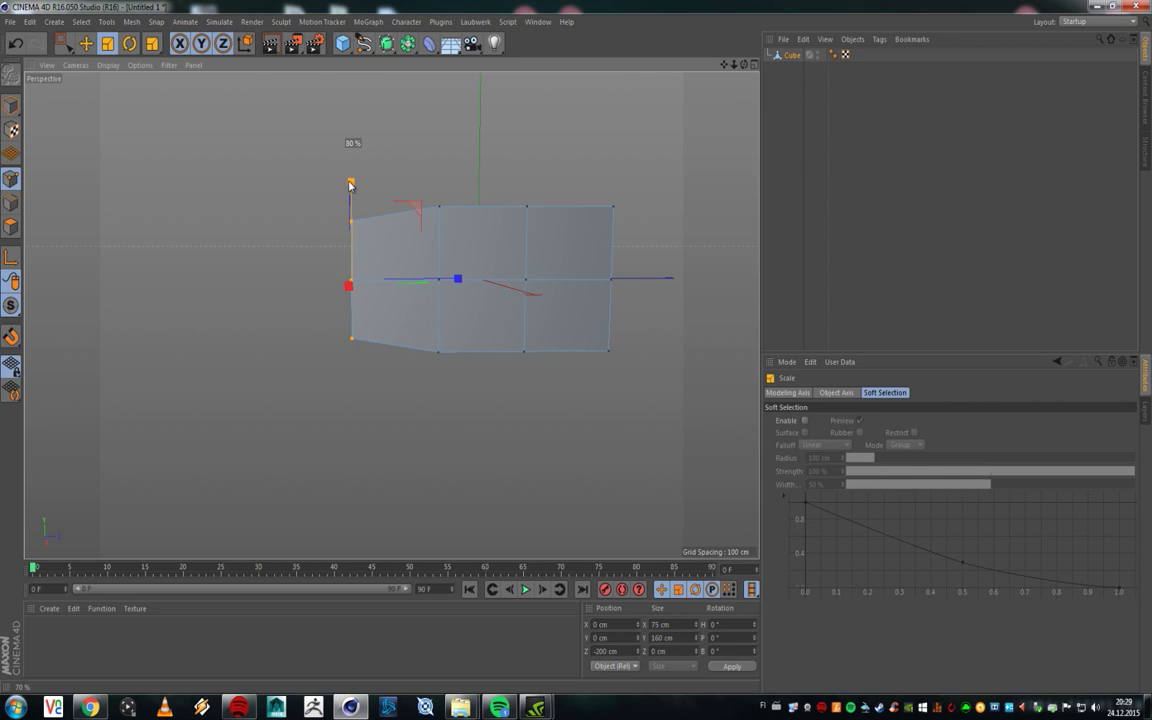
{"action": "mouse_move", "coordinate": [350, 185]}
{"action": "left_mouse_down"}
{"action": "mouse_move", "coordinate": [352, 176]}
{"action": "mouse_move", "coordinate": [352, 211]}
{"action": "mouse_move", "coordinate": [352, 181]}
{"action": "mouse_move", "coordinate": [352, 199]}
{"action": "left_mouse_up"}
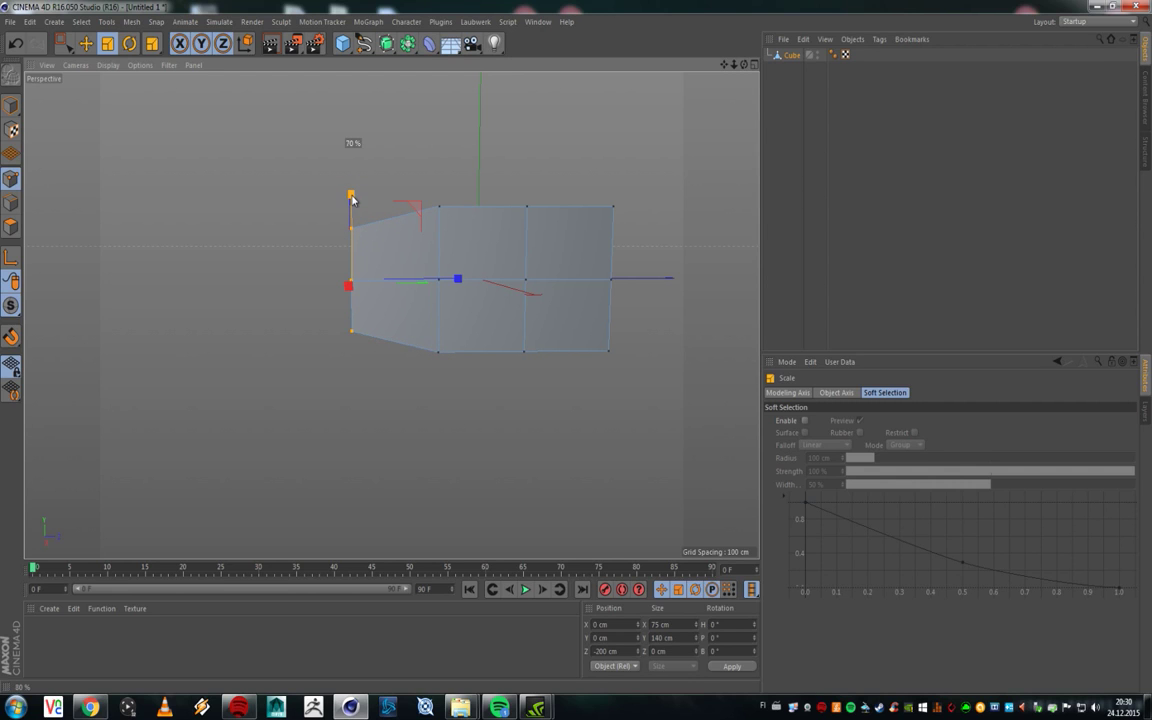
Step: Rectangle-select all points at the cube's opposite, positive Z end
{"action": "middle_click_drag", "start_coordinate": [558, 237], "coordinate": [409, 237], "text": "alt"}
{"action": "key", "text": "0"}
{"action": "left_click_drag", "start_coordinate": [378, 221], "coordinate": [348, 200], "text": "alt"}
{"action": "left_click_drag", "start_coordinate": [448, 140], "coordinate": [538, 434]}
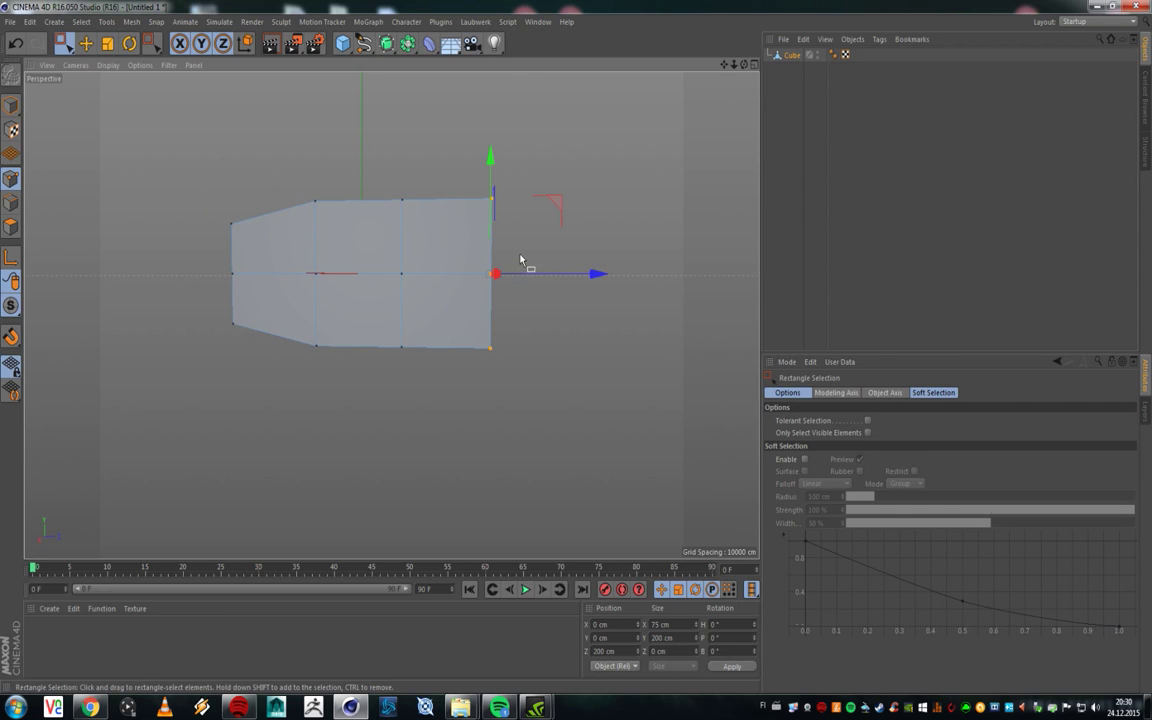
Step: Switch between Rectangle Selection and Scale, and scale the selected positive Z end points along Y to 130 %
{"action": "key", "text": "t"}
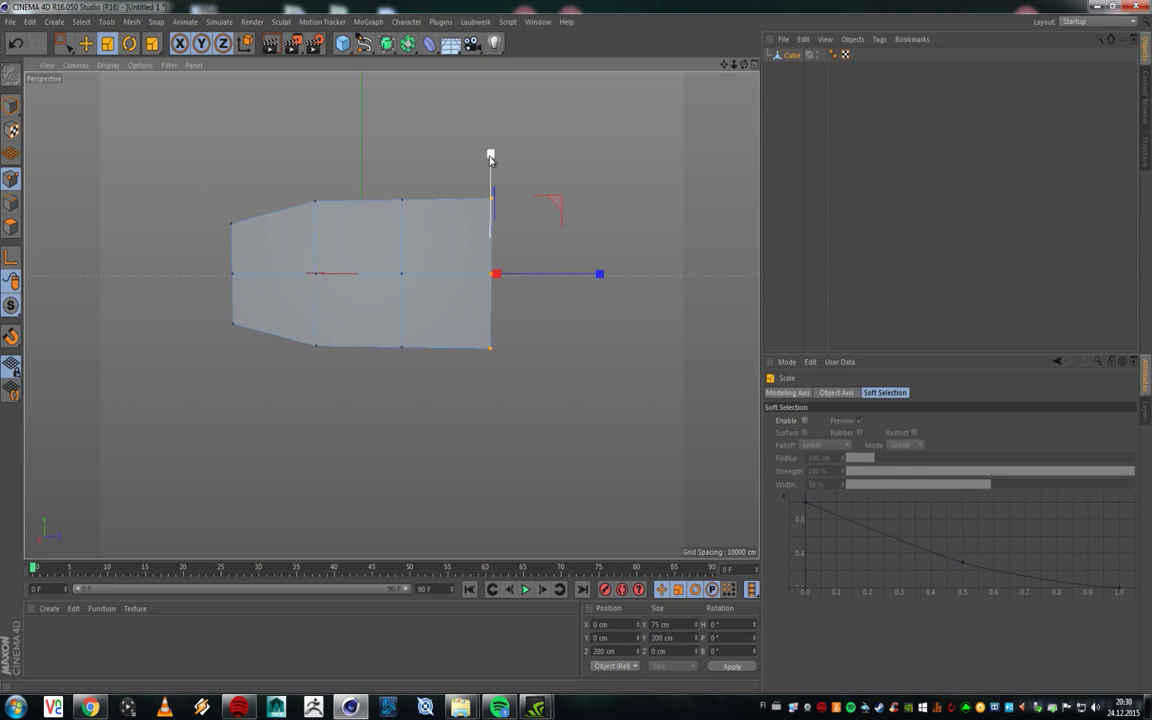
{"action": "key", "text": "space"}
{"action": "key", "text": "space"}
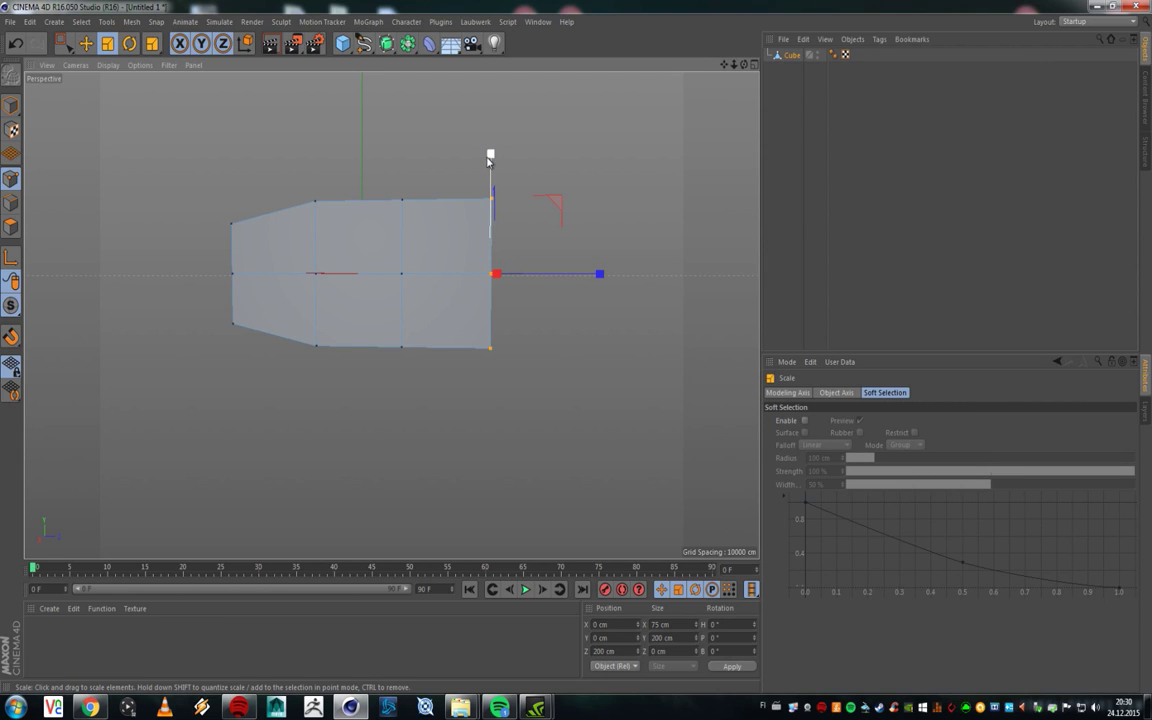
{"action": "key", "text": "0"}
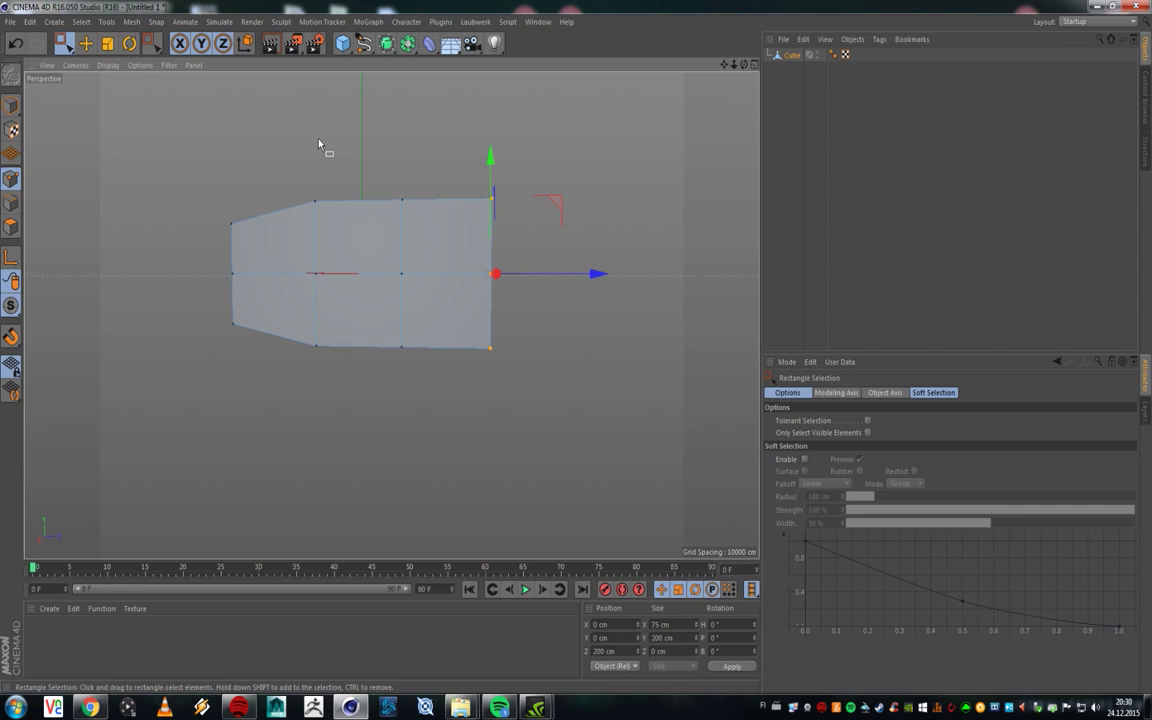
{"action": "key", "text": "t"}
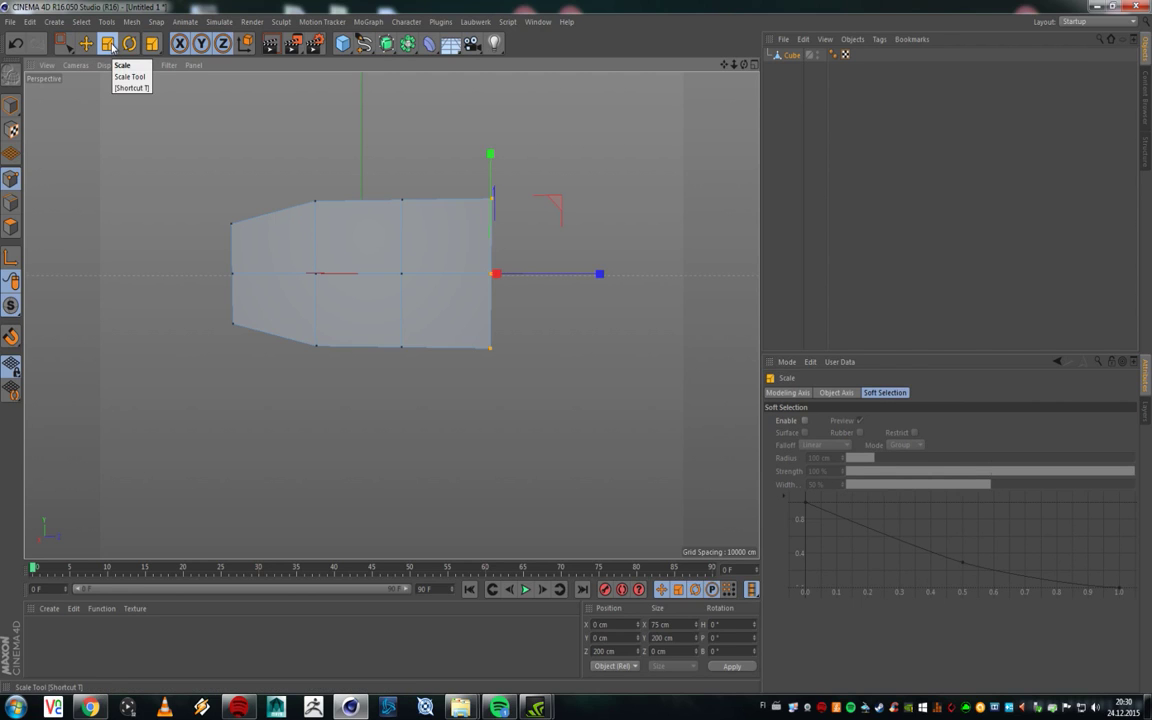
{"action": "key", "text": "0"}
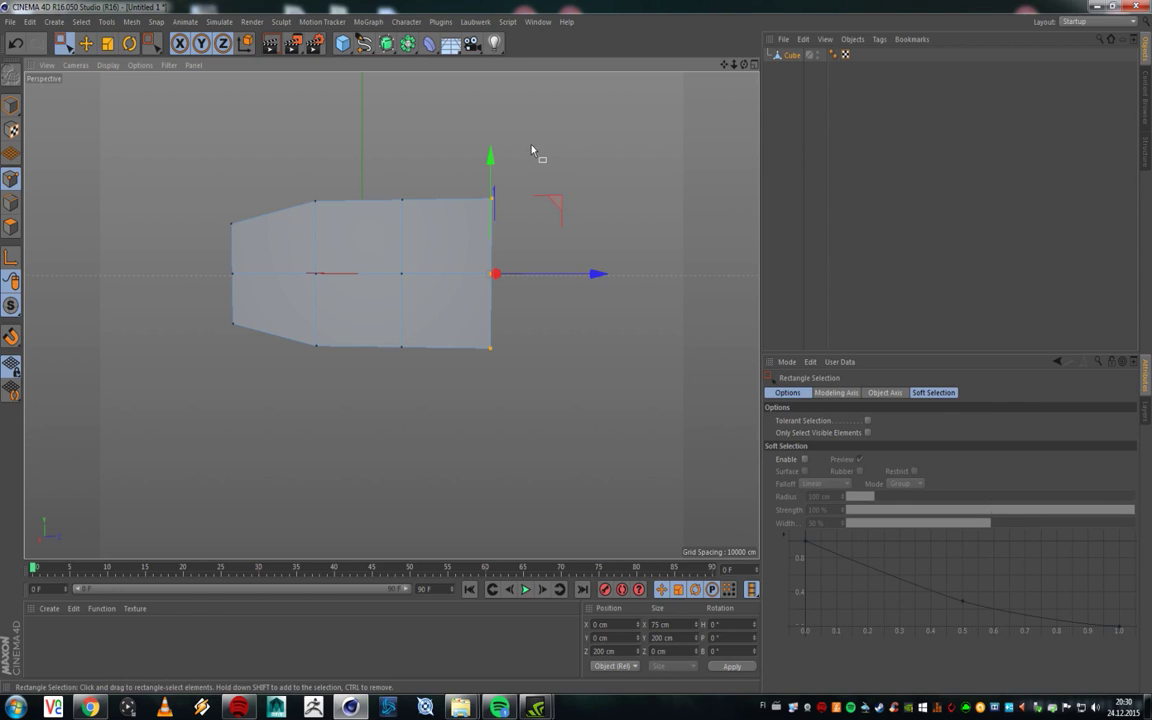
{"action": "key", "text": "t"}
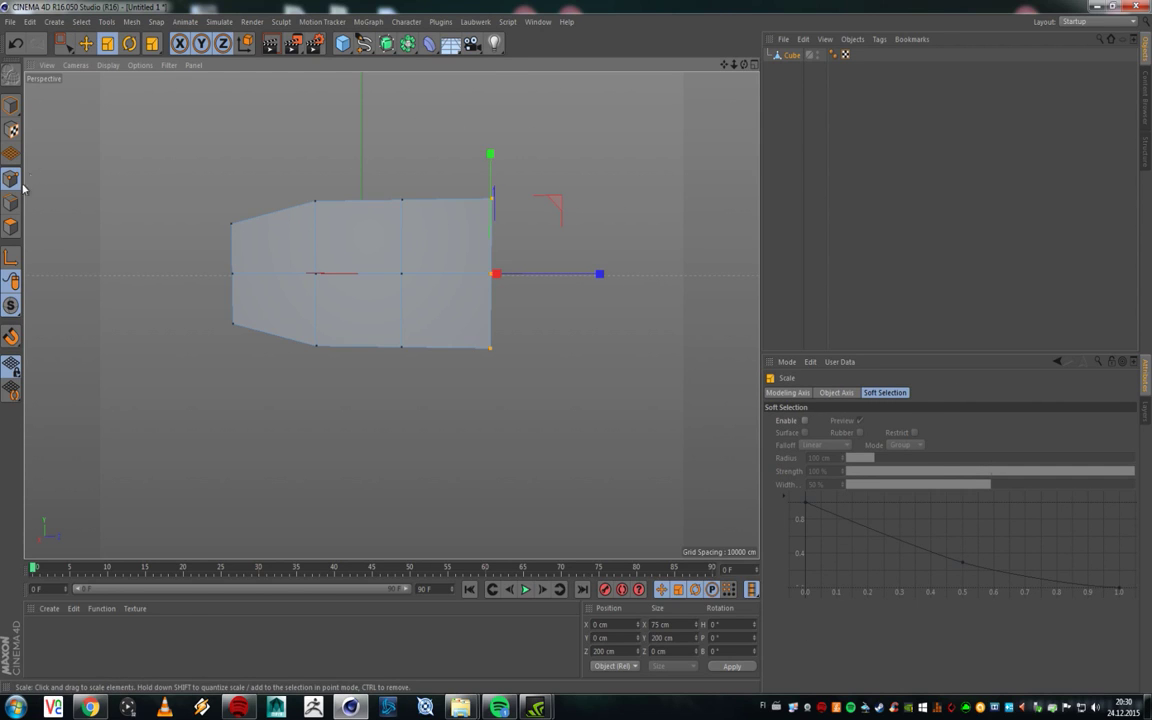
{"action": "left_click_drag", "start_coordinate": [491, 156], "coordinate": [492, 122]}
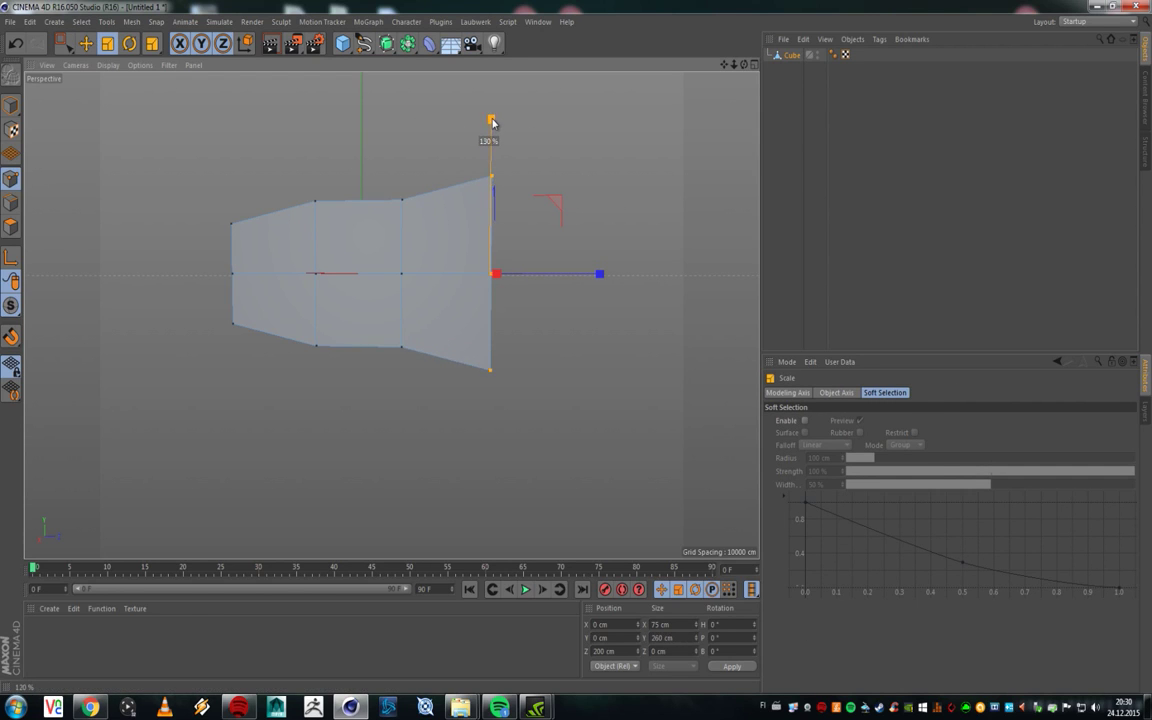
Step: Rectangle-select the neighbouring column of points at Z 66.667 cm and scale it along Y to a height of 240 cm
{"action": "middle_click_drag", "start_coordinate": [421, 204], "coordinate": [465, 206], "text": "alt"}
{"action": "key", "text": "space"}
{"action": "left_click_drag", "start_coordinate": [452, 210], "coordinate": [424, 374]}
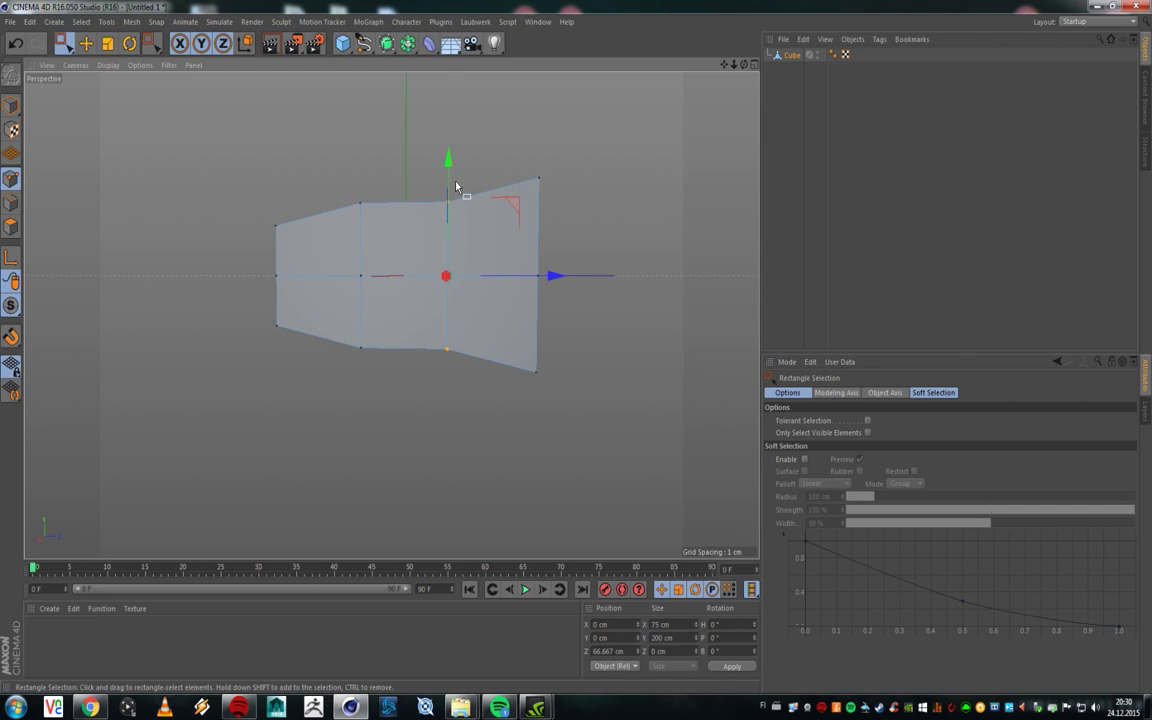
{"action": "key", "text": "space"}
{"action": "left_click_drag", "start_coordinate": [447, 151], "coordinate": [450, 138]}
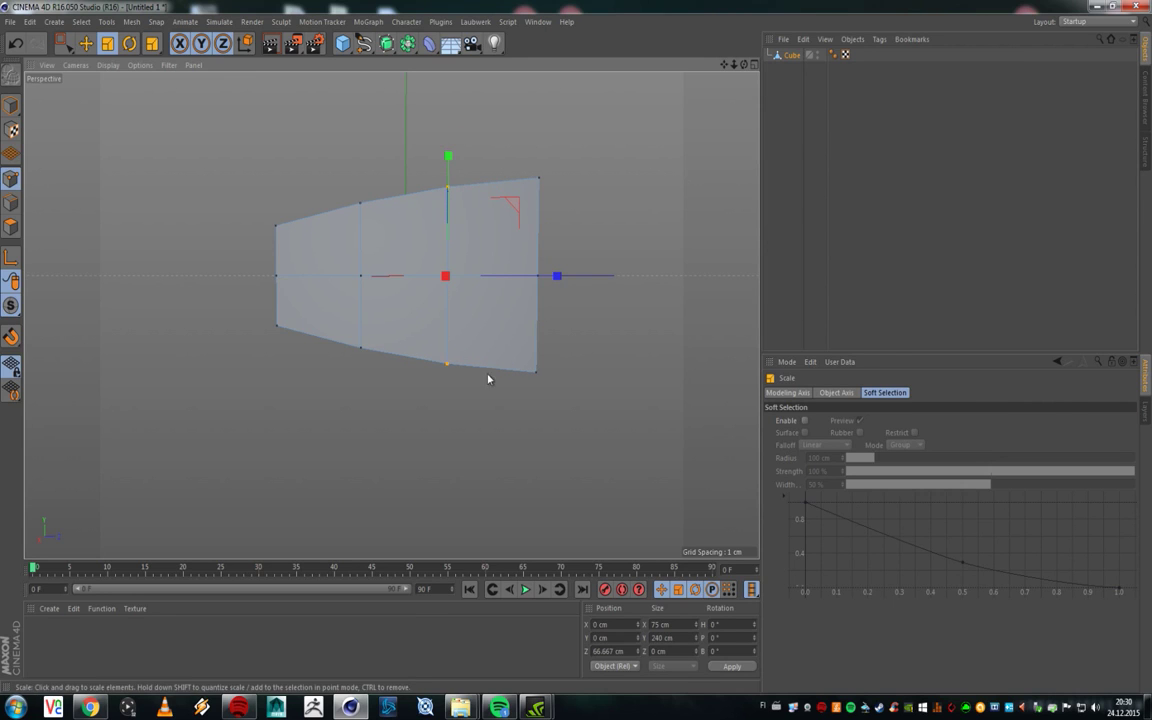
Step: Clear the selection and rectangle-select all points along the cube's upper edge, including those on the far side
{"action": "left_click", "coordinate": [277, 227]}
{"action": "left_click", "coordinate": [221, 172]}
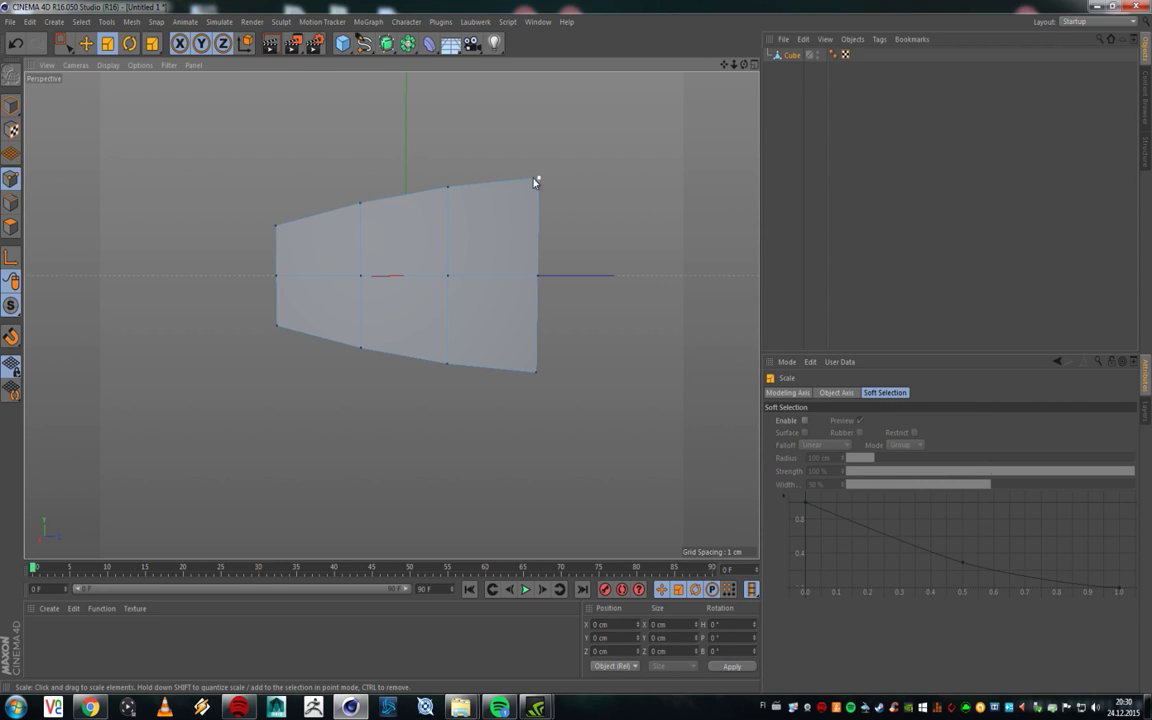
{"action": "key", "text": "0"}
{"action": "left_click_drag", "start_coordinate": [615, 112], "coordinate": [253, 262]}
{"action": "left_click_drag", "start_coordinate": [327, 260], "coordinate": [386, 244], "text": "alt"}
{"action": "middle_click", "coordinate": [605, 160]}
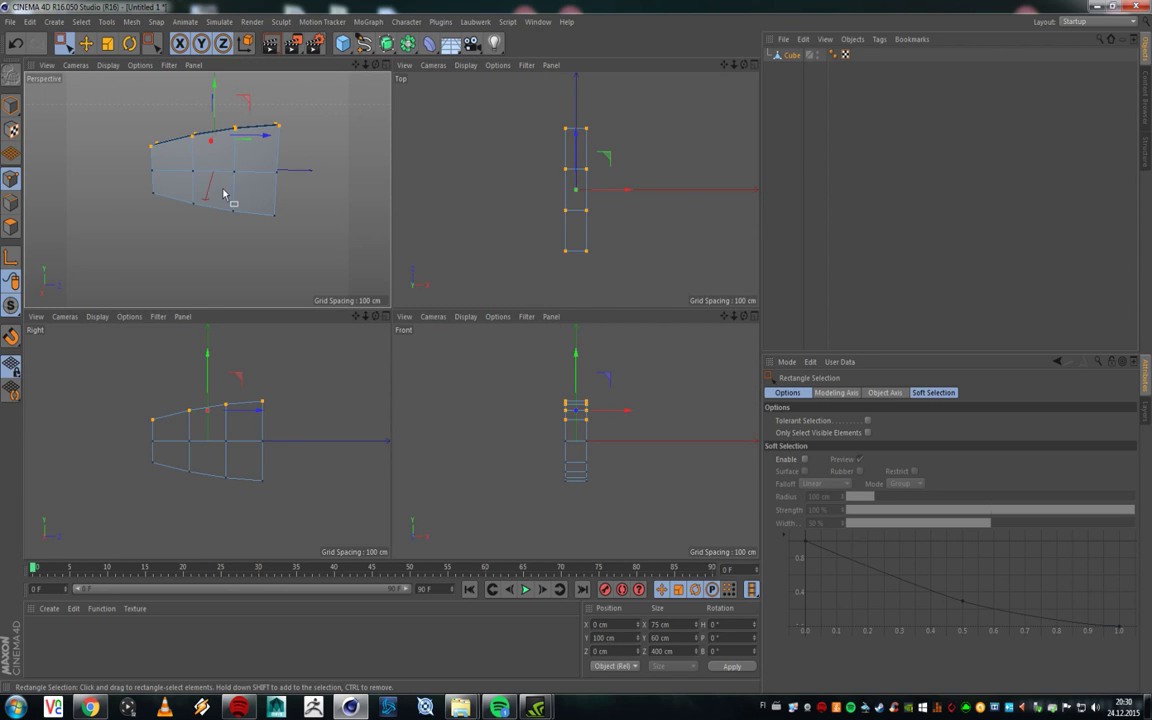
{"action": "left_click_drag", "start_coordinate": [113, 367], "coordinate": [298, 434]}
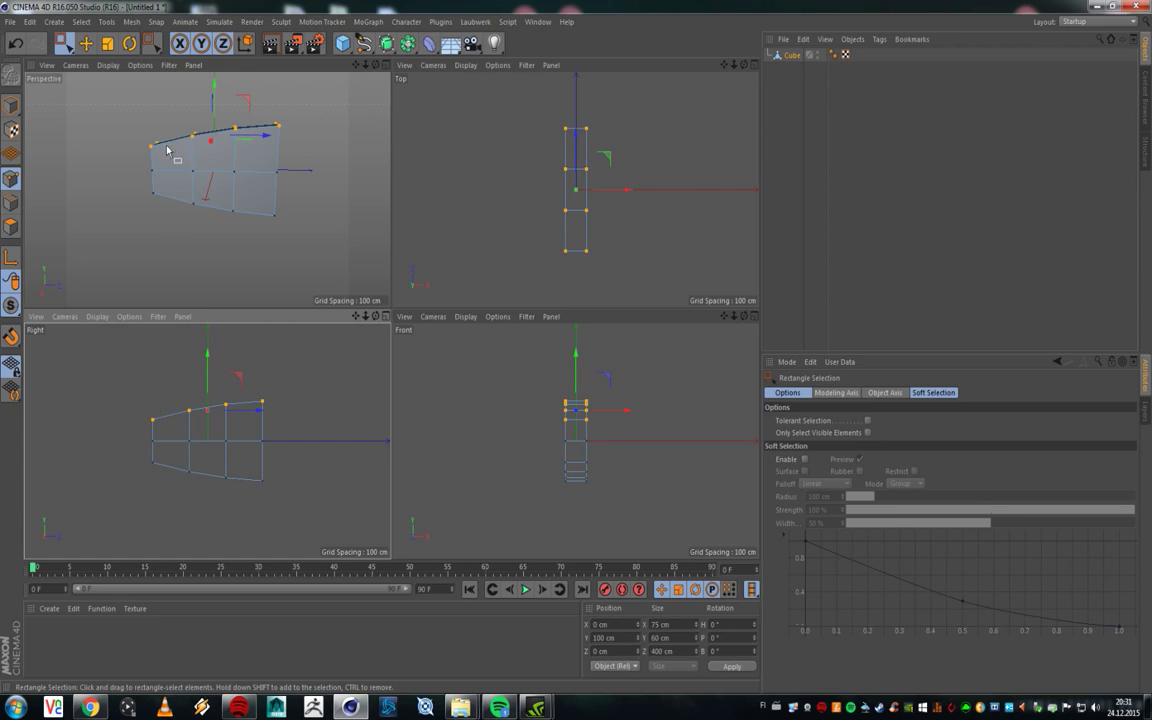
Step: In the maximized Right view, rotate the selected upper points by -10°
{"action": "middle_click", "coordinate": [240, 392]}
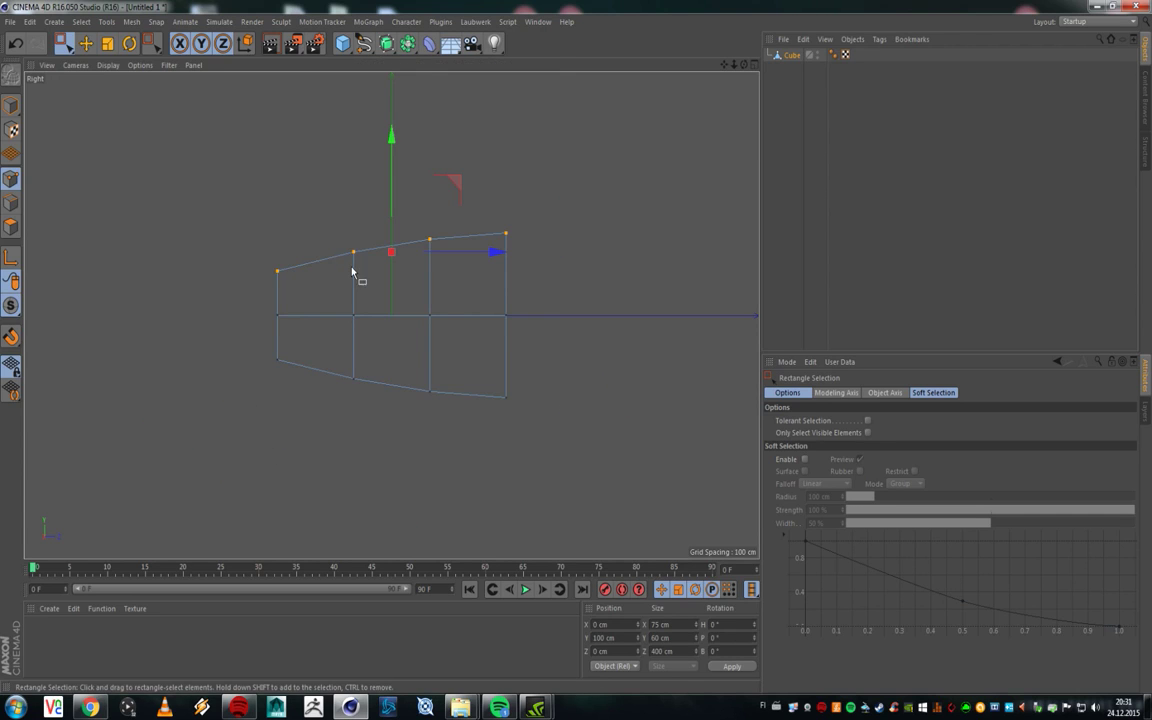
{"action": "middle_click", "coordinate": [300, 246]}
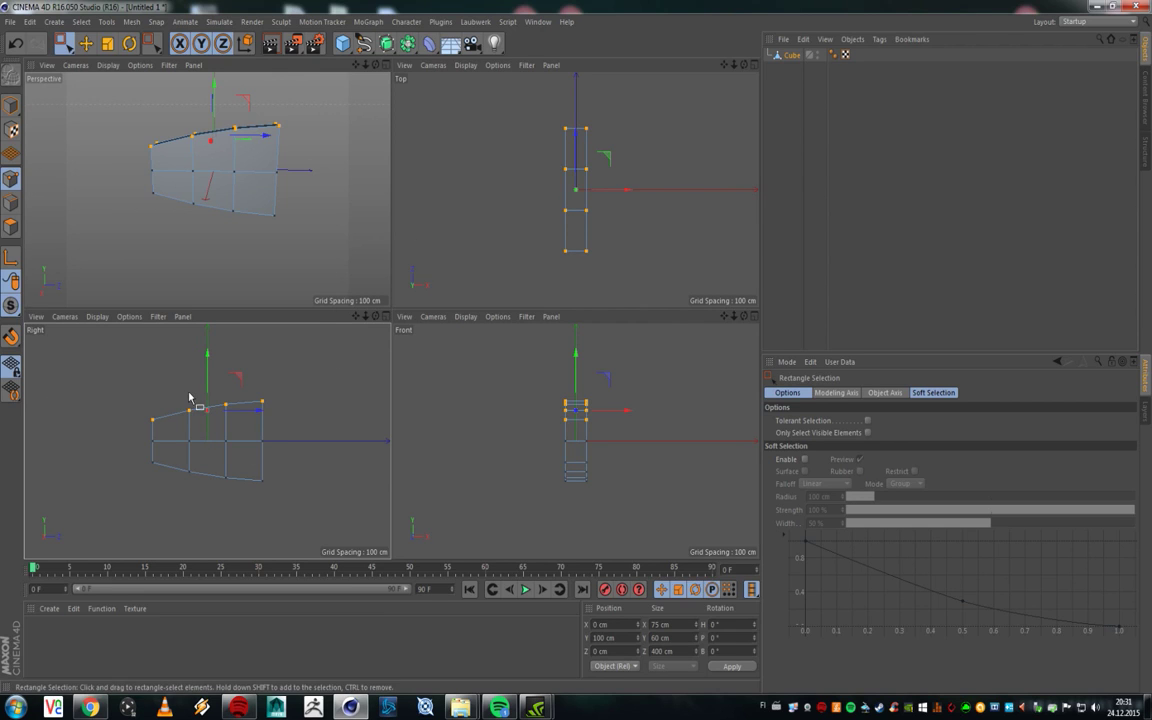
{"action": "middle_click", "coordinate": [515, 368]}
{"action": "middle_click", "coordinate": [540, 296]}
{"action": "middle_click", "coordinate": [201, 413]}
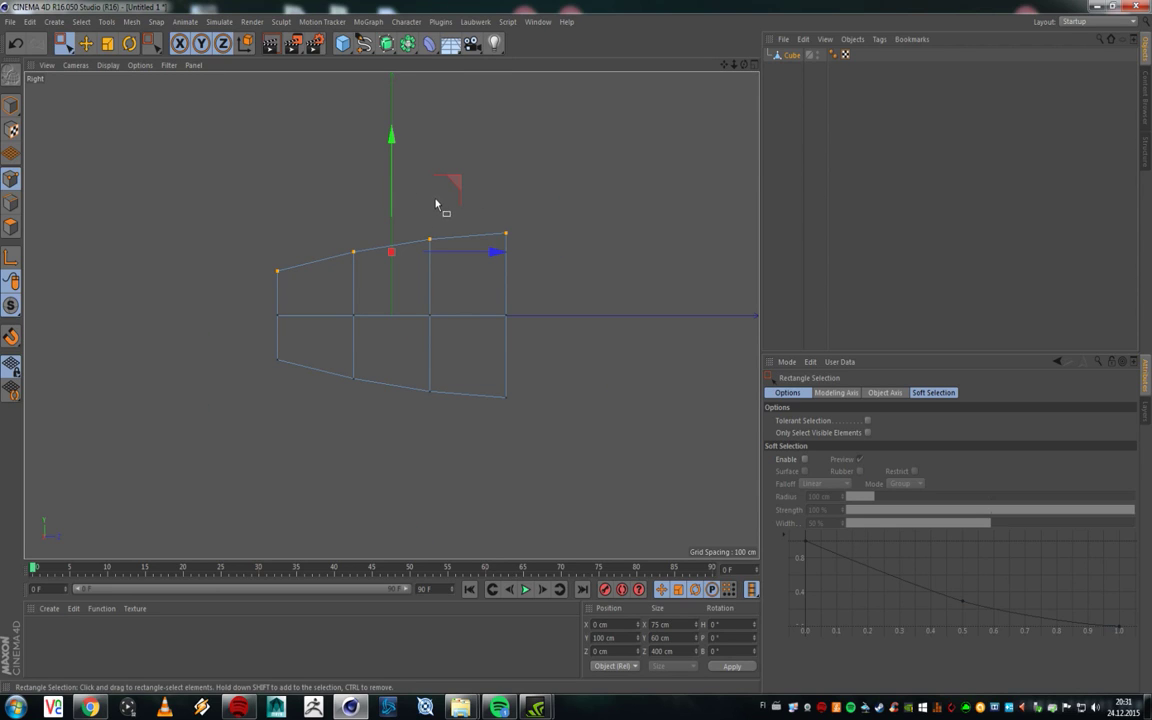
{"action": "key", "text": "r"}
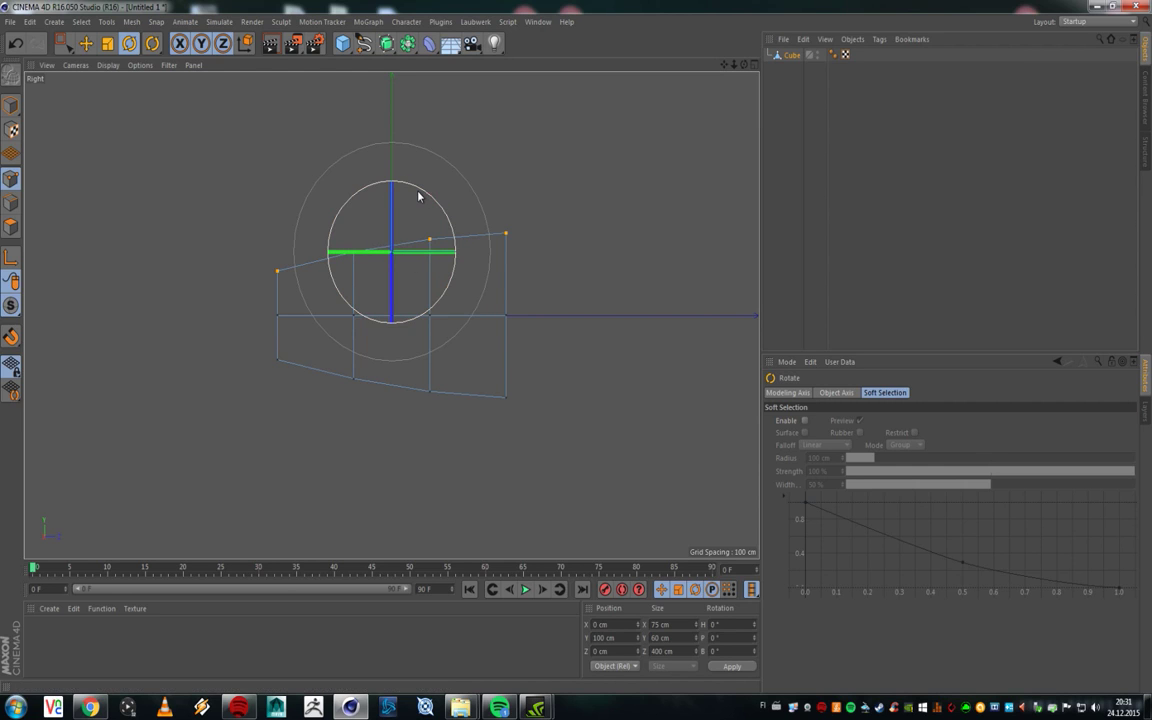
{"action": "left_click_drag", "start_coordinate": [420, 197], "coordinate": [433, 201]}
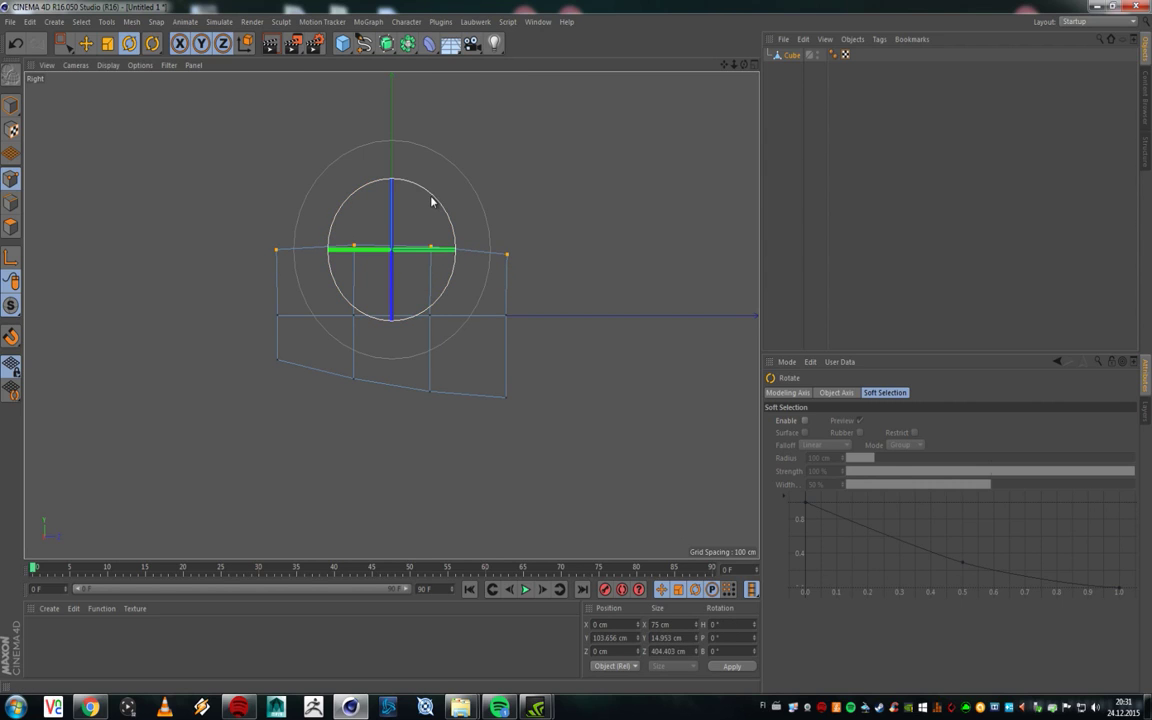
{"action": "mouse_move", "coordinate": [432, 195]}
{"action": "left_mouse_down"}
{"action": "mouse_move", "coordinate": [437, 205]}
{"action": "mouse_move", "coordinate": [429, 190]}
{"action": "mouse_move", "coordinate": [437, 200]}
{"action": "mouse_move", "coordinate": [477, 172]}
{"action": "mouse_move", "coordinate": [600, 65]}
{"action": "mouse_move", "coordinate": [458, 175]}
{"action": "mouse_move", "coordinate": [591, 121]}
{"action": "mouse_move", "coordinate": [748, 95]}
{"action": "mouse_move", "coordinate": [660, 72]}
{"action": "mouse_move", "coordinate": [495, 78]}
{"action": "mouse_move", "coordinate": [427, 180]}
{"action": "mouse_move", "coordinate": [432, 172]}
{"action": "mouse_move", "coordinate": [476, 200]}
{"action": "mouse_move", "coordinate": [432, 182]}
{"action": "mouse_move", "coordinate": [443, 190]}
{"action": "left_mouse_up"}
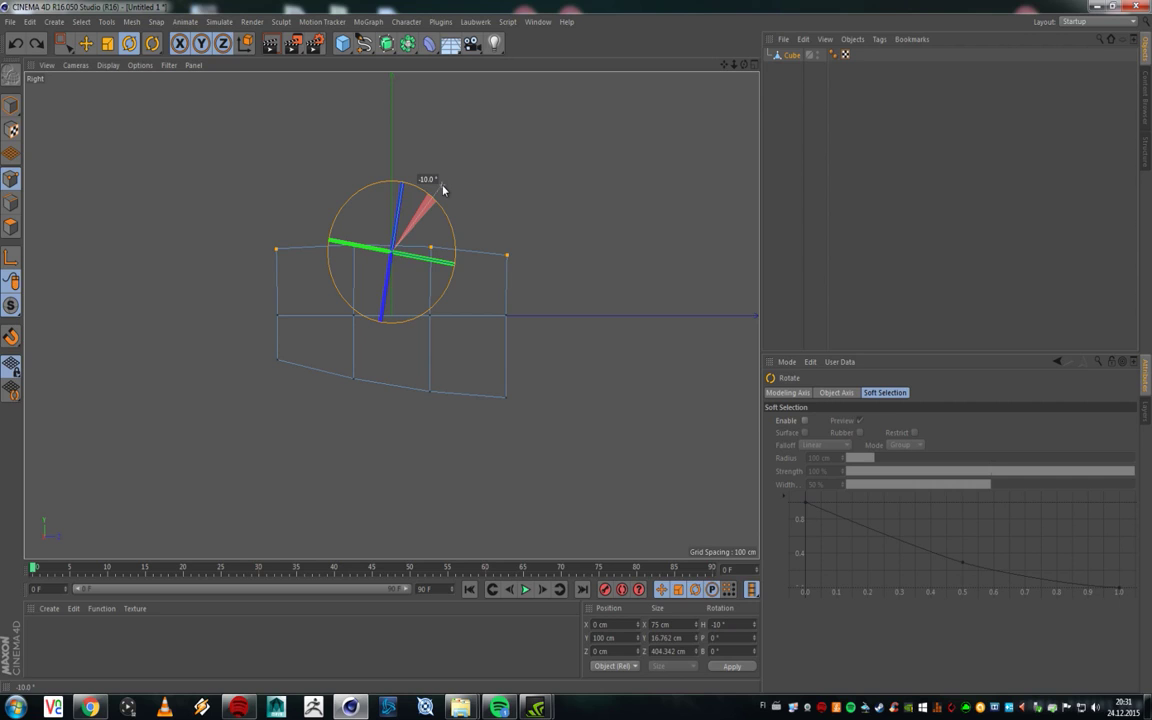
{"action": "left_click_drag", "start_coordinate": [443, 190], "coordinate": [442, 188]}
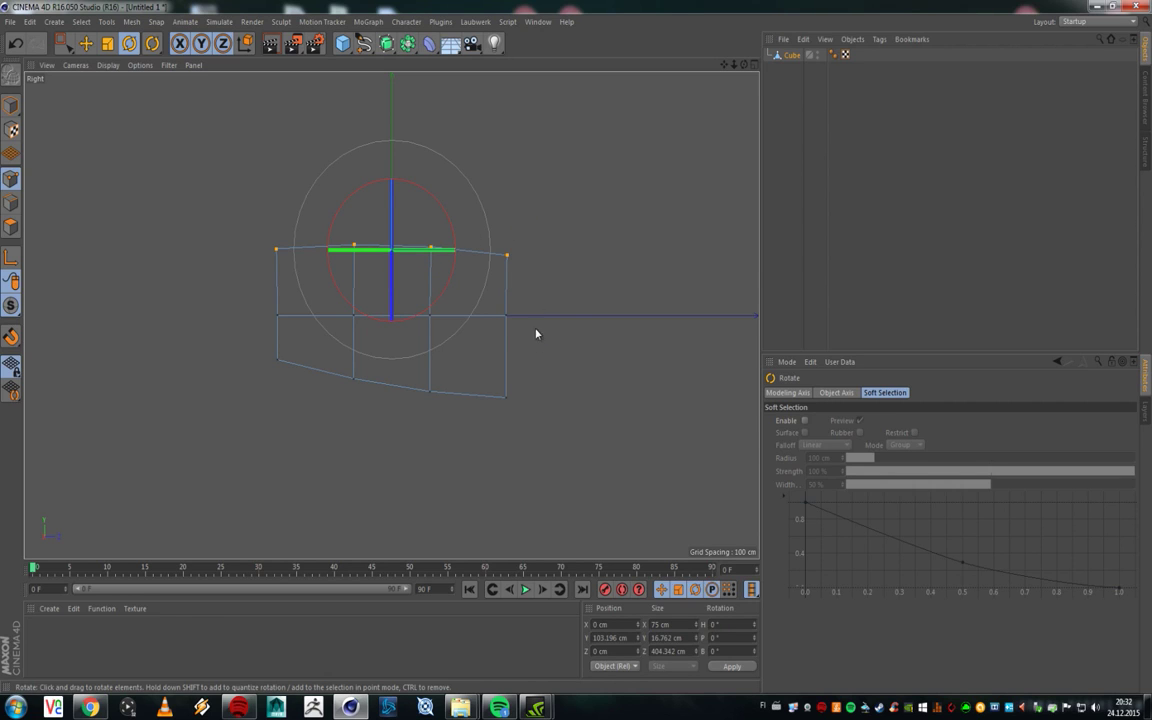
Step: Lower all upper points except those at the positive Z end by 10 cm, and lower the negative Z end's upper points to Y 55.185 cm
{"action": "key", "text": "0"}
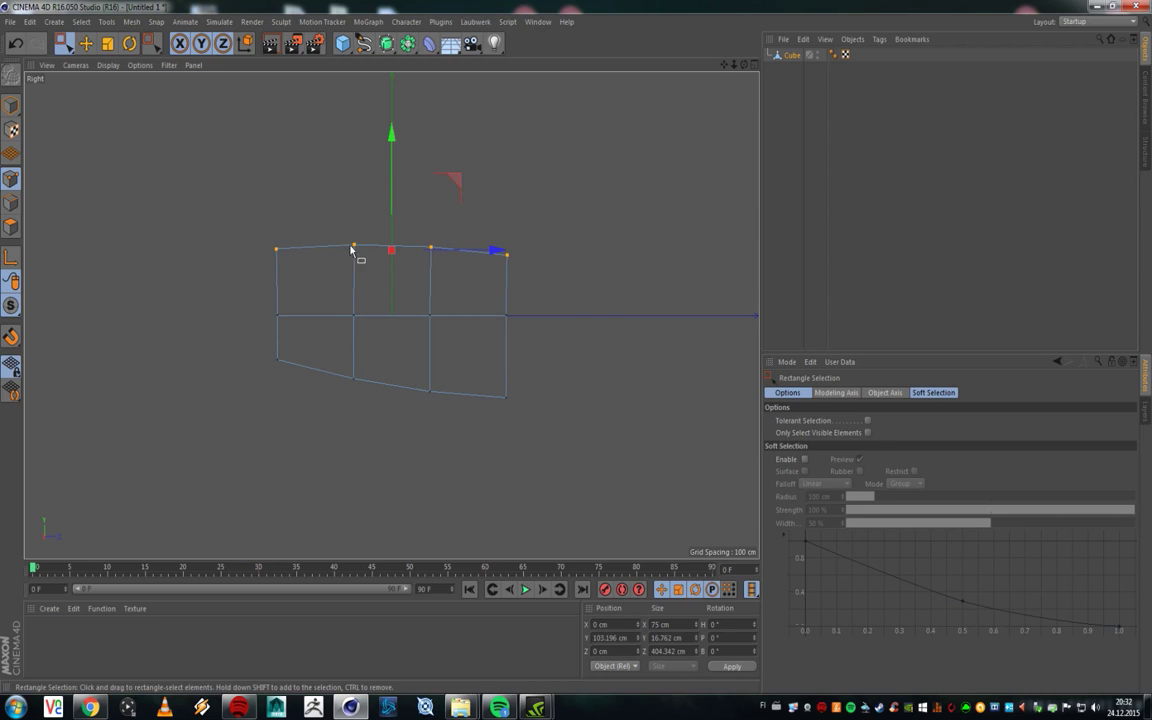
{"action": "left_click_drag", "start_coordinate": [443, 189], "coordinate": [247, 265]}
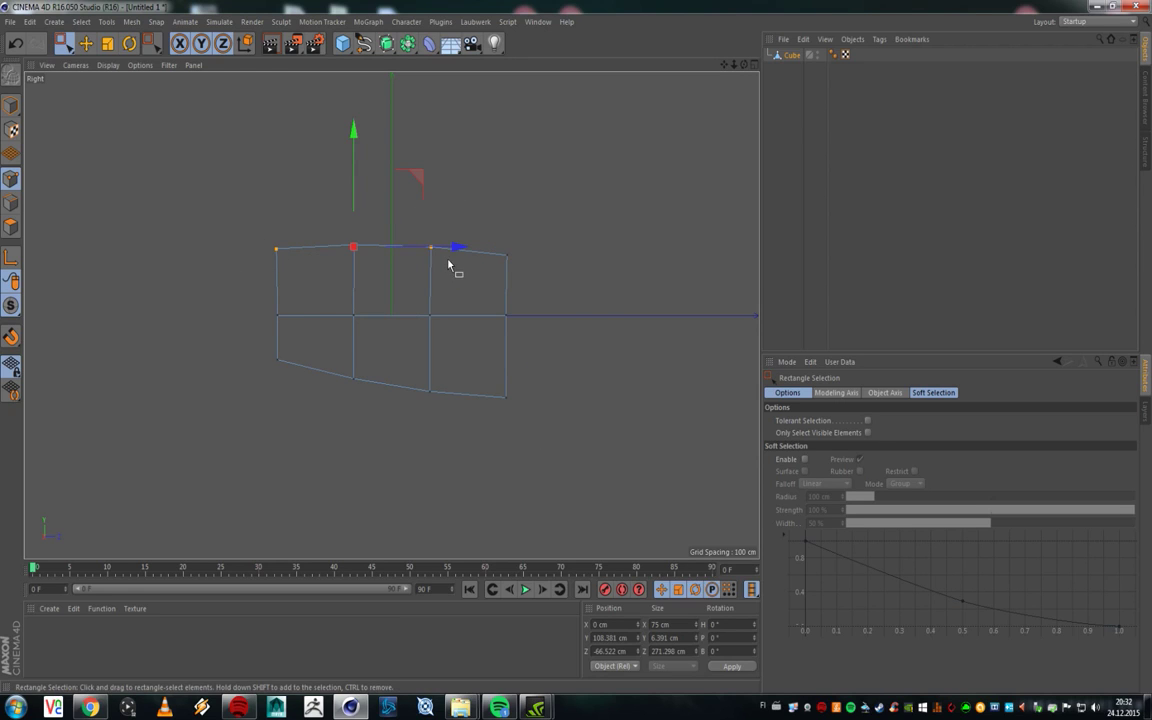
{"action": "left_click_drag", "start_coordinate": [353, 131], "coordinate": [352, 143]}
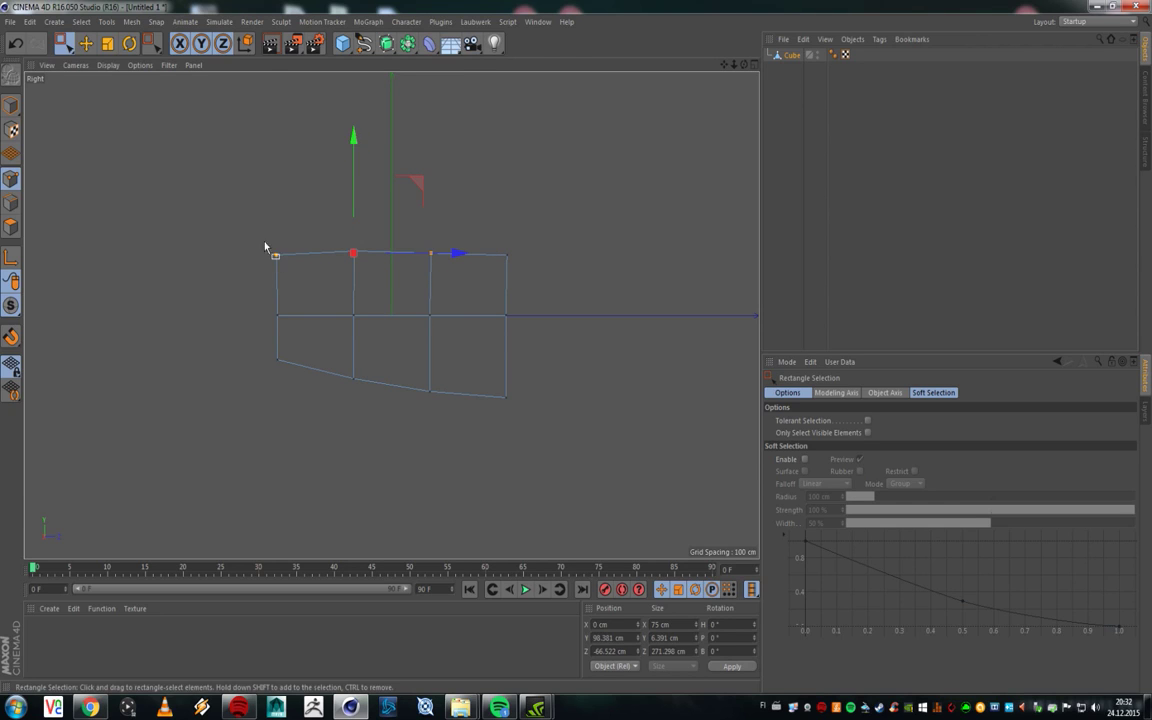
{"action": "left_click_drag", "start_coordinate": [226, 208], "coordinate": [330, 288]}
{"action": "left_click_drag", "start_coordinate": [278, 143], "coordinate": [277, 168]}
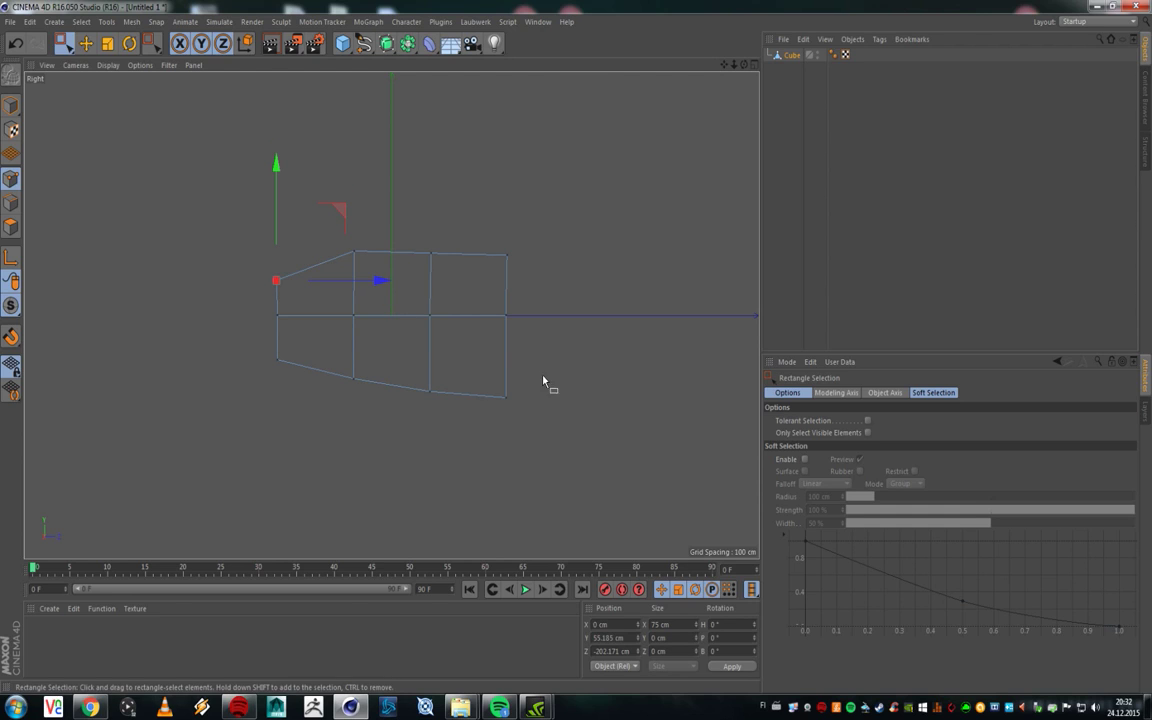
Step: Move all positive Z end points to Y -37.593 cm and Z 261.085 cm, scaling them along Y to a height of 269.778 cm
{"action": "left_click_drag", "start_coordinate": [573, 493], "coordinate": [474, 211]}
{"action": "left_click_drag", "start_coordinate": [612, 326], "coordinate": [642, 326]}
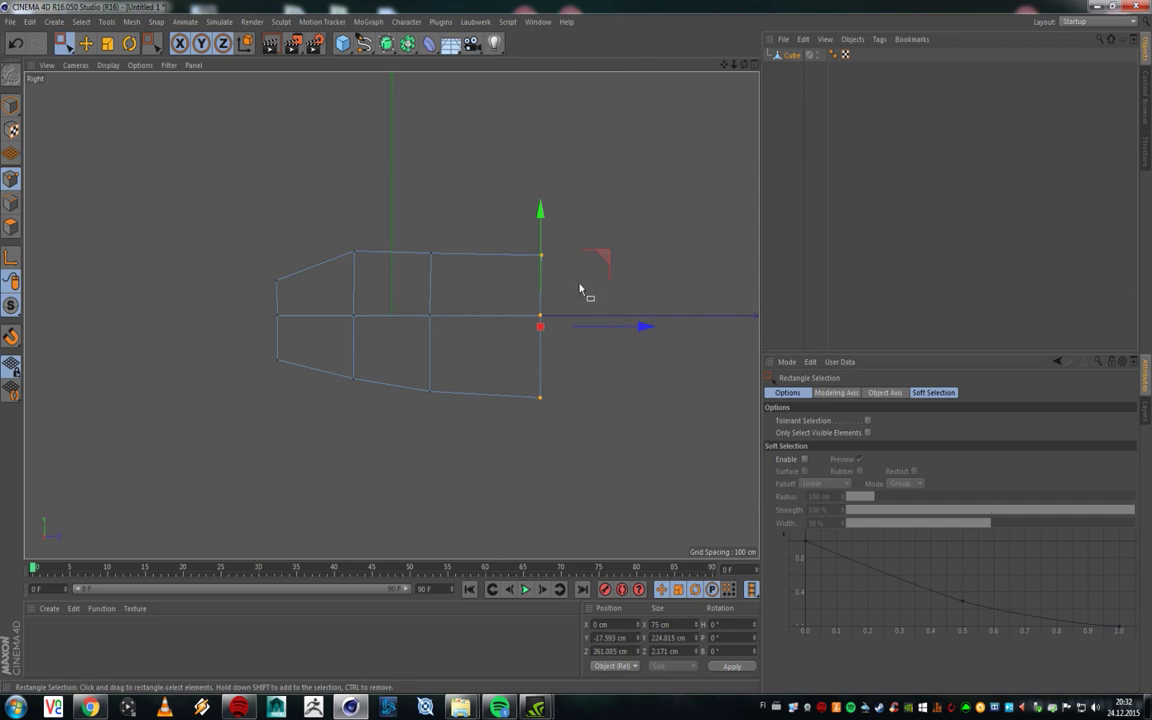
{"action": "left_click", "coordinate": [107, 43]}
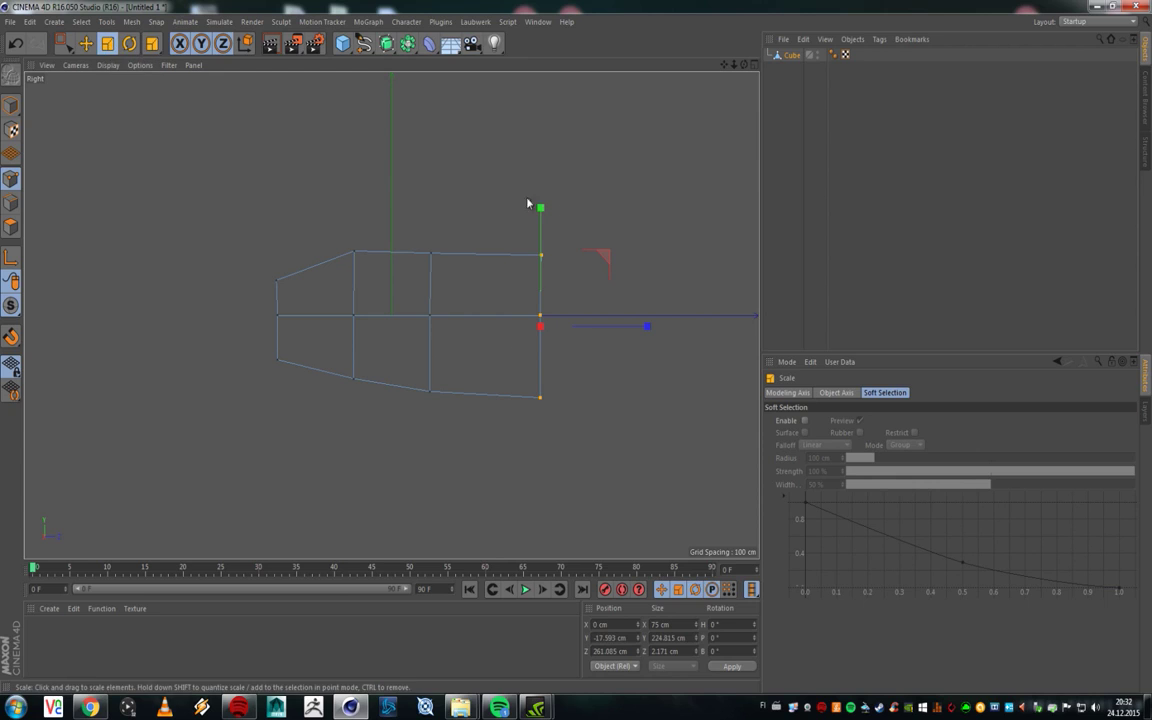
{"action": "left_click_drag", "start_coordinate": [541, 210], "coordinate": [540, 194]}
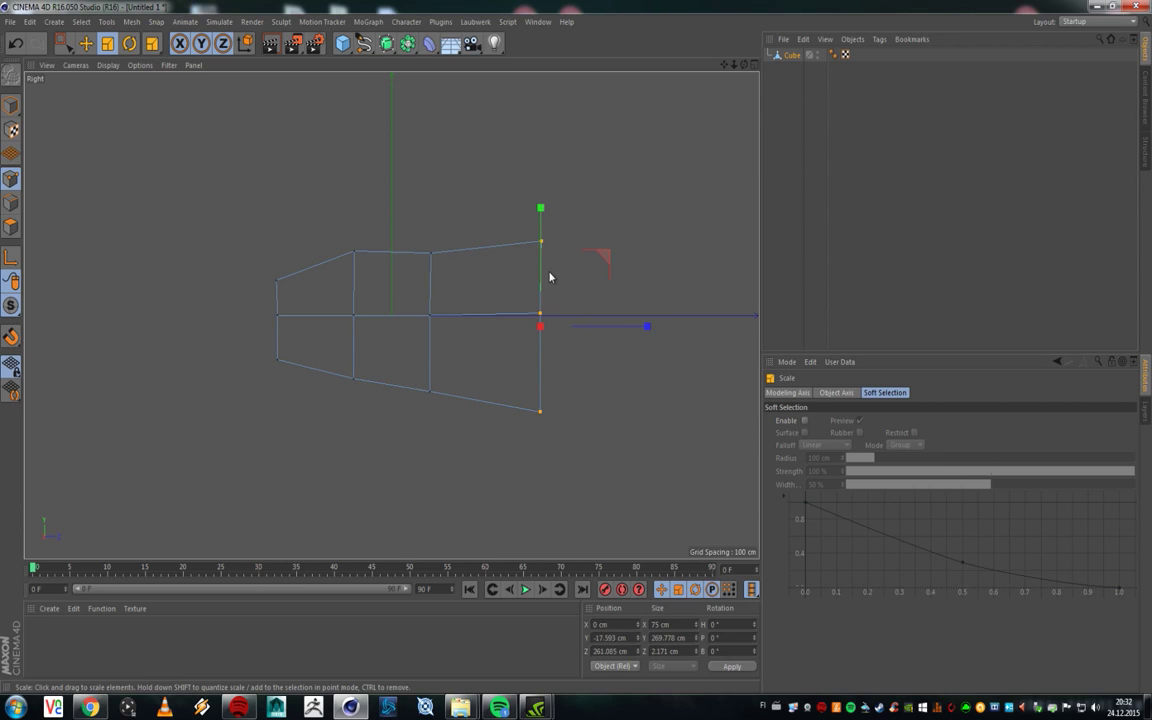
{"action": "left_click", "coordinate": [86, 43]}
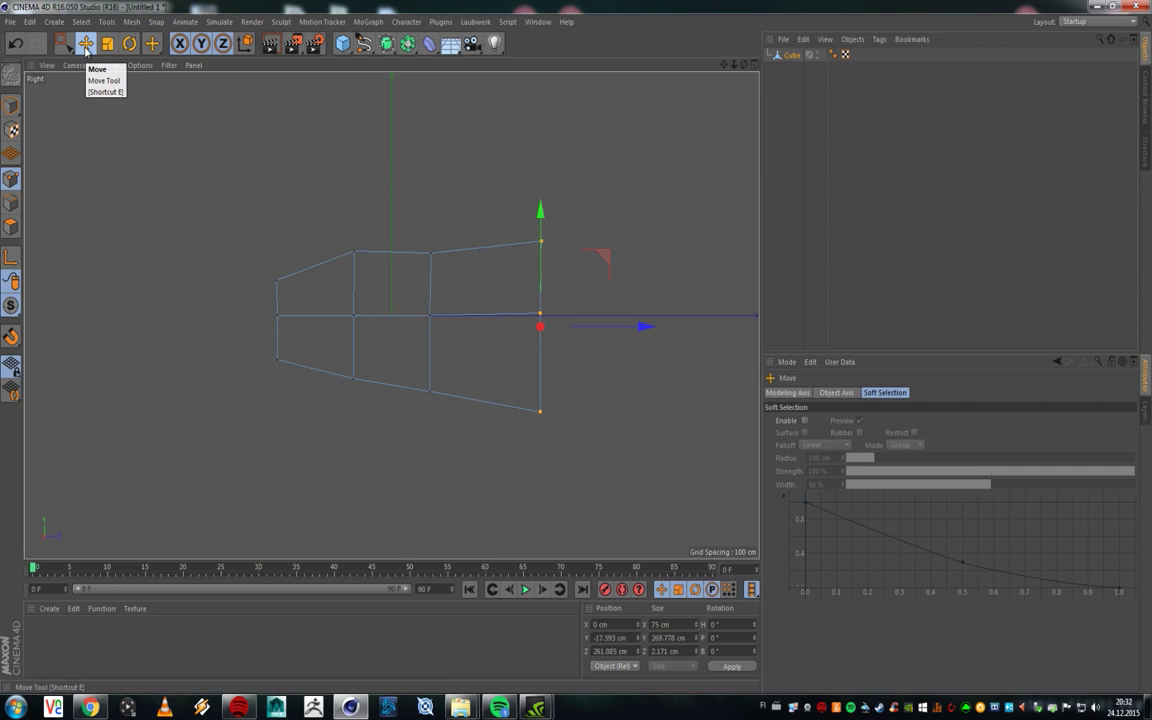
{"action": "left_click_drag", "start_coordinate": [540, 207], "coordinate": [540, 223]}
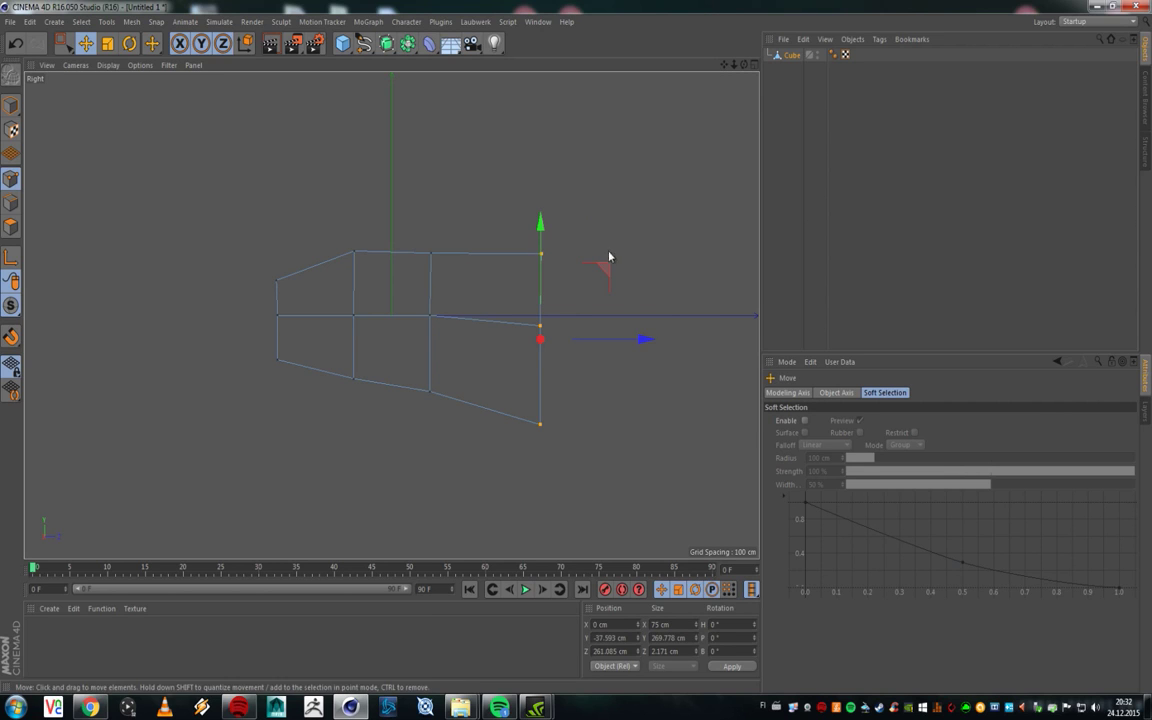
Step: Try moving the end points in the YZ plane and along X, inspect the result in the four views, and undo the moves
{"action": "mouse_move", "coordinate": [600, 267]}
{"action": "left_mouse_down"}
{"action": "mouse_move", "coordinate": [594, 169]}
{"action": "mouse_move", "coordinate": [612, 240]}
{"action": "mouse_move", "coordinate": [607, 180]}
{"action": "mouse_move", "coordinate": [597, 268]}
{"action": "left_mouse_up"}
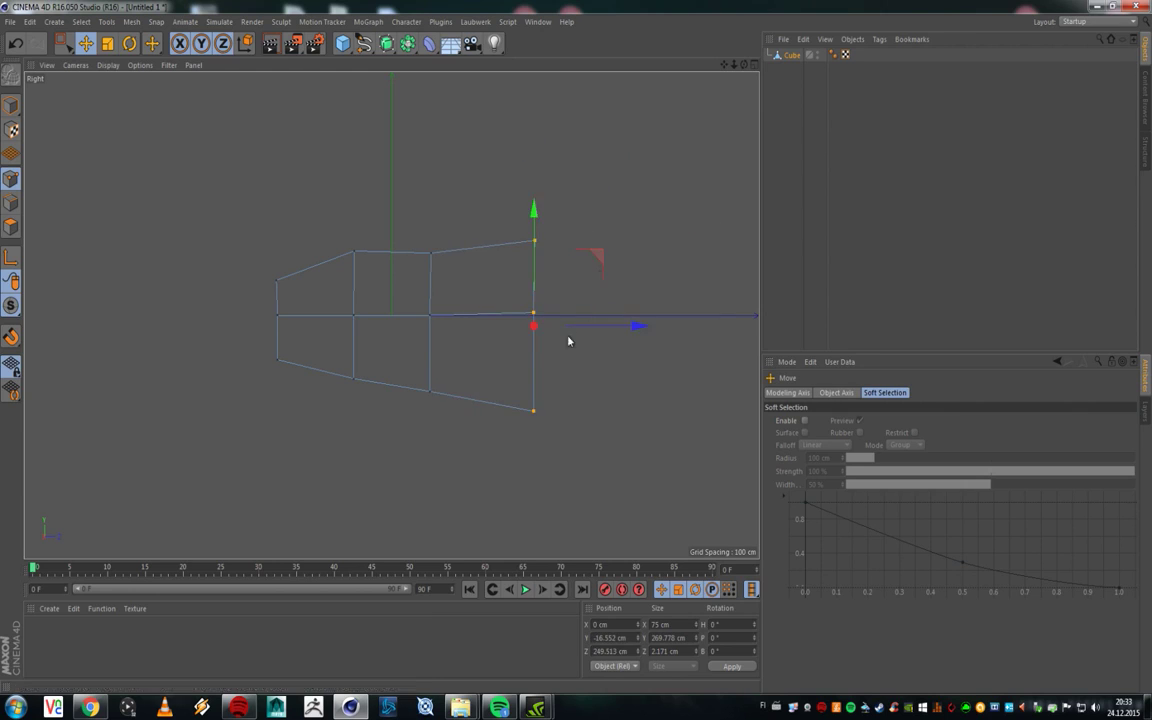
{"action": "left_click_drag", "start_coordinate": [541, 339], "coordinate": [517, 358]}
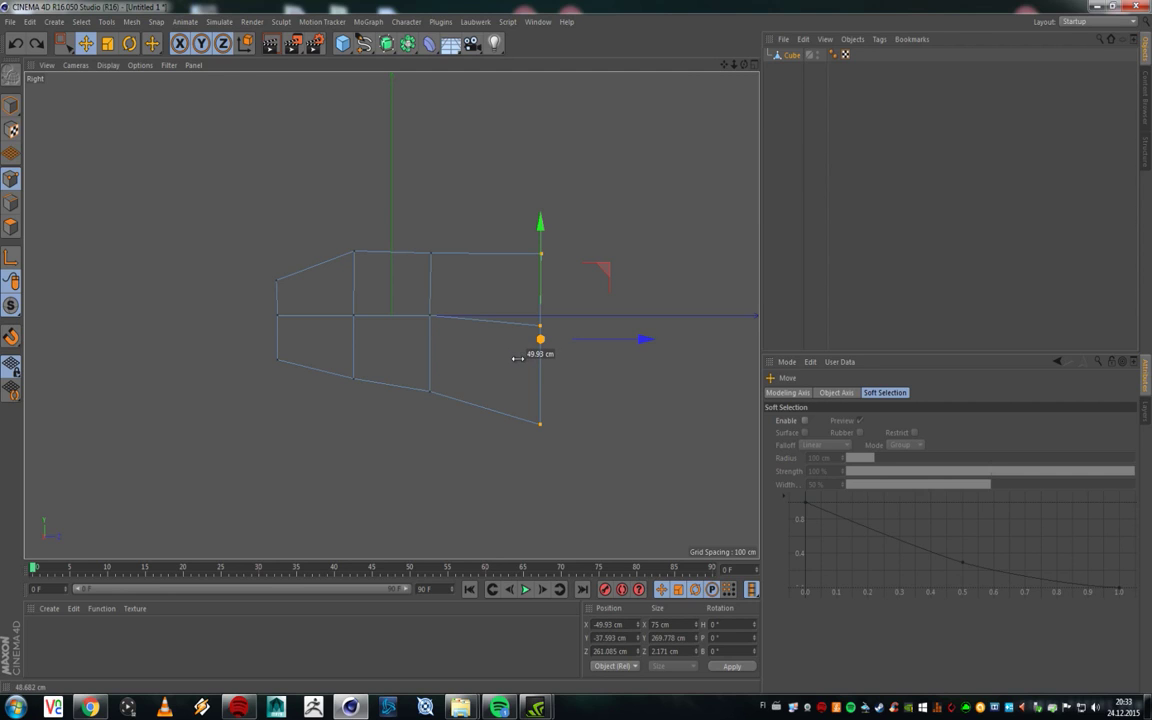
{"action": "left_click_drag", "start_coordinate": [517, 358], "coordinate": [514, 332]}
{"action": "middle_click", "coordinate": [491, 240]}
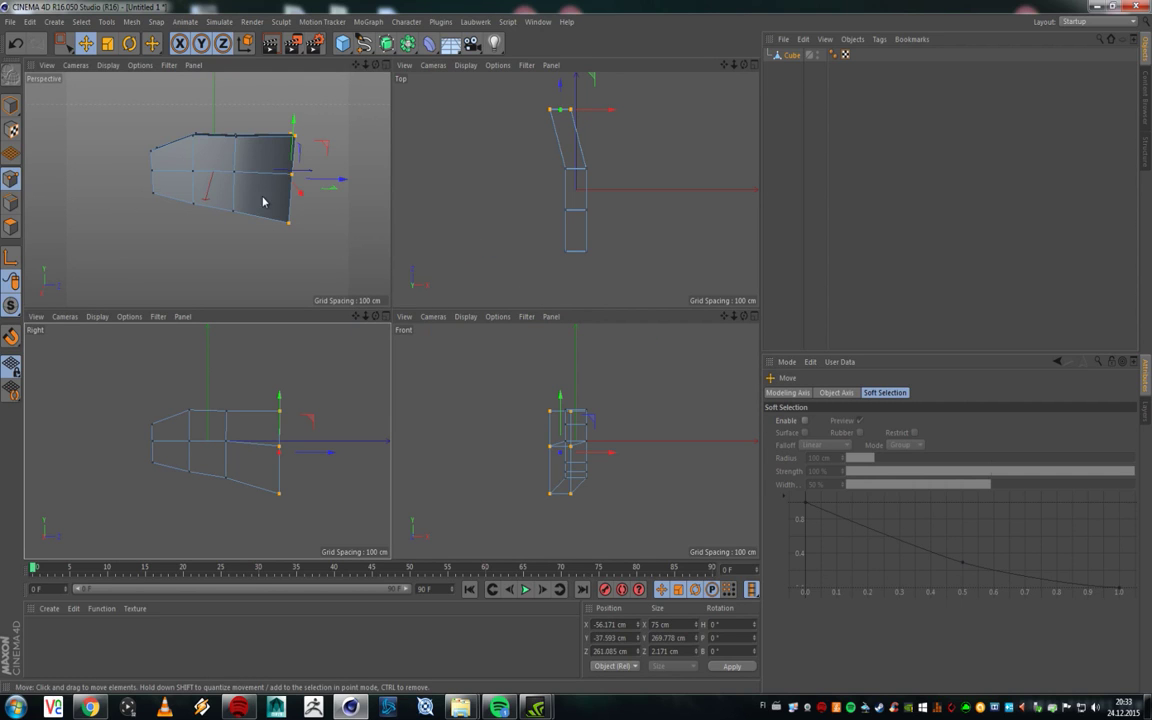
{"action": "left_click_drag", "start_coordinate": [262, 198], "coordinate": [364, 266], "text": "alt"}
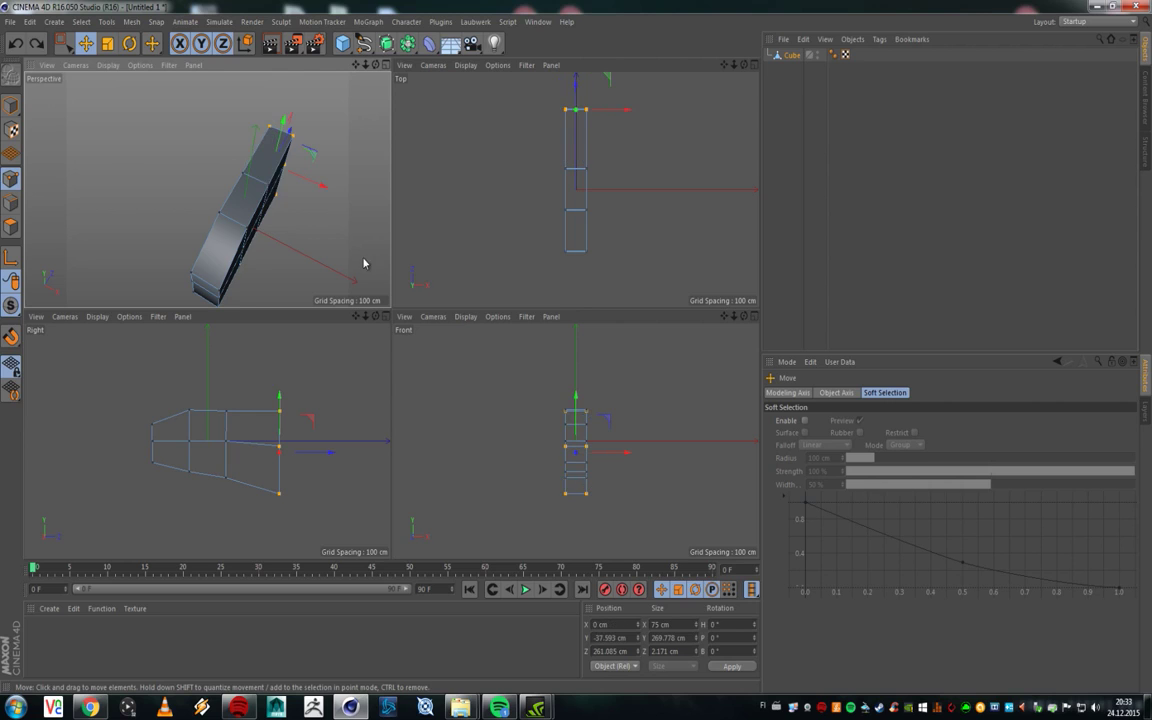
{"action": "key", "text": "ctrl+z"}
Step: Clear the point selection and, in polygon mode in the Perspective view, select both polygons at the negative Z end
{"action": "middle_click", "coordinate": [281, 367]}
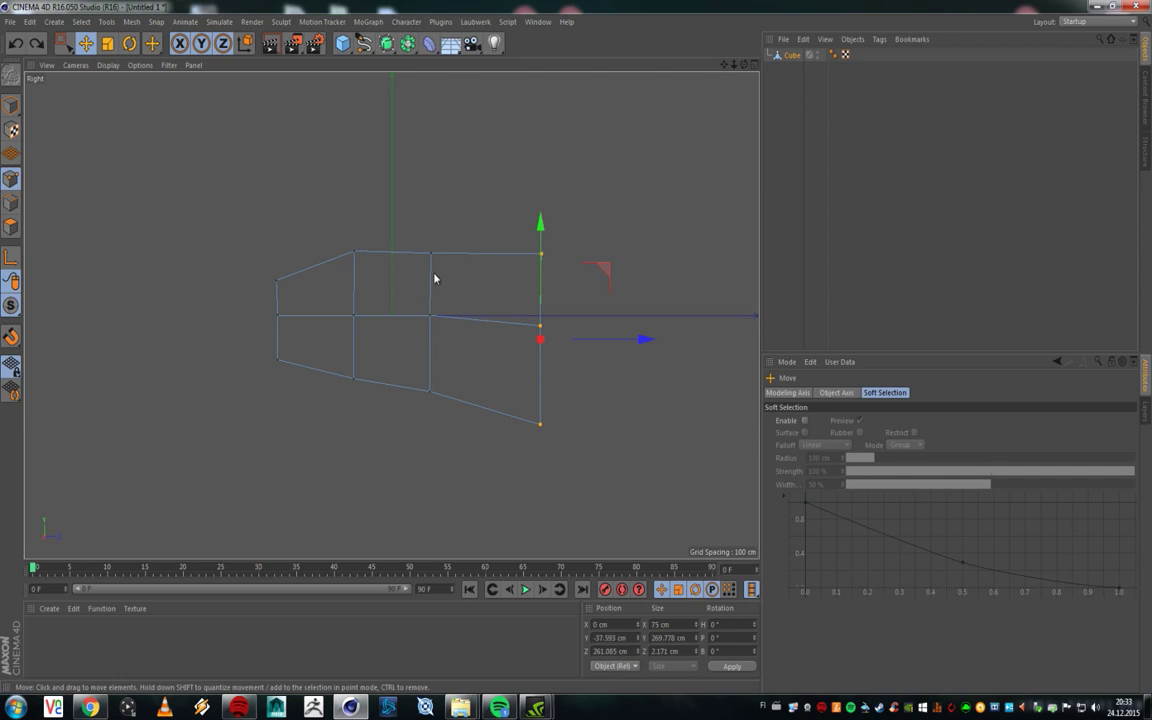
{"action": "left_click", "coordinate": [263, 276]}
{"action": "middle_click", "coordinate": [346, 303]}
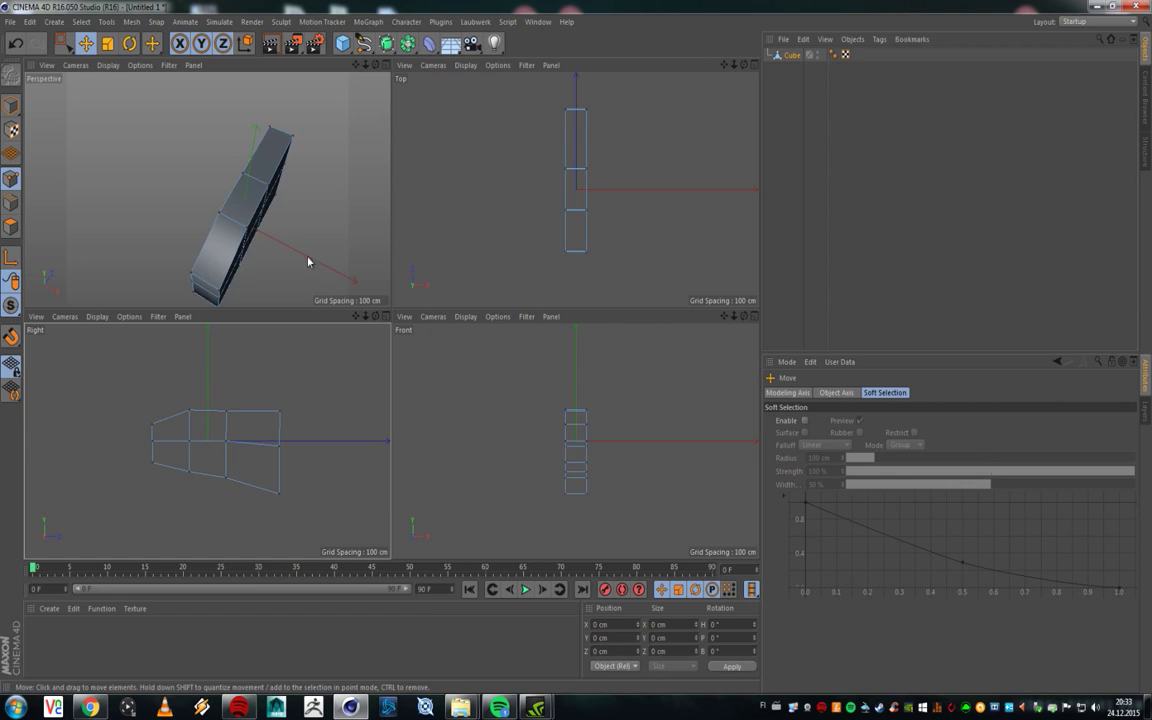
{"action": "middle_click", "coordinate": [260, 198]}
{"action": "mouse_move", "coordinate": [449, 357]}
{"action": "left_mouse_down", "text": "alt"}
{"action": "mouse_move", "coordinate": [393, 252]}
{"action": "mouse_move", "coordinate": [553, 373]}
{"action": "mouse_move", "coordinate": [399, 288]}
{"action": "mouse_move", "coordinate": [435, 312]}
{"action": "mouse_move", "coordinate": [363, 332]}
{"action": "mouse_move", "coordinate": [311, 321]}
{"action": "mouse_move", "coordinate": [368, 255]}
{"action": "mouse_move", "coordinate": [323, 243]}
{"action": "mouse_move", "coordinate": [280, 256]}
{"action": "mouse_move", "coordinate": [348, 244]}
{"action": "mouse_move", "coordinate": [386, 293]}
{"action": "mouse_move", "coordinate": [400, 285]}
{"action": "left_mouse_up", "text": "alt"}
{"action": "left_click", "coordinate": [11, 227]}
{"action": "left_click", "coordinate": [384, 260]}
{"action": "left_click", "coordinate": [388, 334], "text": "shift"}
{"action": "left_click_drag", "start_coordinate": [388, 334], "coordinate": [533, 219], "text": "alt"}
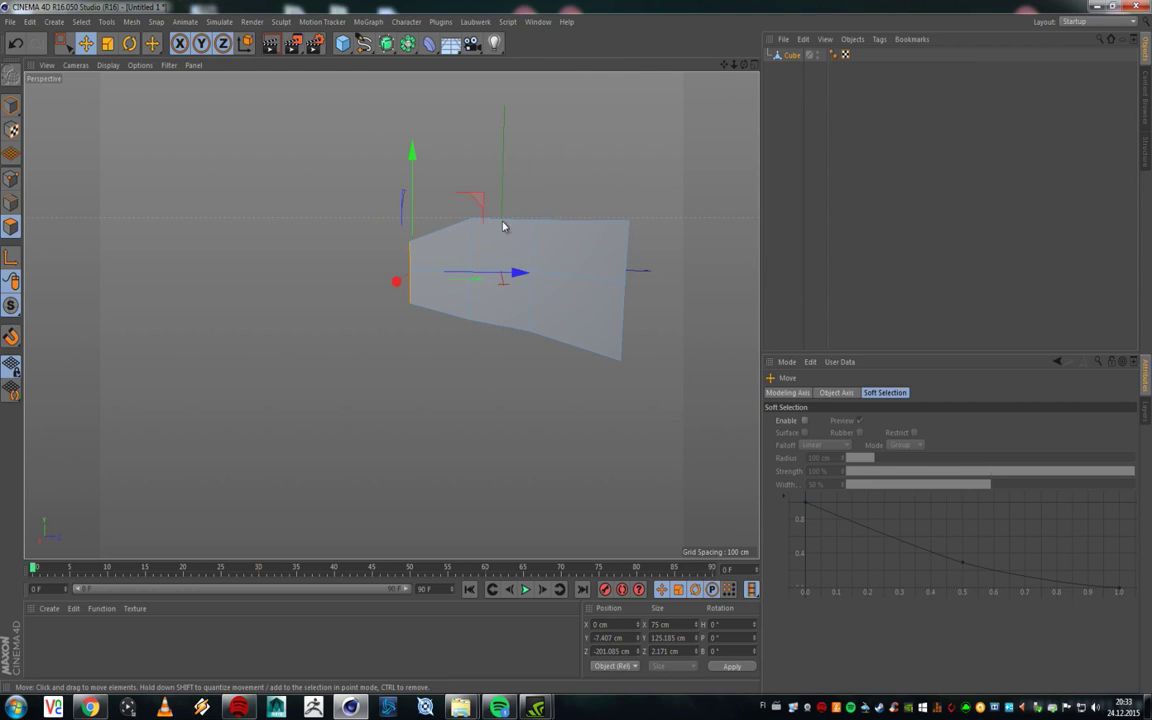
Step: Reselect both polygons at the negative Z end and bevel them with an offset and extrusion of about 8.839 cm
{"action": "left_click_drag", "start_coordinate": [510, 280], "coordinate": [353, 237], "text": "alt"}
{"action": "right_click_drag", "start_coordinate": [353, 234], "coordinate": [487, 251], "text": "alt"}
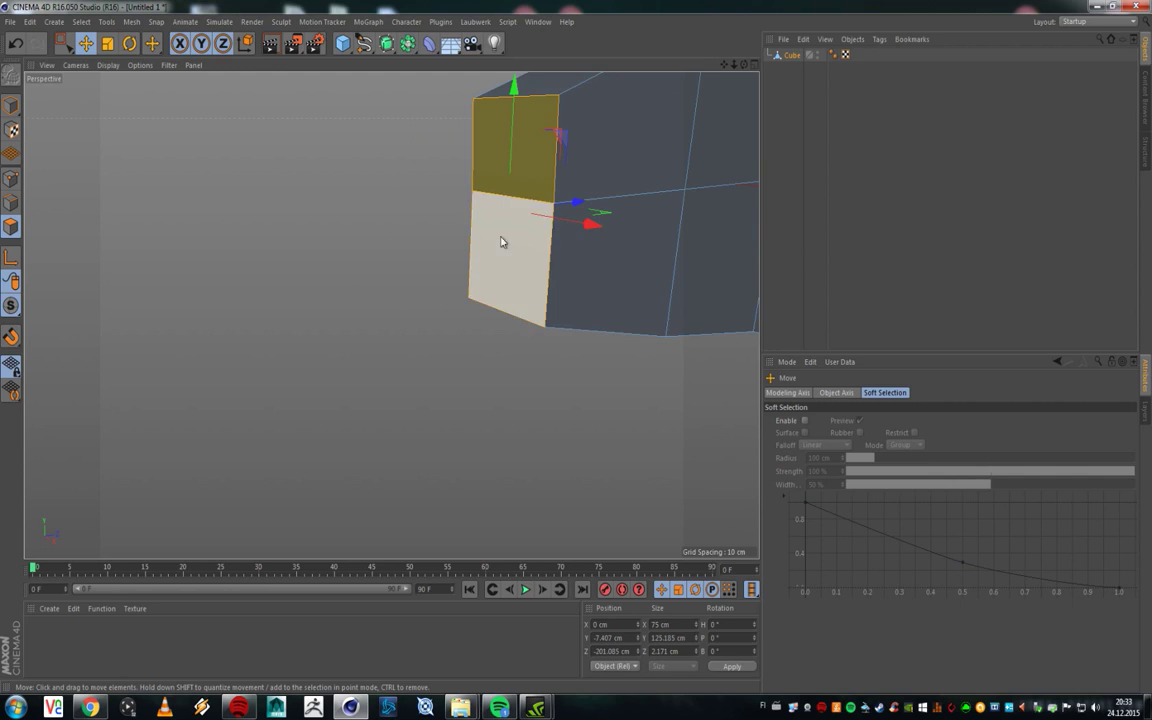
{"action": "middle_click_drag", "start_coordinate": [487, 251], "coordinate": [467, 289], "text": "alt"}
{"action": "left_click_drag", "start_coordinate": [467, 289], "coordinate": [415, 258], "text": "alt"}
{"action": "left_click", "coordinate": [143, 103]}
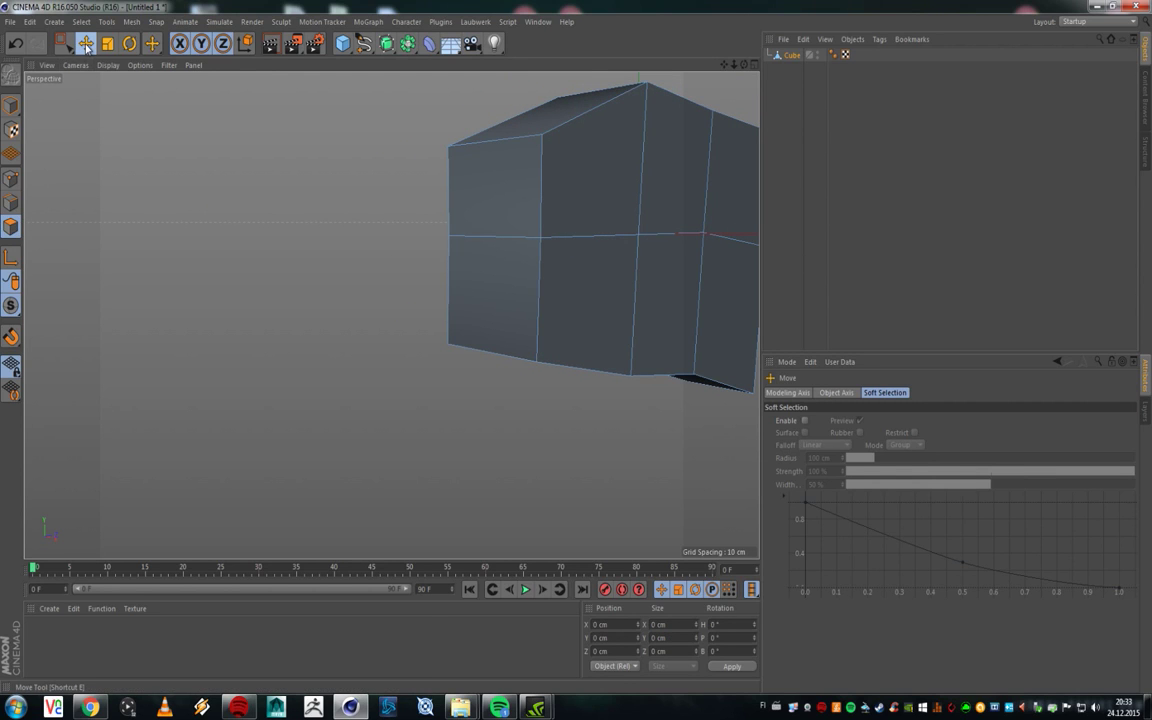
{"action": "left_click", "coordinate": [511, 198]}
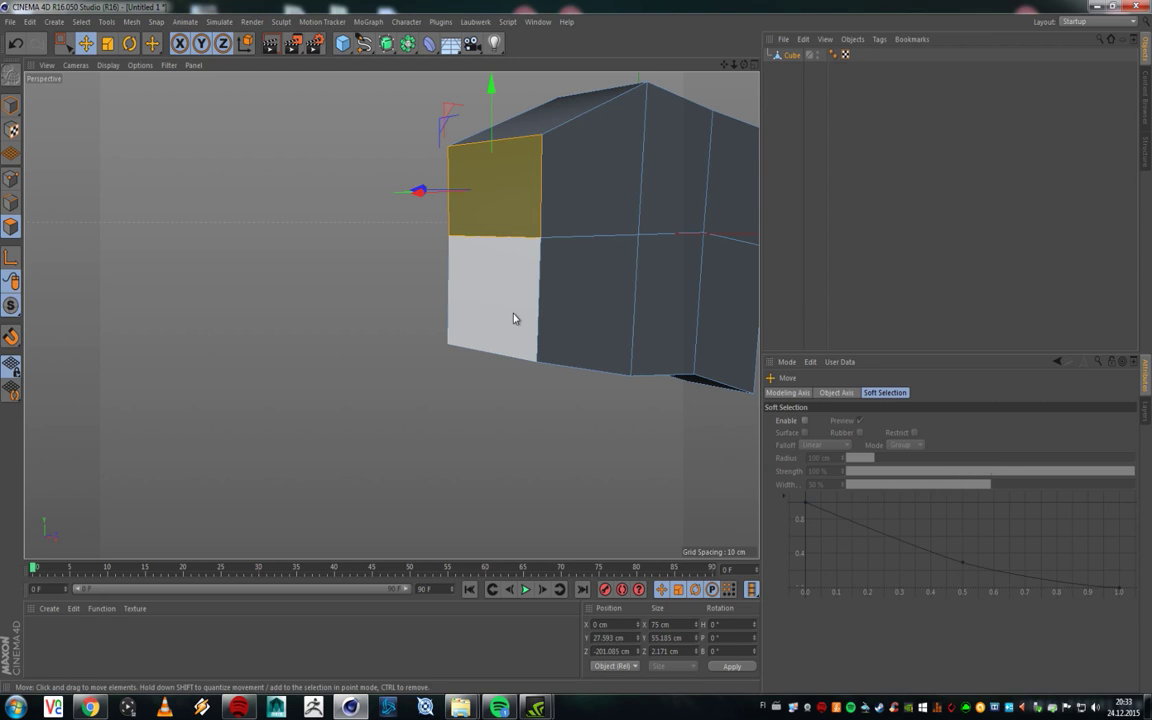
{"action": "left_click", "coordinate": [507, 290], "text": "shift"}
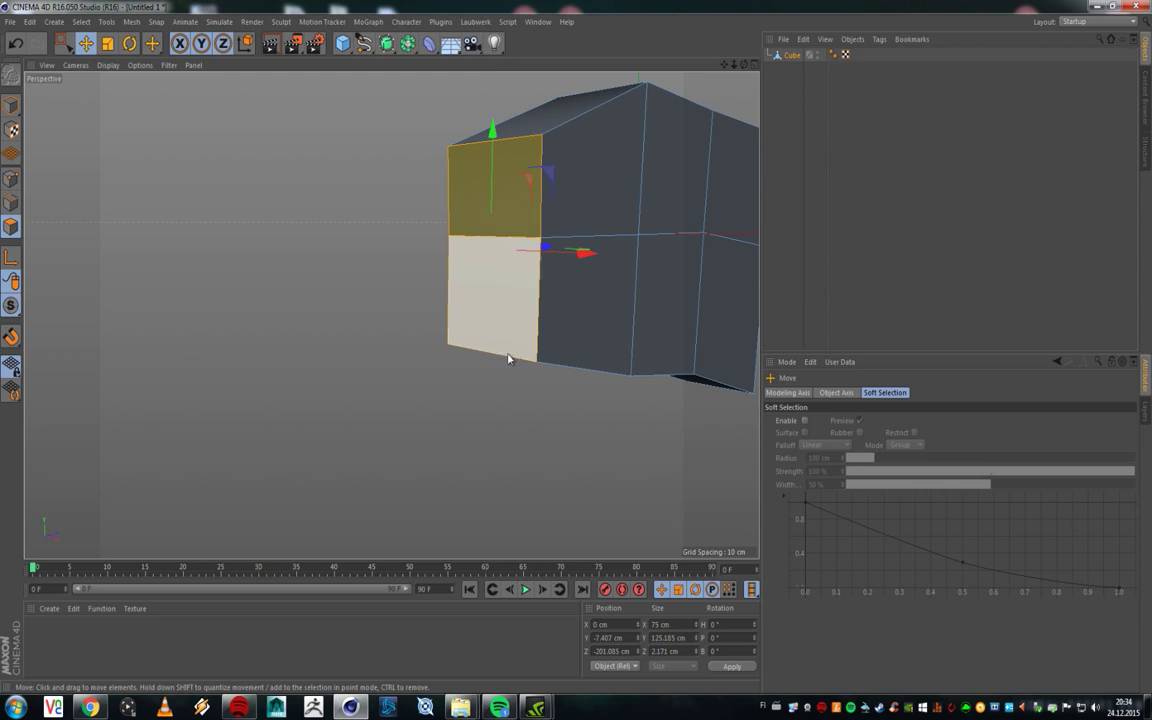
{"action": "right_click", "coordinate": [515, 277]}
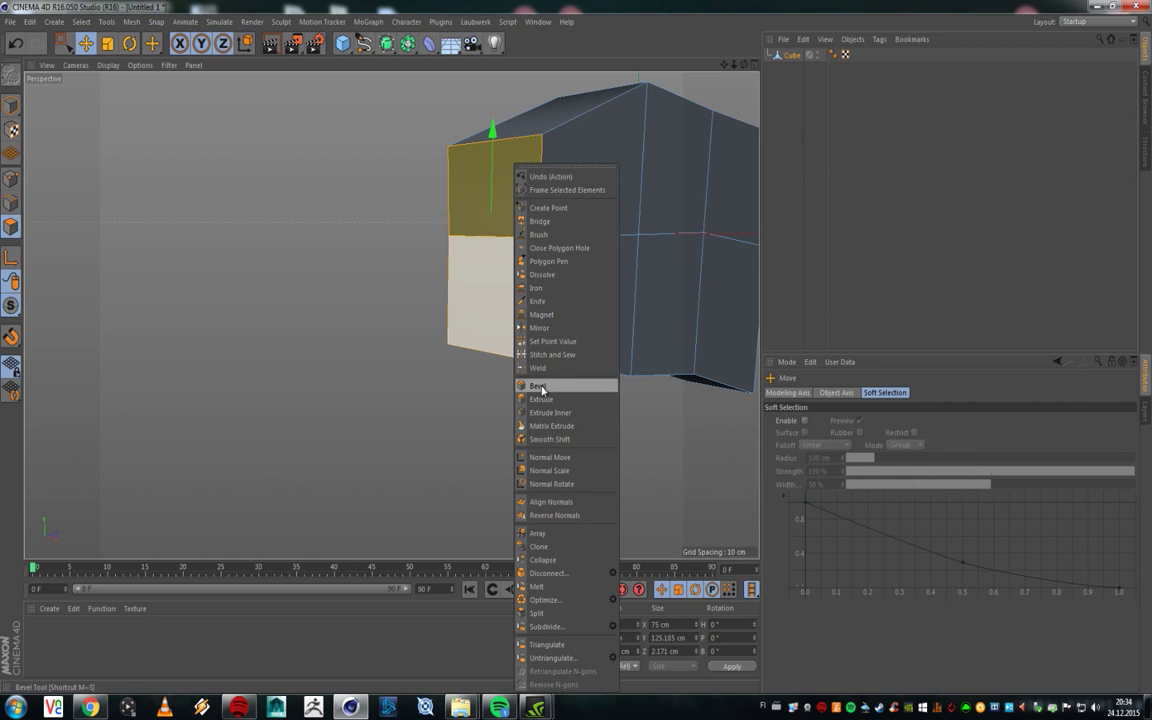
{"action": "left_click", "coordinate": [540, 385]}
{"action": "left_click_drag", "start_coordinate": [519, 268], "coordinate": [366, 226]}
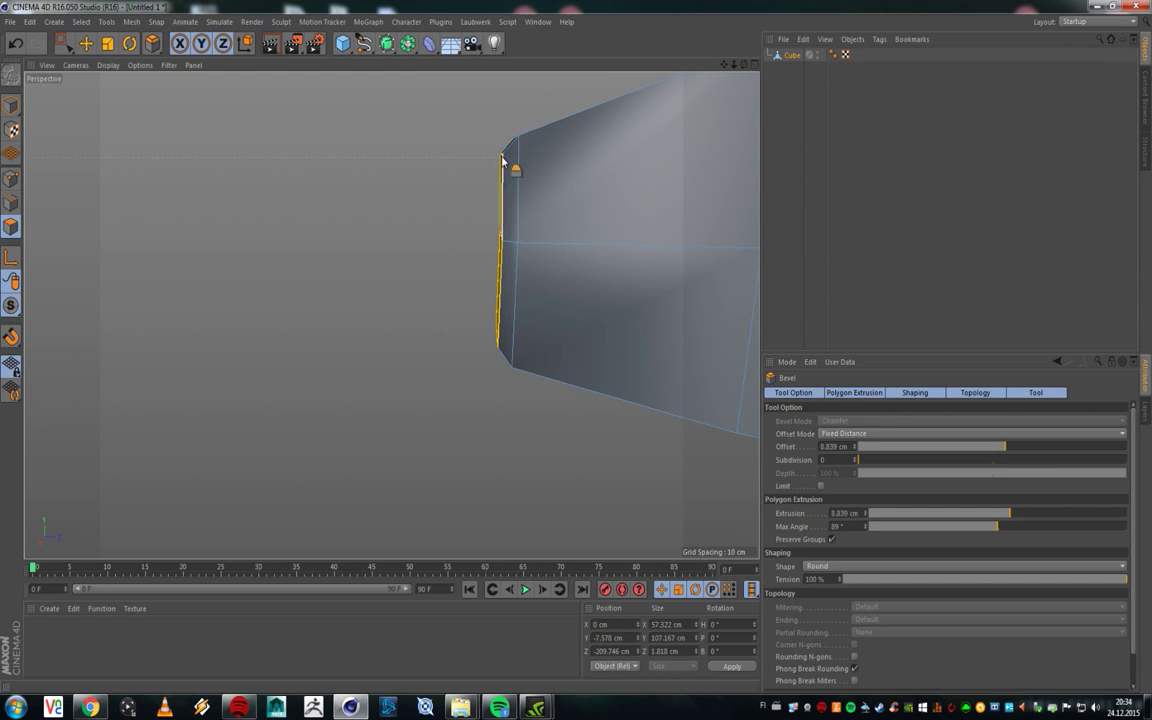
{"action": "left_click_drag", "start_coordinate": [506, 165], "coordinate": [643, 236], "text": "alt"}
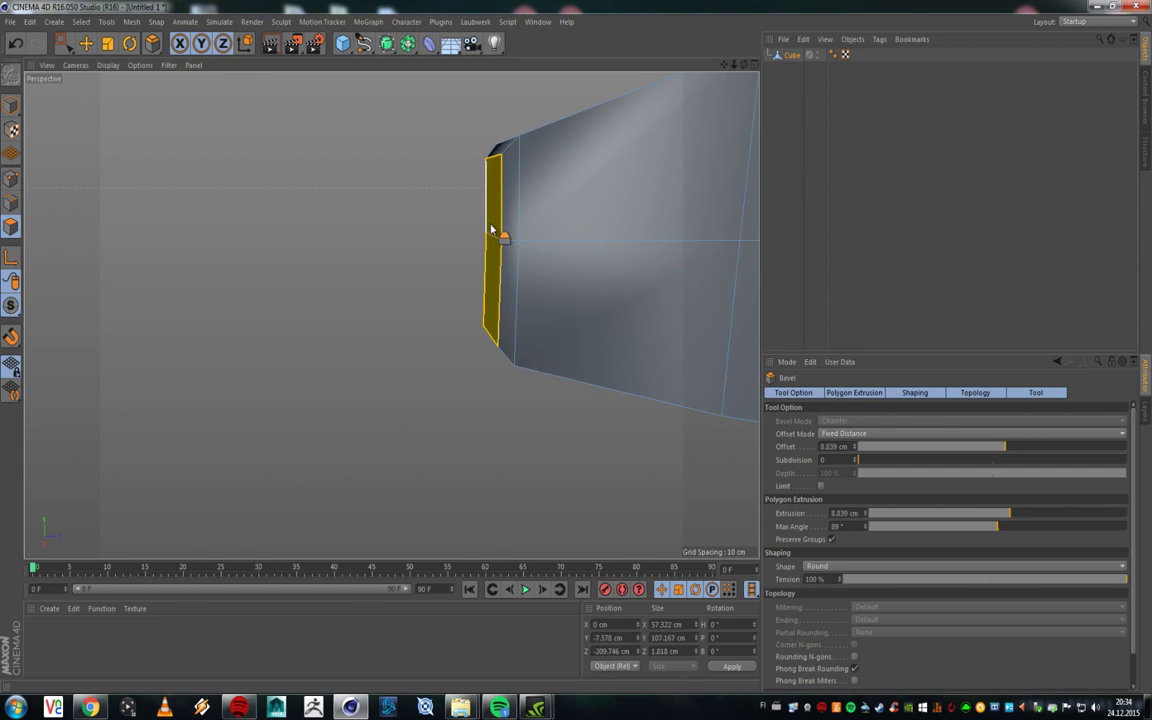
Step: Extrude the beveled end polygons outward by about 57.4 cm to form a neck, and deselect the cube
{"action": "right_click", "coordinate": [495, 236]}
{"action": "left_click", "coordinate": [528, 402]}
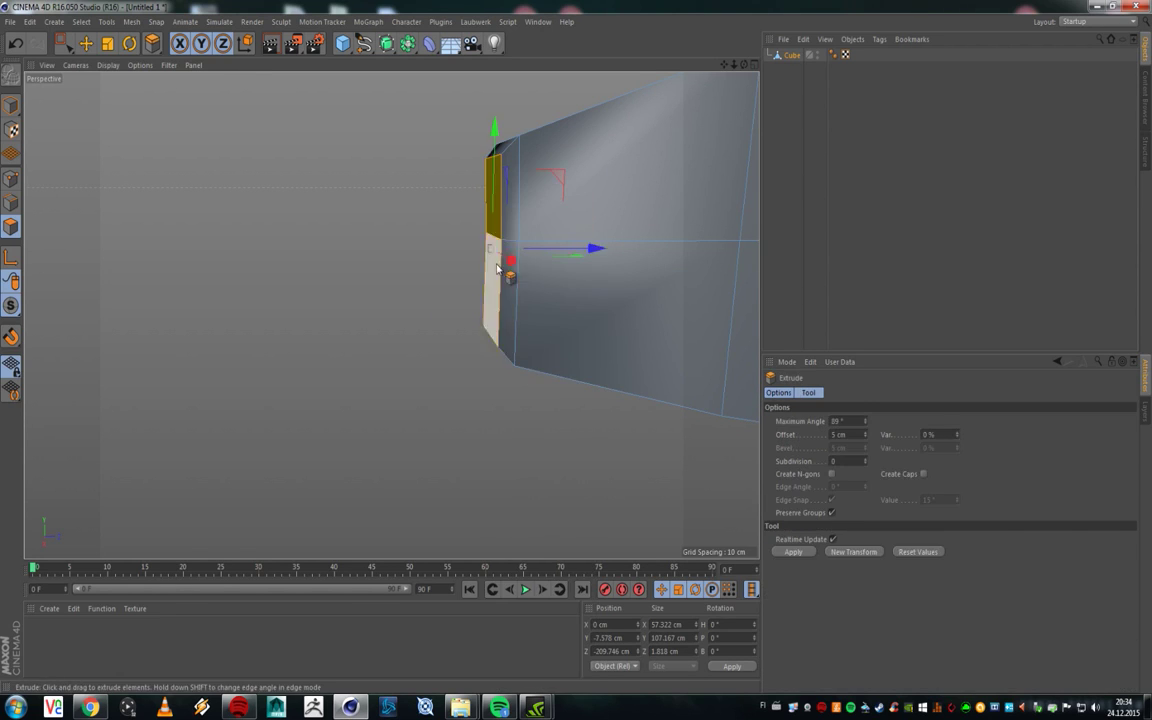
{"action": "left_click_drag", "start_coordinate": [507, 249], "coordinate": [408, 257], "text": "alt"}
{"action": "left_click_drag", "start_coordinate": [478, 309], "coordinate": [463, 278], "text": "alt"}
{"action": "right_click_drag", "start_coordinate": [463, 278], "coordinate": [467, 490], "text": "alt"}
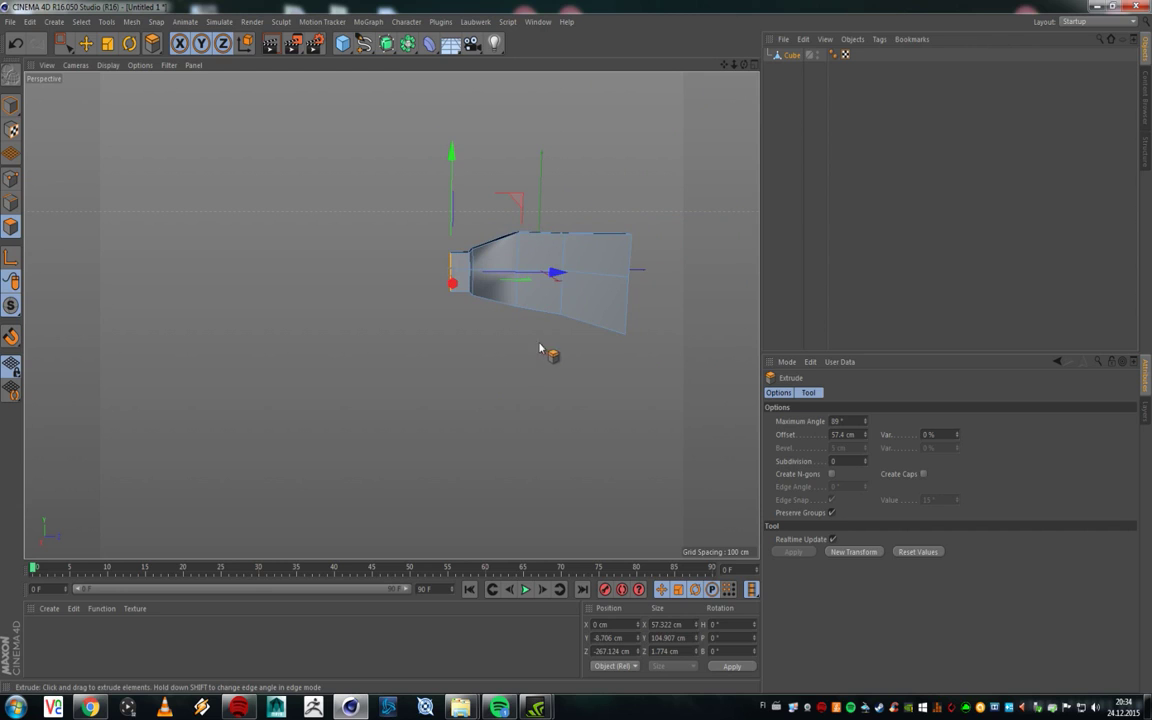
{"action": "left_click", "coordinate": [869, 182]}
{"action": "right_click_drag", "start_coordinate": [481, 296], "coordinate": [452, 234], "text": "alt"}
{"action": "mouse_move", "coordinate": [452, 234]}
{"action": "left_mouse_down", "text": "alt"}
{"action": "mouse_move", "coordinate": [522, 198]}
{"action": "mouse_move", "coordinate": [509, 255]}
{"action": "mouse_move", "coordinate": [437, 237]}
{"action": "left_mouse_up", "text": "alt"}
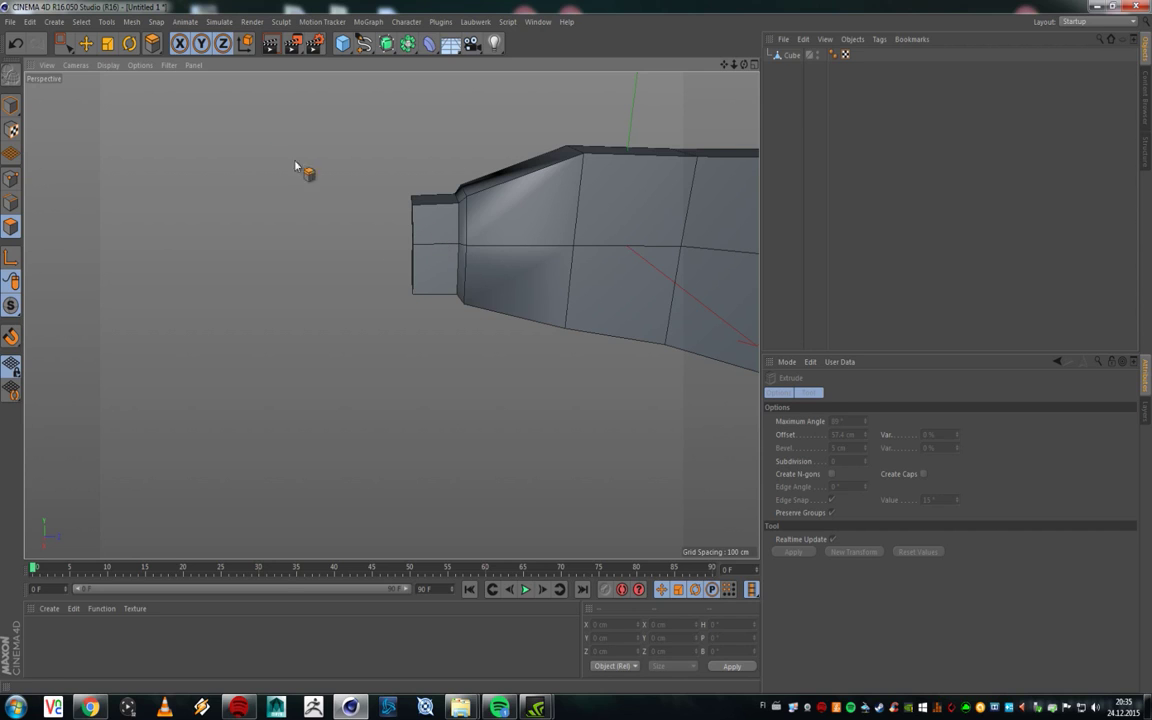
{"action": "scroll", "coordinate": [404, 244], "scroll_direction": "down", "scroll_amount": 5}
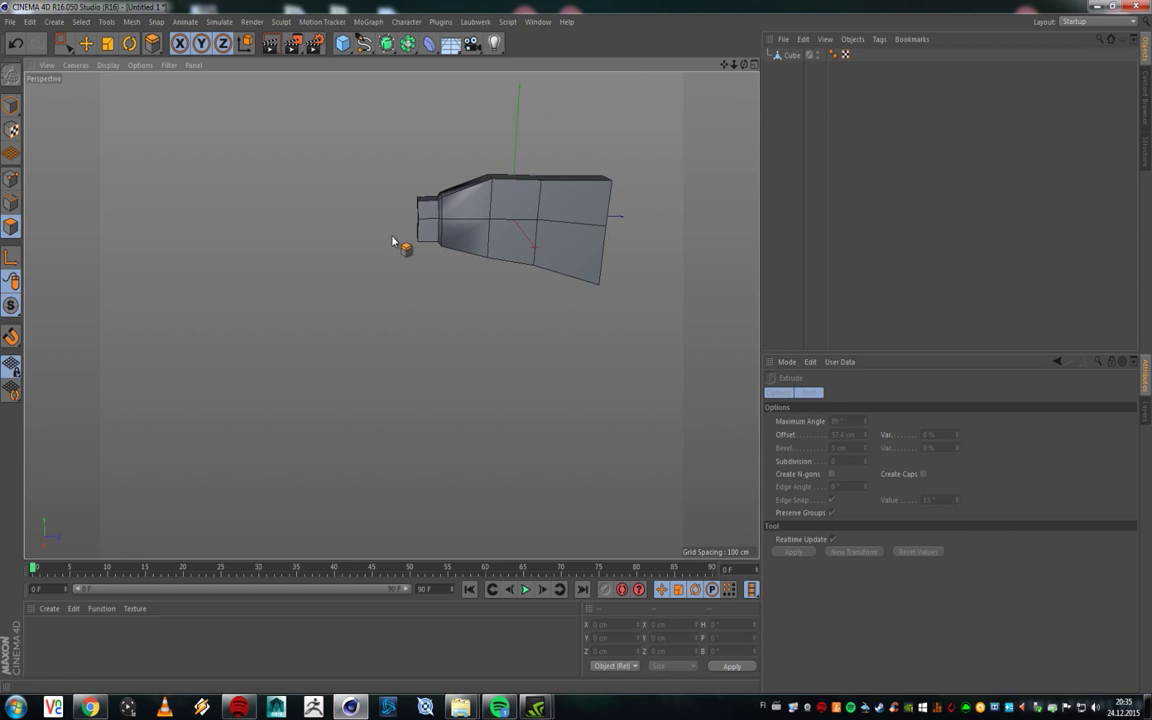
Step: In the Right view, rectangle-select all of the cube's neck and bevel points in point mode and raise them by 20 cm
{"action": "middle_click", "coordinate": [391, 250]}
{"action": "middle_click", "coordinate": [250, 165]}
{"action": "middle_click", "coordinate": [336, 264]}
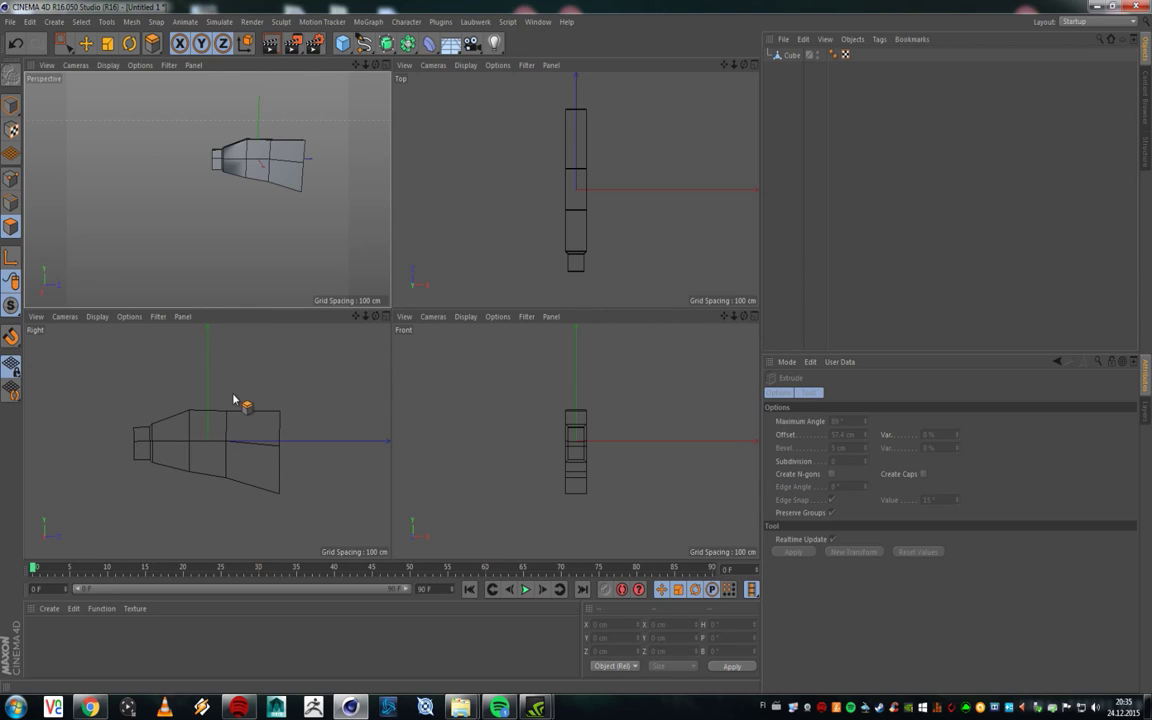
{"action": "middle_click", "coordinate": [239, 400]}
{"action": "left_click", "coordinate": [791, 56]}
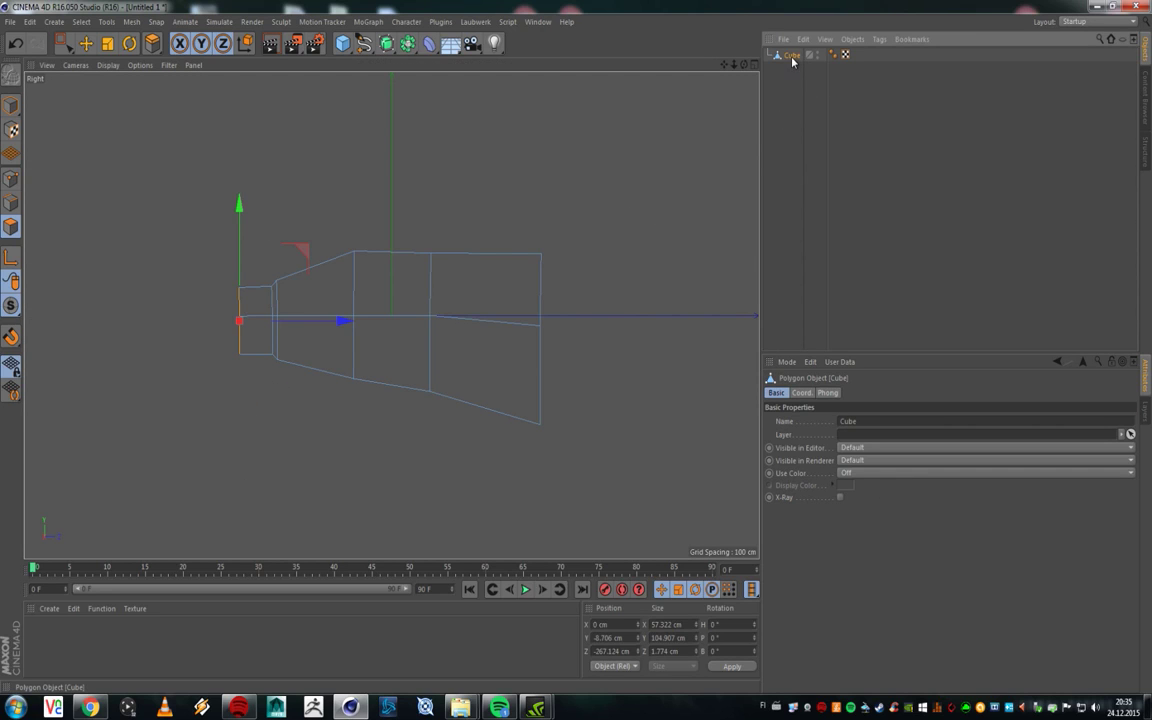
{"action": "left_click", "coordinate": [10, 179]}
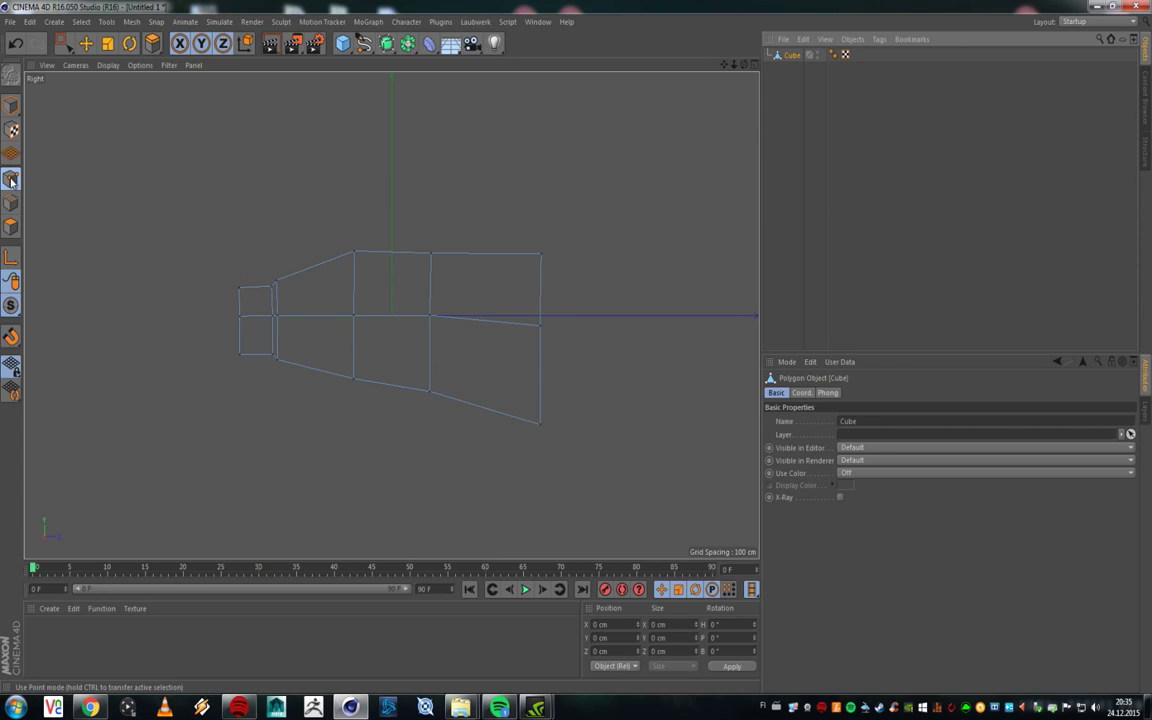
{"action": "left_click", "coordinate": [66, 44]}
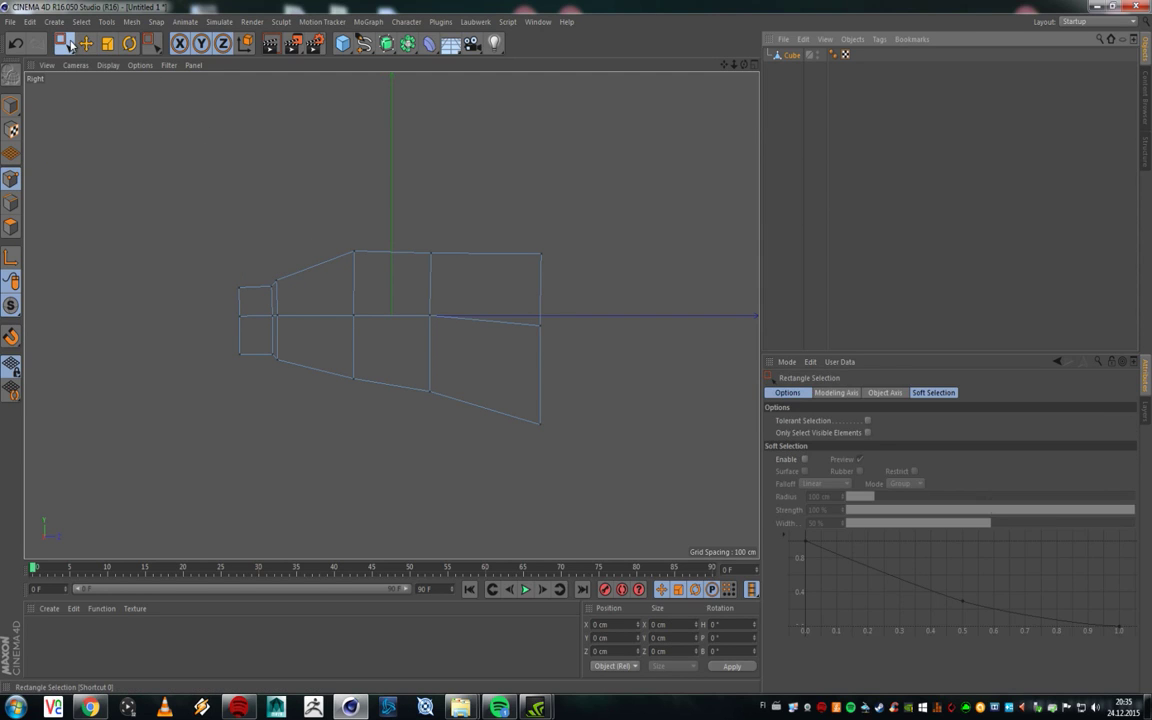
{"action": "left_click_drag", "start_coordinate": [172, 230], "coordinate": [287, 414]}
{"action": "left_click_drag", "start_coordinate": [257, 207], "coordinate": [255, 191]}
{"action": "key", "text": "ctrl+z"}
Step: Select only the extruded neck's points, leaving out the bevel's base points, and move them along Z to -261.202 cm
{"action": "left_click_drag", "start_coordinate": [122, 172], "coordinate": [213, 470]}
{"action": "left_click_drag", "start_coordinate": [200, 362], "coordinate": [275, 242]}
{"action": "scroll", "coordinate": [265, 324], "scroll_direction": "up", "scroll_amount": 5}
{"action": "middle_click_drag", "start_coordinate": [340, 310], "coordinate": [348, 312], "text": "alt"}
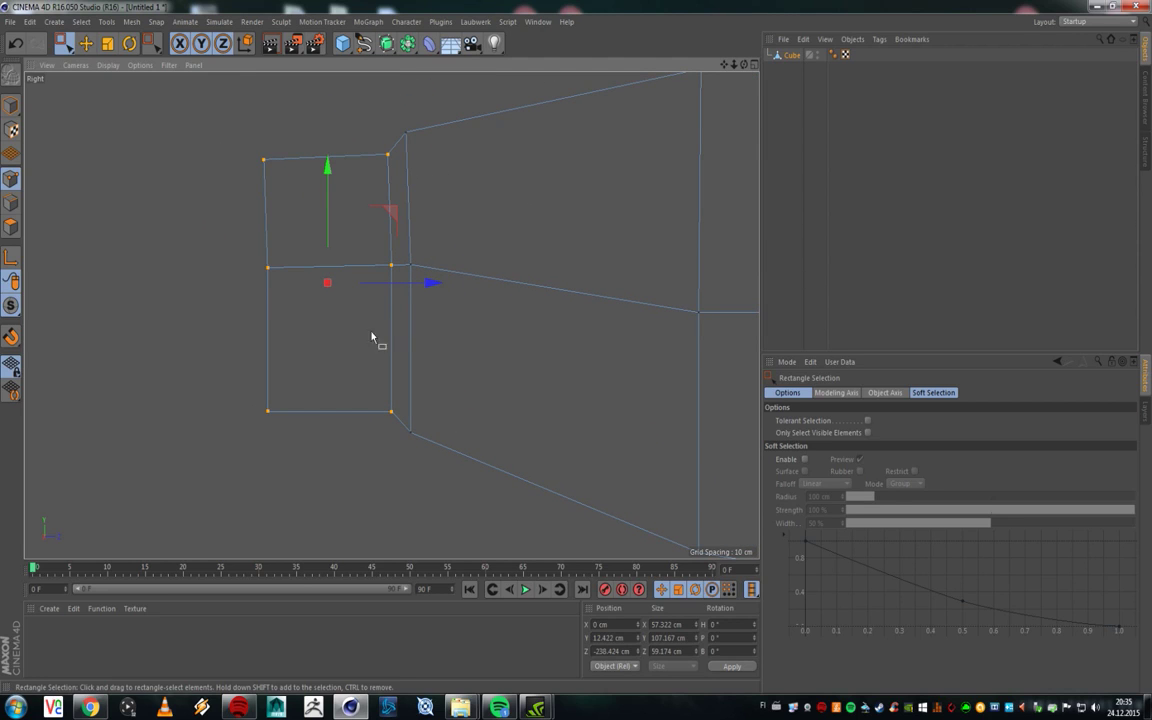
{"action": "middle_click_drag", "start_coordinate": [397, 338], "coordinate": [495, 375], "text": "alt"}
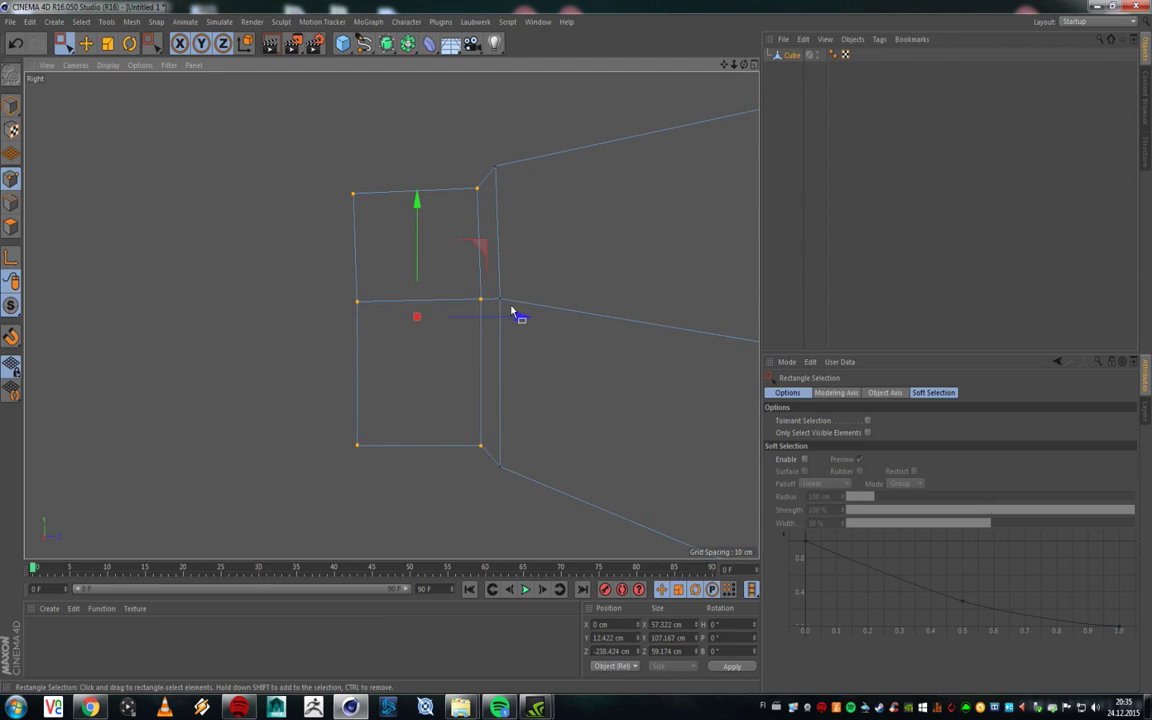
{"action": "left_click_drag", "start_coordinate": [518, 316], "coordinate": [470, 330]}
{"action": "right_click_drag", "start_coordinate": [442, 250], "coordinate": [438, 319], "text": "alt"}
{"action": "middle_click_drag", "start_coordinate": [518, 279], "coordinate": [448, 286], "text": "alt"}
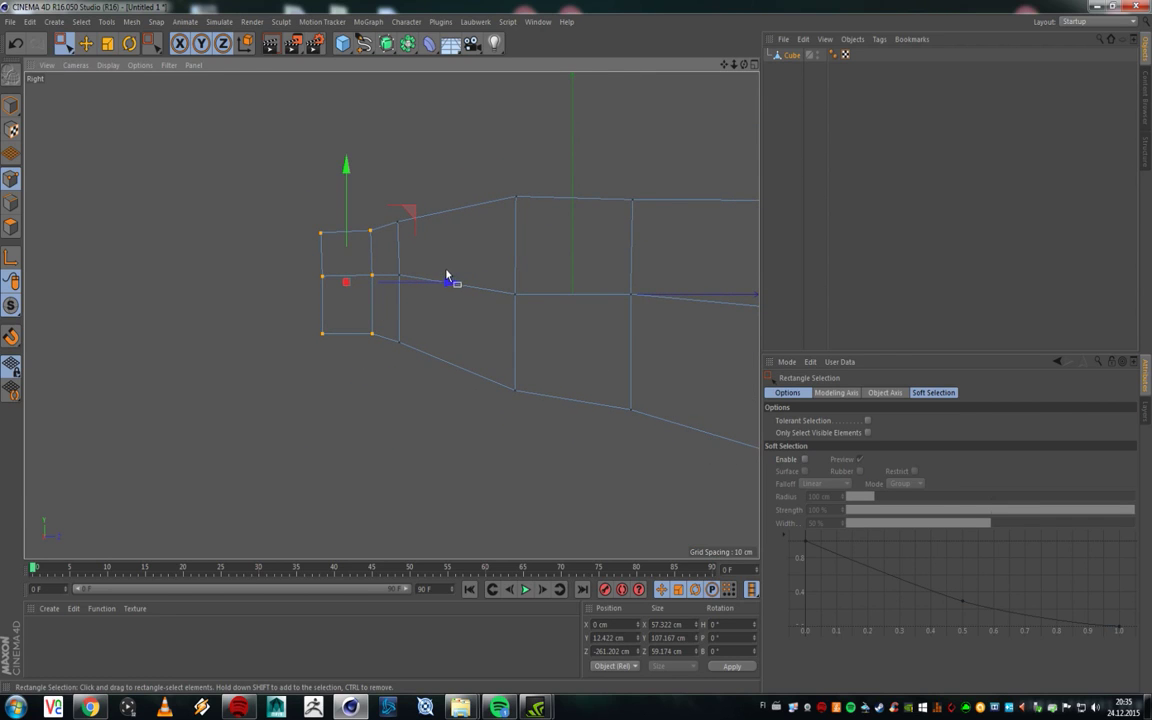
Step: Rotate the neck points slightly clockwise in the YZ plane and move them to about Y 29.308 cm and Z -274.377 cm
{"action": "key", "text": "r"}
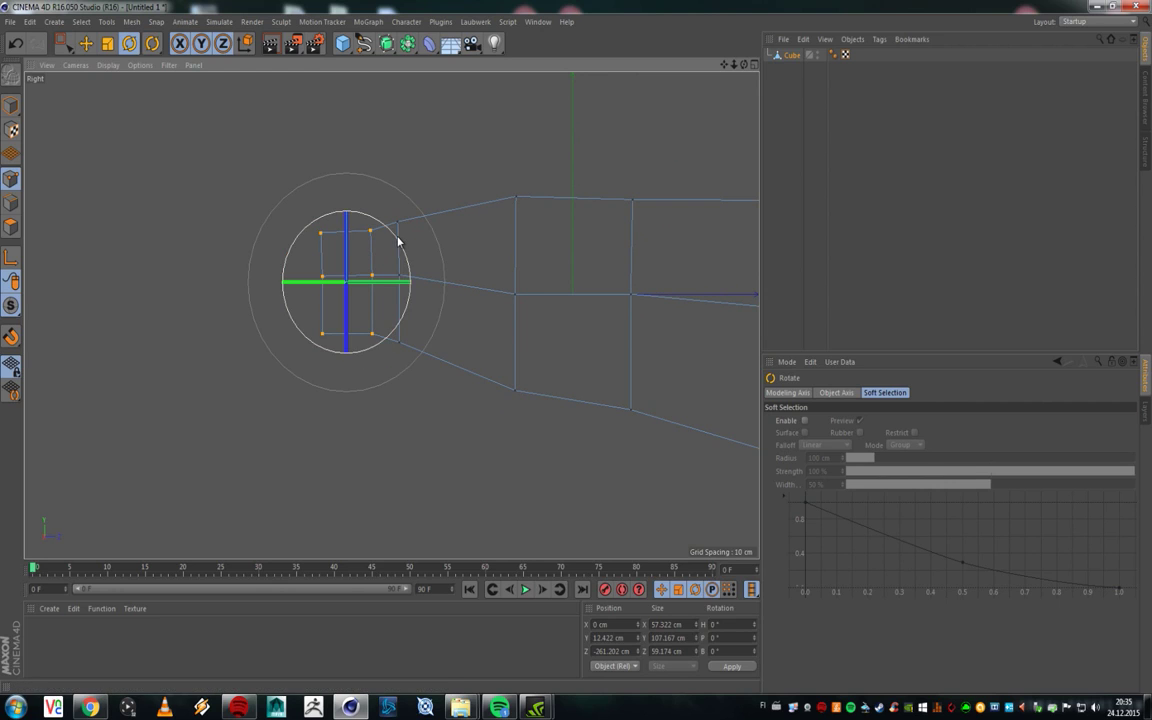
{"action": "left_click_drag", "start_coordinate": [390, 232], "coordinate": [400, 247]}
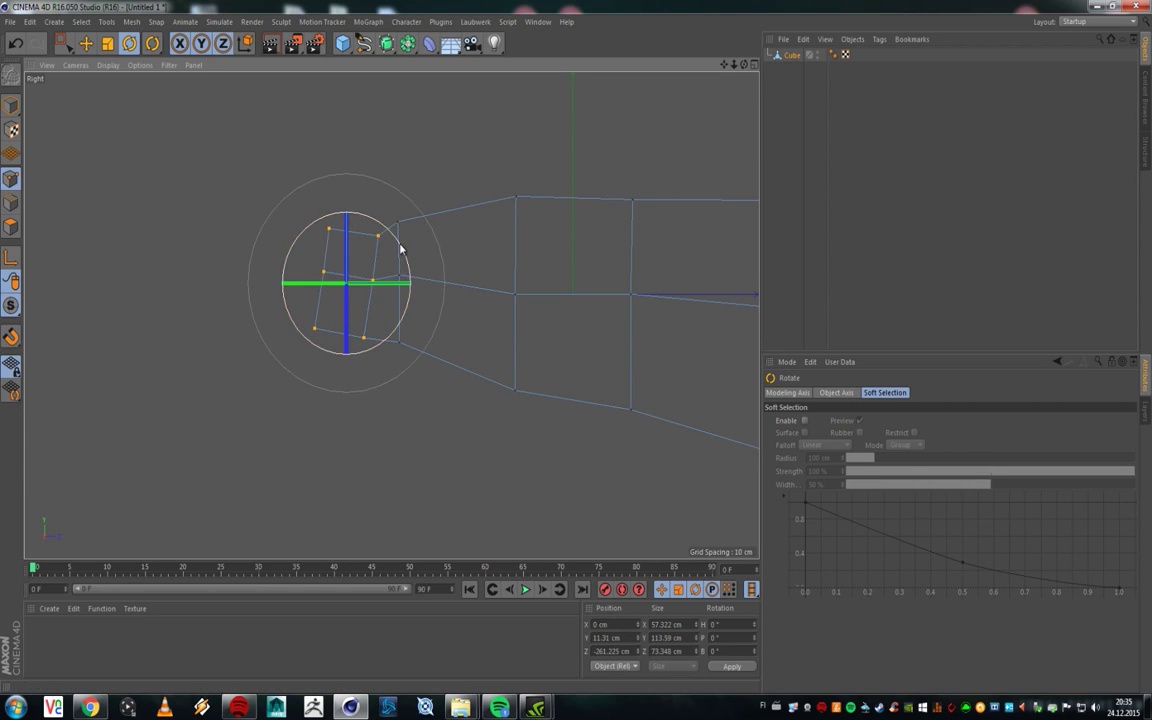
{"action": "key", "text": "e"}
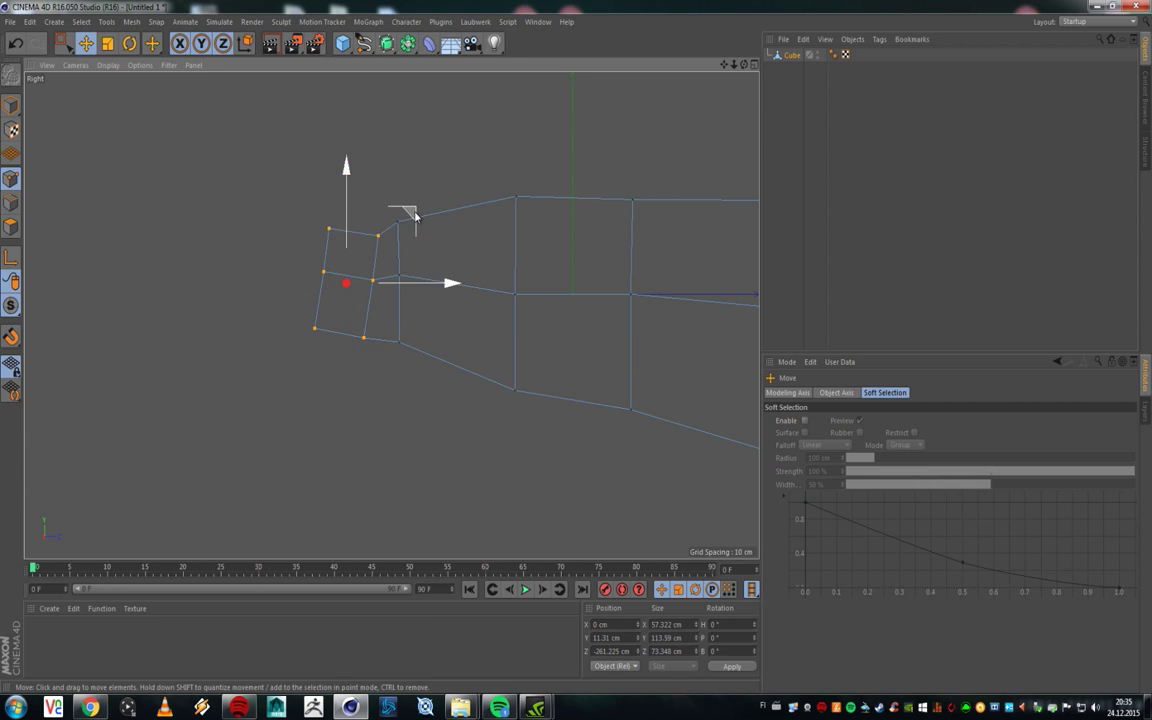
{"action": "left_click_drag", "start_coordinate": [415, 215], "coordinate": [406, 203]}
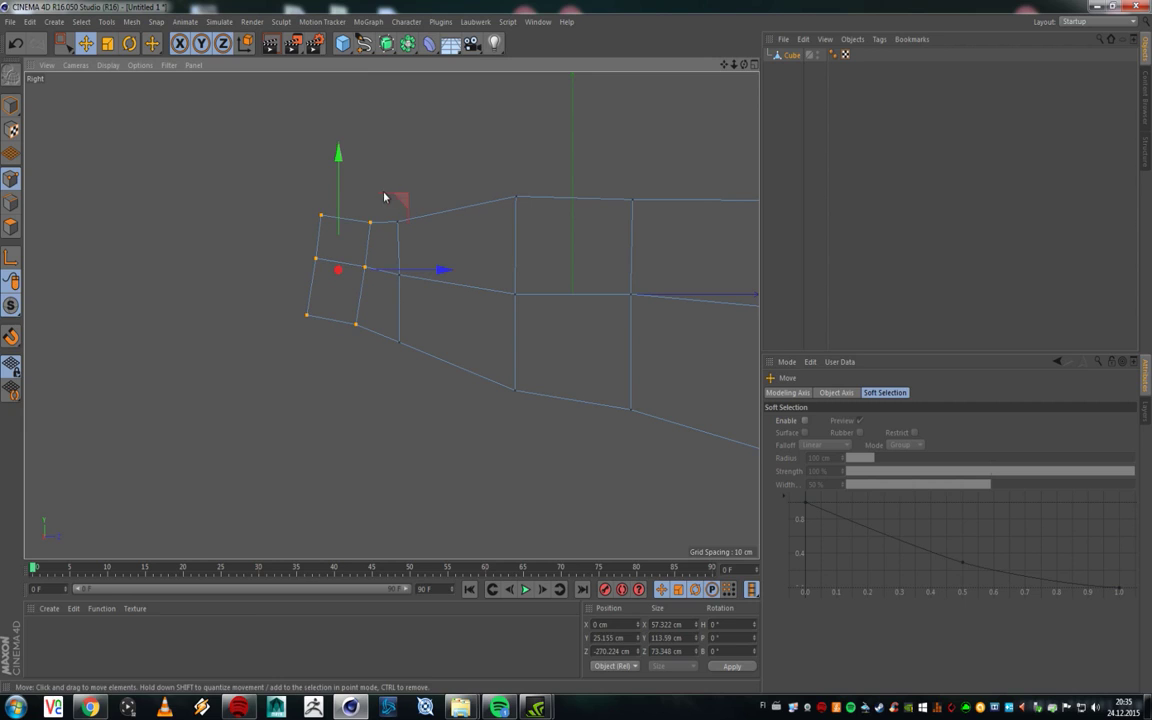
{"action": "left_click_drag", "start_coordinate": [398, 197], "coordinate": [398, 197]}
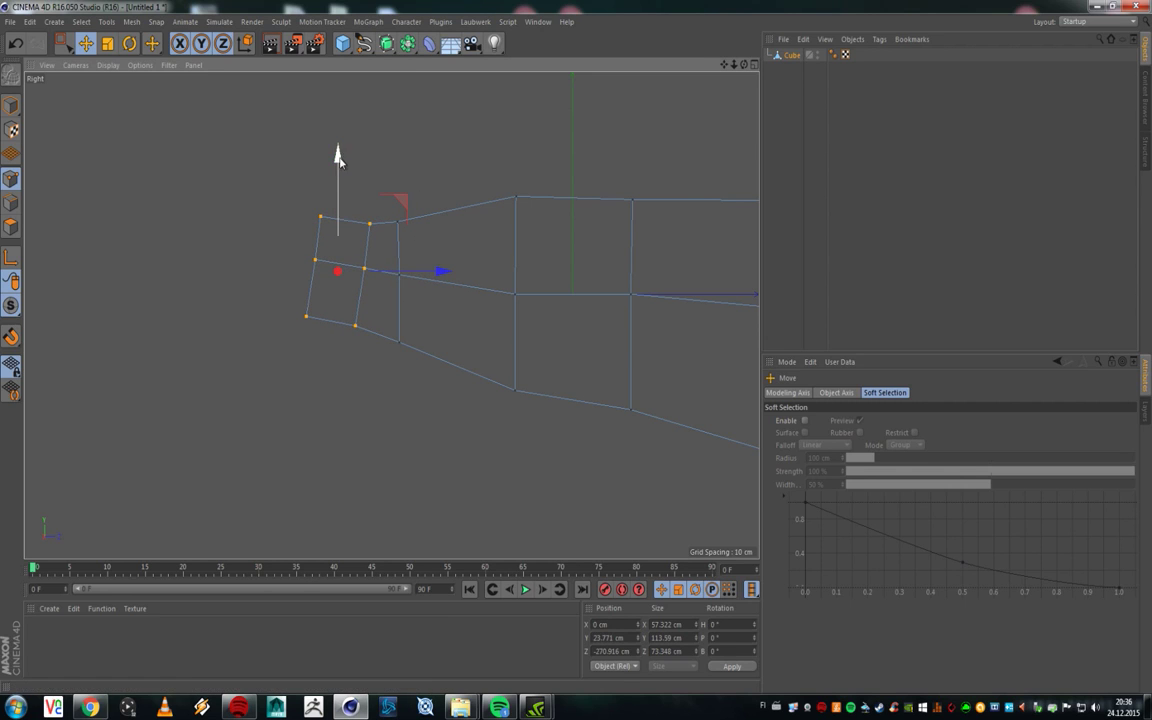
{"action": "mouse_move", "coordinate": [406, 199]}
{"action": "left_mouse_down"}
{"action": "mouse_move", "coordinate": [388, 167]}
{"action": "mouse_move", "coordinate": [405, 195]}
{"action": "mouse_move", "coordinate": [391, 193]}
{"action": "left_mouse_up"}
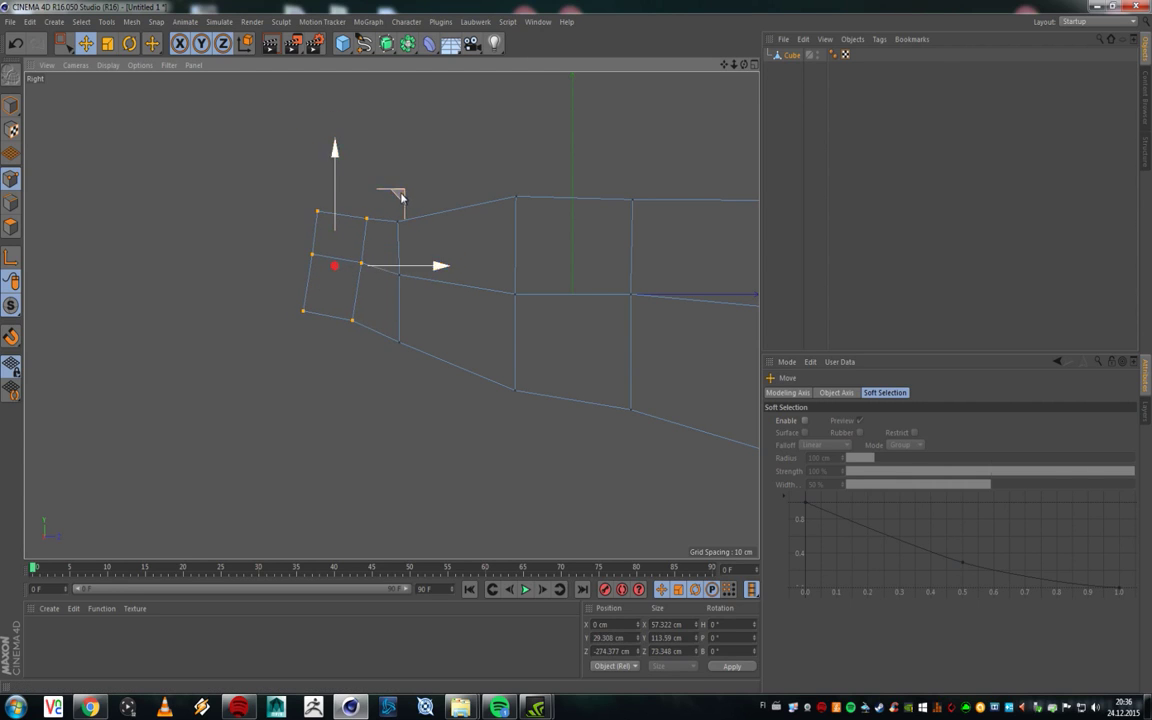
Step: Return to the Perspective view and add a Subdivision Surface object, deleting the first one and adding it again
{"action": "middle_click", "coordinate": [400, 223]}
{"action": "middle_click", "coordinate": [211, 188]}
{"action": "left_click_drag", "start_coordinate": [491, 252], "coordinate": [517, 270], "text": "alt"}
{"action": "scroll", "coordinate": [481, 168], "scroll_direction": "up", "scroll_amount": 3}
{"action": "left_click_drag", "start_coordinate": [481, 168], "coordinate": [417, 262], "text": "alt"}
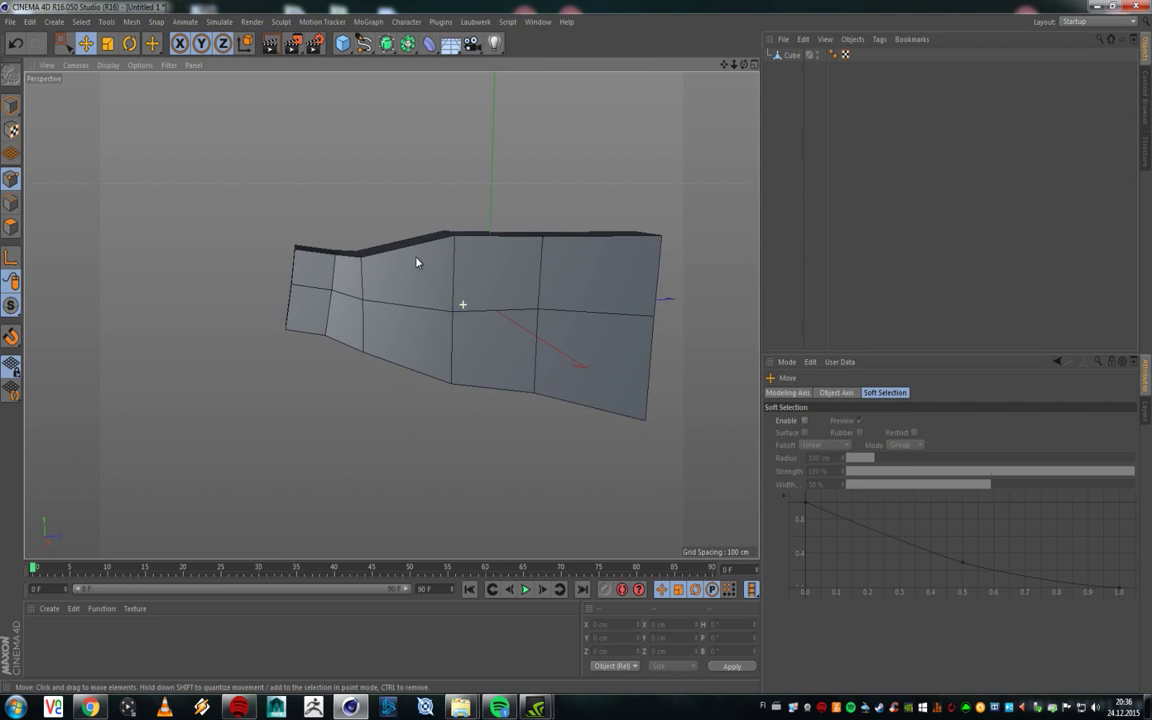
{"action": "left_click", "coordinate": [387, 44]}
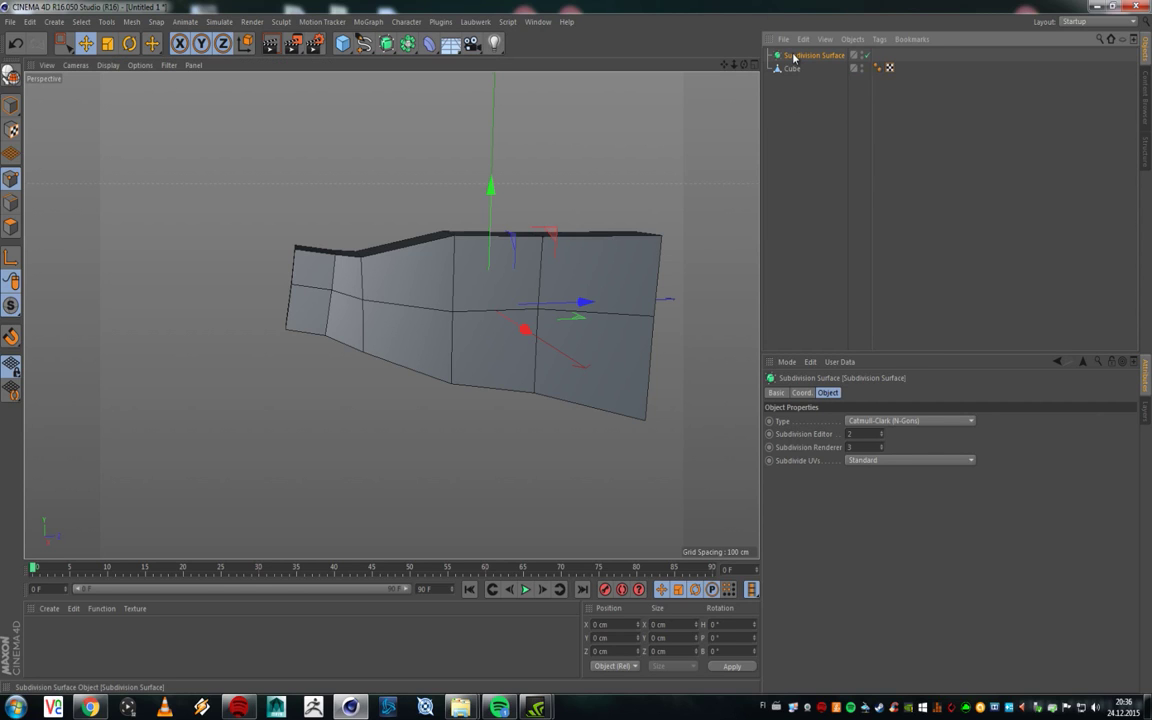
{"action": "key", "text": "Delete"}
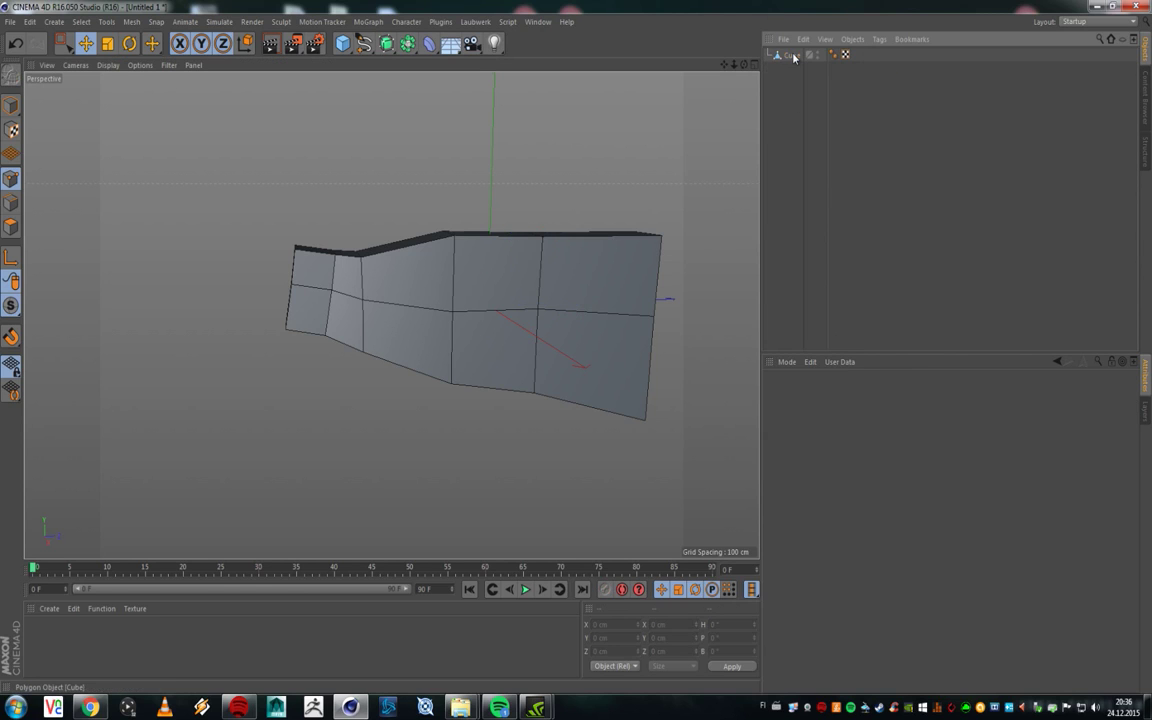
{"action": "left_click", "coordinate": [387, 45]}
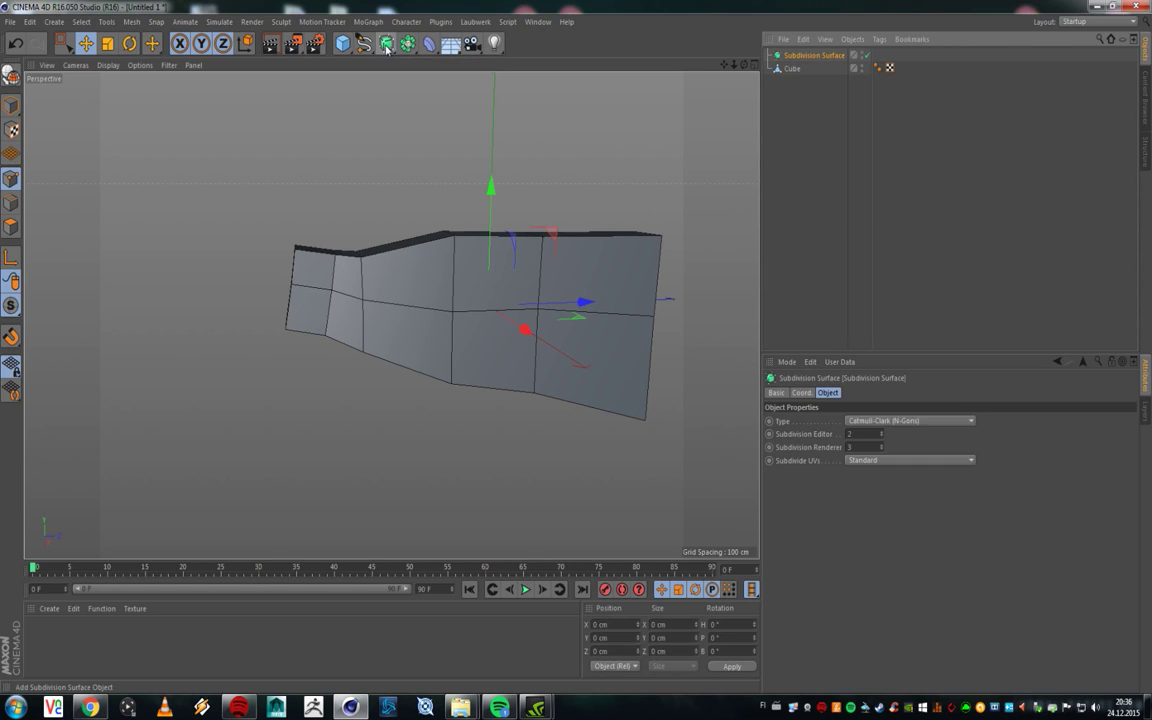
Step: Try adding a second Subdivision Surface with the cube selected, undo it, and reselect the original Subdivision Surface
{"action": "left_click", "coordinate": [792, 68]}
{"action": "left_click", "coordinate": [800, 55]}
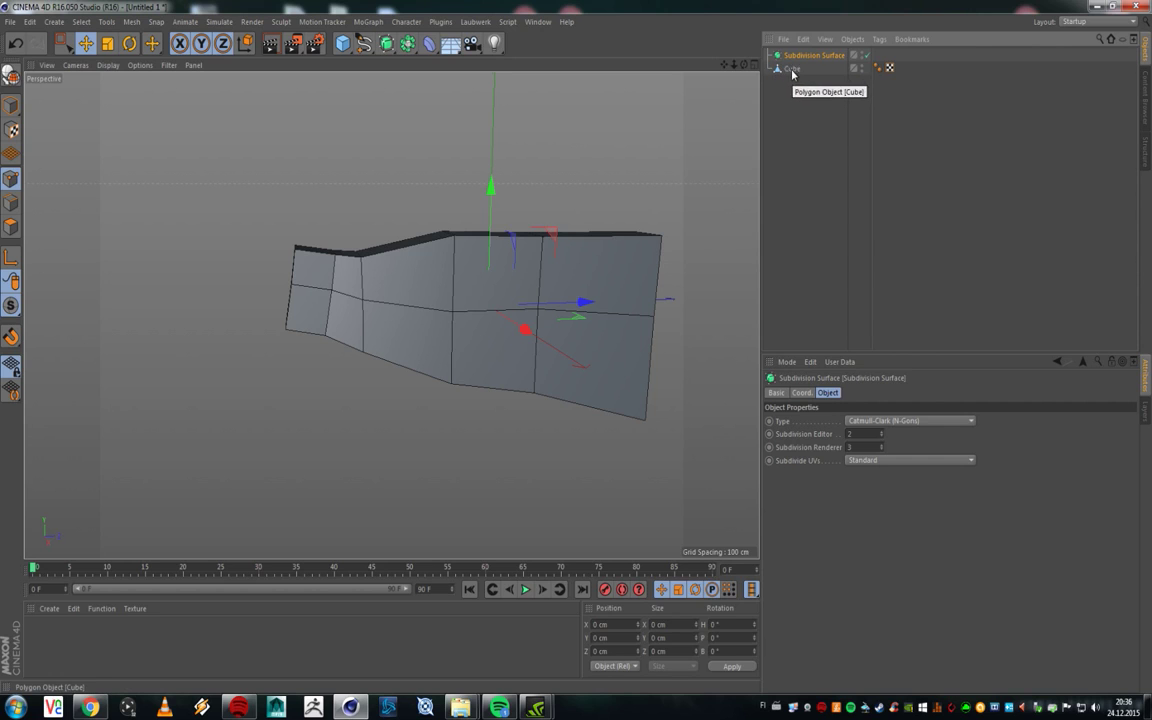
{"action": "left_click", "coordinate": [792, 68]}
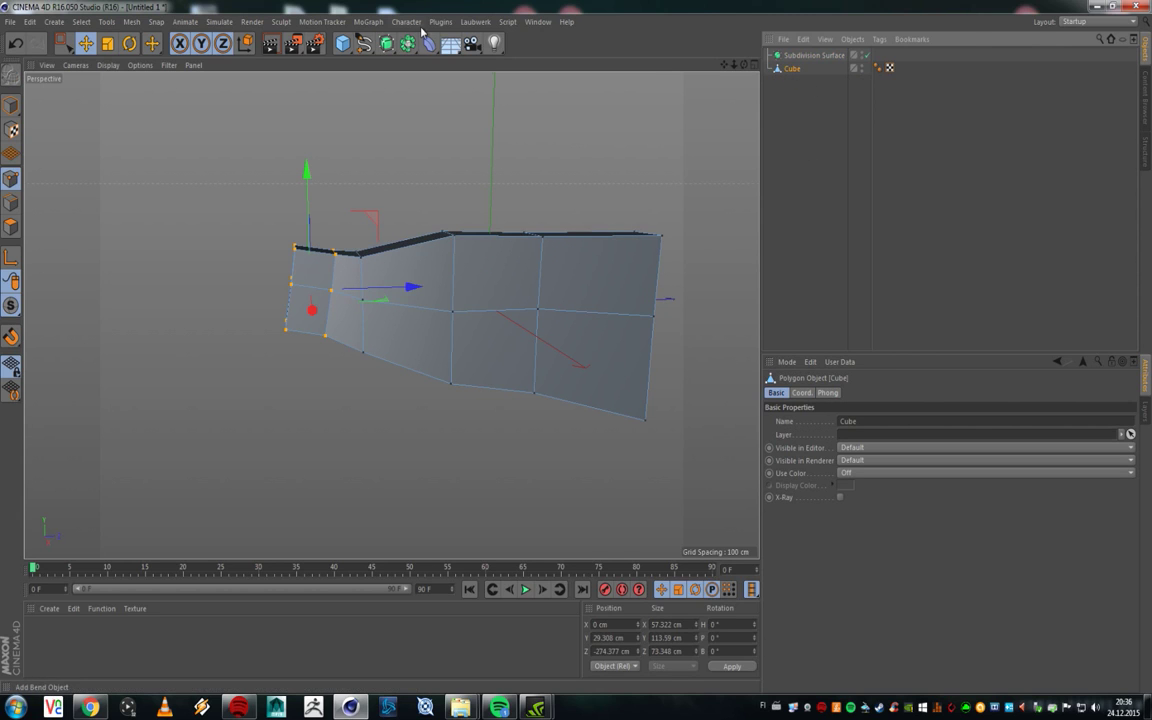
{"action": "left_click", "coordinate": [386, 43]}
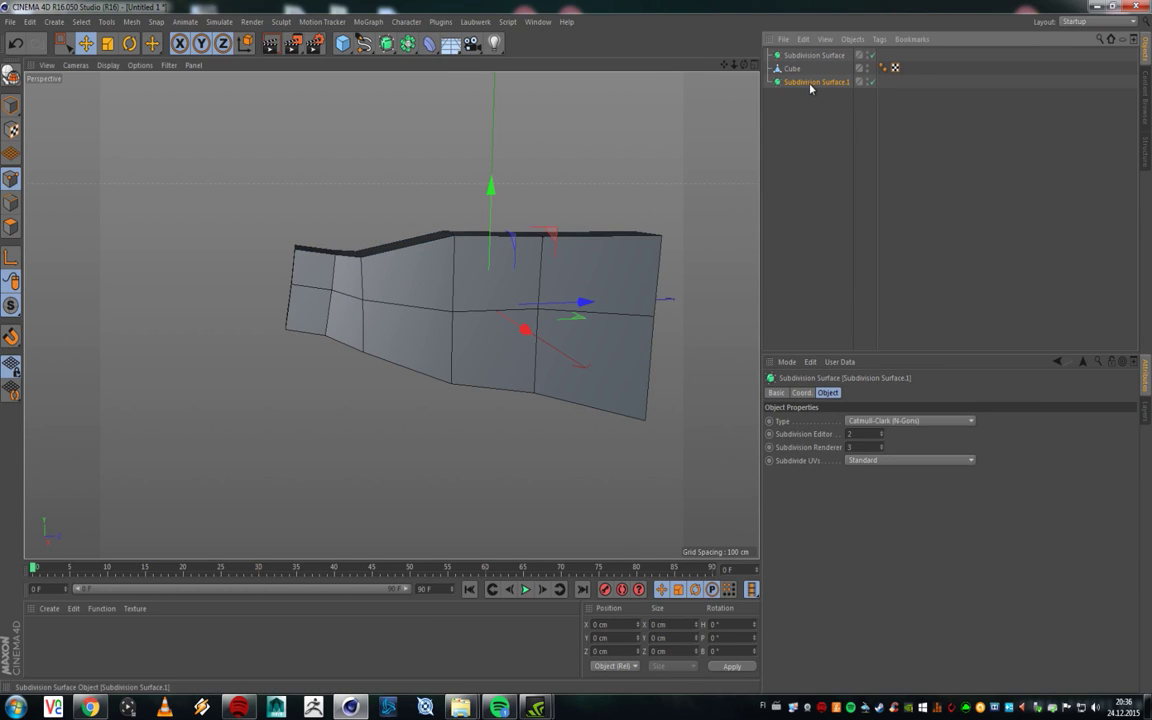
{"action": "key", "text": "ctrl+z"}
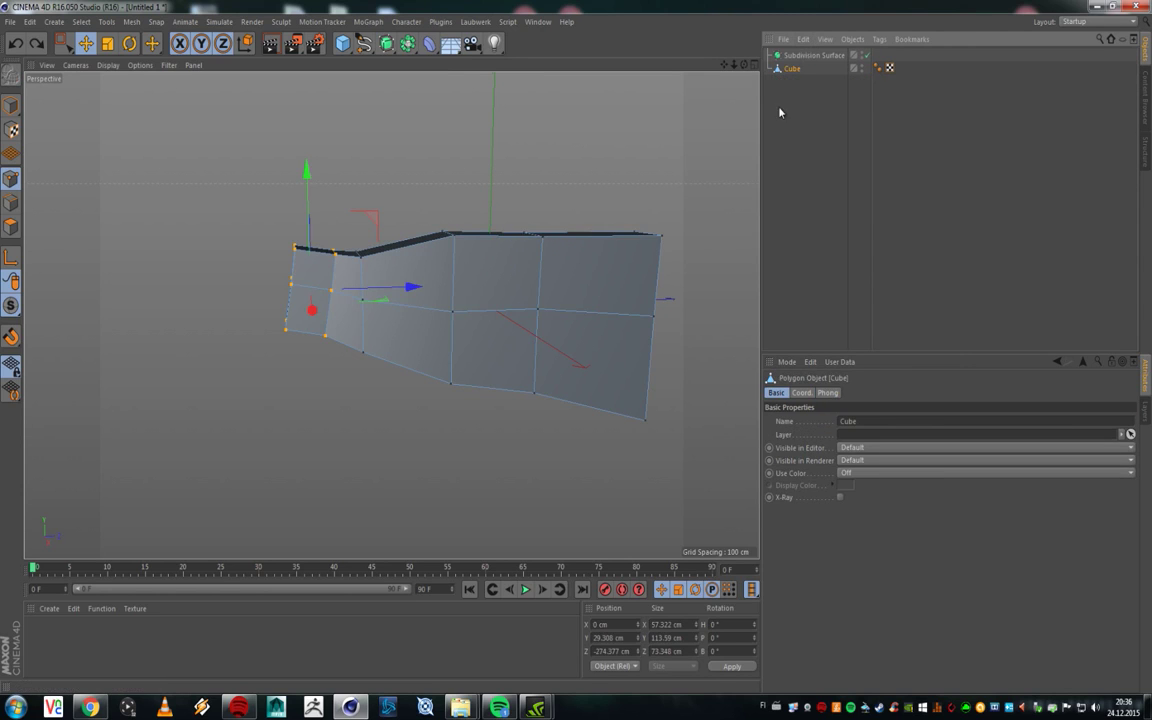
{"action": "left_click", "coordinate": [780, 112]}
{"action": "left_click", "coordinate": [812, 55]}
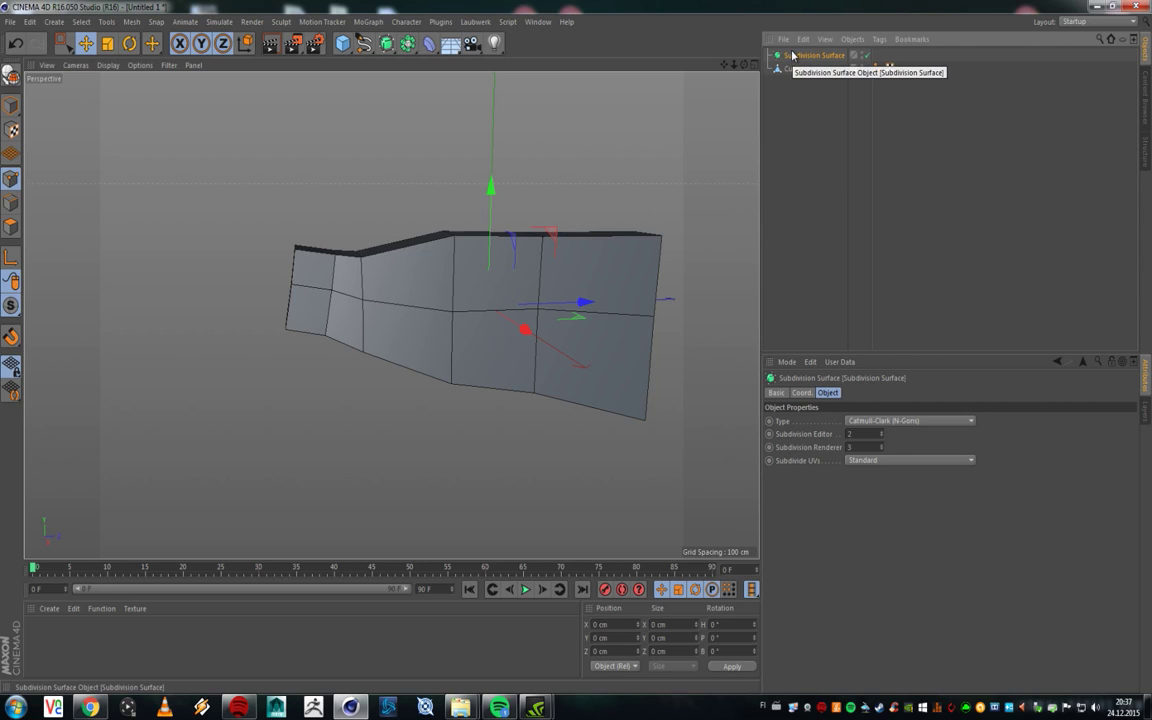
Step: Make the cube a child of the Subdivision Surface to smooth it, and select the cube in the hierarchy
{"action": "left_click", "coordinate": [790, 69]}
{"action": "left_click_drag", "start_coordinate": [788, 71], "coordinate": [798, 60]}
{"action": "left_click", "coordinate": [822, 153]}
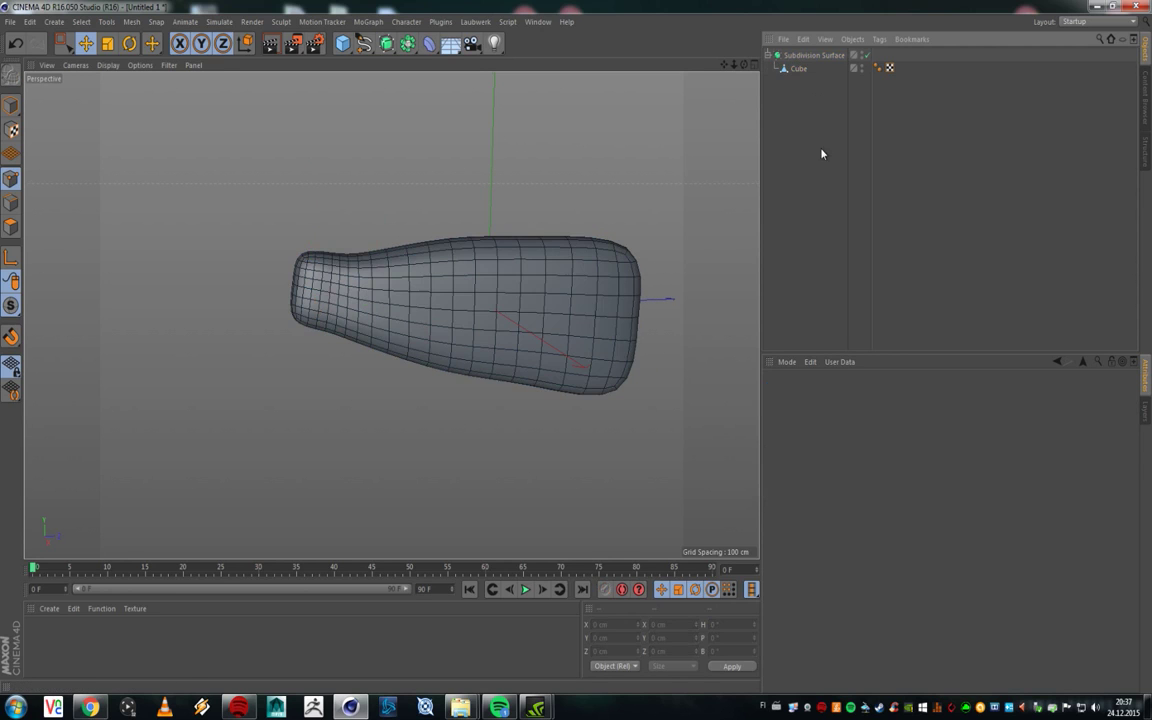
{"action": "left_click_drag", "start_coordinate": [427, 306], "coordinate": [500, 245], "text": "alt"}
{"action": "left_click", "coordinate": [799, 68]}
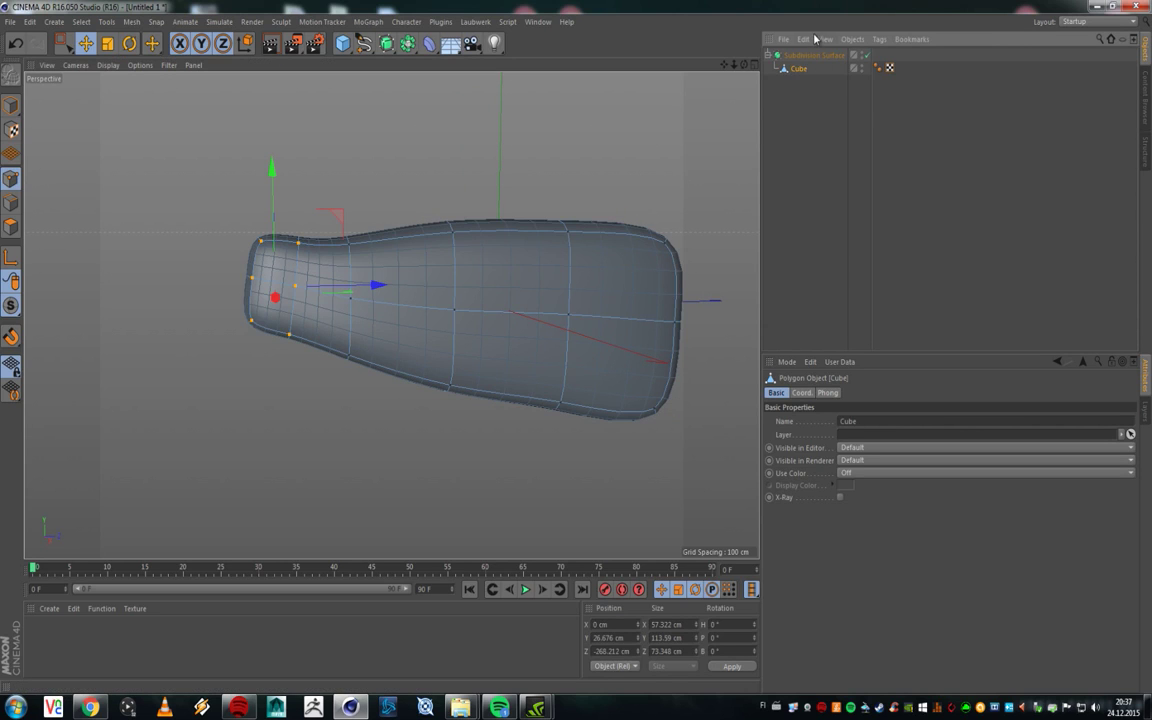
Step: Select the Subdivision Surface and set both its editor subdivision and its renderer subdivision to 2
{"action": "left_click", "coordinate": [794, 136]}
{"action": "left_click", "coordinate": [797, 57]}
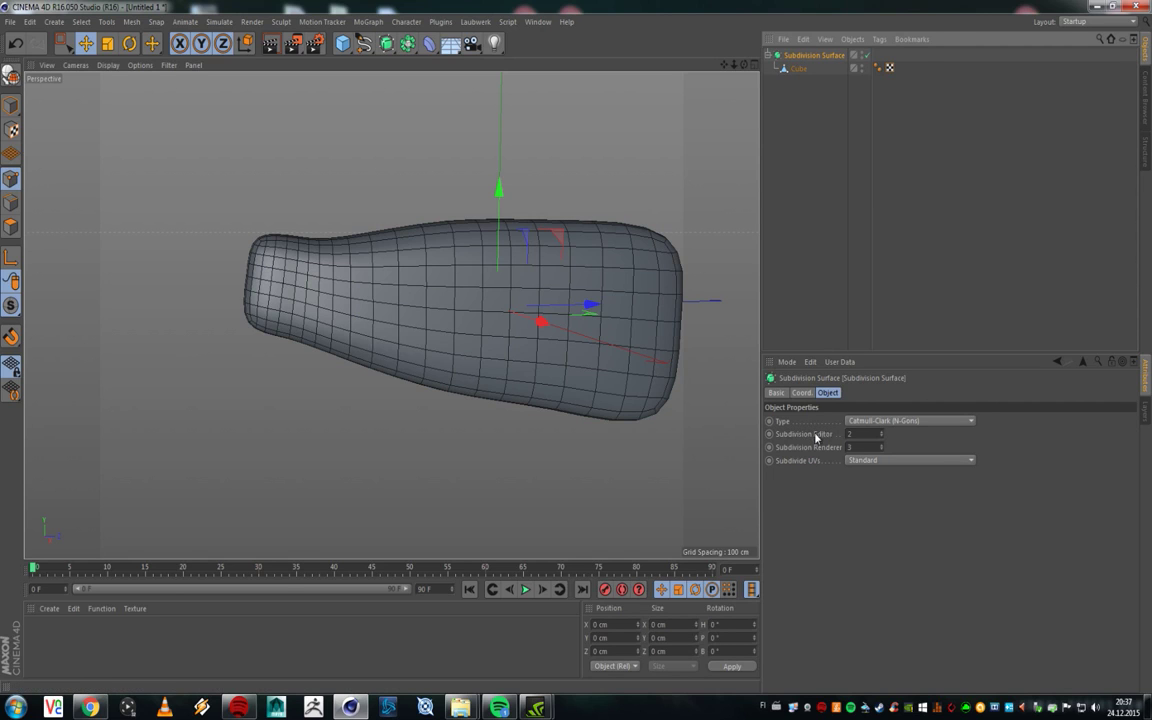
{"action": "left_click", "coordinate": [881, 437]}
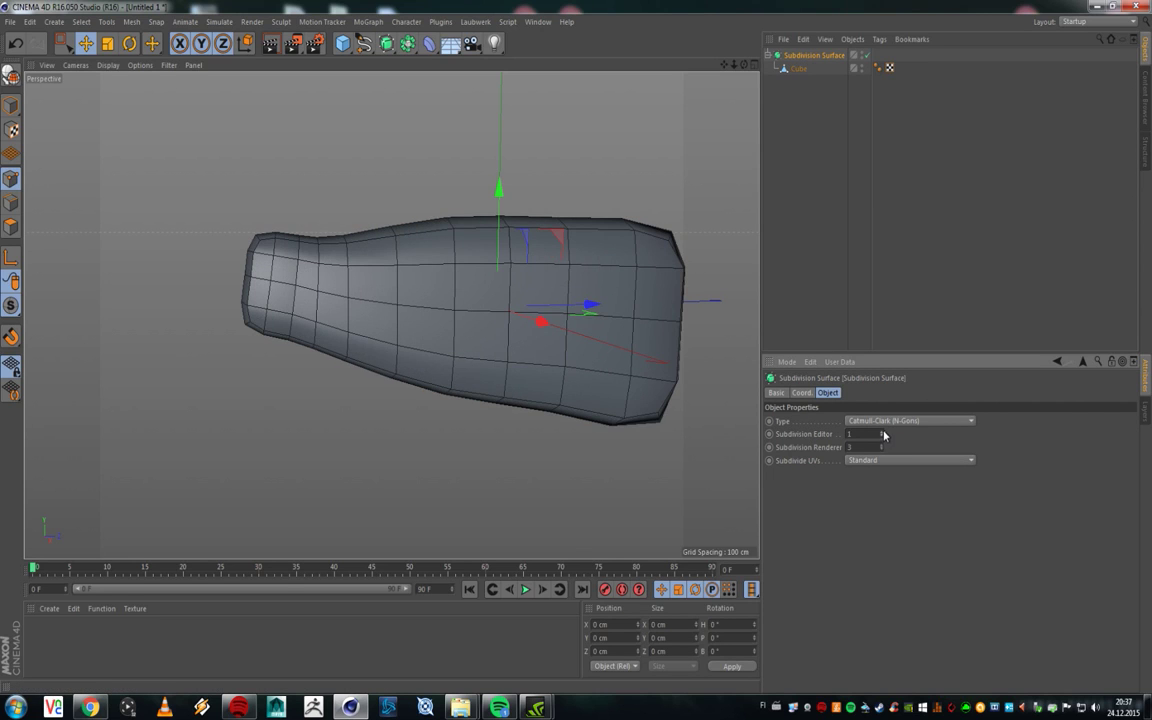
{"action": "left_click", "coordinate": [881, 431]}
{"action": "left_click", "coordinate": [881, 437]}
{"action": "left_click", "coordinate": [881, 431]}
{"action": "left_click", "coordinate": [881, 449]}
{"action": "left_click", "coordinate": [881, 459]}
{"action": "left_click", "coordinate": [881, 459]}
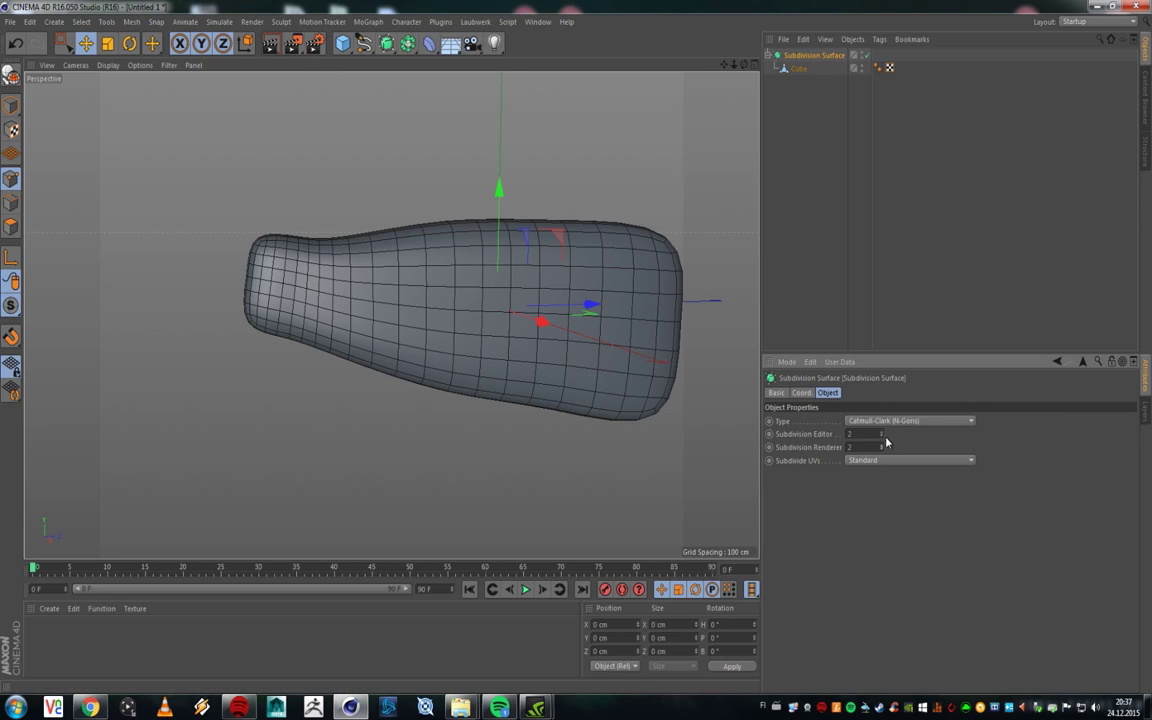
Step: Try an editor subdivision of 1 on the Subdivision Surface and set it back to 2
{"action": "left_click", "coordinate": [890, 421]}
{"action": "left_click", "coordinate": [890, 410]}
{"action": "left_click", "coordinate": [890, 421]}
{"action": "left_click", "coordinate": [875, 431]}
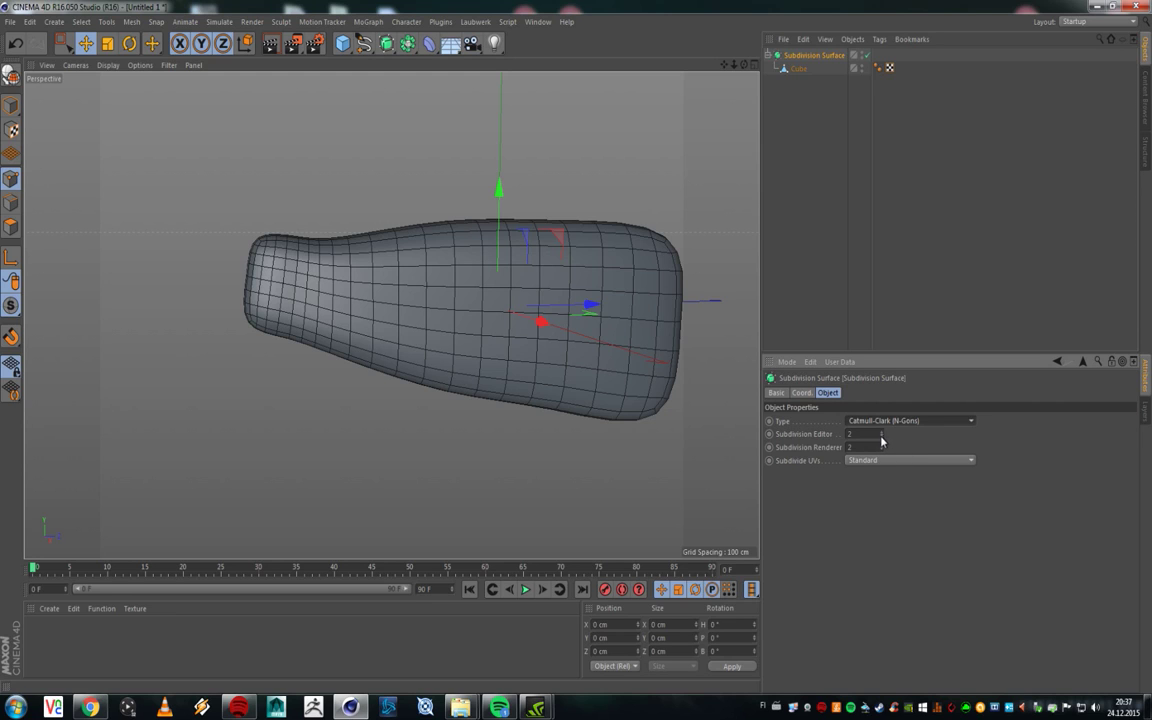
{"action": "left_click", "coordinate": [881, 440]}
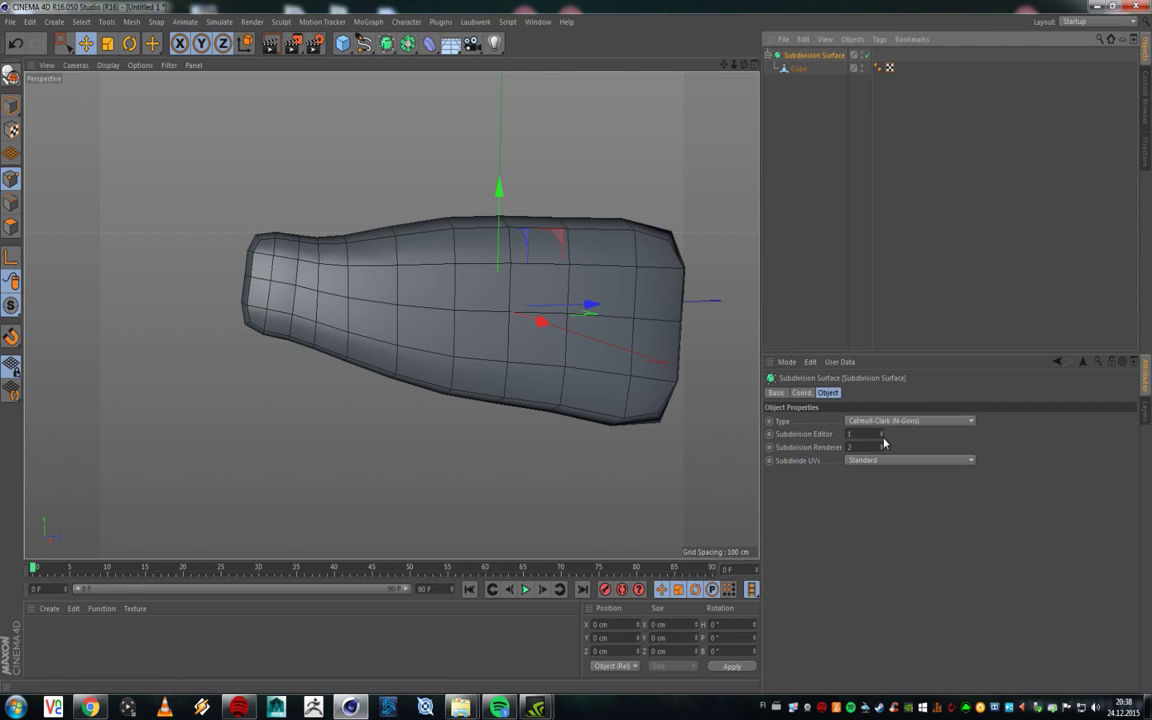
{"action": "left_click", "coordinate": [881, 431]}
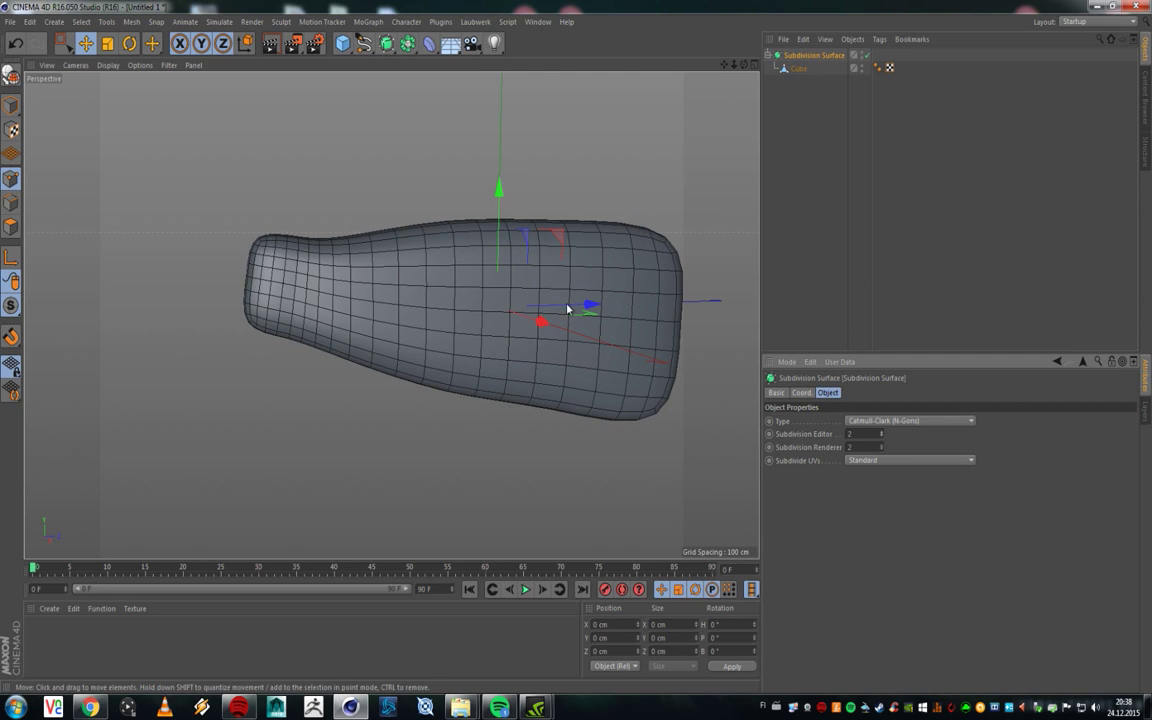
Step: Select the cube inside the Subdivision Surface and inspect its smoothed shape from several angles
{"action": "left_click_drag", "start_coordinate": [350, 282], "coordinate": [360, 311], "text": "alt"}
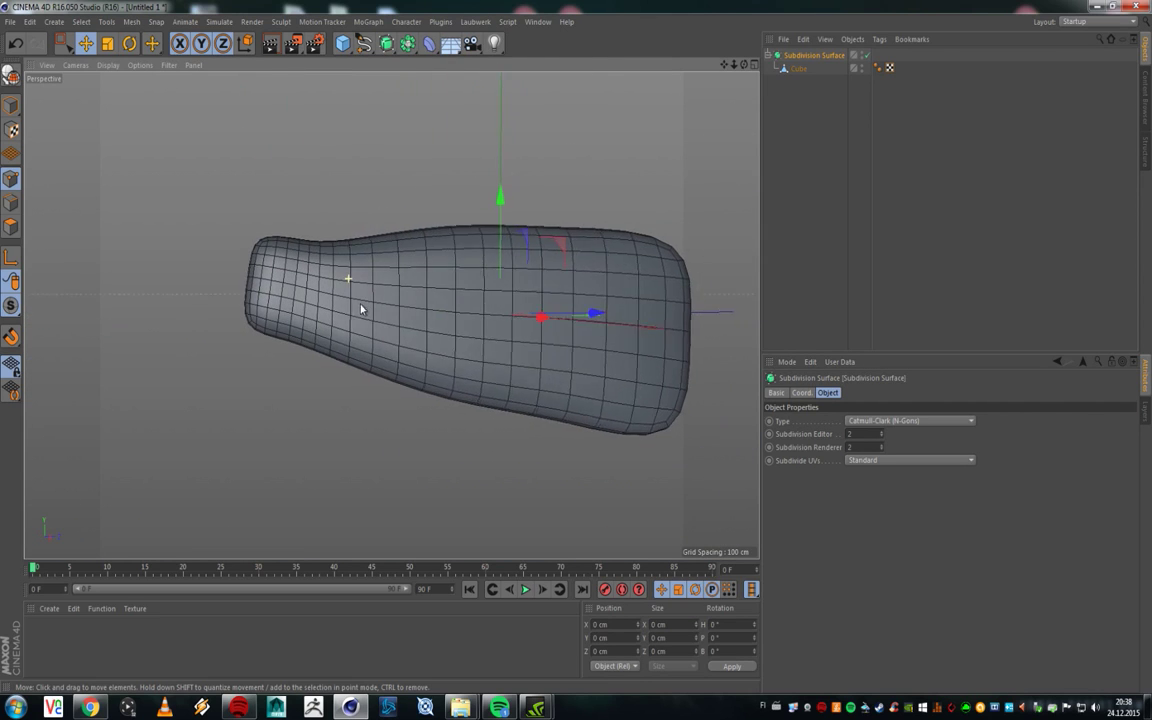
{"action": "left_click", "coordinate": [848, 177]}
{"action": "left_click", "coordinate": [792, 69]}
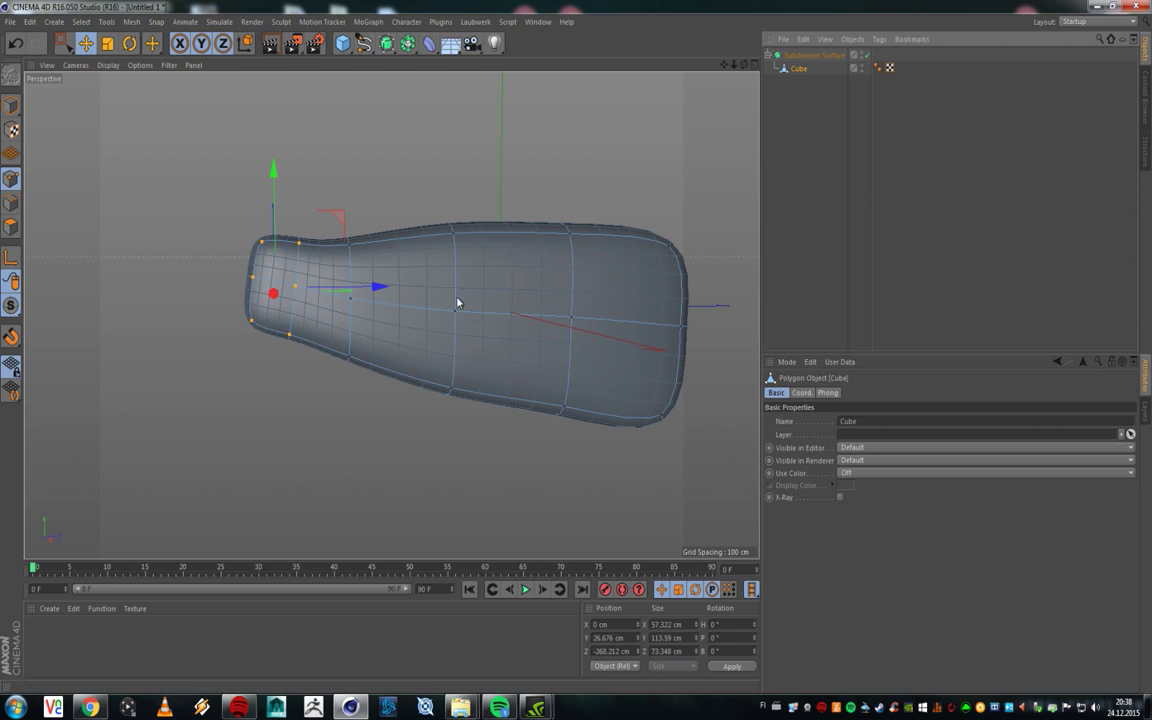
{"action": "left_click_drag", "start_coordinate": [420, 210], "coordinate": [469, 260], "text": "alt"}
{"action": "left_click_drag", "start_coordinate": [614, 289], "coordinate": [553, 221], "text": "alt"}
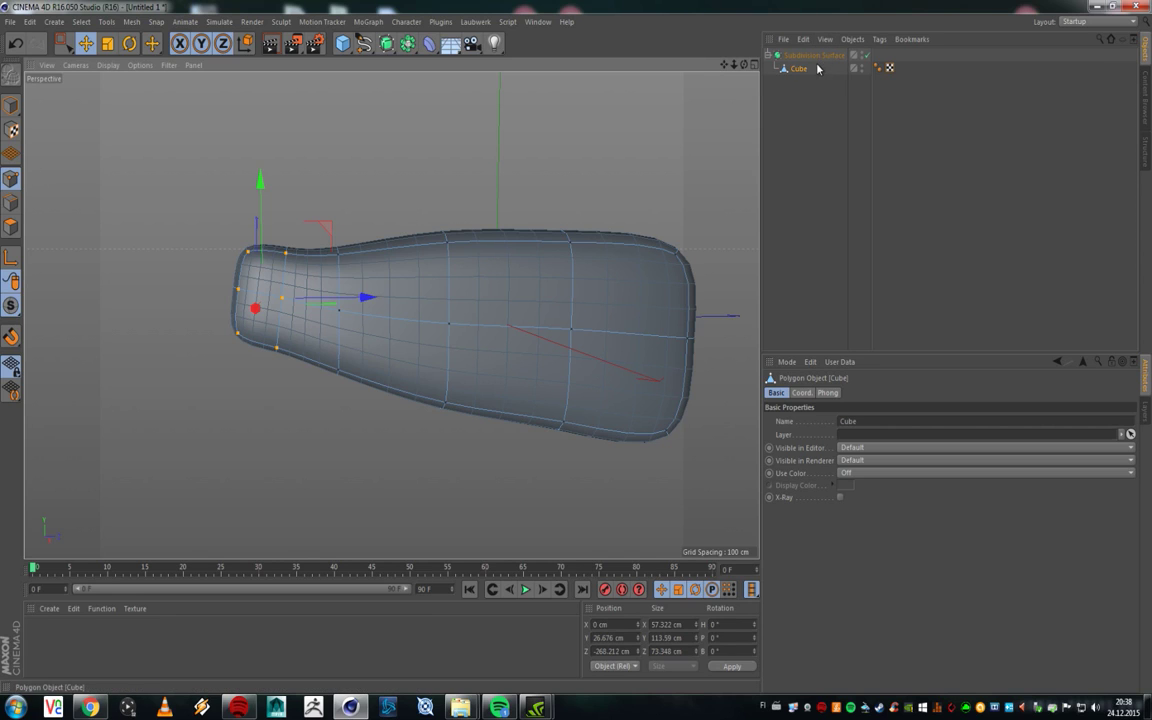
Step: Switch the Subdivision Surface off and on several times to compare the raw and smoothed cube, leaving it enabled
{"action": "left_click", "coordinate": [867, 55]}
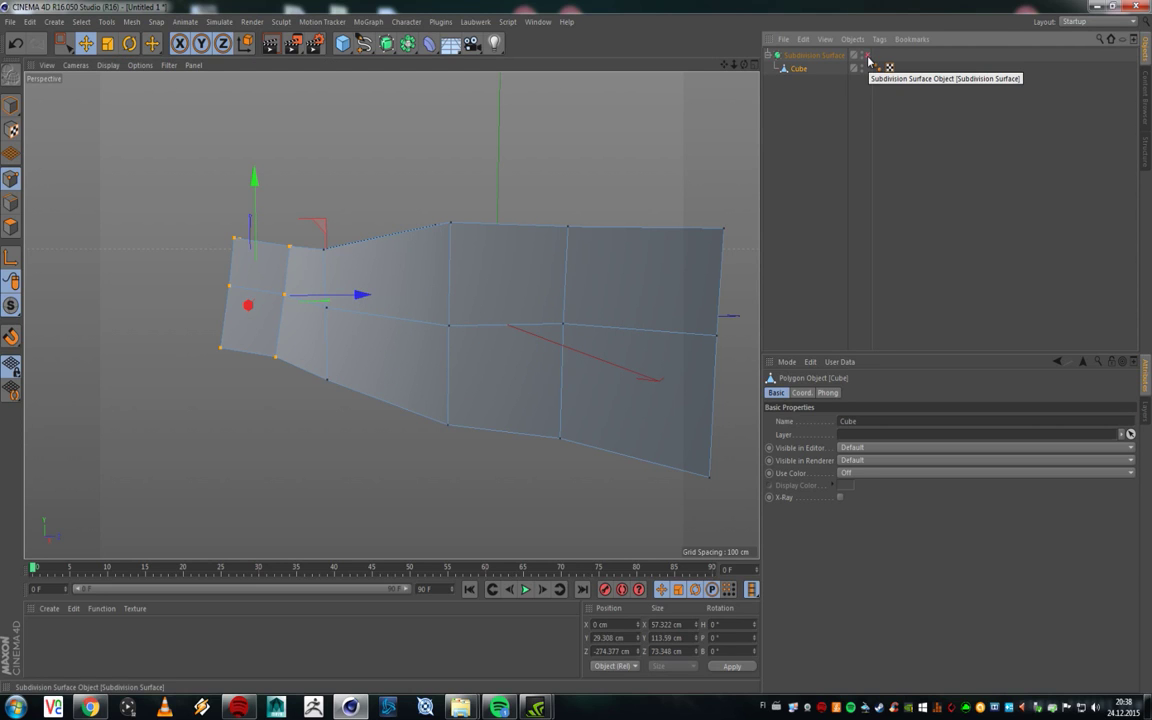
{"action": "left_click", "coordinate": [867, 55]}
{"action": "left_click", "coordinate": [867, 55]}
{"action": "left_click", "coordinate": [867, 55]}
{"action": "left_click", "coordinate": [867, 55]}
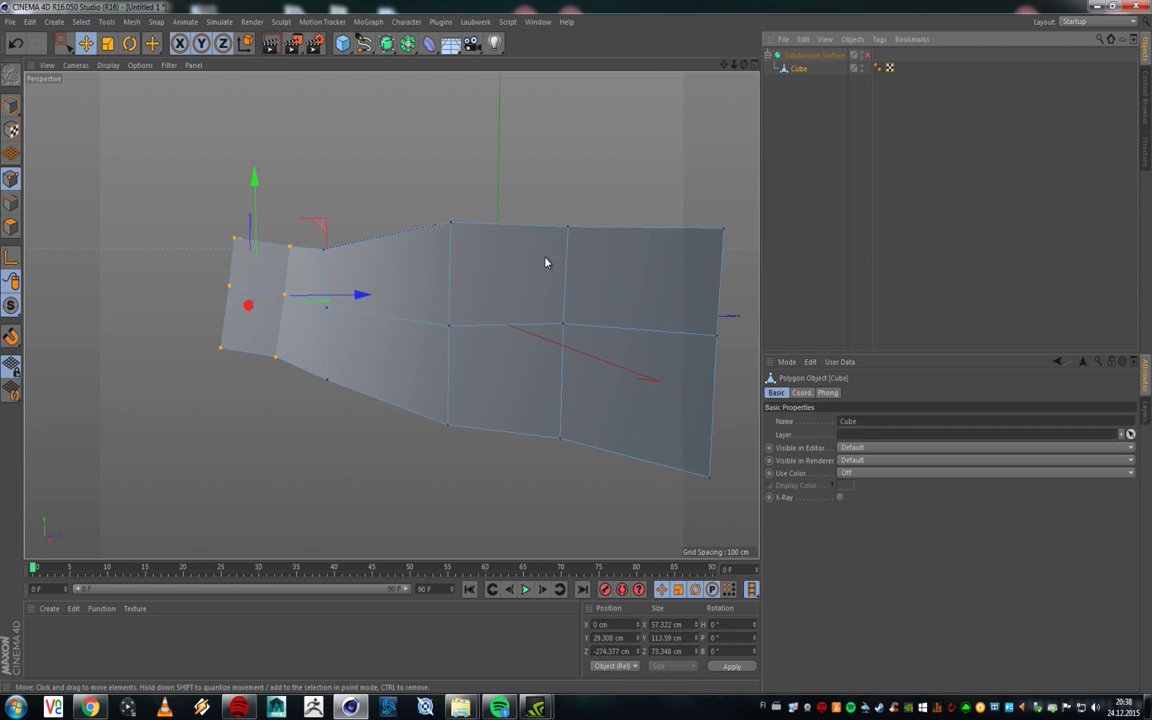
{"action": "left_click", "coordinate": [867, 55]}
Step: Move the selected neck-end points to about Y 52.998 cm and Z -290.875 cm
{"action": "middle_click_drag", "start_coordinate": [289, 252], "coordinate": [386, 192], "text": "alt"}
{"action": "left_click_drag", "start_coordinate": [430, 209], "coordinate": [399, 130], "text": "alt"}
{"action": "scroll", "coordinate": [478, 231], "scroll_direction": "down", "scroll_amount": 2}
{"action": "left_click_drag", "start_coordinate": [478, 231], "coordinate": [514, 267], "text": "alt"}
Step: In the Right view, select the four point columns behind the neck end and rotate them slightly clockwise in the YZ plane
{"action": "key", "text": "0"}
{"action": "middle_click", "coordinate": [496, 278]}
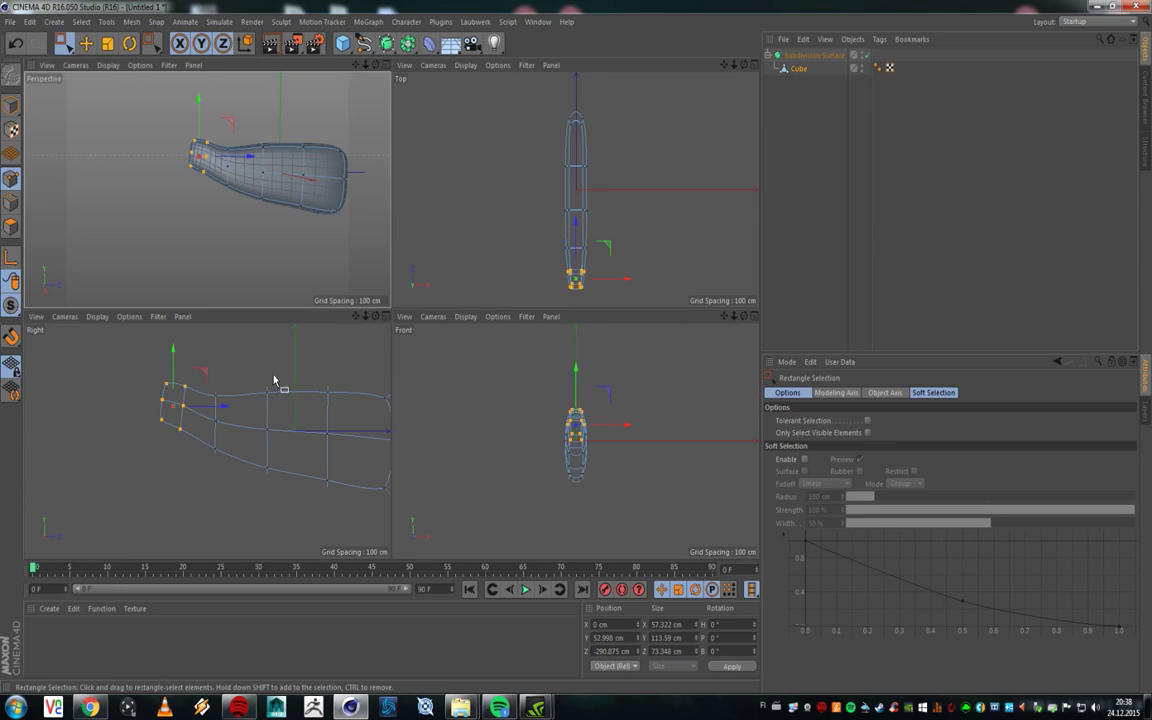
{"action": "middle_click", "coordinate": [290, 390]}
{"action": "scroll", "coordinate": [519, 210], "scroll_direction": "down", "scroll_amount": 4}
{"action": "left_click_drag", "start_coordinate": [290, 378], "coordinate": [454, 242]}
{"action": "key", "text": "r"}
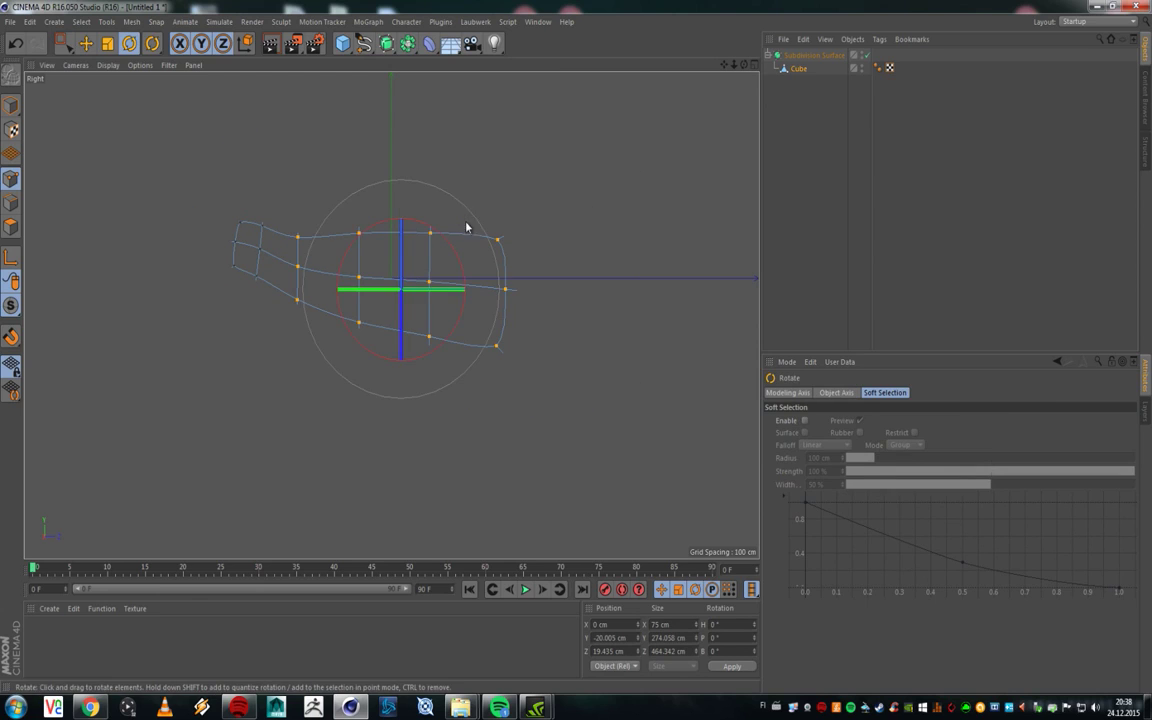
{"action": "scroll", "coordinate": [383, 243], "scroll_direction": "up", "scroll_amount": 3}
{"action": "scroll", "coordinate": [432, 260], "scroll_direction": "down", "scroll_amount": 2}
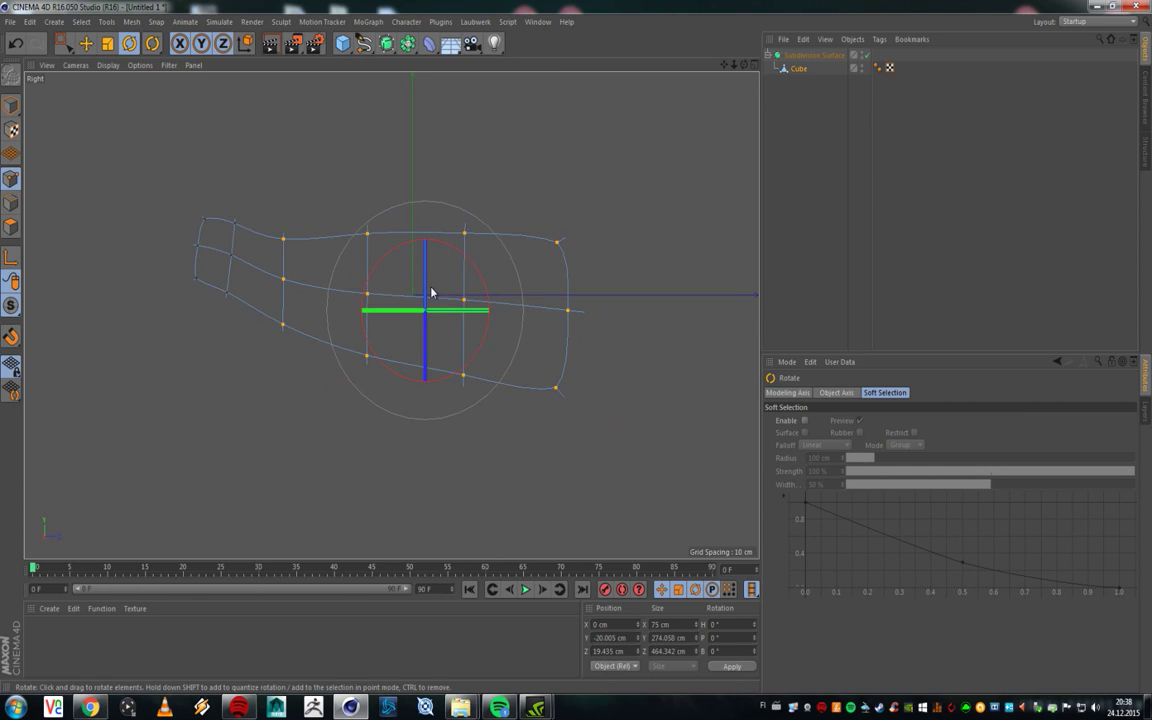
{"action": "left_click_drag", "start_coordinate": [455, 262], "coordinate": [498, 268]}
Step: Select the three rear point columns of the body, scale them up, stretch them slightly along Z and raise them a little
{"action": "key", "text": "e"}
{"action": "key", "text": "0"}
{"action": "left_click_drag", "start_coordinate": [480, 203], "coordinate": [473, 166]}
{"action": "key", "text": "t"}
{"action": "key", "text": "e"}
{"action": "key", "text": "t"}
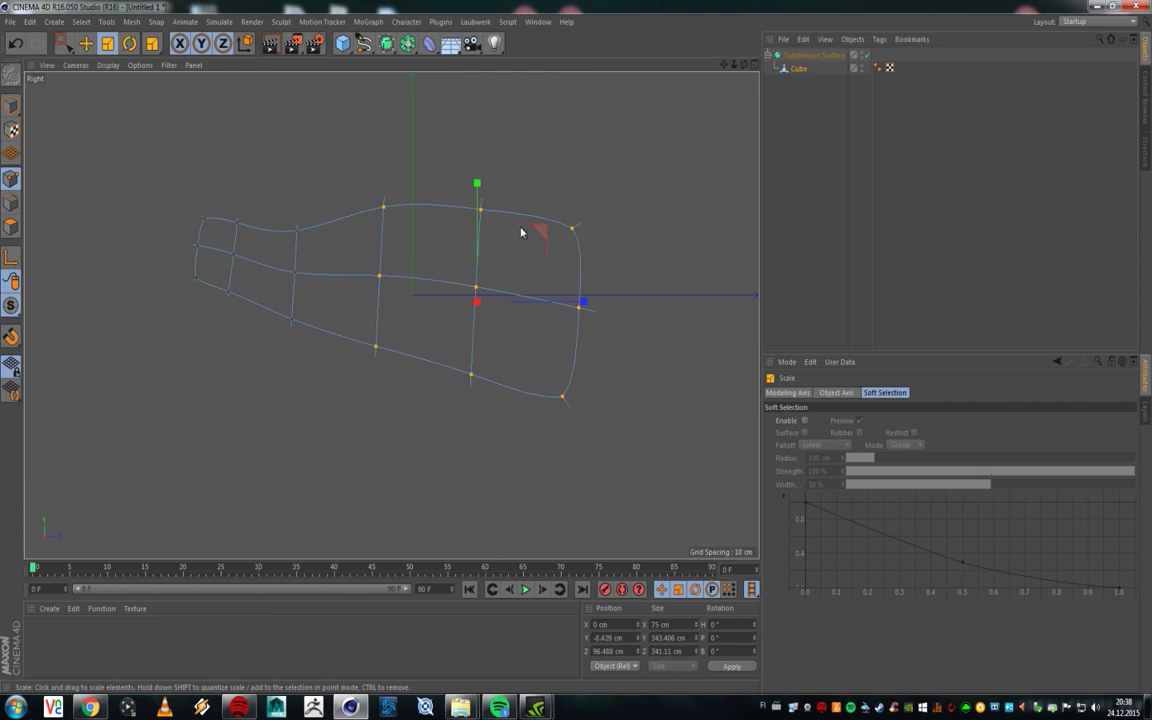
{"action": "left_click_drag", "start_coordinate": [585, 301], "coordinate": [603, 298]}
{"action": "key", "text": "e"}
{"action": "left_click_drag", "start_coordinate": [555, 239], "coordinate": [557, 226]}
Step: Return to the Perspective view and select the points at the neck end with Rectangle Selection
{"action": "middle_click", "coordinate": [528, 217]}
{"action": "middle_click", "coordinate": [184, 150]}
{"action": "left_click_drag", "start_coordinate": [422, 206], "coordinate": [470, 273], "text": "alt"}
{"action": "scroll", "coordinate": [482, 259], "scroll_direction": "up", "scroll_amount": 3}
{"action": "scroll", "coordinate": [455, 288], "scroll_direction": "down", "scroll_amount": 2}
{"action": "key", "text": "0"}
{"action": "left_click_drag", "start_coordinate": [299, 198], "coordinate": [376, 258]}
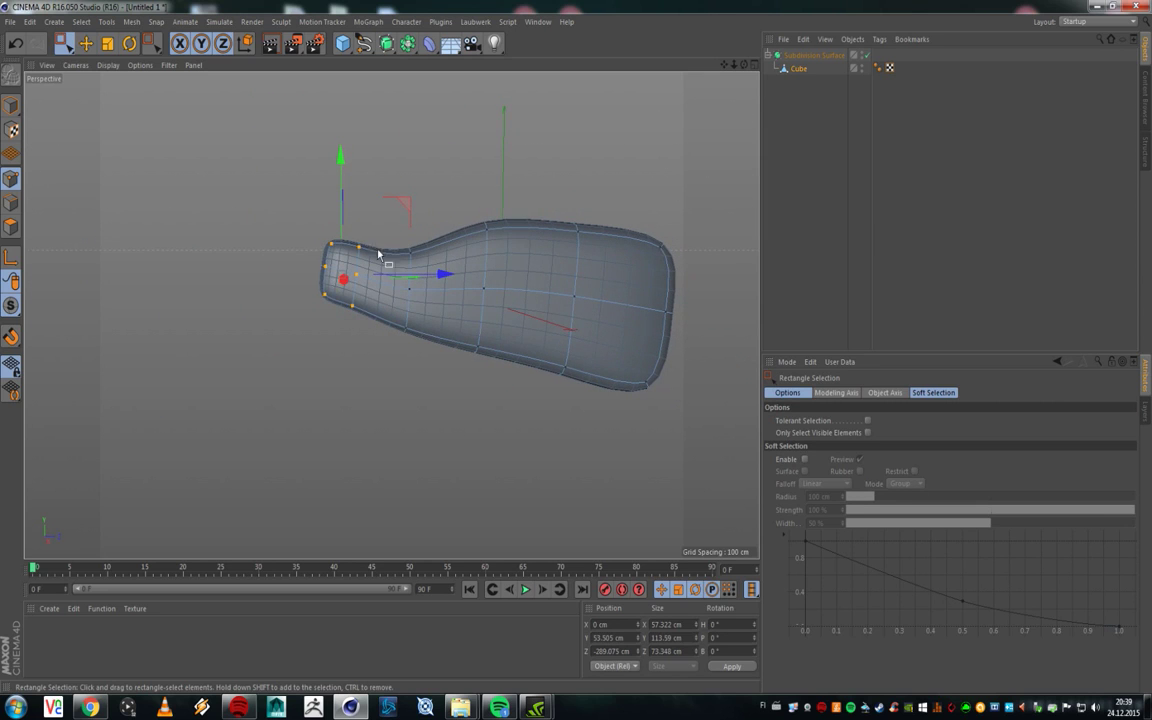
Step: Check the model from both sides and rotate the neck-end points slightly clockwise in the YZ plane
{"action": "left_click_drag", "start_coordinate": [420, 250], "coordinate": [345, 272], "text": "alt"}
{"action": "left_click_drag", "start_coordinate": [480, 279], "coordinate": [648, 298], "text": "alt"}
{"action": "middle_click_drag", "start_coordinate": [228, 252], "coordinate": [352, 210], "text": "alt"}
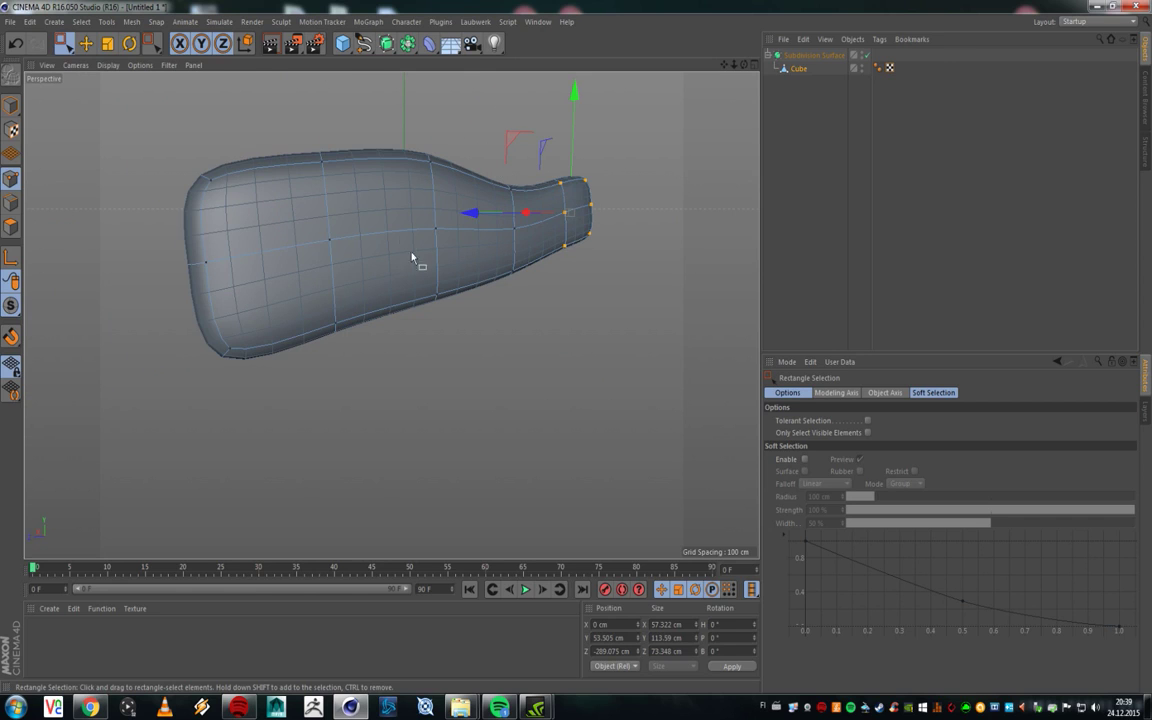
{"action": "left_click_drag", "start_coordinate": [560, 216], "coordinate": [497, 275], "text": "alt"}
{"action": "key", "text": "r"}
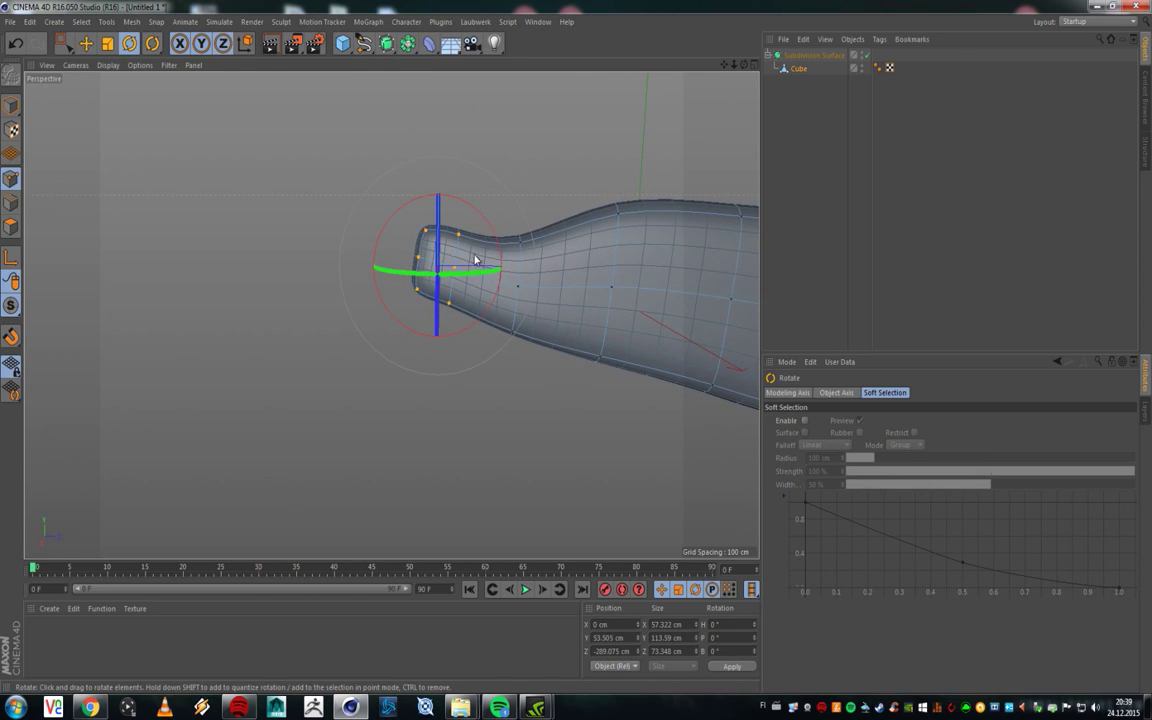
{"action": "left_click_drag", "start_coordinate": [484, 222], "coordinate": [489, 220]}
{"action": "right_click_drag", "start_coordinate": [497, 286], "coordinate": [494, 326], "text": "alt"}
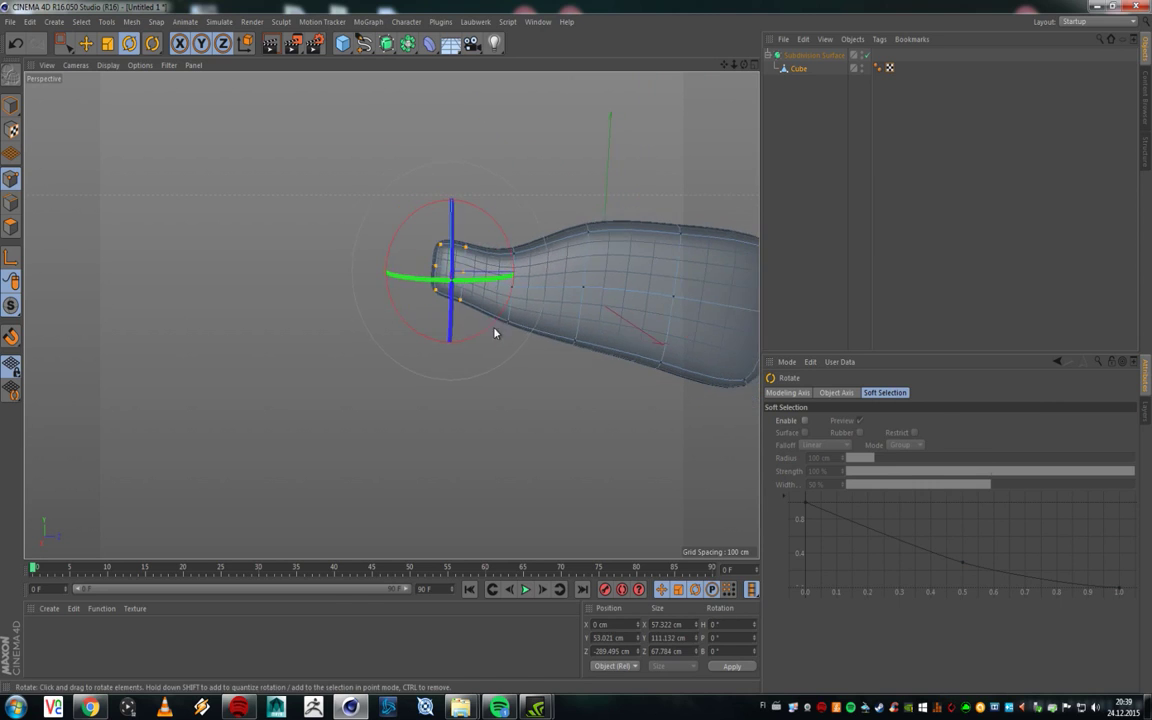
Step: Deselect everything to examine the smoothed mesh around the neck, and reselect the cube
{"action": "middle_click_drag", "start_coordinate": [499, 282], "coordinate": [446, 277], "text": "alt"}
{"action": "left_click_drag", "start_coordinate": [447, 280], "coordinate": [470, 248], "text": "alt"}
{"action": "left_click", "coordinate": [800, 246]}
{"action": "right_click_drag", "start_coordinate": [464, 306], "coordinate": [460, 262], "text": "alt"}
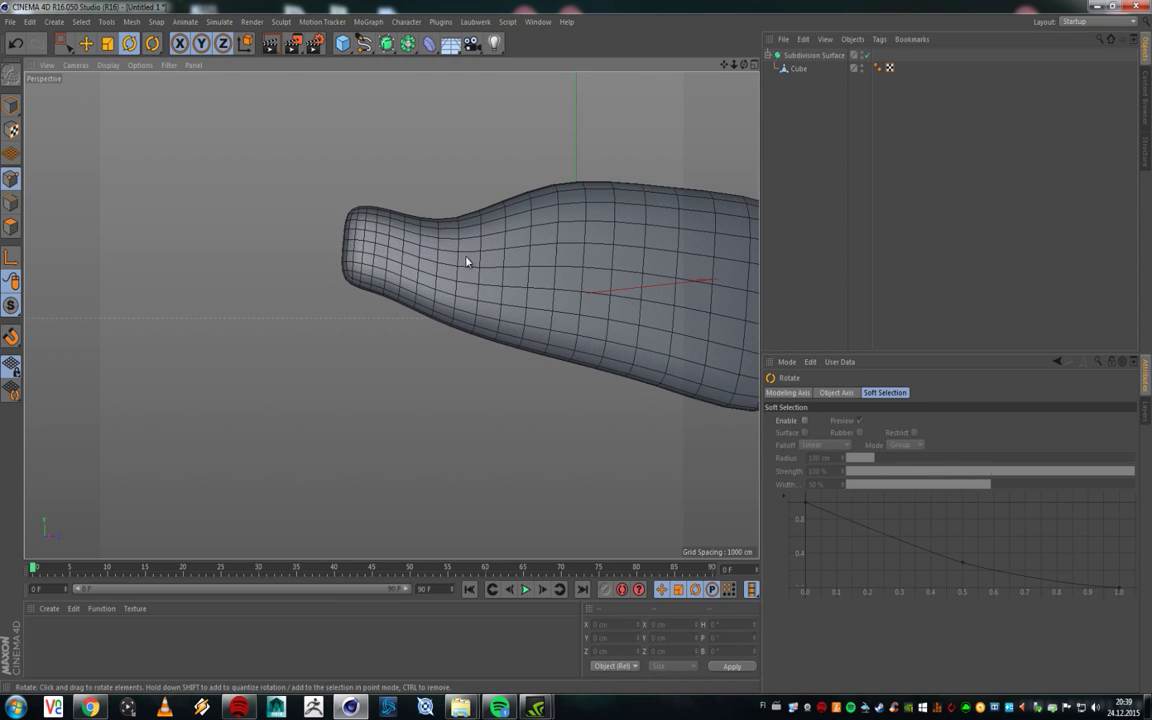
{"action": "left_click", "coordinate": [800, 68]}
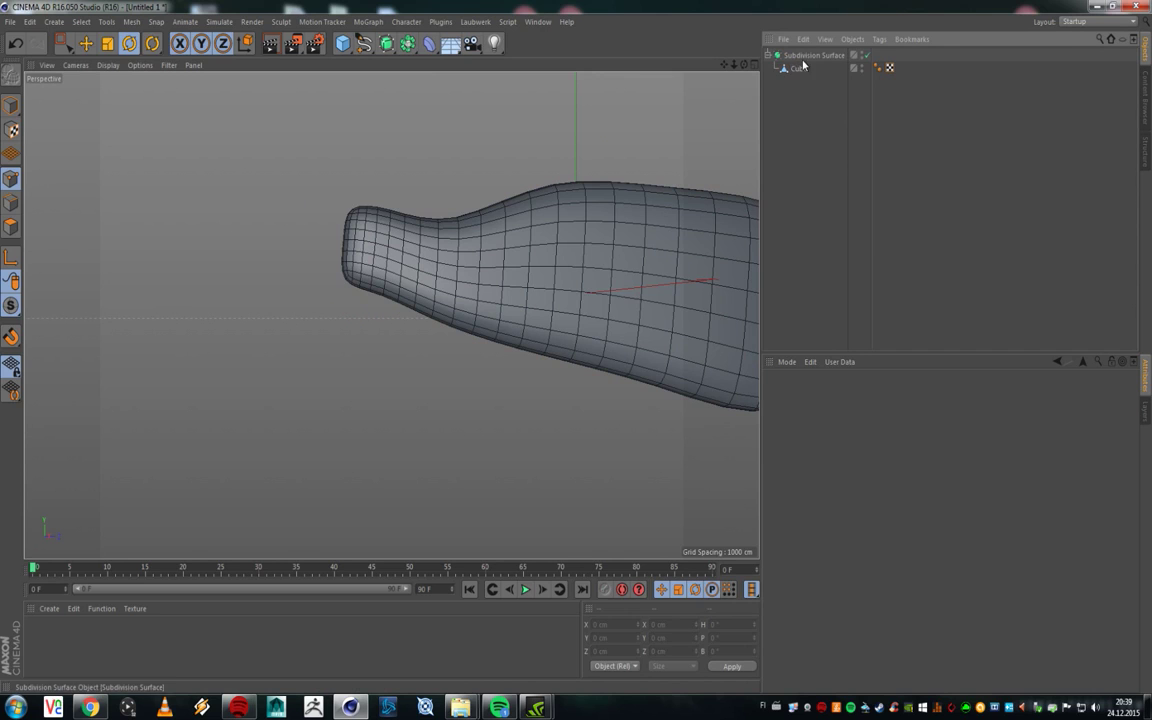
{"action": "left_click", "coordinate": [806, 56]}
{"action": "left_click", "coordinate": [800, 68]}
Step: Select the middle points of the body's rear end and pull them inward along Z to about 231.228 cm
{"action": "left_click_drag", "start_coordinate": [563, 254], "coordinate": [496, 267], "text": "alt"}
{"action": "key", "text": "0"}
{"action": "left_click_drag", "start_coordinate": [550, 206], "coordinate": [514, 193]}
{"action": "left_click_drag", "start_coordinate": [470, 268], "coordinate": [519, 267]}
{"action": "left_click_drag", "start_coordinate": [535, 204], "coordinate": [491, 192]}
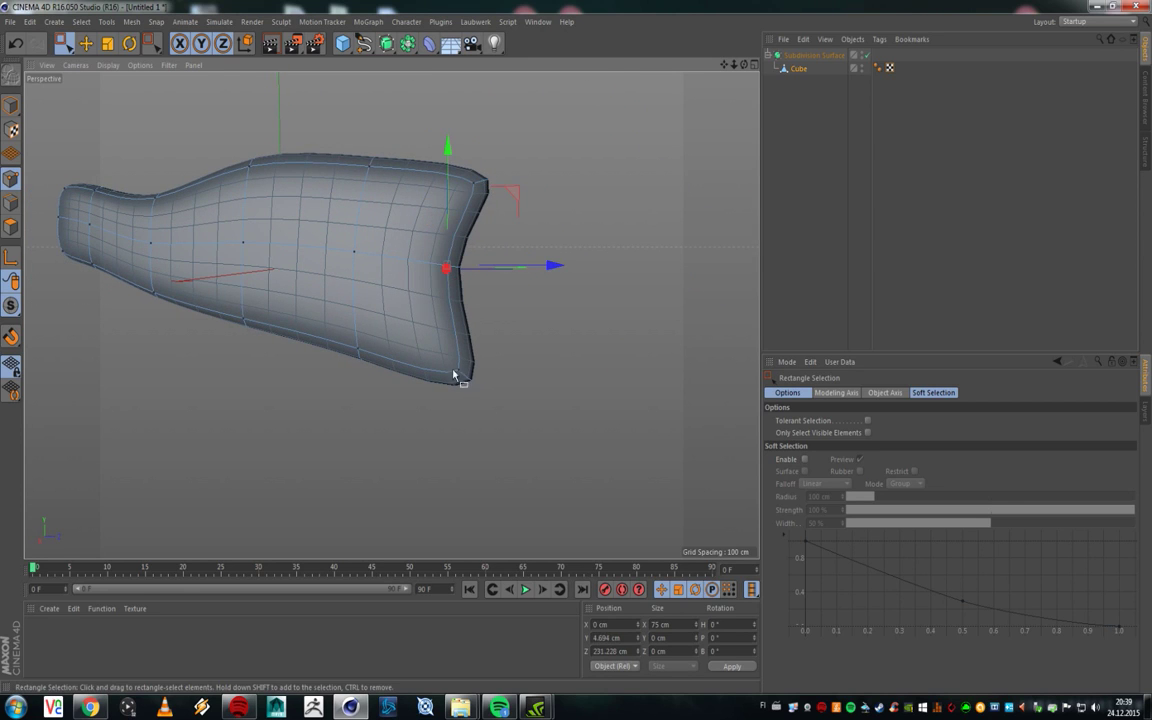
{"action": "left_click_drag", "start_coordinate": [436, 248], "coordinate": [448, 222], "text": "alt"}
Step: Select the lower rear corner points and move them slightly inward along Z to about 252.753 cm
{"action": "left_click_drag", "start_coordinate": [560, 126], "coordinate": [440, 405]}
{"action": "left_click_drag", "start_coordinate": [440, 297], "coordinate": [522, 193], "text": "alt"}
{"action": "left_click_drag", "start_coordinate": [404, 219], "coordinate": [565, 368], "text": "alt"}
{"action": "left_click_drag", "start_coordinate": [496, 345], "coordinate": [585, 444]}
{"action": "mouse_move", "coordinate": [694, 404]}
{"action": "left_mouse_down"}
{"action": "mouse_move", "coordinate": [676, 414]}
{"action": "mouse_move", "coordinate": [680, 405]}
{"action": "left_mouse_up"}
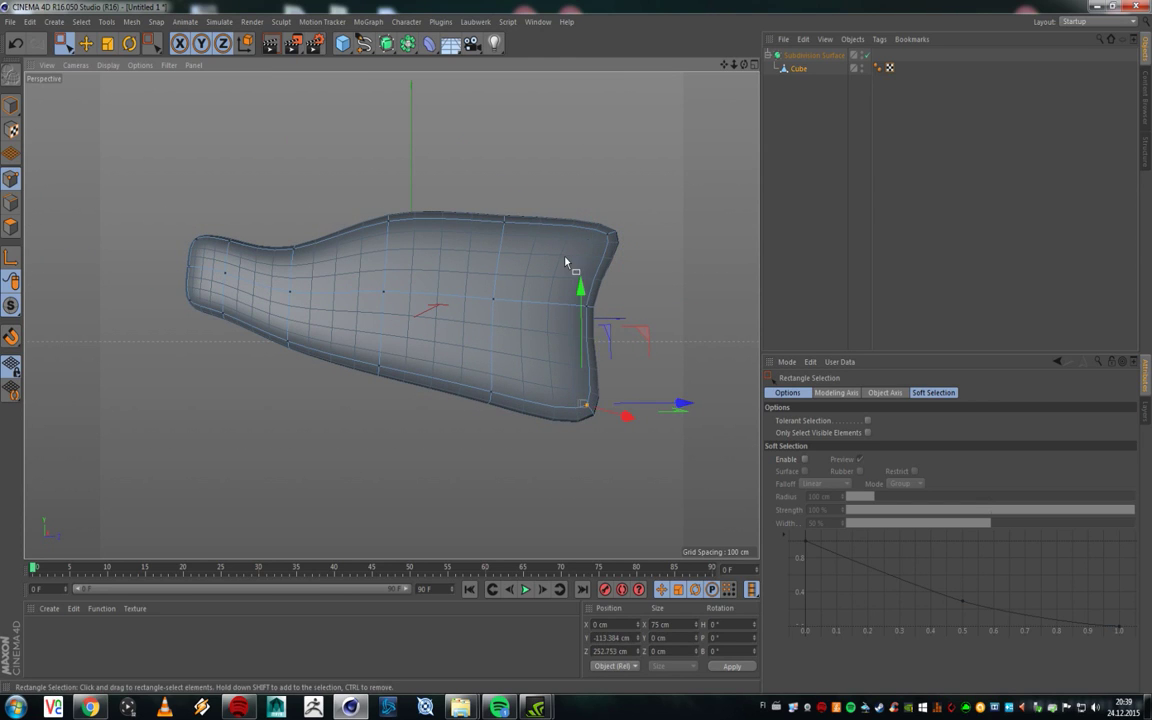
Step: Select the points on the upper shoulder of the body
{"action": "left_click_drag", "start_coordinate": [352, 188], "coordinate": [420, 257]}
{"action": "left_click_drag", "start_coordinate": [420, 257], "coordinate": [448, 345], "text": "alt"}
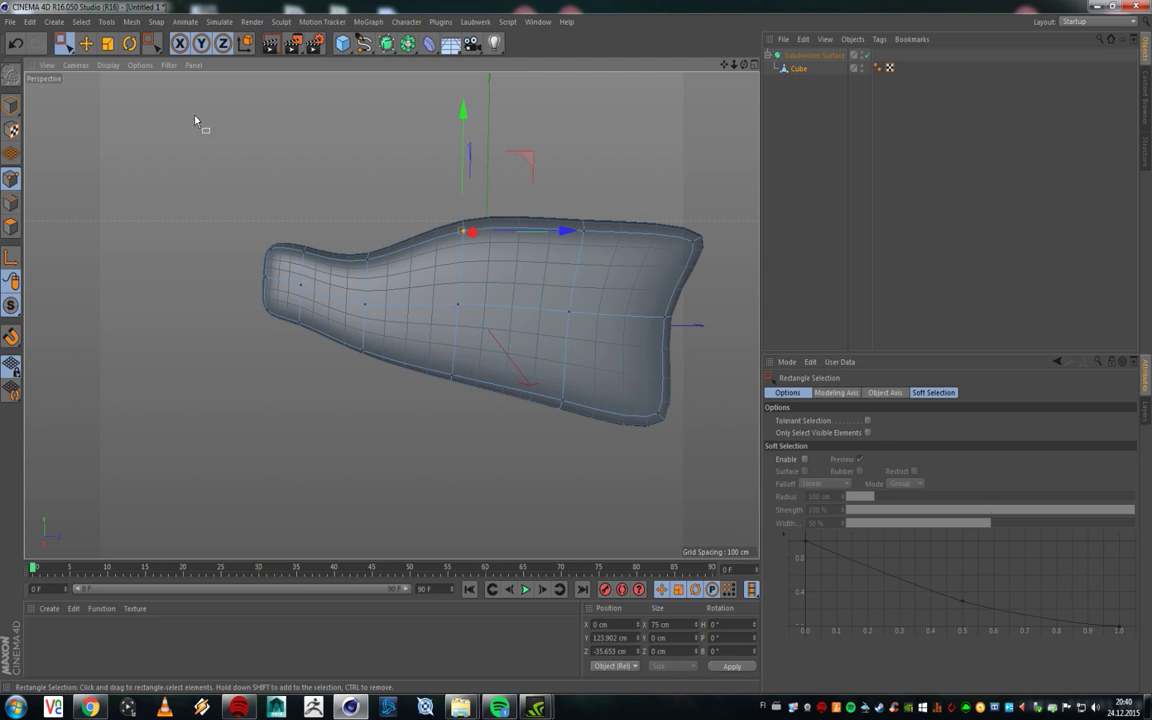
{"action": "left_click", "coordinate": [89, 24]}
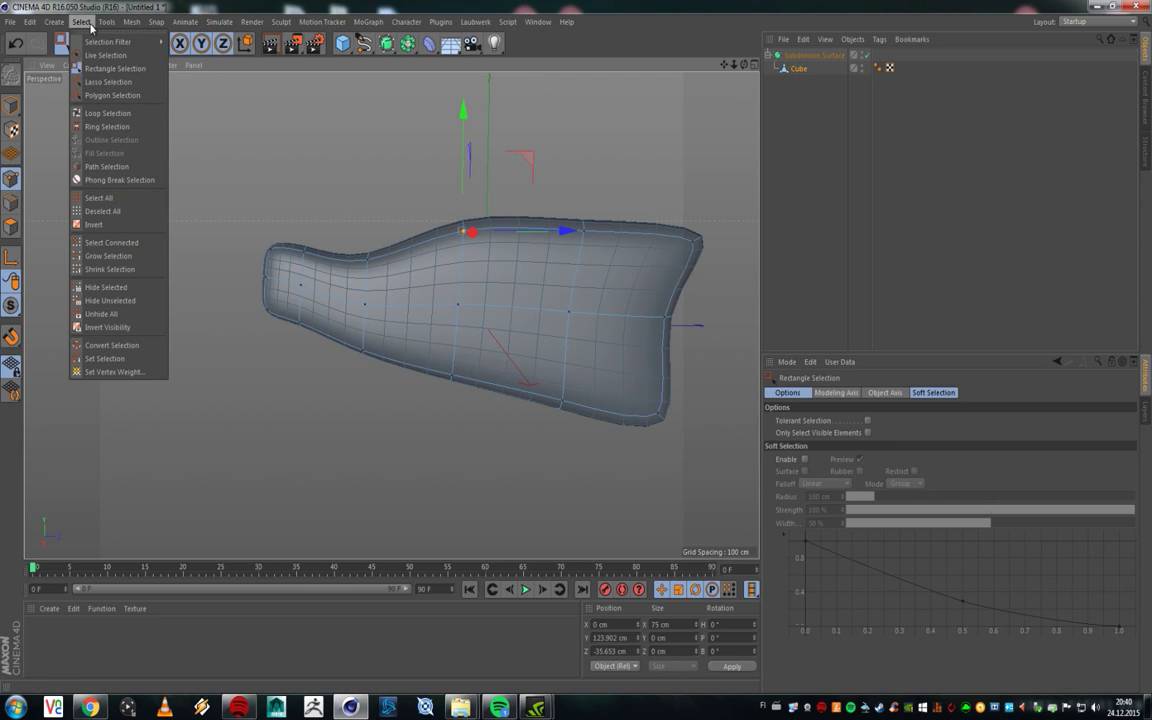
{"action": "mouse_move", "coordinate": [118, 22]}
{"action": "left_click", "coordinate": [289, 157]}
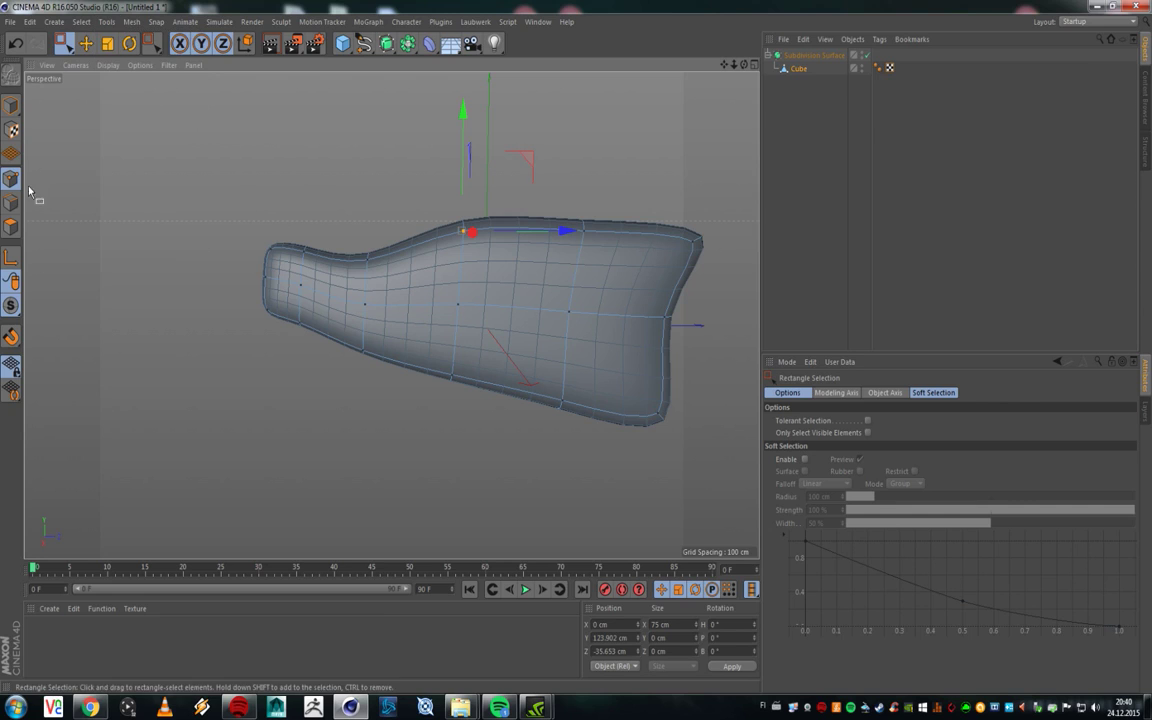
Step: Switch to Edge mode, clear the edge selection and make a Knife line cut down the body's side at the shoulder
{"action": "left_click", "coordinate": [11, 202]}
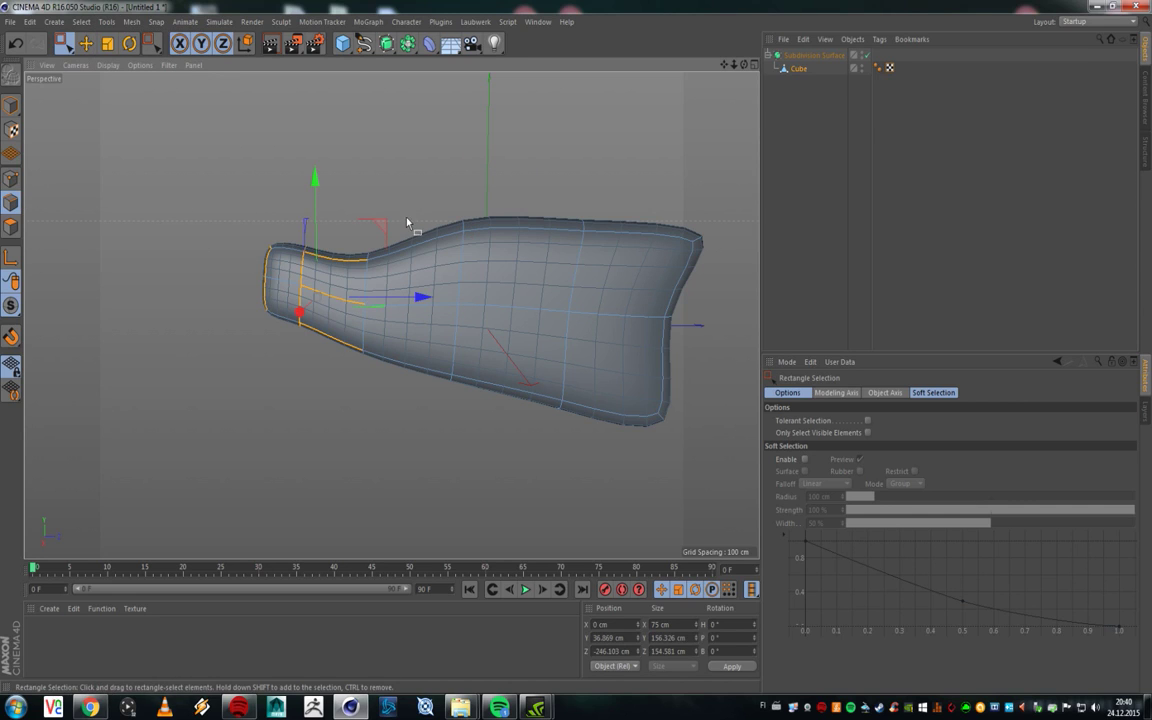
{"action": "left_click", "coordinate": [323, 233]}
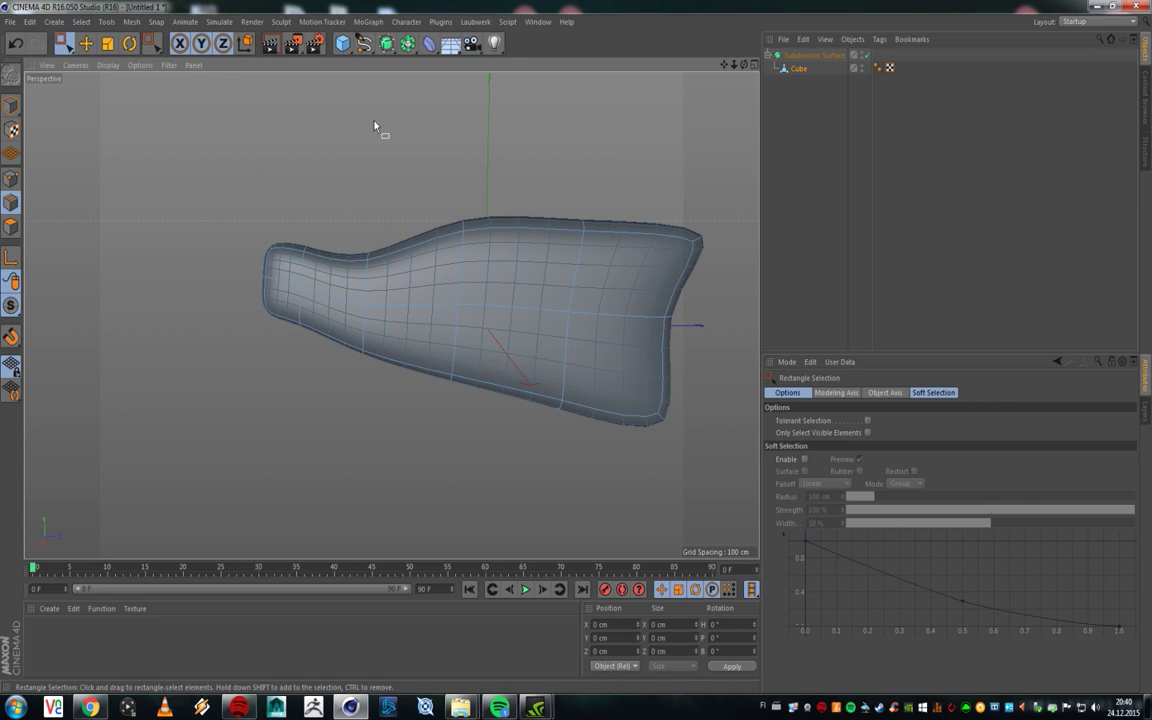
{"action": "right_click", "coordinate": [430, 191]}
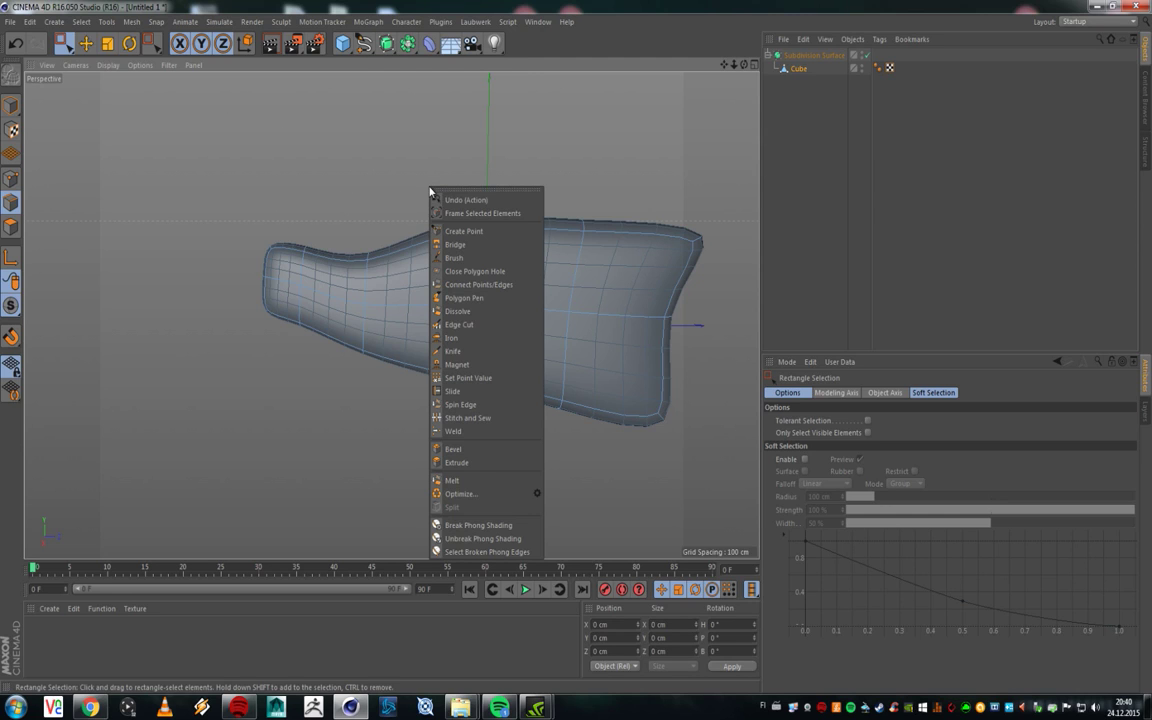
{"action": "left_click", "coordinate": [475, 358]}
{"action": "left_click_drag", "start_coordinate": [463, 208], "coordinate": [456, 298]}
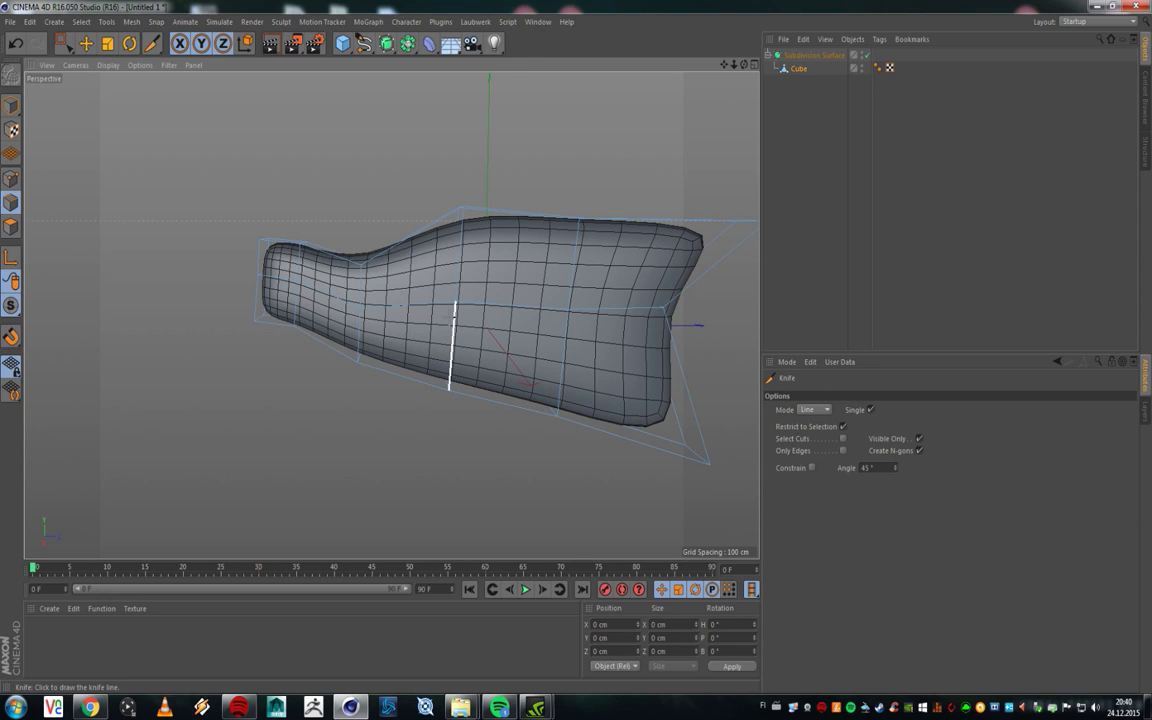
{"action": "left_click_drag", "start_coordinate": [449, 390], "coordinate": [449, 392]}
{"action": "key", "text": "e"}
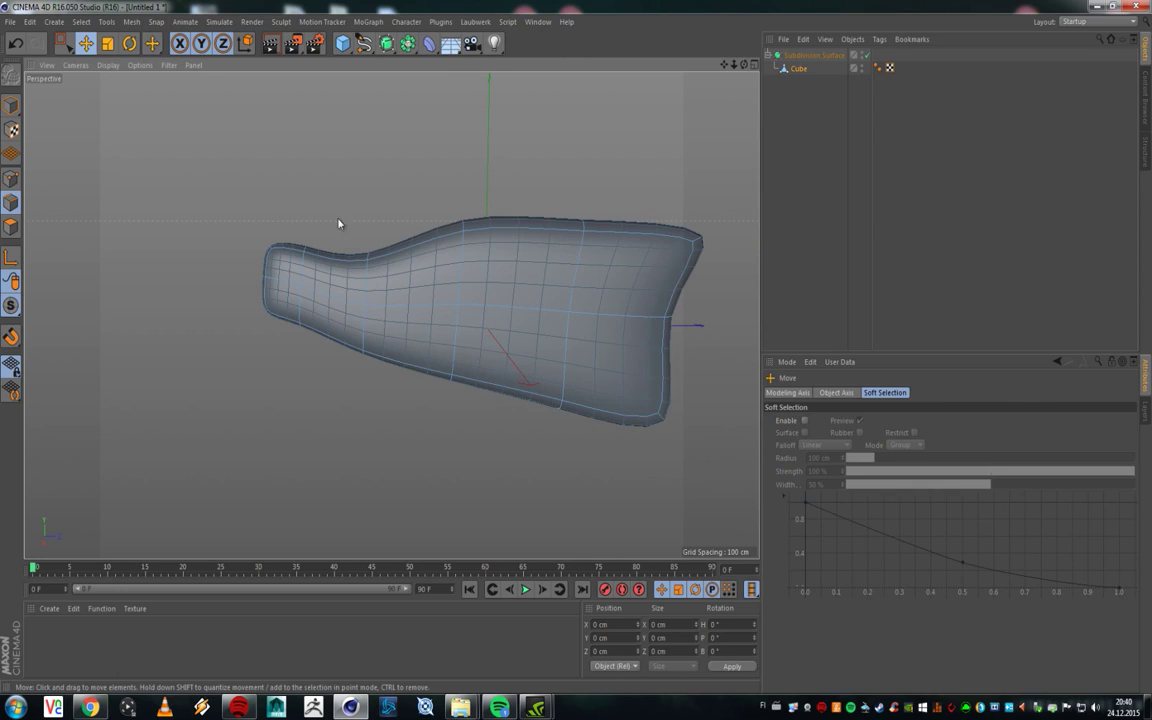
Step: Set the Knife to Loop mode and cut edge loops around the body just in front of the shoulder
{"action": "key", "text": "k"}
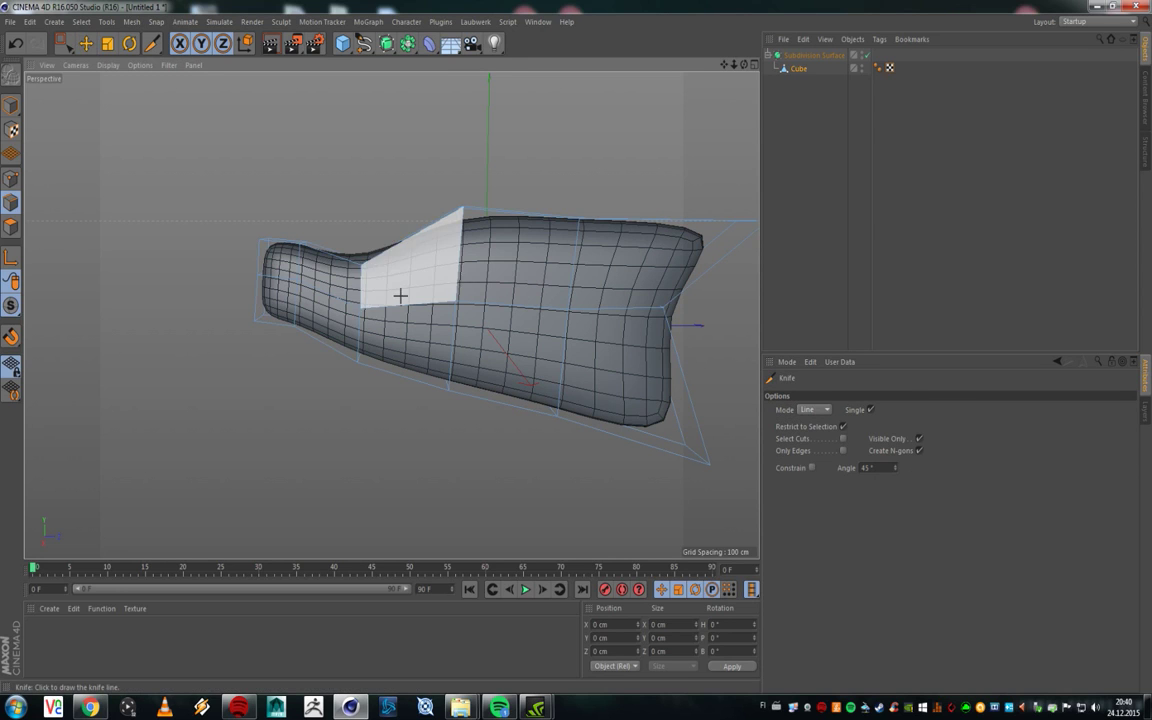
{"action": "left_click", "coordinate": [827, 411]}
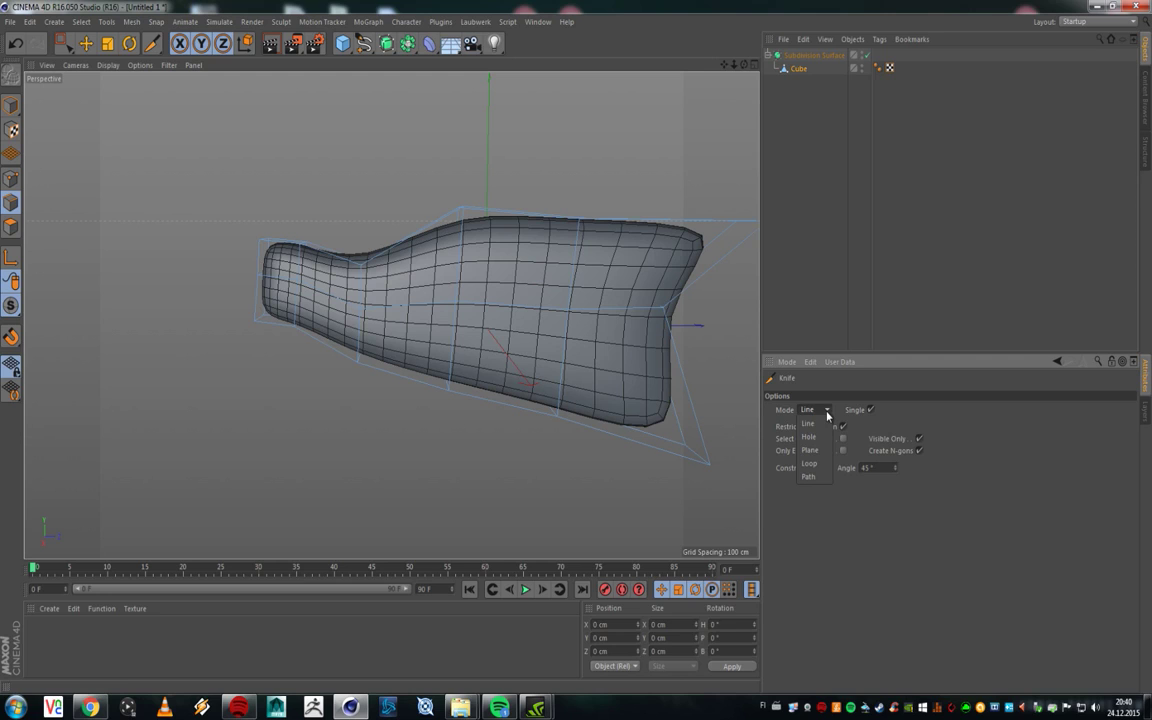
{"action": "left_click", "coordinate": [809, 463]}
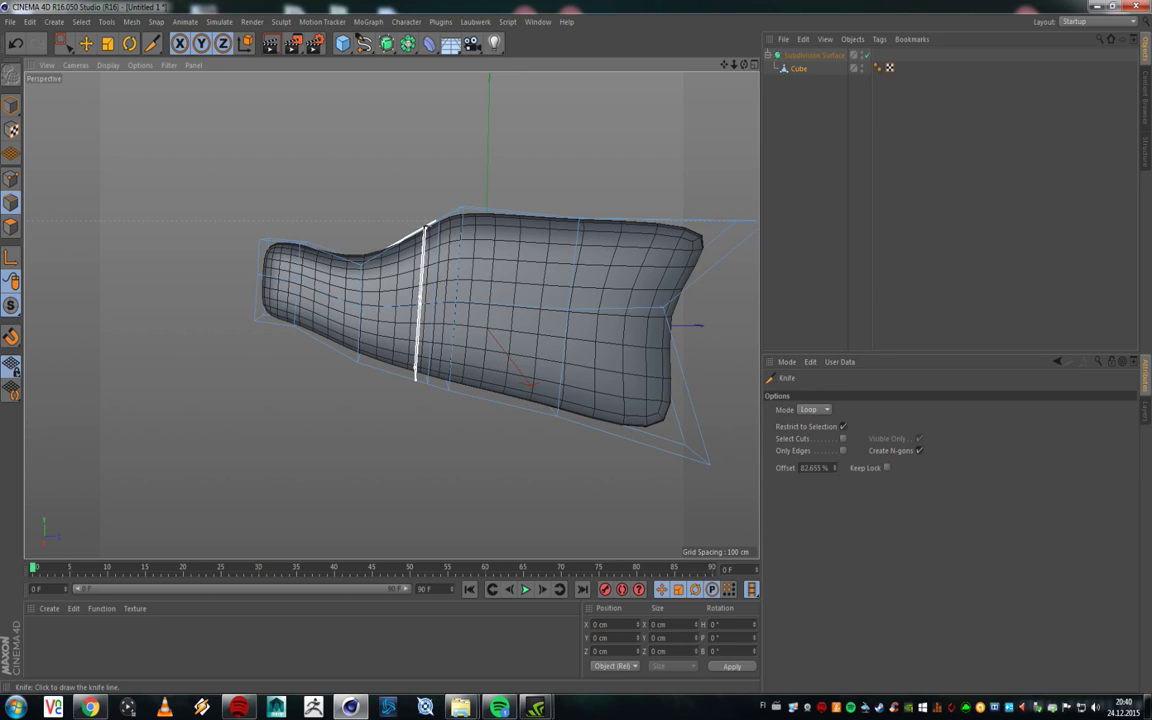
{"action": "left_click", "coordinate": [415, 300]}
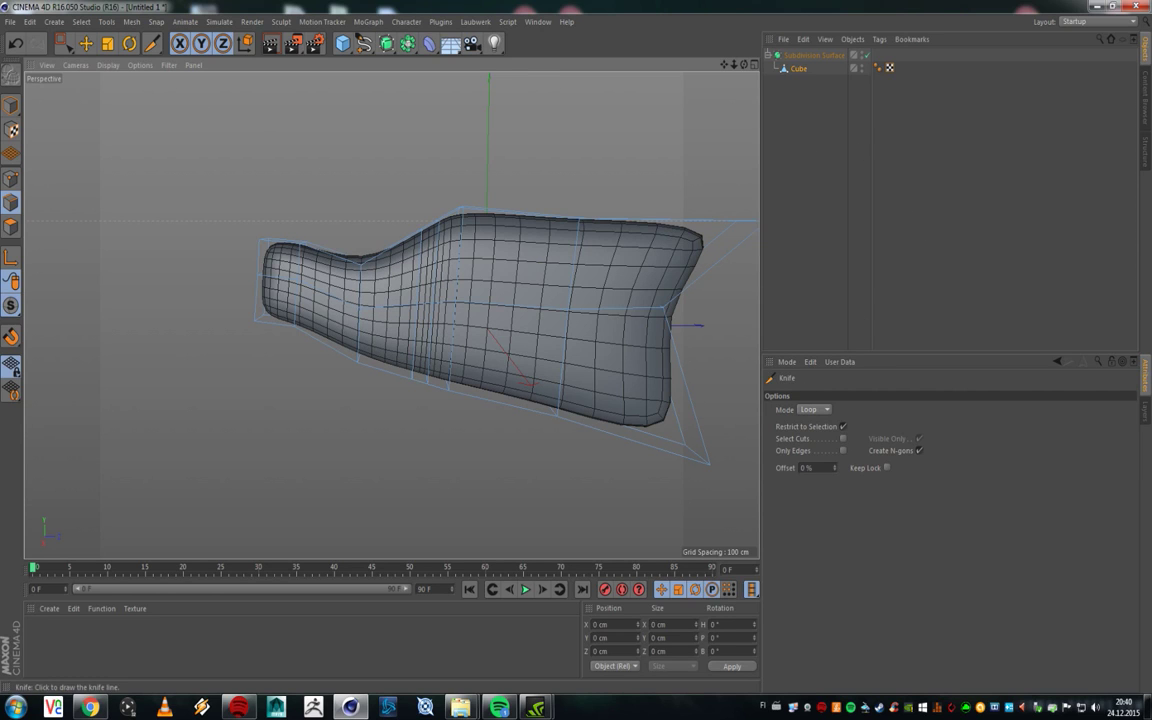
Step: Switch to Point mode and select the column of points just in front of the shoulder in the Right view
{"action": "left_click", "coordinate": [86, 44]}
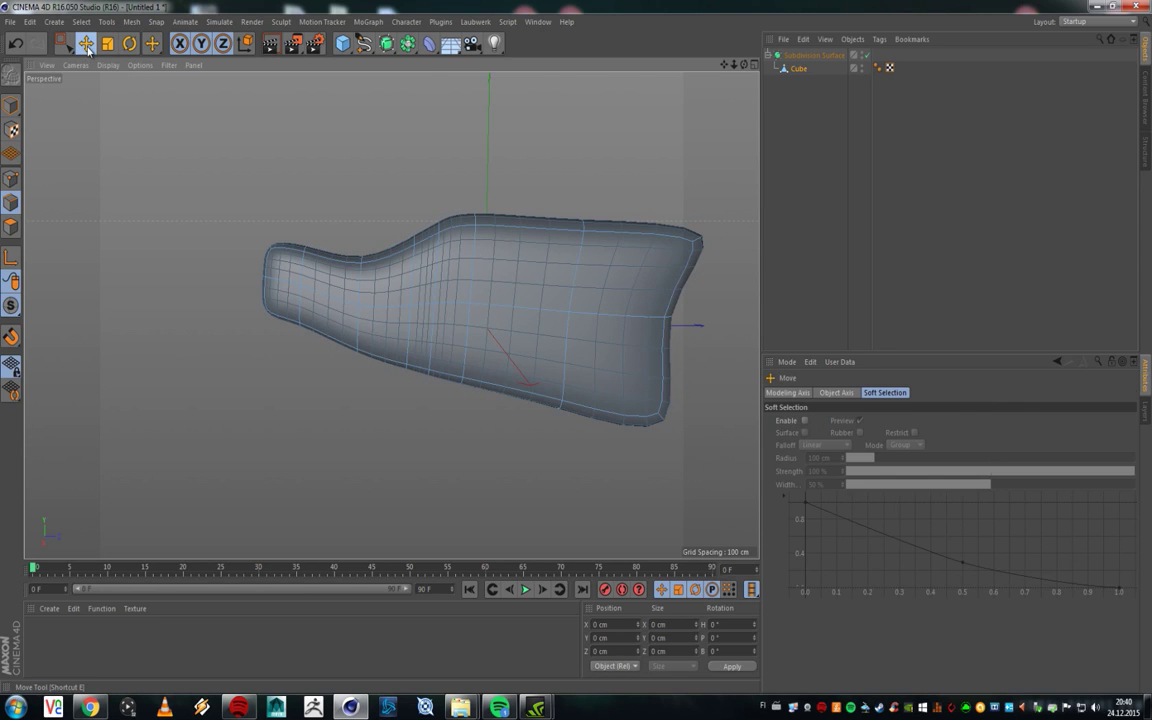
{"action": "left_click", "coordinate": [13, 180]}
{"action": "left_click_drag", "start_coordinate": [408, 222], "coordinate": [432, 278], "text": "alt"}
{"action": "key", "text": "0"}
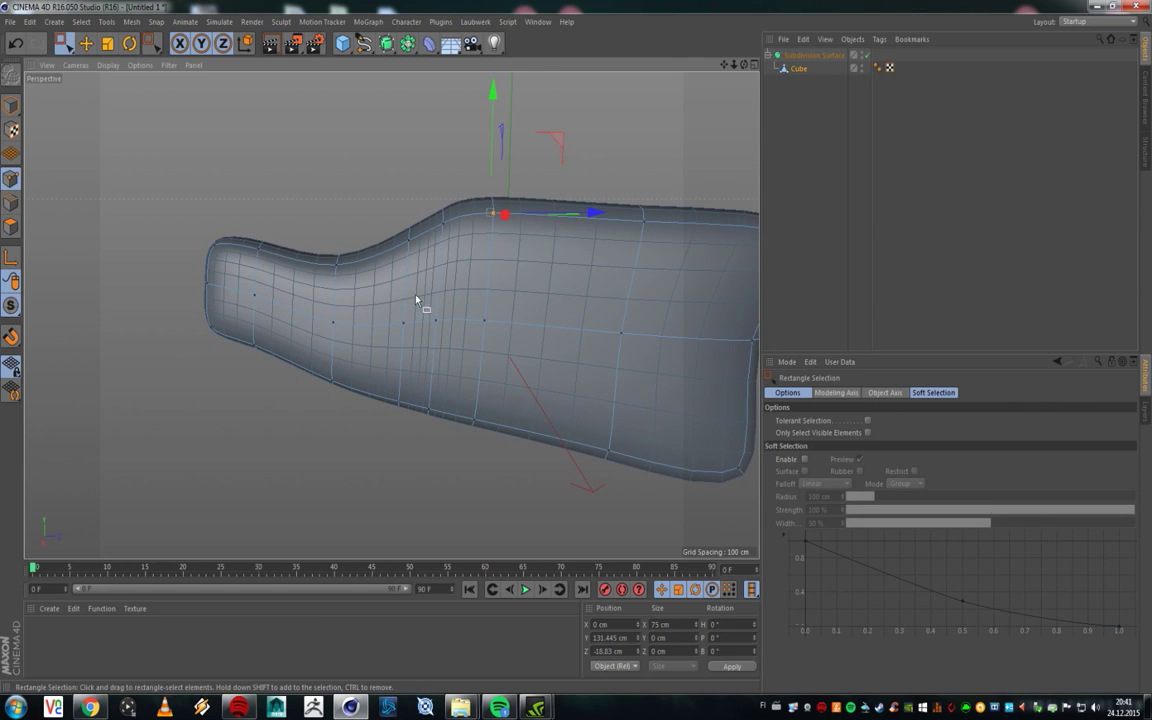
{"action": "middle_click", "coordinate": [417, 259]}
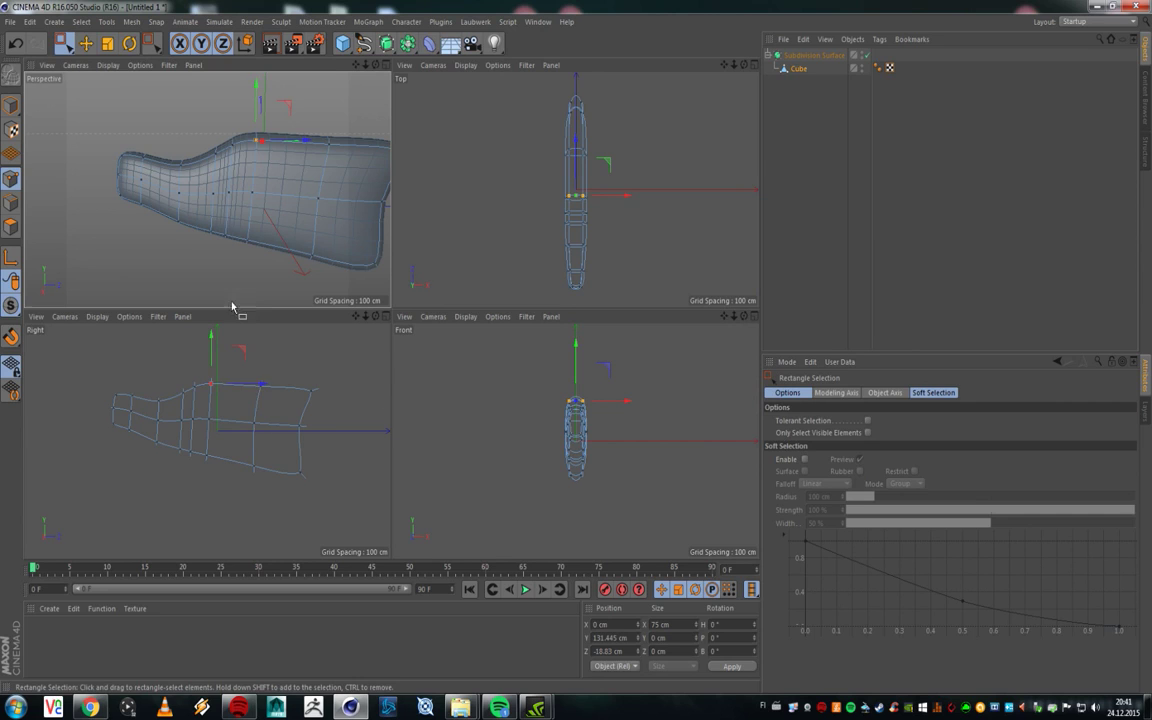
{"action": "middle_click", "coordinate": [196, 389]}
{"action": "scroll", "coordinate": [329, 252], "scroll_direction": "up", "scroll_amount": 5}
{"action": "scroll", "coordinate": [398, 171], "scroll_direction": "down", "scroll_amount": 2}
{"action": "left_click_drag", "start_coordinate": [398, 171], "coordinate": [358, 404]}
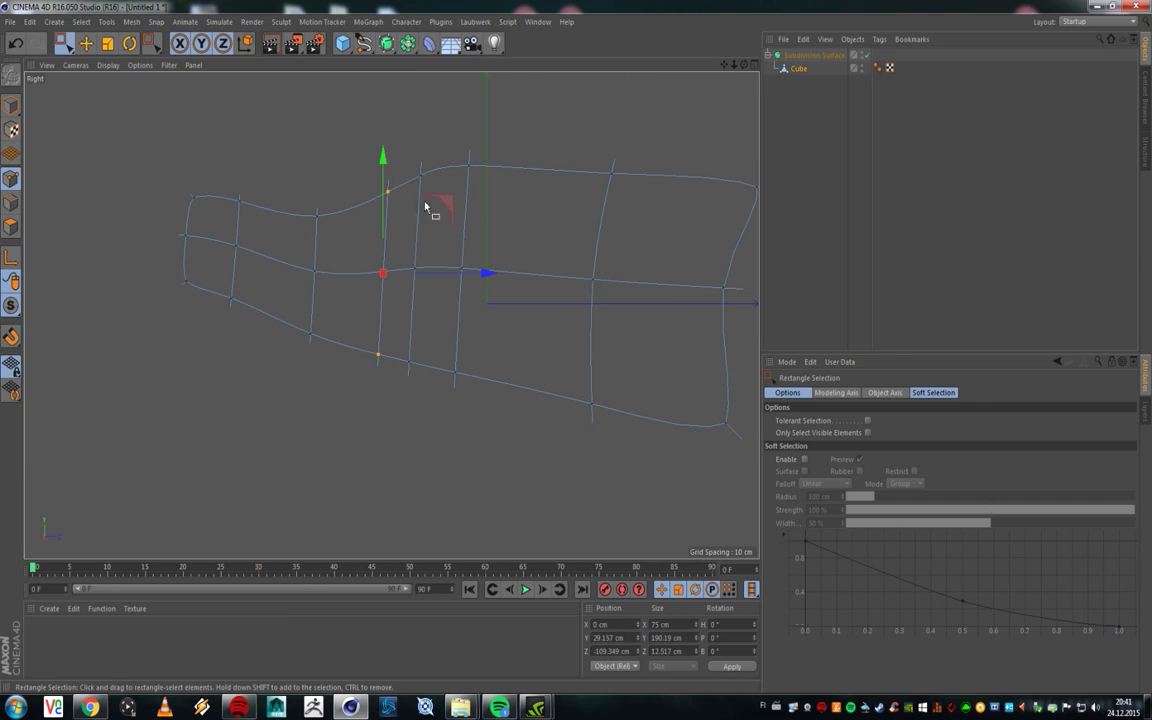
Step: Bring the two point columns at the shoulder closer together at about Z -99.53 cm and nudge them slightly down
{"action": "left_click_drag", "start_coordinate": [450, 205], "coordinate": [478, 212]}
{"action": "left_click_drag", "start_coordinate": [450, 141], "coordinate": [373, 375]}
{"action": "left_click_drag", "start_coordinate": [478, 205], "coordinate": [450, 190]}
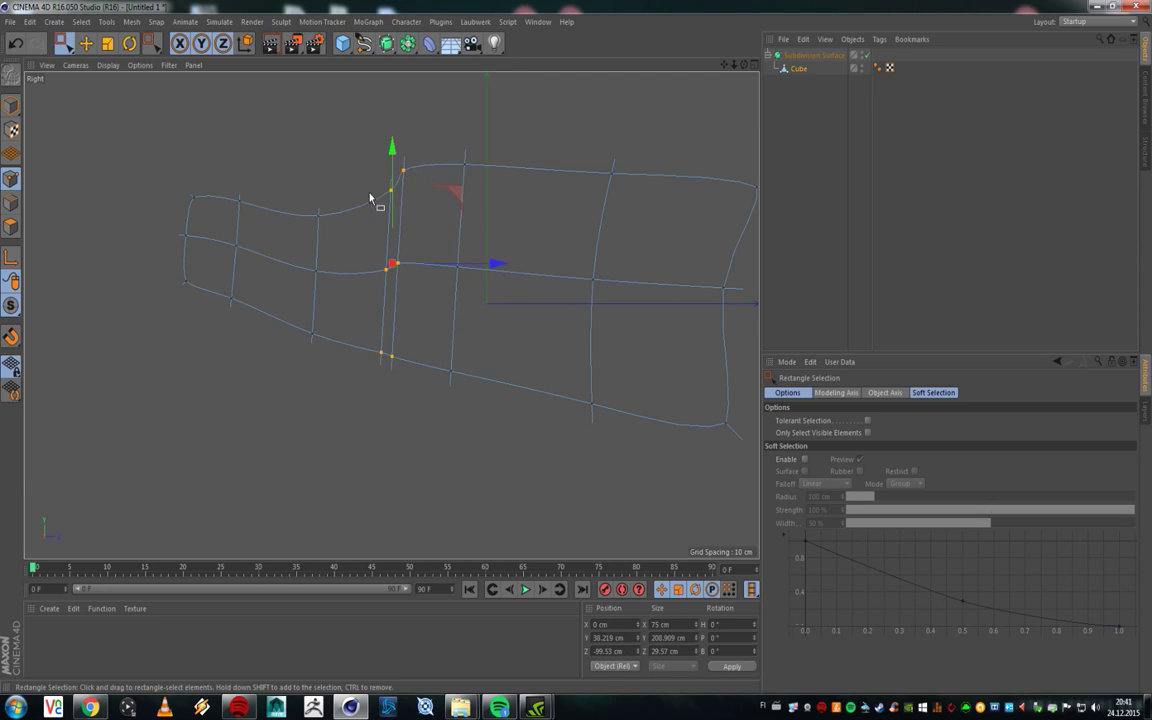
{"action": "left_click_drag", "start_coordinate": [392, 147], "coordinate": [393, 152]}
Step: Inspect the smoothed shoulder in the Perspective view with nothing selected, and reselect the Cube
{"action": "middle_click", "coordinate": [412, 164]}
{"action": "middle_click", "coordinate": [219, 155]}
{"action": "left_click", "coordinate": [688, 167]}
{"action": "left_click", "coordinate": [688, 167]}
{"action": "left_click_drag", "start_coordinate": [437, 230], "coordinate": [701, 77], "text": "alt"}
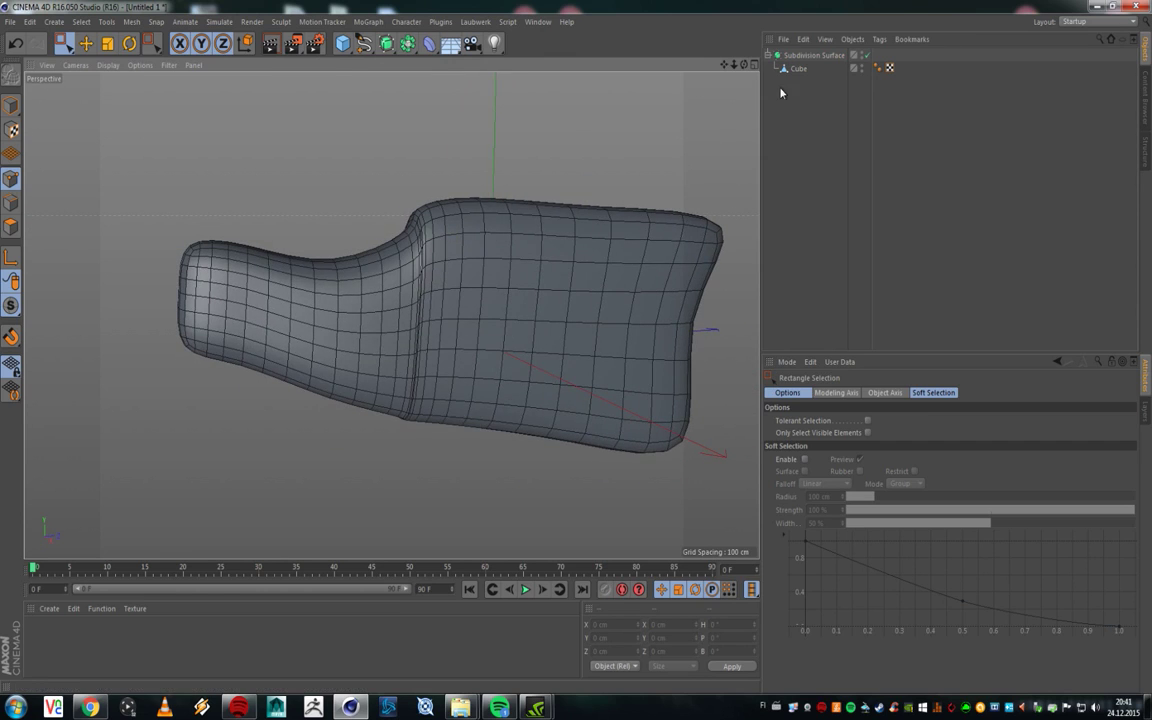
{"action": "left_click", "coordinate": [797, 68]}
{"action": "mouse_move", "coordinate": [442, 240]}
{"action": "left_mouse_down", "text": "alt"}
{"action": "mouse_move", "coordinate": [414, 234]}
{"action": "mouse_move", "coordinate": [419, 254]}
{"action": "mouse_move", "coordinate": [442, 260]}
{"action": "left_mouse_up", "text": "alt"}
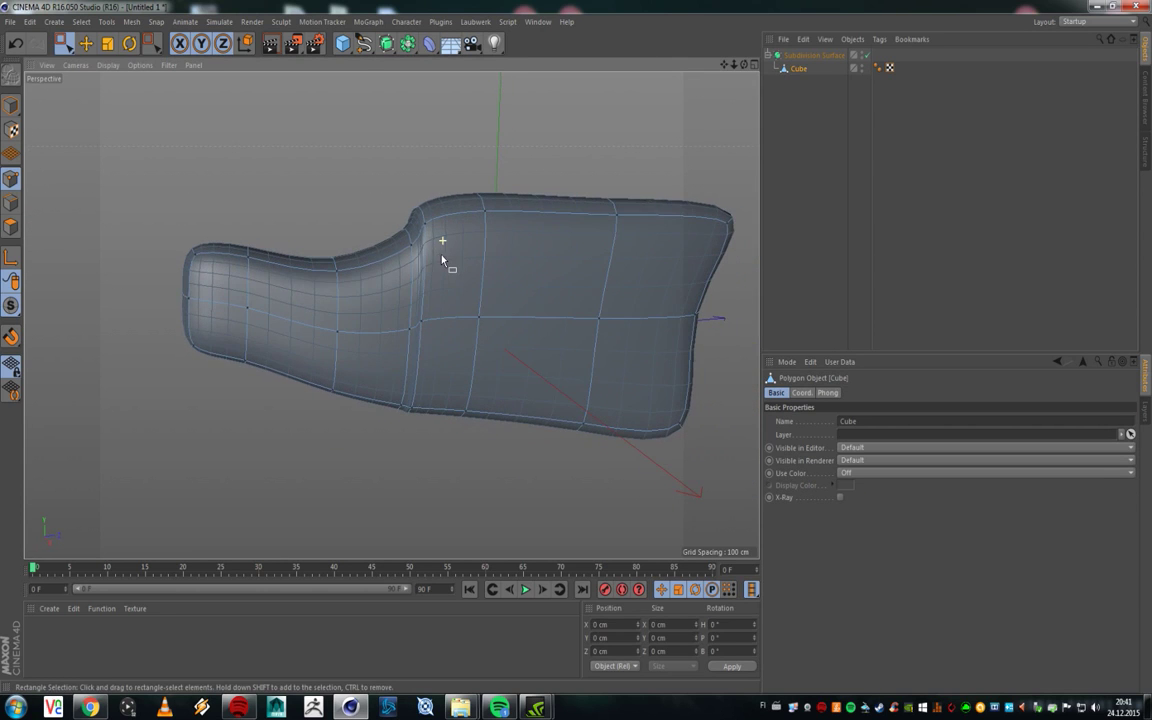
Step: Loop-select the points just in front of the shoulder and move them forward along Z to about -119.872 cm
{"action": "left_click", "coordinate": [106, 21]}
{"action": "mouse_move", "coordinate": [81, 21]}
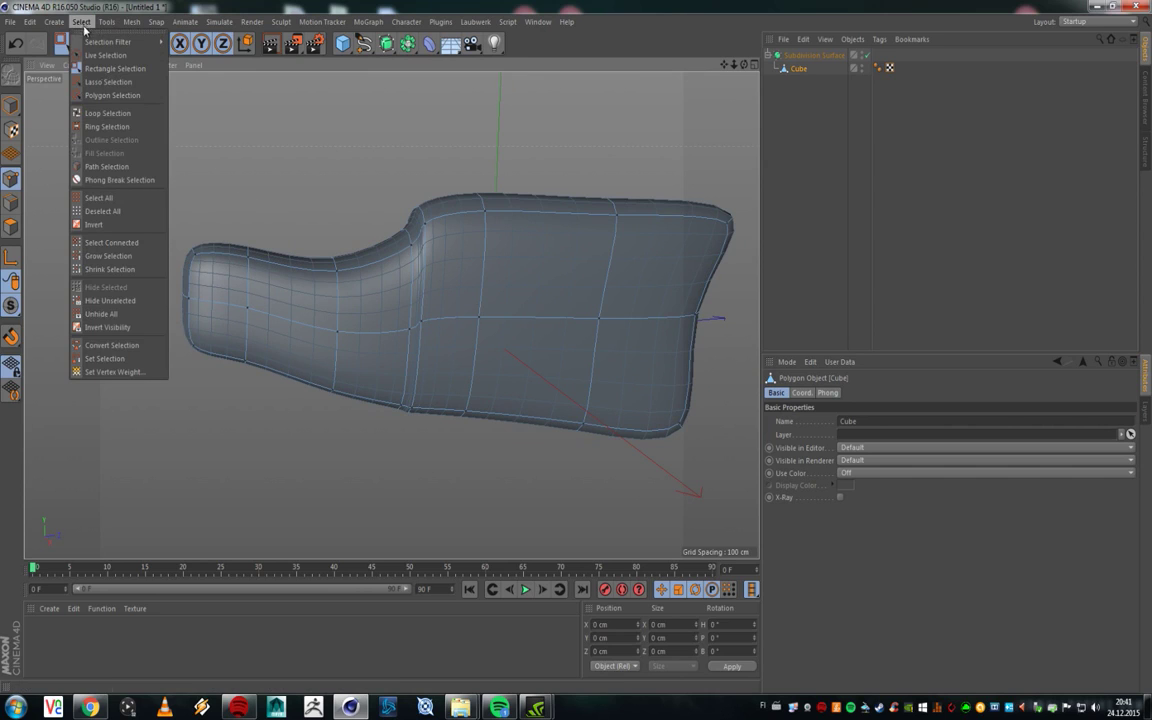
{"action": "left_click", "coordinate": [108, 113]}
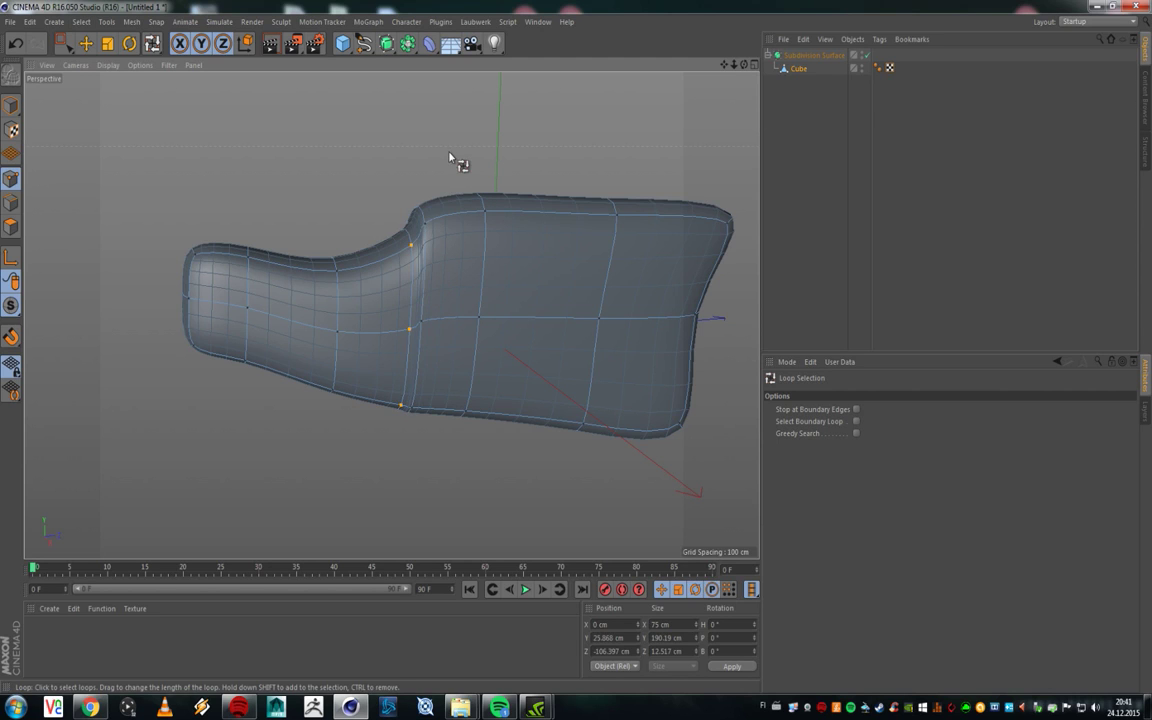
{"action": "key", "text": "e"}
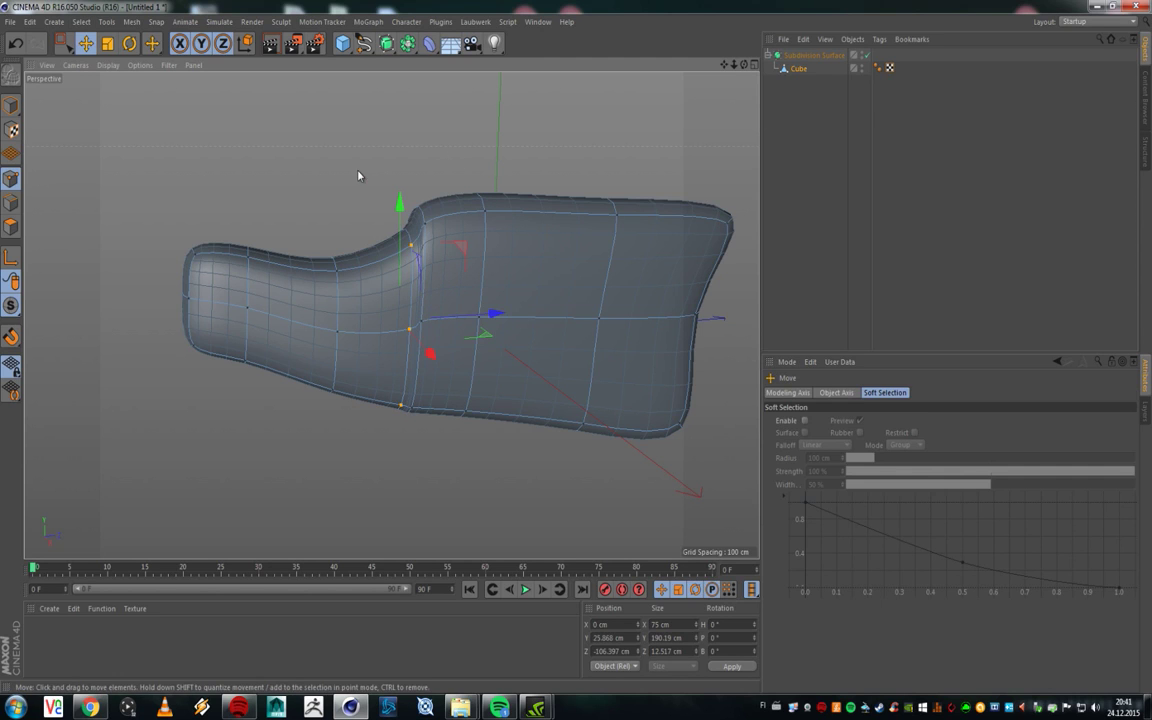
{"action": "left_click_drag", "start_coordinate": [504, 306], "coordinate": [375, 273]}
{"action": "left_click", "coordinate": [854, 136]}
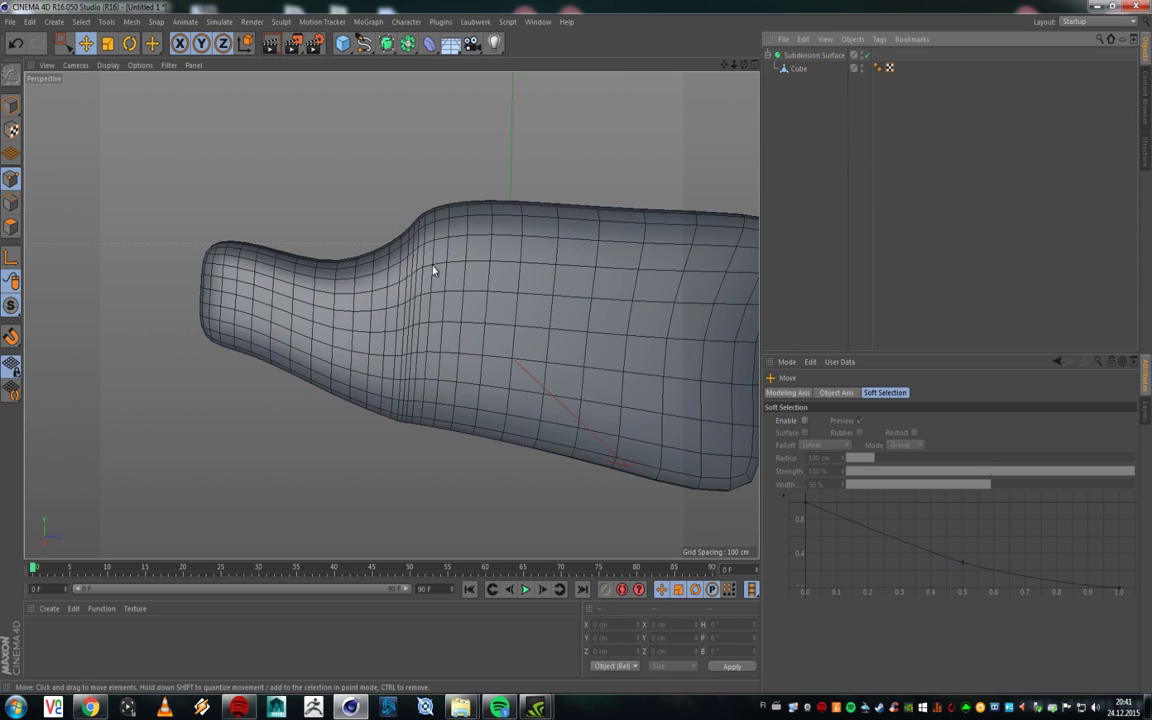
Step: Cut three closely spaced edge loops around the neck at its dip with the Knife in Loop mode
{"action": "scroll", "coordinate": [450, 280], "scroll_direction": "down", "scroll_amount": 3}
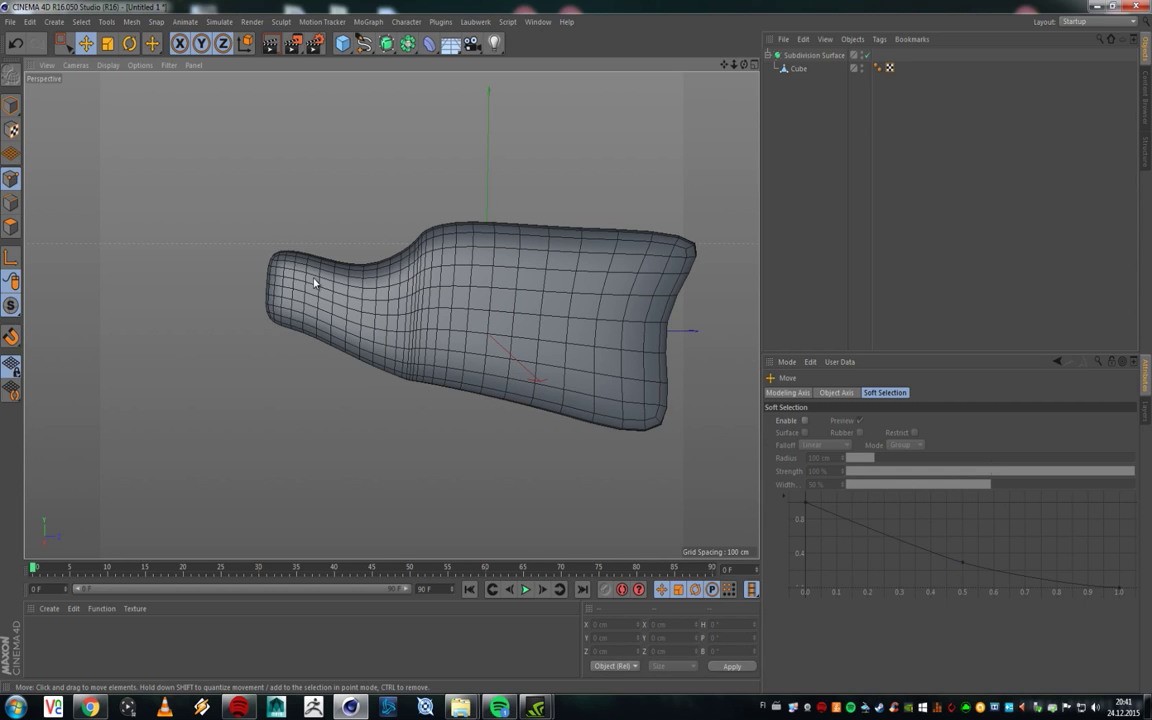
{"action": "scroll", "coordinate": [314, 284], "scroll_direction": "up", "scroll_amount": 3}
{"action": "left_click", "coordinate": [390, 308]}
{"action": "left_click_drag", "start_coordinate": [390, 308], "coordinate": [378, 279], "text": "alt"}
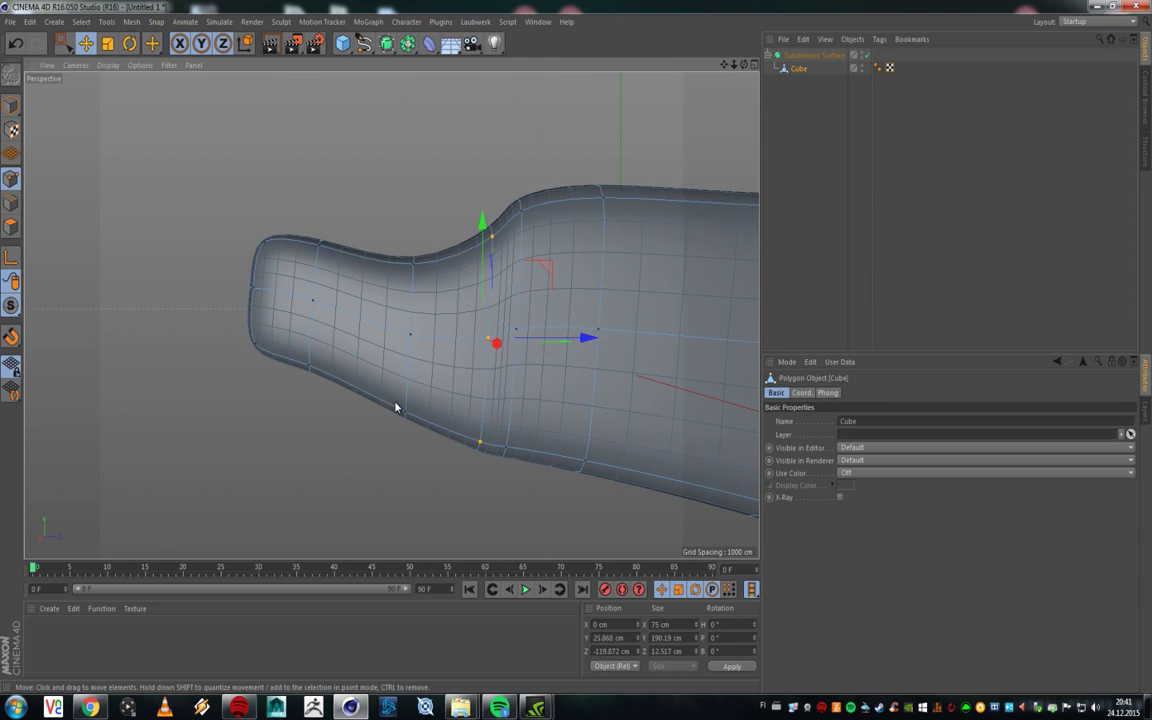
{"action": "scroll", "coordinate": [351, 274], "scroll_direction": "up", "scroll_amount": 5}
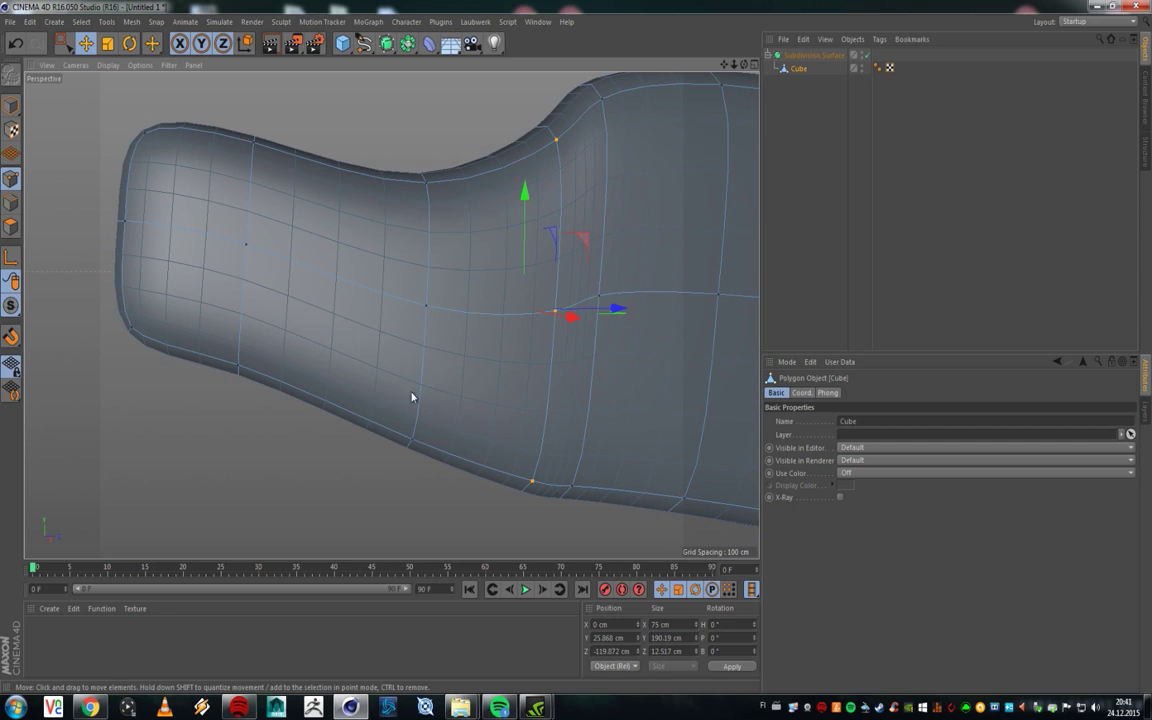
{"action": "left_click_drag", "start_coordinate": [455, 298], "coordinate": [436, 300], "text": "alt"}
{"action": "left_click_drag", "start_coordinate": [358, 285], "coordinate": [362, 298], "text": "alt"}
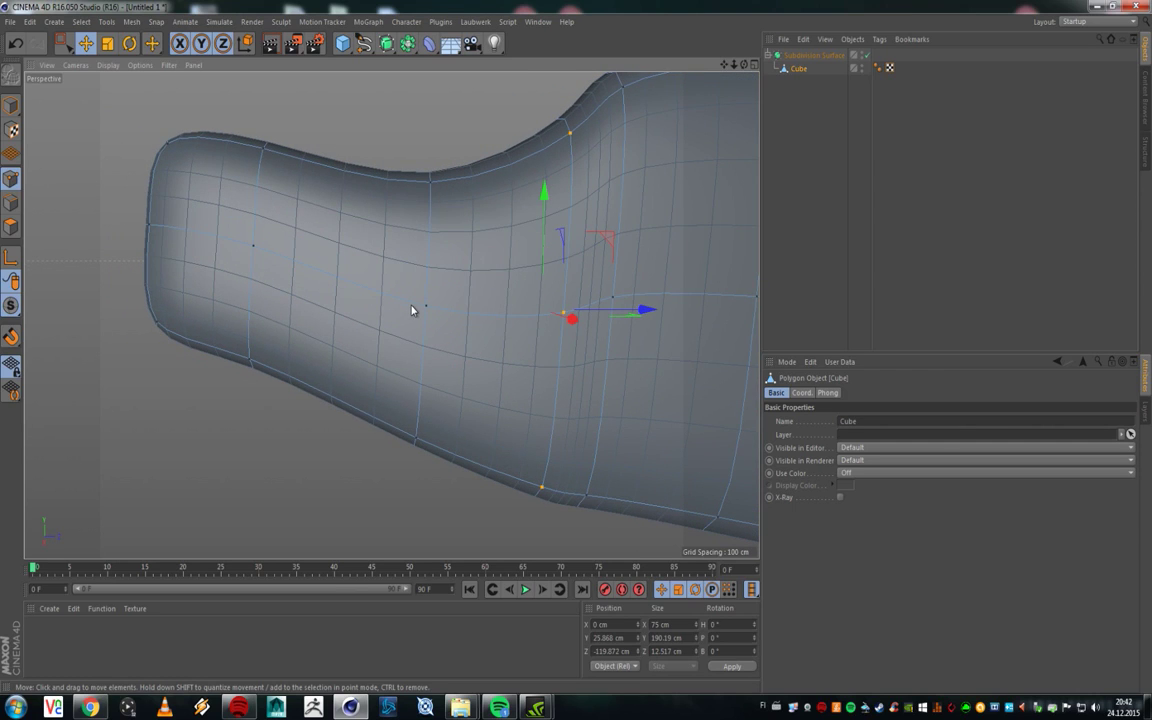
{"action": "key", "text": "k"}
{"action": "key", "text": "l"}
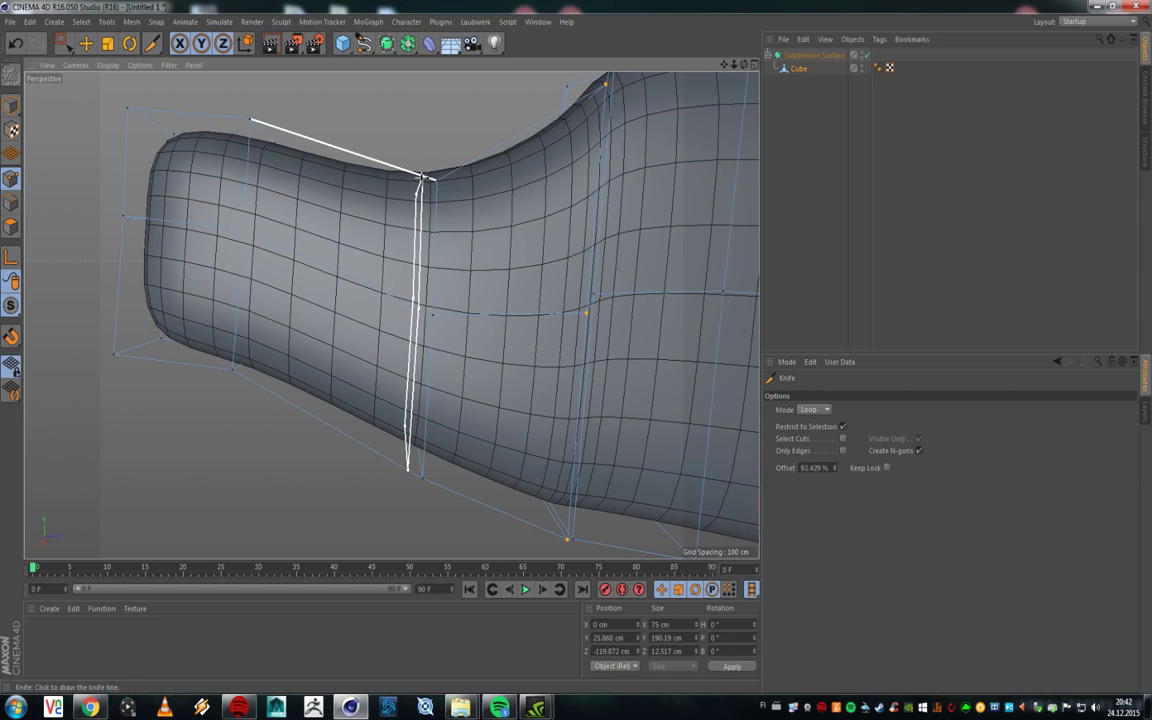
{"action": "left_click", "coordinate": [421, 176]}
{"action": "left_click", "coordinate": [408, 174]}
{"action": "left_click", "coordinate": [388, 168]}
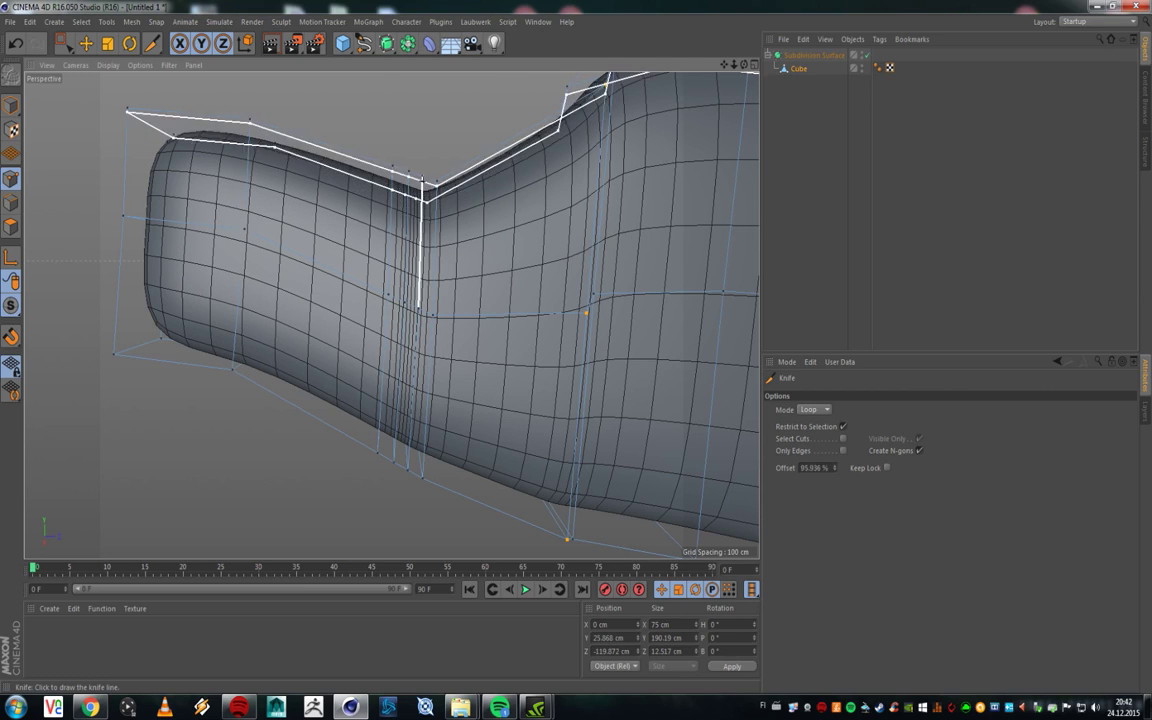
Step: Switch to Polygon mode and loop-select the narrow ring of polygons at the neck's dip
{"action": "left_click", "coordinate": [797, 69]}
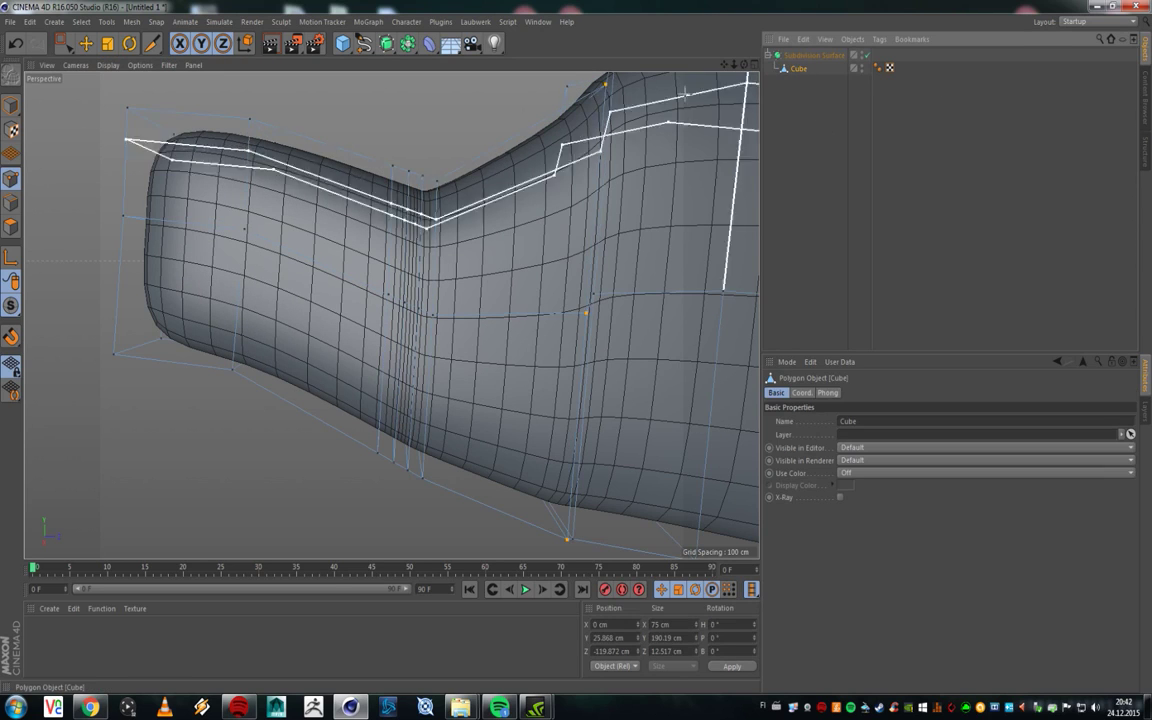
{"action": "left_click", "coordinate": [11, 228]}
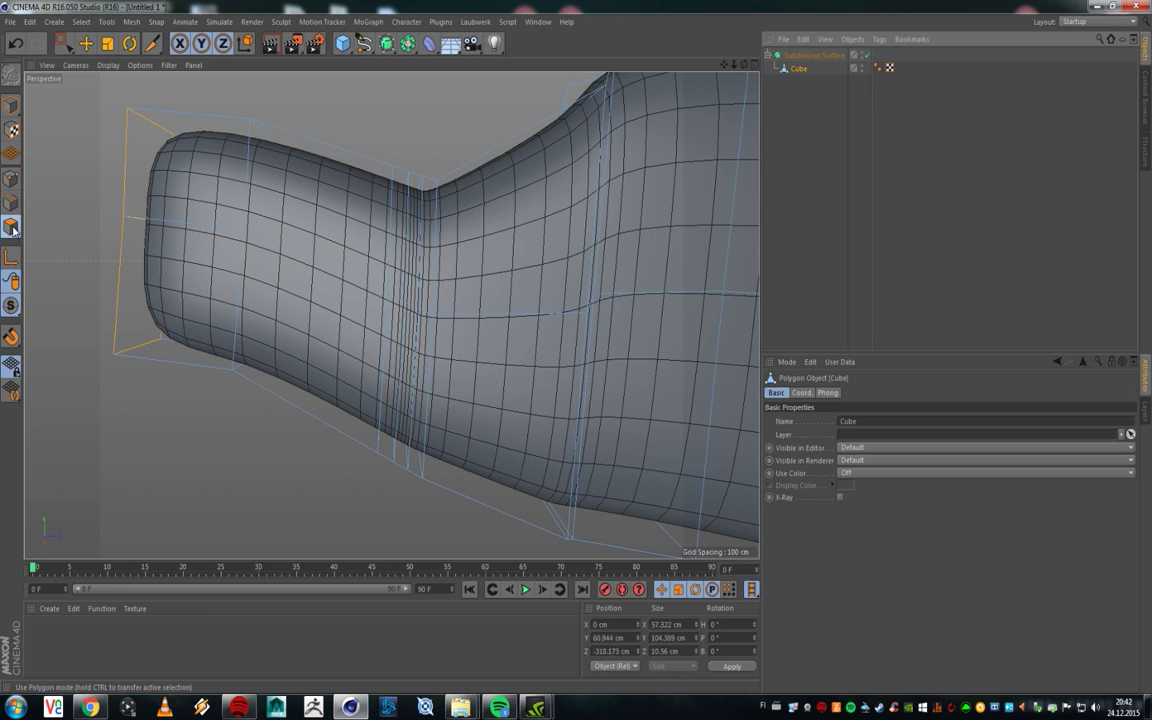
{"action": "left_click", "coordinate": [87, 44]}
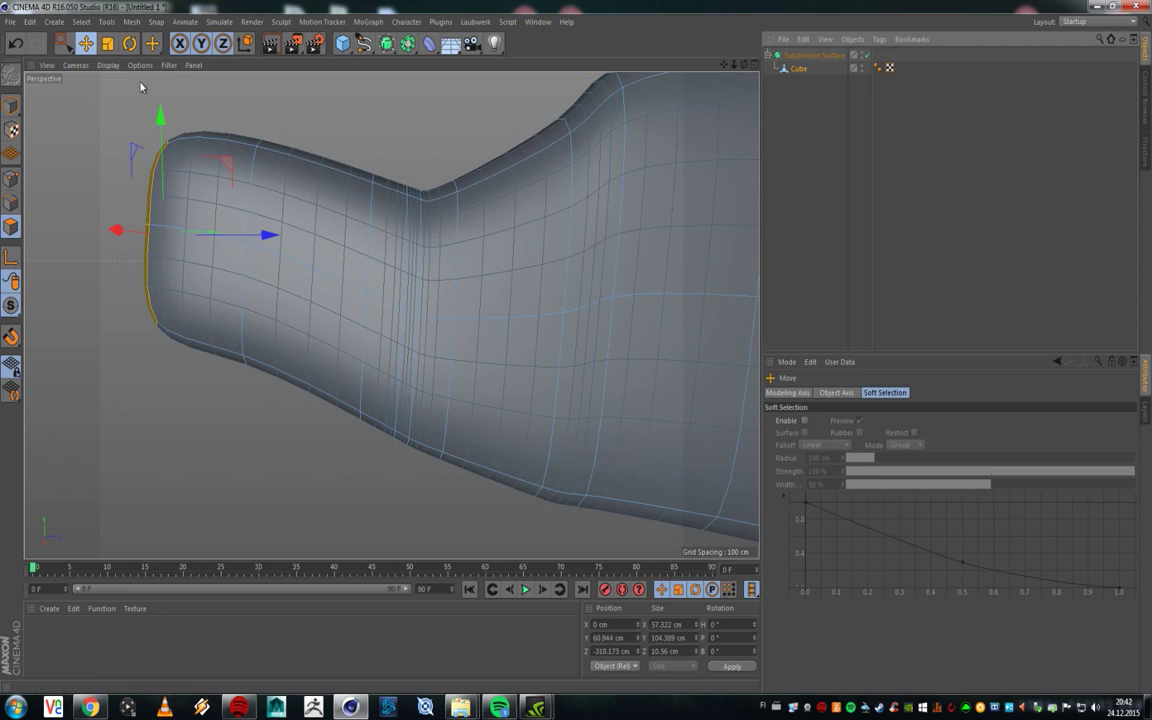
{"action": "mouse_move", "coordinate": [417, 208]}
{"action": "left_mouse_down", "text": "alt"}
{"action": "mouse_move", "coordinate": [398, 305]}
{"action": "mouse_move", "coordinate": [422, 221]}
{"action": "left_mouse_up", "text": "alt"}
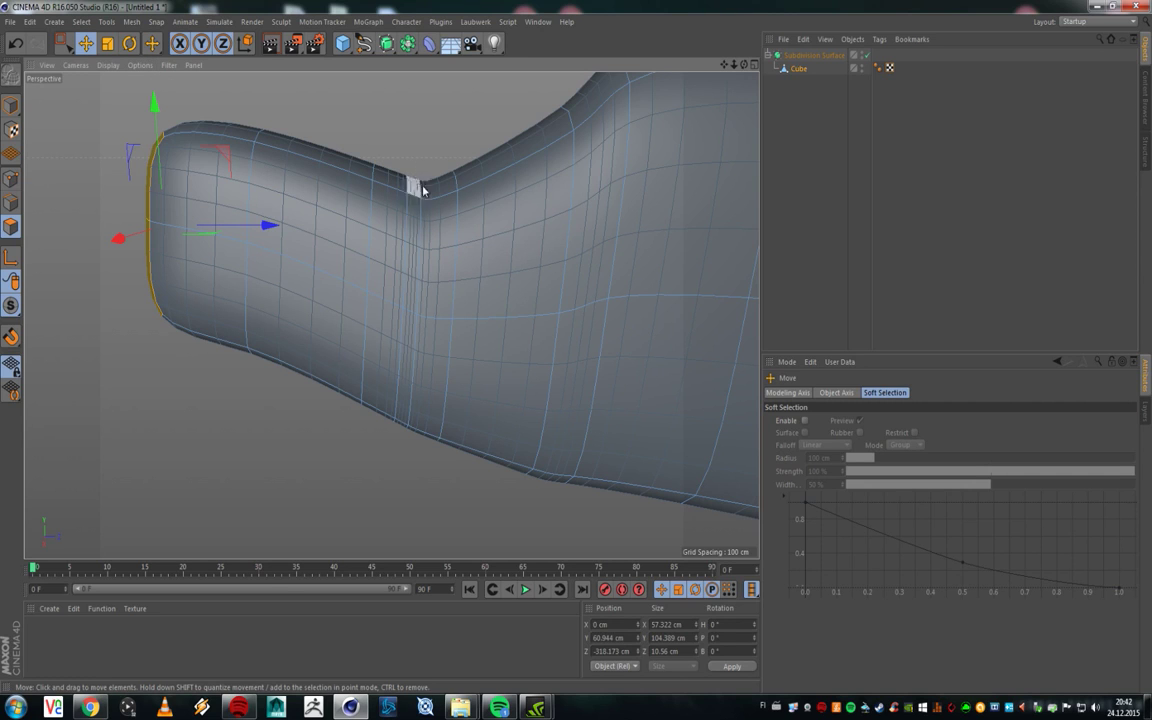
{"action": "key", "text": "u"}
{"action": "key", "text": "l"}
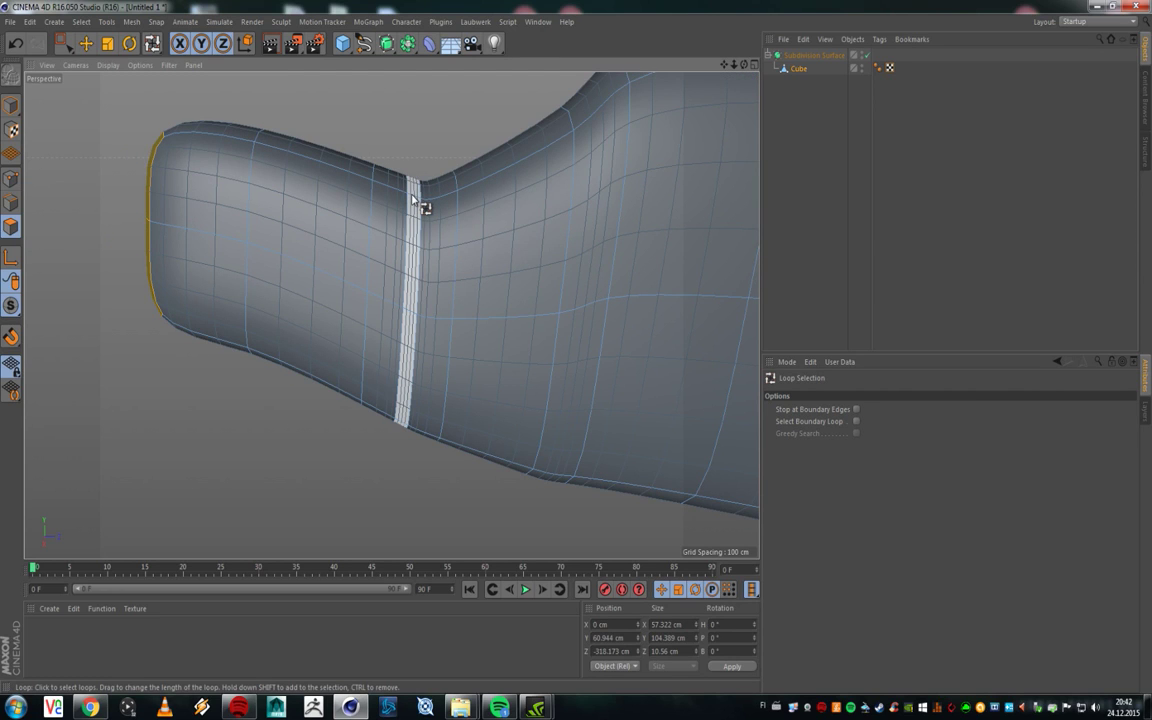
{"action": "left_click", "coordinate": [413, 200]}
Step: Try scaling the selected ring down to about 55.615 × 94.83 × 9.861 cm to pinch the neck, and undo it
{"action": "key", "text": "t"}
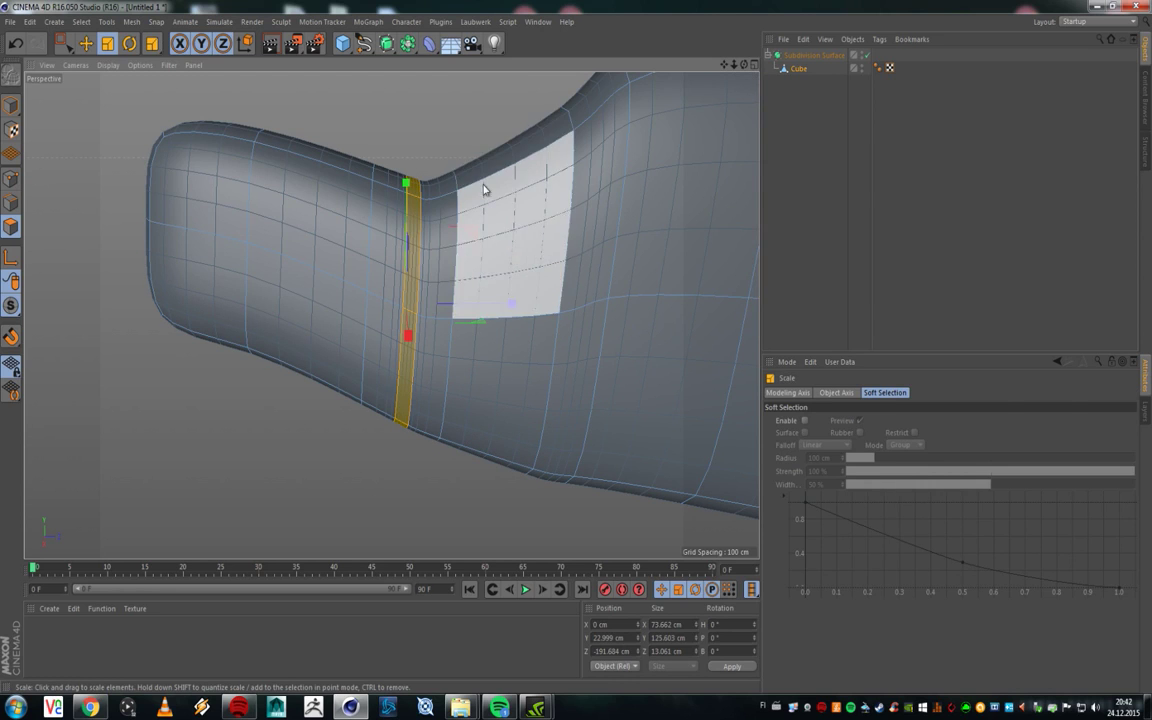
{"action": "left_click_drag", "start_coordinate": [451, 209], "coordinate": [491, 183], "text": "alt"}
{"action": "left_click_drag", "start_coordinate": [622, 85], "coordinate": [548, 165]}
{"action": "scroll", "coordinate": [290, 219], "scroll_direction": "up", "scroll_amount": 3}
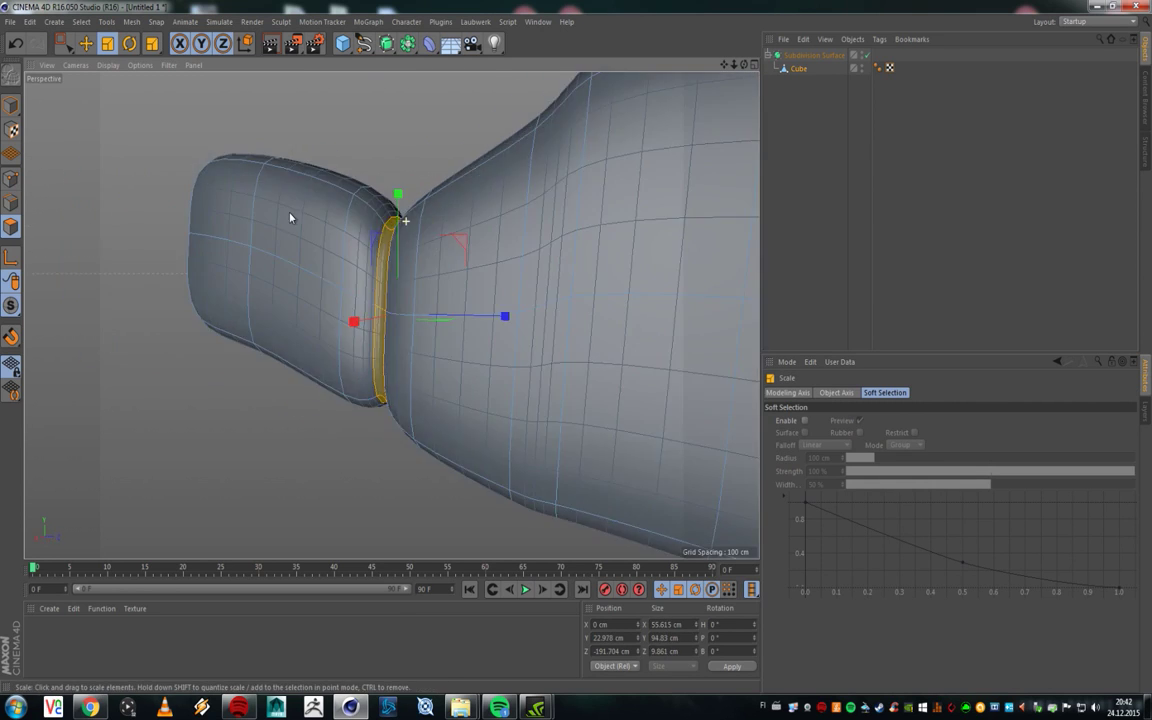
{"action": "scroll", "coordinate": [346, 229], "scroll_direction": "up", "scroll_amount": 2}
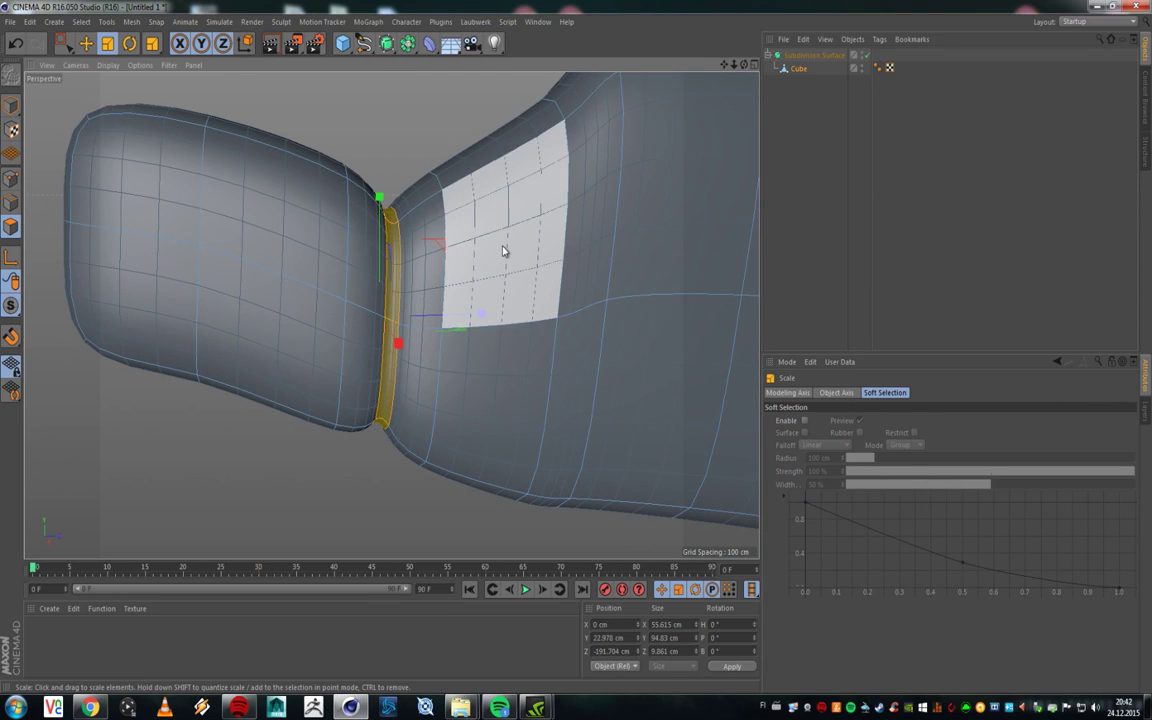
{"action": "left_click_drag", "start_coordinate": [442, 95], "coordinate": [463, 160]}
{"action": "key", "text": "ctrl+z"}
{"action": "key", "text": "ctrl+z"}
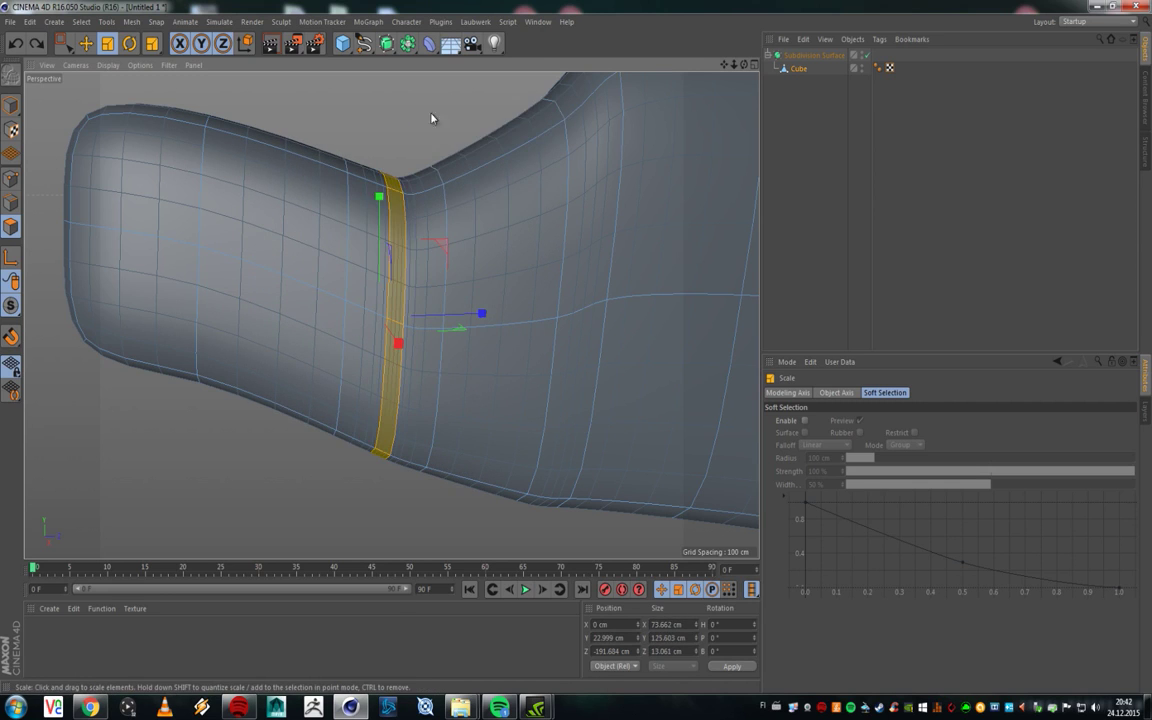
Step: Try Extrude Inner on the neck's polygon ring with an offset of about 1.2 cm, and undo back past the selection
{"action": "right_click", "coordinate": [389, 183]}
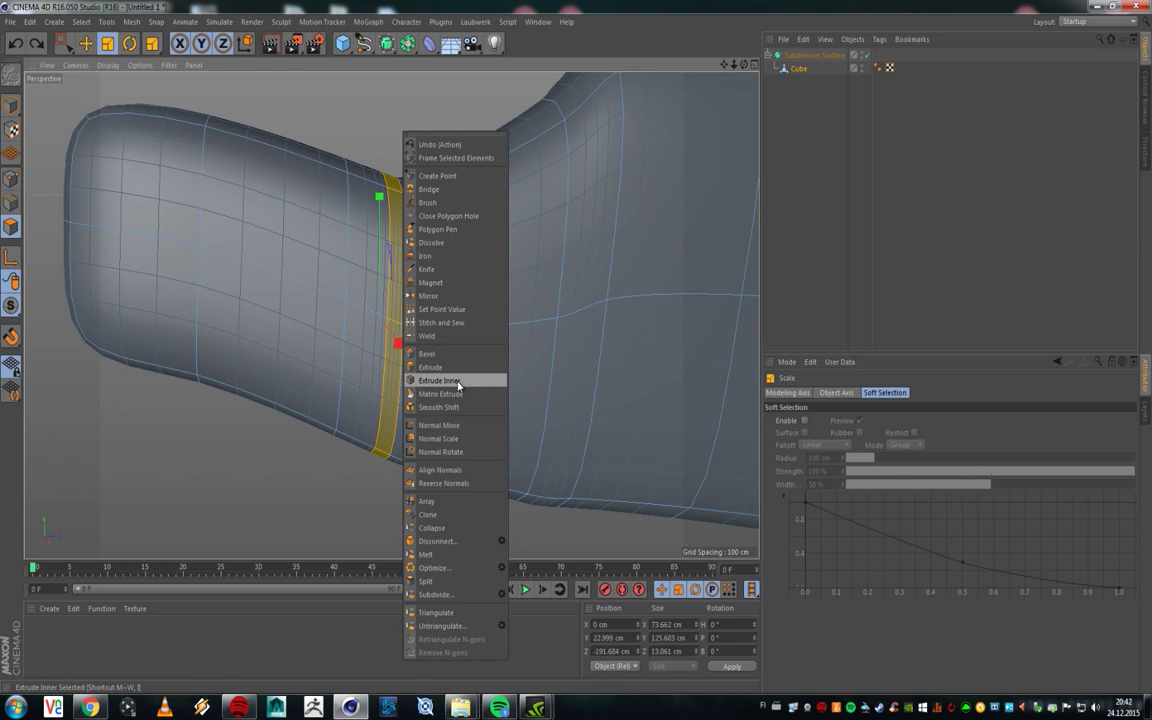
{"action": "left_click", "coordinate": [440, 381]}
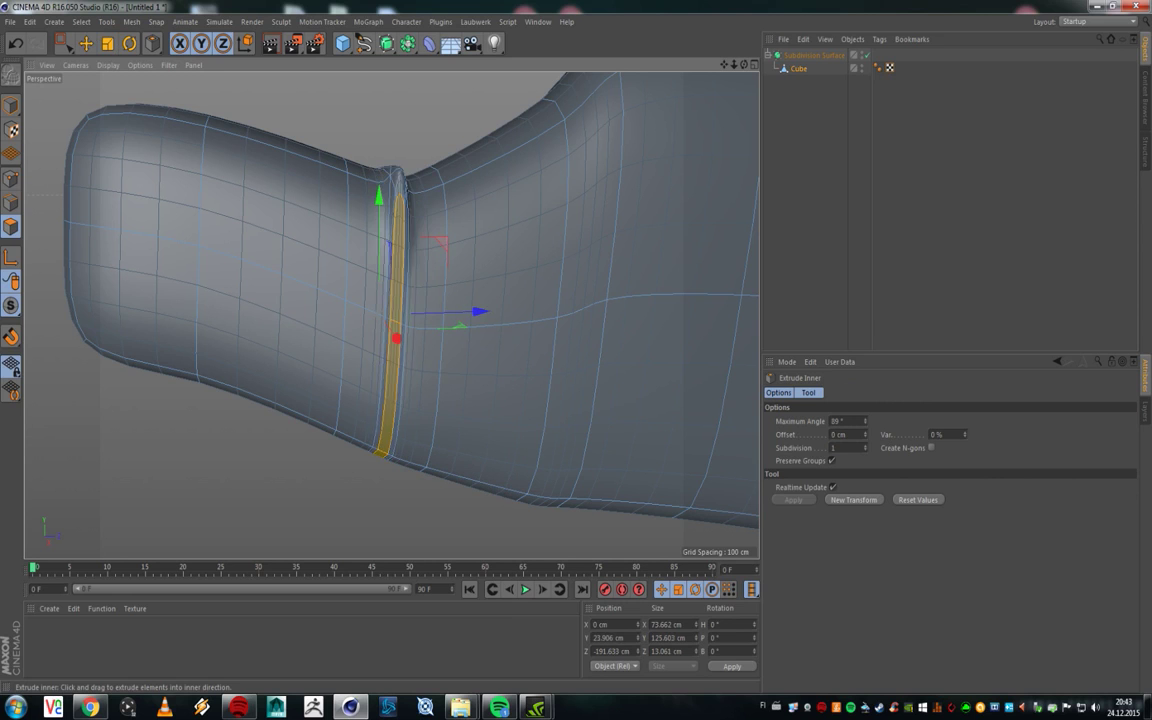
{"action": "left_click_drag", "start_coordinate": [410, 185], "coordinate": [361, 314], "text": "alt"}
{"action": "left_click_drag", "start_coordinate": [427, 226], "coordinate": [432, 165], "text": "alt"}
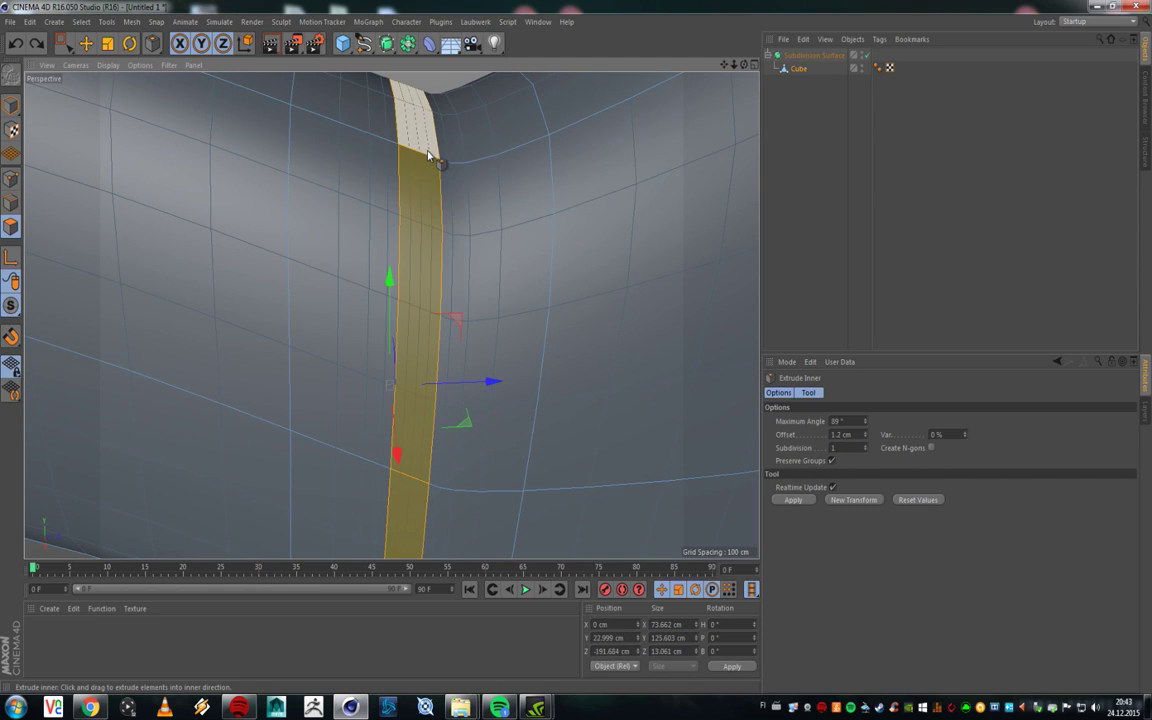
{"action": "right_click", "coordinate": [428, 155]}
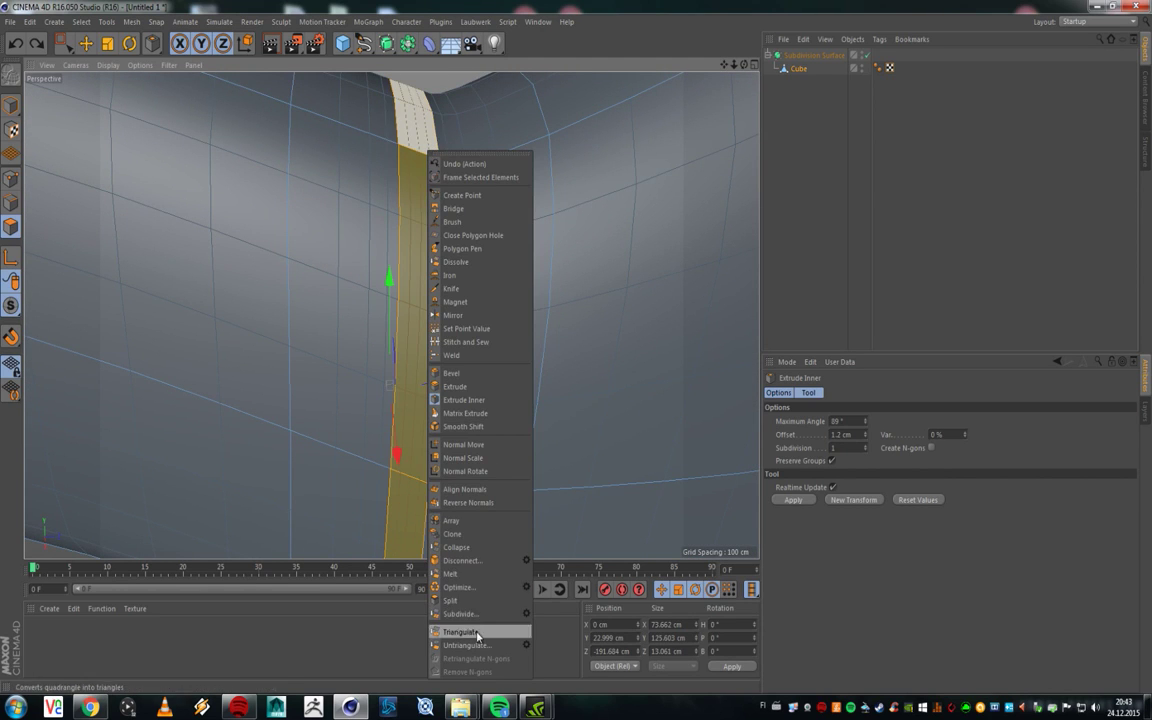
{"action": "left_click", "coordinate": [461, 575]}
{"action": "key", "text": "ctrl+z"}
{"action": "right_click", "coordinate": [416, 163]}
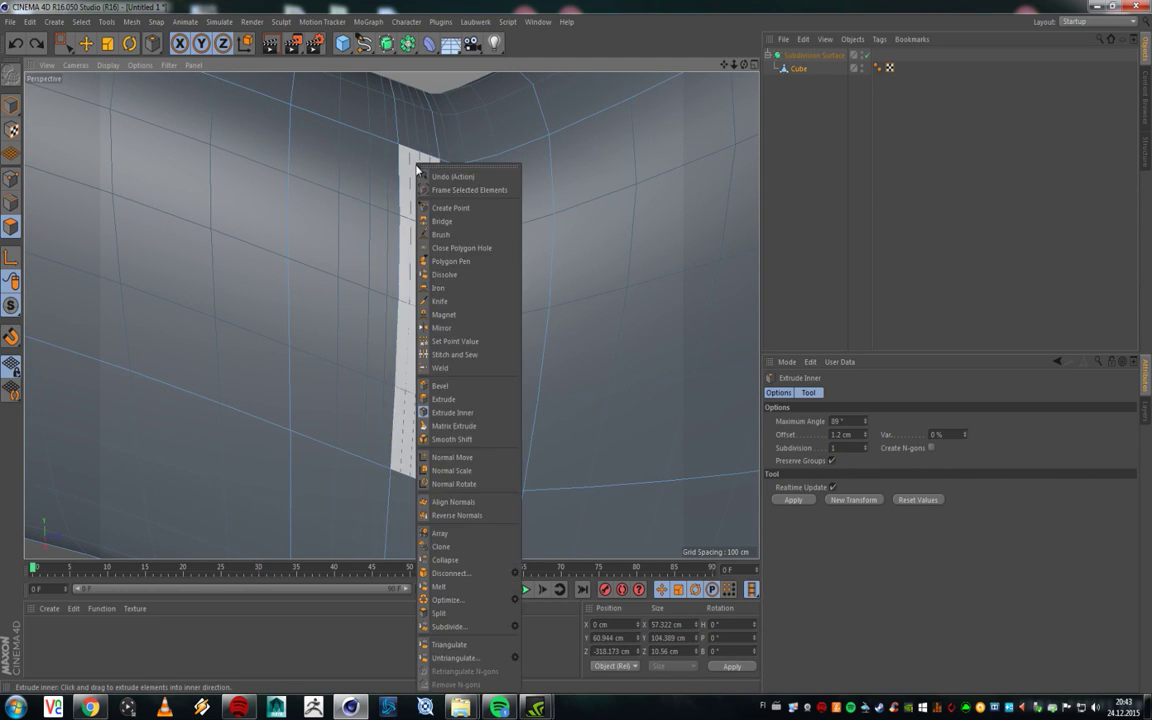
{"action": "left_click", "coordinate": [402, 137]}
Step: Loop-select the narrow polygon ring around the neck again
{"action": "scroll", "coordinate": [407, 204], "scroll_direction": "down", "scroll_amount": 5}
{"action": "left_click", "coordinate": [400, 117]}
{"action": "key", "text": "u"}
{"action": "key", "text": "l"}
{"action": "left_click", "coordinate": [412, 188]}
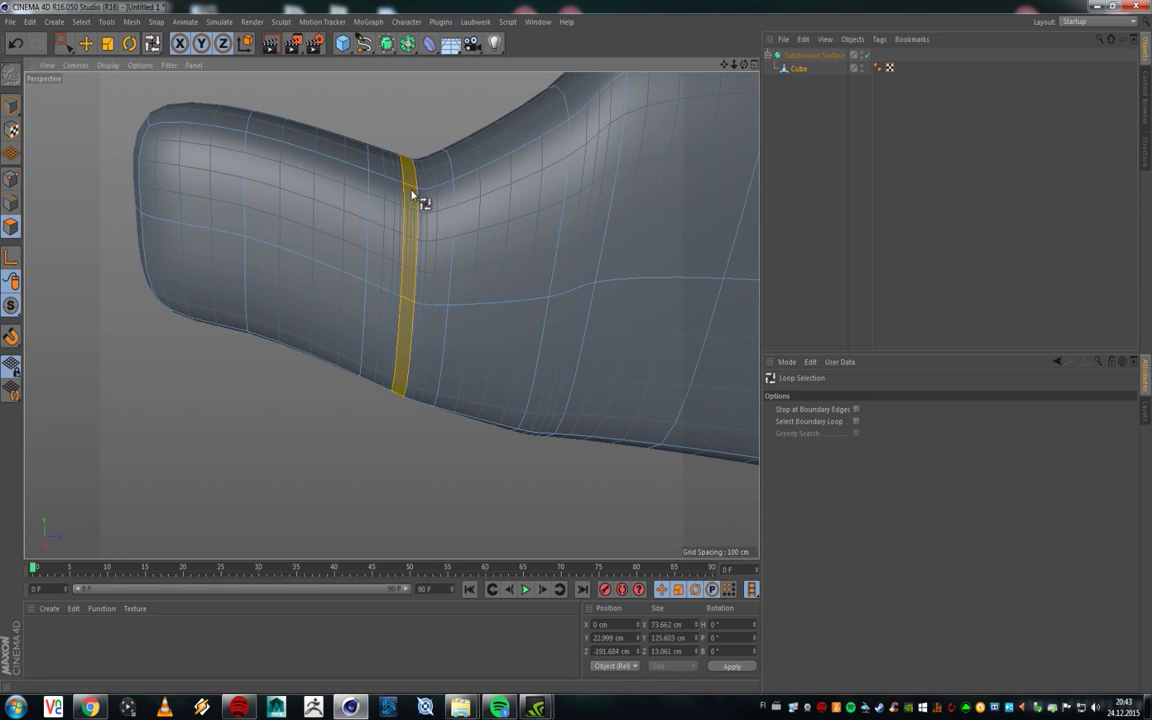
Step: Try moving the selected polygon ring, and undo the move
{"action": "key", "text": "e"}
{"action": "left_click_drag", "start_coordinate": [478, 218], "coordinate": [435, 272]}
{"action": "key", "text": "ctrl+z"}
Step: Extrude the selected polygon ring inward with an offset of about -10.6 cm to form a groove around the neck
{"action": "scroll", "coordinate": [424, 147], "scroll_direction": "up", "scroll_amount": 3}
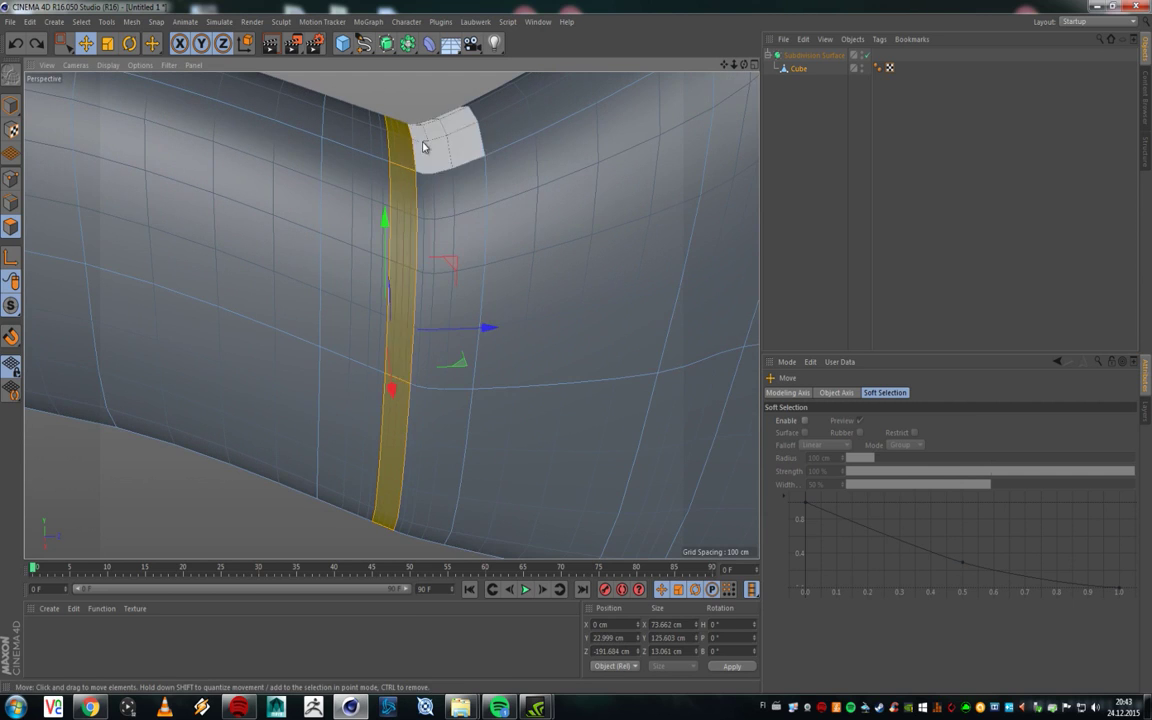
{"action": "right_click", "coordinate": [407, 177]}
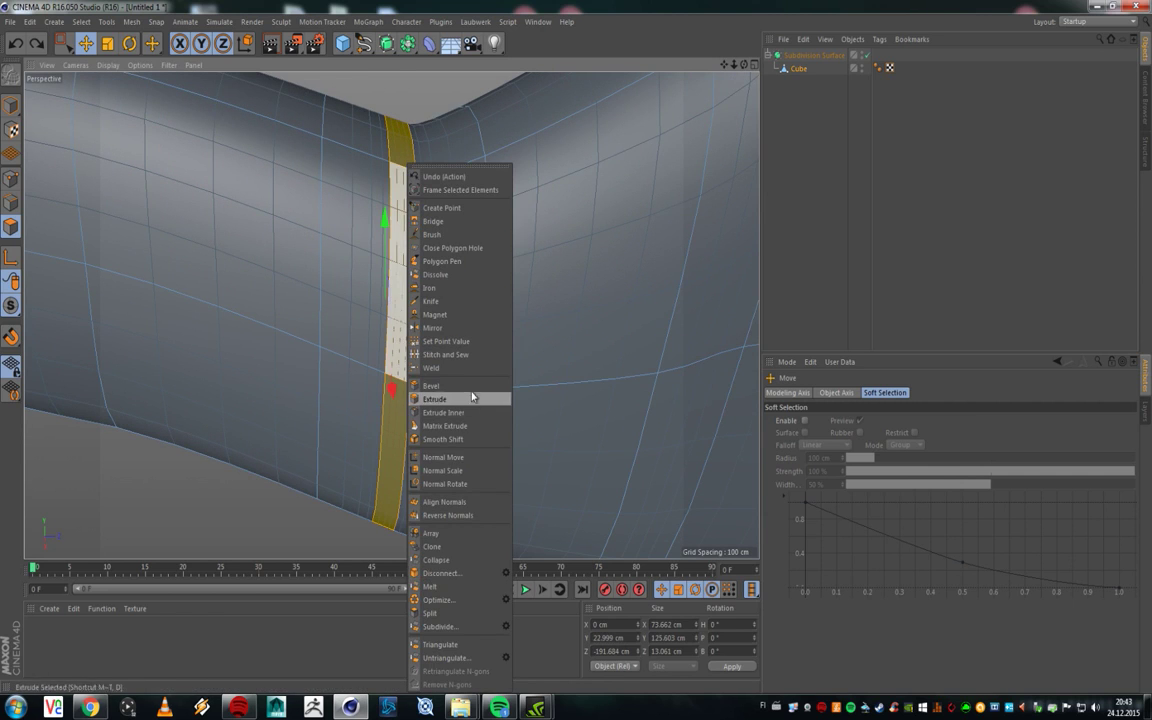
{"action": "left_click", "coordinate": [434, 399]}
{"action": "left_click_drag", "start_coordinate": [390, 257], "coordinate": [393, 328]}
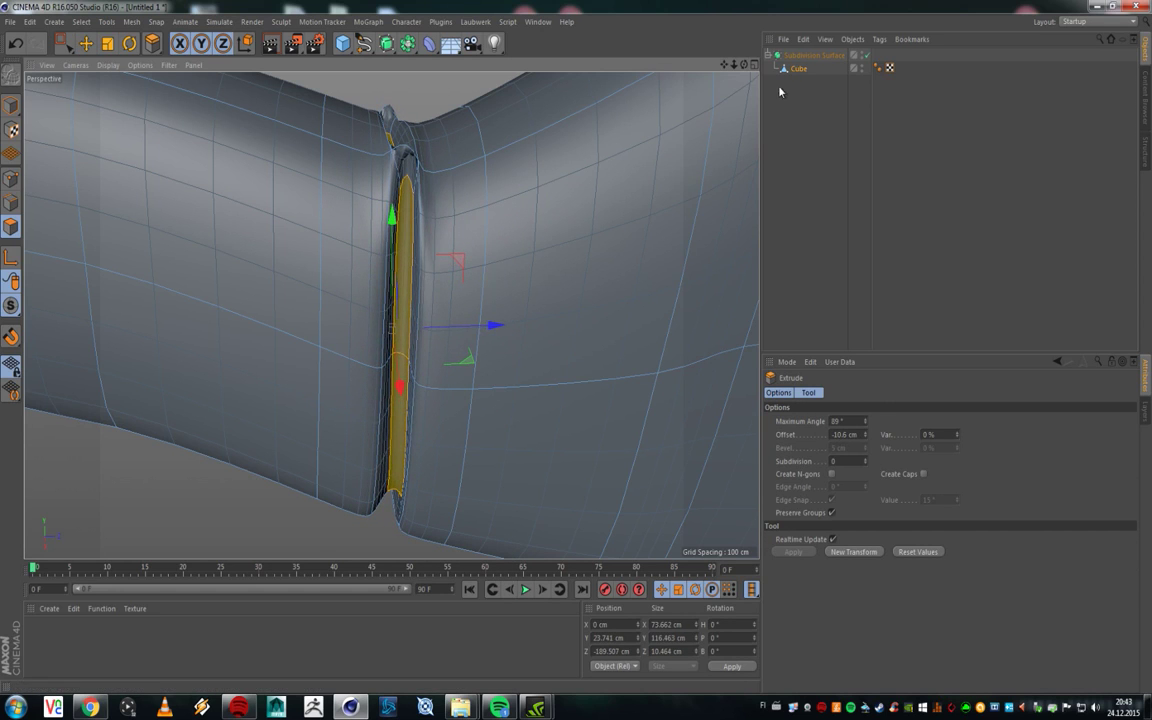
Step: Inspect the groove around the neck with the Subdivision Surface turned off and on
{"action": "left_click", "coordinate": [866, 55]}
{"action": "left_click_drag", "start_coordinate": [470, 80], "coordinate": [430, 145], "text": "alt"}
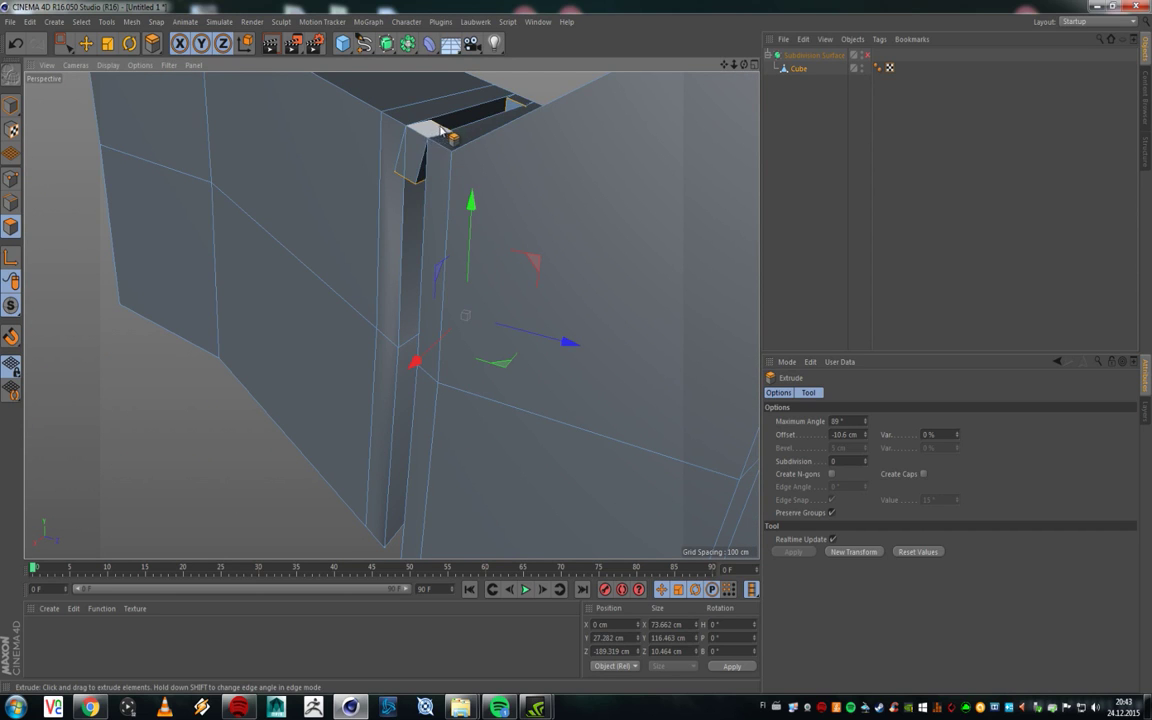
{"action": "left_click_drag", "start_coordinate": [397, 215], "coordinate": [389, 366], "text": "alt"}
{"action": "key", "text": "q"}
{"action": "left_click_drag", "start_coordinate": [424, 176], "coordinate": [386, 260], "text": "alt"}
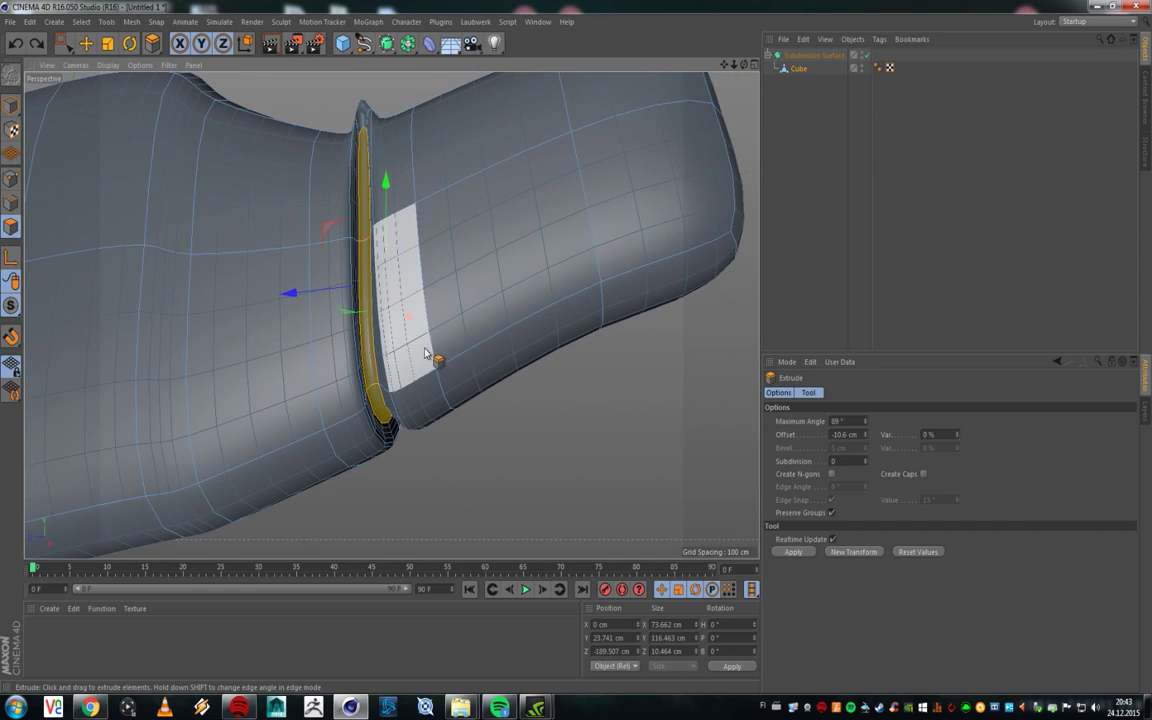
{"action": "left_click_drag", "start_coordinate": [384, 172], "coordinate": [373, 214], "text": "alt"}
Step: Reselect the Cube and turn off the Subdivision Surface to work on the neck without the groove
{"action": "scroll", "coordinate": [378, 257], "scroll_direction": "up", "scroll_amount": 3}
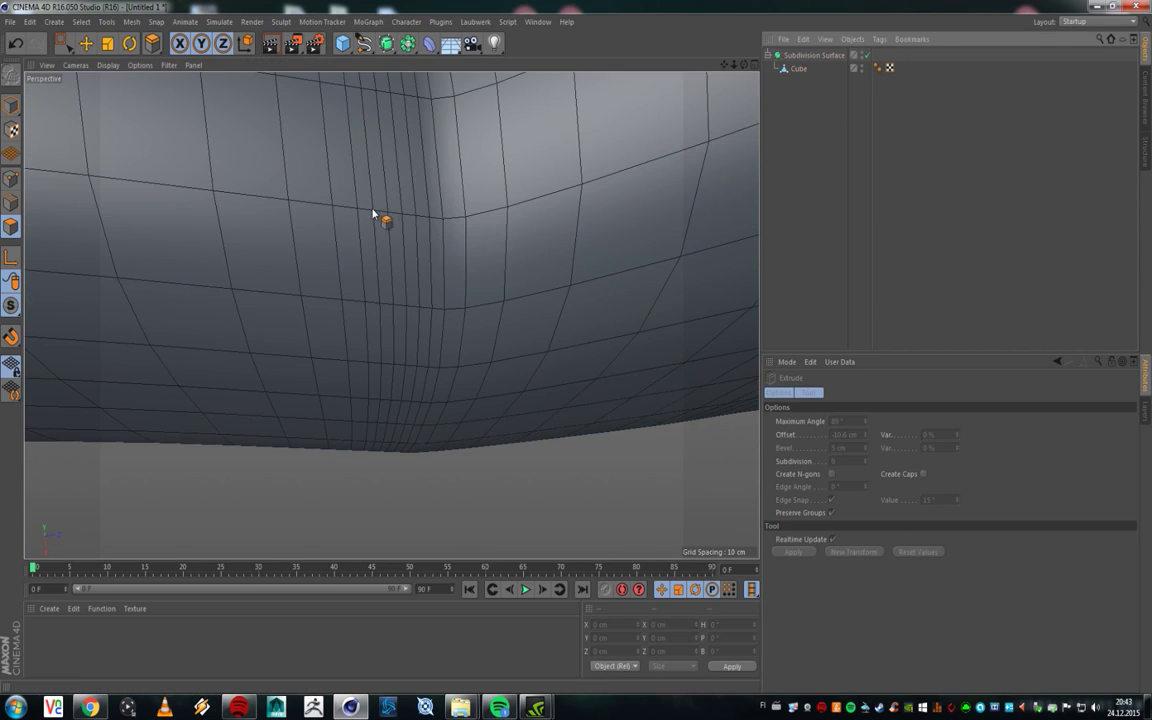
{"action": "left_click", "coordinate": [796, 68]}
{"action": "key", "text": "q"}
{"action": "left_click_drag", "start_coordinate": [730, 116], "coordinate": [400, 150], "text": "alt"}
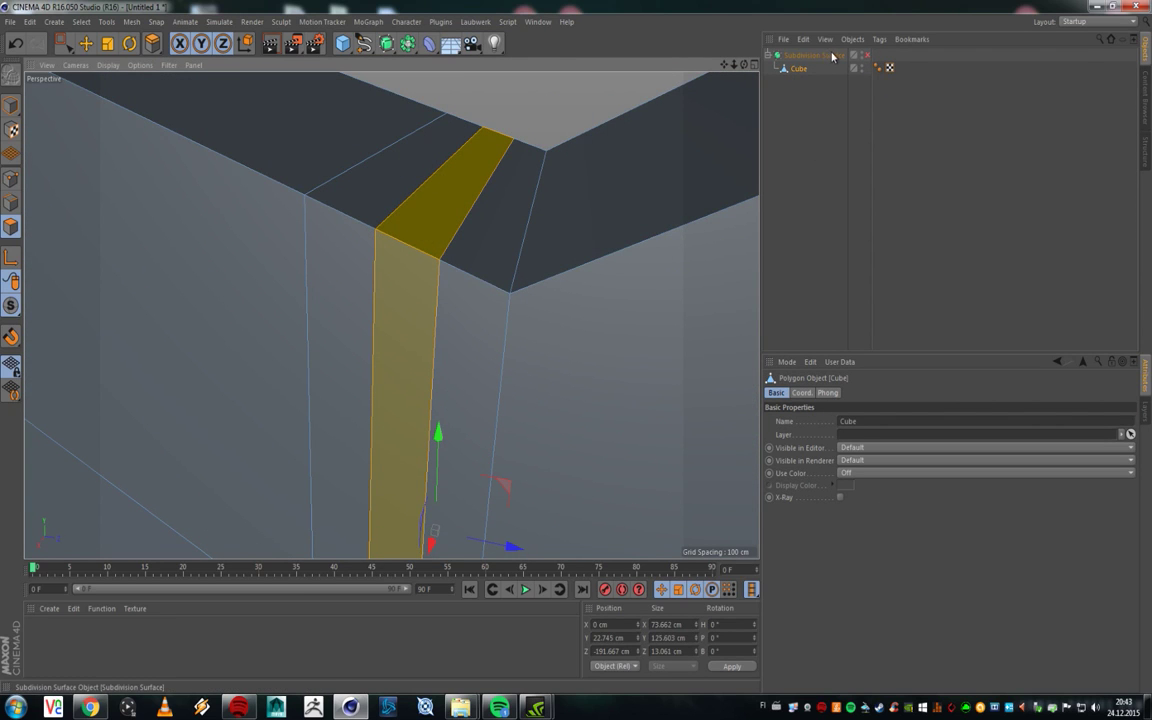
Step: Try moving the short corner edge of the neck's narrow ring in edge mode, and undo the edit
{"action": "left_click", "coordinate": [11, 204]}
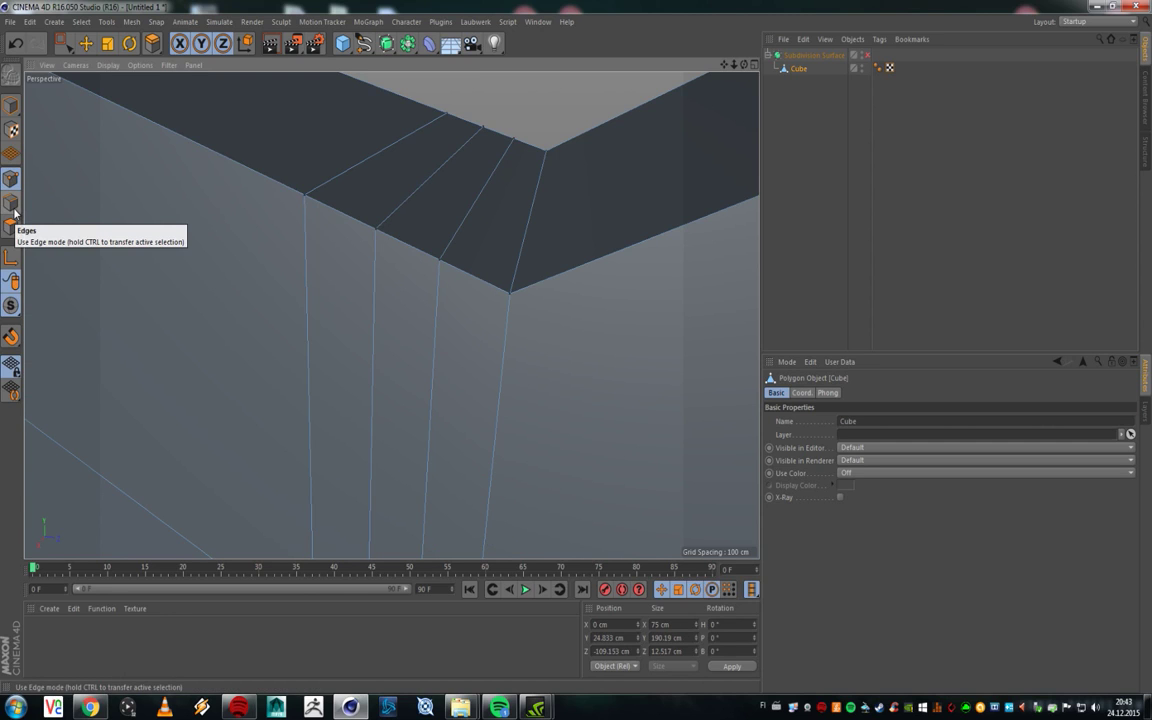
{"action": "key", "text": "e"}
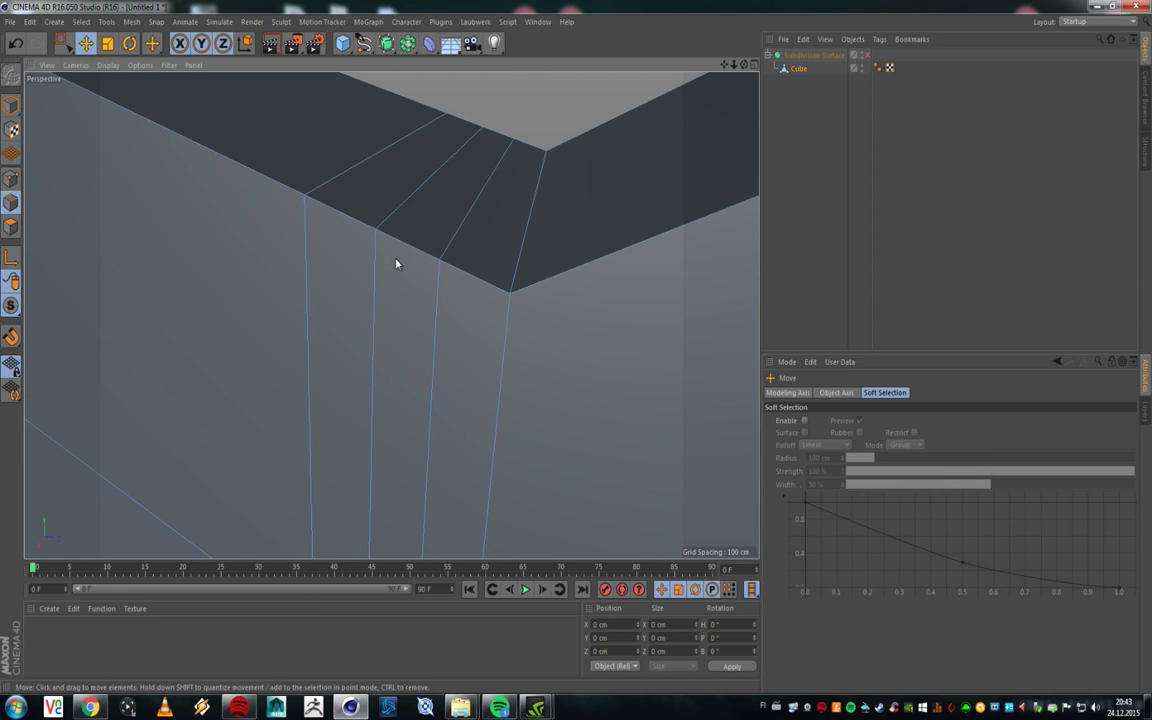
{"action": "left_click_drag", "start_coordinate": [410, 252], "coordinate": [366, 277], "text": "alt"}
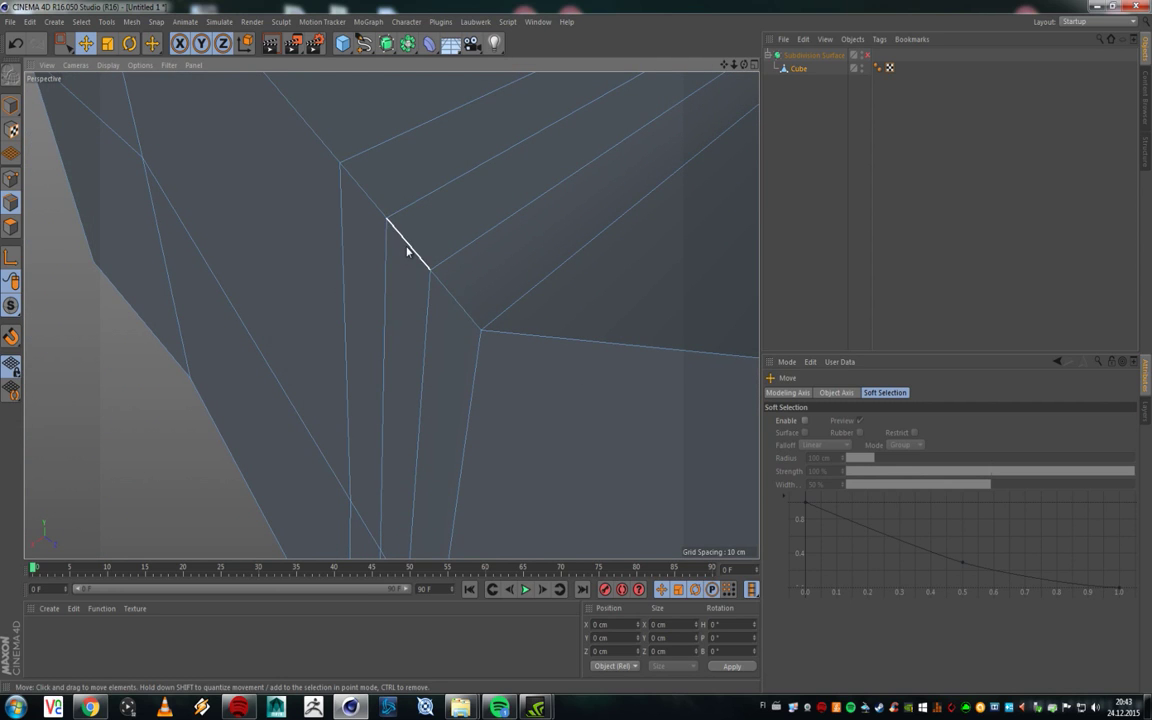
{"action": "left_click_drag", "start_coordinate": [337, 324], "coordinate": [297, 354]}
{"action": "key", "text": "ctrl+z"}
{"action": "key", "text": "ctrl+shift+z"}
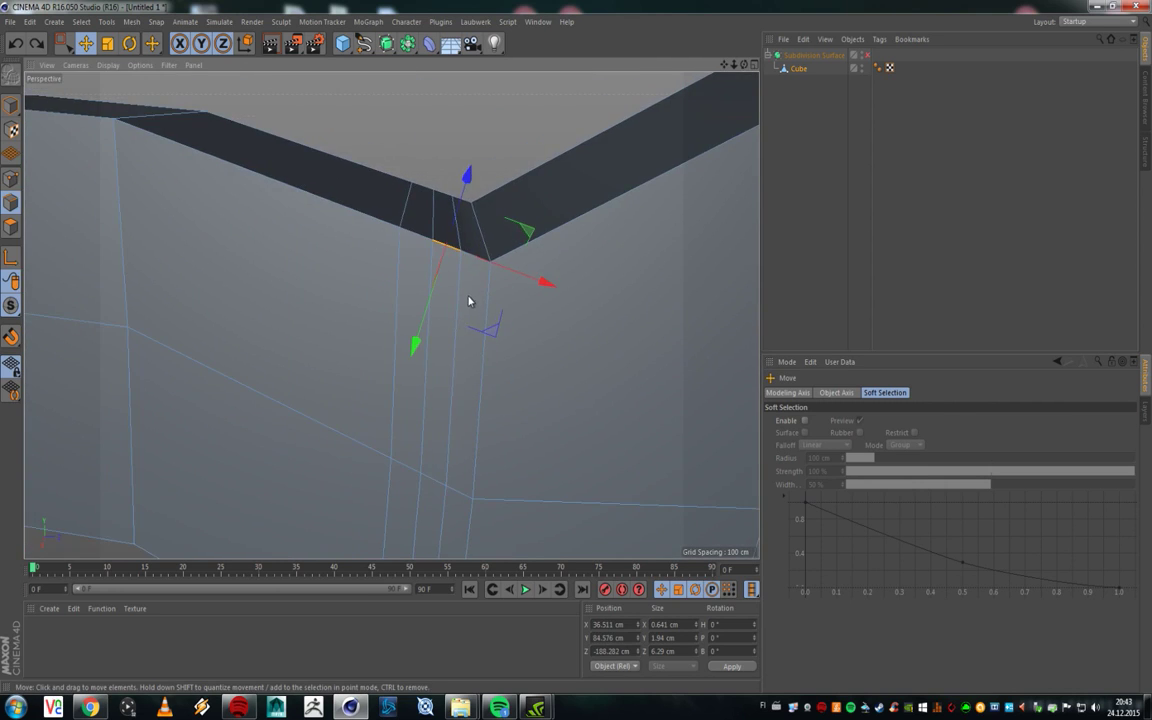
{"action": "key", "text": "ctrl+z"}
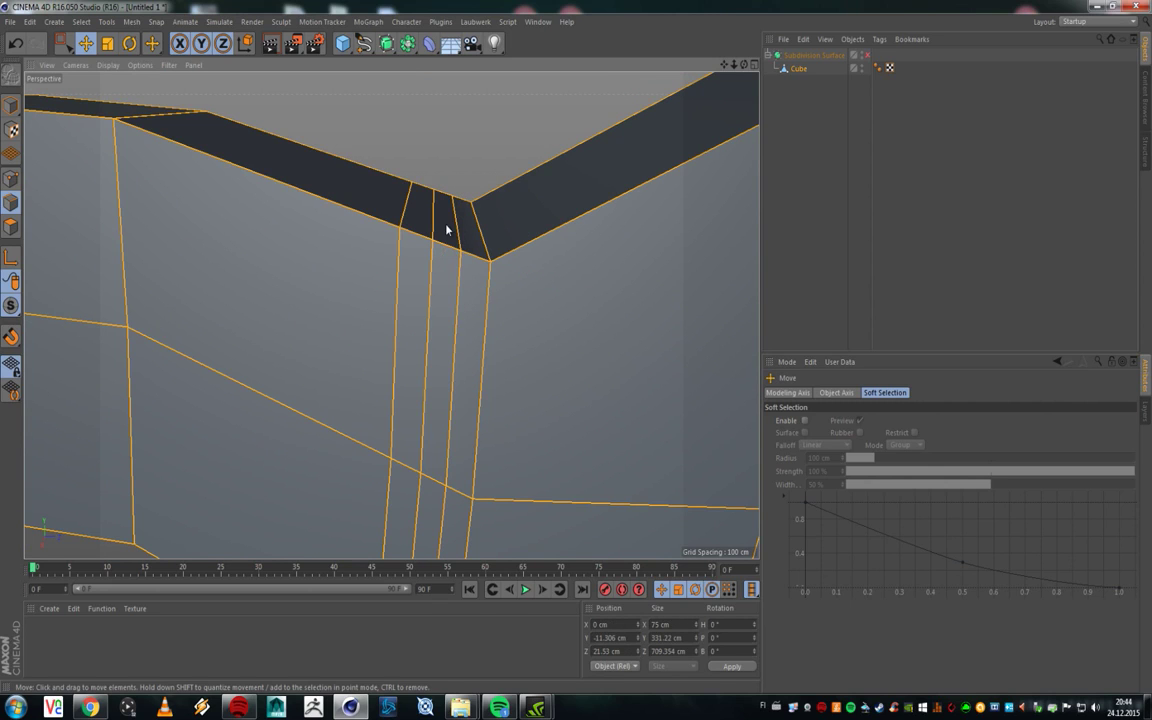
Step: Optimize the mesh with all edges selected, and return to the narrow ring's selection in polygon mode
{"action": "right_click", "coordinate": [436, 250]}
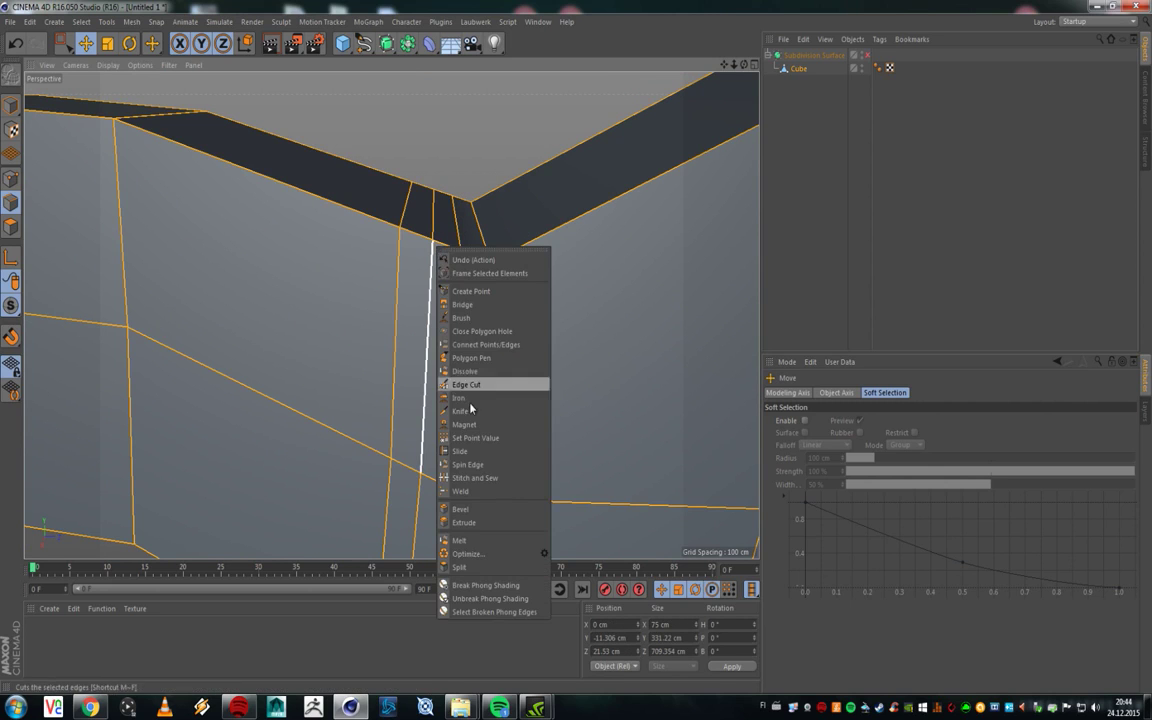
{"action": "left_click", "coordinate": [467, 554]}
{"action": "left_click", "coordinate": [11, 227]}
{"action": "left_click", "coordinate": [445, 260]}
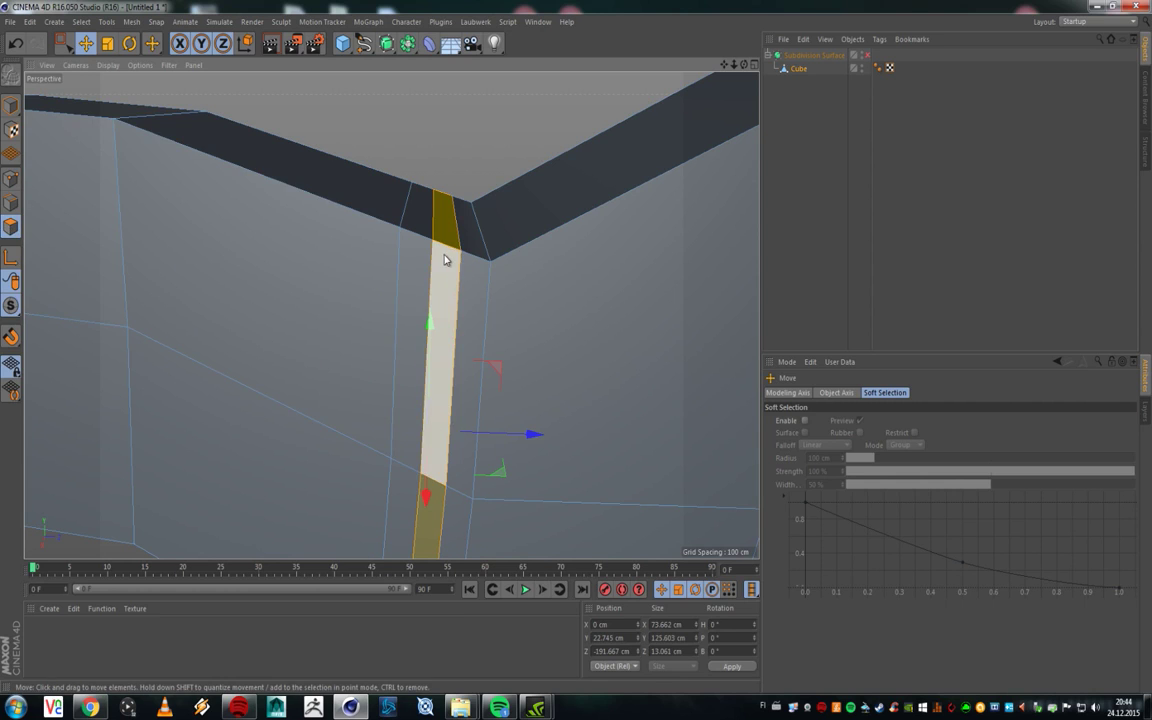
Step: Try extruding the selected neck ring outward with an offset of about 12.8 cm, and undo it
{"action": "right_click", "coordinate": [448, 253]}
{"action": "left_click", "coordinate": [489, 401]}
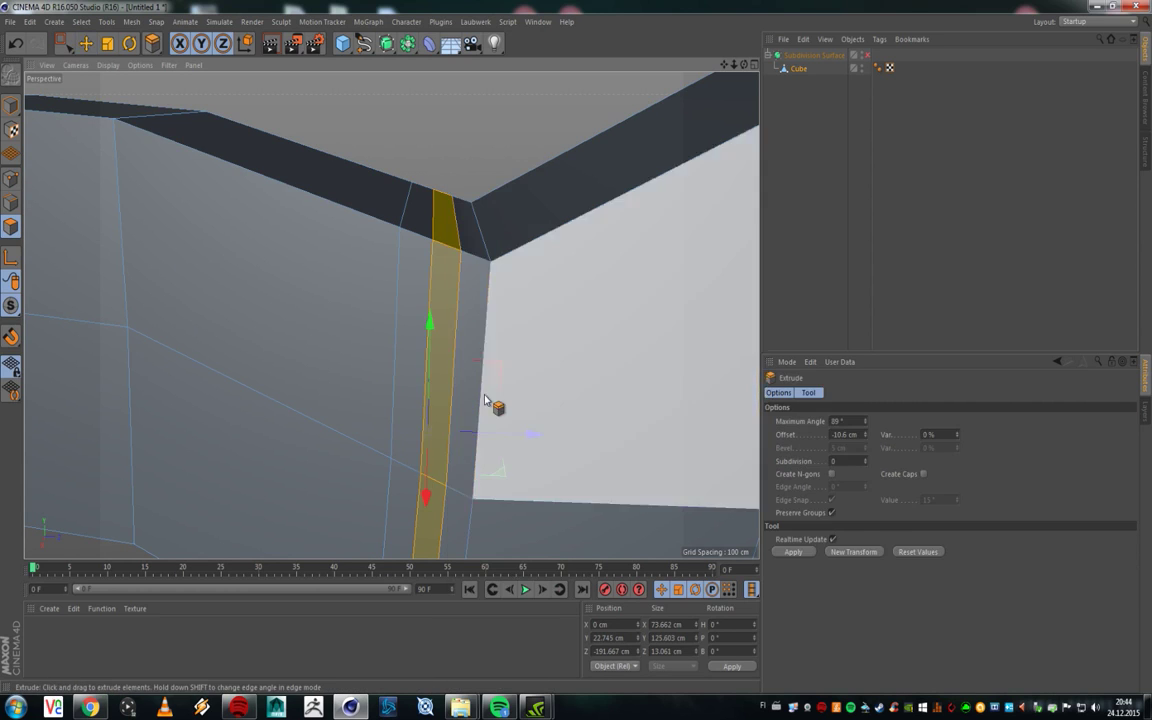
{"action": "left_click_drag", "start_coordinate": [441, 277], "coordinate": [470, 287]}
{"action": "key", "text": "ctrl+z"}
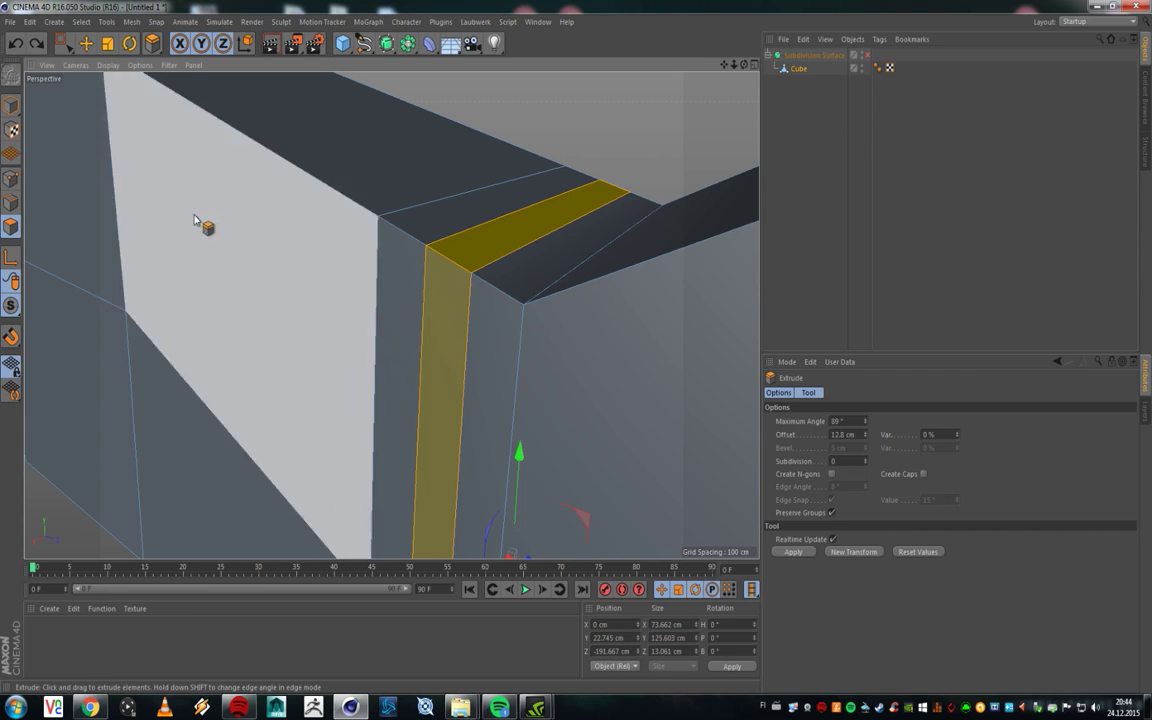
Step: Try moving the narrow ring's top polygon outward along its normal, and undo the move
{"action": "left_click", "coordinate": [86, 43]}
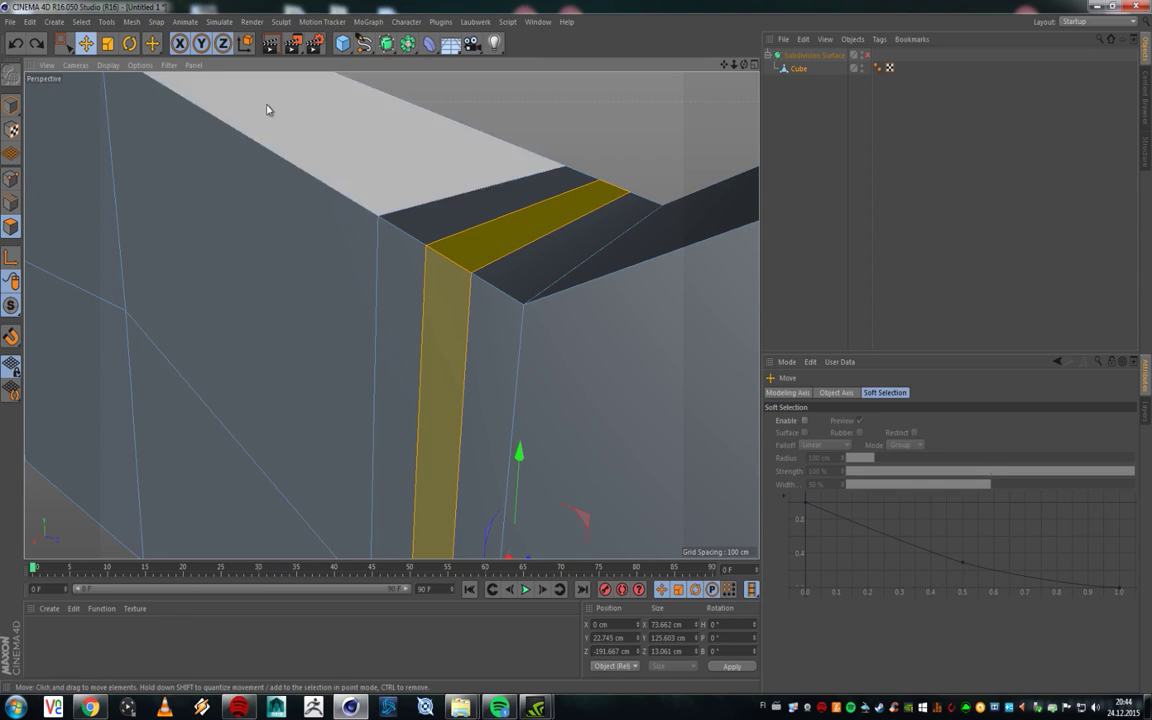
{"action": "left_click", "coordinate": [522, 238]}
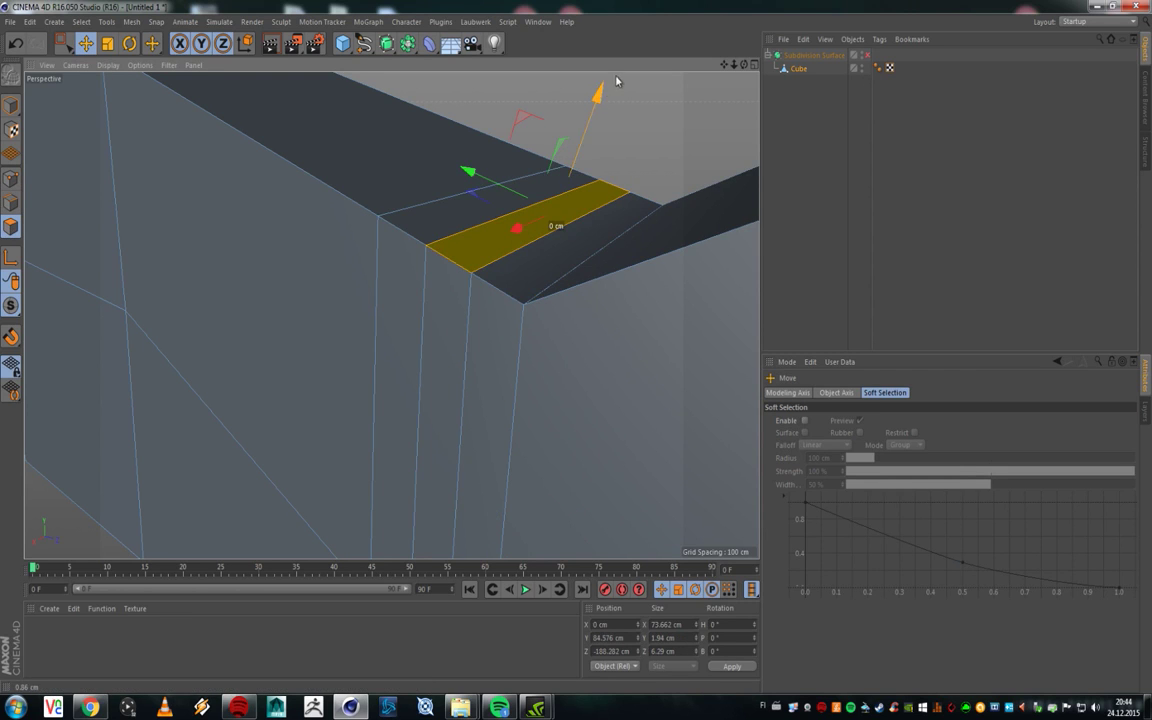
{"action": "left_click_drag", "start_coordinate": [616, 81], "coordinate": [620, 15]}
{"action": "key", "text": "ctrl+z"}
Step: Try moving the short edge between the ring's top and side polygons, and undo the move
{"action": "left_click", "coordinate": [440, 290]}
{"action": "left_click", "coordinate": [11, 202]}
{"action": "left_click", "coordinate": [456, 275]}
{"action": "left_click_drag", "start_coordinate": [424, 289], "coordinate": [342, 306]}
{"action": "key", "text": "ctrl+z"}
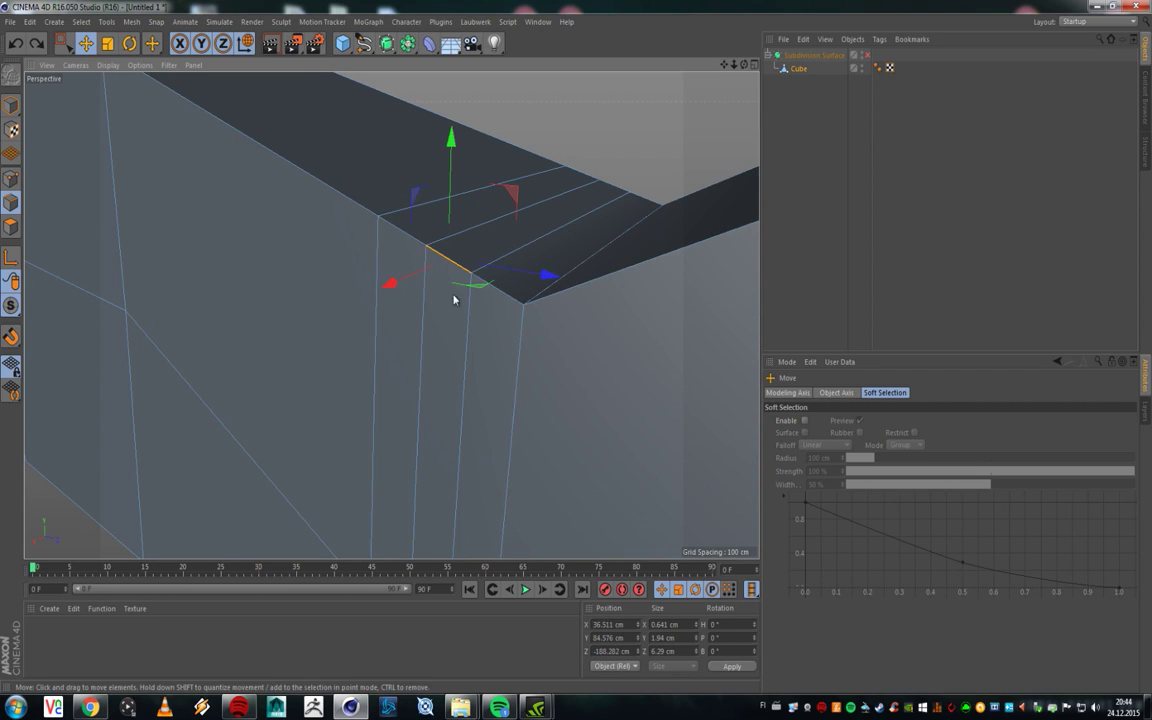
Step: Loop-select the narrow polygon ring around the neck with Loop Selection in polygon mode
{"action": "key", "text": "u"}
{"action": "key", "text": "l"}
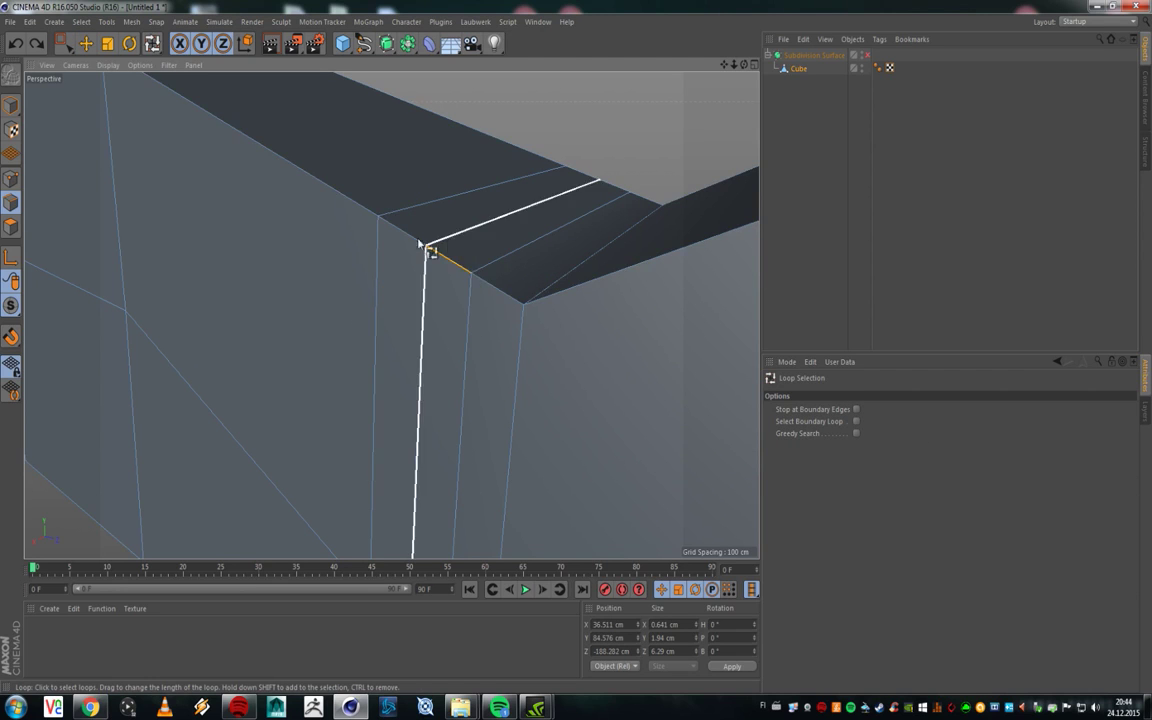
{"action": "right_click", "coordinate": [597, 119]}
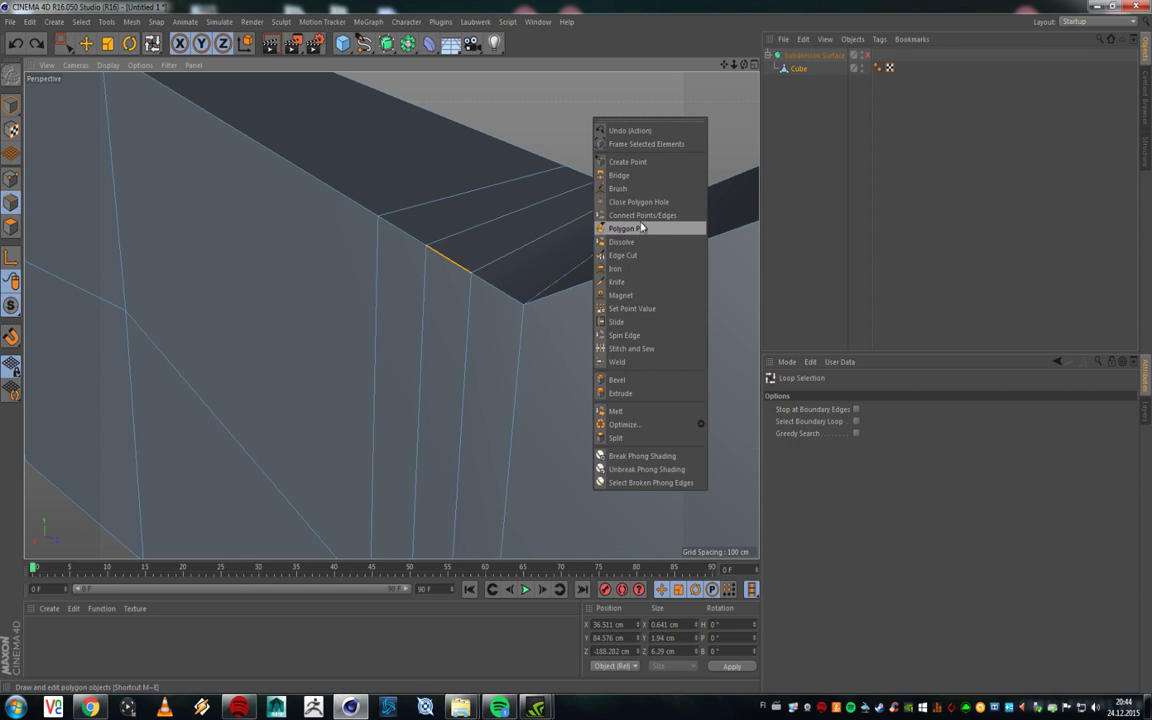
{"action": "left_click", "coordinate": [11, 225]}
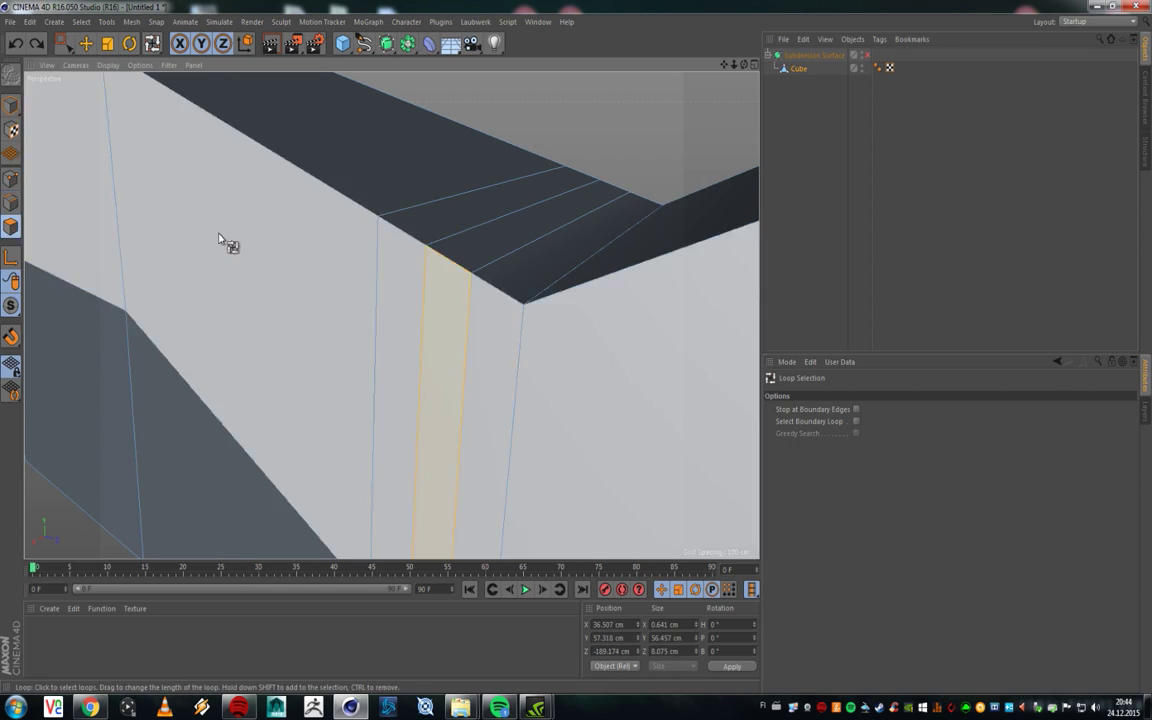
{"action": "left_click", "coordinate": [479, 258]}
{"action": "left_click_drag", "start_coordinate": [473, 263], "coordinate": [407, 243], "text": "alt"}
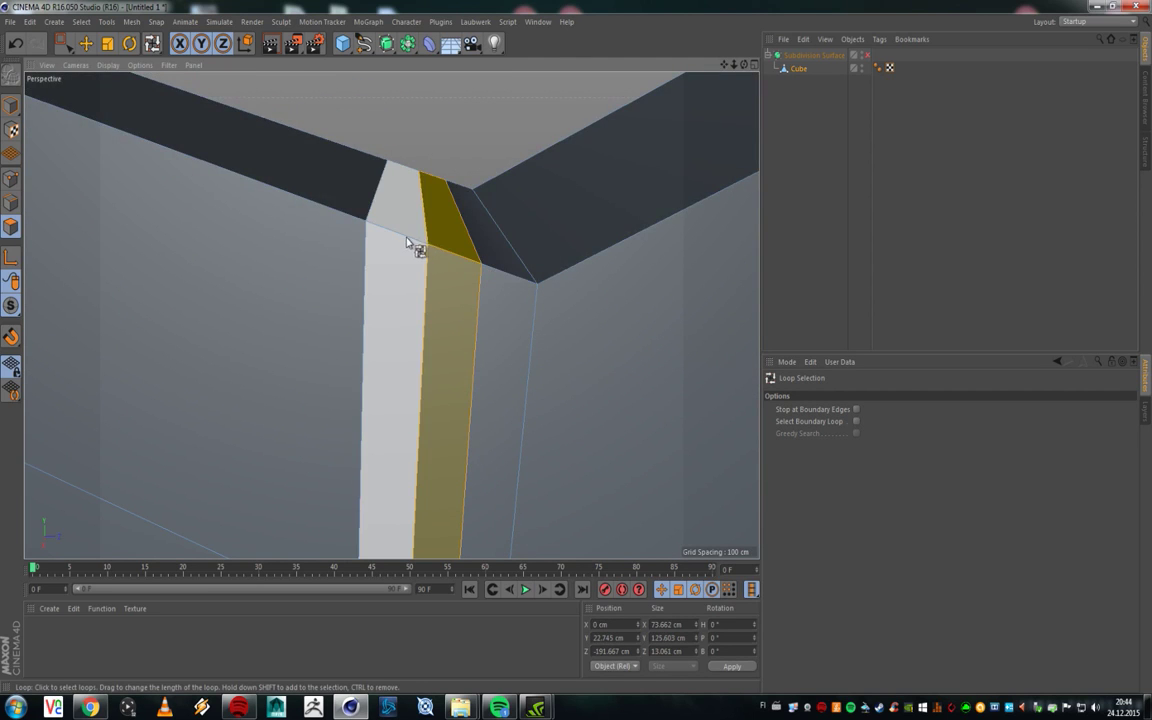
Step: Try extruding the adjoining polygon ring inward with an offset of about -3.77 cm, and undo it
{"action": "left_click", "coordinate": [405, 238]}
{"action": "right_click", "coordinate": [412, 233]}
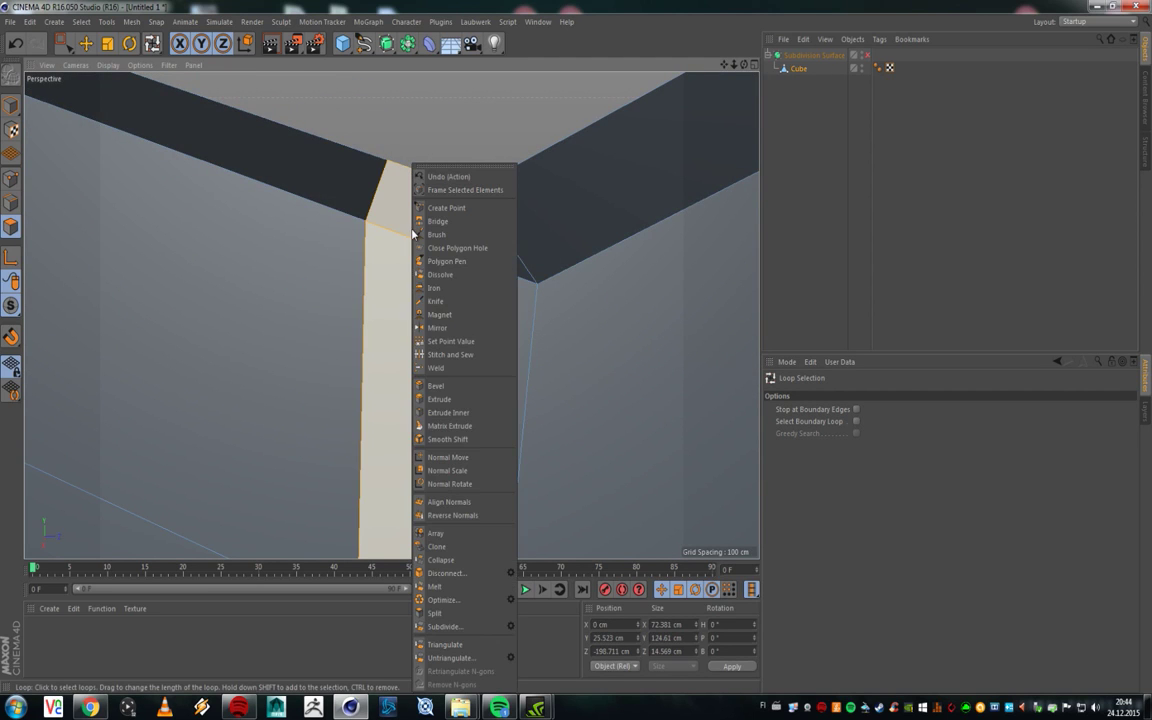
{"action": "left_click", "coordinate": [440, 399]}
{"action": "left_click_drag", "start_coordinate": [429, 291], "coordinate": [302, 223]}
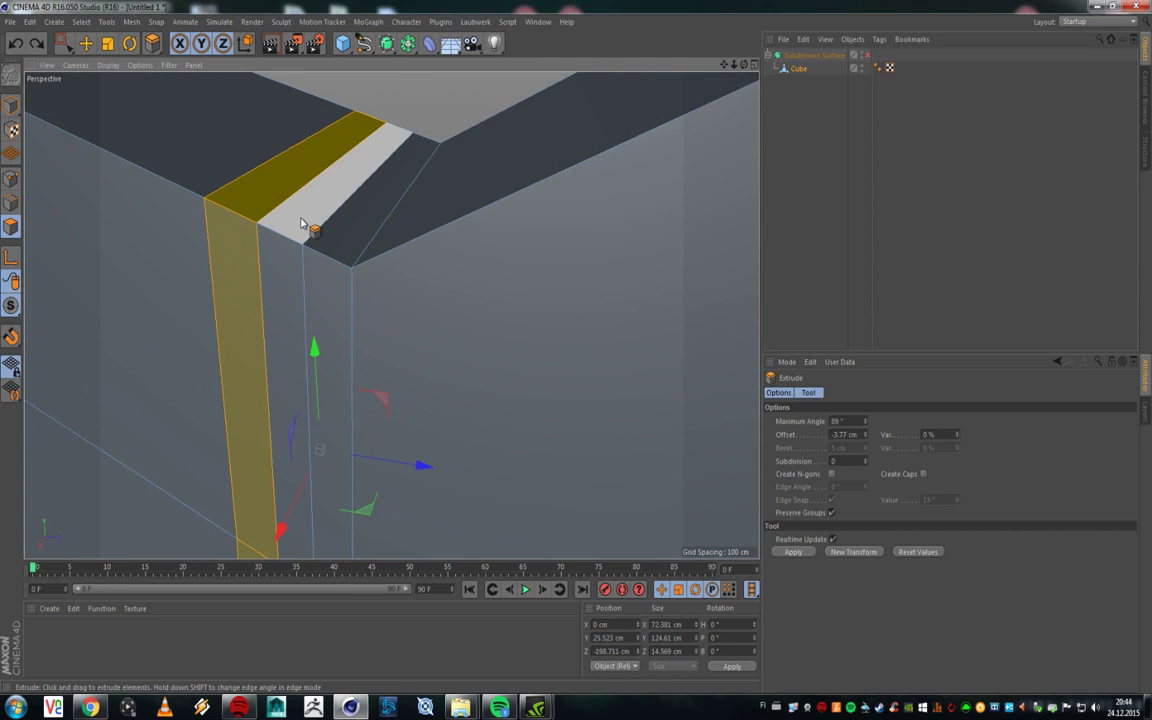
Step: Loop-select the narrow polygon ring again and extrude it outward with an offset of about 4.31 cm
{"action": "key", "text": "u"}
{"action": "key", "text": "l"}
{"action": "left_click", "coordinate": [300, 228]}
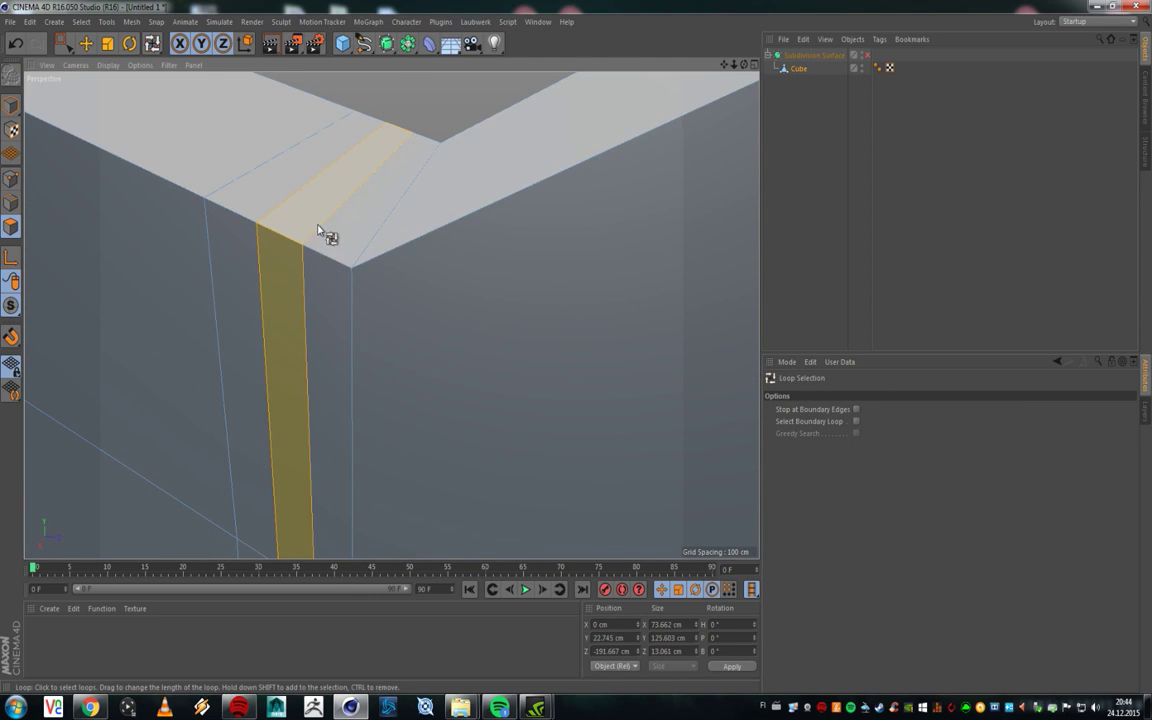
{"action": "right_click", "coordinate": [318, 230]}
{"action": "left_click", "coordinate": [352, 400]}
{"action": "left_click_drag", "start_coordinate": [340, 232], "coordinate": [368, 316], "text": "alt"}
{"action": "scroll", "coordinate": [381, 278], "scroll_direction": "up", "scroll_amount": 5}
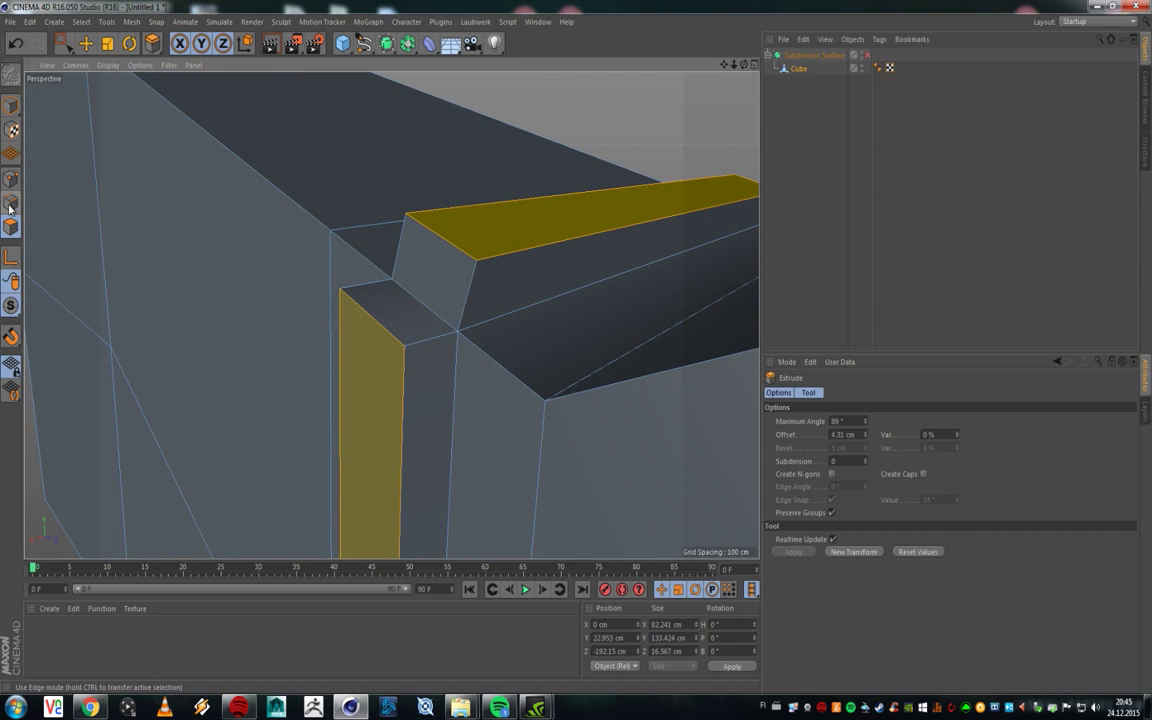
Step: Try to melt the inner corner edge where the extruded top and side pieces meet
{"action": "left_click", "coordinate": [10, 207]}
{"action": "left_click", "coordinate": [85, 44]}
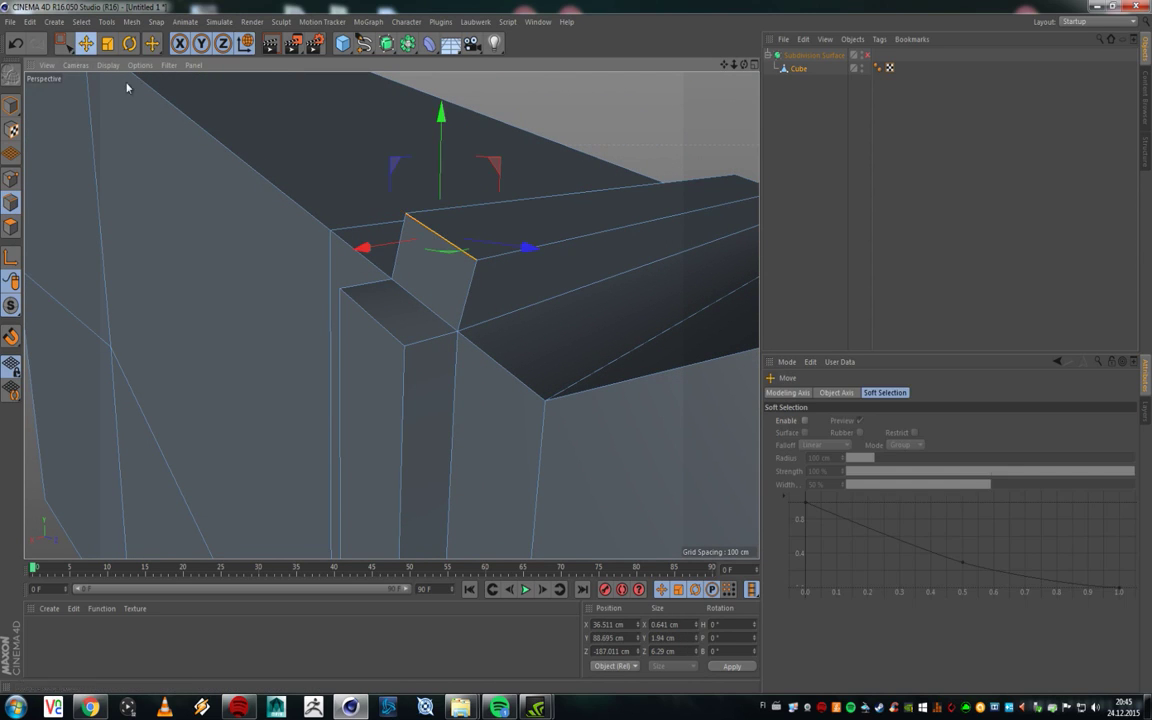
{"action": "left_click_drag", "start_coordinate": [428, 314], "coordinate": [453, 309], "text": "alt"}
{"action": "right_click", "coordinate": [452, 308]}
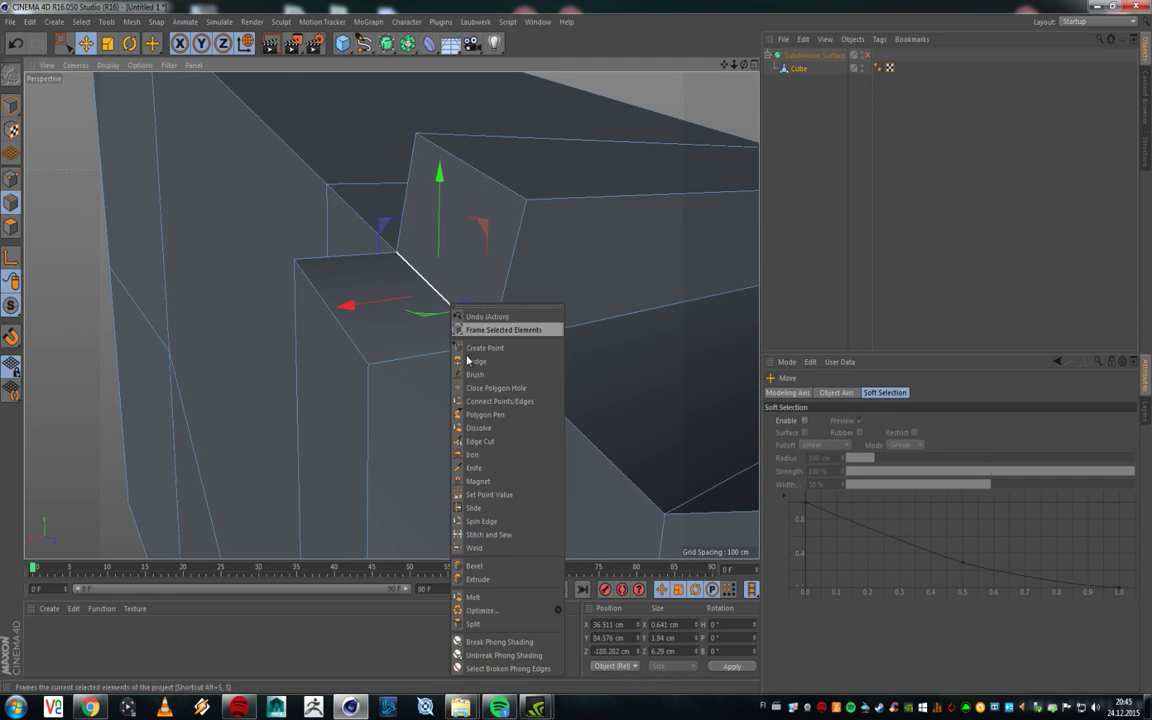
{"action": "left_click", "coordinate": [498, 597]}
{"action": "left_click_drag", "start_coordinate": [450, 330], "coordinate": [444, 297], "text": "alt"}
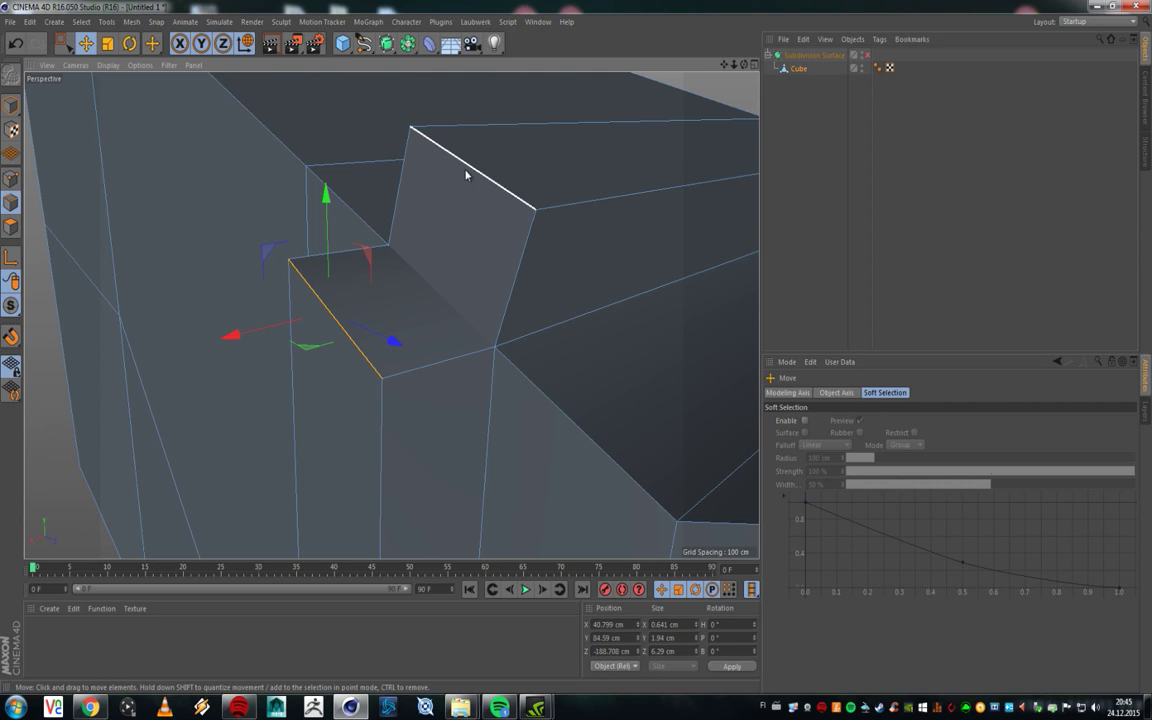
Step: Bridge the outer corner edge of the extruded side piece to the matching edge of the top piece
{"action": "right_click", "coordinate": [344, 326]}
{"action": "left_click", "coordinate": [386, 378]}
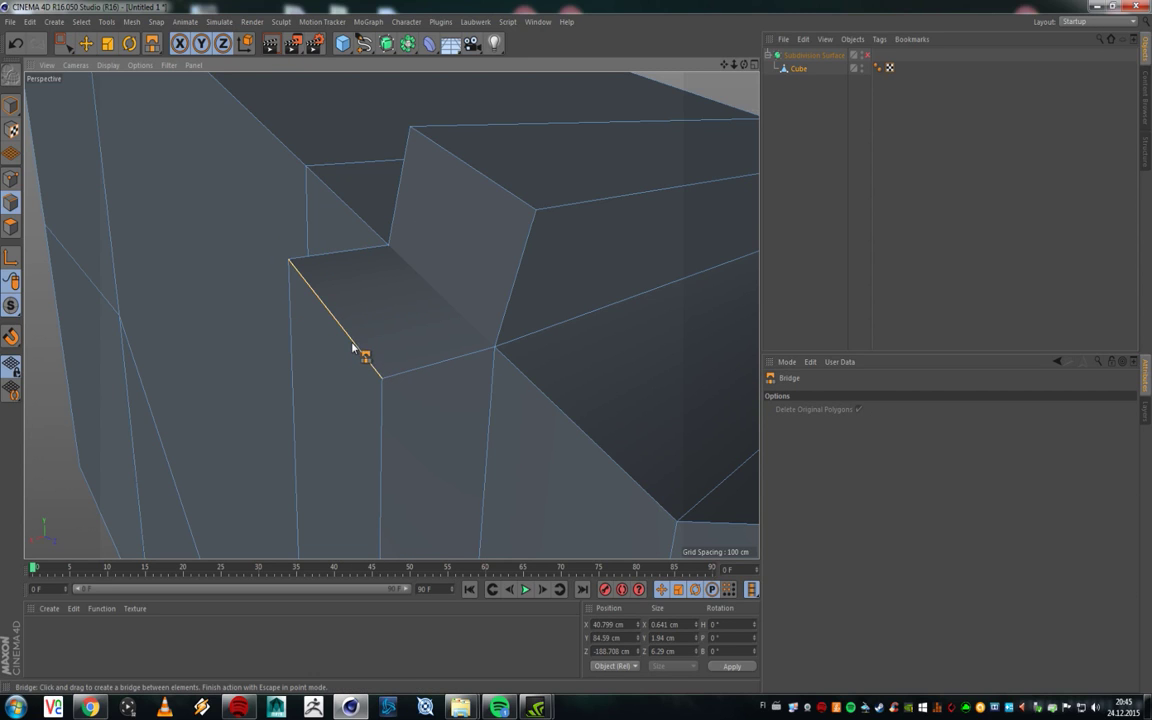
{"action": "left_click_drag", "start_coordinate": [360, 345], "coordinate": [473, 203]}
Step: Examine the bridged corner, the gap beneath it and the lower end of the extruded ring from several sides
{"action": "scroll", "coordinate": [430, 270], "scroll_direction": "down", "scroll_amount": 6}
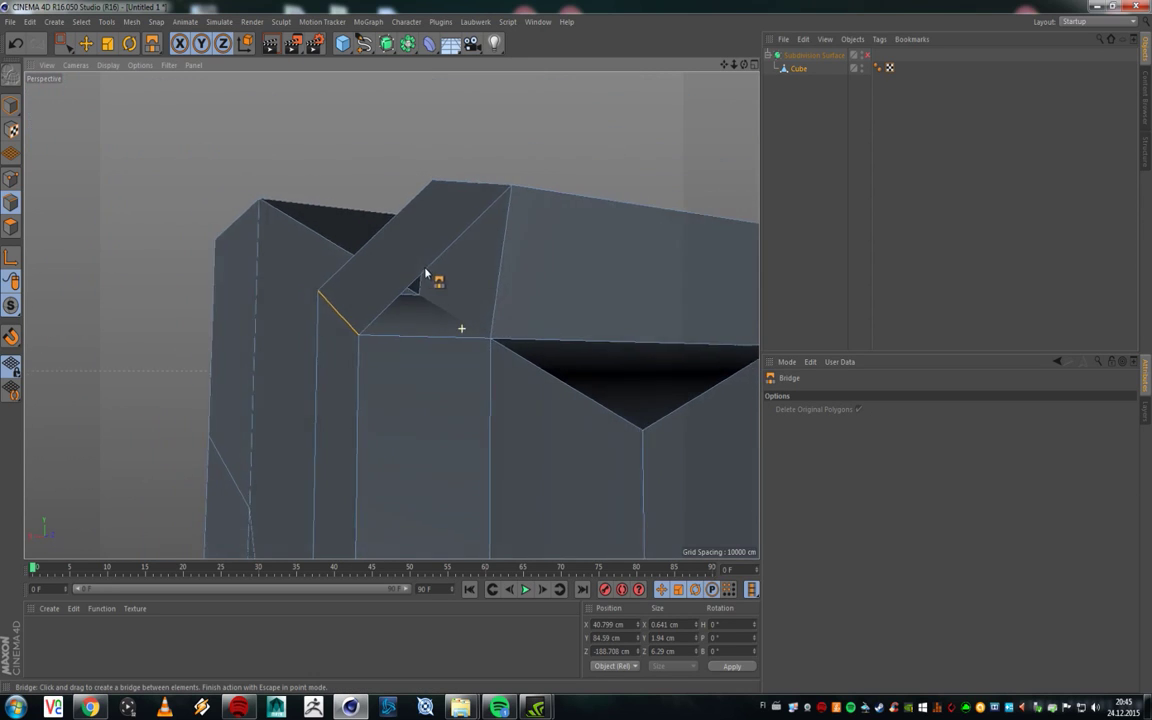
{"action": "scroll", "coordinate": [460, 326], "scroll_direction": "up", "scroll_amount": 5}
{"action": "left_click_drag", "start_coordinate": [486, 355], "coordinate": [413, 271], "text": "alt"}
{"action": "middle_click_drag", "start_coordinate": [413, 271], "coordinate": [363, 179], "text": "alt"}
{"action": "left_click_drag", "start_coordinate": [363, 179], "coordinate": [383, 353], "text": "alt"}
{"action": "middle_click_drag", "start_coordinate": [383, 353], "coordinate": [350, 205], "text": "alt"}
{"action": "middle_click_drag", "start_coordinate": [344, 357], "coordinate": [368, 285], "text": "alt"}
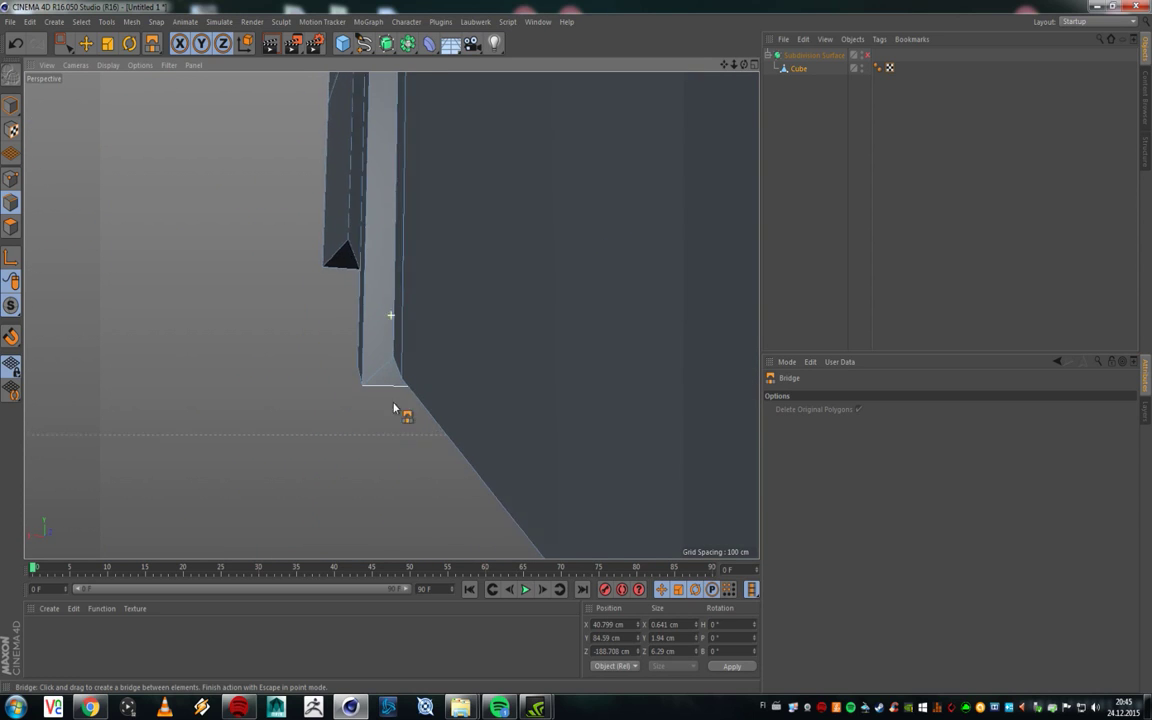
{"action": "left_click_drag", "start_coordinate": [393, 414], "coordinate": [372, 385], "text": "alt"}
{"action": "left_click_drag", "start_coordinate": [401, 250], "coordinate": [428, 297], "text": "alt"}
{"action": "scroll", "coordinate": [429, 325], "scroll_direction": "down", "scroll_amount": 3}
{"action": "right_click_drag", "start_coordinate": [437, 311], "coordinate": [422, 219], "text": "alt"}
{"action": "left_click_drag", "start_coordinate": [422, 219], "coordinate": [422, 288], "text": "alt"}
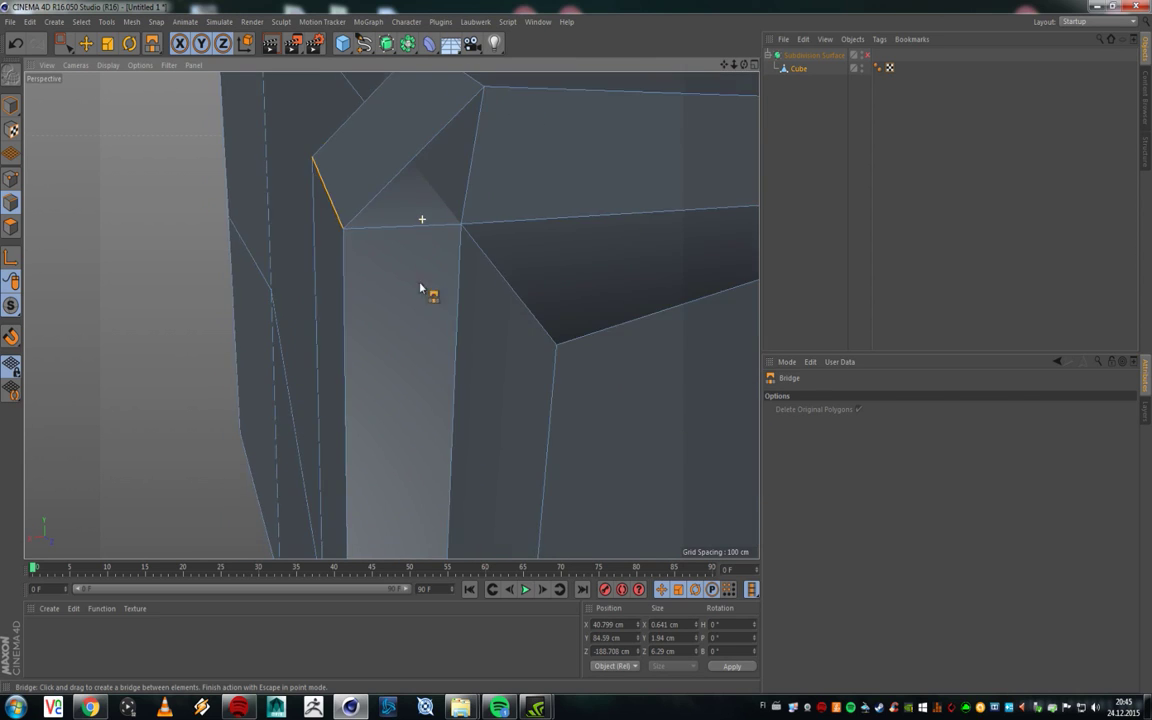
{"action": "middle_click_drag", "start_coordinate": [422, 288], "coordinate": [409, 324], "text": "alt"}
{"action": "left_click_drag", "start_coordinate": [409, 324], "coordinate": [383, 321], "text": "alt"}
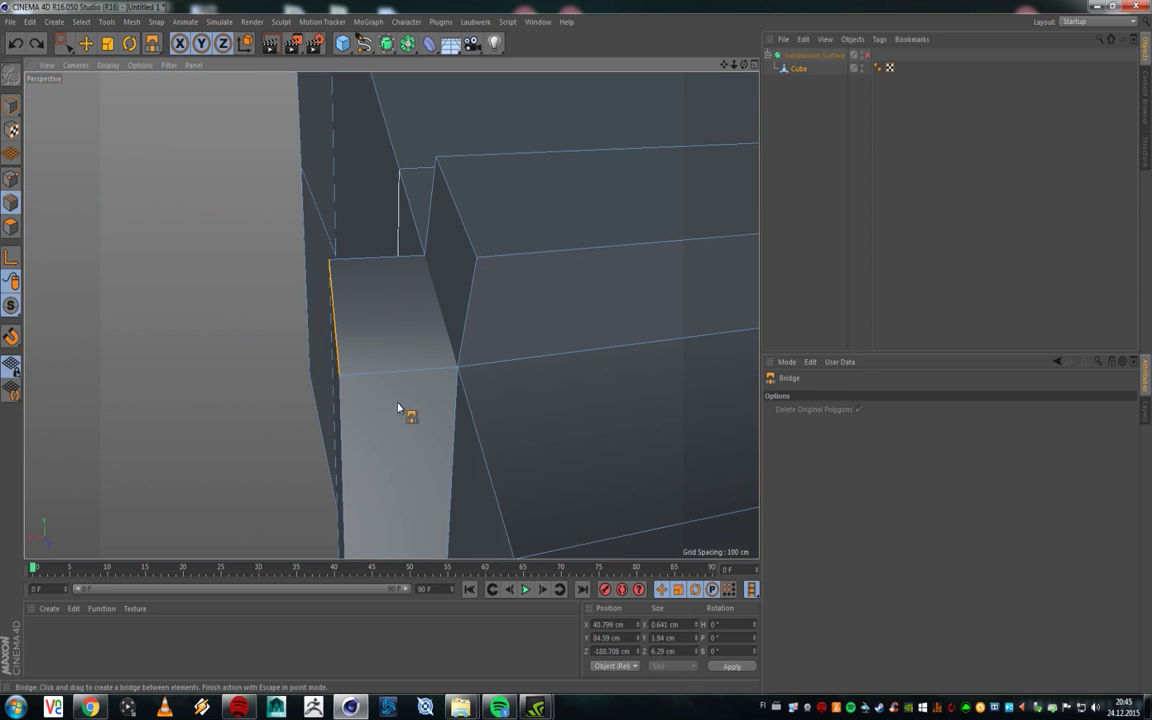
Step: Try to melt the short edges on top of the extruded side piece, and undo the melt
{"action": "left_click", "coordinate": [85, 43]}
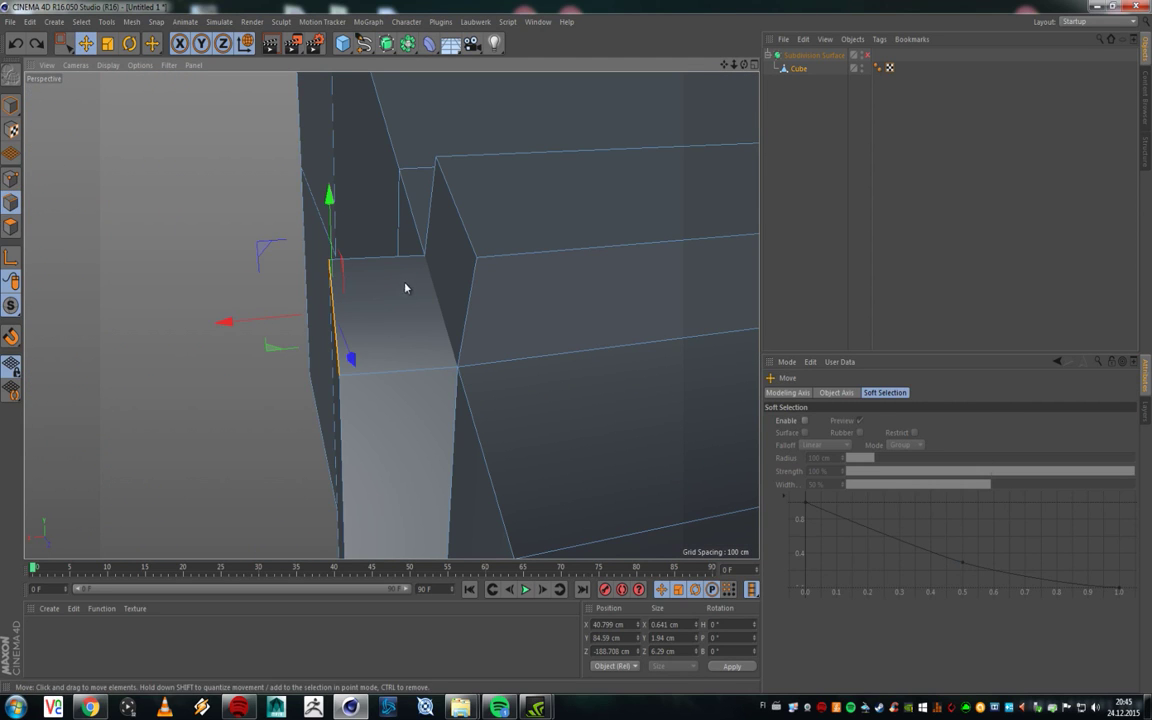
{"action": "right_click", "coordinate": [397, 326]}
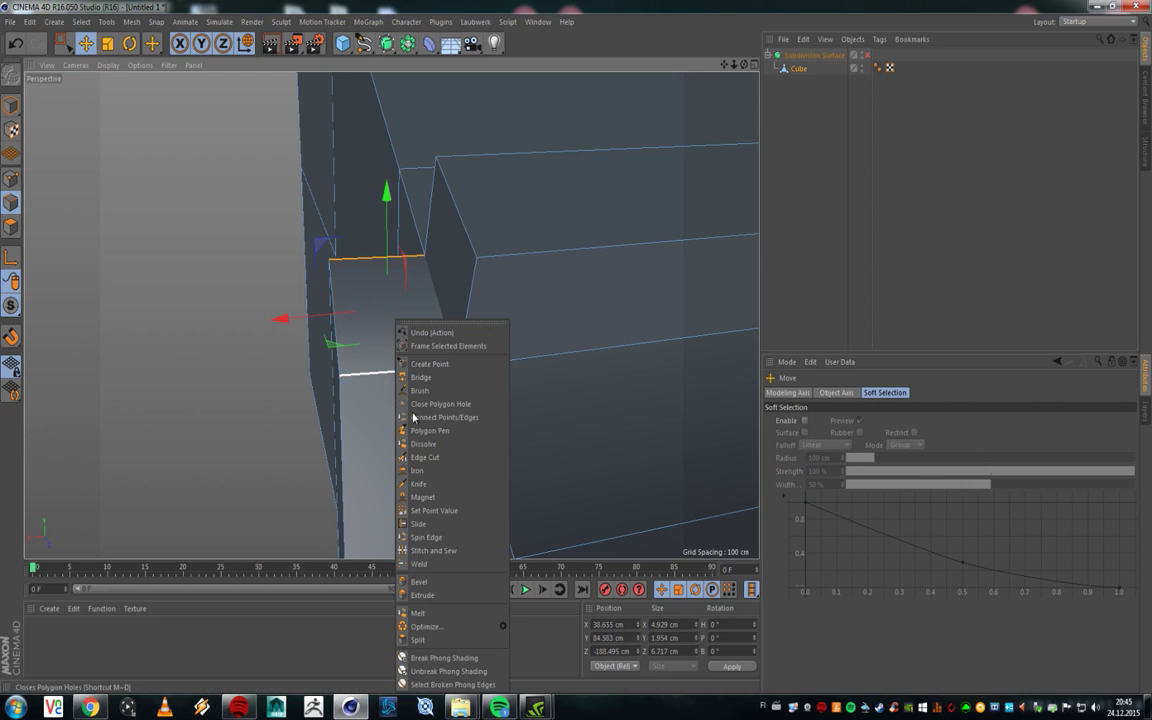
{"action": "left_click", "coordinate": [433, 612]}
{"action": "left_click_drag", "start_coordinate": [382, 343], "coordinate": [450, 328], "text": "alt"}
{"action": "key", "text": "ctrl+z"}
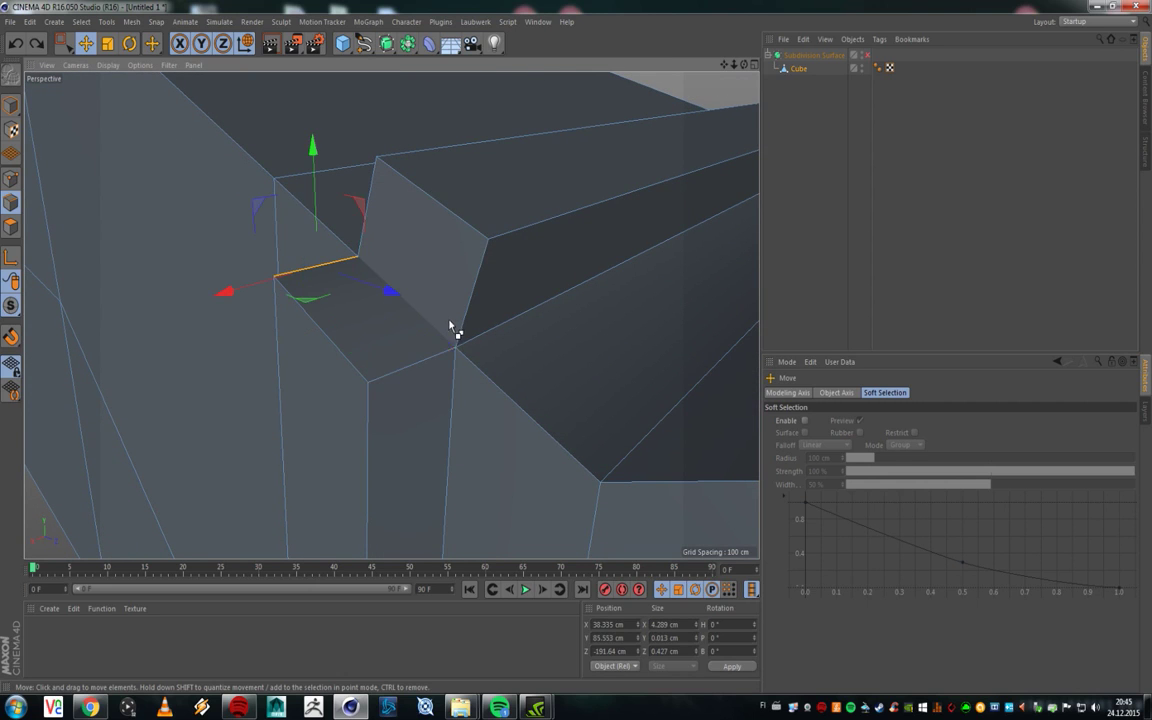
Step: Move the corner edge between the extruded top and side pieces outward to about X 38.6 cm, Y 87.2 cm
{"action": "left_click", "coordinate": [466, 336]}
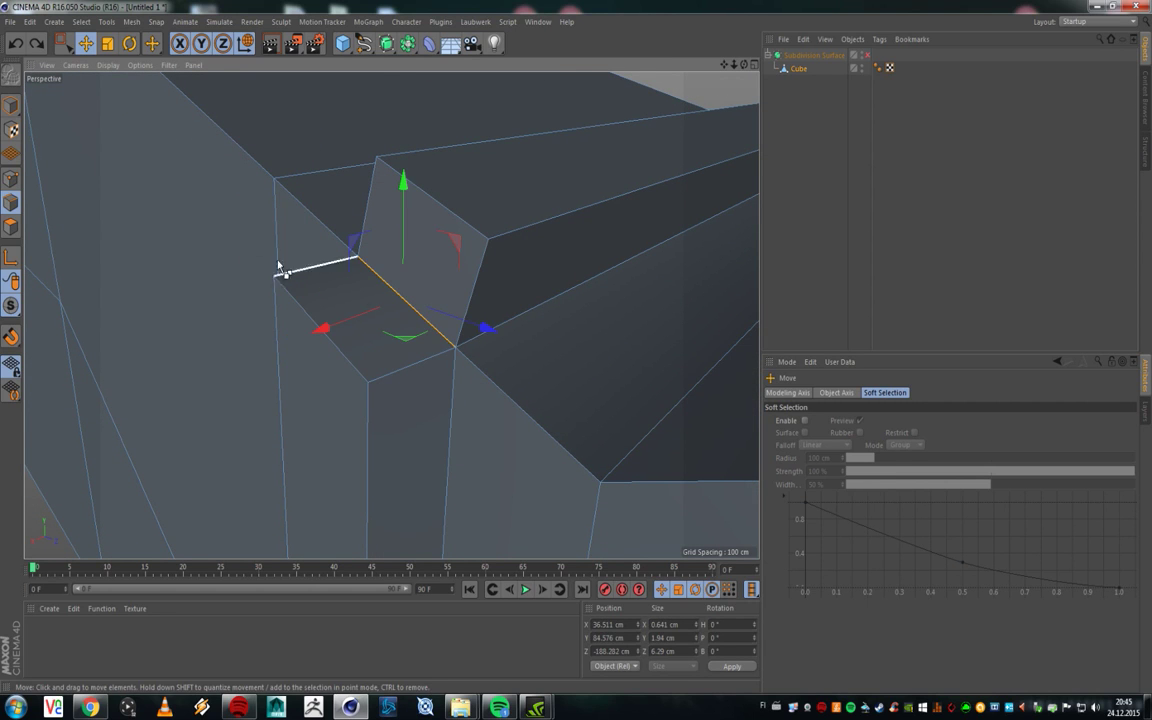
{"action": "left_click_drag", "start_coordinate": [425, 331], "coordinate": [460, 289], "text": "alt"}
{"action": "left_click_drag", "start_coordinate": [388, 278], "coordinate": [357, 265], "text": "alt"}
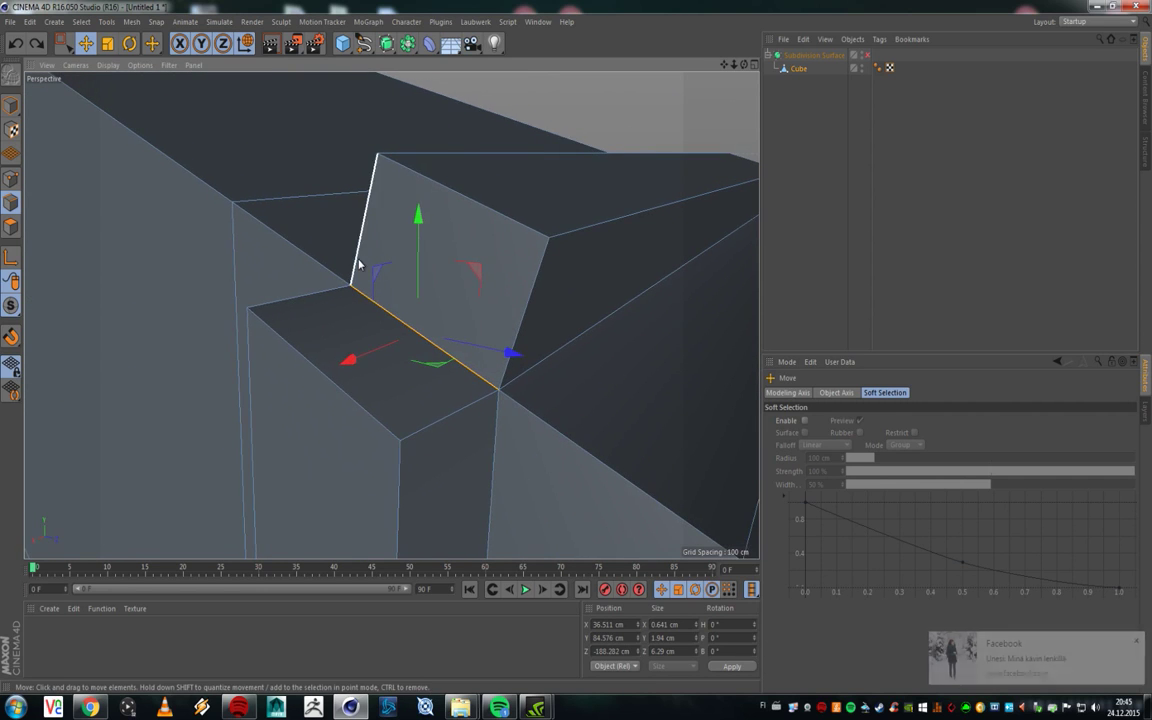
{"action": "left_click_drag", "start_coordinate": [461, 393], "coordinate": [457, 349], "text": "alt"}
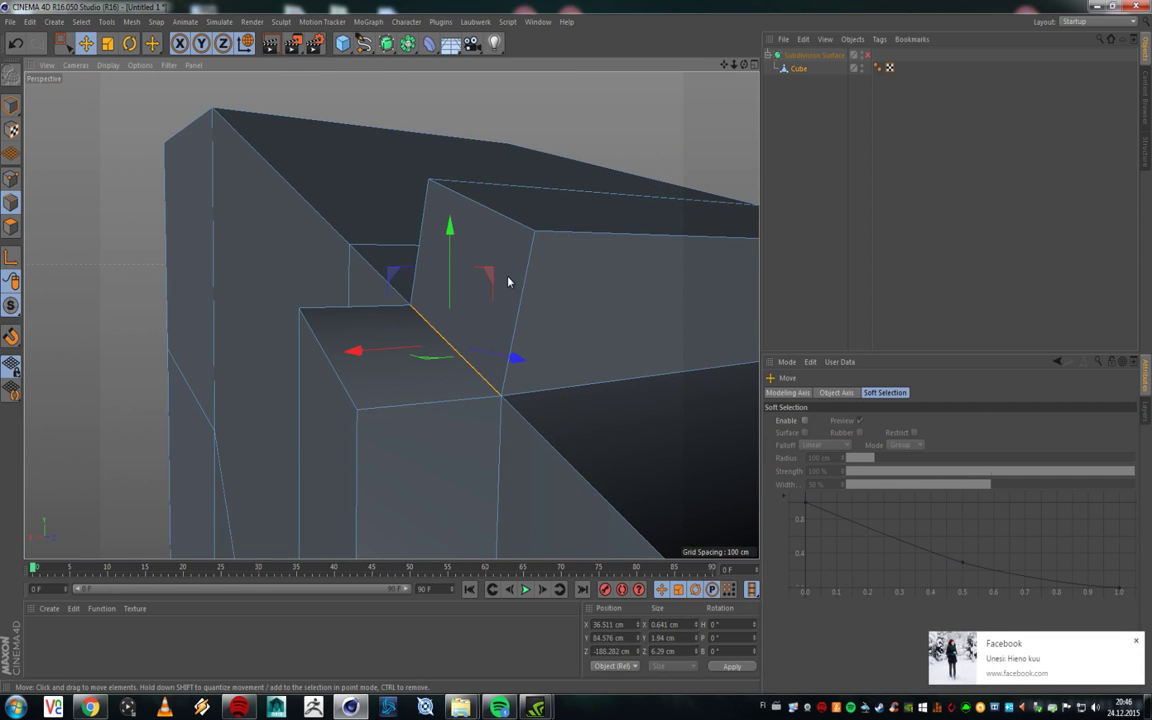
{"action": "left_click_drag", "start_coordinate": [418, 276], "coordinate": [116, 341], "text": "alt"}
{"action": "left_click_drag", "start_coordinate": [447, 301], "coordinate": [406, 288], "text": "alt"}
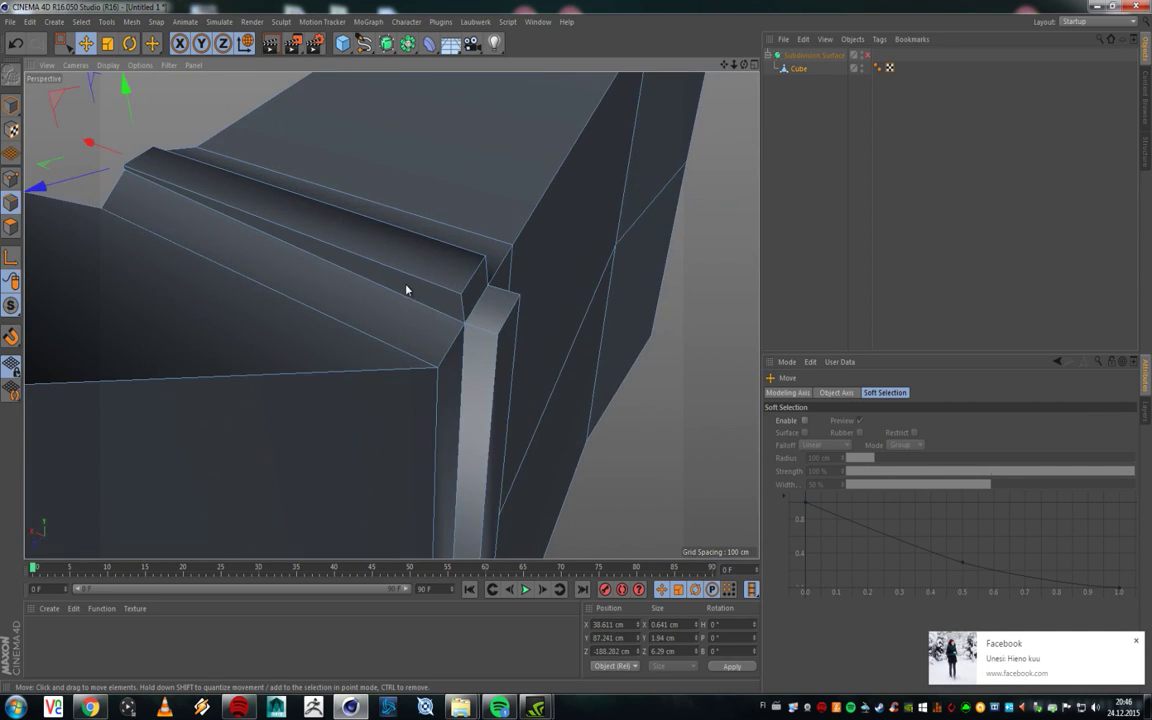
Step: Move the matching corner edge on the opposite side of the ring outward to about X -38.7 cm, Y 86.7 cm
{"action": "left_click", "coordinate": [478, 303]}
{"action": "mouse_move", "coordinate": [478, 303]}
{"action": "left_mouse_down", "text": "alt"}
{"action": "mouse_move", "coordinate": [494, 213]}
{"action": "mouse_move", "coordinate": [496, 237]}
{"action": "mouse_move", "coordinate": [459, 301]}
{"action": "left_mouse_up", "text": "alt"}
{"action": "left_click_drag", "start_coordinate": [365, 220], "coordinate": [397, 175], "text": "alt"}
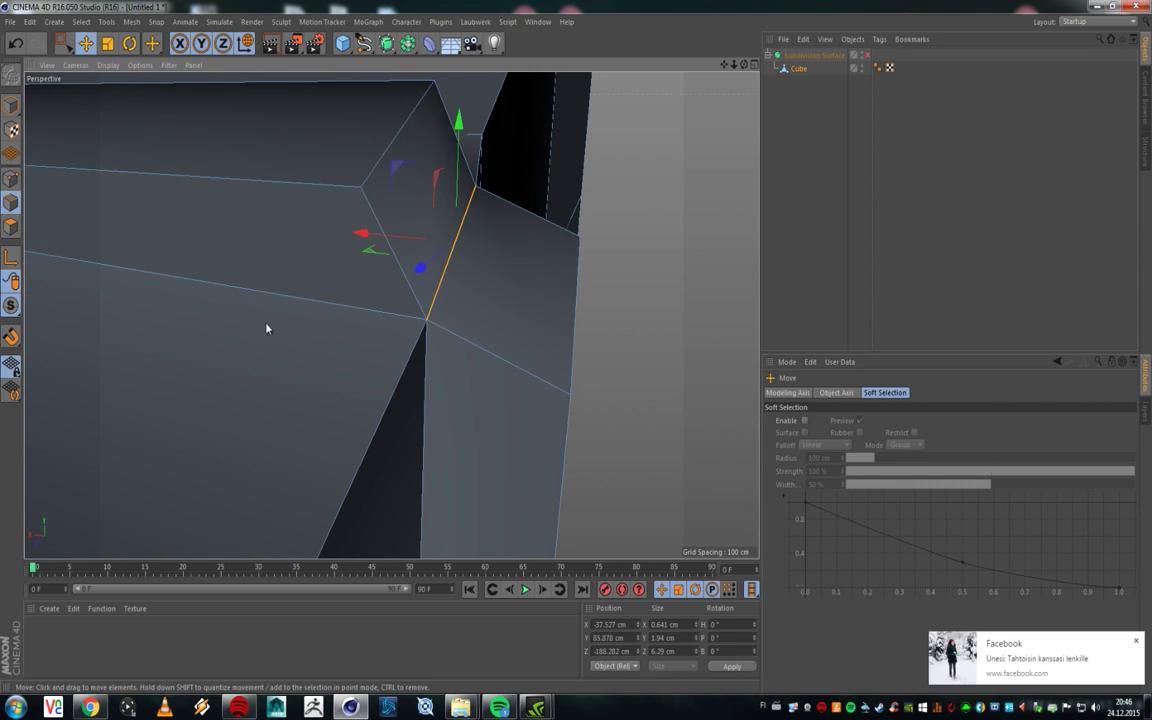
{"action": "left_click_drag", "start_coordinate": [393, 175], "coordinate": [368, 250], "text": "alt"}
Step: Loop-select the polygons forming the outer face of the extruded ring
{"action": "key", "text": "u"}
{"action": "key", "text": "l"}
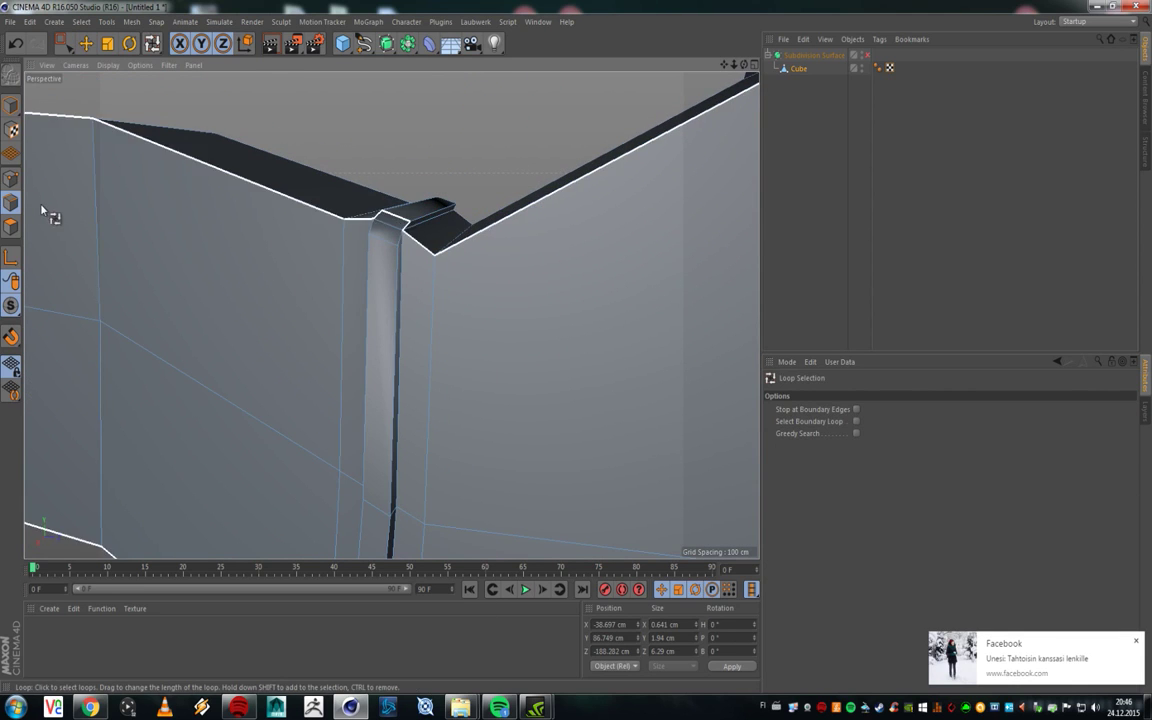
{"action": "left_click", "coordinate": [11, 226]}
{"action": "left_click", "coordinate": [398, 240]}
Step: Try to extrude the selected ring polygons inward, and undo the extrusion
{"action": "left_click_drag", "start_coordinate": [398, 240], "coordinate": [403, 213], "text": "alt"}
{"action": "right_click", "coordinate": [403, 213]}
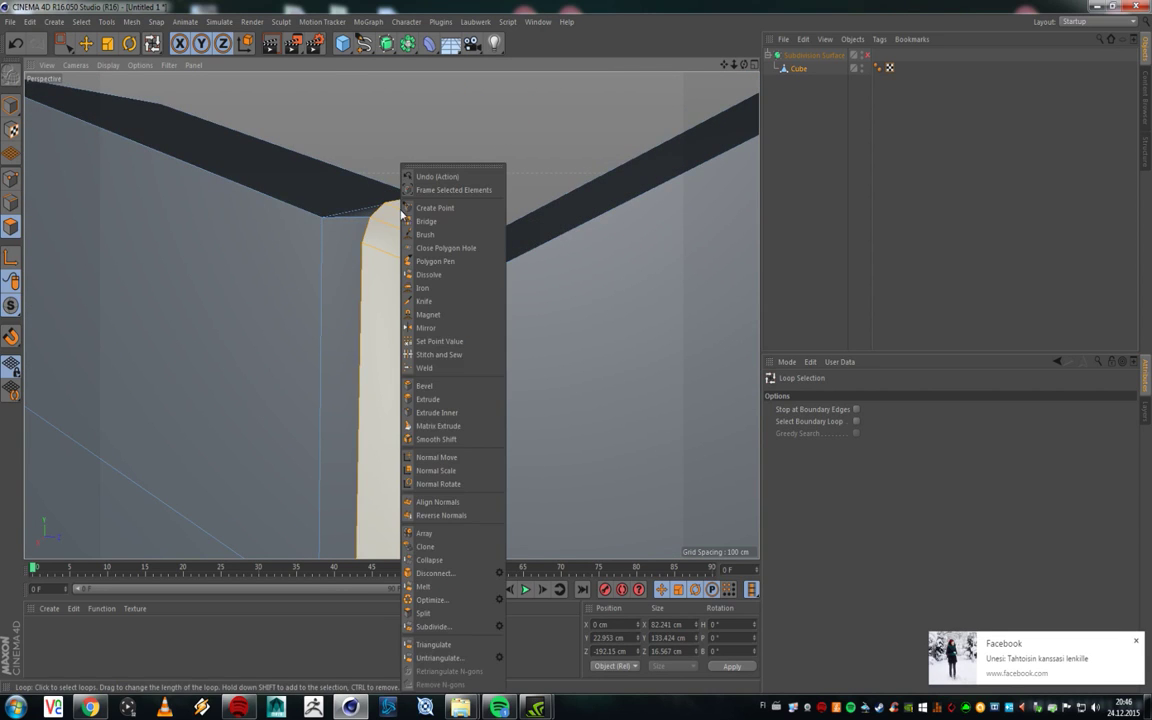
{"action": "left_click", "coordinate": [430, 399]}
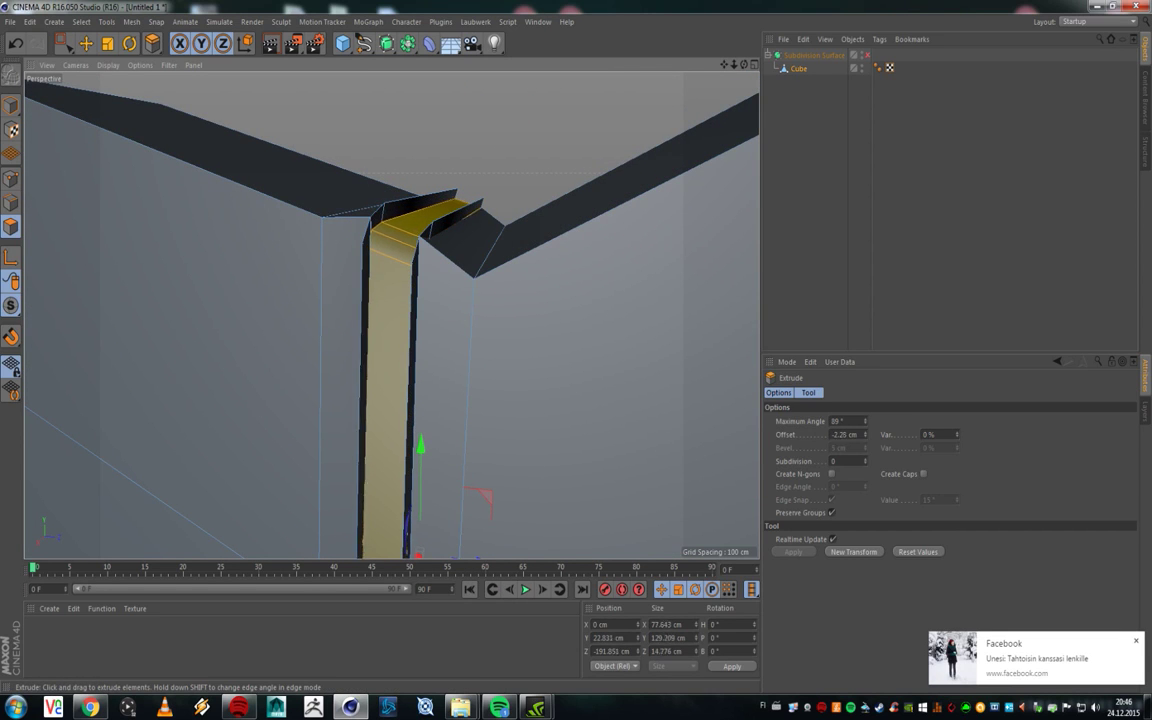
{"action": "left_click_drag", "start_coordinate": [410, 221], "coordinate": [411, 269]}
{"action": "key", "text": "ctrl+z"}
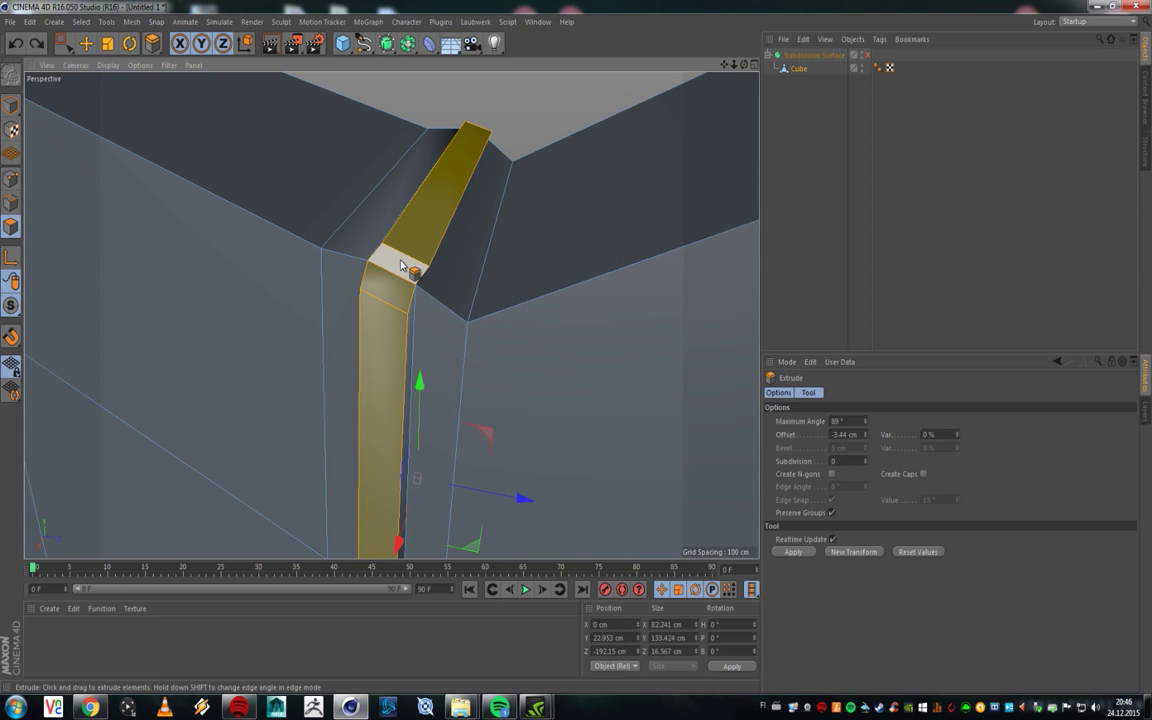
Step: Inset the selected ring polygons with Extrude Inner at an offset of 0.93 cm
{"action": "left_click_drag", "start_coordinate": [420, 283], "coordinate": [425, 237], "text": "alt"}
{"action": "right_click", "coordinate": [414, 248]}
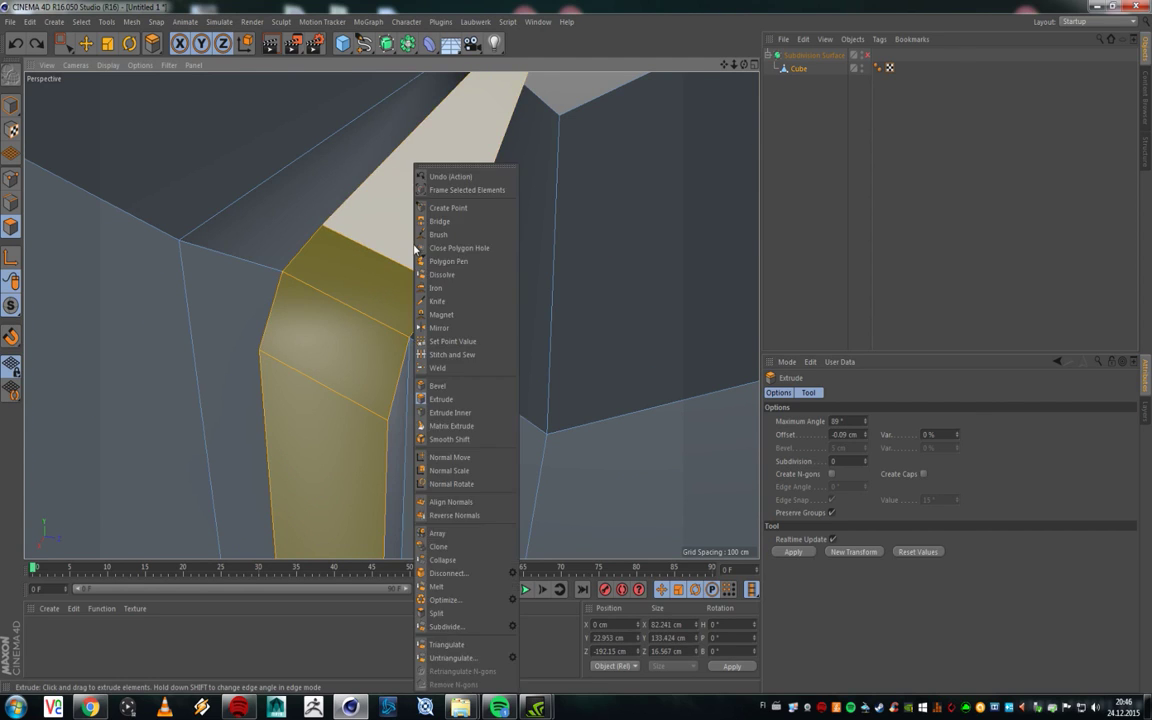
{"action": "left_click", "coordinate": [457, 413]}
{"action": "left_click_drag", "start_coordinate": [432, 275], "coordinate": [475, 277]}
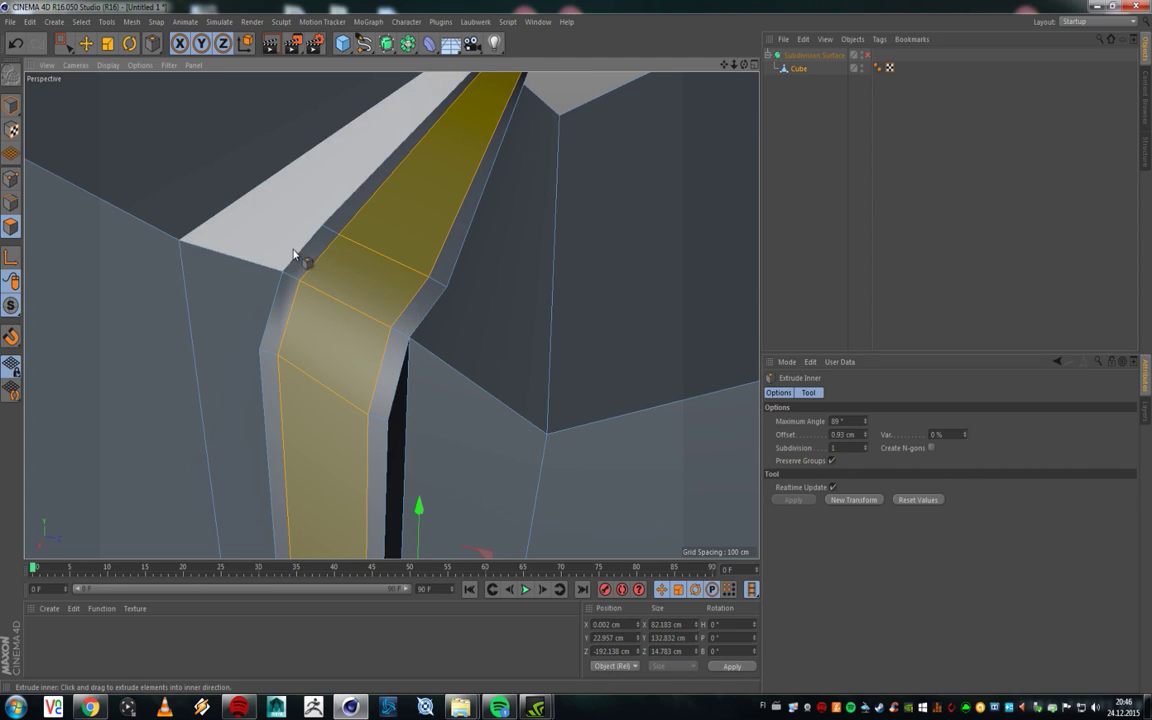
Step: Extrude the inset ring polygons inward by about 3.9 cm to form a groove
{"action": "right_click", "coordinate": [406, 172]}
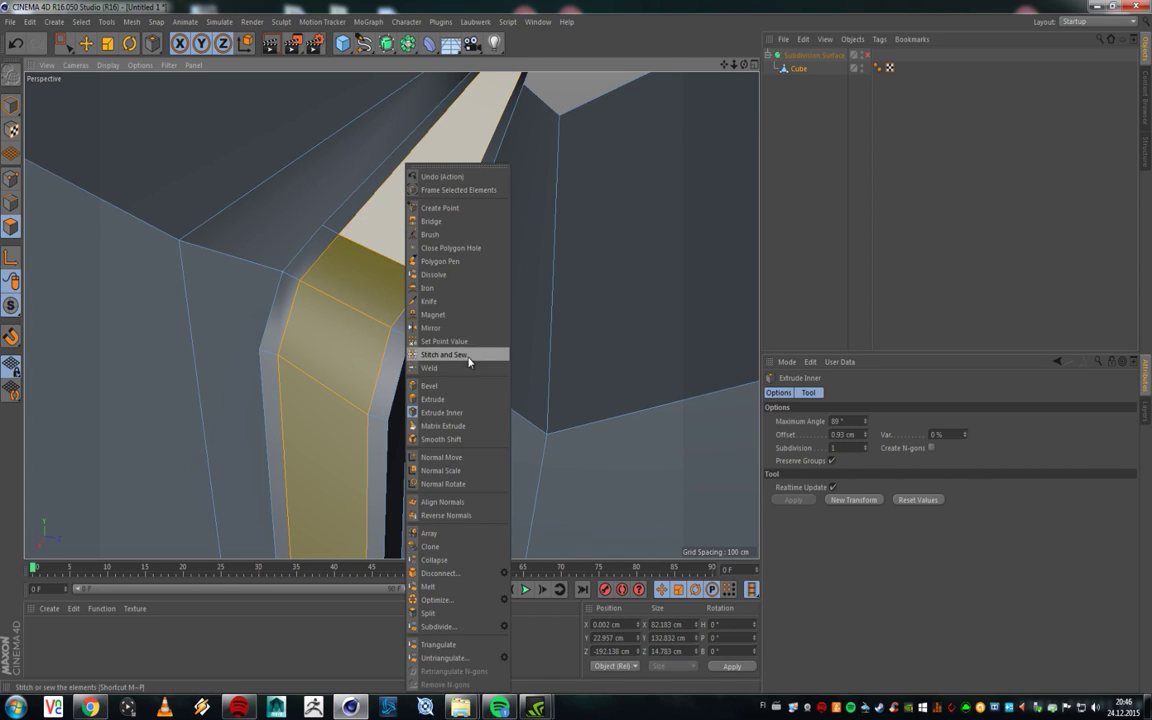
{"action": "left_click", "coordinate": [443, 400]}
{"action": "left_click_drag", "start_coordinate": [386, 270], "coordinate": [321, 273]}
Step: Enable the Subdivision Surface and inspect the smoothed groove around the body
{"action": "right_click_drag", "start_coordinate": [395, 268], "coordinate": [350, 440], "text": "alt"}
{"action": "left_click_drag", "start_coordinate": [343, 401], "coordinate": [430, 360], "text": "alt"}
{"action": "left_click", "coordinate": [877, 200]}
{"action": "left_click_drag", "start_coordinate": [386, 291], "coordinate": [558, 236], "text": "alt"}
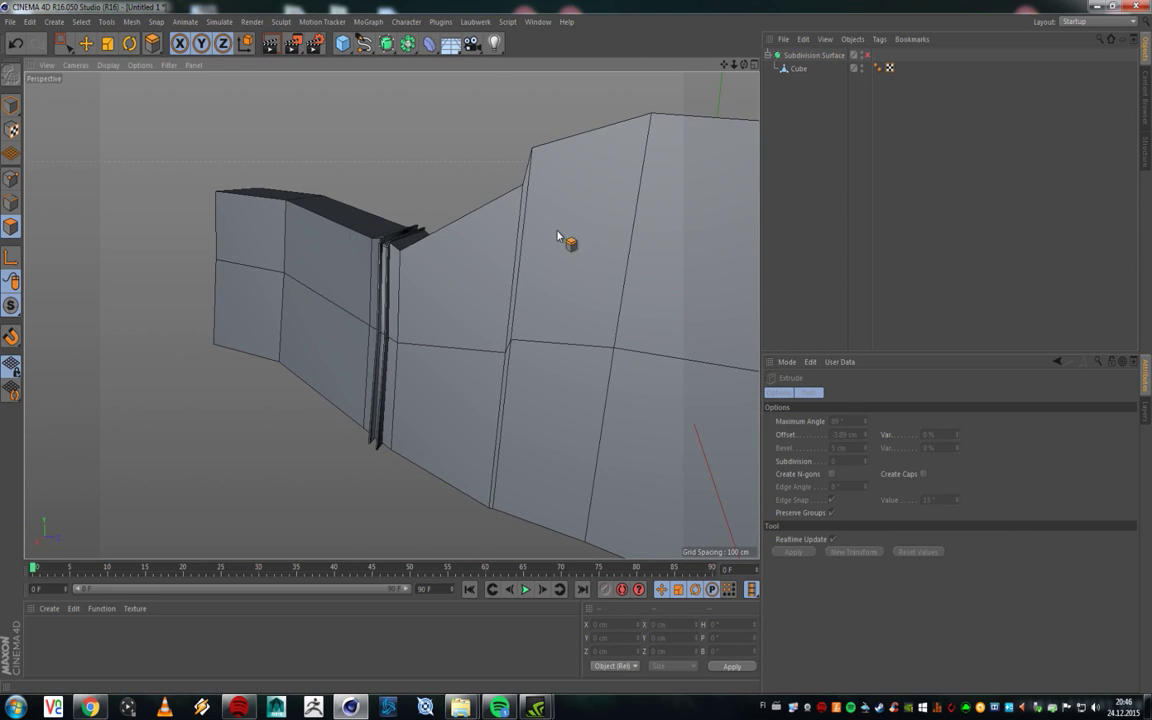
{"action": "left_click", "coordinate": [866, 55]}
{"action": "left_click_drag", "start_coordinate": [650, 213], "coordinate": [398, 248], "text": "alt"}
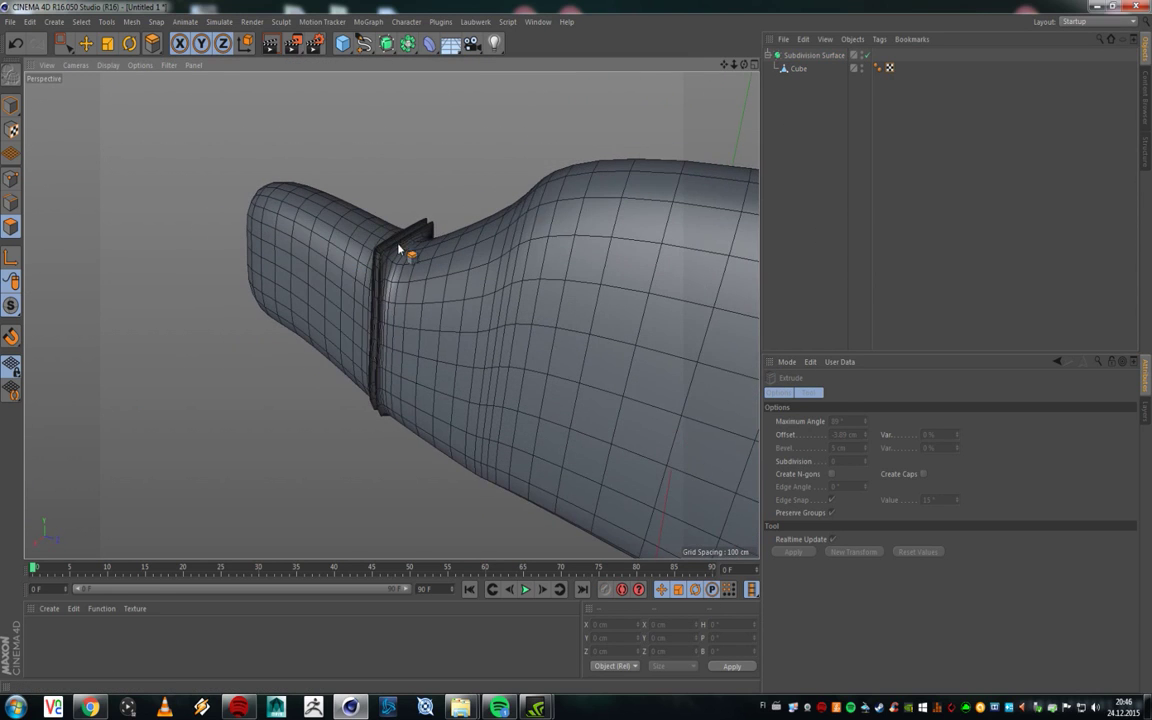
{"action": "right_click_drag", "start_coordinate": [365, 238], "coordinate": [393, 238], "text": "alt"}
{"action": "left_click_drag", "start_coordinate": [393, 238], "coordinate": [482, 203], "text": "alt"}
Step: Select the Cube for point editing and switch from Rectangle Selection to Live Selection
{"action": "left_click", "coordinate": [798, 69]}
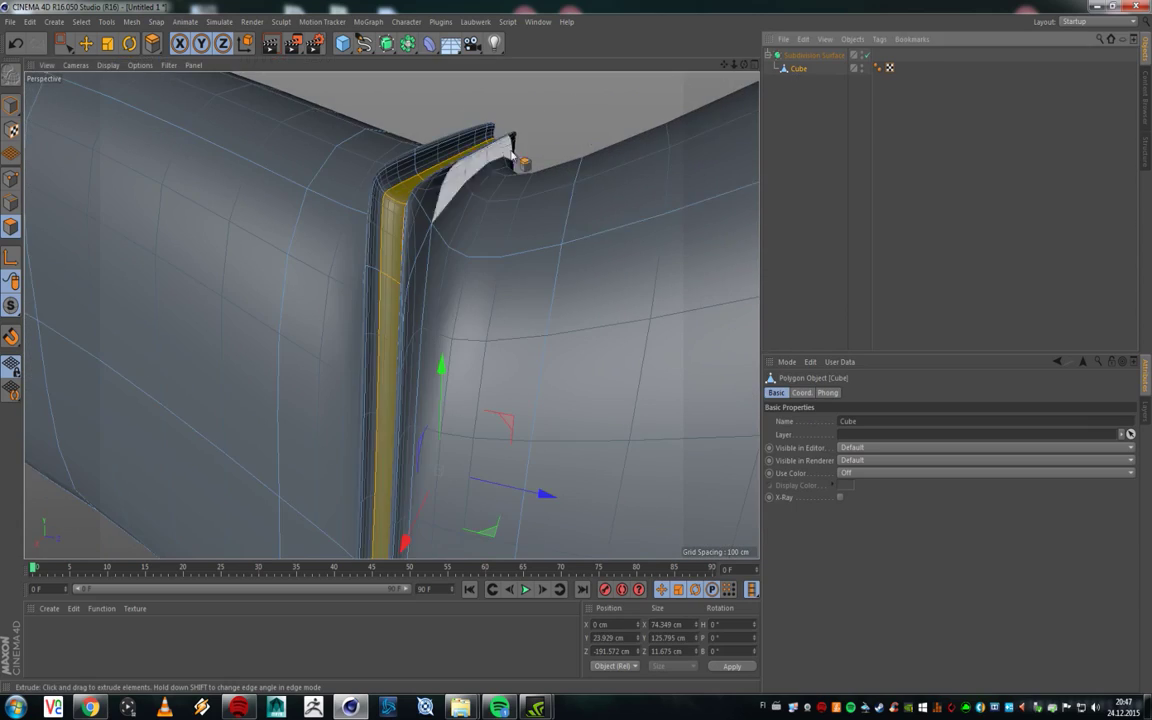
{"action": "left_click_drag", "start_coordinate": [527, 162], "coordinate": [98, 154], "text": "alt"}
{"action": "left_click_drag", "start_coordinate": [447, 152], "coordinate": [346, 263], "text": "alt"}
{"action": "left_click", "coordinate": [66, 43]}
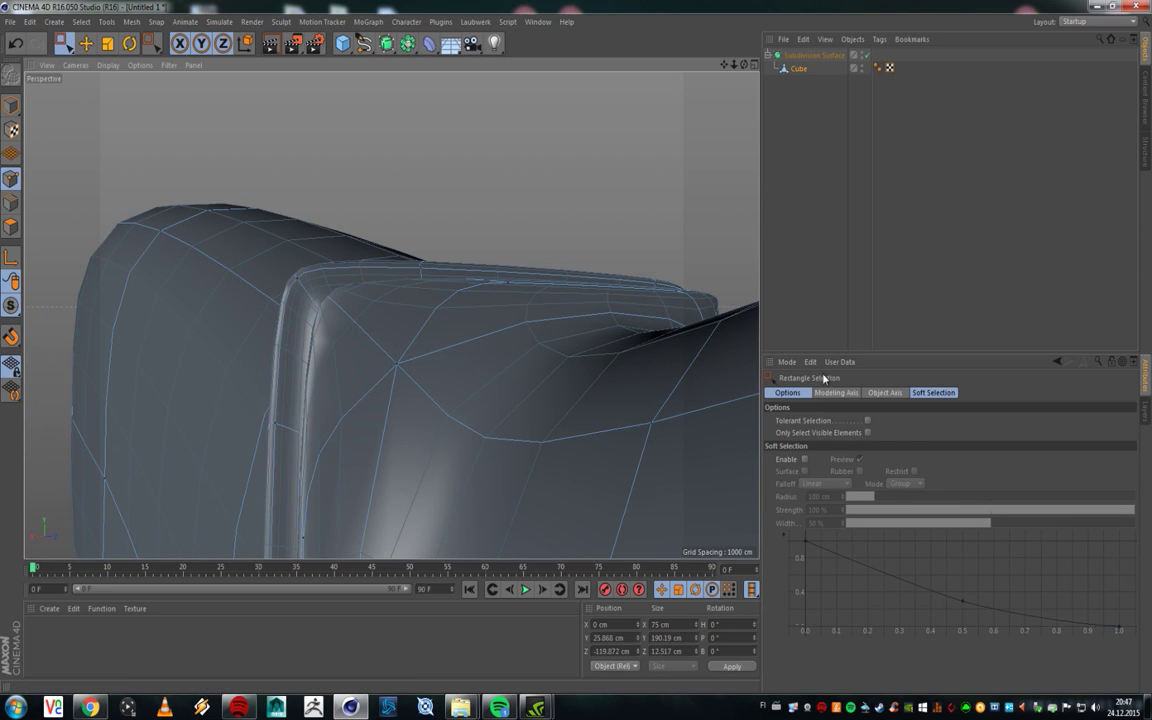
{"action": "left_click_drag", "start_coordinate": [316, 346], "coordinate": [352, 314], "text": "alt"}
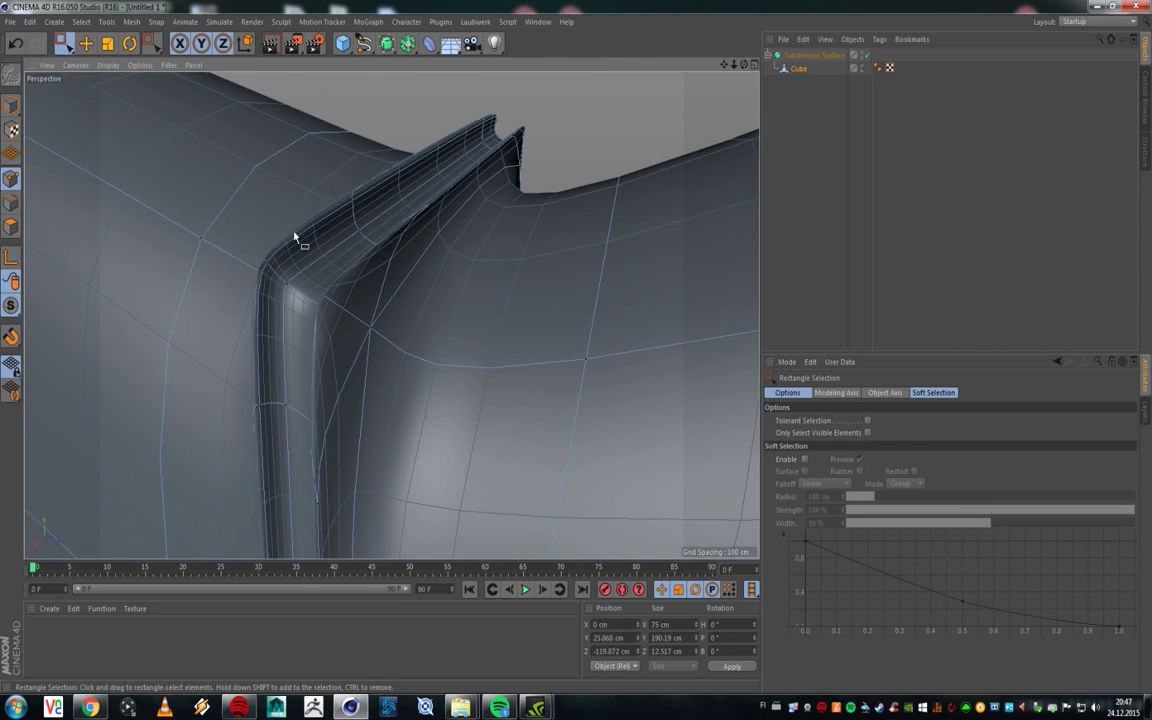
{"action": "left_click", "coordinate": [66, 45]}
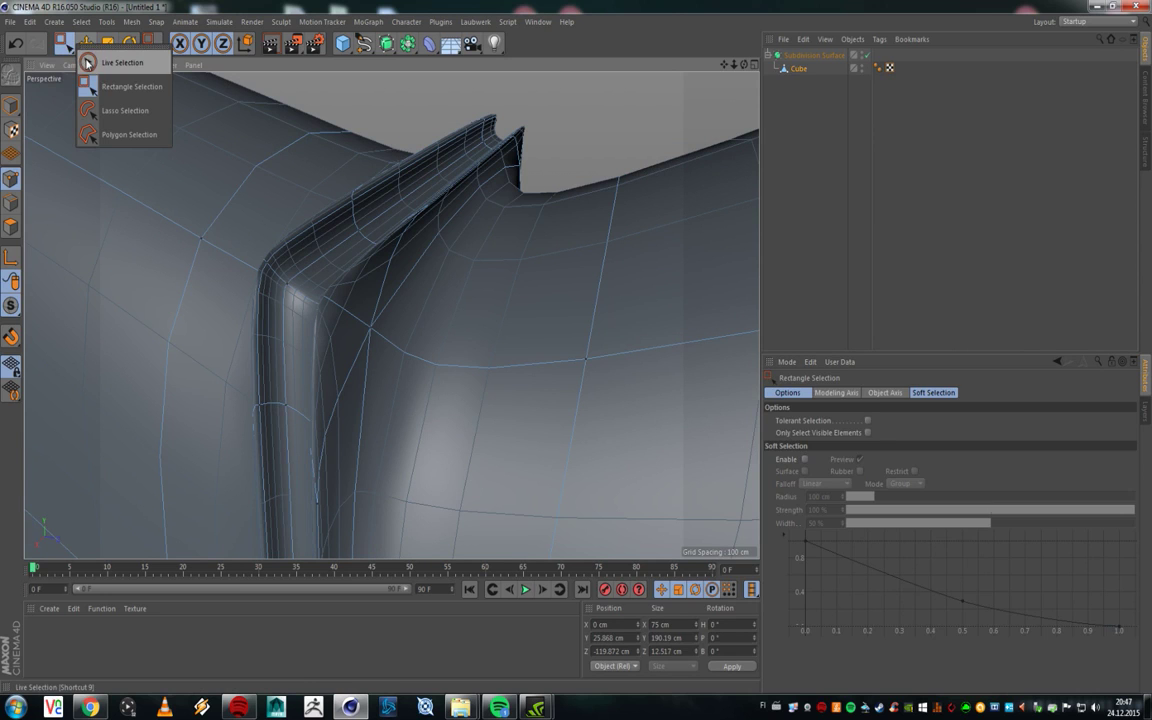
{"action": "left_click", "coordinate": [87, 63]}
Step: Set the Live Selection radius to 101 and select the row of points across the ring's upper corner
{"action": "left_click_drag", "start_coordinate": [420, 340], "coordinate": [383, 343], "text": "alt"}
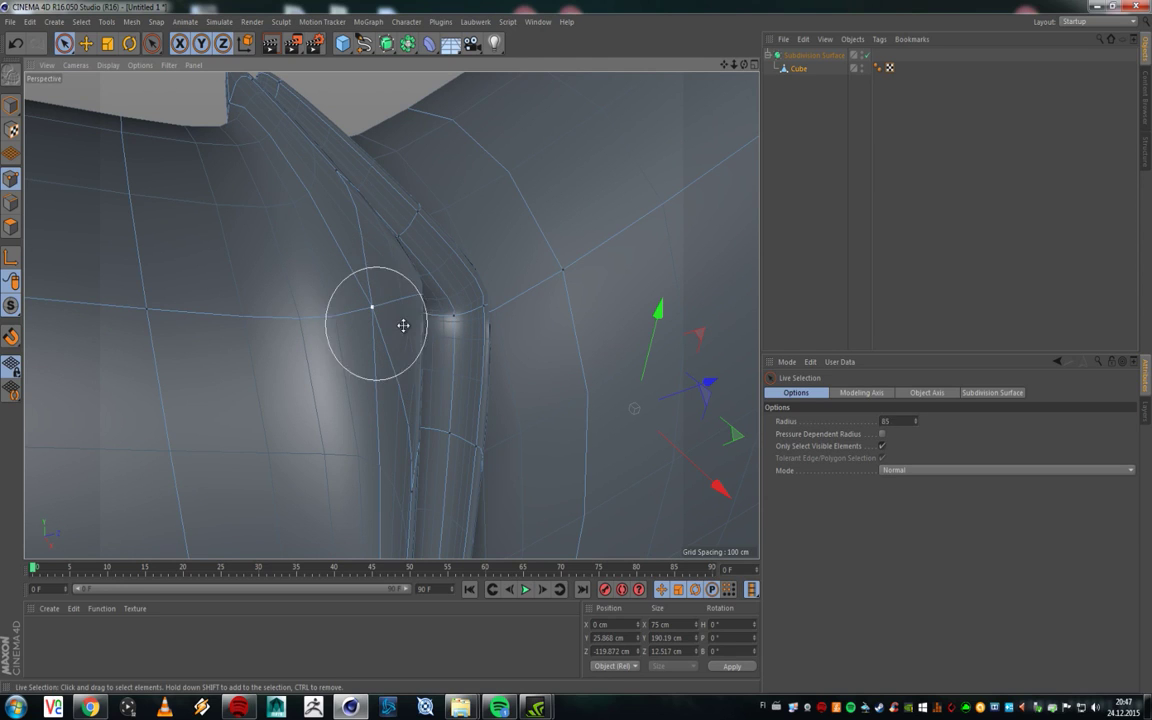
{"action": "middle_click_drag", "start_coordinate": [392, 327], "coordinate": [391, 323]}
{"action": "middle_click_drag", "start_coordinate": [488, 329], "coordinate": [445, 327]}
{"action": "mouse_move", "coordinate": [362, 322]}
{"action": "middle_mouse_down"}
{"action": "mouse_move", "coordinate": [463, 329]}
{"action": "mouse_move", "coordinate": [368, 325]}
{"action": "middle_mouse_up"}
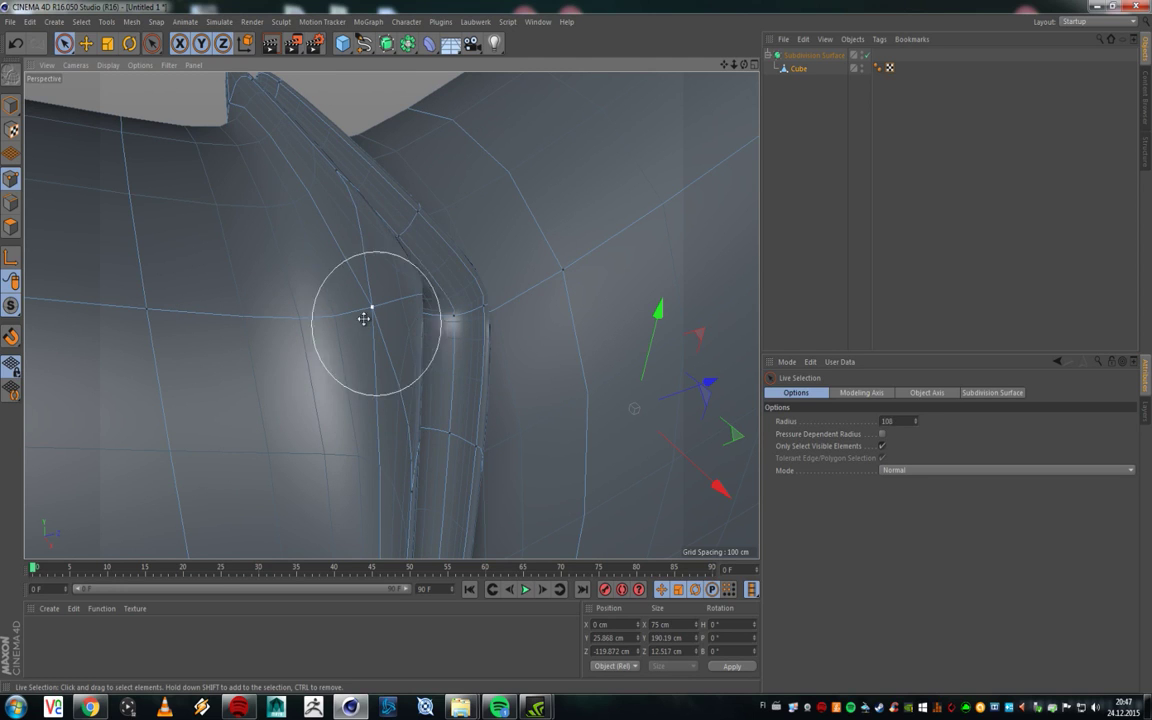
{"action": "right_click_drag", "start_coordinate": [368, 325], "coordinate": [361, 346], "text": "alt"}
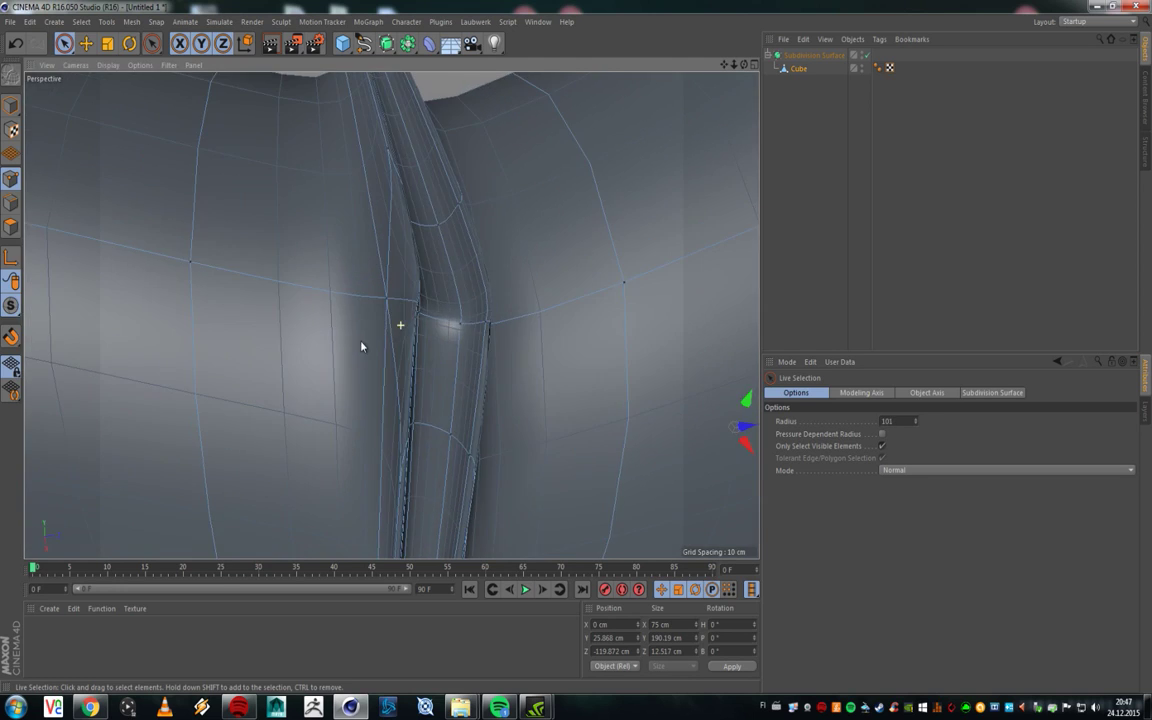
{"action": "left_click", "coordinate": [463, 336]}
{"action": "left_click_drag", "start_coordinate": [463, 336], "coordinate": [438, 337], "text": "alt"}
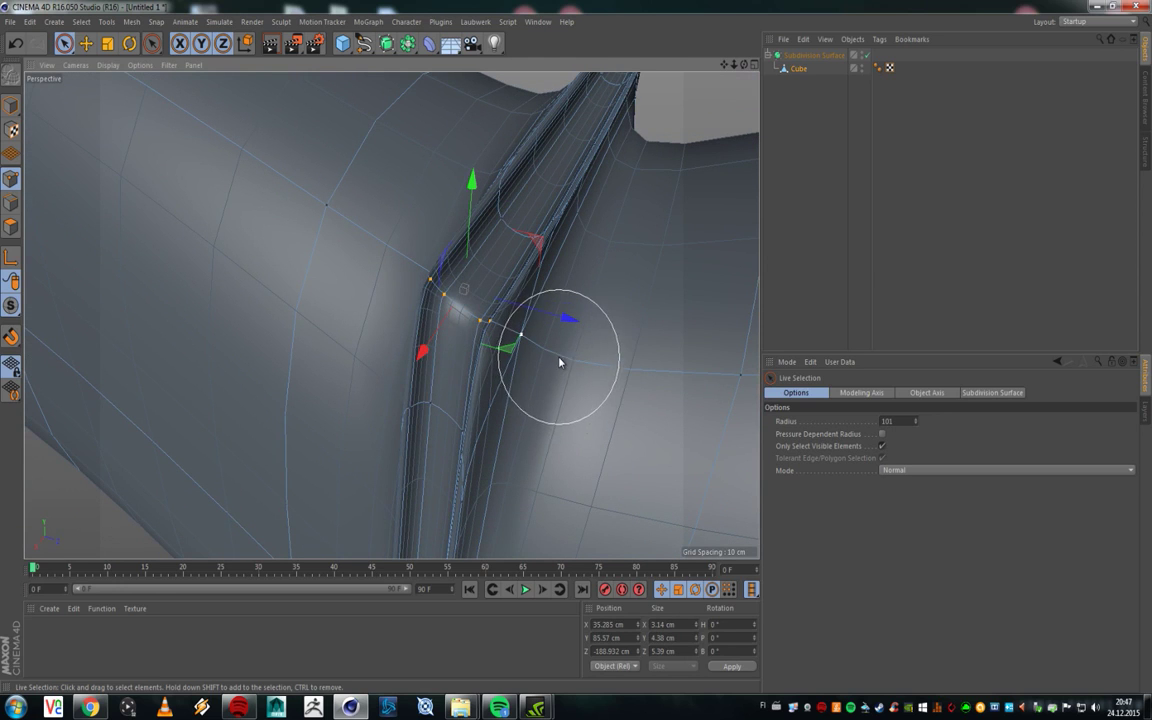
{"action": "left_click_drag", "start_coordinate": [534, 336], "coordinate": [575, 370], "text": "shift"}
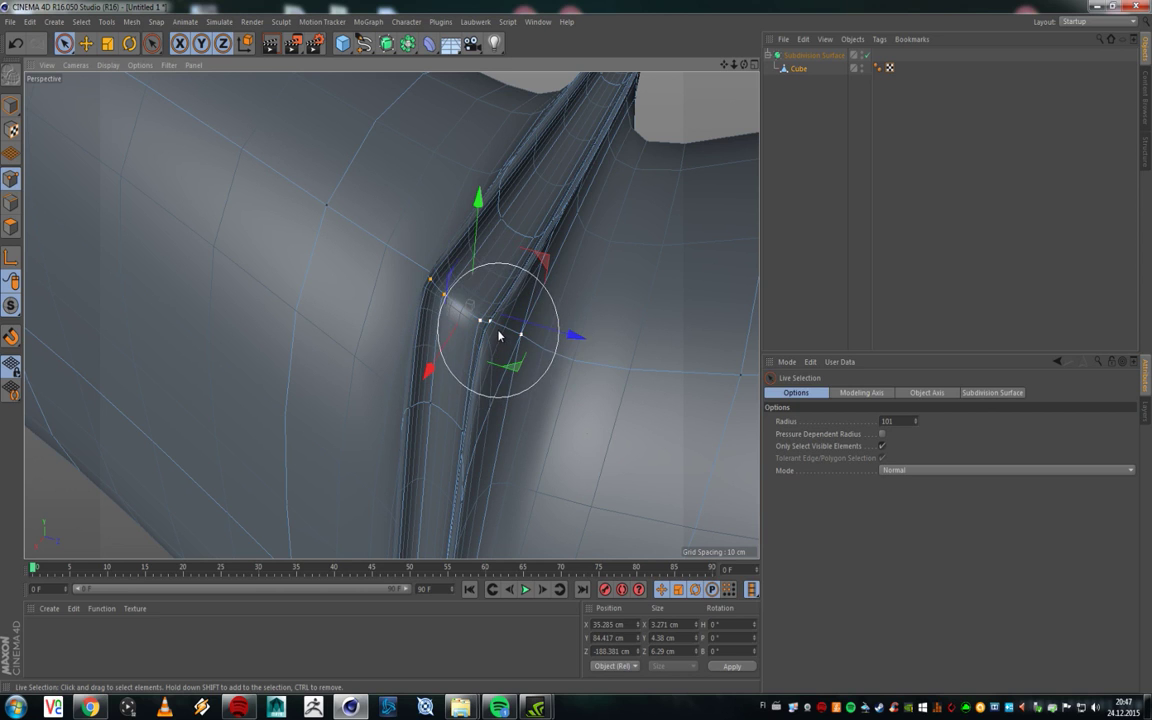
Step: Scale the selected corner points closer together, to about 1.92 × 2.57 × 3.69 cm
{"action": "left_click_drag", "start_coordinate": [463, 314], "coordinate": [249, 250], "text": "alt"}
{"action": "left_click_drag", "start_coordinate": [400, 262], "coordinate": [469, 299], "text": "alt"}
{"action": "key", "text": "t"}
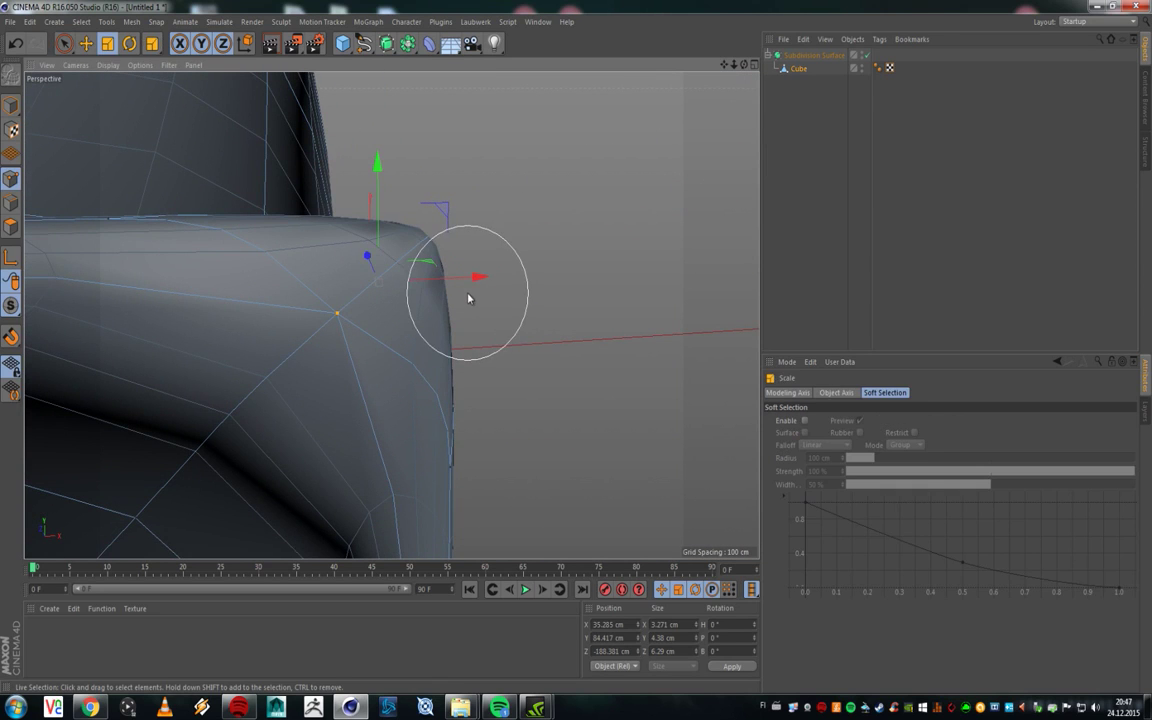
{"action": "left_click_drag", "start_coordinate": [674, 134], "coordinate": [350, 386]}
{"action": "key", "text": "ctrl+z"}
{"action": "left_click_drag", "start_coordinate": [530, 127], "coordinate": [404, 203]}
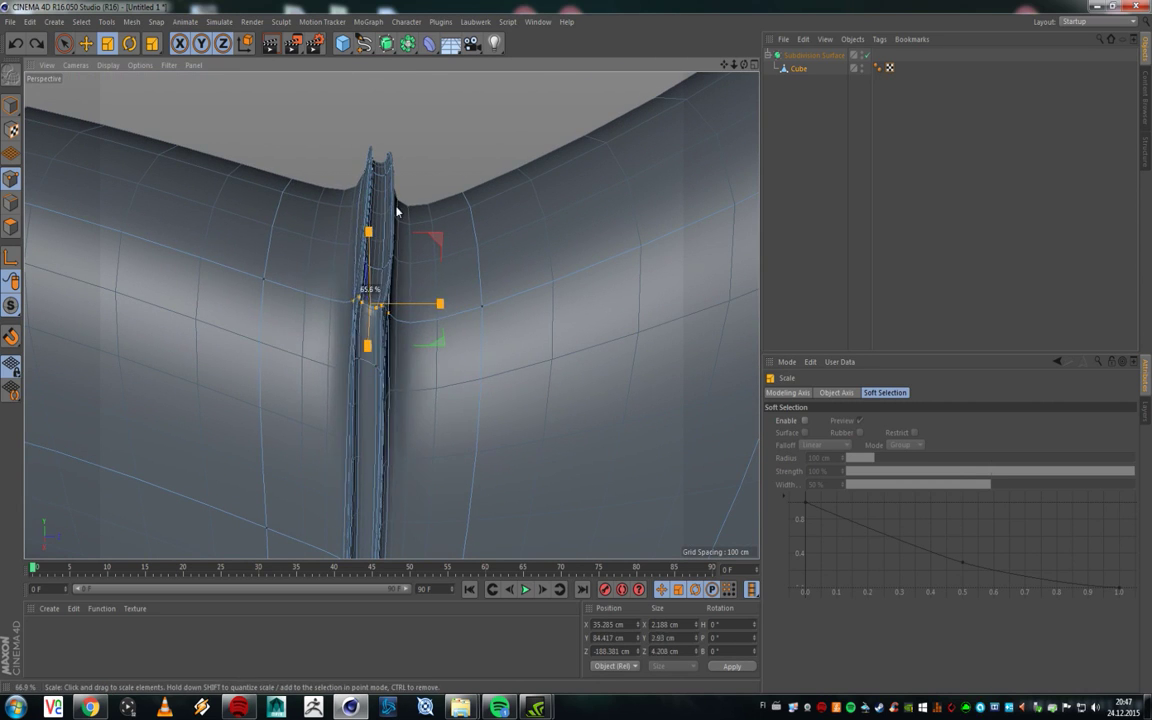
{"action": "left_click_drag", "start_coordinate": [374, 261], "coordinate": [388, 254]}
Step: Try to move the scaled corner points farther inward and optimize them, and undo the changes
{"action": "left_click_drag", "start_coordinate": [388, 254], "coordinate": [447, 279], "text": "alt"}
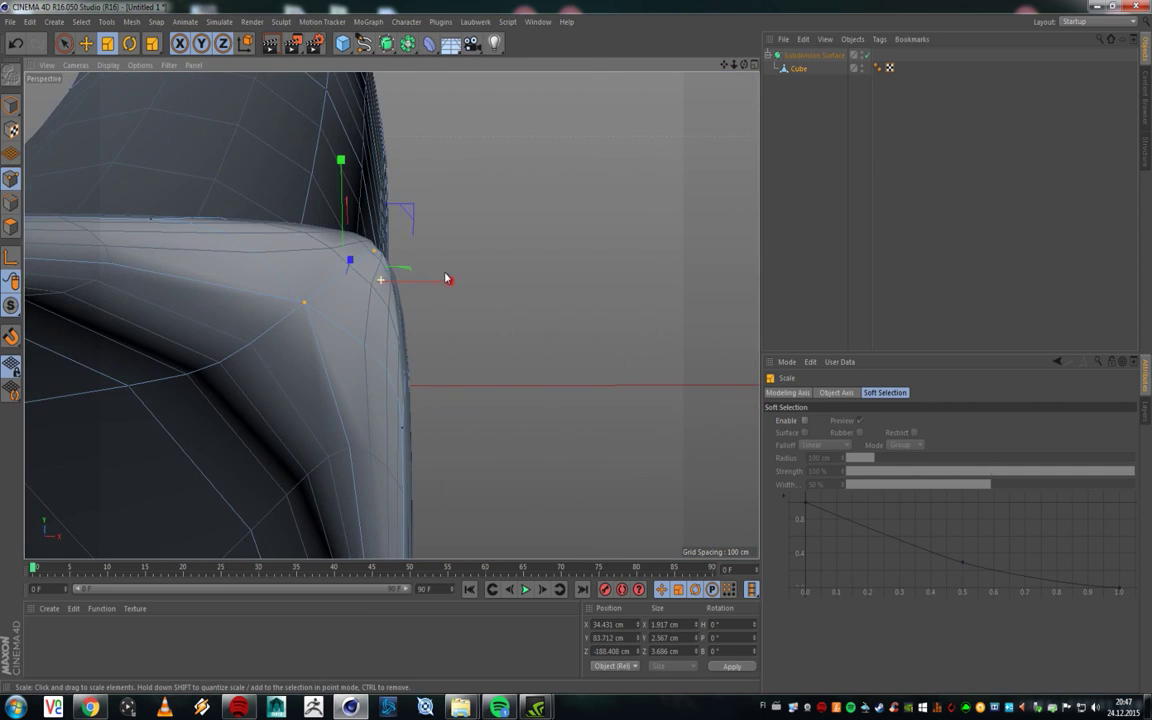
{"action": "left_click_drag", "start_coordinate": [332, 284], "coordinate": [205, 330], "text": "alt"}
{"action": "right_click", "coordinate": [319, 305]}
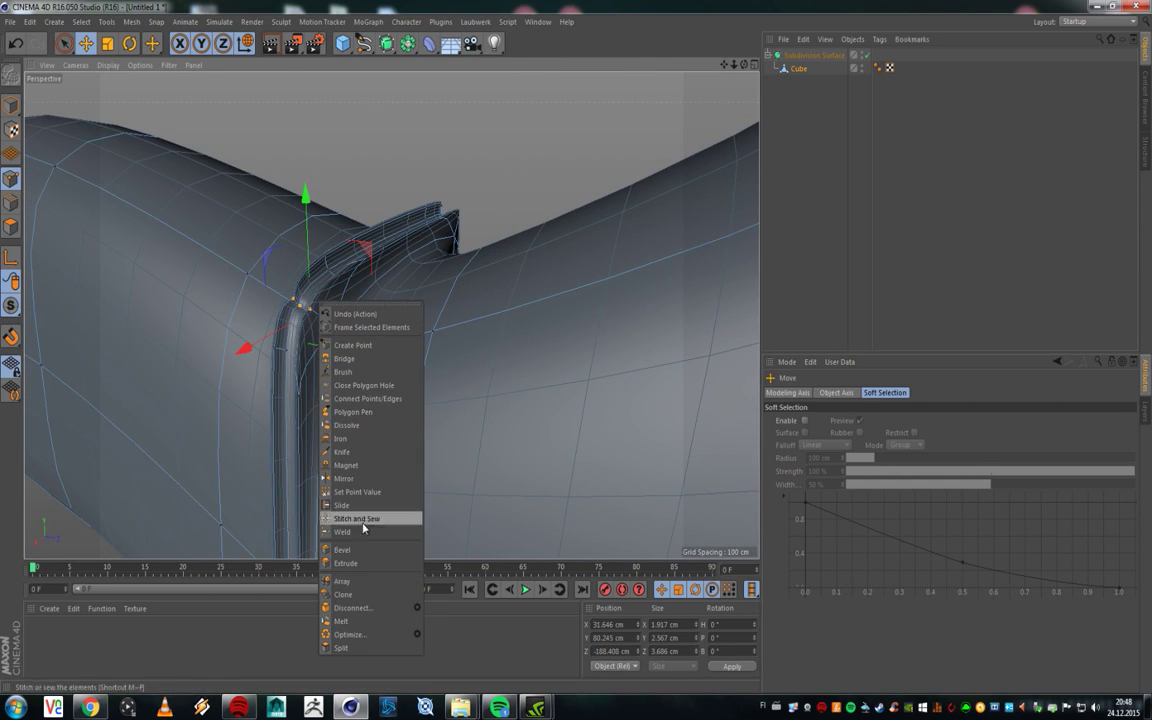
{"action": "left_click", "coordinate": [350, 636]}
{"action": "left_click_drag", "start_coordinate": [297, 308], "coordinate": [346, 296], "text": "alt"}
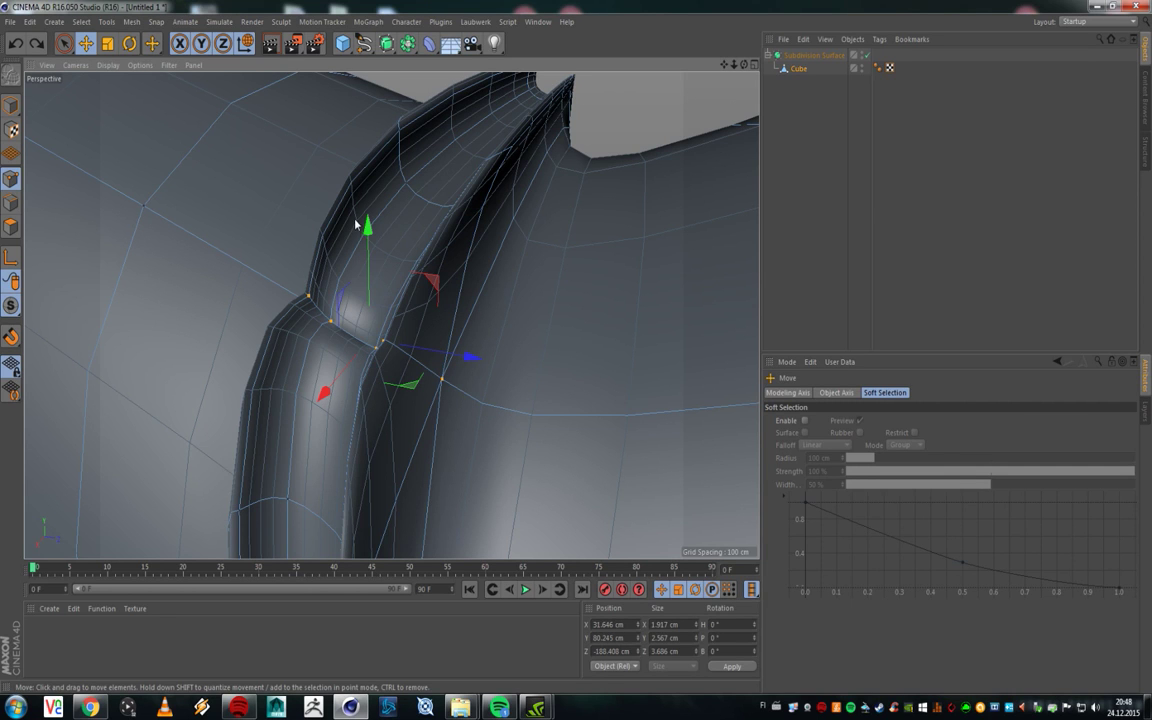
{"action": "left_click_drag", "start_coordinate": [326, 386], "coordinate": [438, 423], "text": "alt"}
{"action": "left_click_drag", "start_coordinate": [350, 278], "coordinate": [532, 262], "text": "alt"}
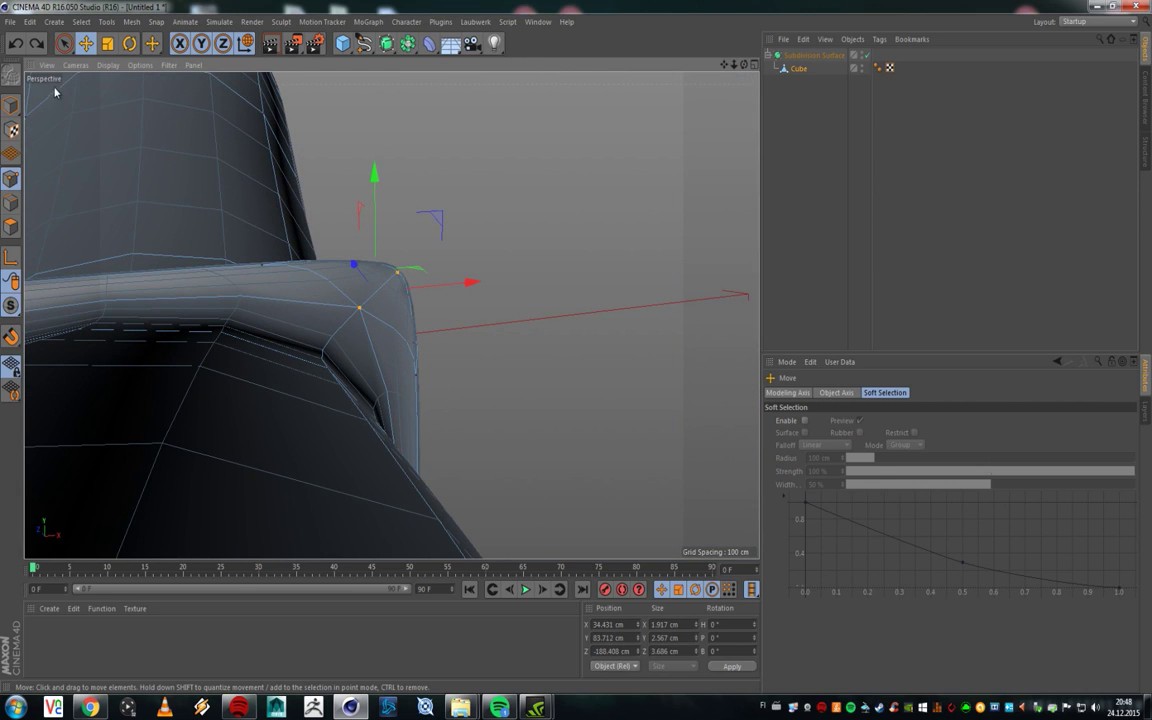
Step: Select the groove's rim points at the upper corner and move them outward to about X 37.4 cm, Y 86 cm
{"action": "left_click", "coordinate": [64, 43]}
{"action": "scroll", "coordinate": [390, 250], "scroll_direction": "up", "scroll_amount": 5}
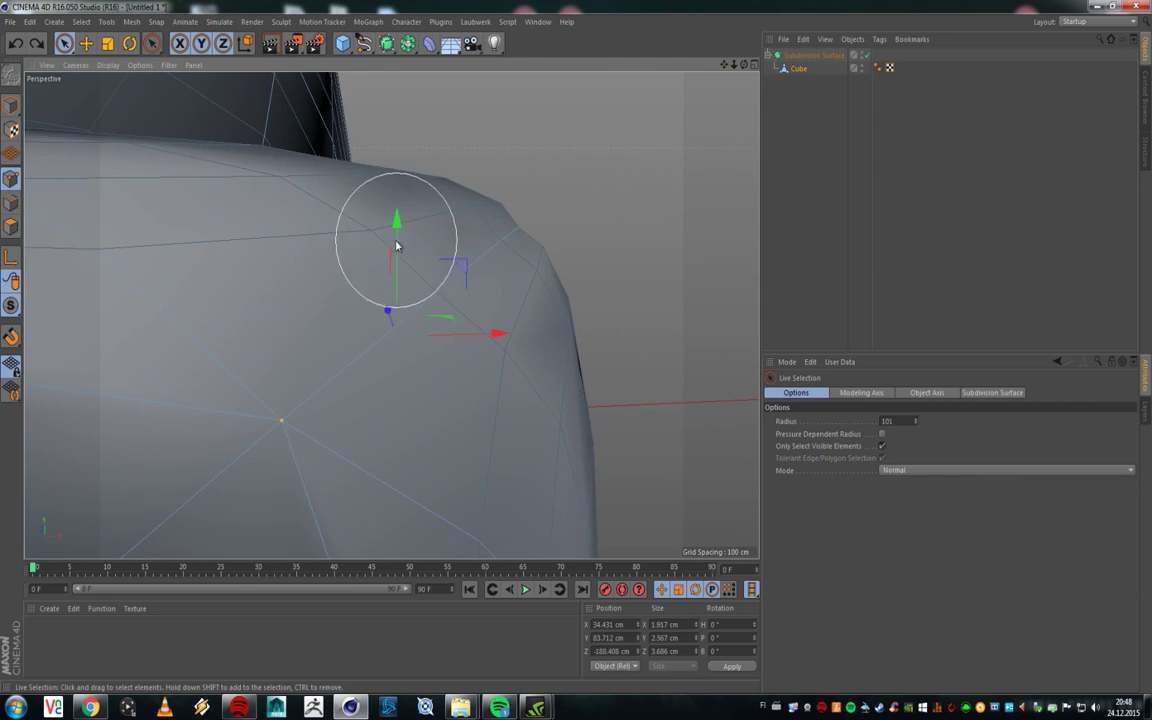
{"action": "left_click_drag", "start_coordinate": [396, 245], "coordinate": [419, 331], "text": "alt"}
{"action": "left_click_drag", "start_coordinate": [64, 43], "coordinate": [108, 80]}
{"action": "left_click_drag", "start_coordinate": [330, 330], "coordinate": [467, 265], "text": "alt"}
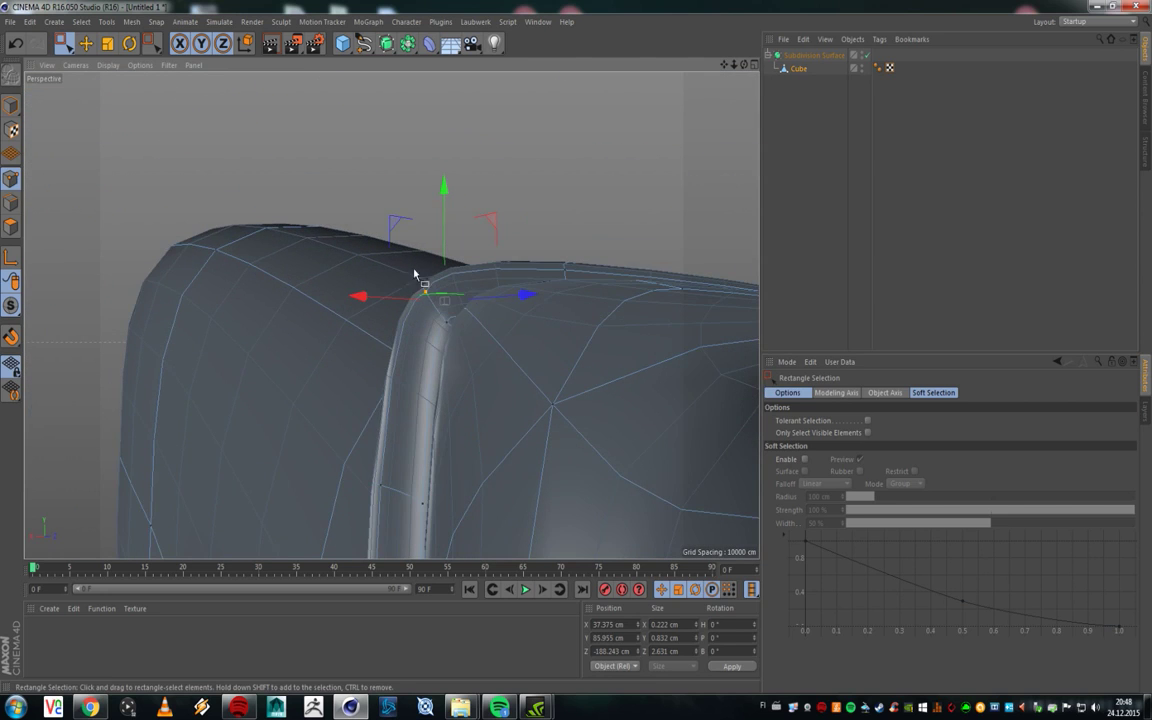
Step: Rectangle-select the groove's rim points at both upper corners of the ring
{"action": "left_click_drag", "start_coordinate": [399, 222], "coordinate": [428, 262]}
{"action": "left_click_drag", "start_coordinate": [483, 393], "coordinate": [404, 265], "text": "alt"}
{"action": "scroll", "coordinate": [349, 313], "scroll_direction": "up", "scroll_amount": 5}
{"action": "left_click_drag", "start_coordinate": [349, 313], "coordinate": [468, 222], "text": "alt"}
{"action": "left_click_drag", "start_coordinate": [404, 356], "coordinate": [300, 482], "text": "alt"}
Step: Try to scale the rim points of both upper corners vertically, and undo the scaling
{"action": "key", "text": "t"}
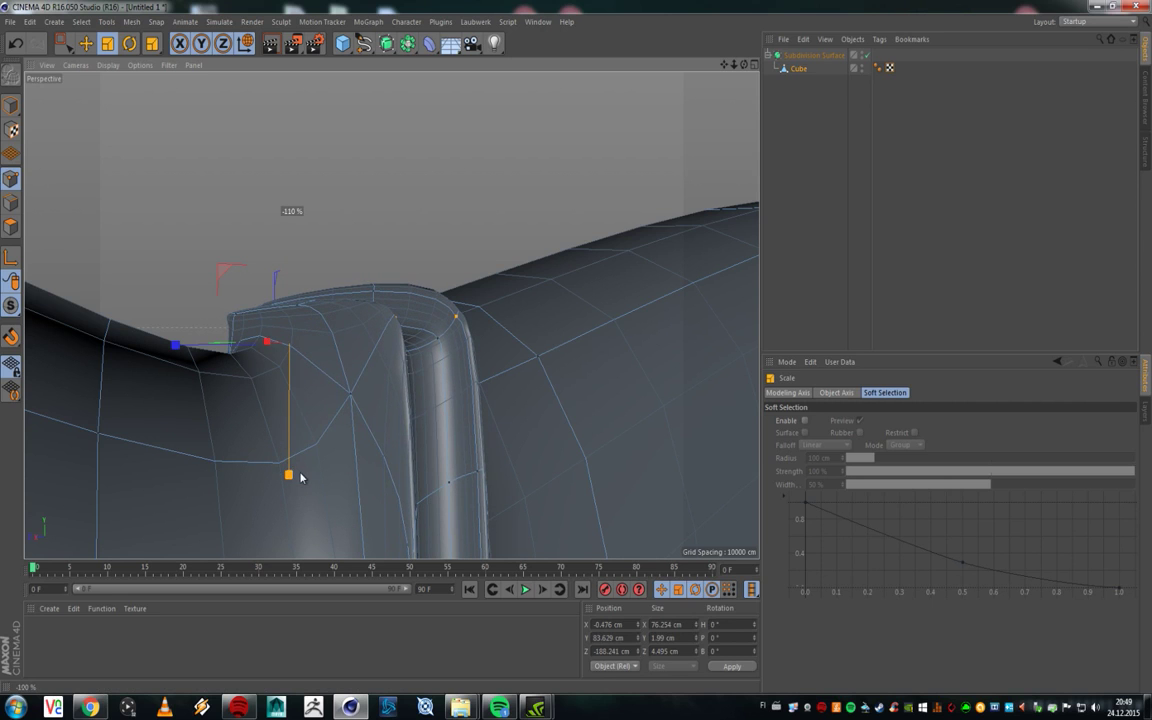
{"action": "key", "text": "e"}
{"action": "left_click_drag", "start_coordinate": [389, 357], "coordinate": [363, 321], "text": "alt"}
{"action": "left_click_drag", "start_coordinate": [324, 365], "coordinate": [488, 389], "text": "alt"}
{"action": "scroll", "coordinate": [298, 435], "scroll_direction": "down", "scroll_amount": 5}
{"action": "middle_click_drag", "start_coordinate": [208, 373], "coordinate": [396, 347], "text": "alt"}
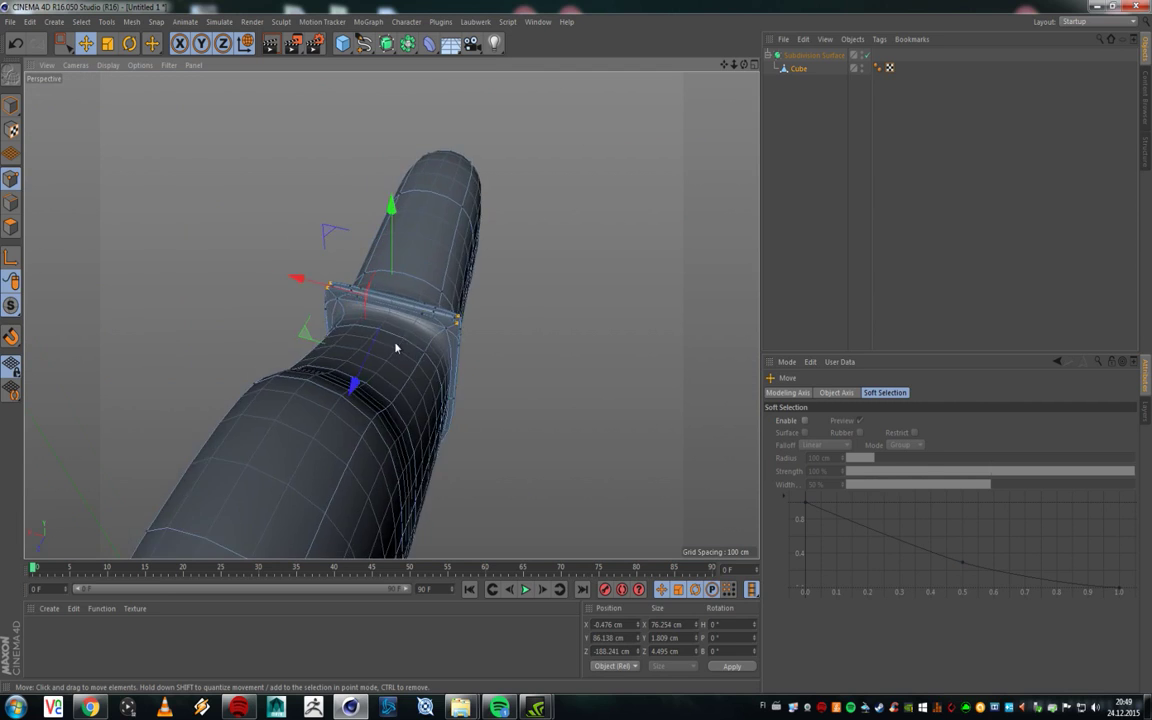
Step: Scale the selected groove points at both upper corners inward along X to a width of about 53.4 cm
{"action": "left_click_drag", "start_coordinate": [396, 347], "coordinate": [455, 315], "text": "alt"}
{"action": "scroll", "coordinate": [360, 313], "scroll_direction": "up", "scroll_amount": 5}
{"action": "left_click_drag", "start_coordinate": [363, 314], "coordinate": [399, 292], "text": "alt"}
{"action": "key", "text": "t"}
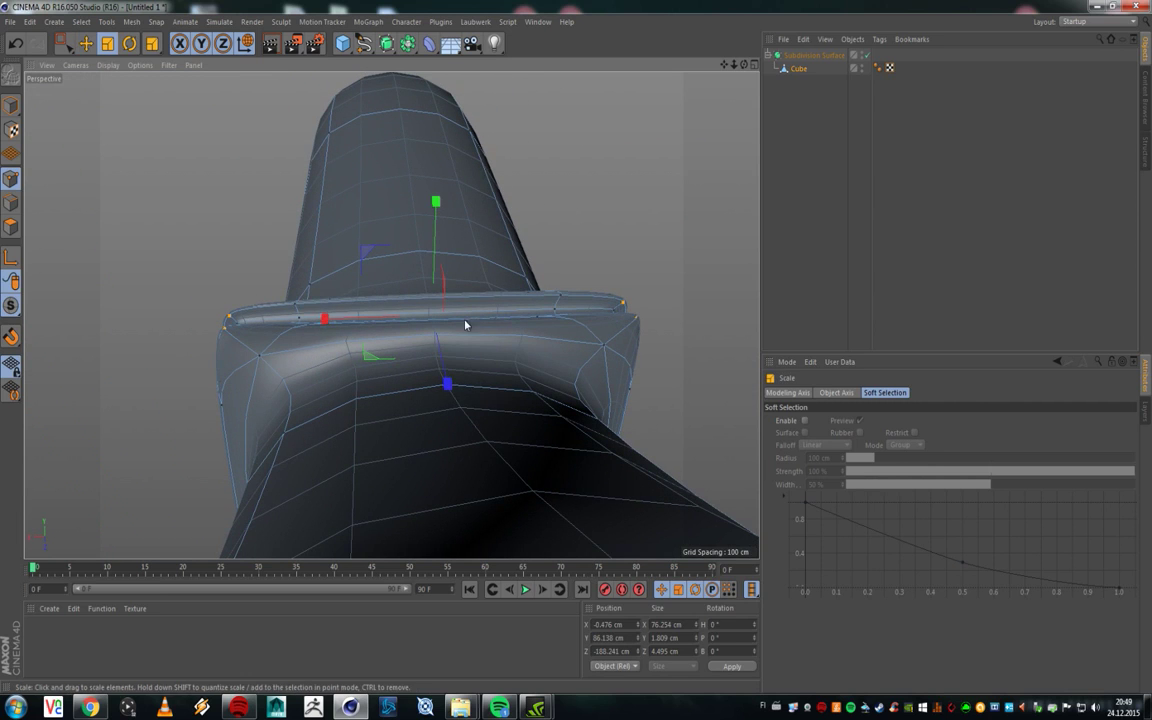
{"action": "mouse_move", "coordinate": [376, 320]}
{"action": "left_mouse_down"}
{"action": "mouse_move", "coordinate": [389, 319]}
{"action": "mouse_move", "coordinate": [367, 319]}
{"action": "left_mouse_up"}
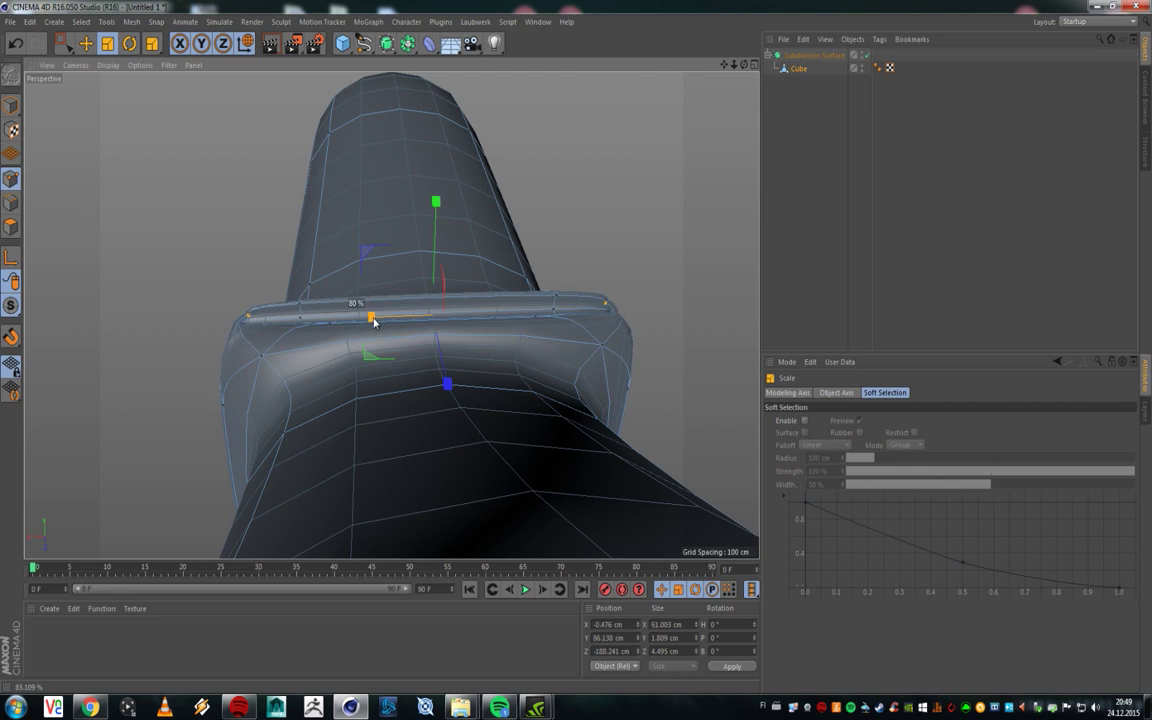
{"action": "left_click_drag", "start_coordinate": [255, 342], "coordinate": [373, 334], "text": "alt"}
{"action": "scroll", "coordinate": [260, 357], "scroll_direction": "up", "scroll_amount": 5}
{"action": "left_click_drag", "start_coordinate": [260, 347], "coordinate": [306, 340], "text": "alt"}
{"action": "left_click_drag", "start_coordinate": [391, 316], "coordinate": [323, 268], "text": "alt"}
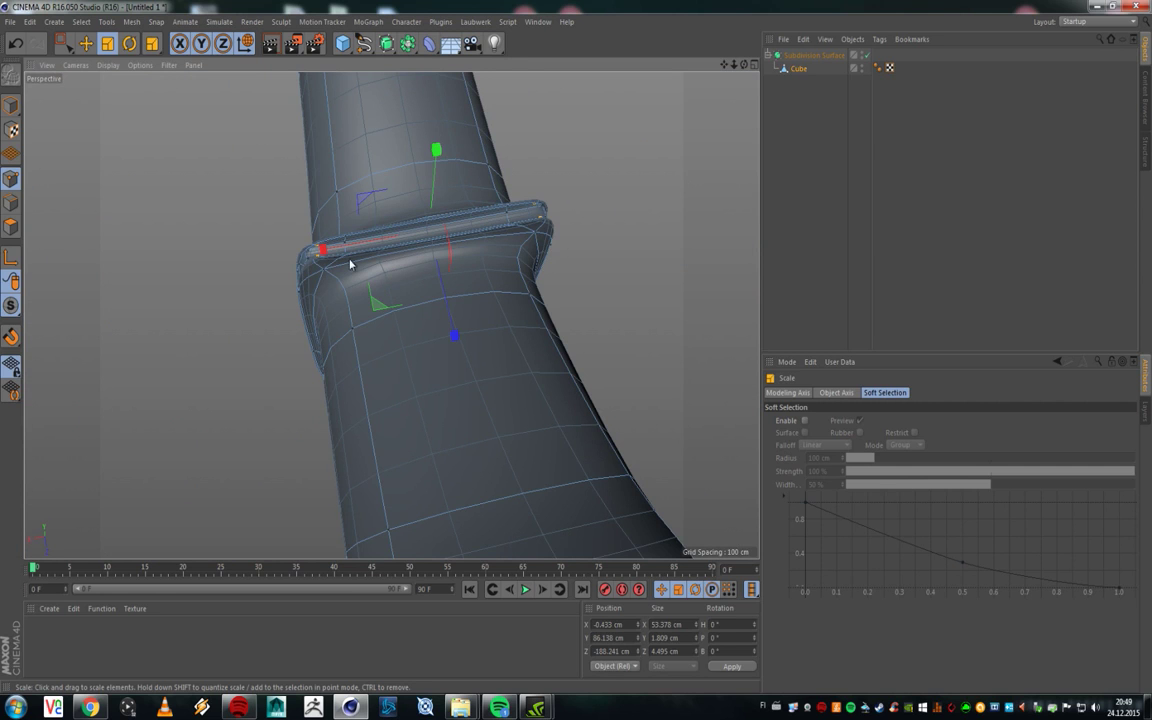
Step: Adjust the groove's inner points at both upper corners, scaling them along X to a width of about 64.7 cm
{"action": "left_click_drag", "start_coordinate": [378, 268], "coordinate": [309, 239], "text": "alt"}
{"action": "scroll", "coordinate": [309, 239], "scroll_direction": "up", "scroll_amount": 5}
{"action": "mouse_move", "coordinate": [365, 309]}
{"action": "left_mouse_down", "text": "alt"}
{"action": "mouse_move", "coordinate": [504, 381]}
{"action": "mouse_move", "coordinate": [406, 283]}
{"action": "mouse_move", "coordinate": [458, 226]}
{"action": "mouse_move", "coordinate": [432, 237]}
{"action": "mouse_move", "coordinate": [545, 240]}
{"action": "mouse_move", "coordinate": [399, 293]}
{"action": "mouse_move", "coordinate": [452, 316]}
{"action": "mouse_move", "coordinate": [393, 302]}
{"action": "mouse_move", "coordinate": [442, 314]}
{"action": "mouse_move", "coordinate": [358, 331]}
{"action": "mouse_move", "coordinate": [147, 306]}
{"action": "mouse_move", "coordinate": [697, 252]}
{"action": "mouse_move", "coordinate": [455, 257]}
{"action": "mouse_move", "coordinate": [309, 133]}
{"action": "mouse_move", "coordinate": [417, 285]}
{"action": "mouse_move", "coordinate": [398, 334]}
{"action": "mouse_move", "coordinate": [378, 328]}
{"action": "left_mouse_up", "text": "alt"}
{"action": "scroll", "coordinate": [406, 283], "scroll_direction": "down", "scroll_amount": 5}
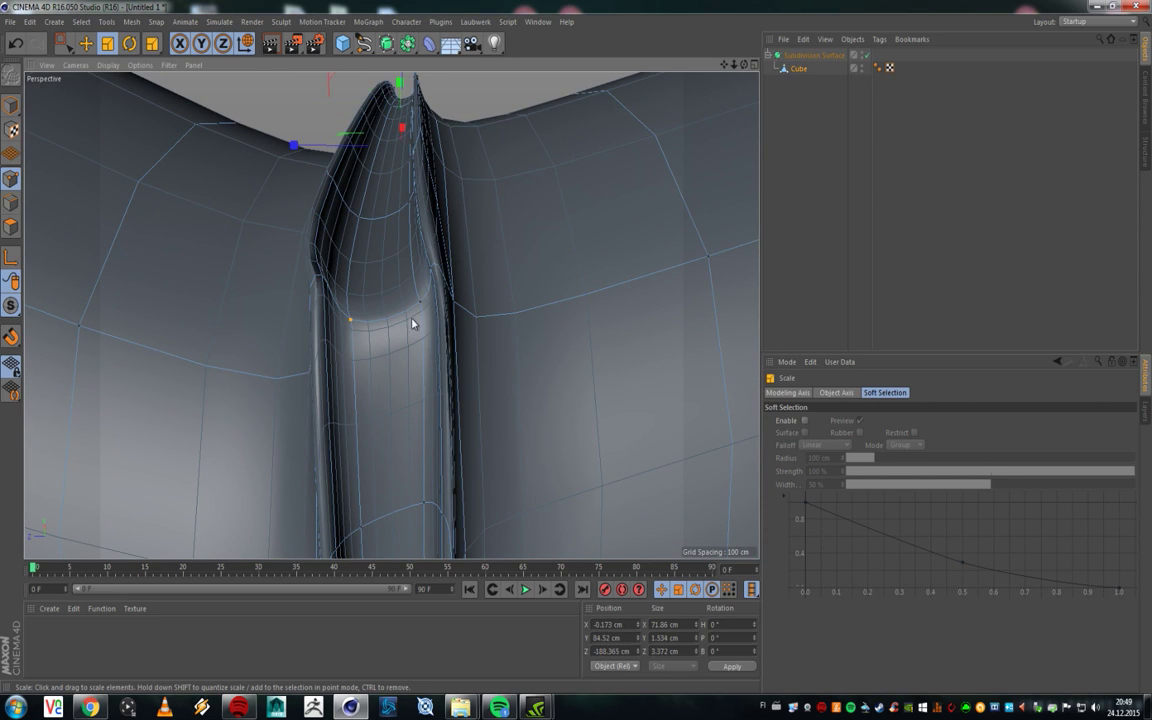
{"action": "left_click_drag", "start_coordinate": [358, 210], "coordinate": [404, 265], "text": "alt"}
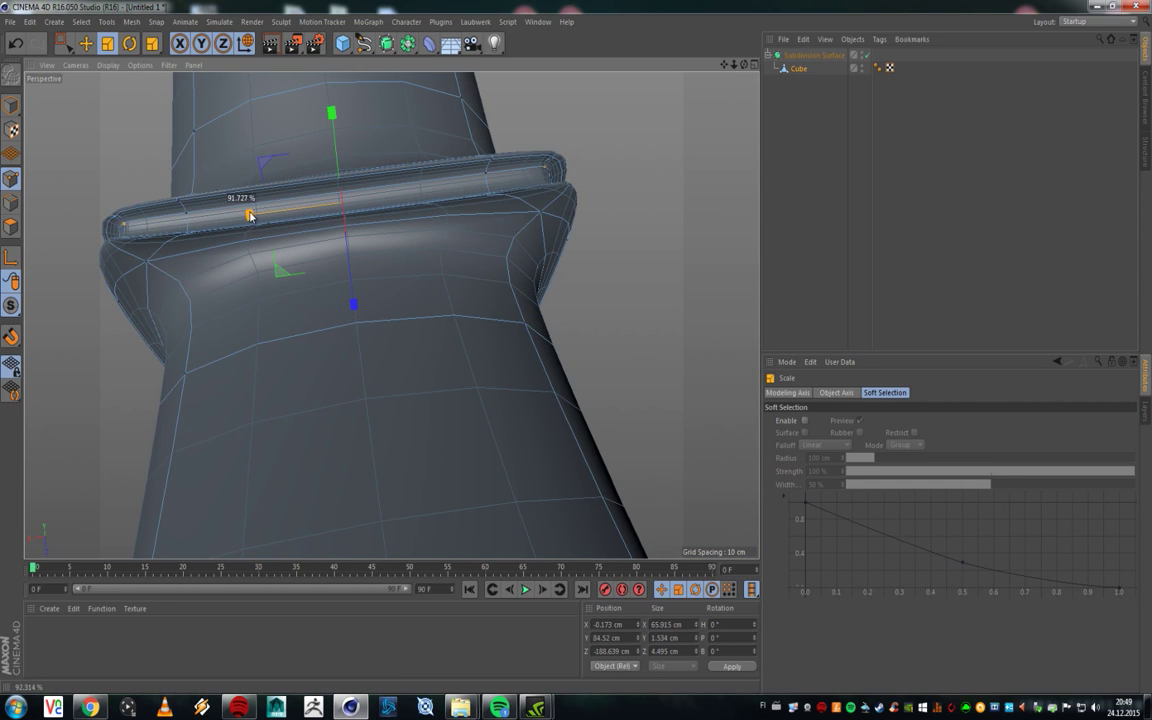
{"action": "left_click_drag", "start_coordinate": [252, 216], "coordinate": [255, 216]}
Step: Deselect the model and switch the viewport display to Gouraud Shading without lines to check the ring's shape
{"action": "left_click_drag", "start_coordinate": [255, 216], "coordinate": [69, 350], "text": "alt"}
{"action": "left_click", "coordinate": [897, 208]}
{"action": "scroll", "coordinate": [221, 296], "scroll_direction": "down", "scroll_amount": 2}
{"action": "middle_click_drag", "start_coordinate": [221, 296], "coordinate": [305, 262], "text": "alt"}
{"action": "left_click_drag", "start_coordinate": [344, 243], "coordinate": [393, 249], "text": "alt"}
{"action": "scroll", "coordinate": [383, 291], "scroll_direction": "down", "scroll_amount": 5}
{"action": "scroll", "coordinate": [363, 162], "scroll_direction": "up", "scroll_amount": 3}
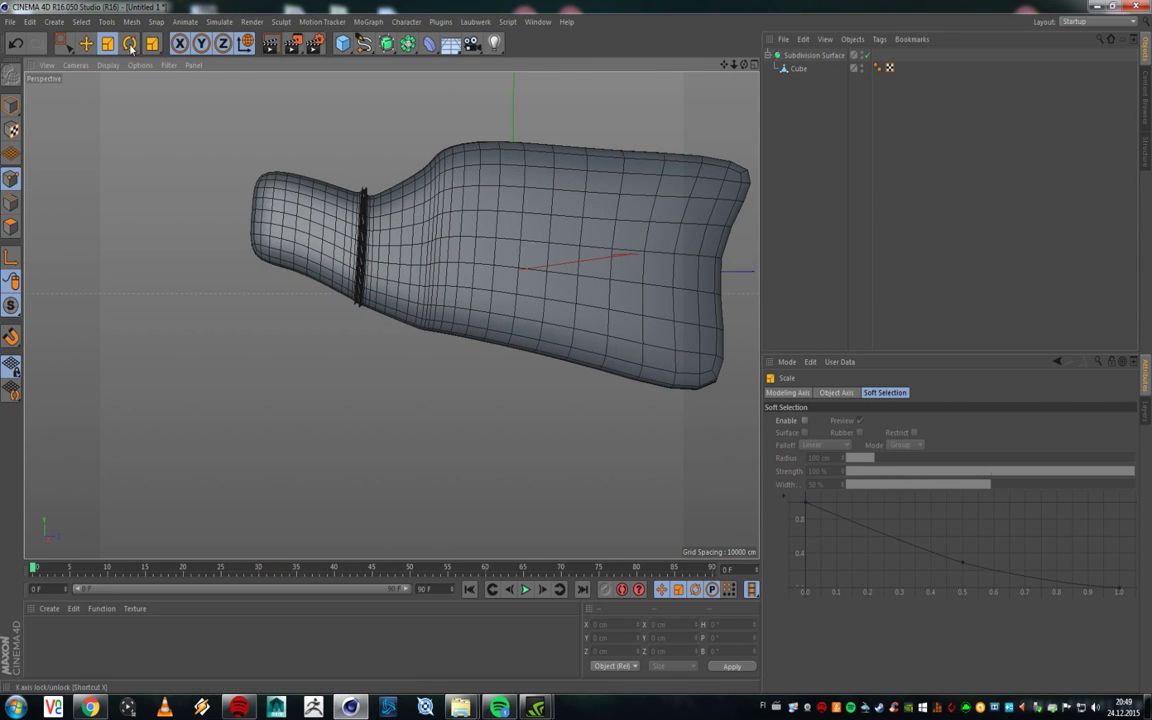
{"action": "left_click", "coordinate": [78, 65]}
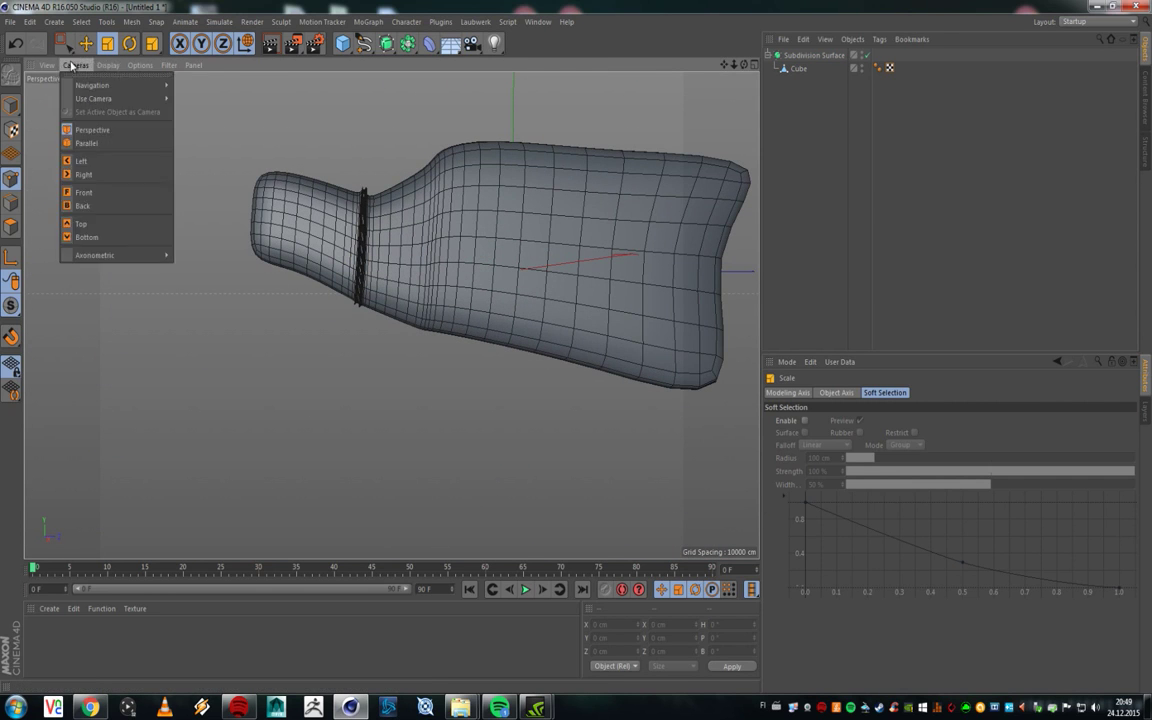
{"action": "mouse_move", "coordinate": [108, 65]}
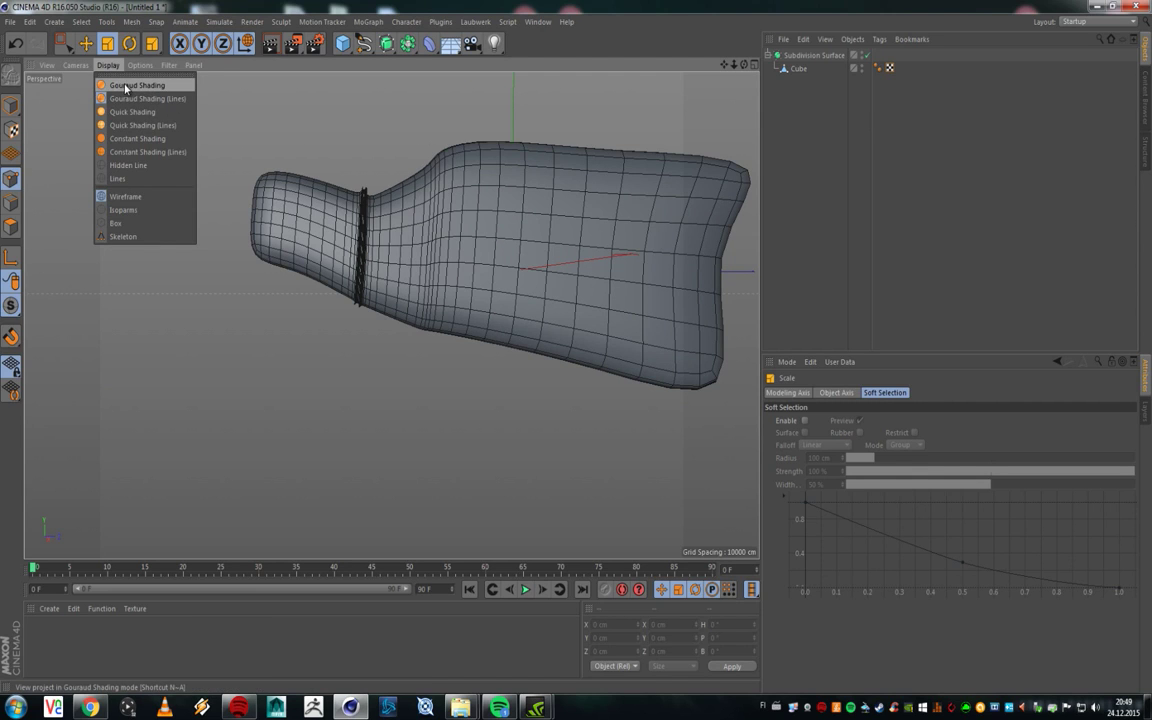
{"action": "left_click", "coordinate": [125, 86]}
{"action": "scroll", "coordinate": [391, 363], "scroll_direction": "down", "scroll_amount": 5}
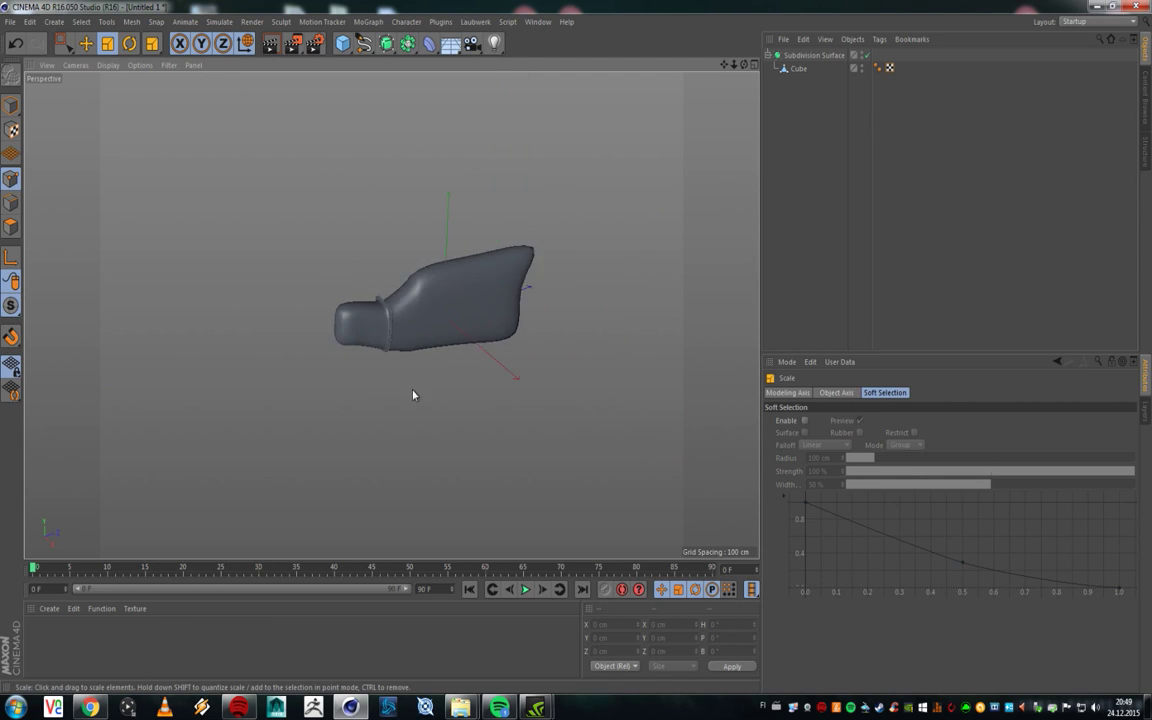
{"action": "left_click_drag", "start_coordinate": [321, 253], "coordinate": [414, 302], "text": "alt"}
{"action": "scroll", "coordinate": [438, 300], "scroll_direction": "up", "scroll_amount": 6}
{"action": "scroll", "coordinate": [375, 219], "scroll_direction": "up", "scroll_amount": 5}
{"action": "scroll", "coordinate": [300, 250], "scroll_direction": "down", "scroll_amount": 4}
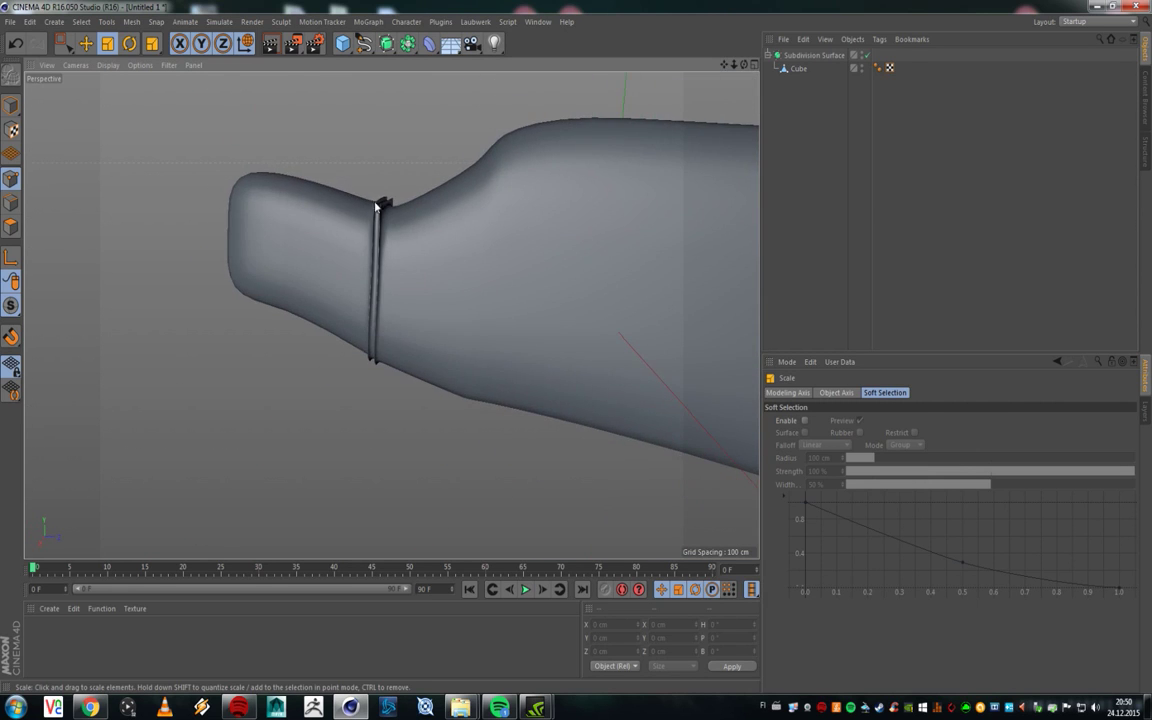
{"action": "scroll", "coordinate": [352, 208], "scroll_direction": "up", "scroll_amount": 3}
{"action": "scroll", "coordinate": [352, 208], "scroll_direction": "up", "scroll_amount": 2}
Step: Select the Cube object and show it in the maximized Right view
{"action": "left_click", "coordinate": [798, 68]}
{"action": "left_click_drag", "start_coordinate": [420, 215], "coordinate": [401, 180], "text": "alt"}
{"action": "scroll", "coordinate": [350, 229], "scroll_direction": "down", "scroll_amount": 4}
{"action": "scroll", "coordinate": [345, 227], "scroll_direction": "up", "scroll_amount": 3}
{"action": "middle_click", "coordinate": [378, 252]}
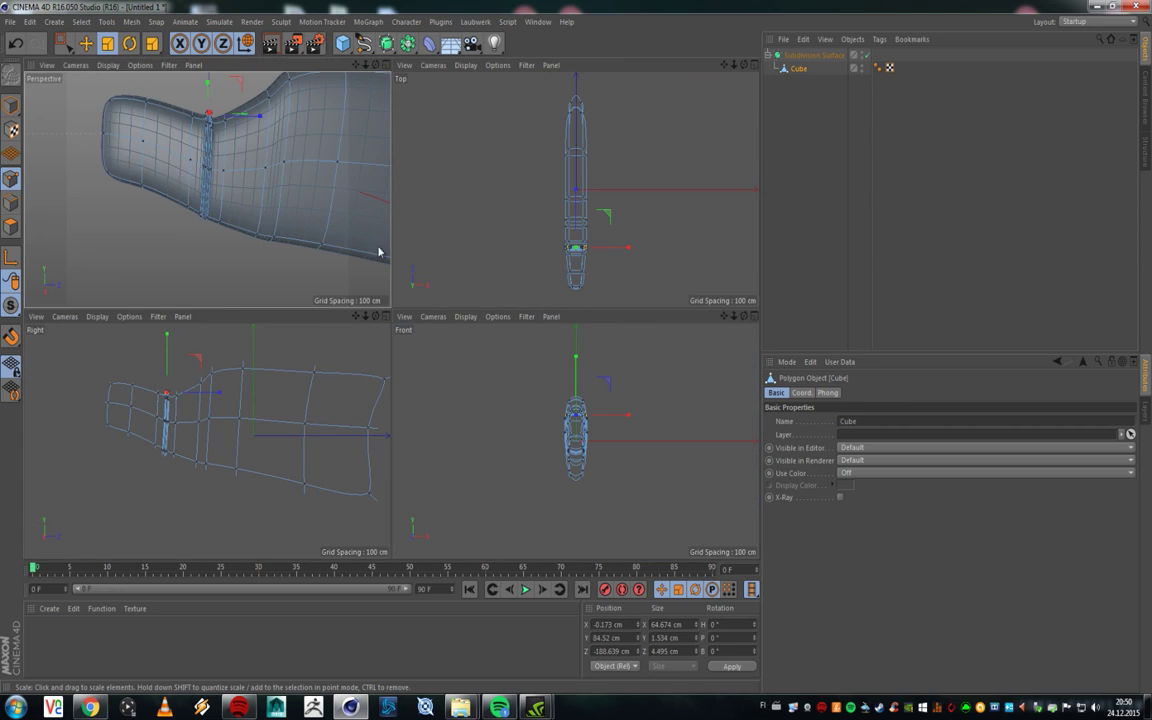
{"action": "middle_click", "coordinate": [188, 403]}
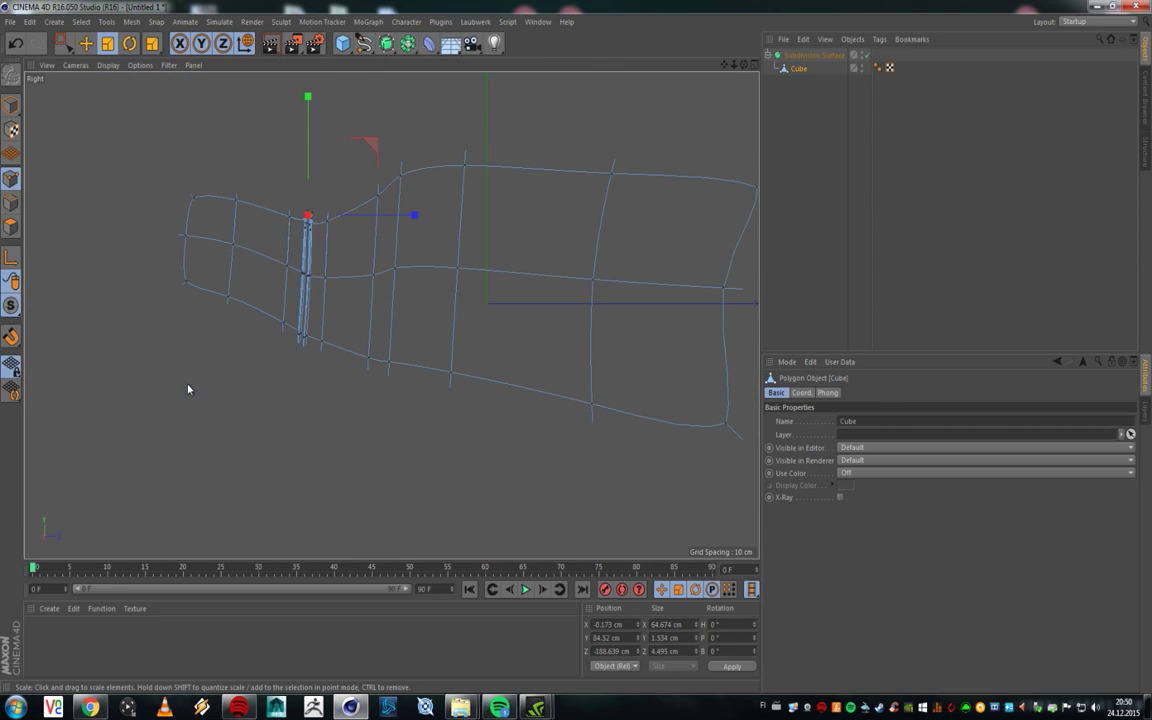
Step: Turn off the Subdivision Surface and rectangle-select all the points of the narrow ring from its upper to its lower edge
{"action": "left_click", "coordinate": [866, 56]}
{"action": "left_click", "coordinate": [867, 57]}
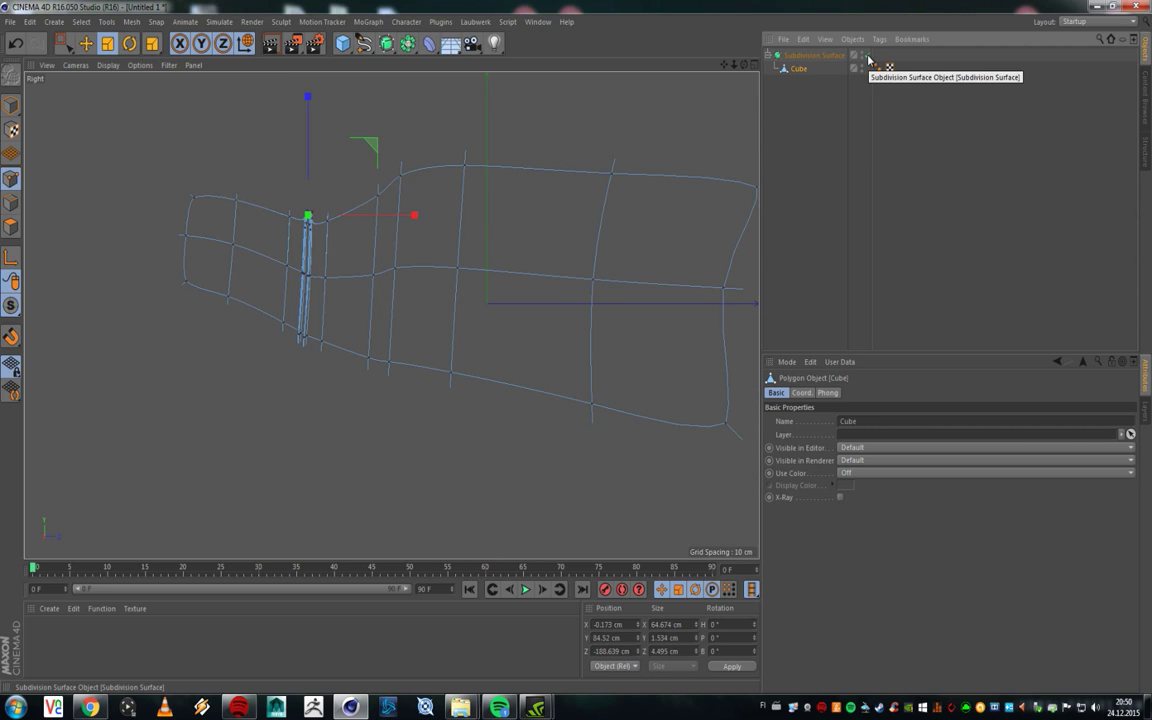
{"action": "left_click", "coordinate": [866, 56]}
{"action": "scroll", "coordinate": [305, 195], "scroll_direction": "up", "scroll_amount": 4}
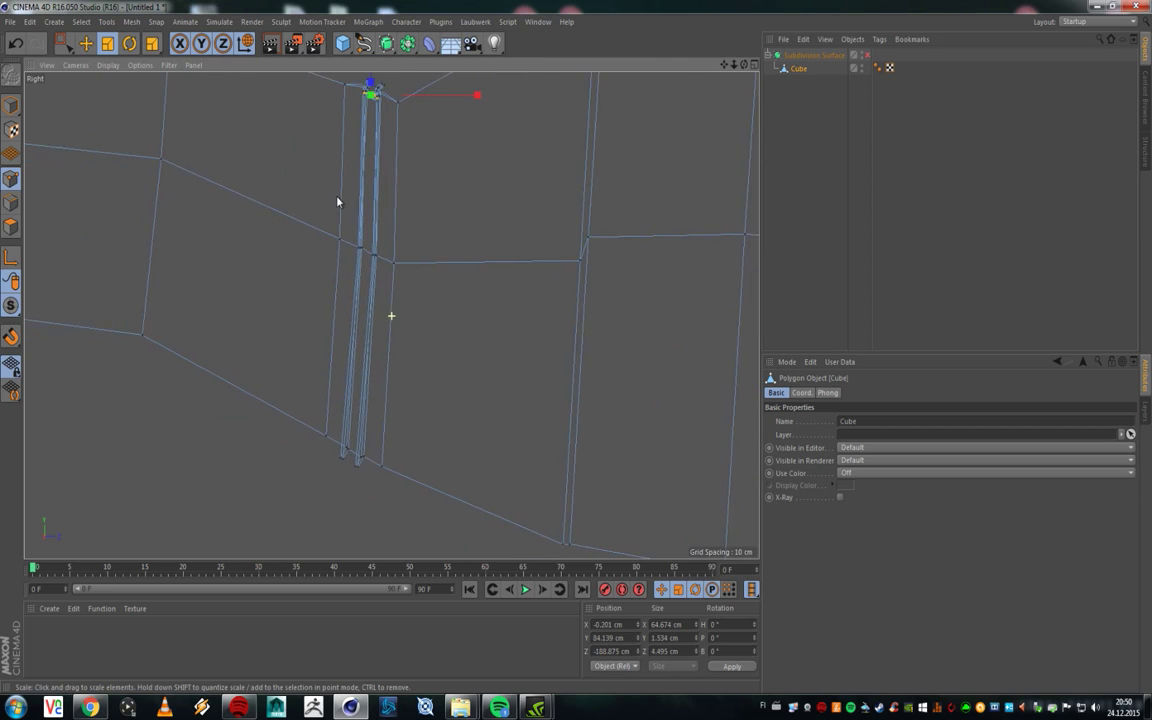
{"action": "left_click", "coordinate": [64, 44]}
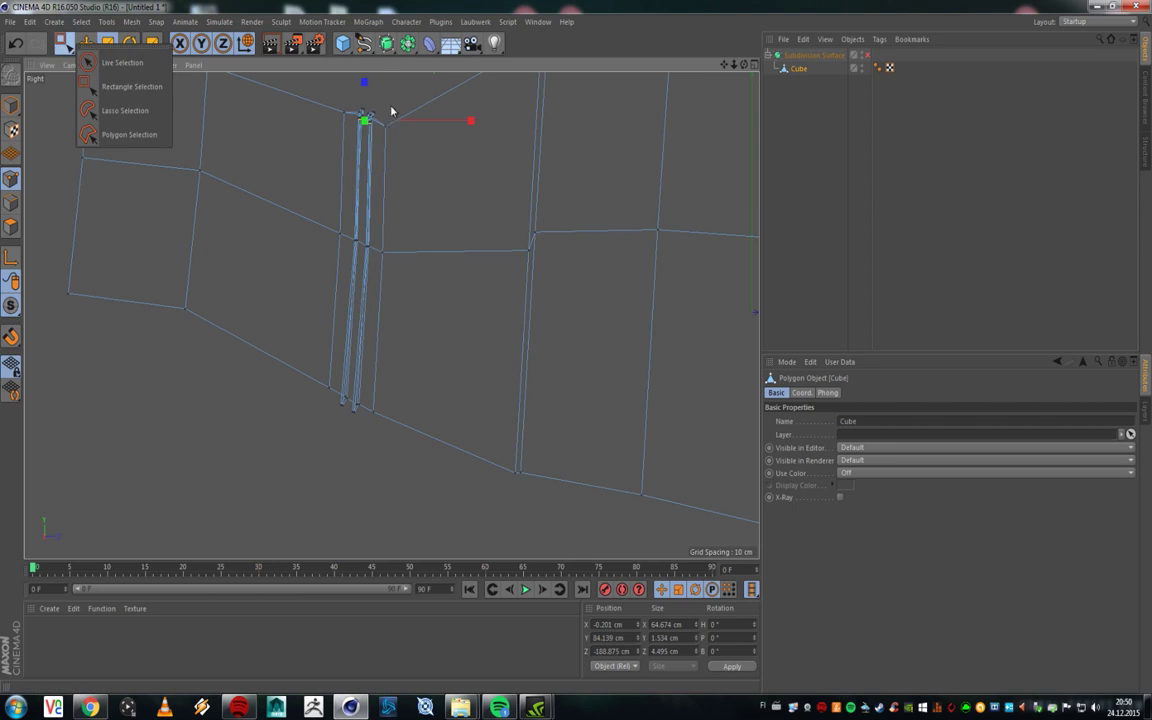
{"action": "left_click", "coordinate": [391, 111]}
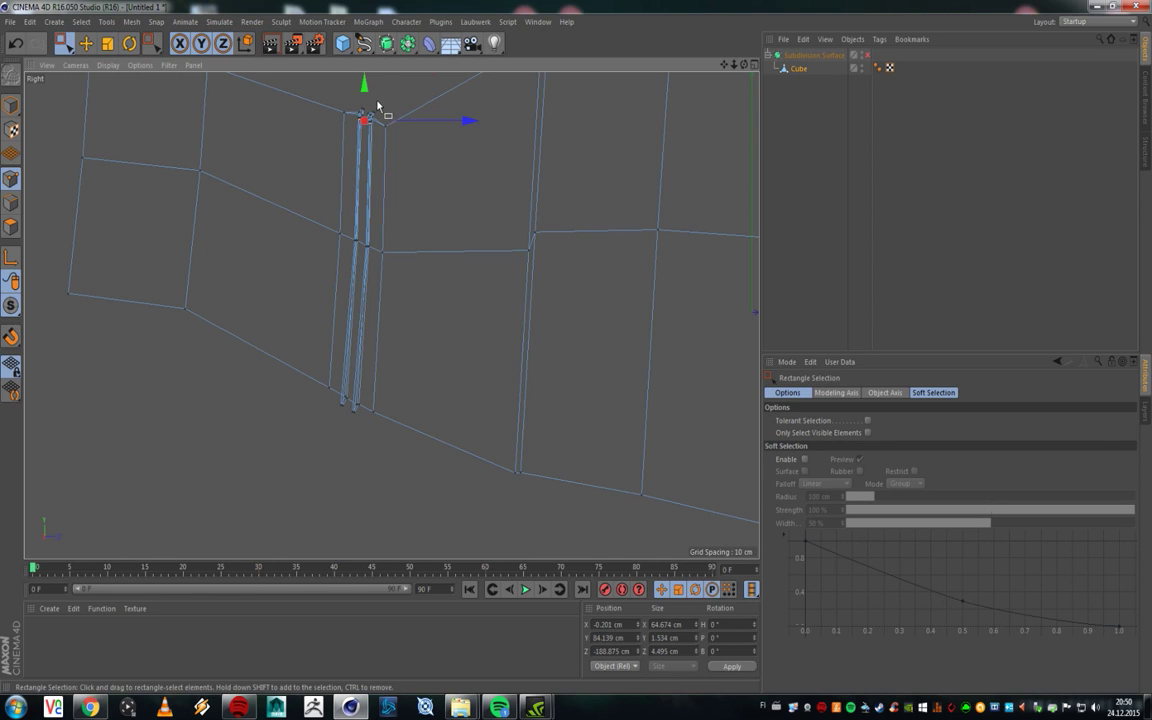
{"action": "left_click_drag", "start_coordinate": [352, 327], "coordinate": [352, 363]}
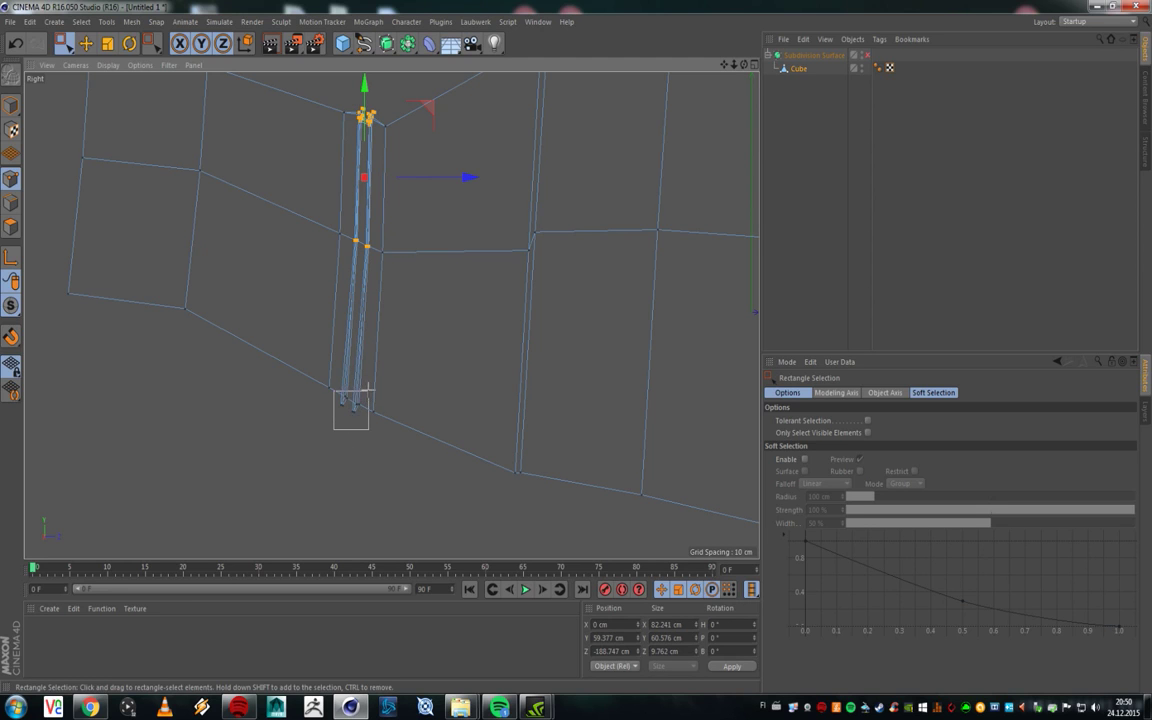
Step: Return to the maximized Perspective view, turn the Subdivision Surface back on and activate the Scale tool for the ring points
{"action": "middle_click", "coordinate": [383, 293]}
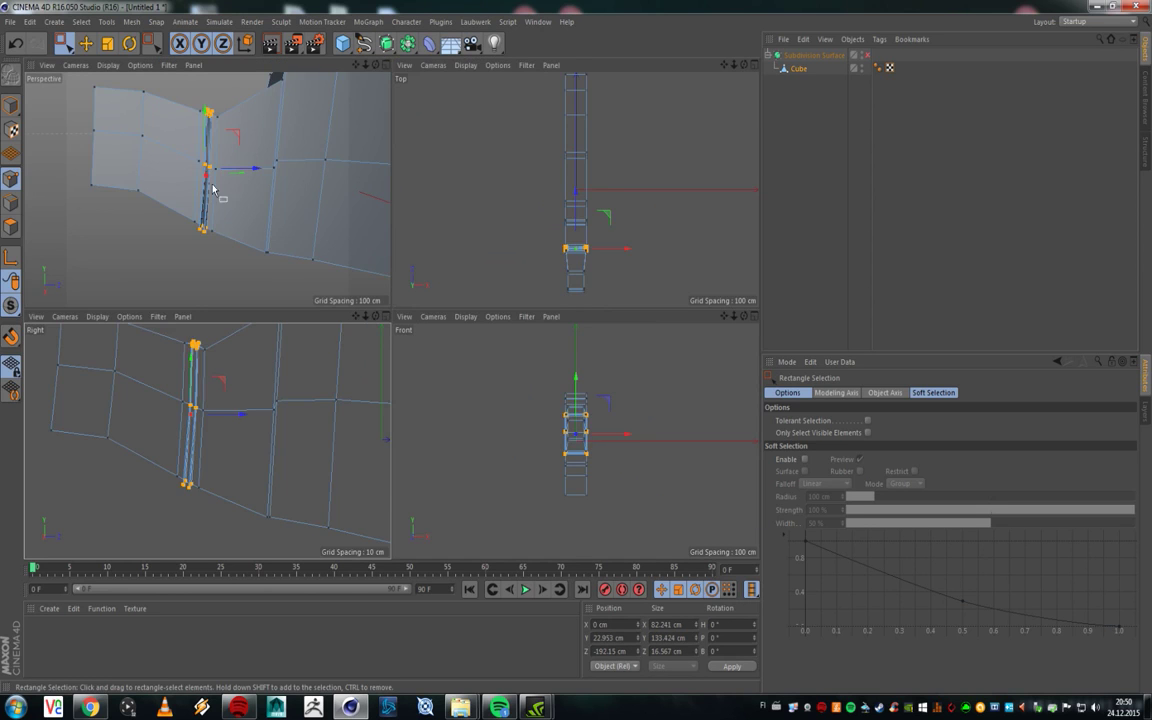
{"action": "middle_click", "coordinate": [226, 206]}
{"action": "left_click_drag", "start_coordinate": [226, 206], "coordinate": [370, 210], "text": "alt"}
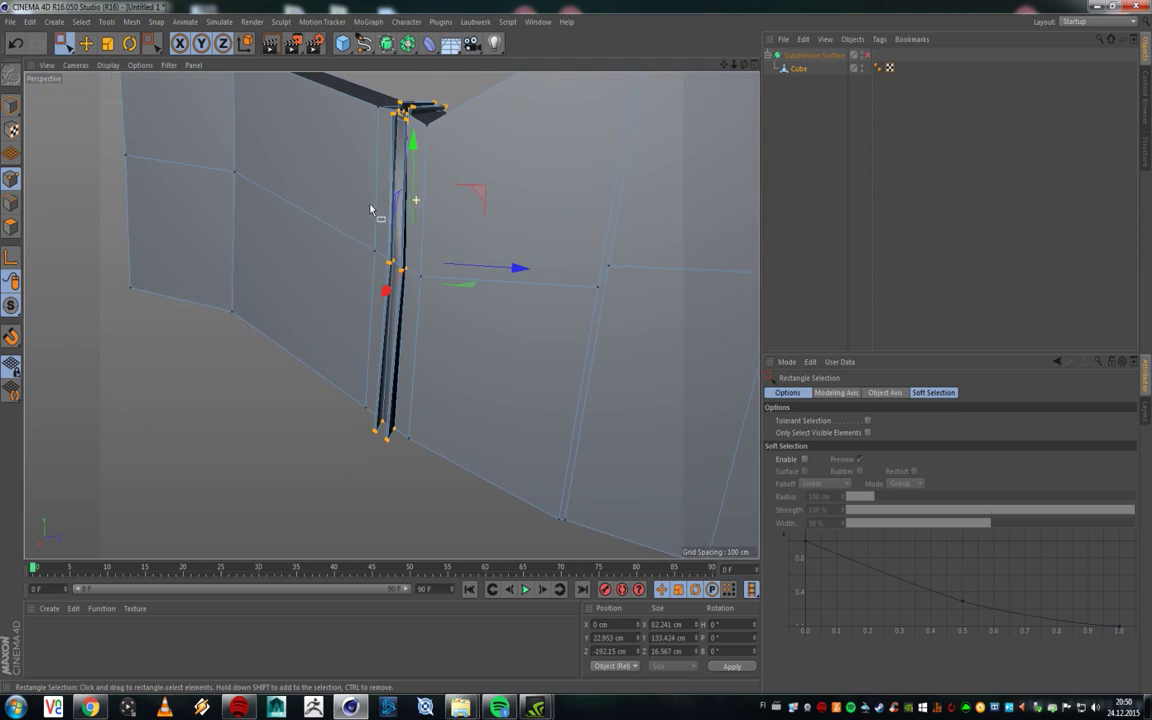
{"action": "left_click", "coordinate": [866, 56]}
{"action": "key", "text": "t"}
{"action": "left_click_drag", "start_coordinate": [463, 180], "coordinate": [353, 103], "text": "alt"}
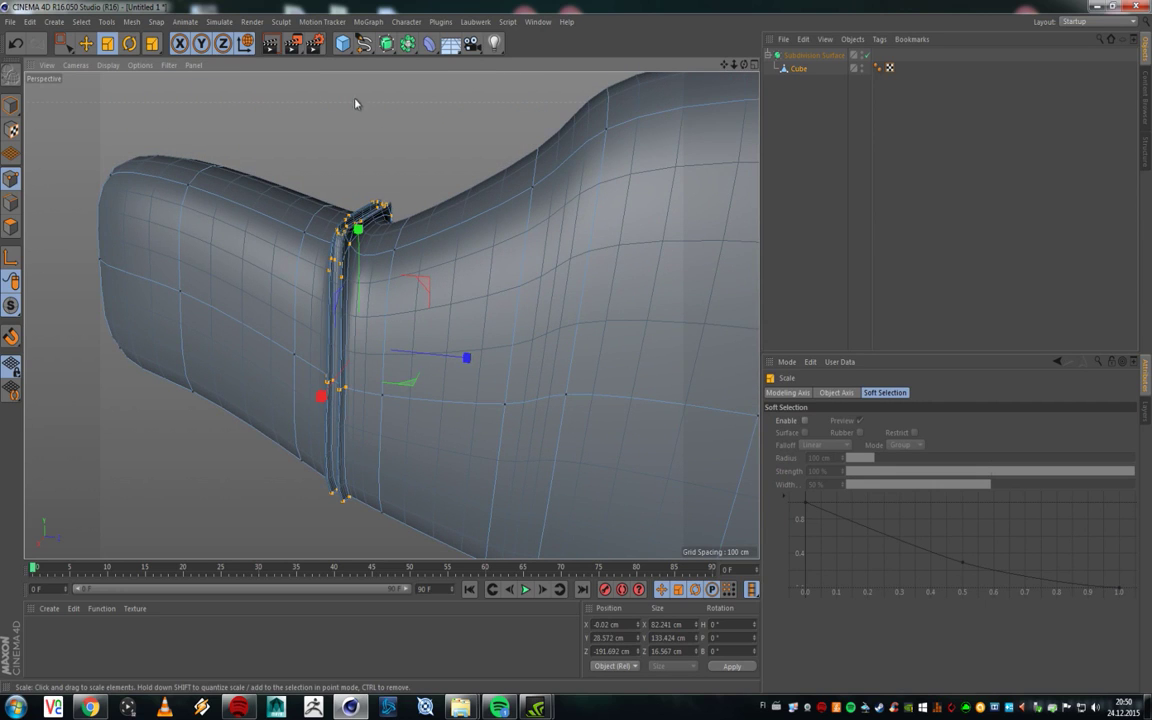
Step: Scale the selected groove points around the model's neck inward, and widen the groove along Z to about 23 cm
{"action": "left_click_drag", "start_coordinate": [466, 122], "coordinate": [432, 174]}
{"action": "left_click_drag", "start_coordinate": [432, 174], "coordinate": [381, 247], "text": "alt"}
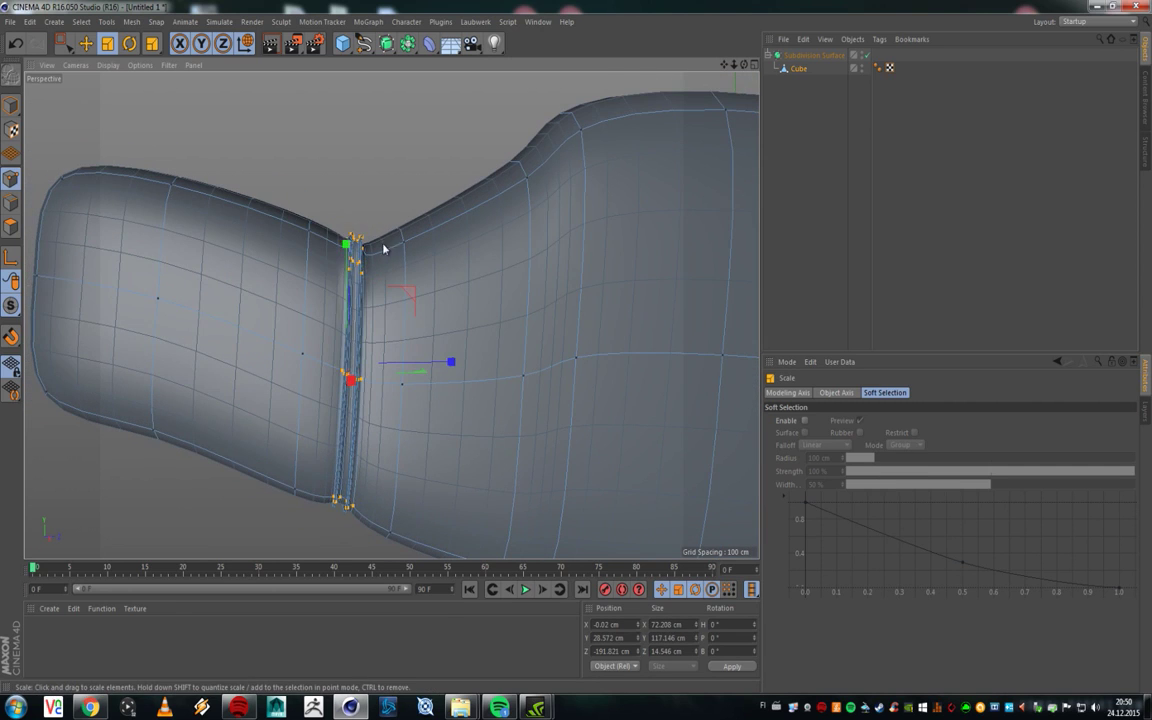
{"action": "left_click_drag", "start_coordinate": [449, 362], "coordinate": [498, 363]}
{"action": "left_click_drag", "start_coordinate": [348, 251], "coordinate": [324, 260], "text": "alt"}
{"action": "left_click_drag", "start_coordinate": [324, 260], "coordinate": [438, 210], "text": "alt"}
{"action": "scroll", "coordinate": [452, 327], "scroll_direction": "down", "scroll_amount": 5}
{"action": "mouse_move", "coordinate": [452, 327]}
{"action": "left_mouse_down", "text": "alt"}
{"action": "mouse_move", "coordinate": [501, 393]}
{"action": "mouse_move", "coordinate": [430, 313]}
{"action": "mouse_move", "coordinate": [249, 363]}
{"action": "mouse_move", "coordinate": [406, 234]}
{"action": "mouse_move", "coordinate": [555, 270]}
{"action": "mouse_move", "coordinate": [375, 337]}
{"action": "mouse_move", "coordinate": [286, 321]}
{"action": "mouse_move", "coordinate": [306, 383]}
{"action": "mouse_move", "coordinate": [306, 265]}
{"action": "mouse_move", "coordinate": [445, 393]}
{"action": "mouse_move", "coordinate": [435, 323]}
{"action": "left_mouse_up", "text": "alt"}
{"action": "left_click", "coordinate": [808, 200]}
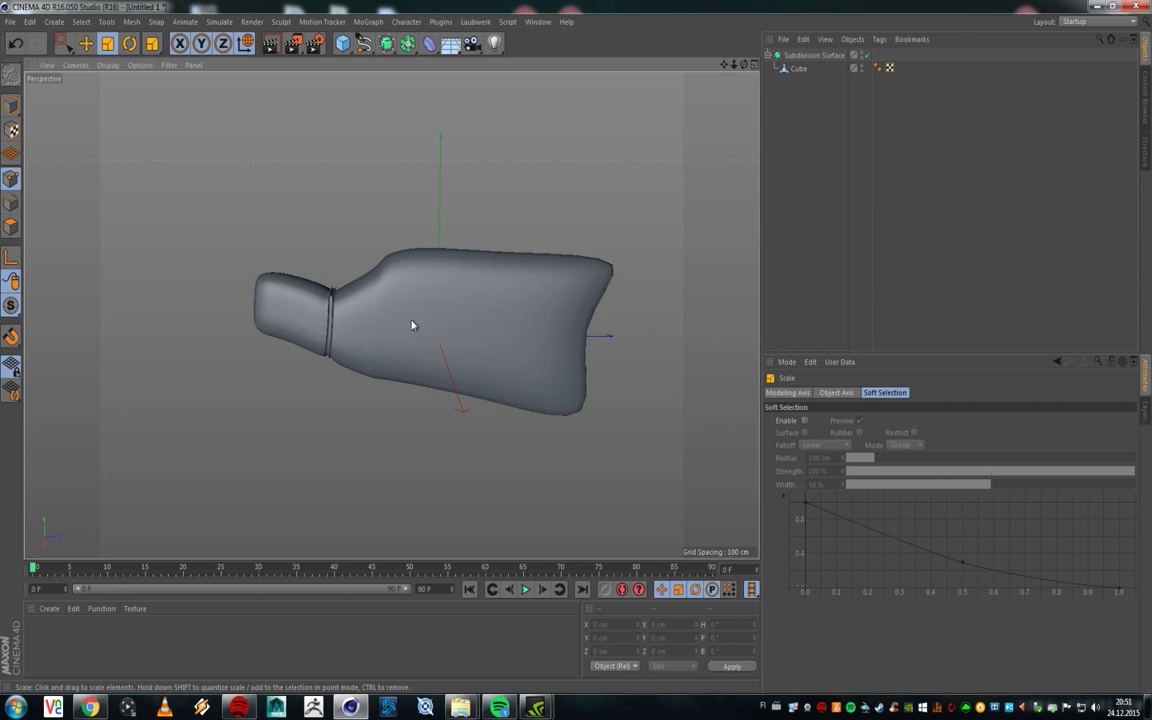
{"action": "left_click_drag", "start_coordinate": [395, 353], "coordinate": [420, 325], "text": "alt"}
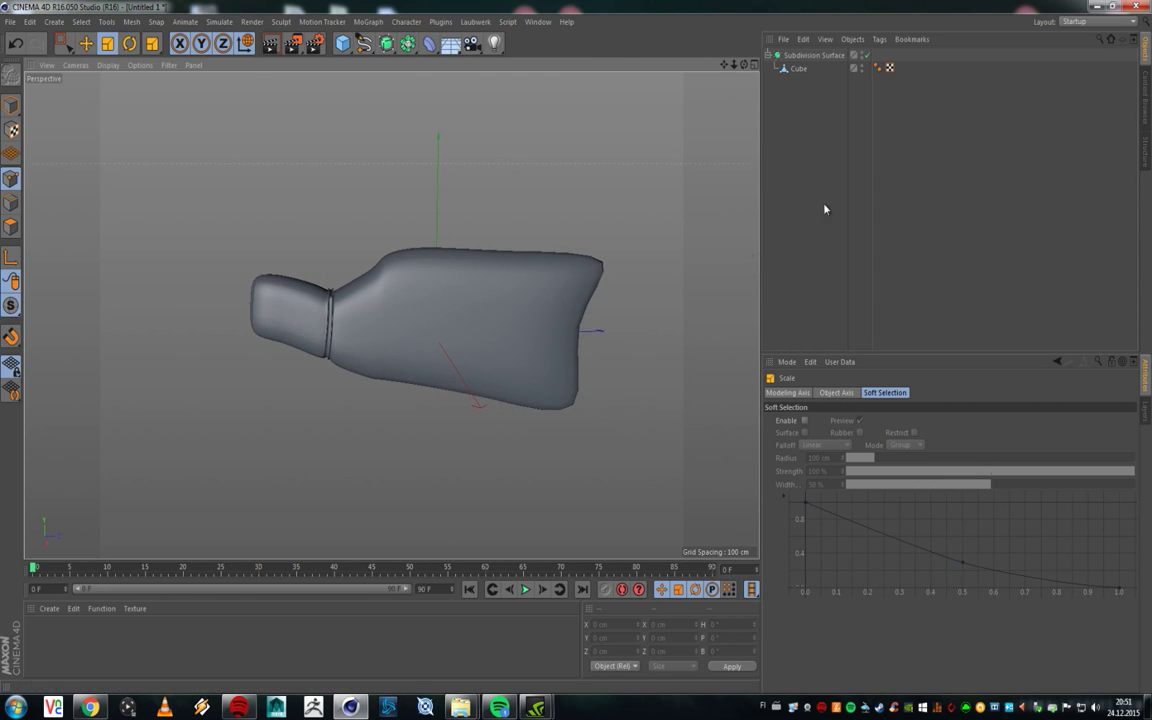
Step: Select the Cube's corner points at the lower wide end and move them downward
{"action": "left_click", "coordinate": [807, 74]}
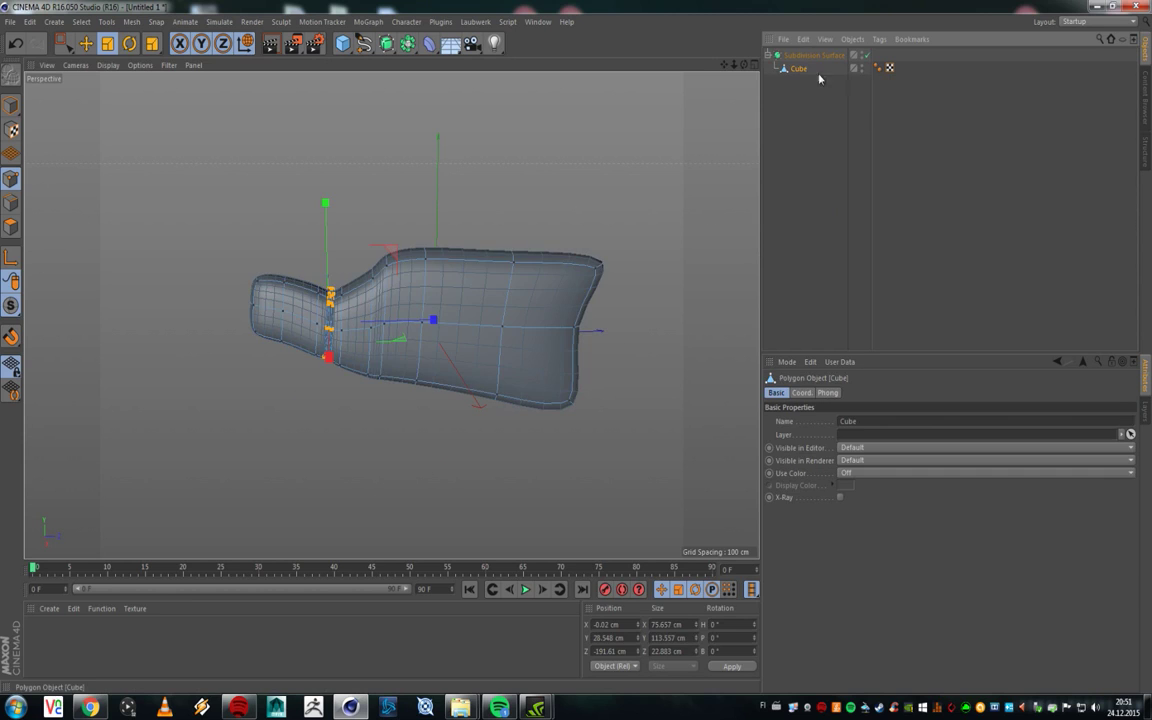
{"action": "left_click_drag", "start_coordinate": [499, 362], "coordinate": [476, 332], "text": "alt"}
{"action": "middle_click_drag", "start_coordinate": [476, 332], "coordinate": [419, 305], "text": "alt"}
{"action": "key", "text": "space"}
{"action": "left_click_drag", "start_coordinate": [494, 439], "coordinate": [518, 406]}
{"action": "left_click_drag", "start_coordinate": [589, 465], "coordinate": [498, 362]}
{"action": "left_click_drag", "start_coordinate": [497, 361], "coordinate": [529, 403], "text": "alt"}
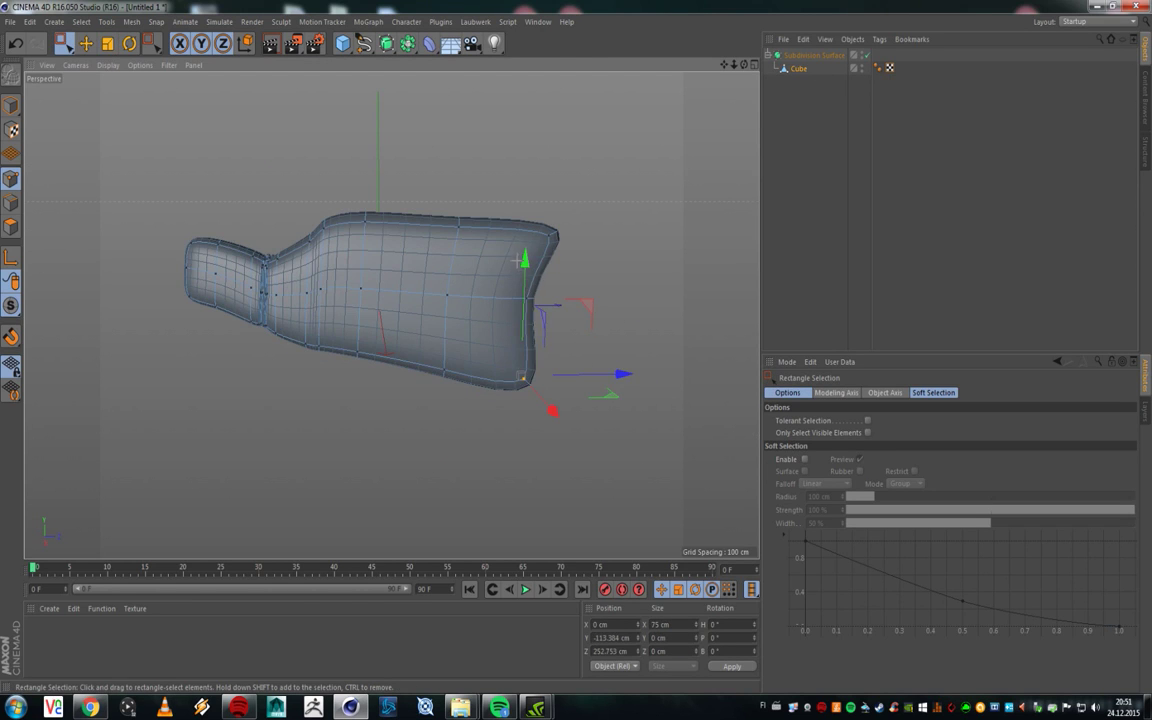
{"action": "left_click_drag", "start_coordinate": [526, 268], "coordinate": [526, 296]}
Step: Move the upper corner points of the wide end outward and slightly down to about Y 94 cm, Z 328 cm
{"action": "left_click_drag", "start_coordinate": [622, 172], "coordinate": [531, 291]}
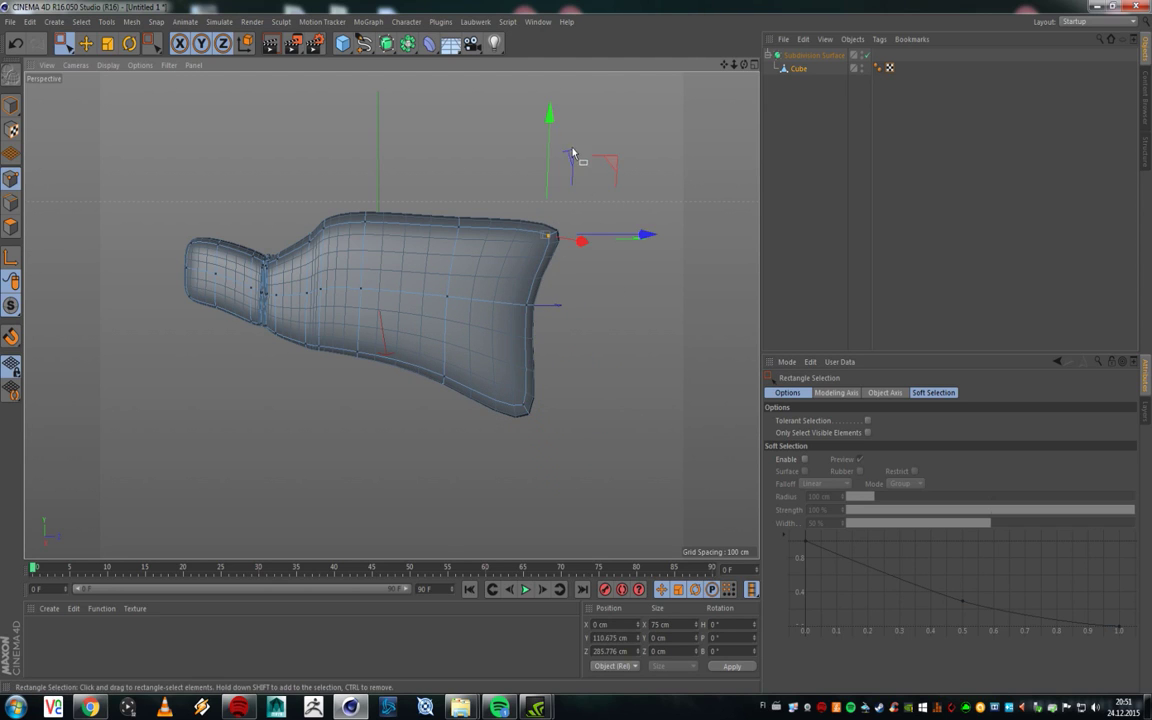
{"action": "left_click_drag", "start_coordinate": [645, 249], "coordinate": [686, 246]}
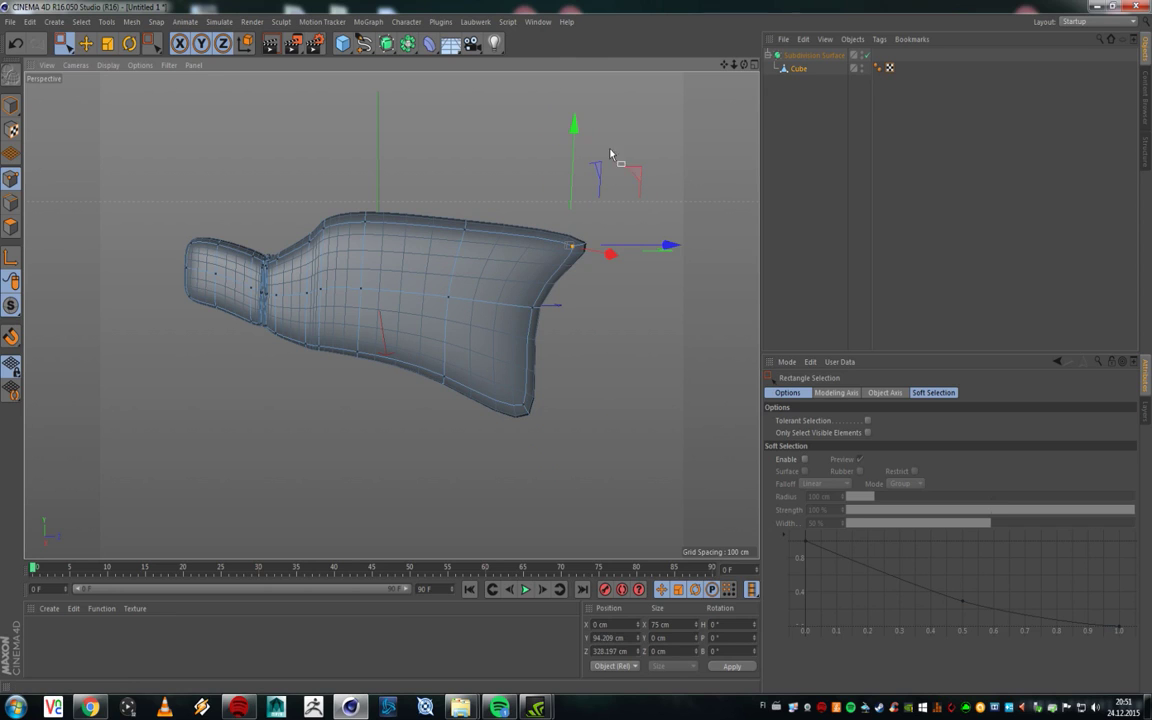
Step: Select the points along the upper shoulder behind the neck and scale them along Z to about 46 cm
{"action": "left_click_drag", "start_coordinate": [429, 265], "coordinate": [429, 265]}
{"action": "left_click_drag", "start_coordinate": [506, 280], "coordinate": [481, 268], "text": "alt"}
{"action": "left_click_drag", "start_coordinate": [533, 163], "coordinate": [533, 179]}
{"action": "middle_click_drag", "start_coordinate": [330, 237], "coordinate": [463, 233], "text": "alt"}
{"action": "mouse_move", "coordinate": [463, 233]}
{"action": "left_mouse_down", "text": "alt"}
{"action": "mouse_move", "coordinate": [455, 243]}
{"action": "mouse_move", "coordinate": [680, 329]}
{"action": "mouse_move", "coordinate": [455, 248]}
{"action": "left_mouse_up", "text": "alt"}
{"action": "middle_click_drag", "start_coordinate": [515, 256], "coordinate": [452, 265], "text": "alt"}
{"action": "left_click_drag", "start_coordinate": [452, 265], "coordinate": [484, 295], "text": "alt"}
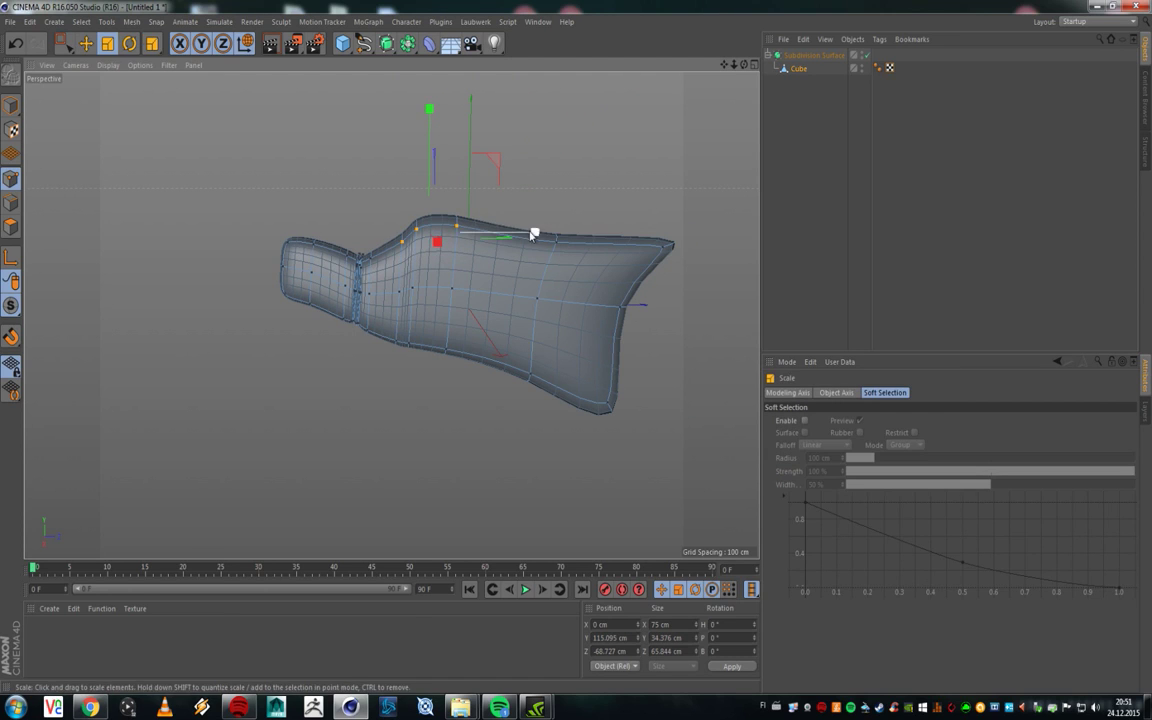
{"action": "left_click_drag", "start_coordinate": [533, 232], "coordinate": [503, 244]}
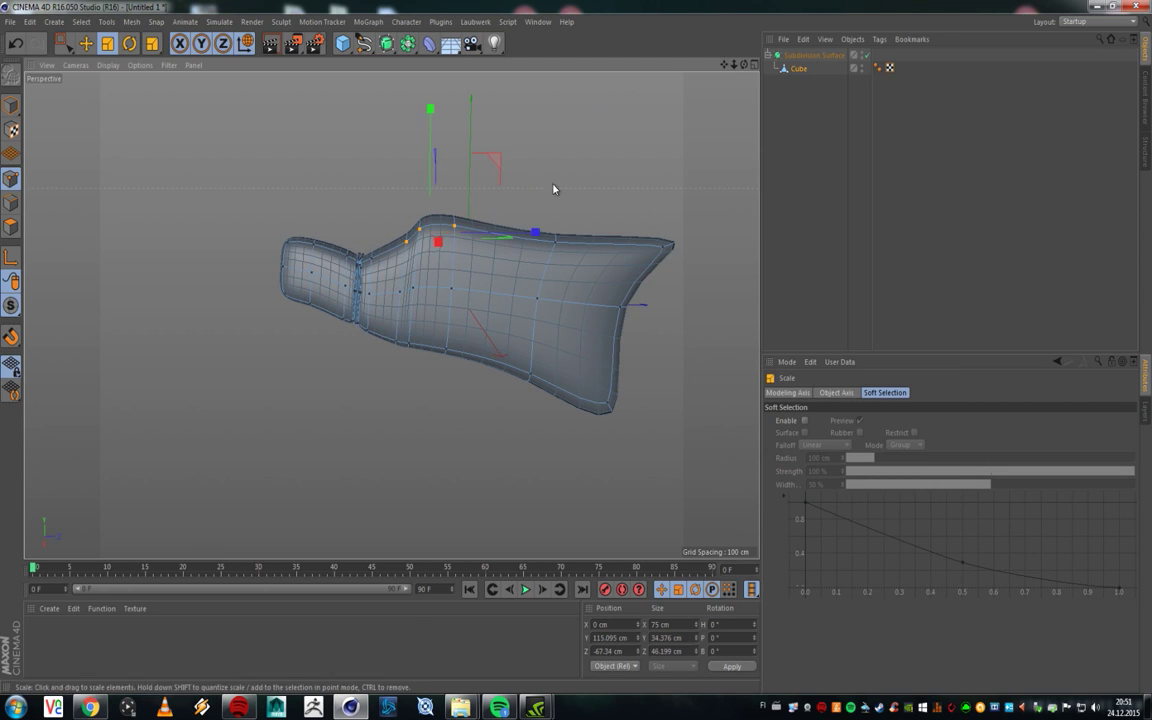
{"action": "left_click", "coordinate": [553, 187]}
{"action": "left_click_drag", "start_coordinate": [424, 271], "coordinate": [292, 271], "text": "alt"}
{"action": "scroll", "coordinate": [292, 271], "scroll_direction": "down", "scroll_amount": 3}
{"action": "left_click_drag", "start_coordinate": [355, 357], "coordinate": [400, 255], "text": "alt"}
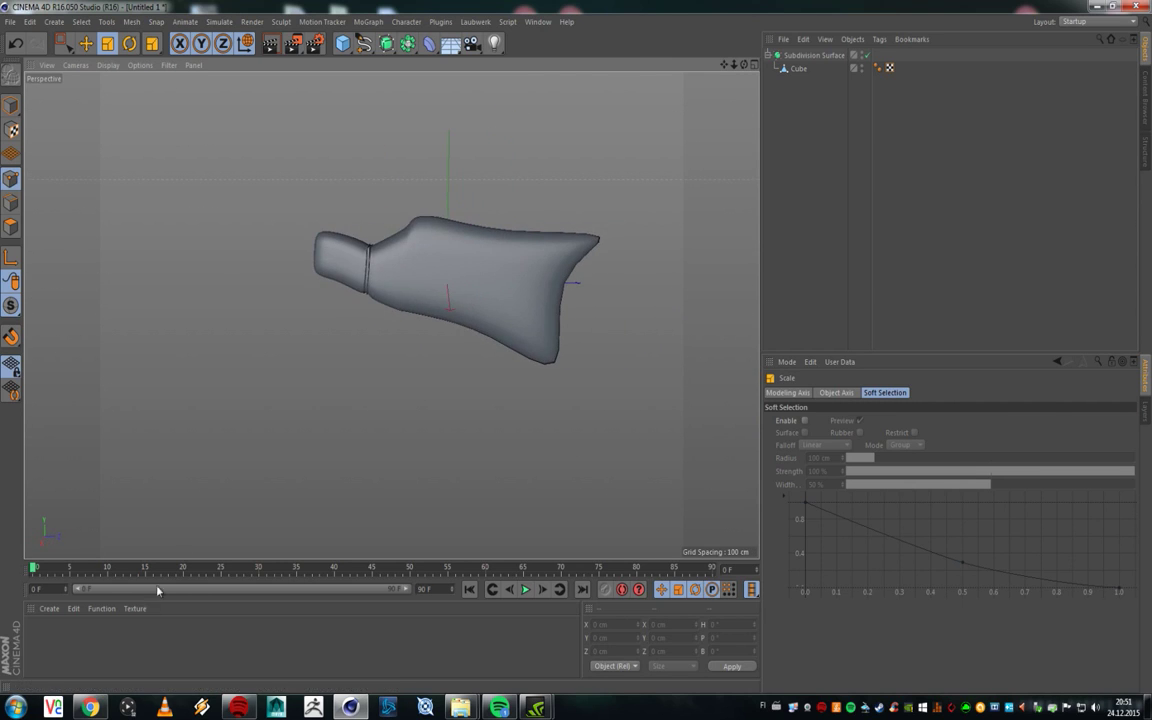
Step: Create a new material and open its Color channel in the Material Editor, reviewing the Reflectance channel too
{"action": "double_click", "coordinate": [60, 632]}
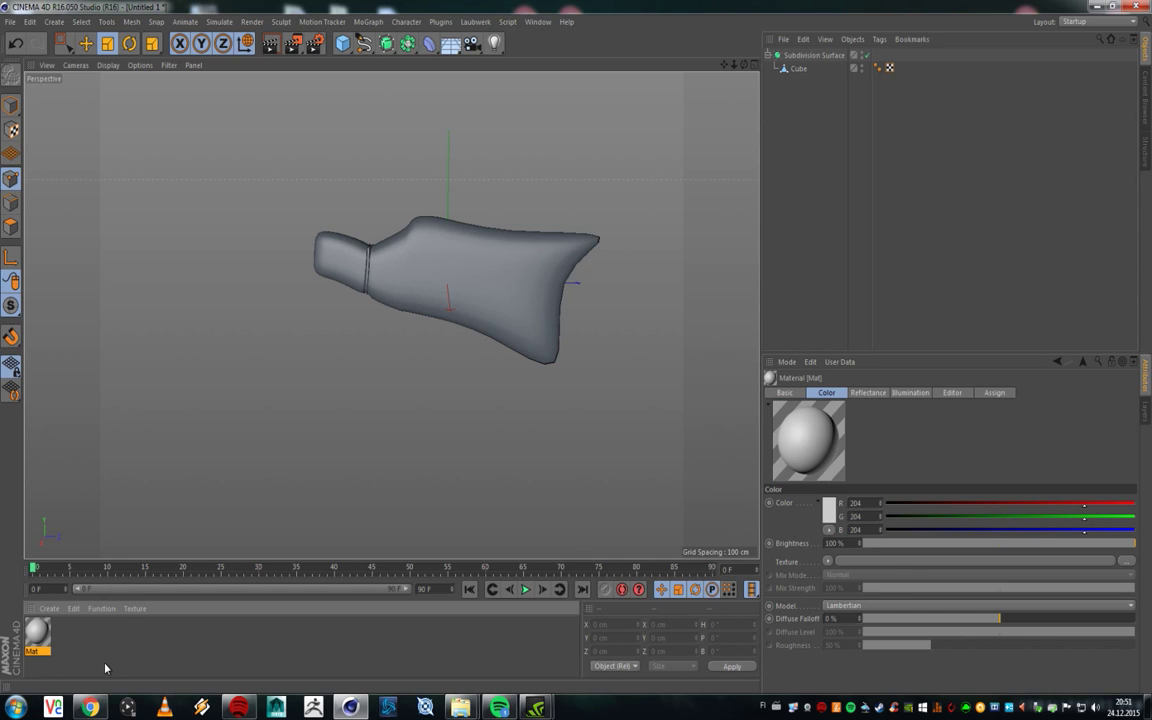
{"action": "double_click", "coordinate": [37, 632]}
{"action": "left_click_drag", "start_coordinate": [314, 97], "coordinate": [852, 94]}
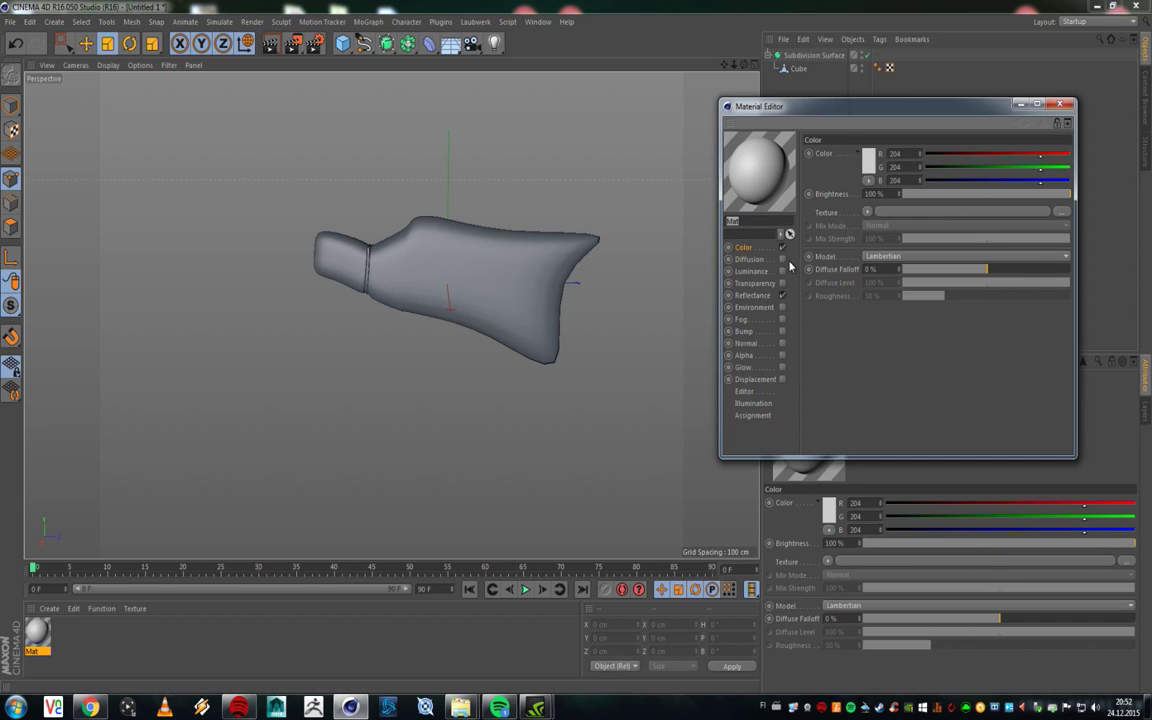
{"action": "left_click", "coordinate": [753, 296]}
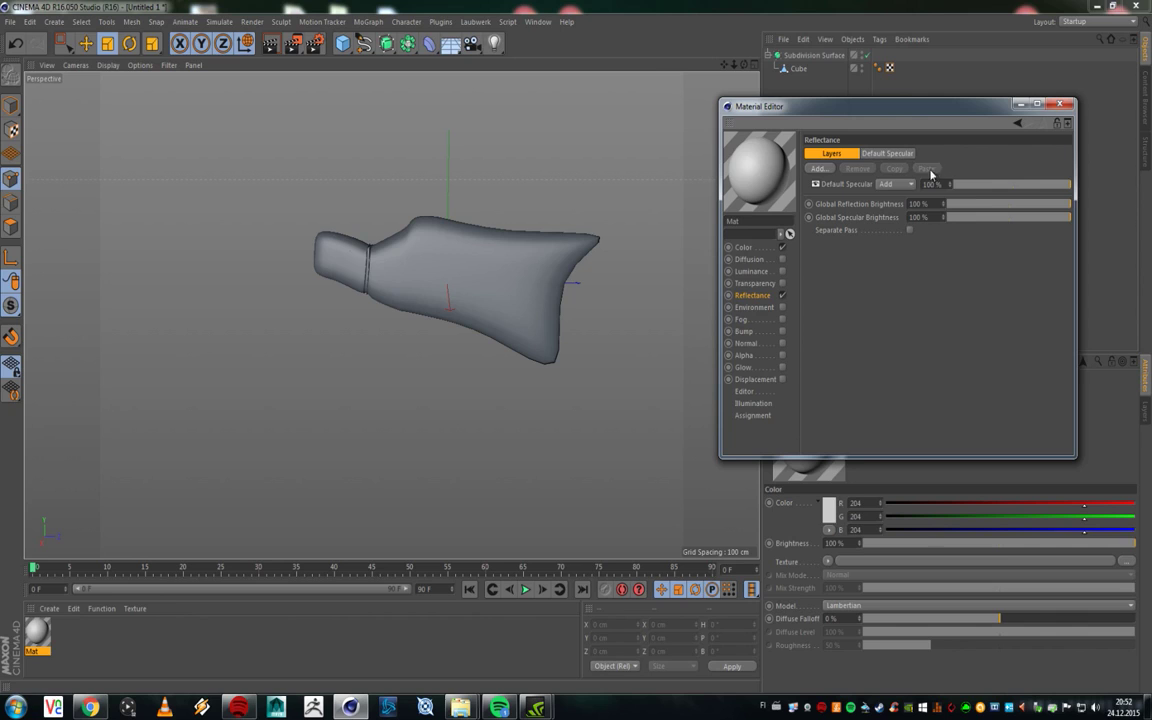
{"action": "left_click", "coordinate": [746, 249]}
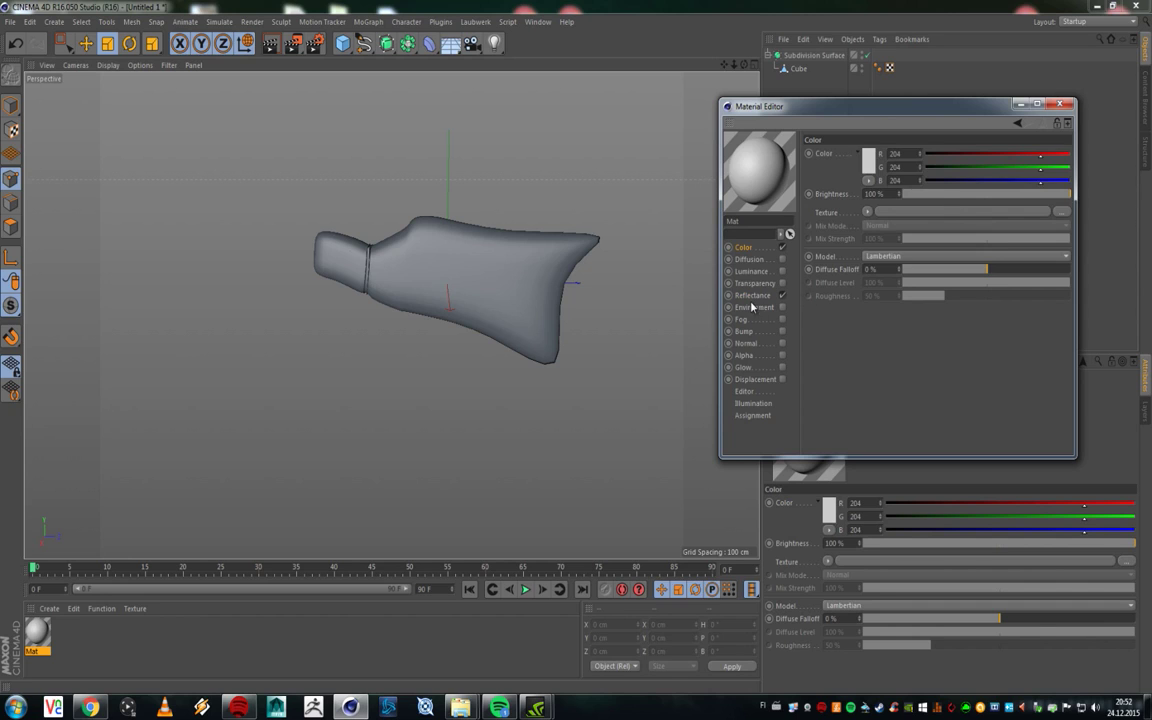
{"action": "left_click", "coordinate": [742, 295]}
{"action": "left_click", "coordinate": [743, 247]}
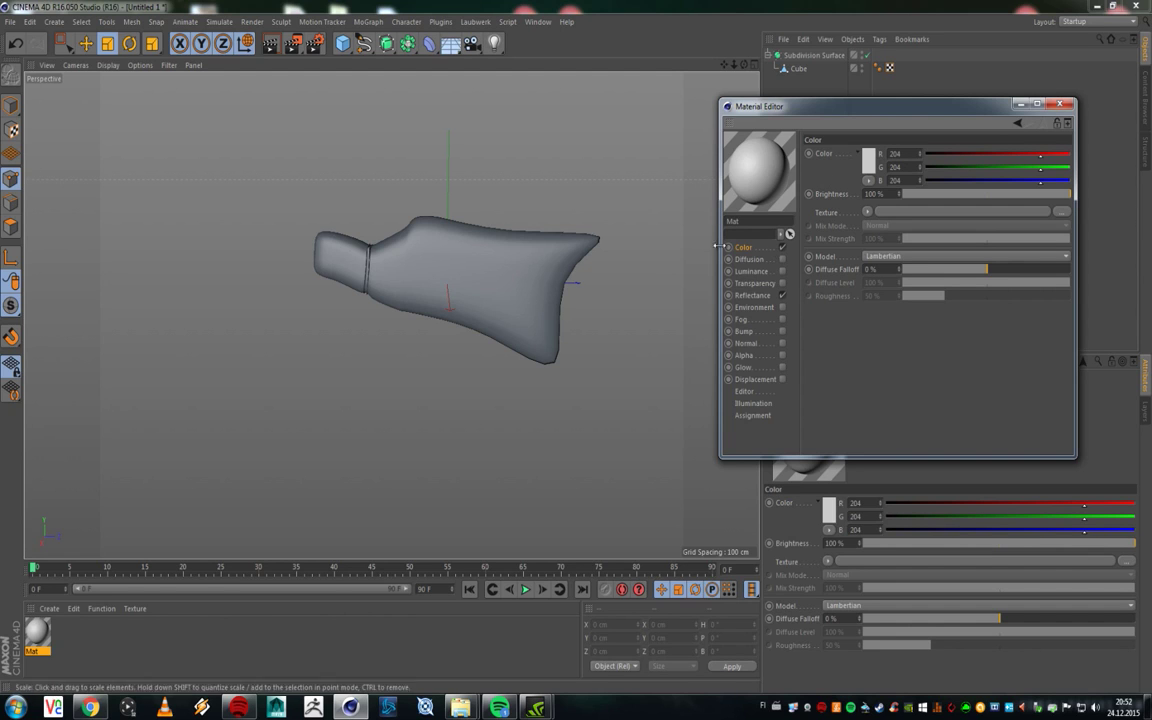
Step: Set the material's color to a dark red-brown with R 67, G 21, B 13
{"action": "left_click", "coordinate": [869, 160]}
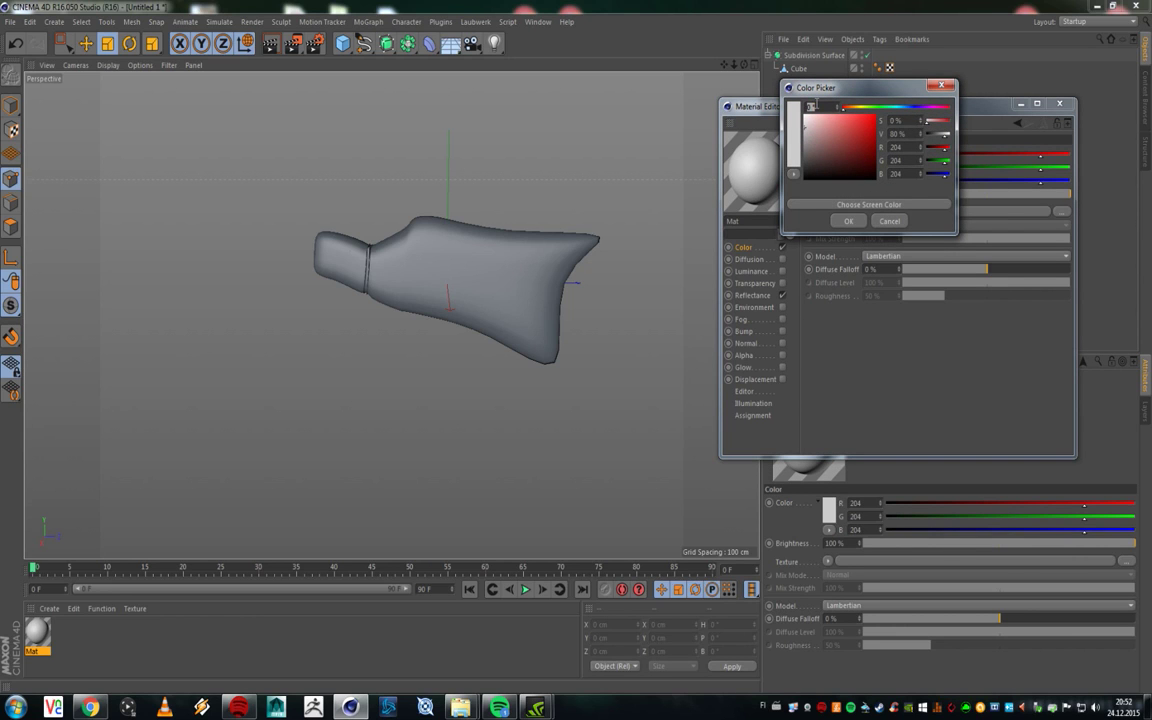
{"action": "left_click_drag", "start_coordinate": [836, 80], "coordinate": [914, 409]}
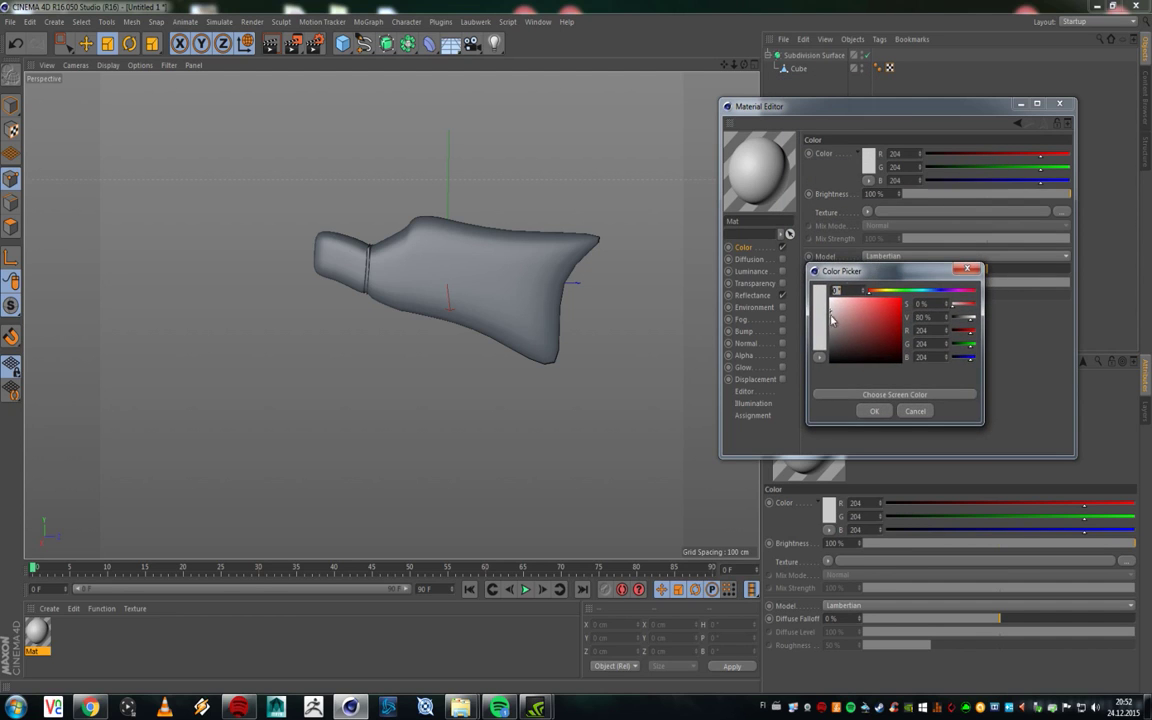
{"action": "left_click", "coordinate": [849, 320]}
{"action": "left_click", "coordinate": [892, 292]}
{"action": "left_click", "coordinate": [877, 291]}
{"action": "left_click", "coordinate": [876, 332]}
{"action": "left_click_drag", "start_coordinate": [876, 332], "coordinate": [866, 318]}
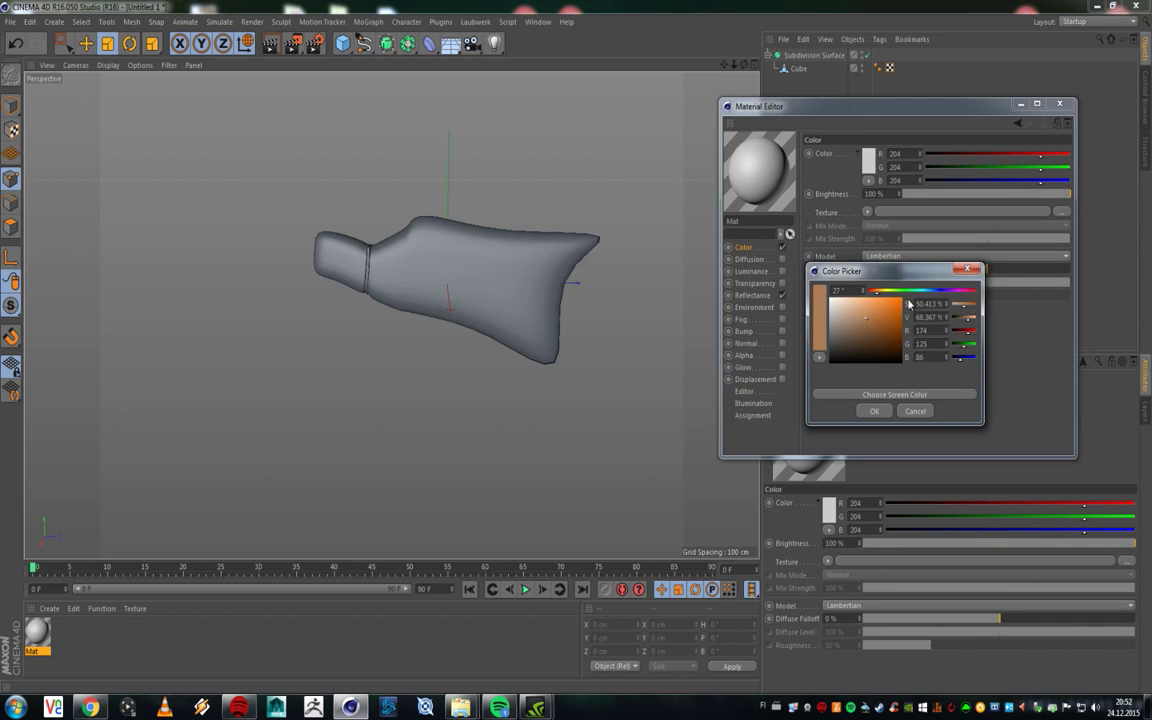
{"action": "left_click", "coordinate": [871, 291]}
{"action": "left_click", "coordinate": [880, 328]}
{"action": "left_click_drag", "start_coordinate": [881, 332], "coordinate": [887, 370]}
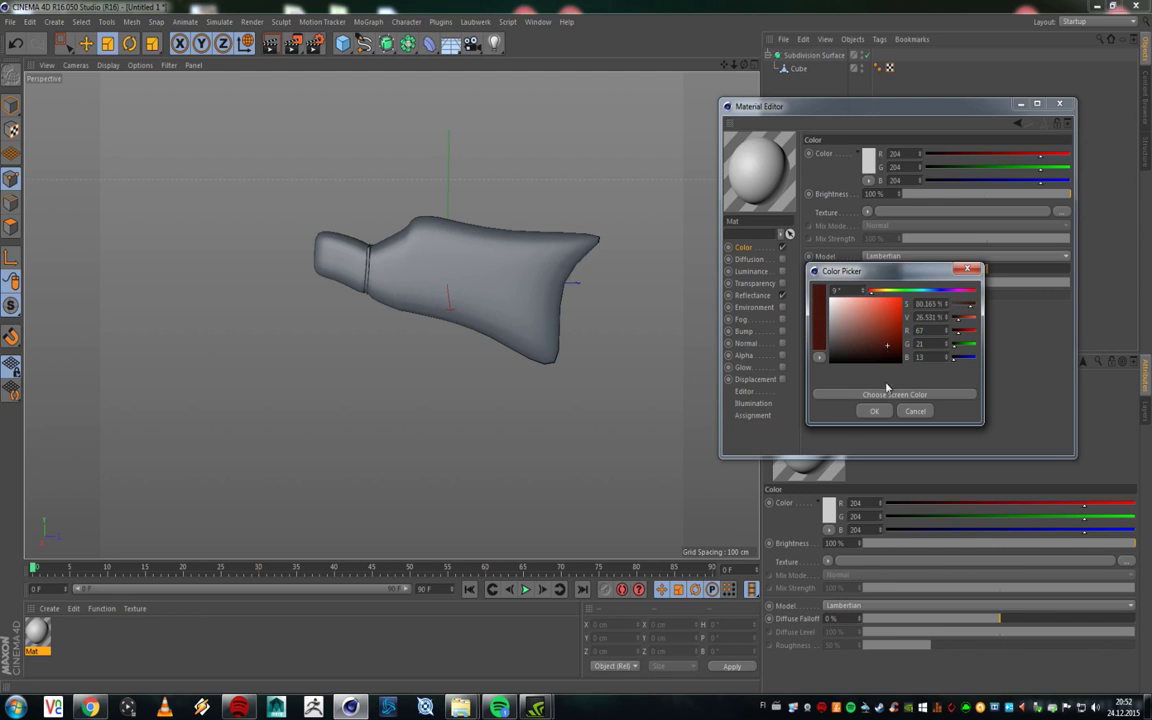
{"action": "left_click", "coordinate": [874, 411]}
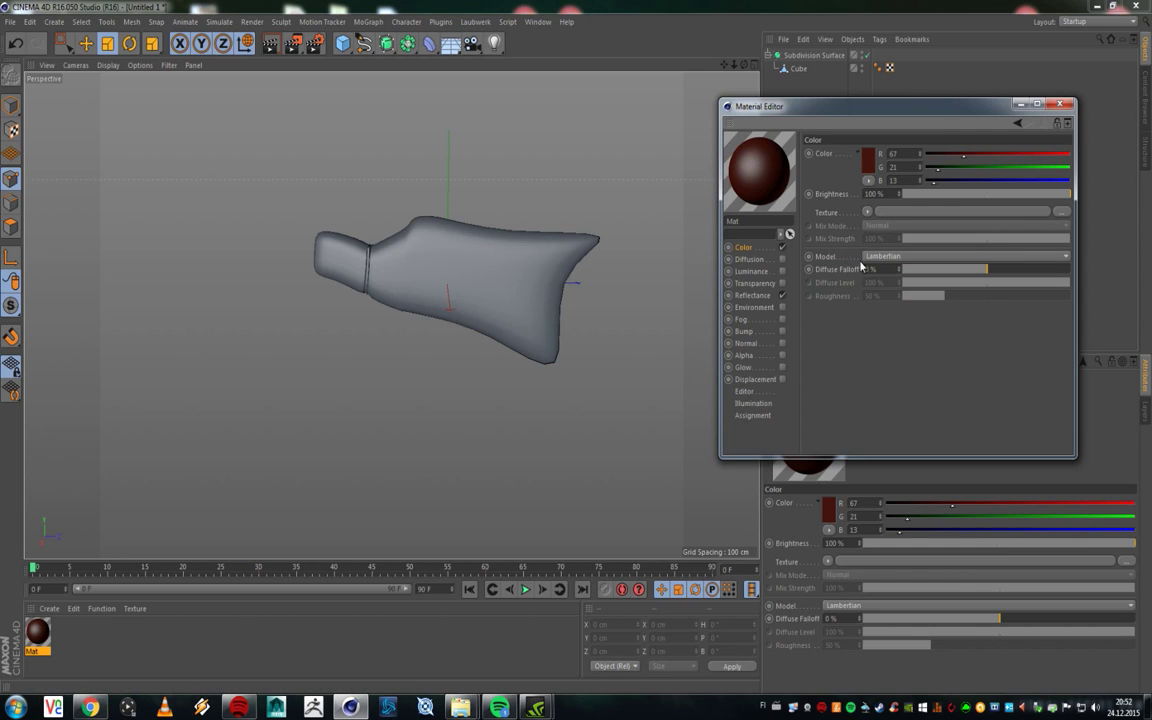
Step: Enable the material's Diffusion channel, load a Noise texture into it and open the noise shader's properties
{"action": "left_click", "coordinate": [750, 259]}
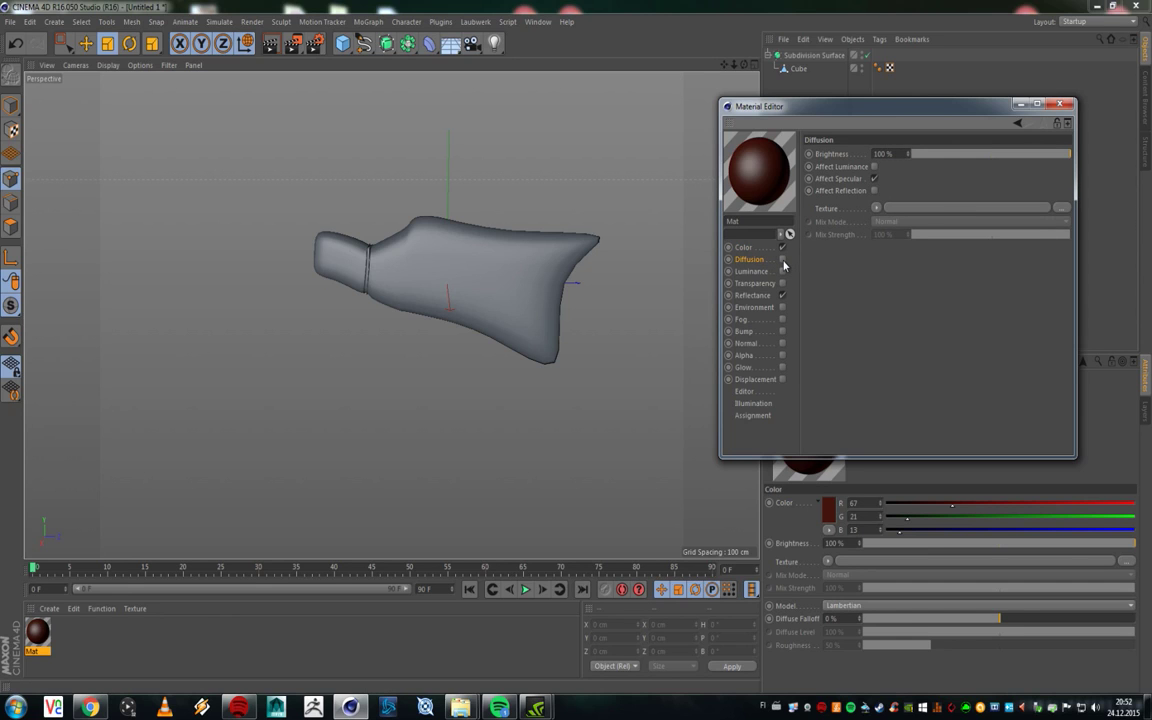
{"action": "left_click", "coordinate": [783, 261]}
{"action": "left_click", "coordinate": [877, 208]}
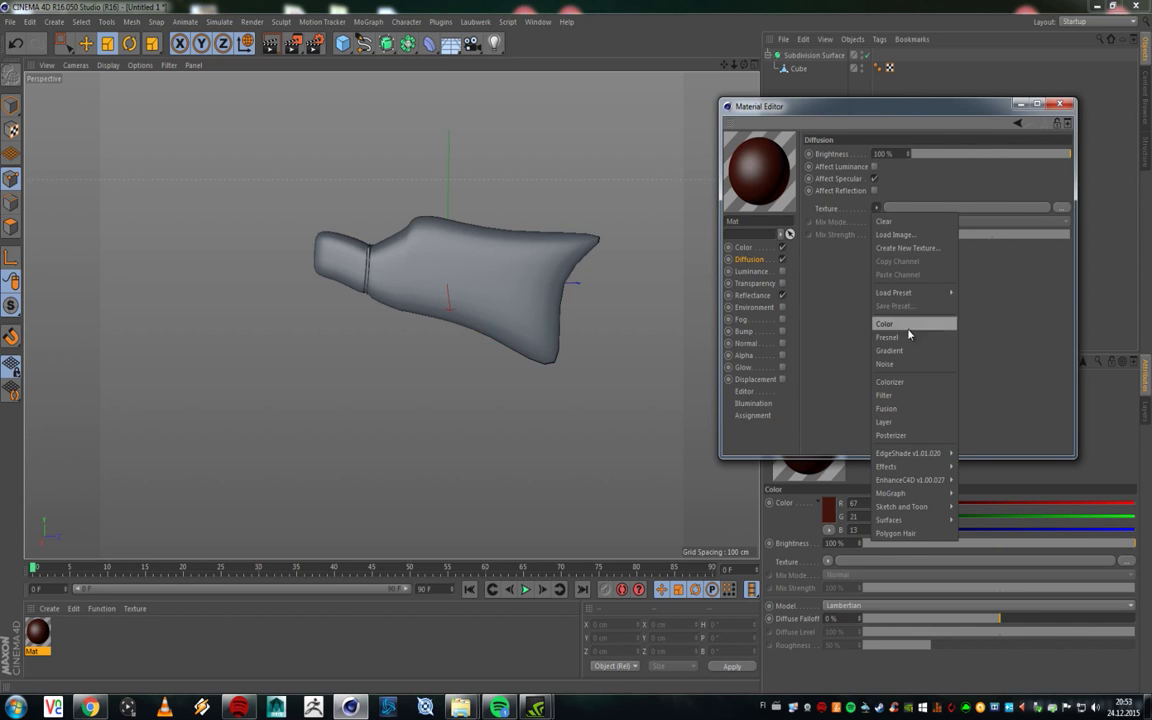
{"action": "left_click", "coordinate": [906, 364]}
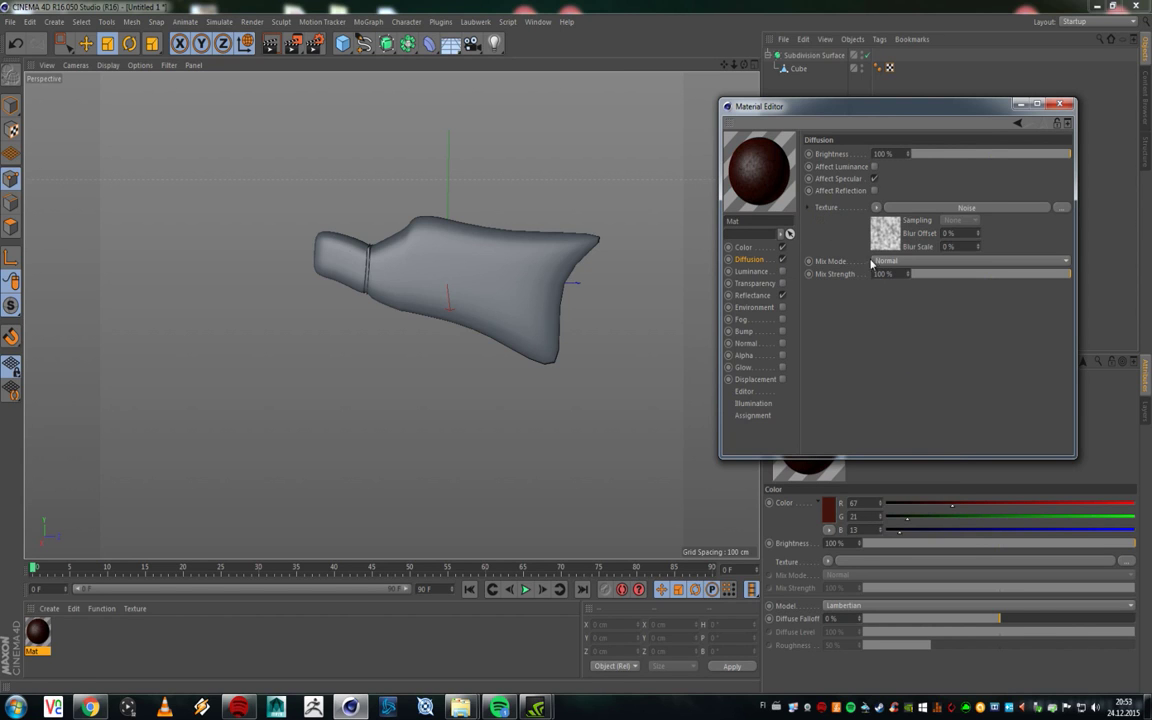
{"action": "right_click", "coordinate": [764, 177]}
{"action": "left_click", "coordinate": [982, 344]}
{"action": "left_click", "coordinate": [884, 240]}
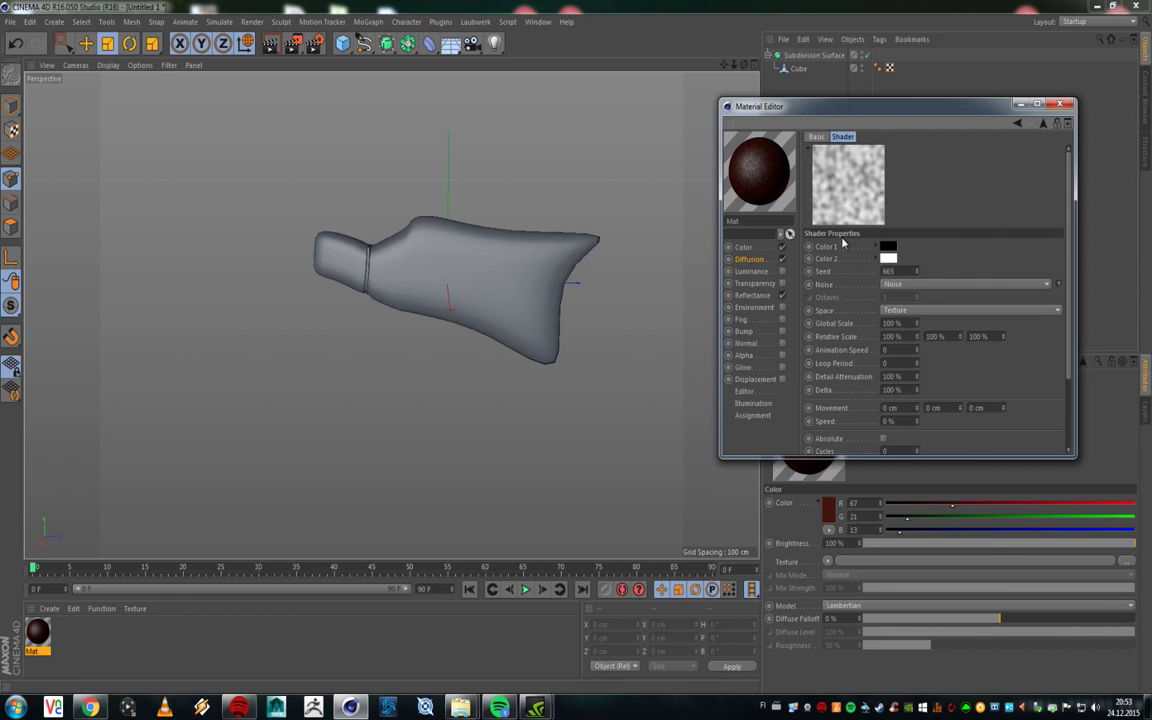
Step: Set the diffusion shader's noise type to Cell Noise
{"action": "right_click", "coordinate": [748, 166]}
{"action": "left_click", "coordinate": [989, 177]}
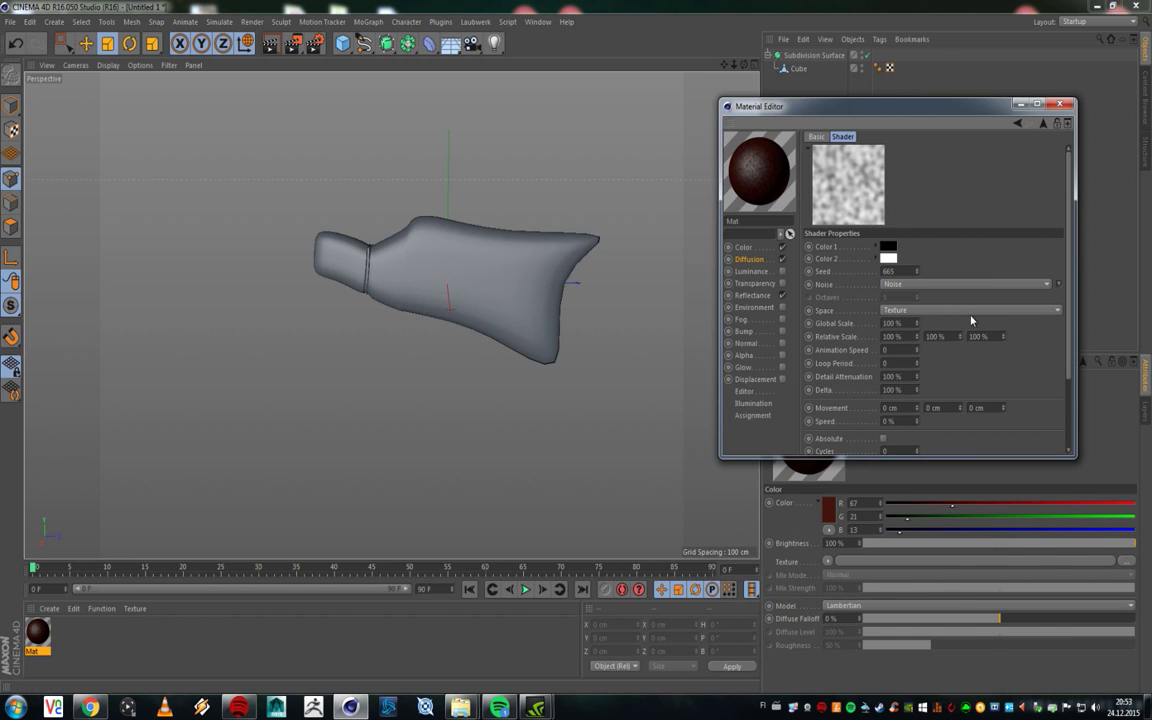
{"action": "left_click", "coordinate": [921, 285]}
{"action": "left_click", "coordinate": [961, 218]}
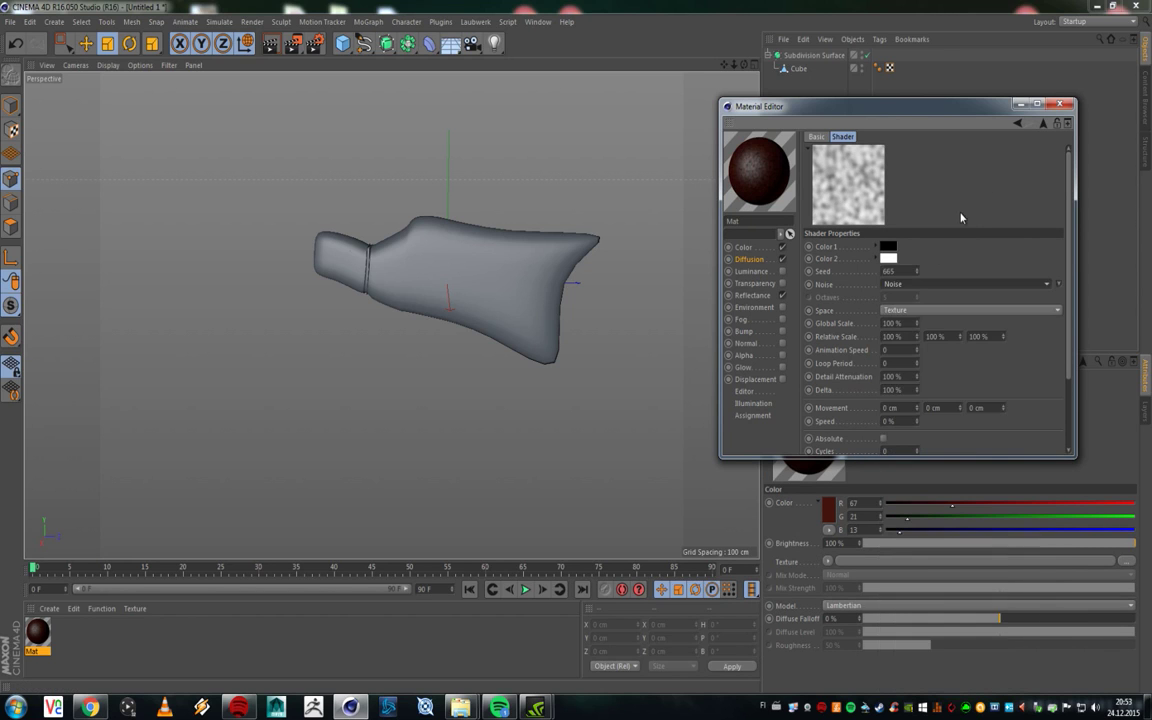
{"action": "left_click", "coordinate": [930, 285]}
{"action": "left_click", "coordinate": [936, 290]}
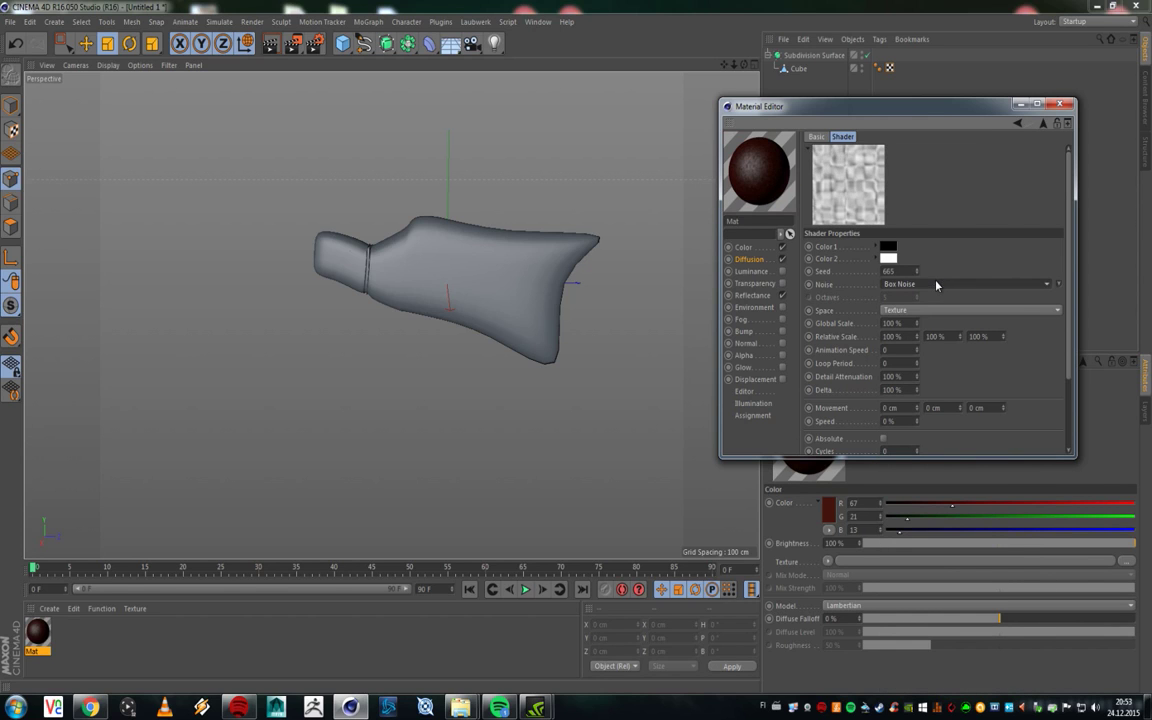
{"action": "scroll", "coordinate": [936, 285], "scroll_direction": "down", "scroll_amount": 2}
{"action": "scroll", "coordinate": [936, 285], "scroll_direction": "down", "scroll_amount": 1}
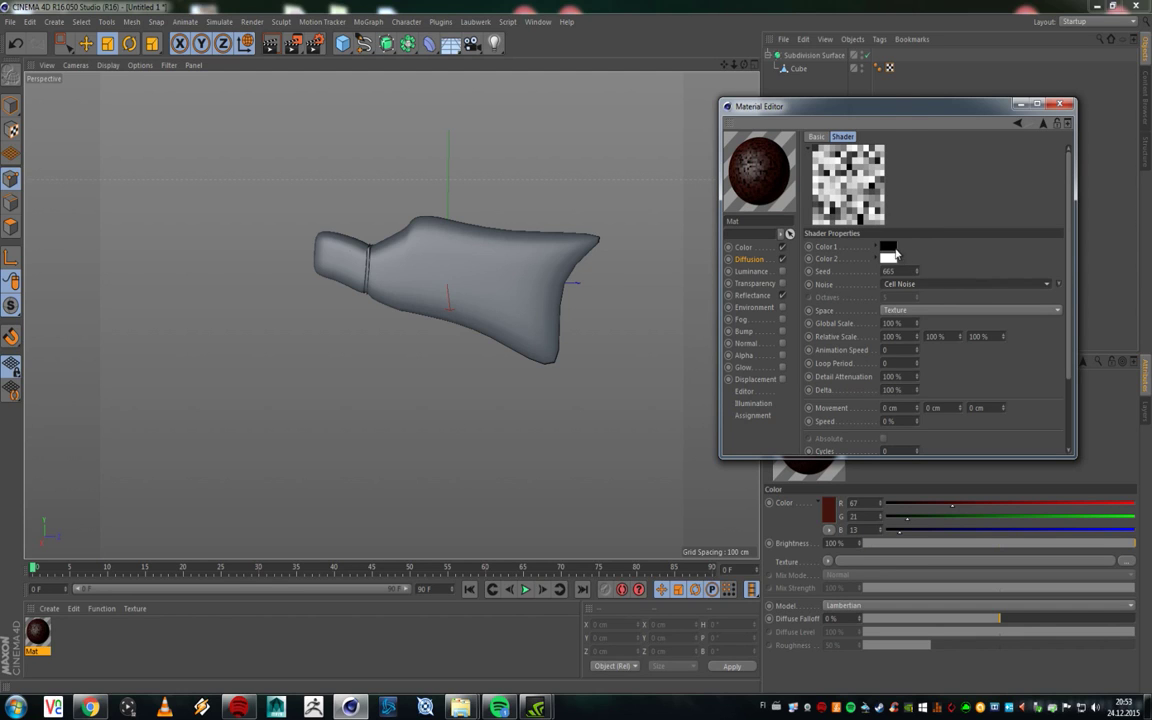
Step: Set the material preview size to Huge and enlarge the Material Editor window
{"action": "right_click", "coordinate": [788, 194]}
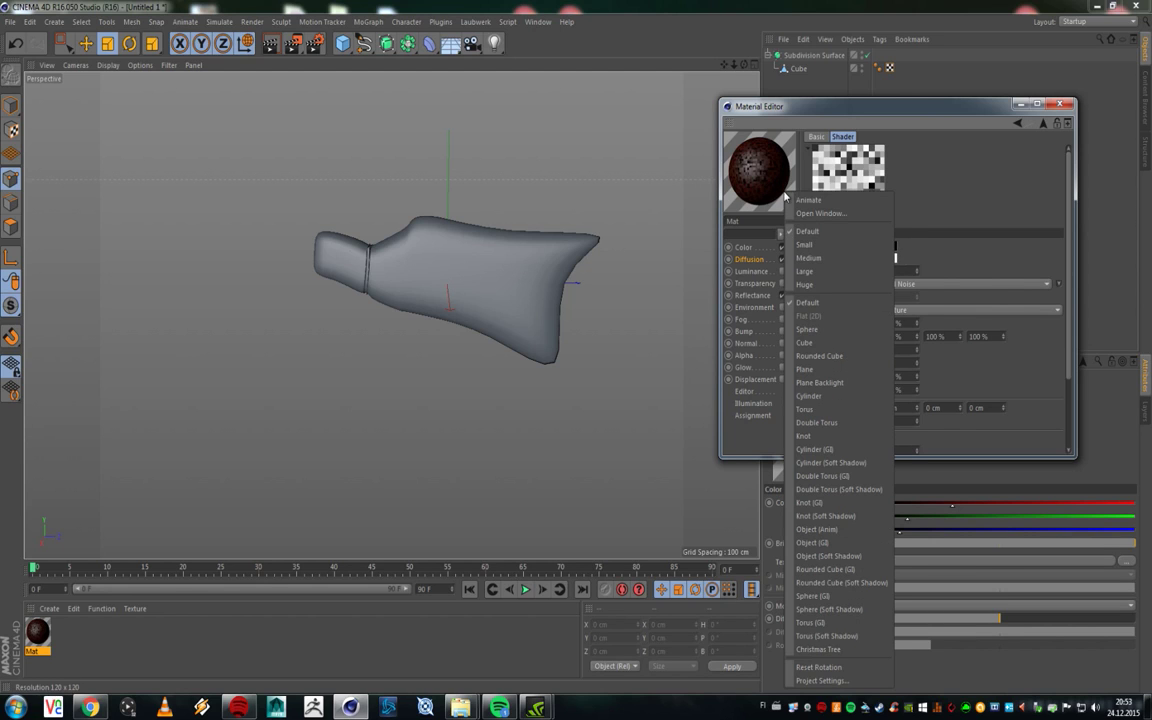
{"action": "left_click", "coordinate": [817, 272]}
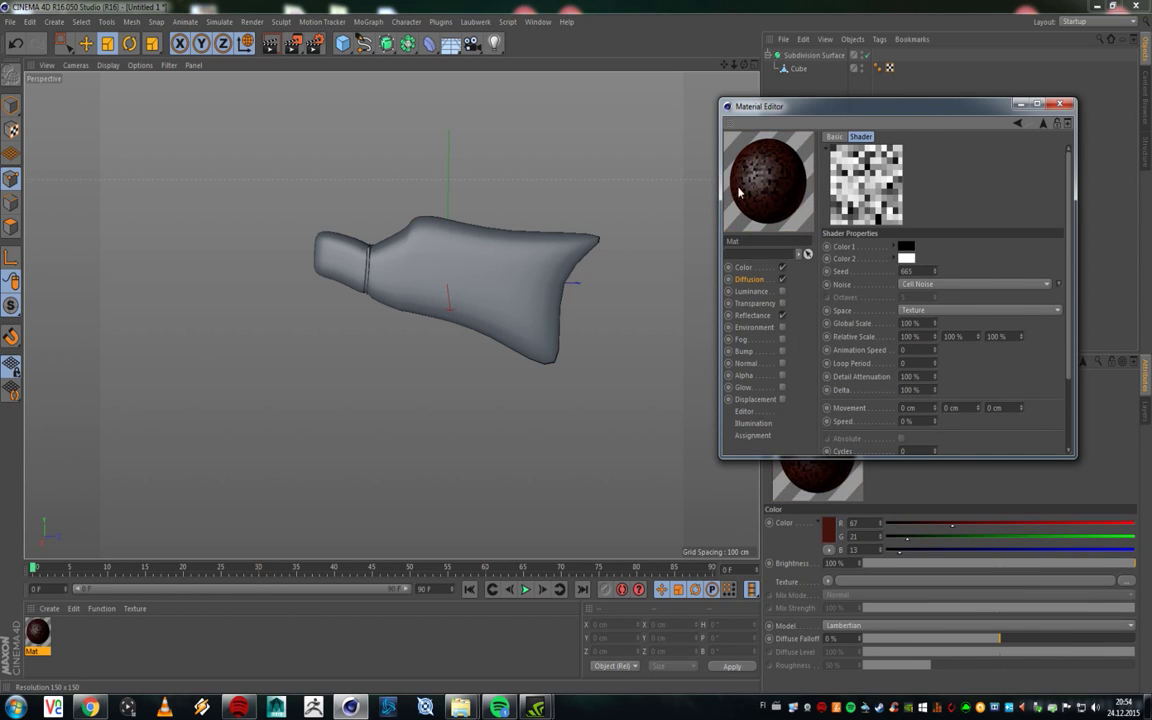
{"action": "left_click_drag", "start_coordinate": [720, 201], "coordinate": [614, 201]}
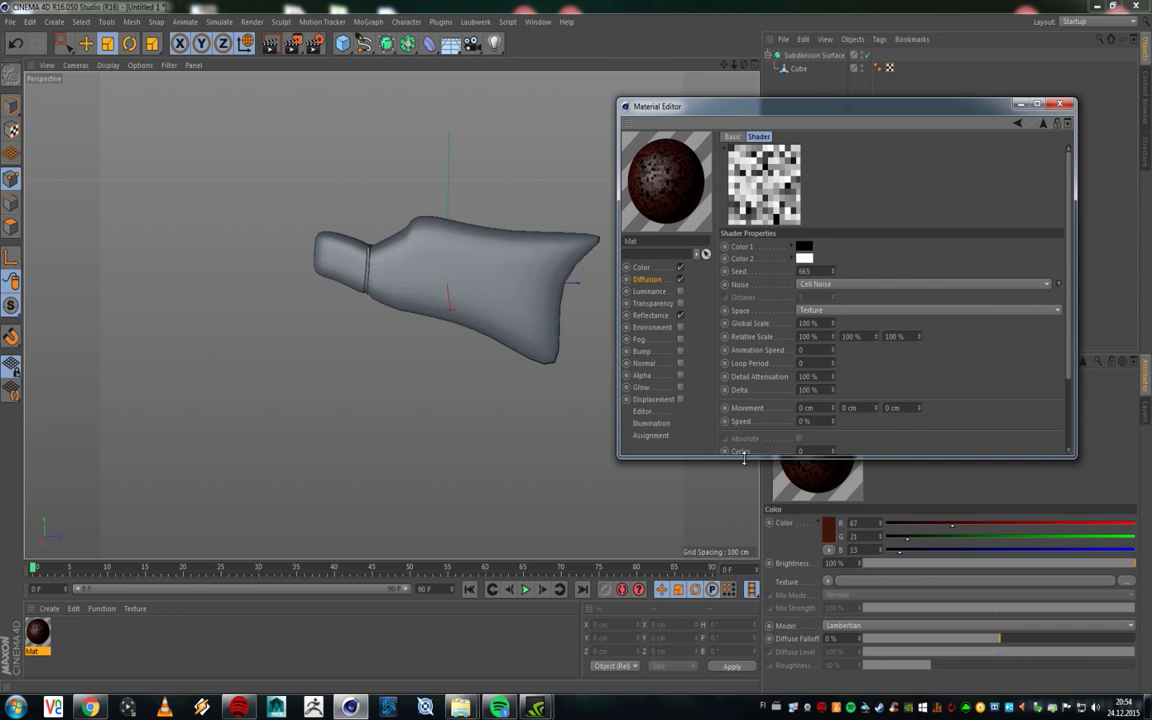
{"action": "left_click_drag", "start_coordinate": [743, 457], "coordinate": [743, 522]}
Step: Open the material preview in a separate window, enlarge it and place it beside the Material Editor
{"action": "right_click", "coordinate": [686, 190]}
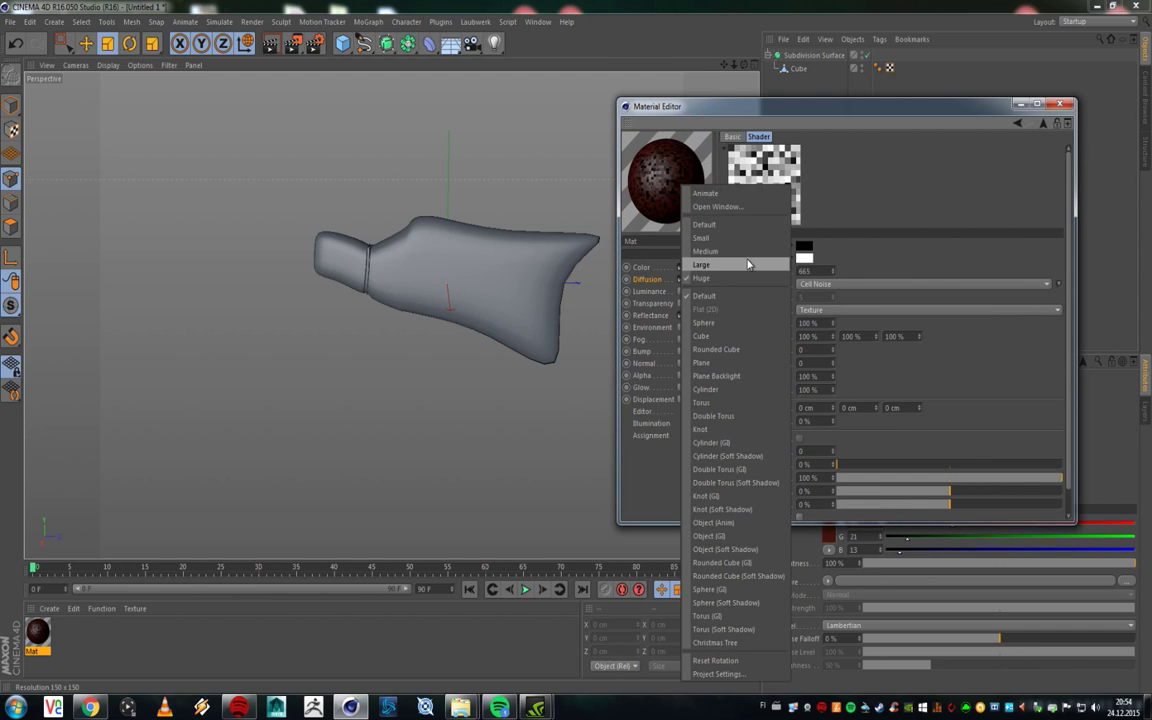
{"action": "left_click", "coordinate": [726, 207]}
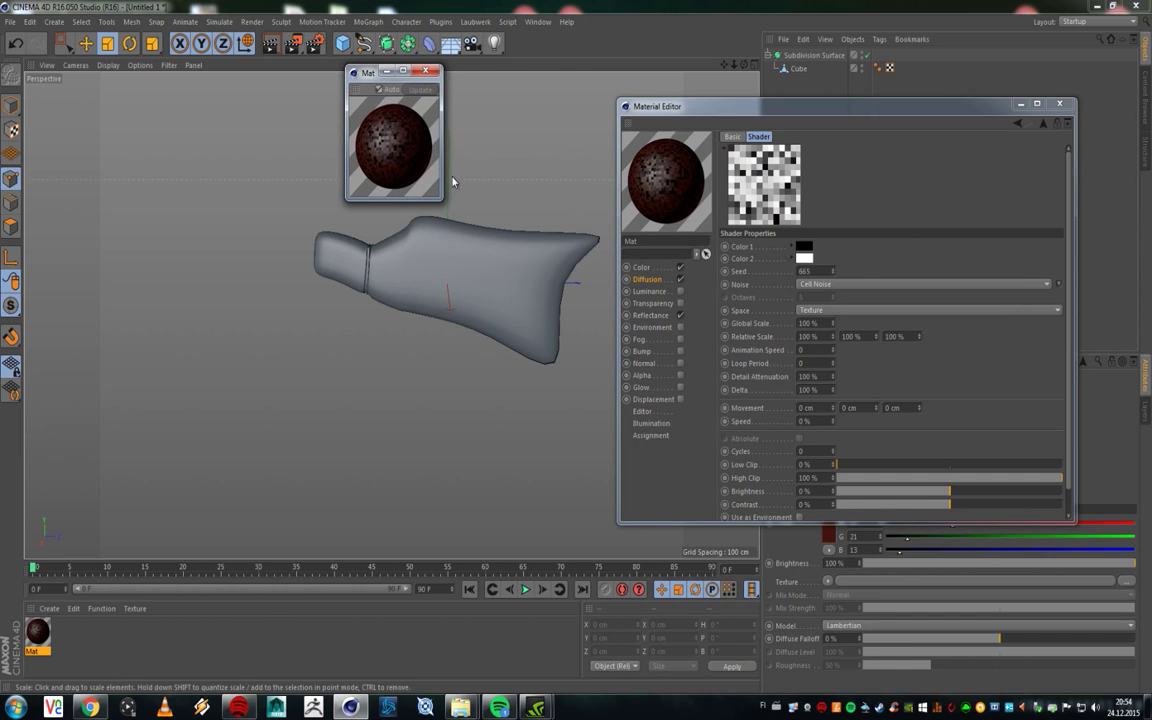
{"action": "left_click_drag", "start_coordinate": [441, 198], "coordinate": [789, 563]}
{"action": "left_click_drag", "start_coordinate": [596, 67], "coordinate": [390, 50]}
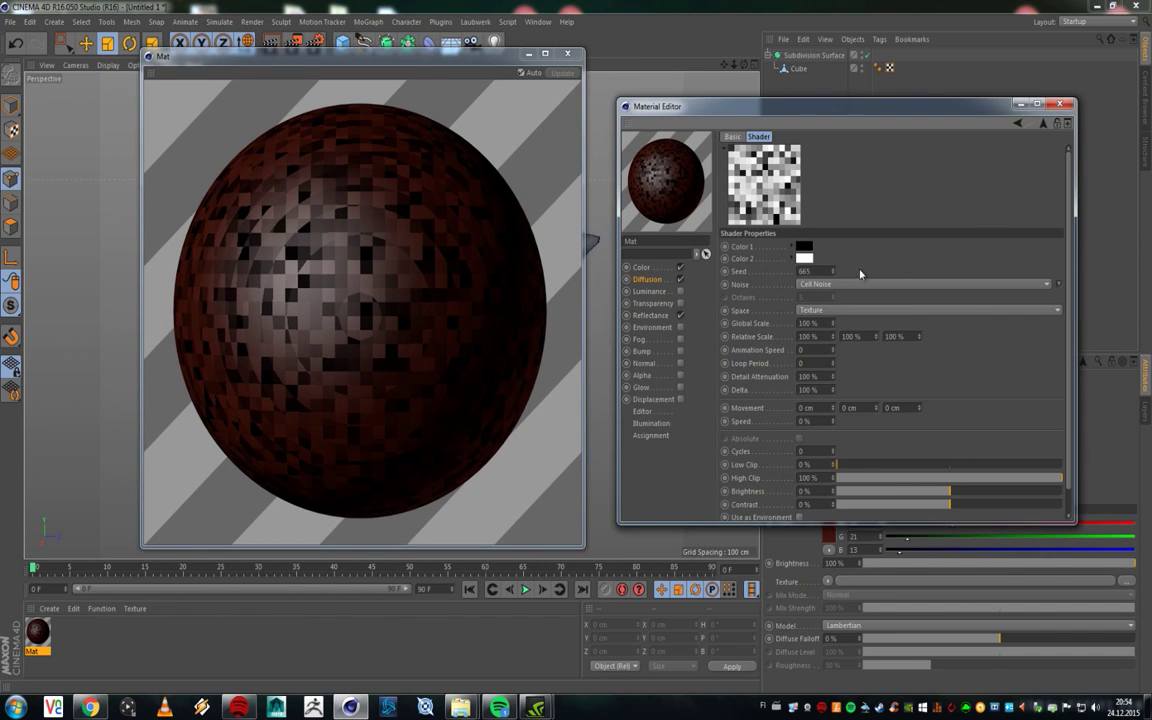
Step: Set the diffusion noise shader's Color 1 to a dark teal, R 11, G 62, B 62
{"action": "left_click", "coordinate": [805, 250]}
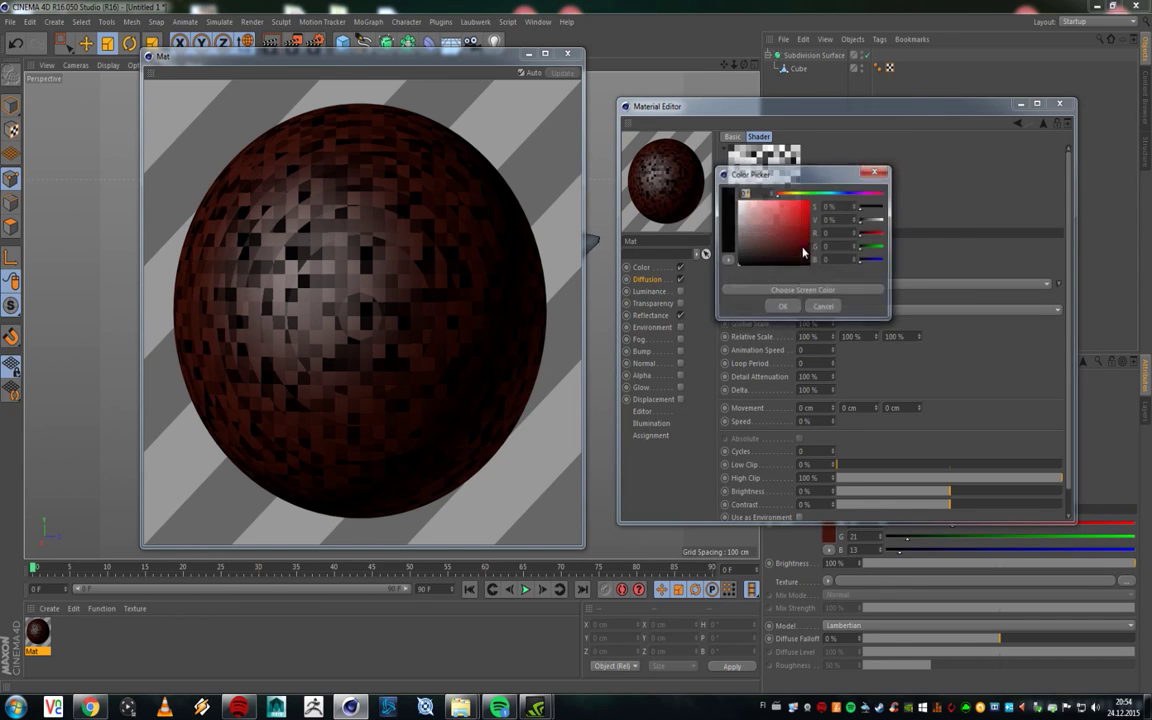
{"action": "left_click_drag", "start_coordinate": [795, 180], "coordinate": [942, 204]}
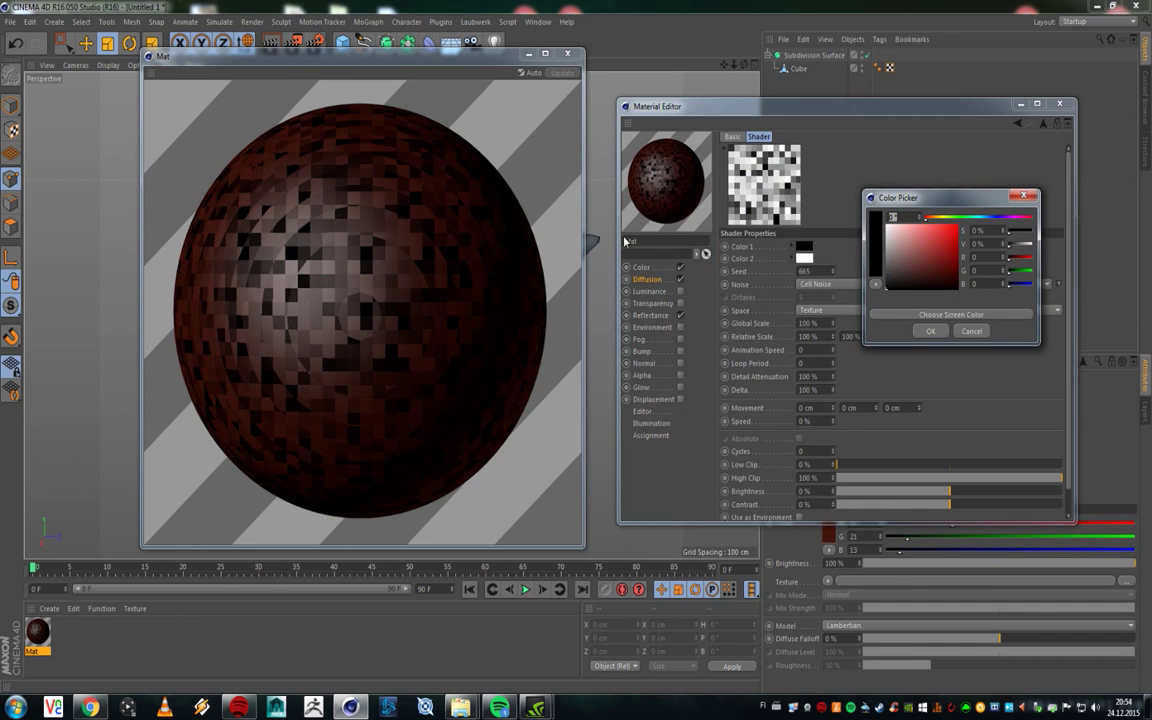
{"action": "left_click_drag", "start_coordinate": [953, 218], "coordinate": [945, 274]}
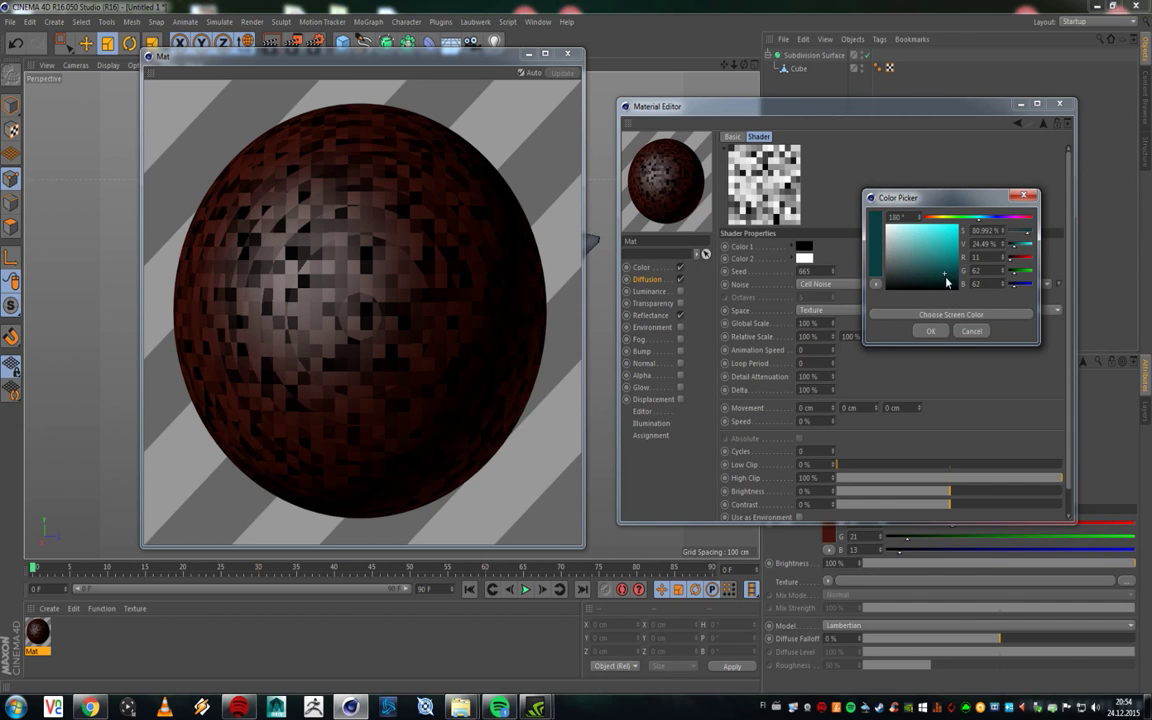
{"action": "left_click", "coordinate": [932, 333]}
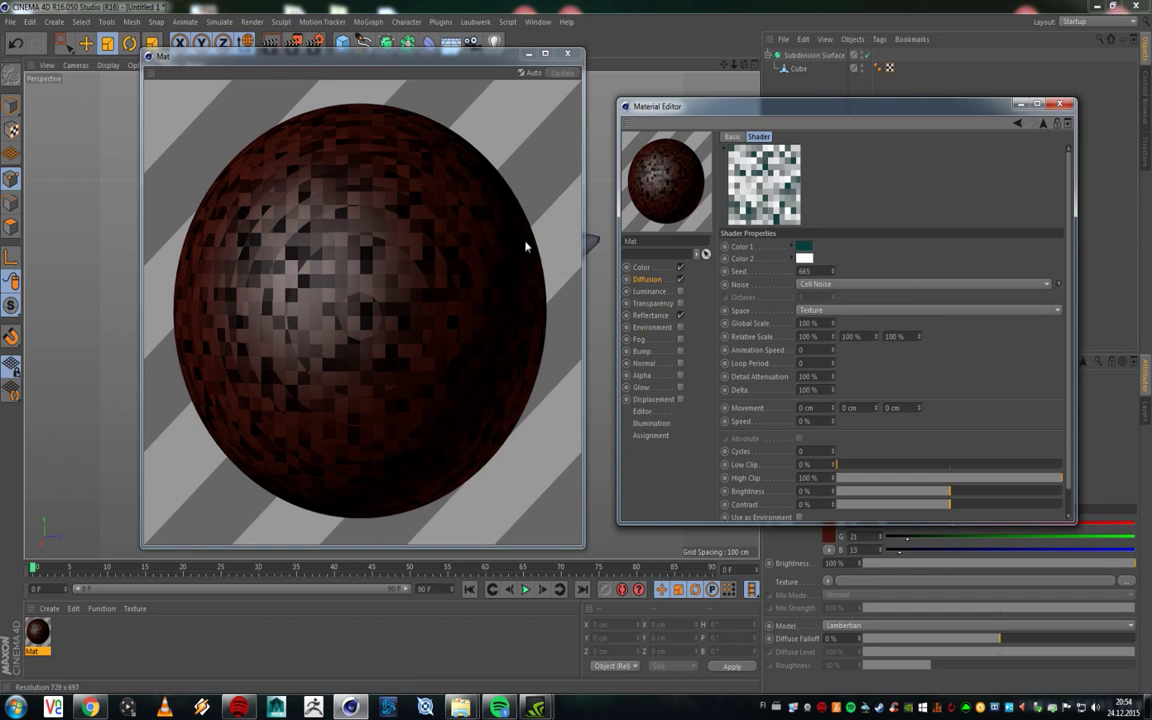
Step: Set the diffusion noise shader's Color 2 to a pale teal with a 180° hue
{"action": "left_click", "coordinate": [805, 259]}
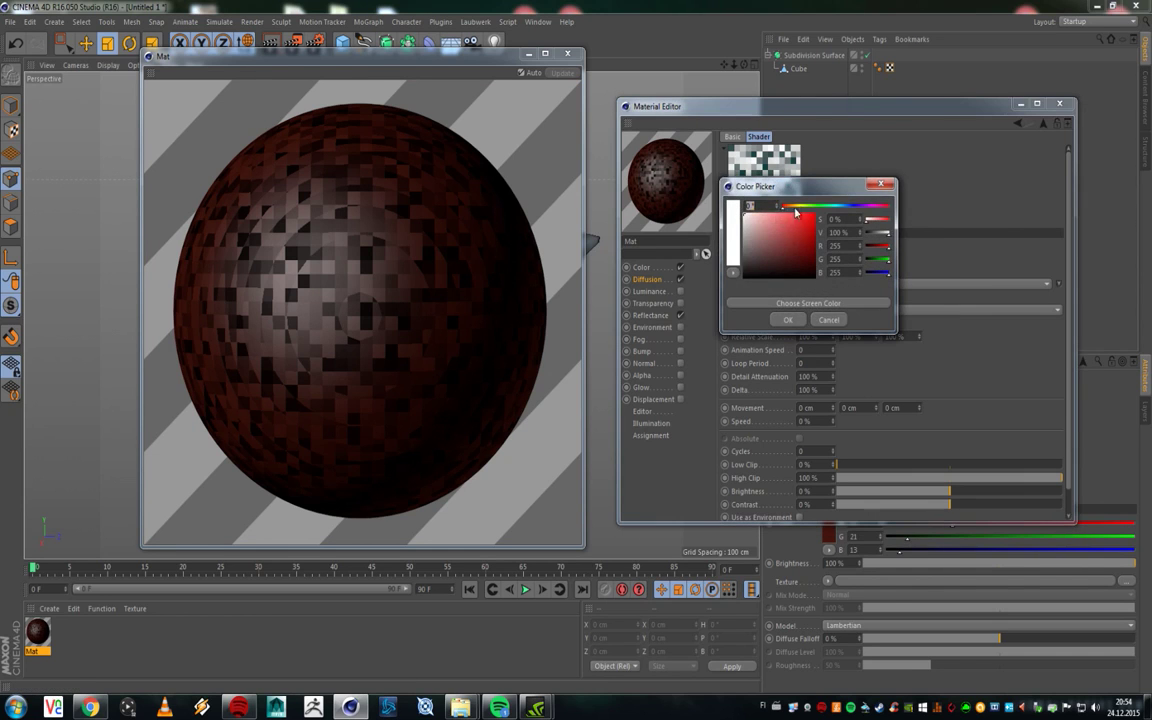
{"action": "left_click", "coordinate": [828, 207]}
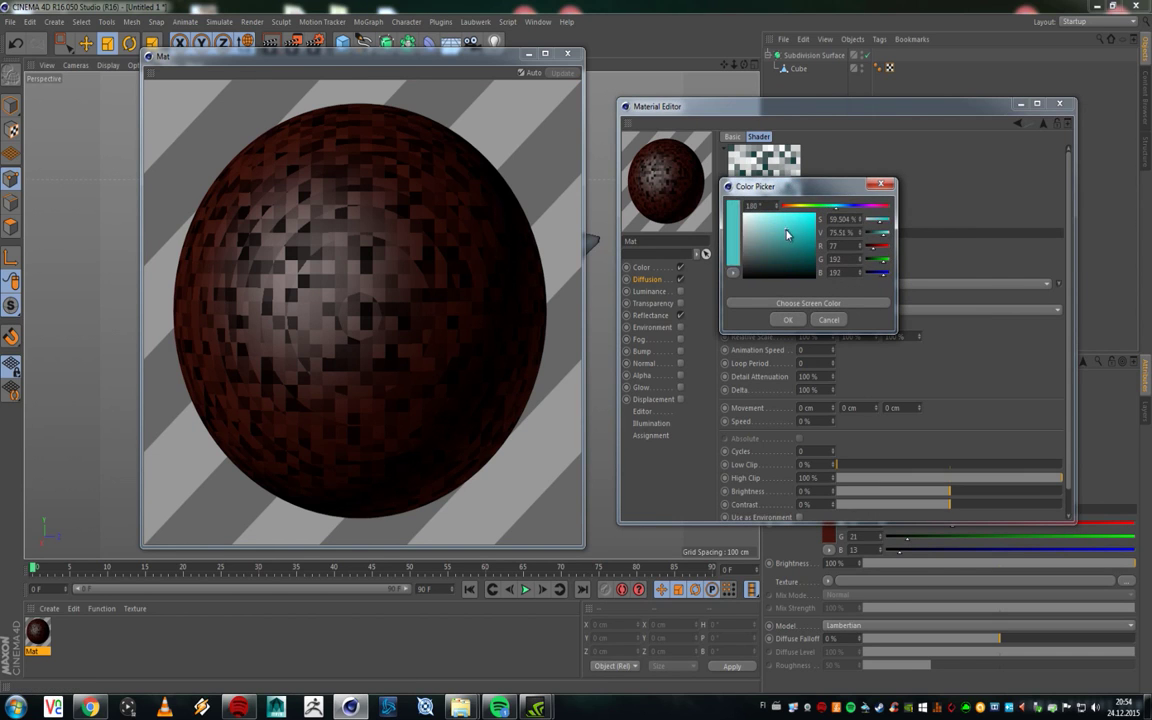
{"action": "left_click", "coordinate": [790, 320]}
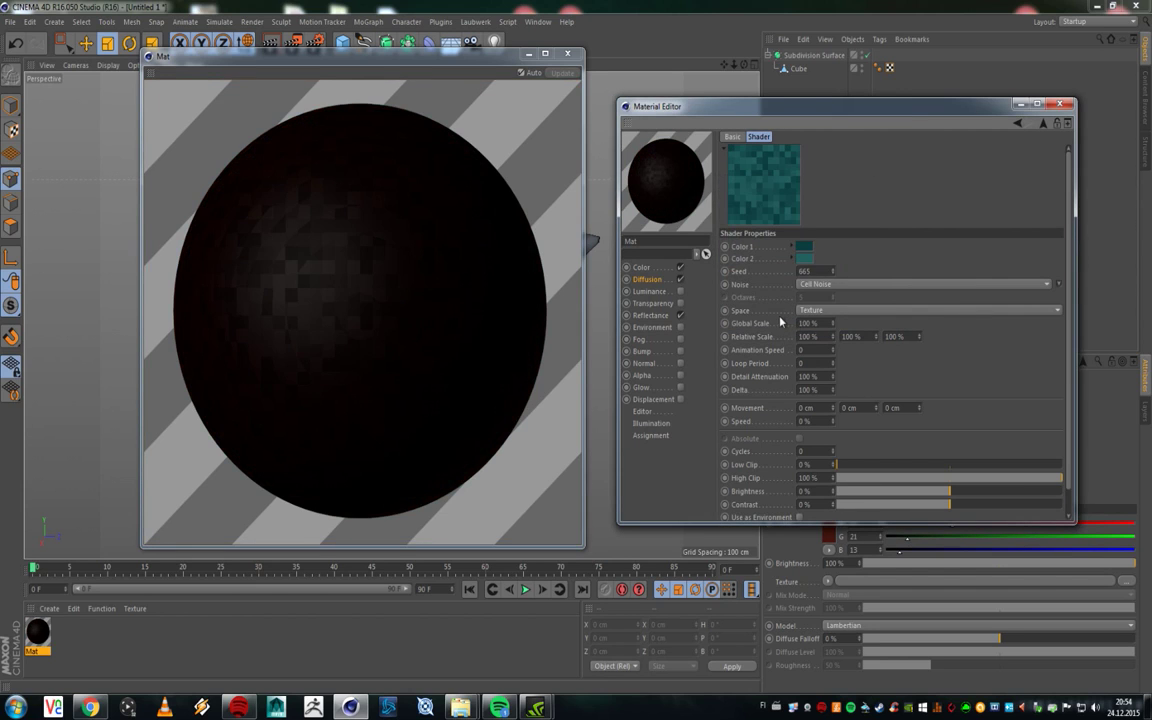
{"action": "left_click", "coordinate": [807, 259]}
{"action": "left_click", "coordinate": [760, 238]}
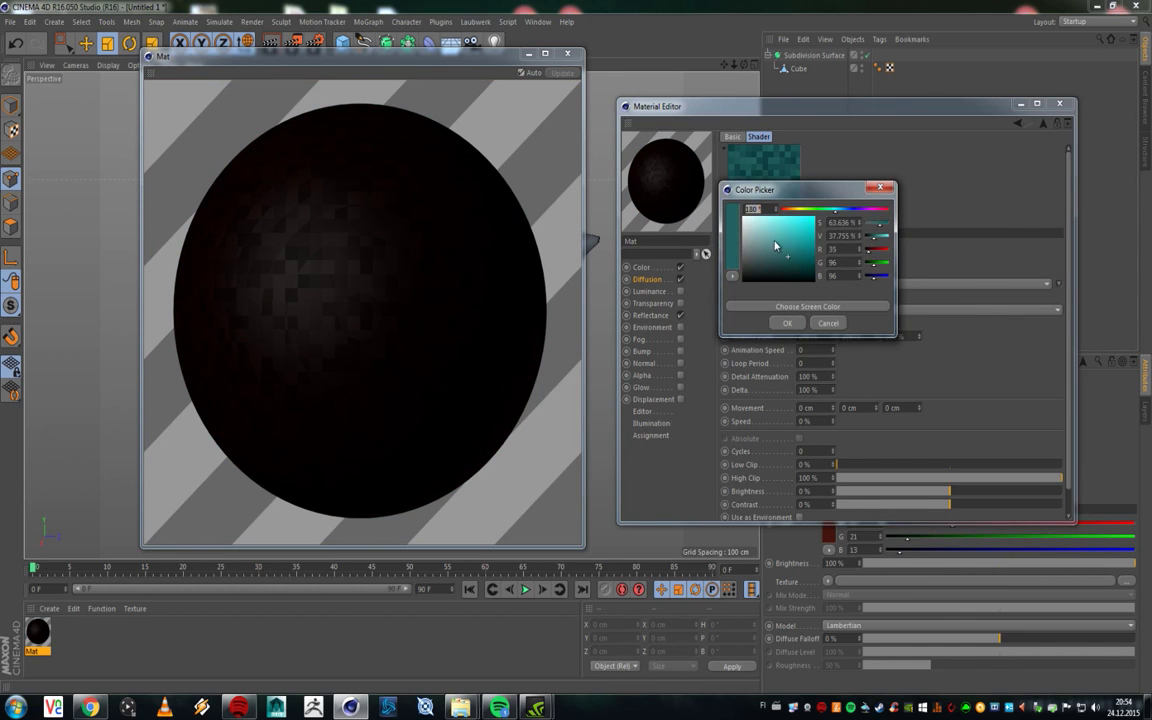
{"action": "left_click", "coordinate": [797, 322]}
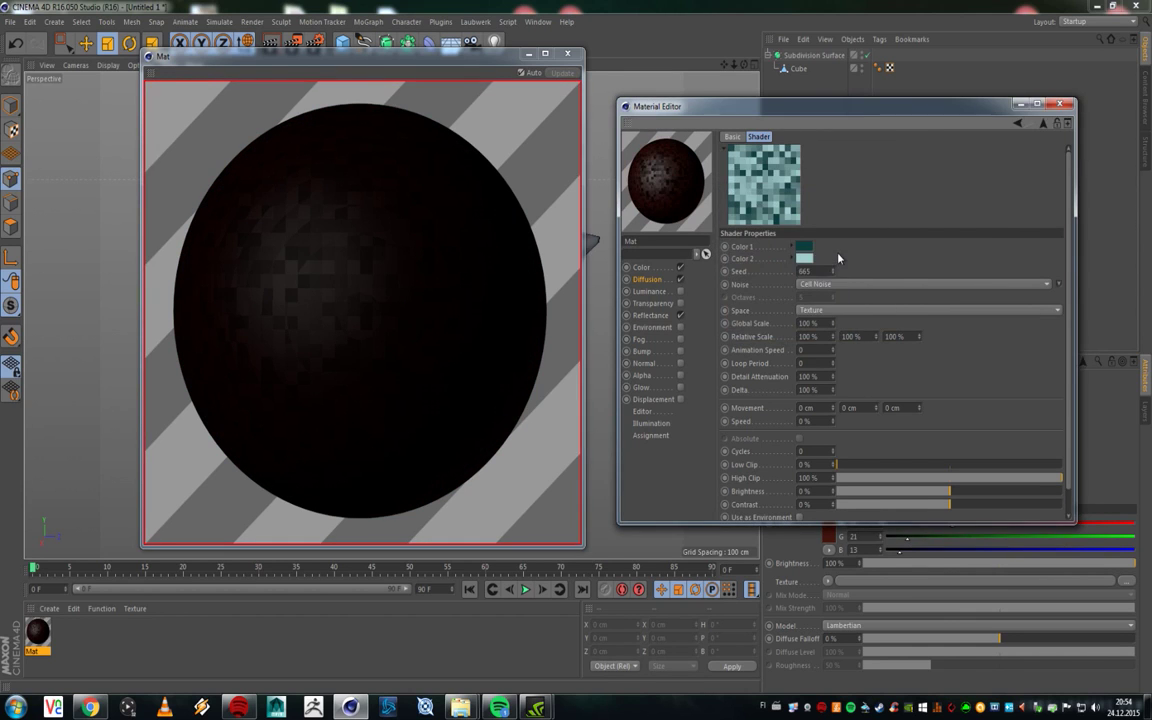
Step: Adjust the noise shader's Color 1 to a dark grey-teal, R 32, G 46, B 46
{"action": "left_click", "coordinate": [807, 259]}
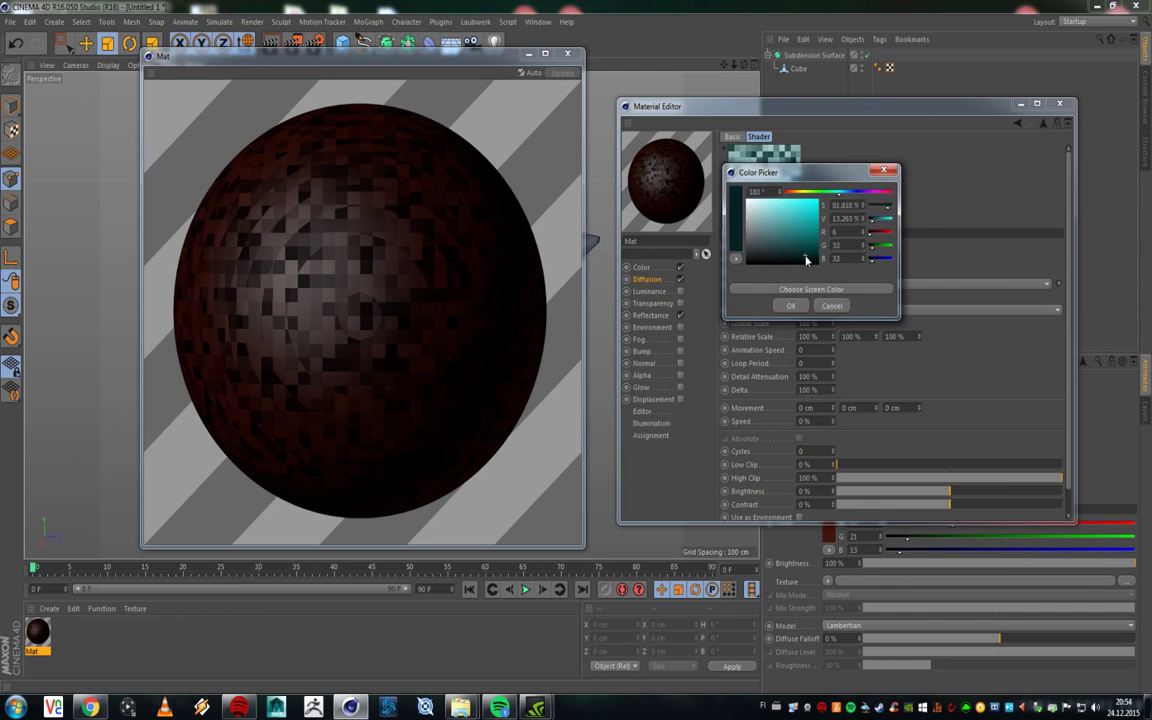
{"action": "left_click", "coordinate": [805, 218]}
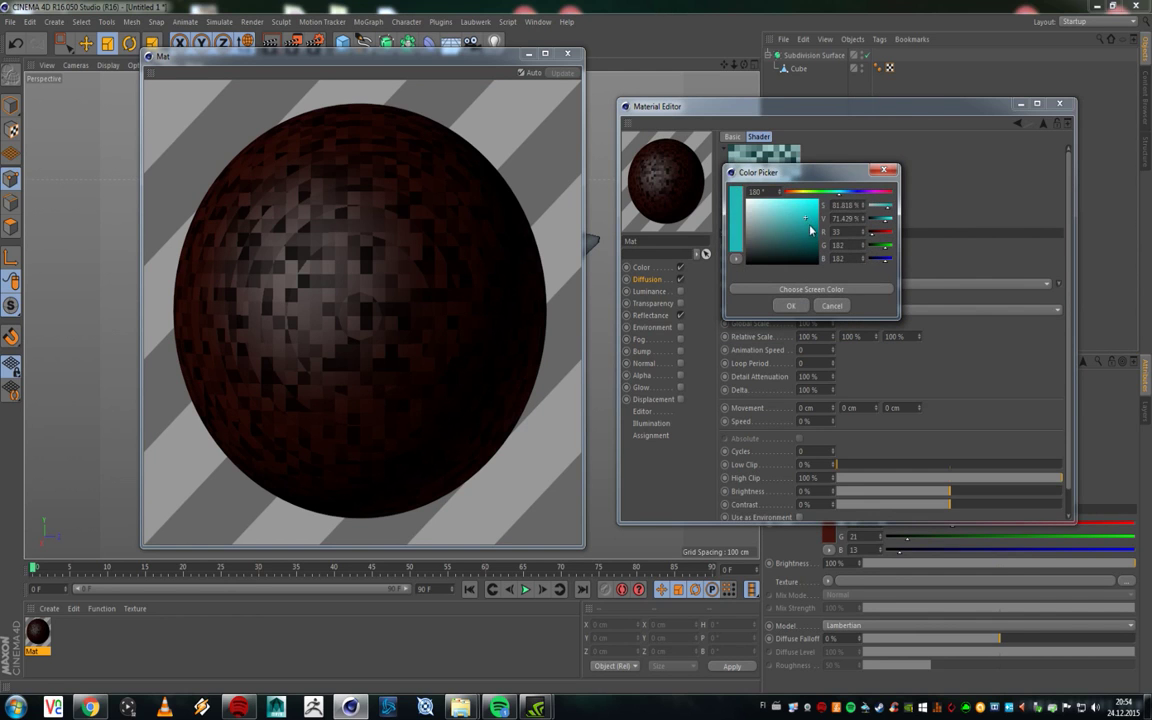
{"action": "left_click", "coordinate": [791, 306]}
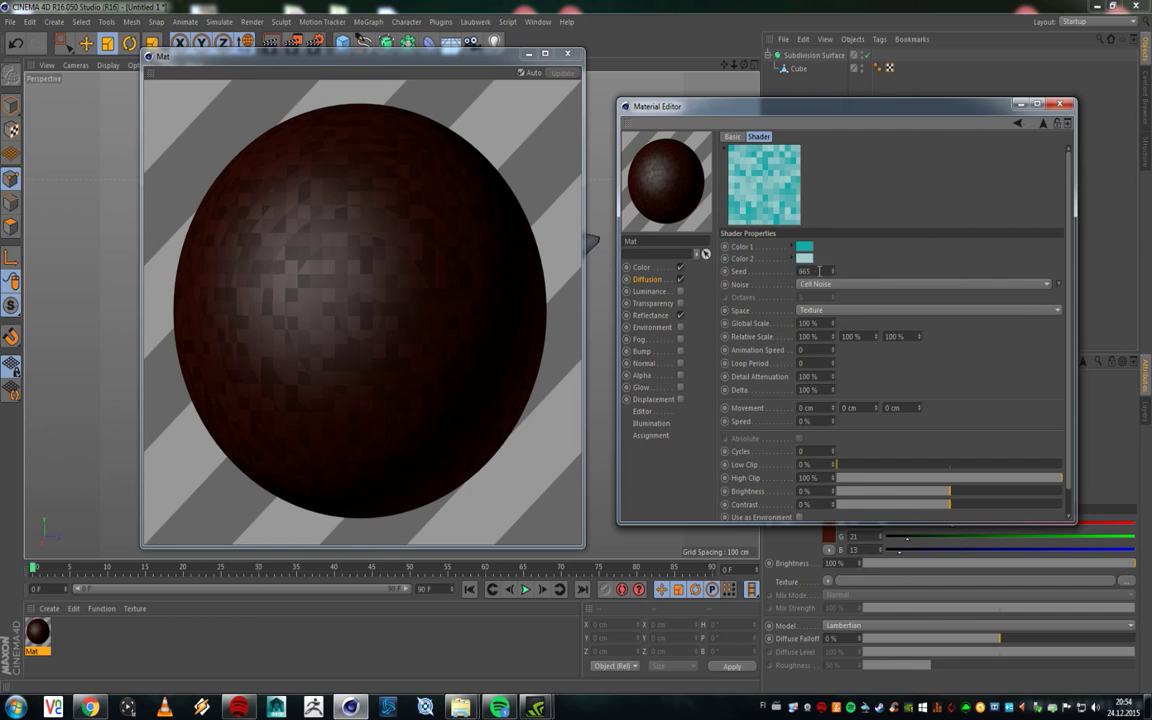
{"action": "left_click", "coordinate": [805, 258]}
{"action": "left_click_drag", "start_coordinate": [790, 232], "coordinate": [765, 260]}
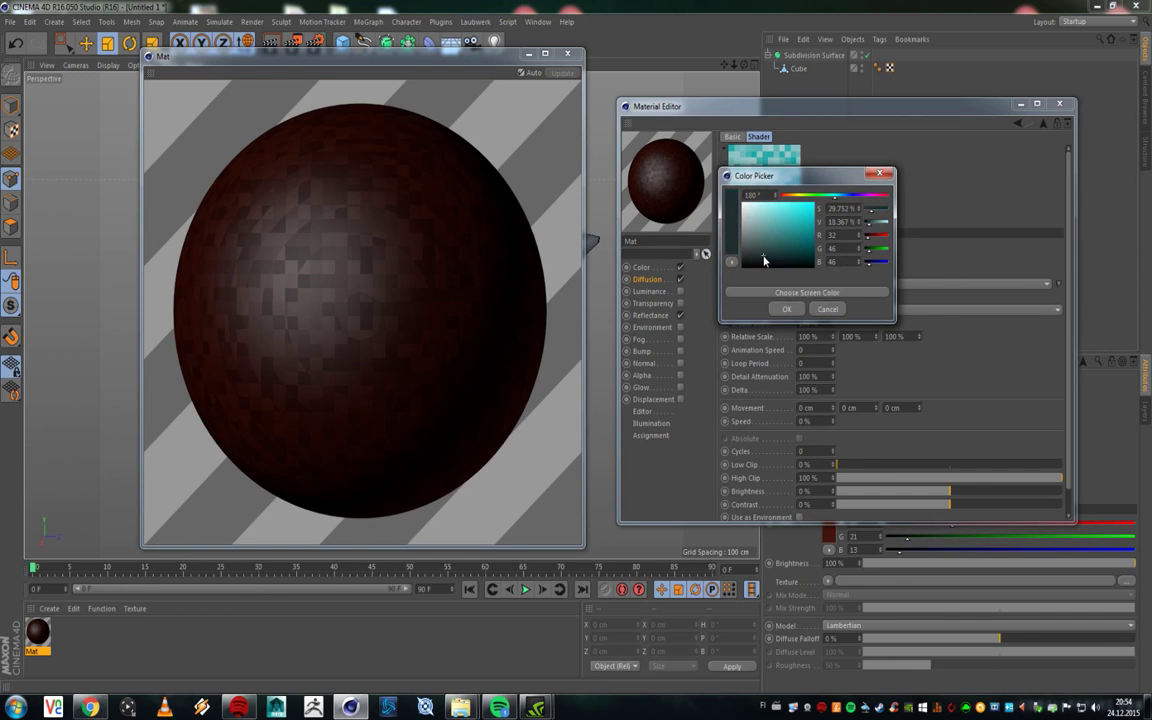
{"action": "left_click", "coordinate": [789, 308]}
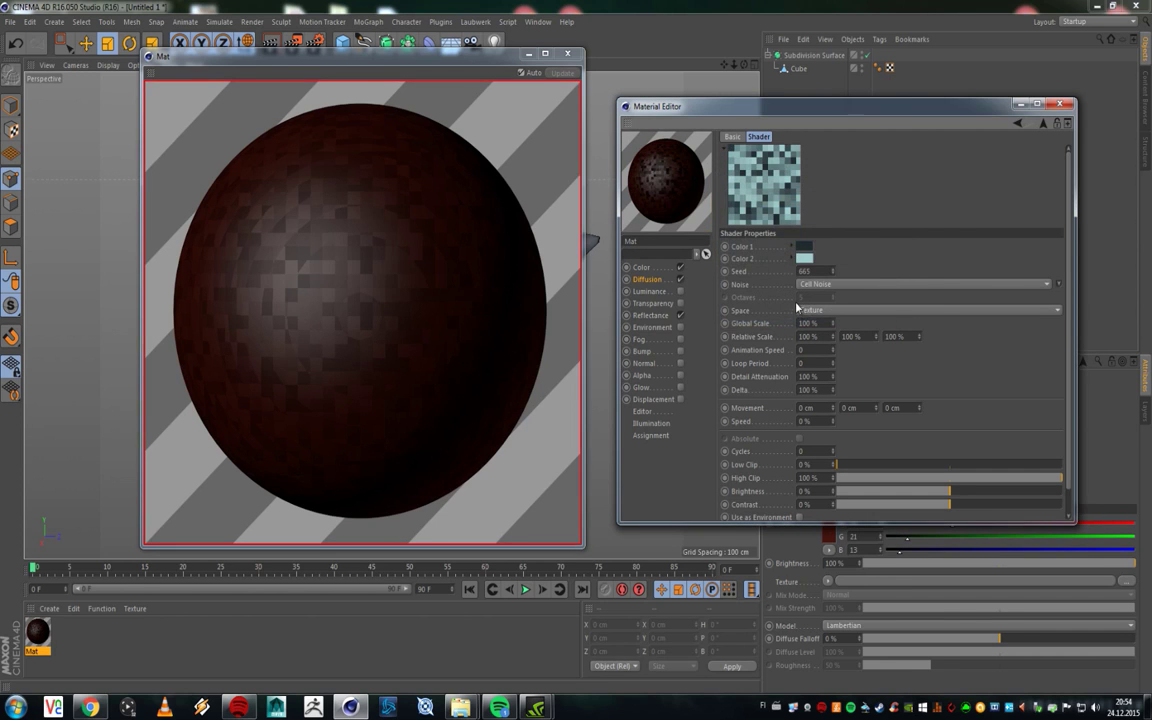
Step: Try other Space options for the noise, including Object and UV (2D), and return it to Texture
{"action": "left_click", "coordinate": [836, 311]}
{"action": "left_click", "coordinate": [811, 350]}
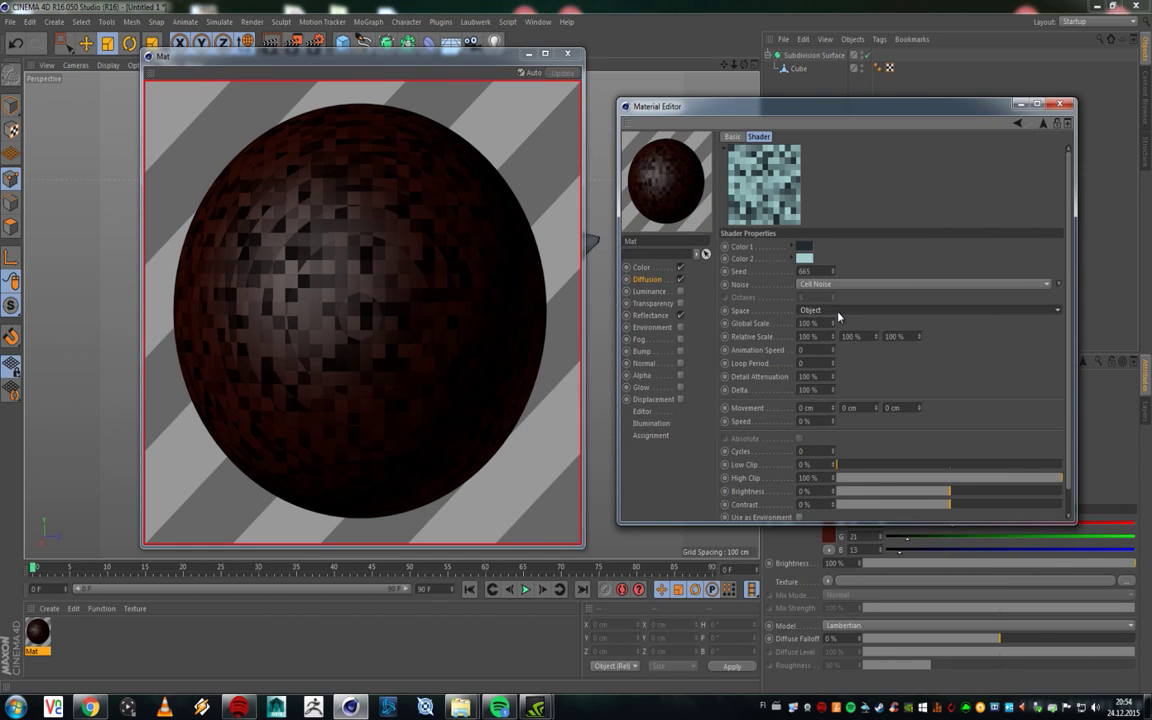
{"action": "key", "text": "ctrl+z"}
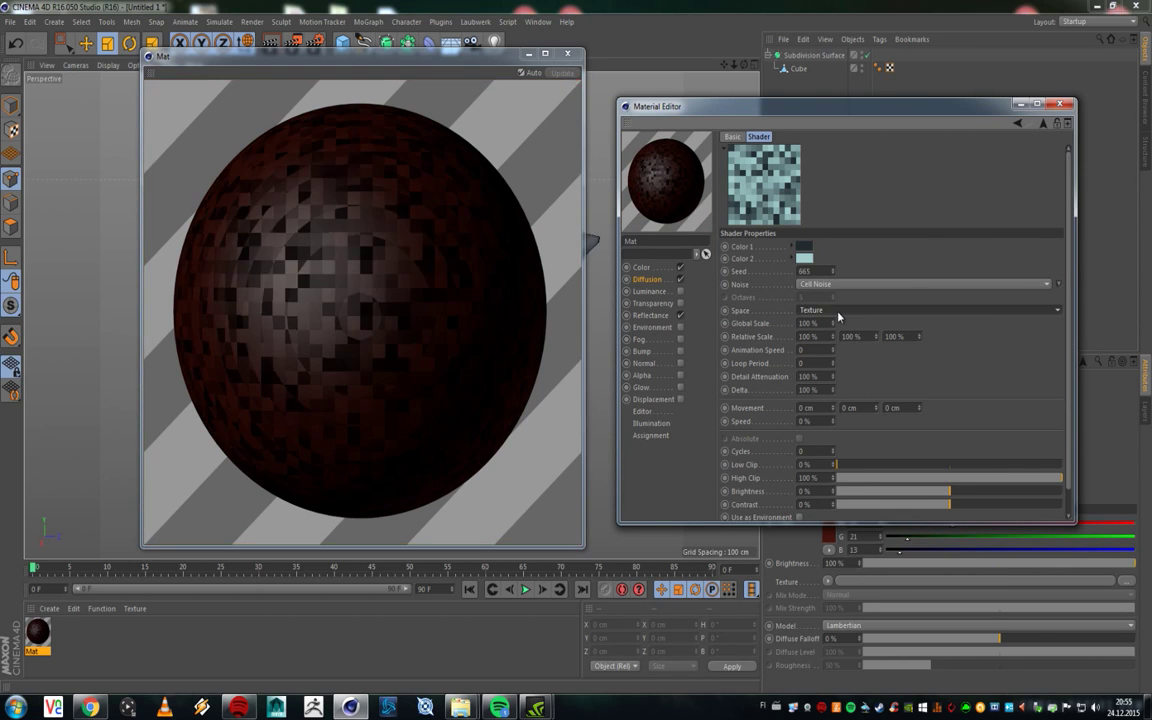
{"action": "key", "text": "ctrl+z"}
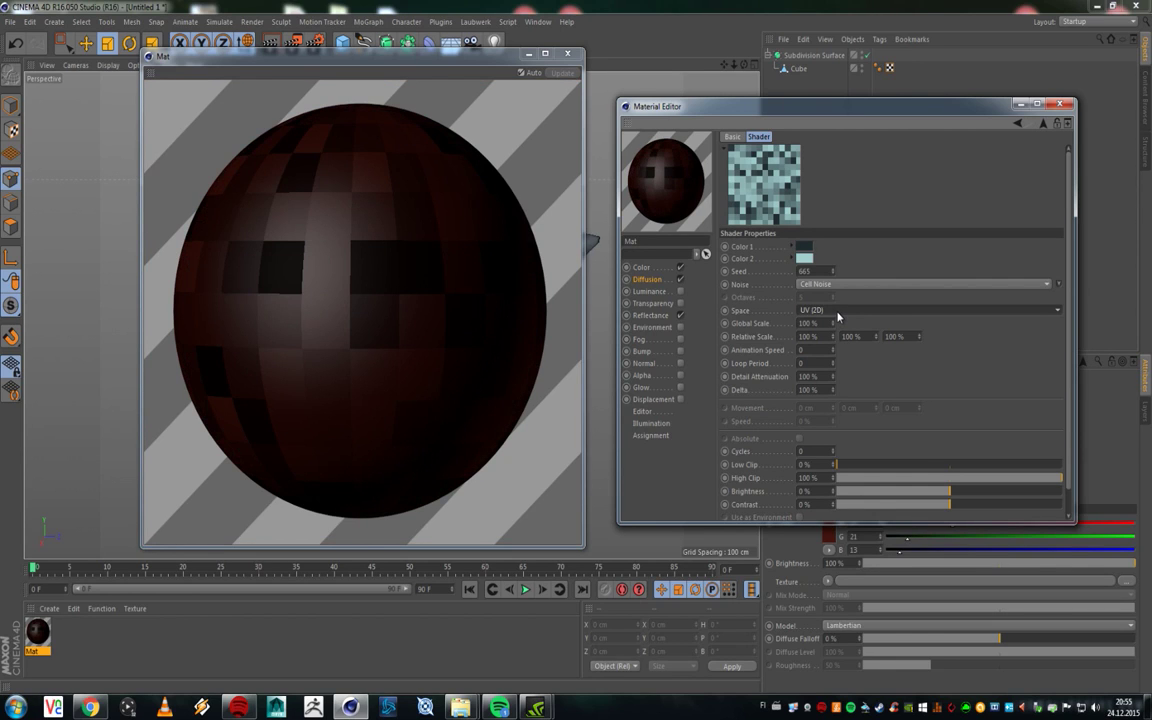
{"action": "key", "text": "ctrl+y"}
{"action": "key", "text": "ctrl+y"}
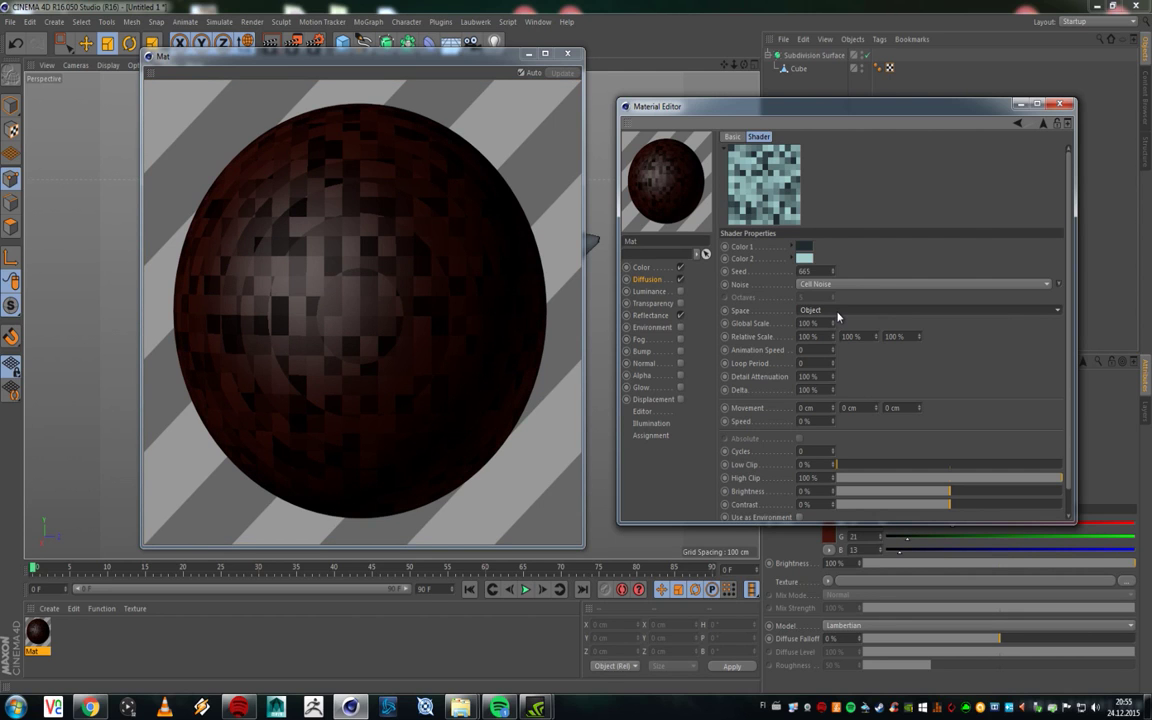
{"action": "key", "text": "ctrl+y"}
{"action": "key", "text": "ctrl+y"}
{"action": "key", "text": "ctrl+z"}
{"action": "key", "text": "ctrl+z"}
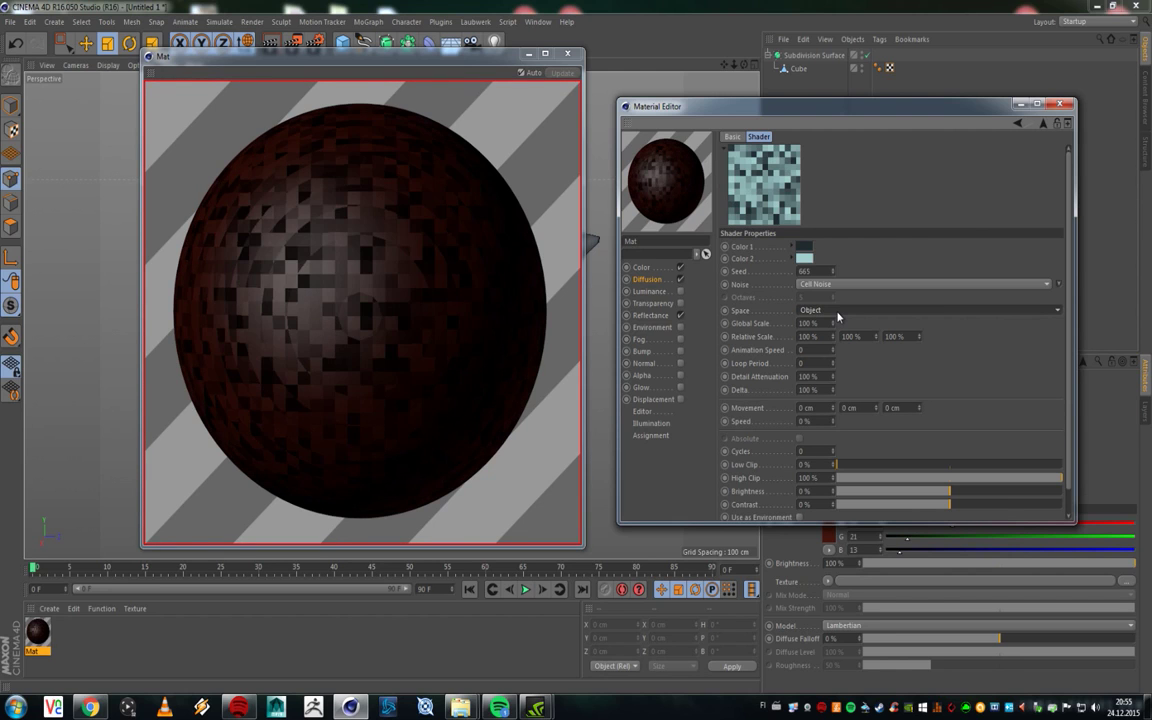
{"action": "key", "text": "ctrl+z"}
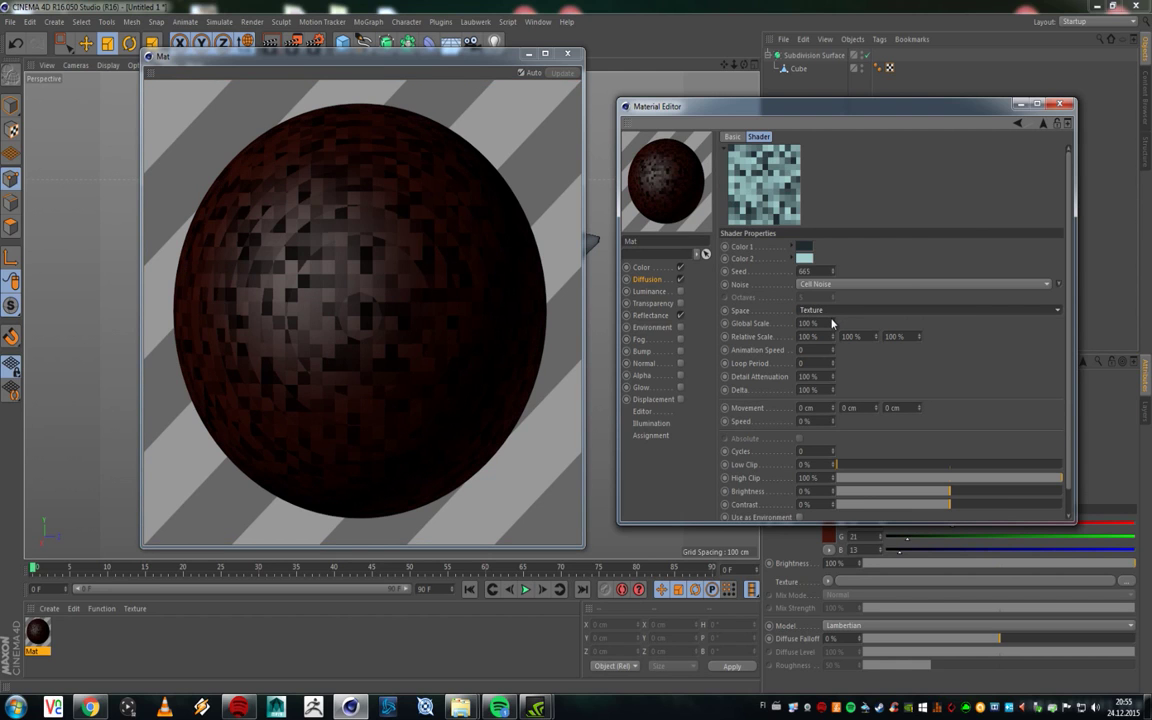
Step: Reduce the noise shader's Global Scale to 50 %
{"action": "left_click_drag", "start_coordinate": [833, 324], "coordinate": [835, 336]}
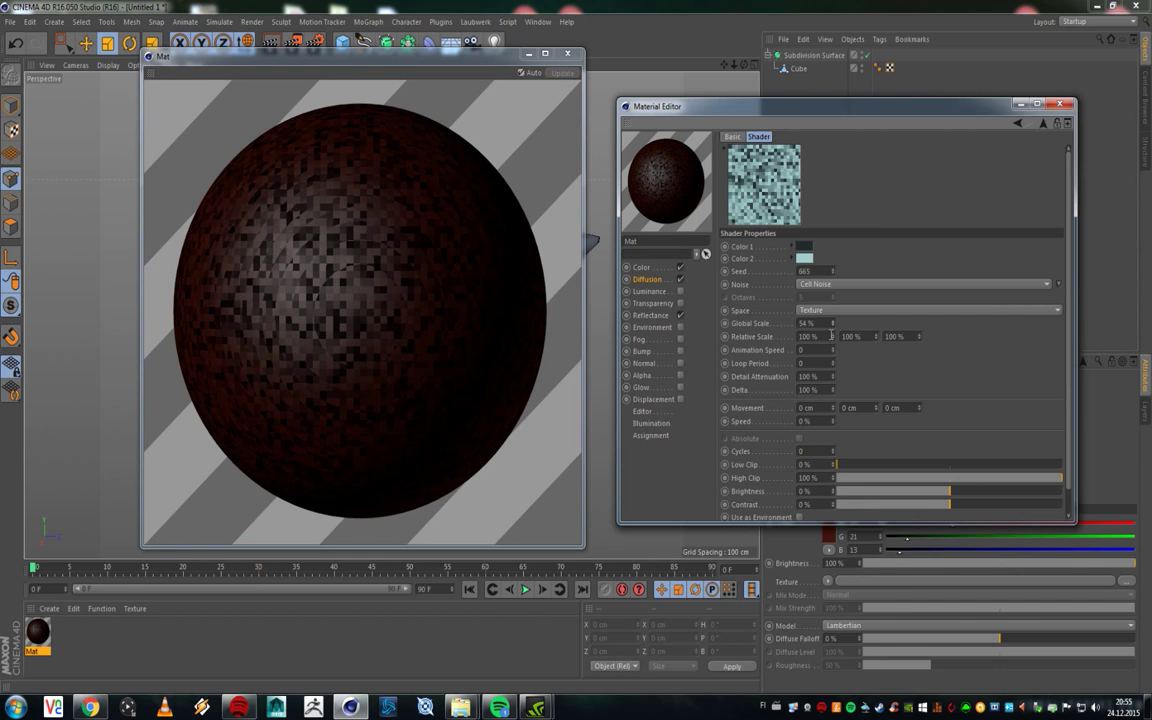
{"action": "left_click_drag", "start_coordinate": [835, 328], "coordinate": [833, 334]}
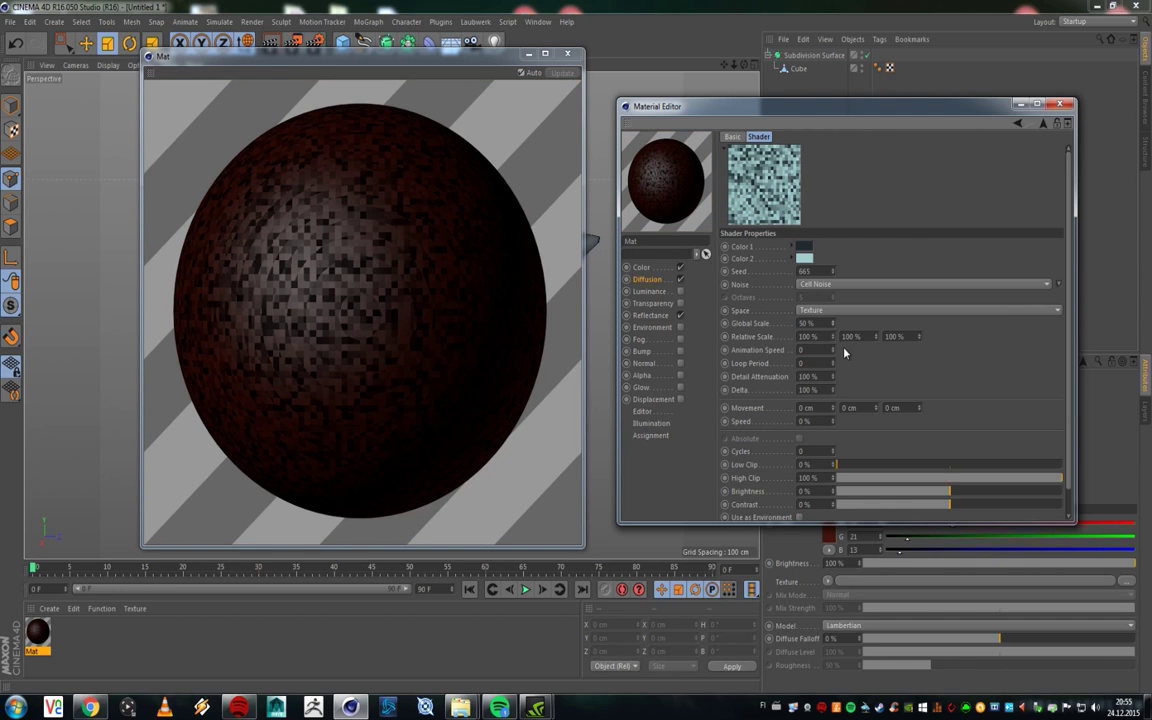
{"action": "scroll", "coordinate": [850, 361], "scroll_direction": "down", "scroll_amount": 2}
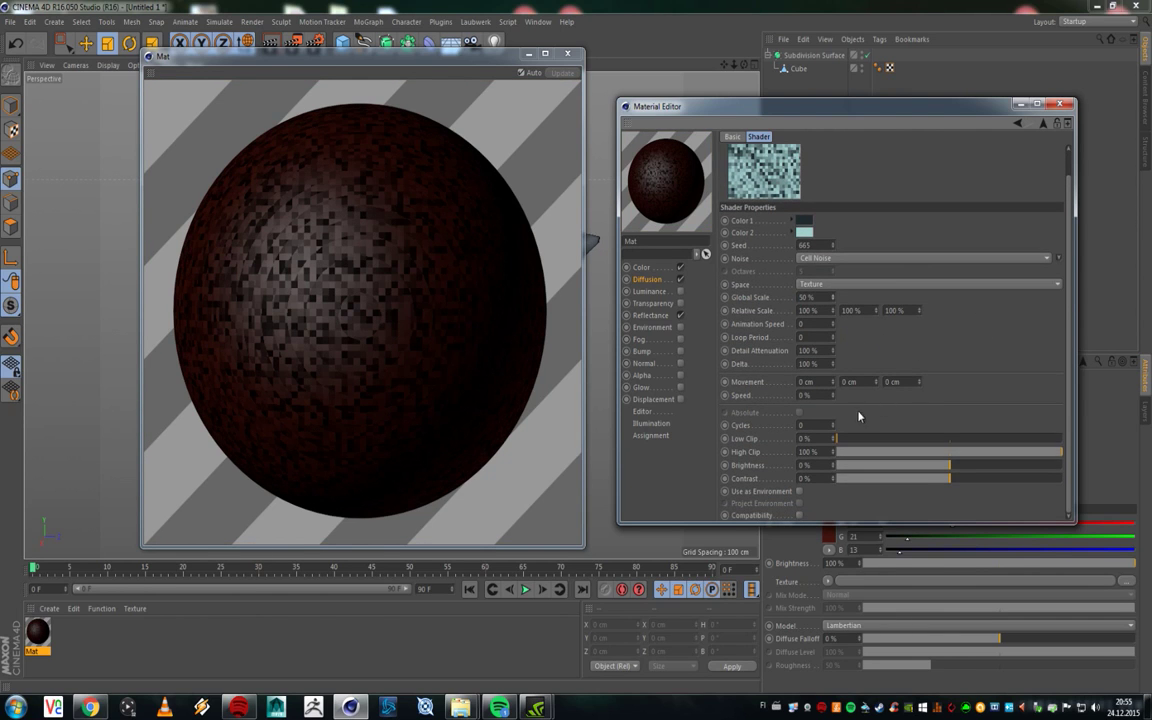
{"action": "scroll", "coordinate": [966, 374], "scroll_direction": "up", "scroll_amount": 2}
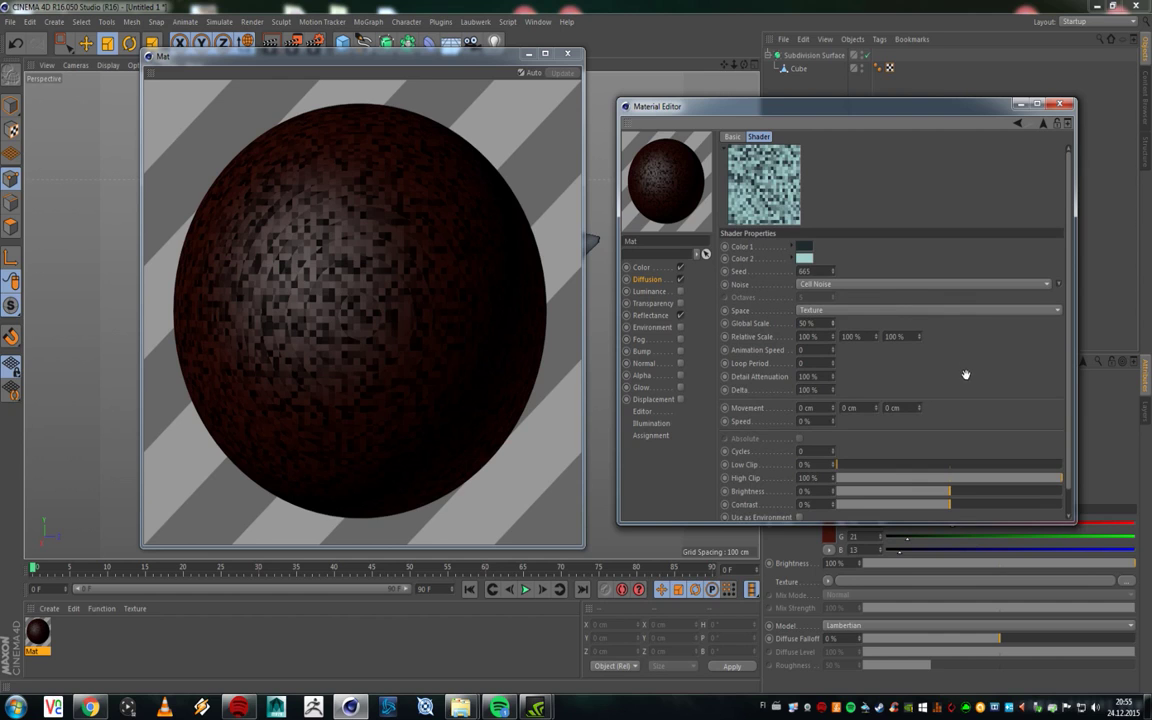
Step: Try the Cranal and Dents noise types in the diffusion shader and settle on Electric
{"action": "left_click", "coordinate": [839, 285]}
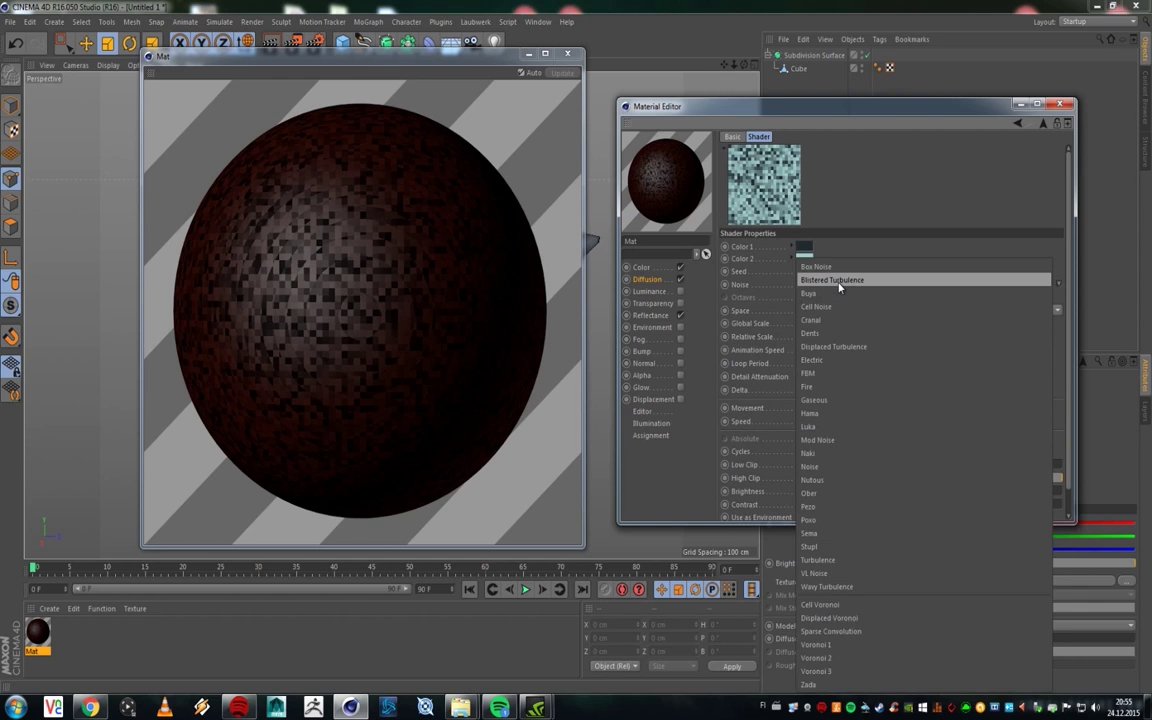
{"action": "left_click", "coordinate": [830, 320]}
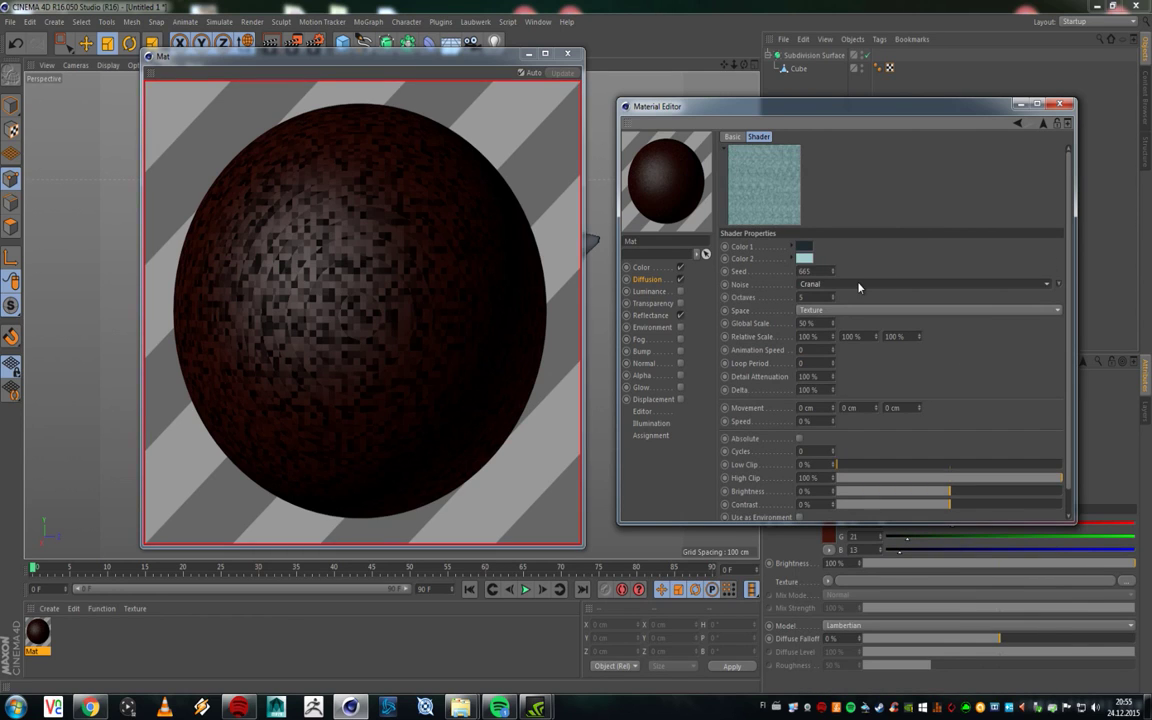
{"action": "scroll", "coordinate": [858, 287], "scroll_direction": "down", "scroll_amount": 1}
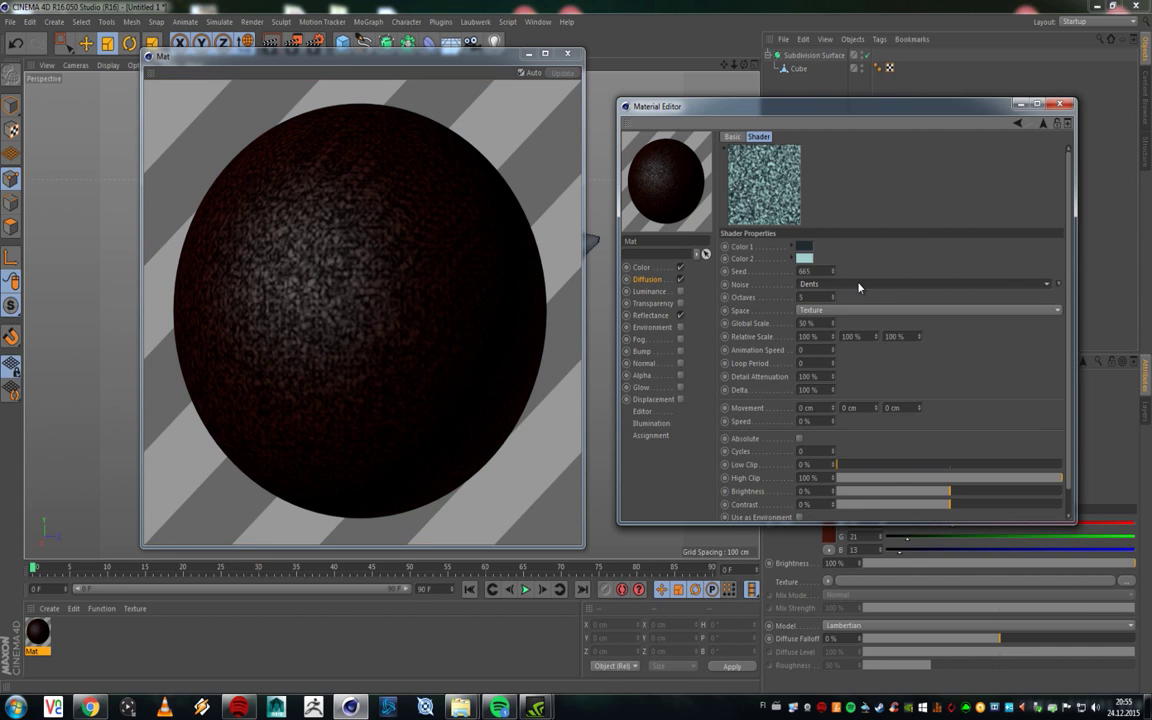
{"action": "scroll", "coordinate": [858, 287], "scroll_direction": "down", "scroll_amount": 1}
{"action": "scroll", "coordinate": [858, 287], "scroll_direction": "down", "scroll_amount": 1}
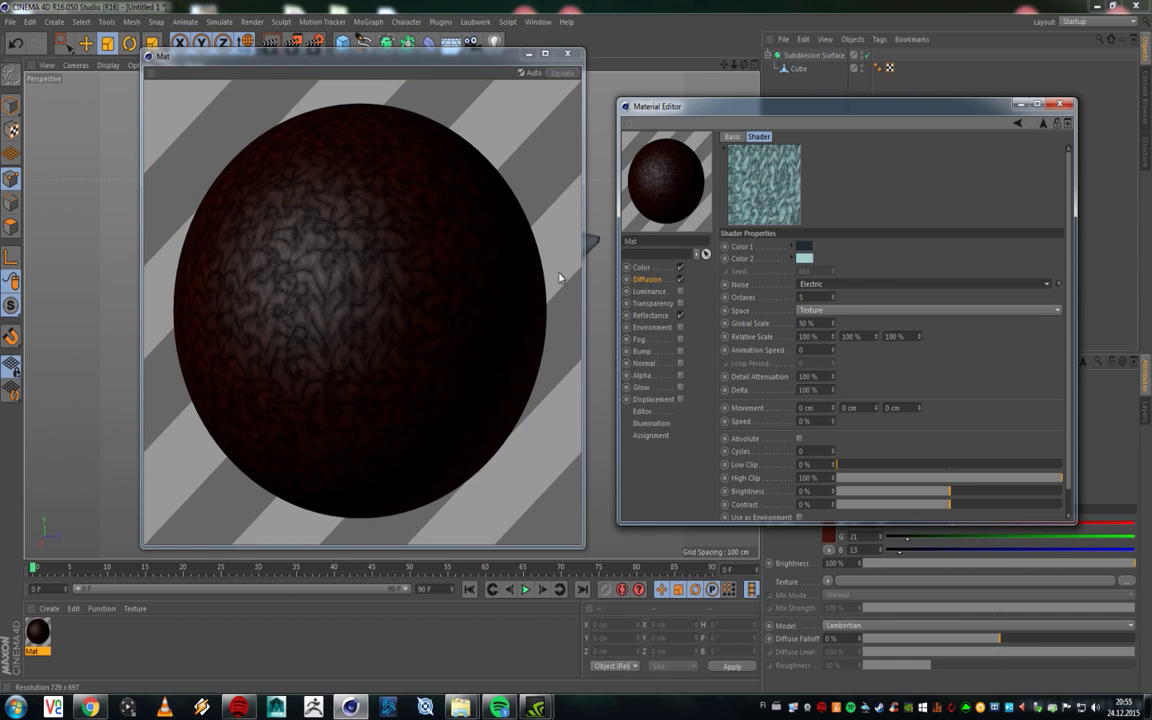
{"action": "left_click", "coordinate": [397, 265]}
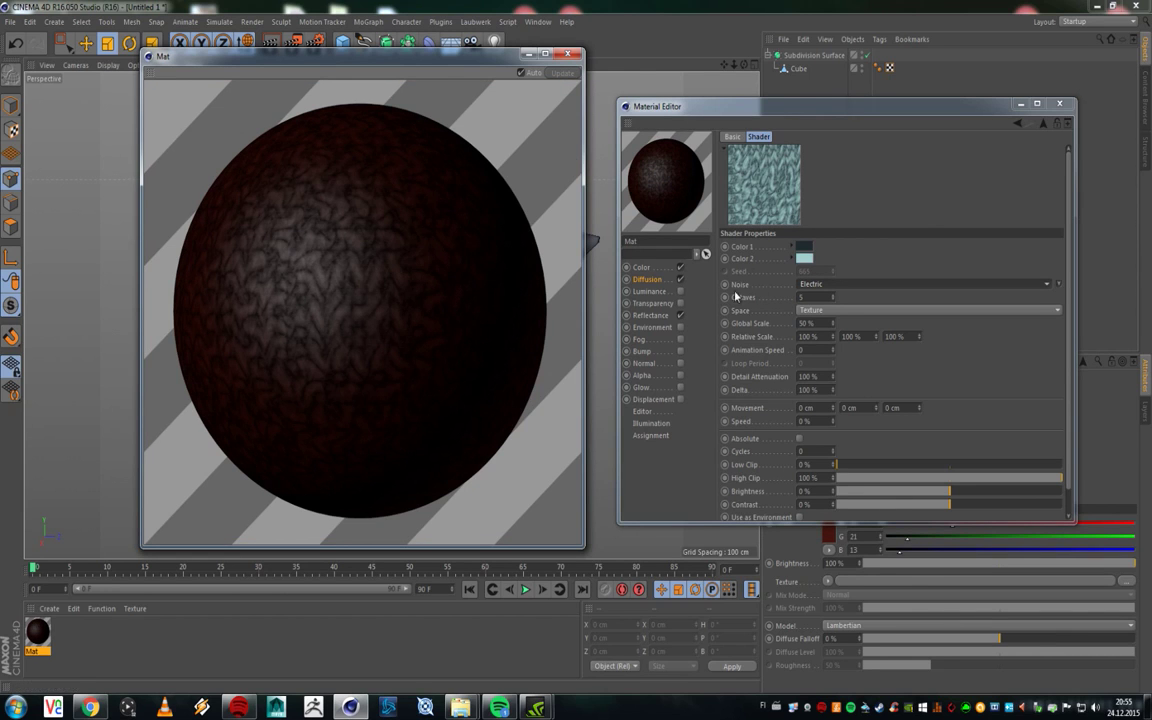
Step: Change the type of the material's Default Specular reflectance layer to GGX
{"action": "left_click", "coordinate": [659, 317]}
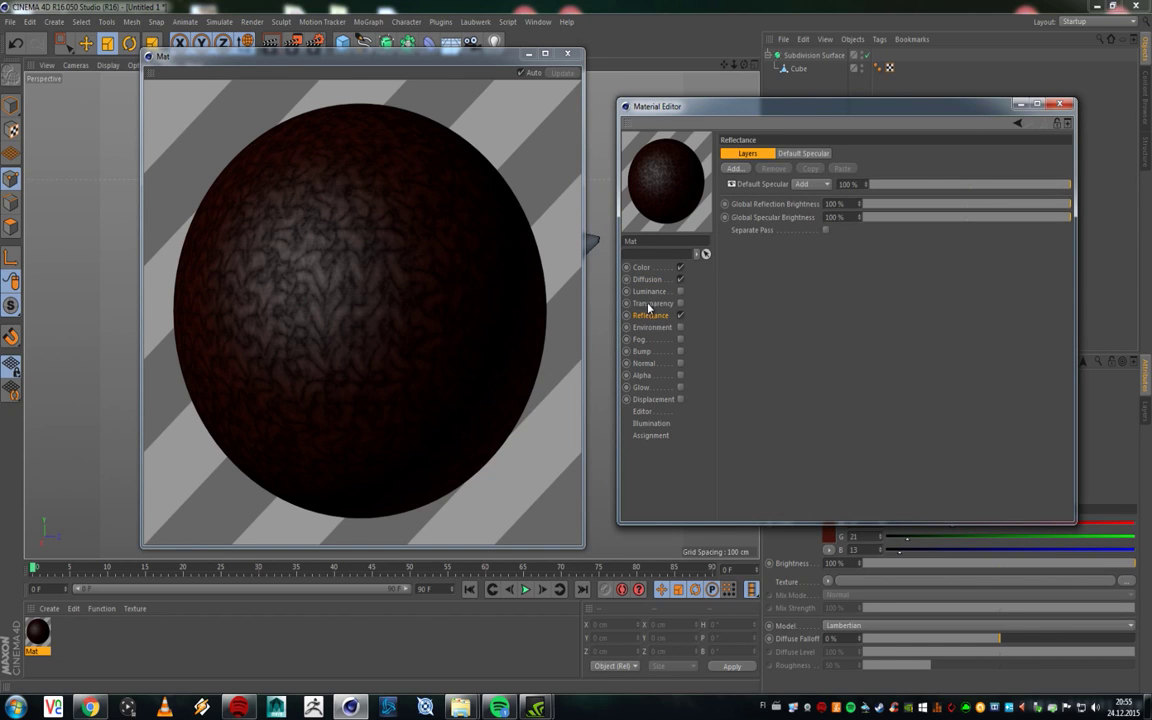
{"action": "left_click", "coordinate": [776, 154]}
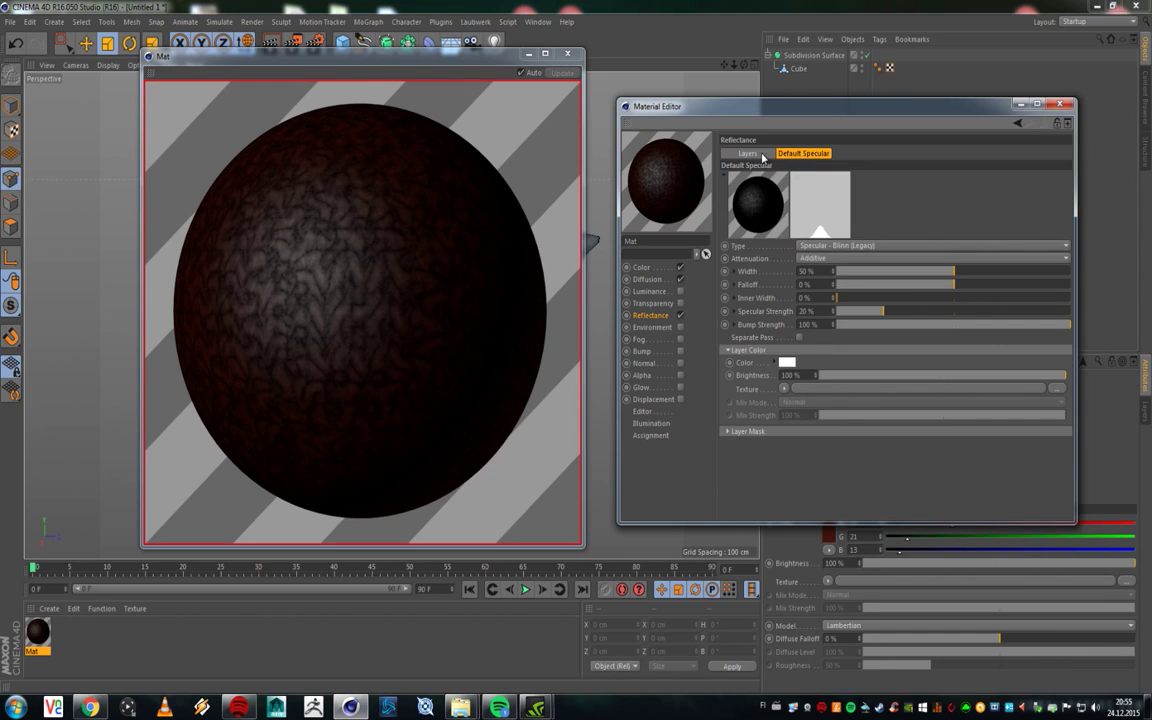
{"action": "left_click", "coordinate": [826, 246]}
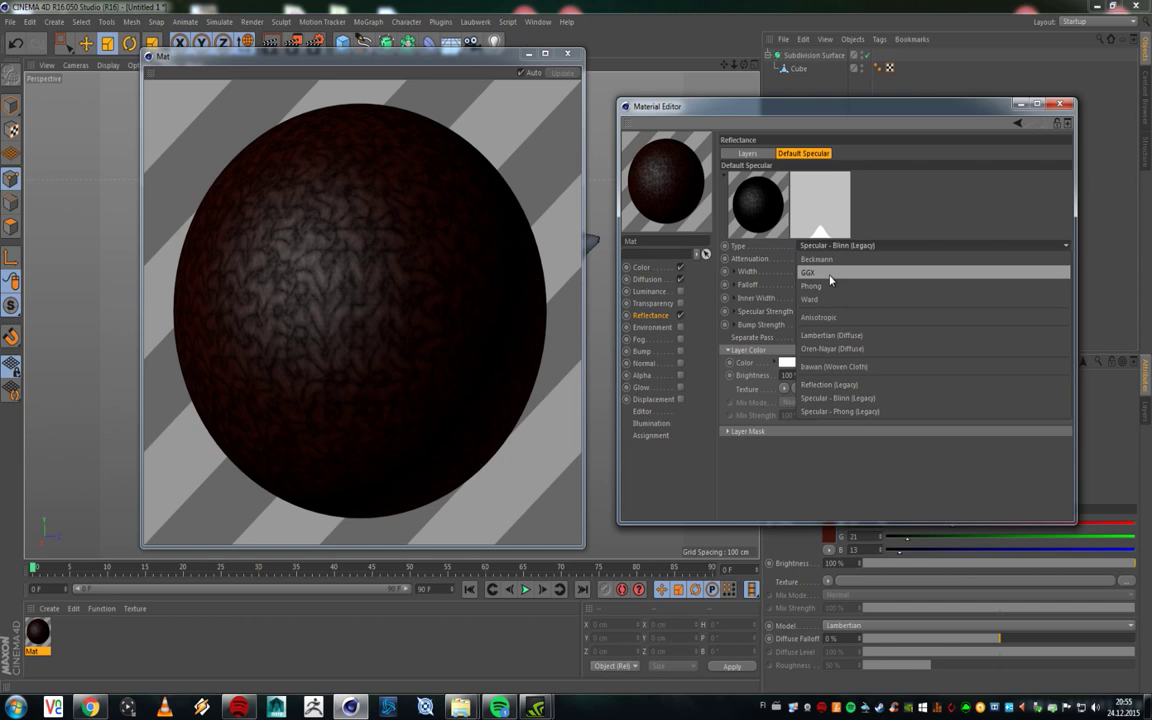
{"action": "left_click", "coordinate": [829, 274]}
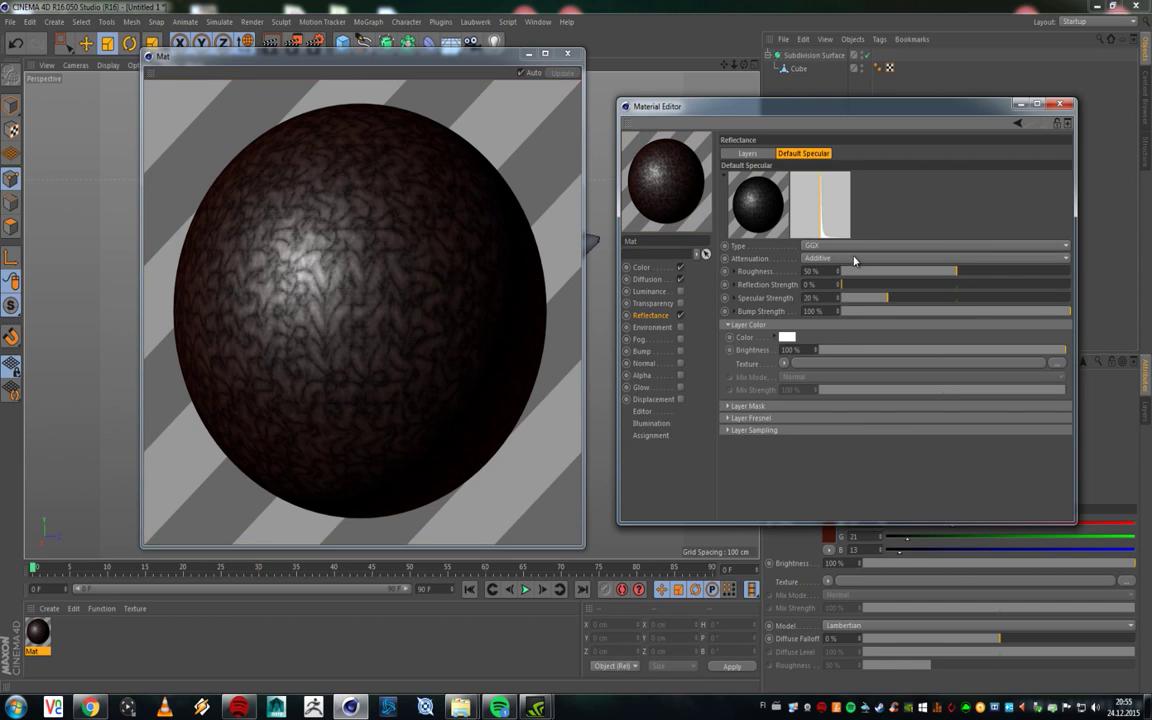
Step: Try Metal attenuation on the Default Specular layer and revert it to Additive
{"action": "left_click", "coordinate": [852, 258]}
{"action": "left_click", "coordinate": [837, 311]}
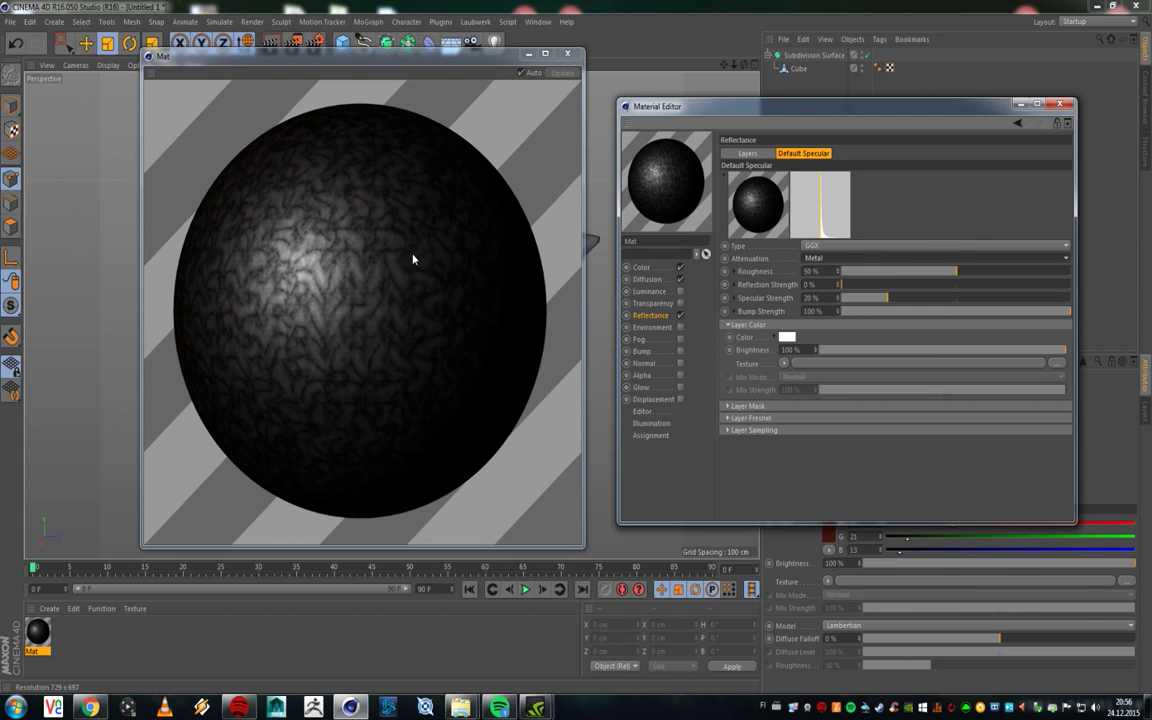
{"action": "key", "text": "ctrl+z"}
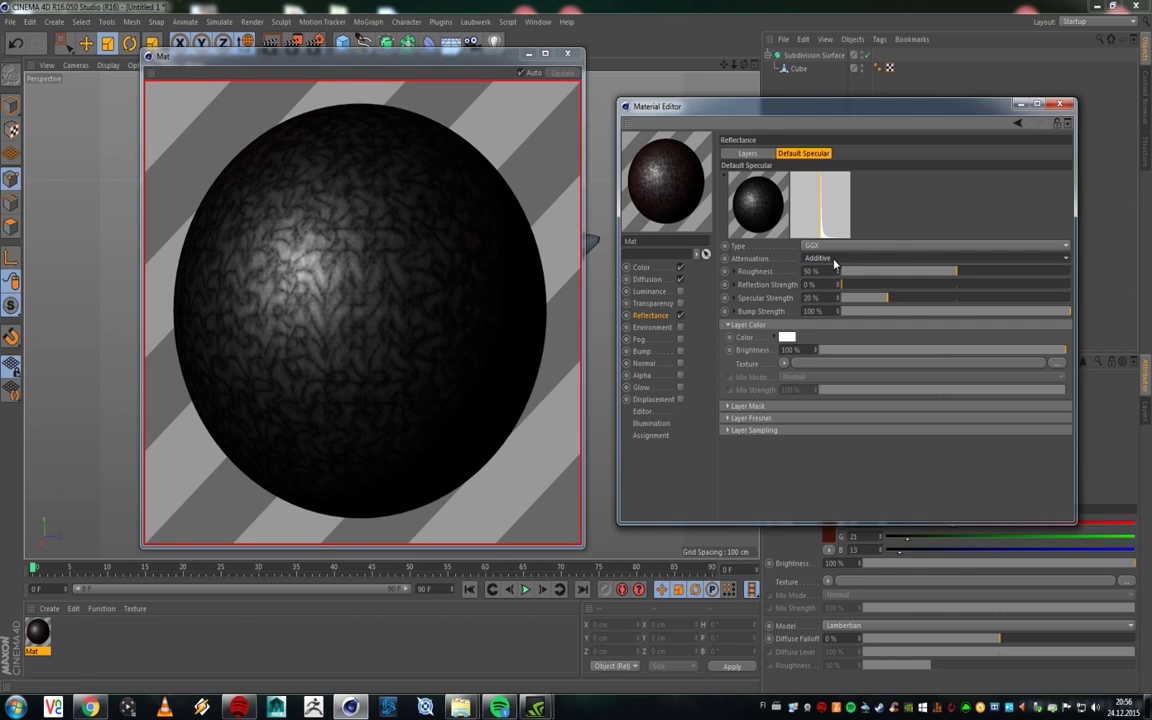
Step: Look up the Attenuation setting in the built-in help and read through the Reflectance page, including the section on layer types
{"action": "key", "text": "ctrl+z"}
{"action": "key", "text": "ctrl+y"}
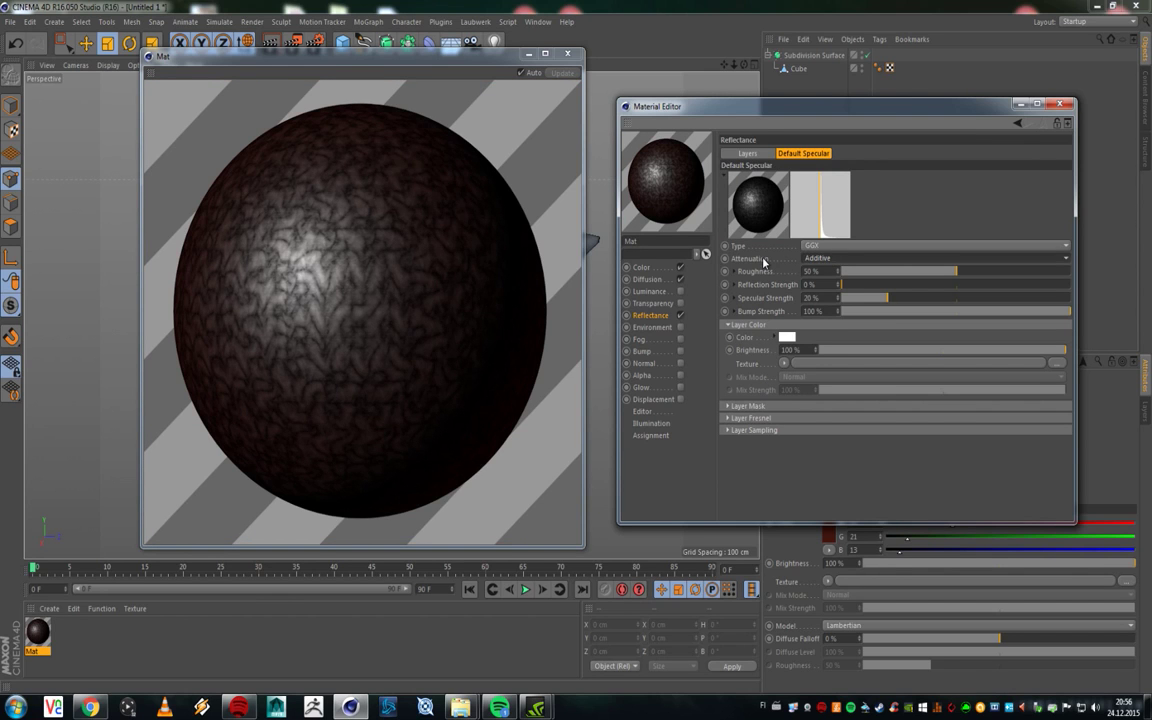
{"action": "right_click", "coordinate": [764, 259]}
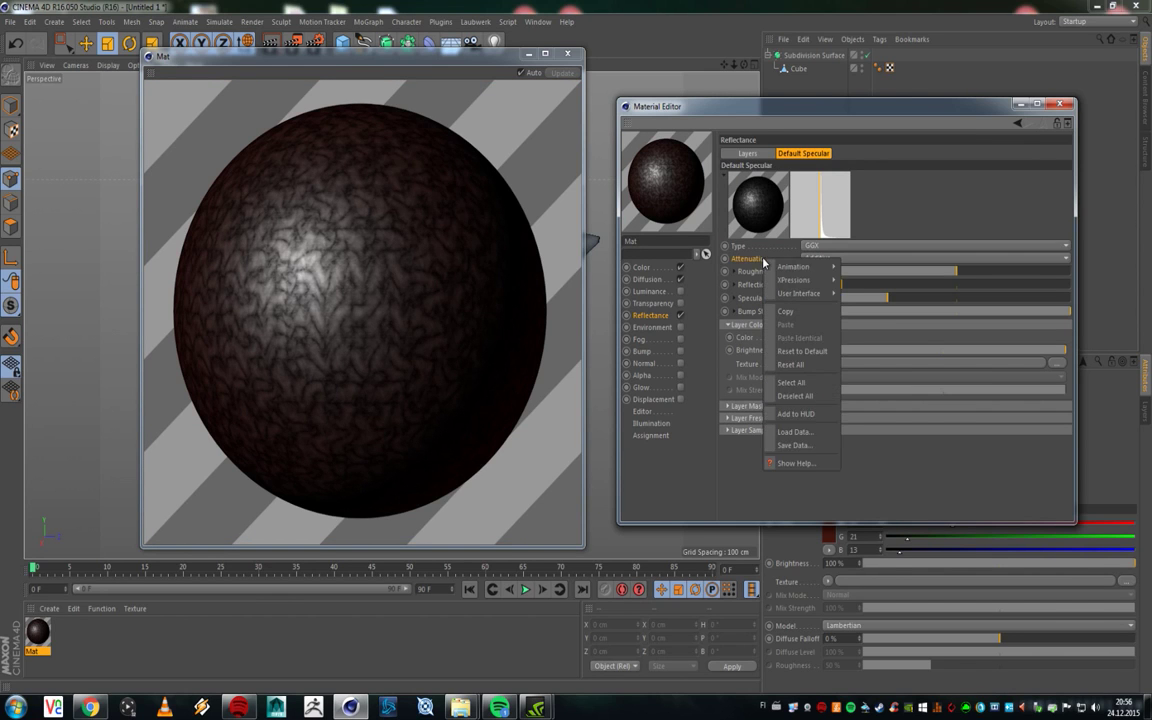
{"action": "left_click", "coordinate": [801, 461]}
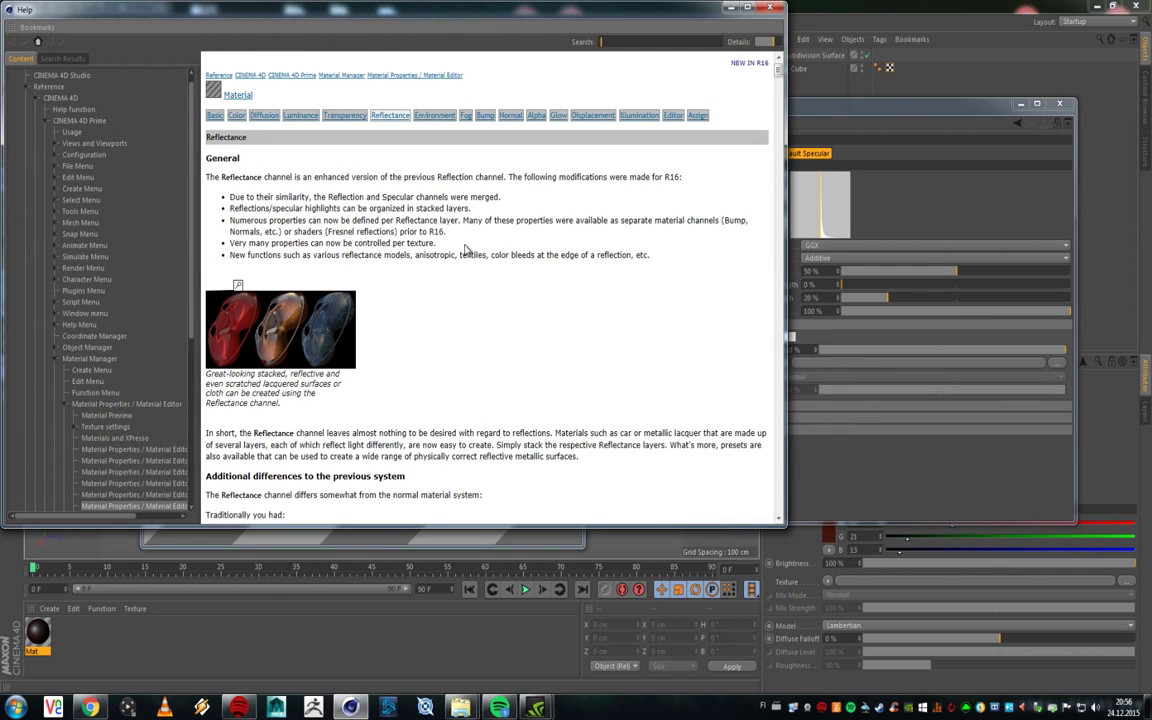
{"action": "scroll", "coordinate": [344, 177], "scroll_direction": "down", "scroll_amount": 5}
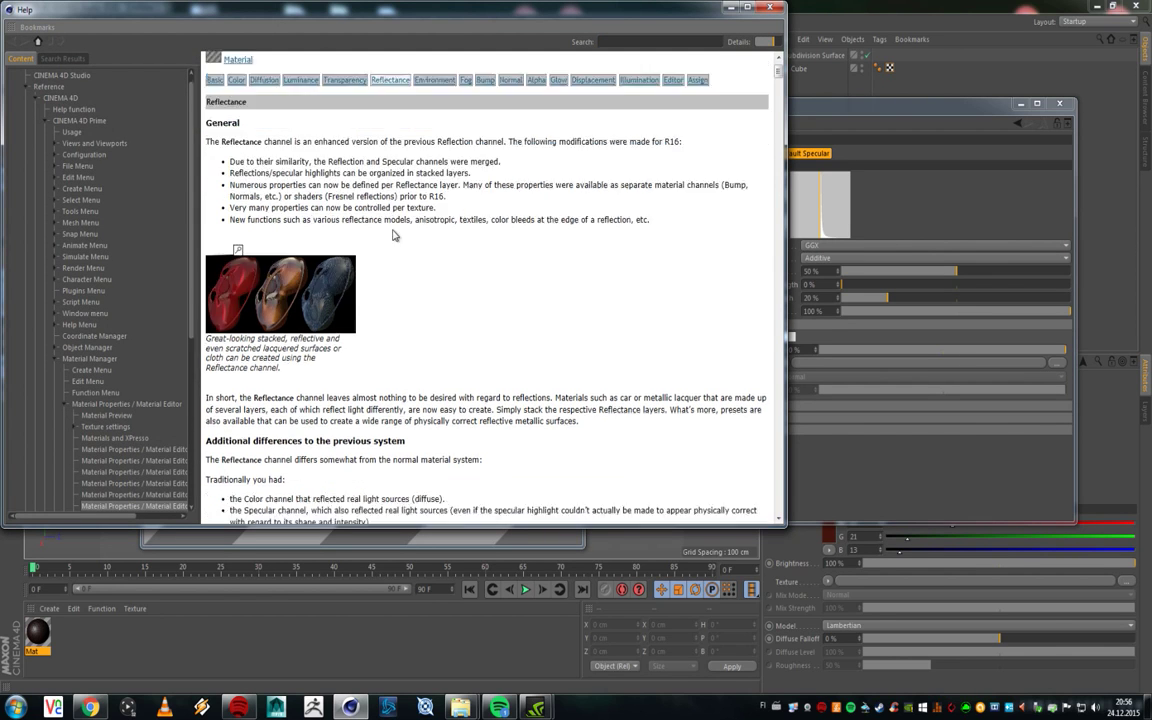
{"action": "scroll", "coordinate": [393, 233], "scroll_direction": "down", "scroll_amount": 11}
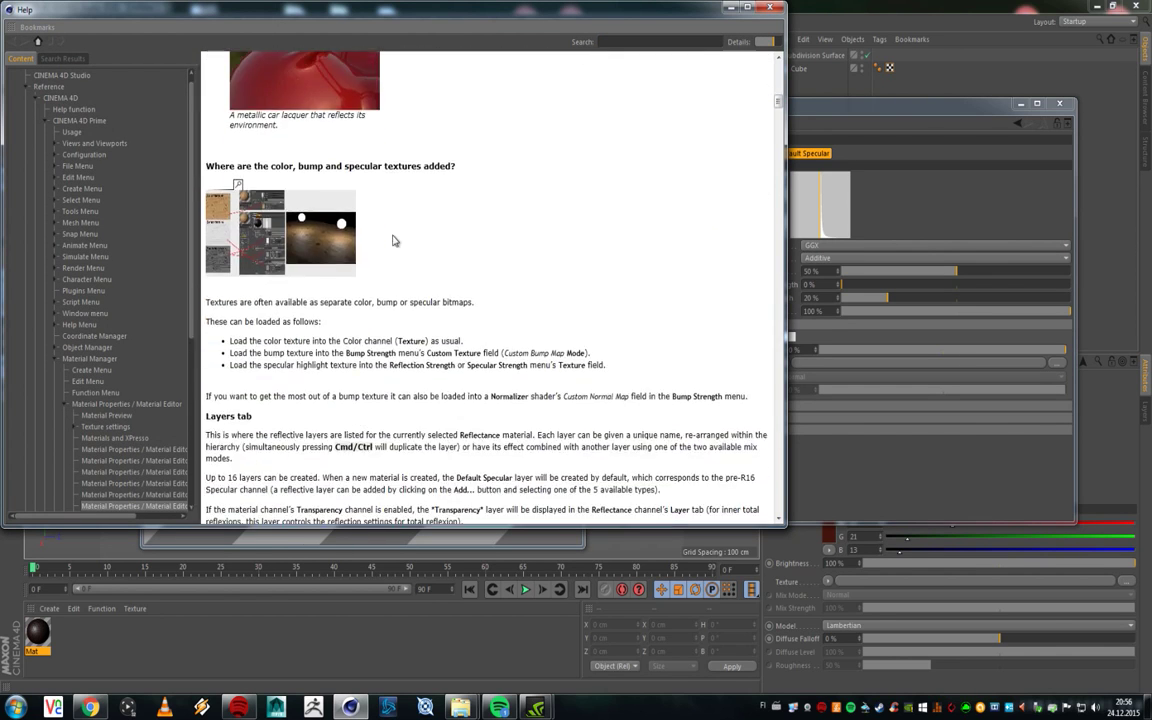
{"action": "scroll", "coordinate": [394, 238], "scroll_direction": "down", "scroll_amount": 3}
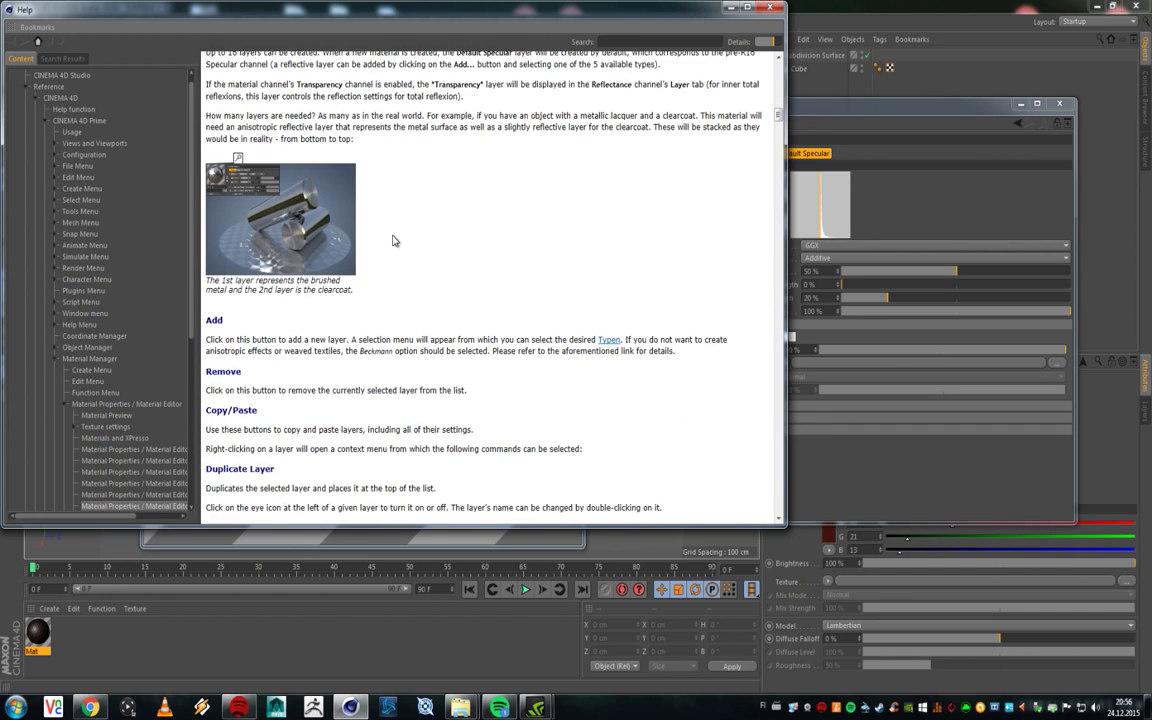
{"action": "scroll", "coordinate": [393, 240], "scroll_direction": "down", "scroll_amount": 3}
{"action": "scroll", "coordinate": [394, 240], "scroll_direction": "down", "scroll_amount": 10}
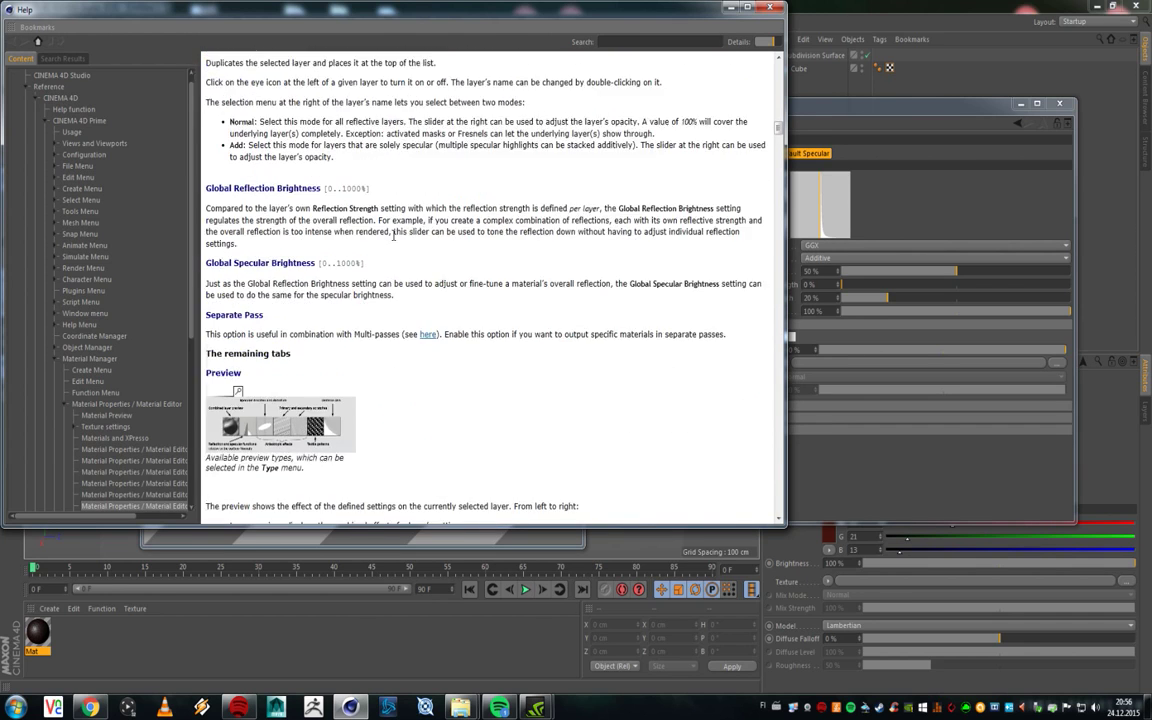
{"action": "scroll", "coordinate": [116, 288], "scroll_direction": "down", "scroll_amount": 8}
{"action": "scroll", "coordinate": [117, 286], "scroll_direction": "up", "scroll_amount": 8}
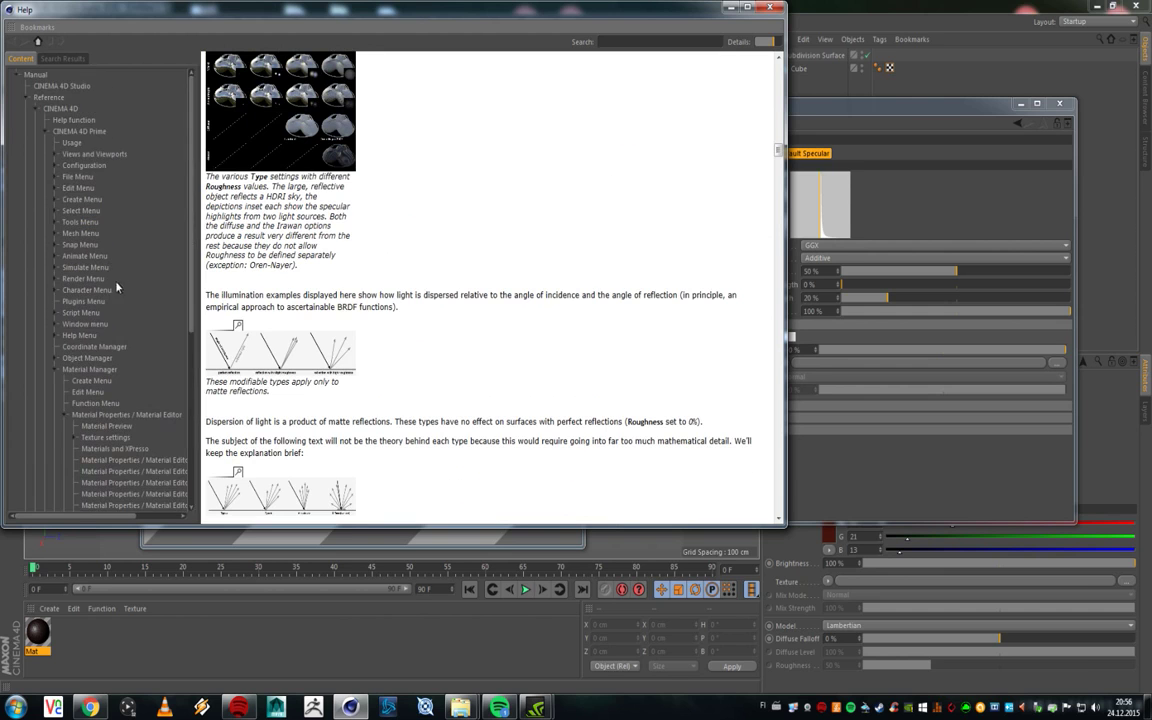
{"action": "left_click", "coordinate": [770, 8]}
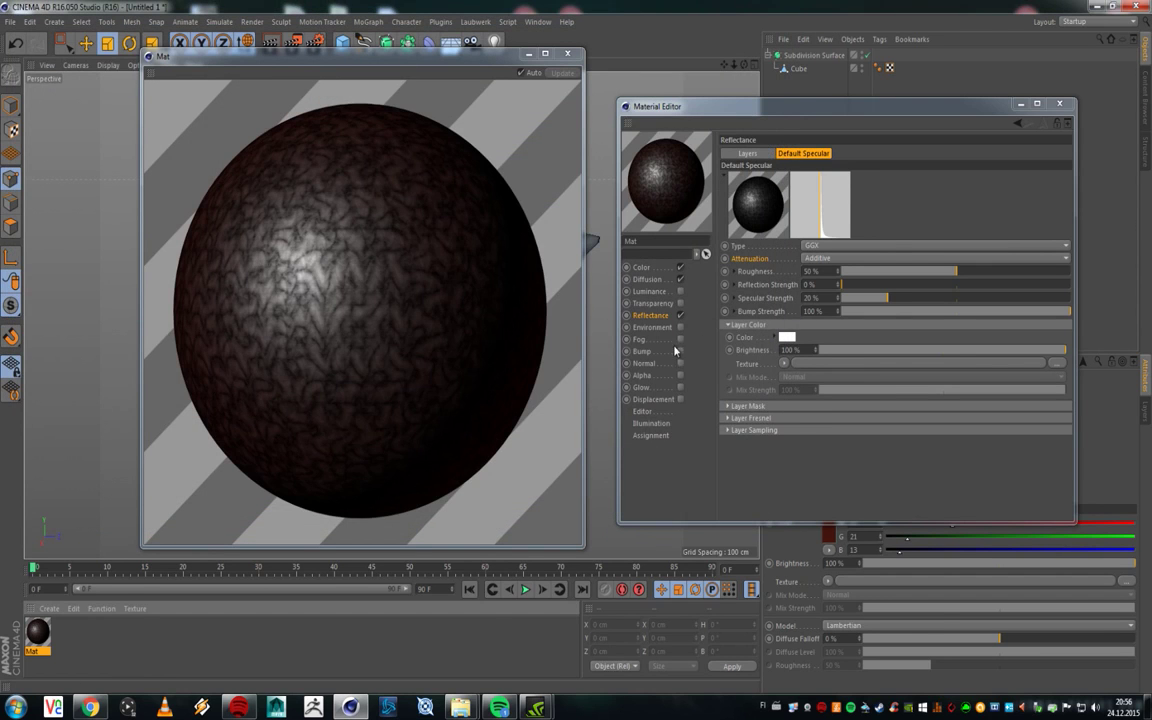
Step: Consult the help pages for the Bump Strength setting and the Environment channel
{"action": "right_click", "coordinate": [742, 312]}
{"action": "left_click", "coordinate": [780, 508]}
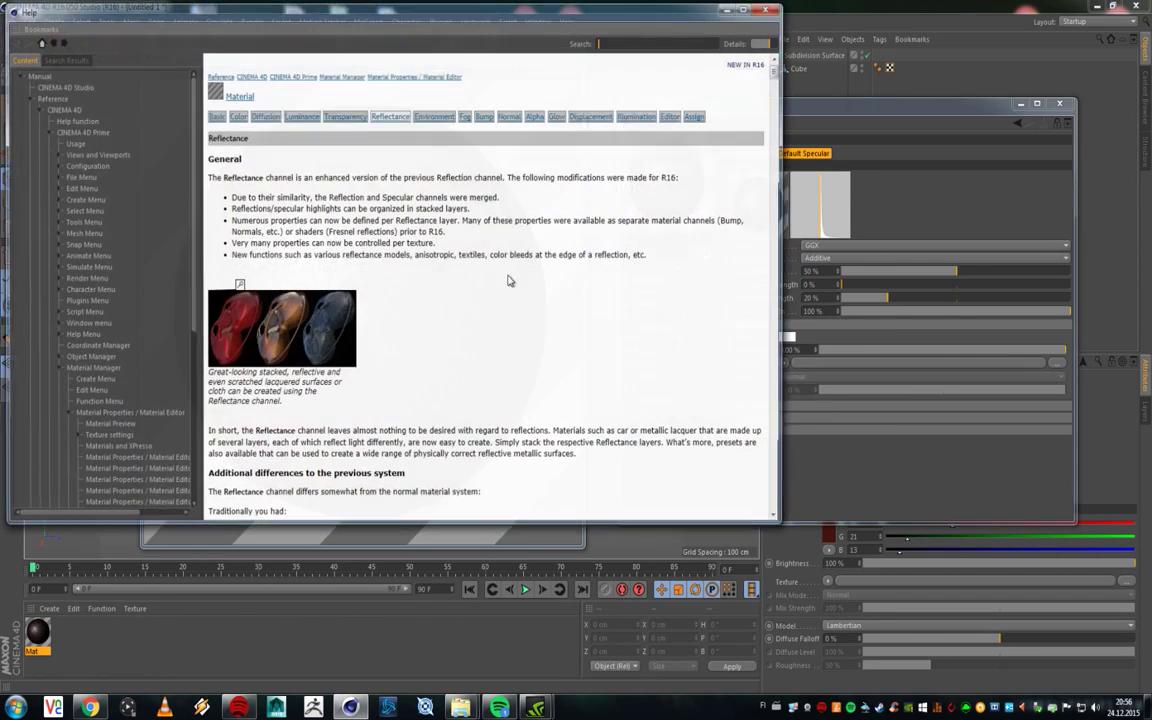
{"action": "left_click", "coordinate": [440, 115]}
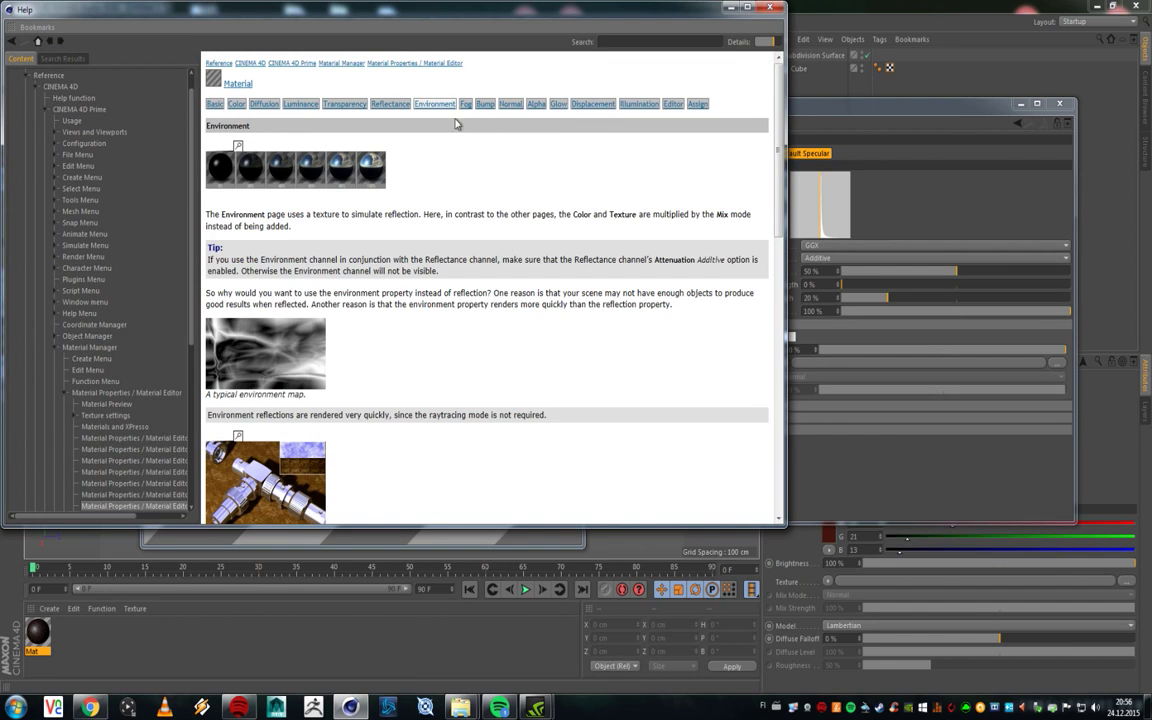
{"action": "left_click", "coordinate": [769, 8]}
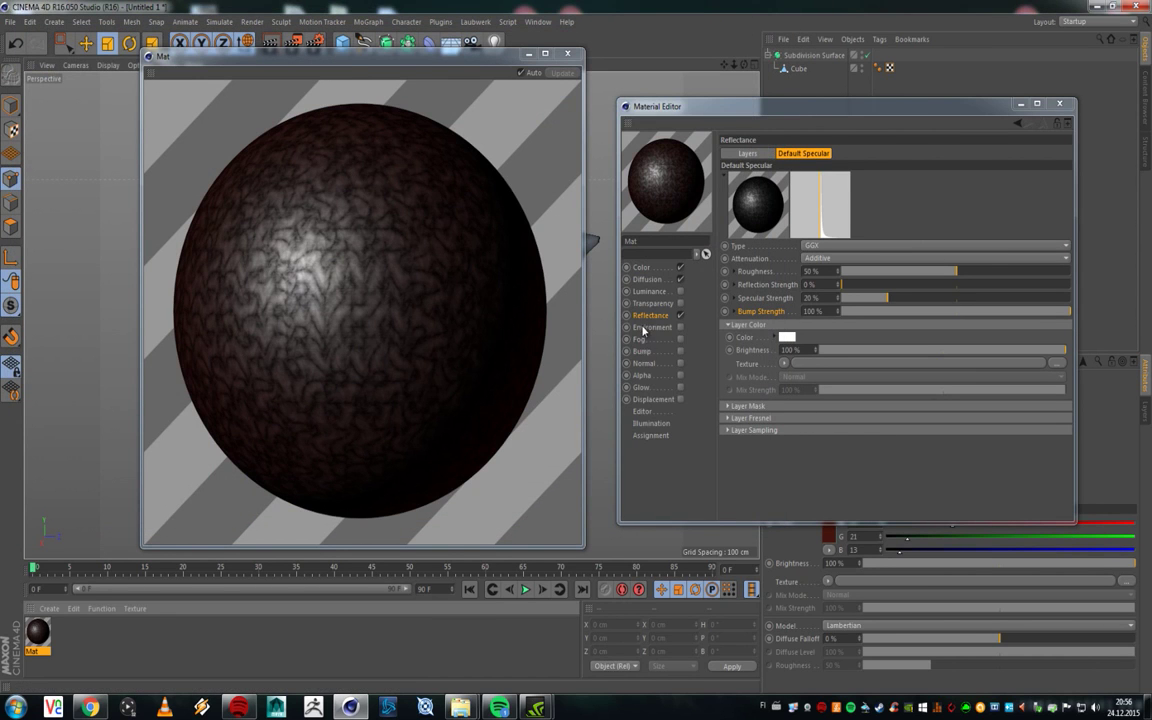
{"action": "right_click", "coordinate": [643, 327]}
{"action": "left_click", "coordinate": [675, 531]}
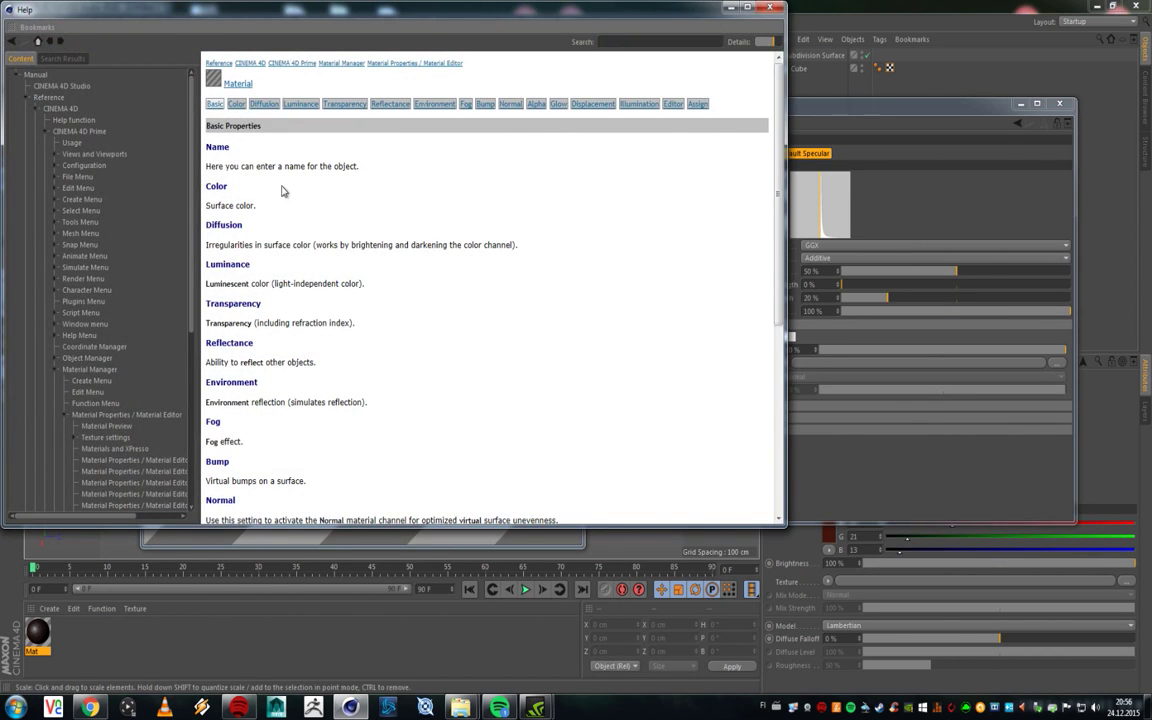
{"action": "left_click", "coordinate": [769, 8]}
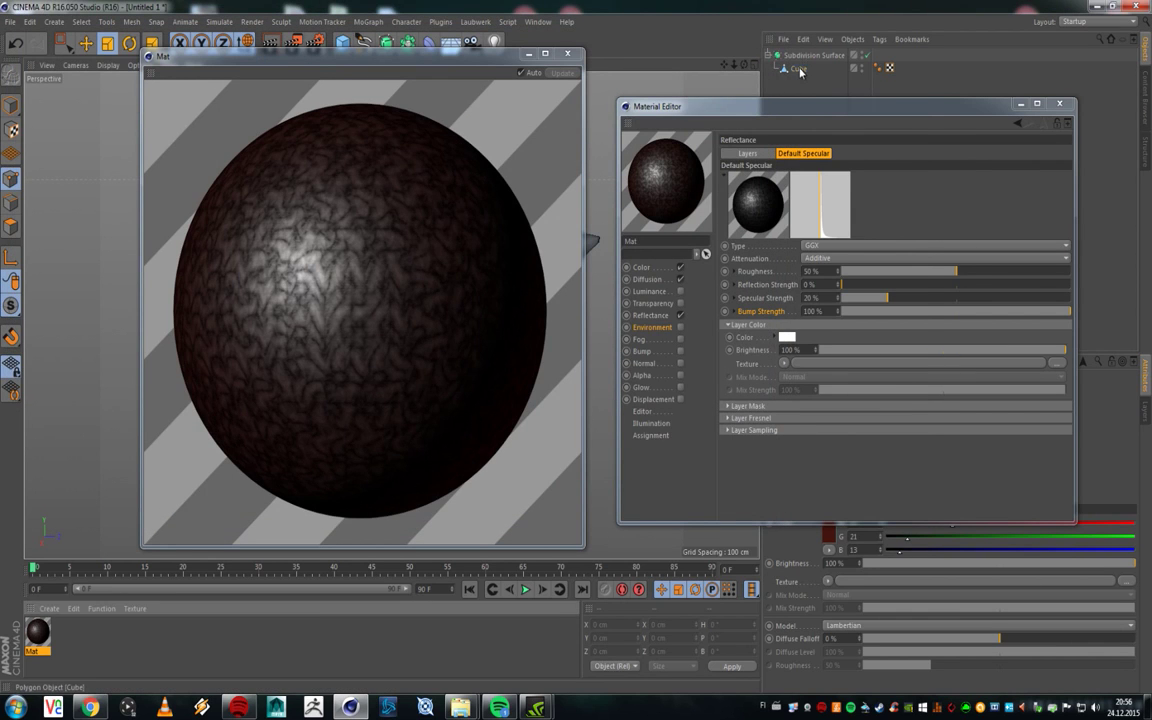
Step: Consult the help page for the Cube polygon object
{"action": "right_click", "coordinate": [800, 69]}
{"action": "left_click", "coordinate": [833, 545]}
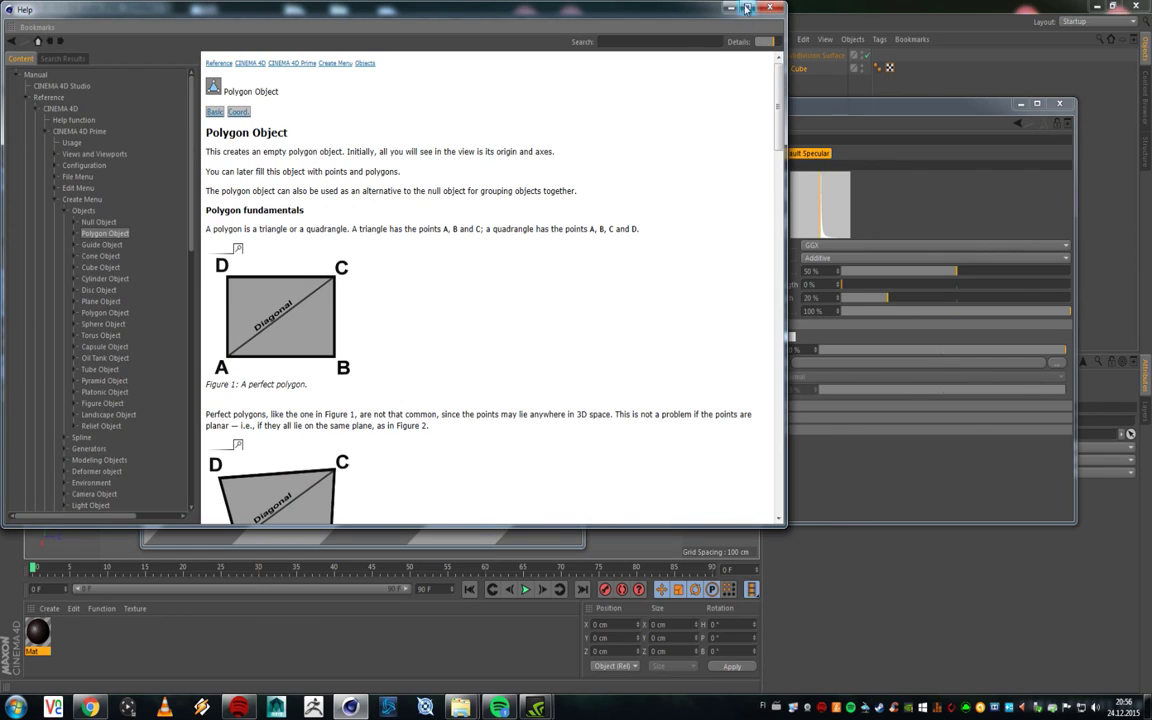
{"action": "left_click", "coordinate": [780, 9]}
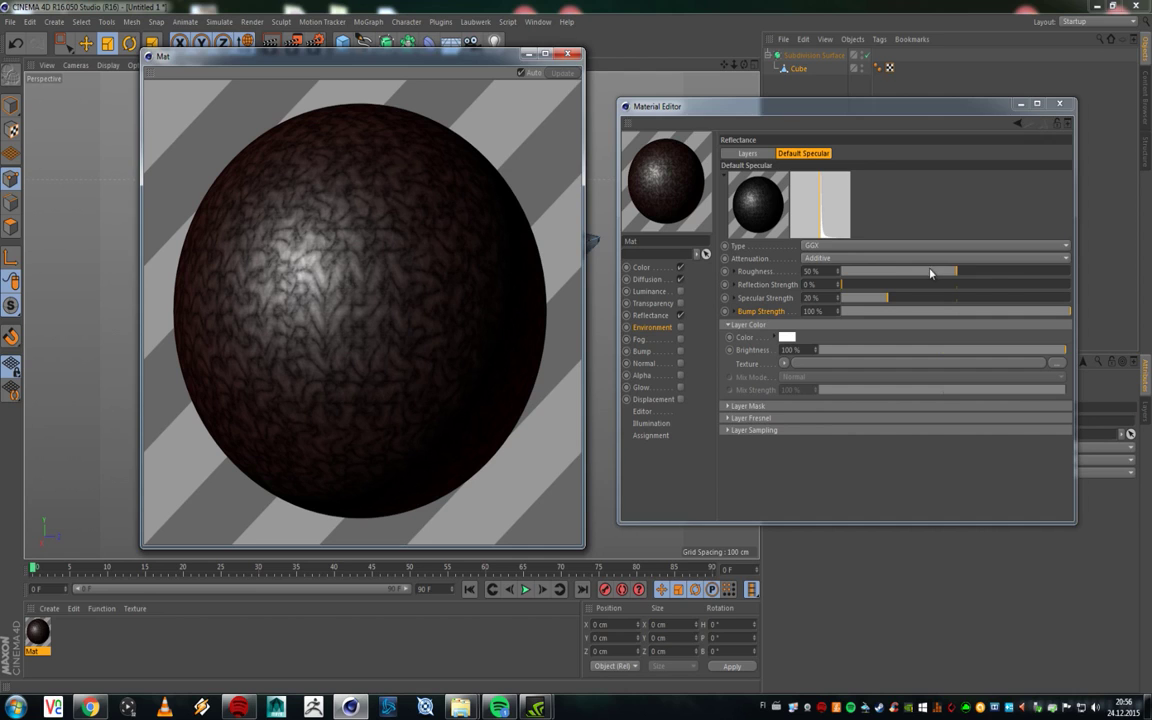
Step: Reduce the Default Specular layer's Roughness to 28 % and close the enlarged material preview
{"action": "left_click_drag", "start_coordinate": [930, 272], "coordinate": [905, 271]}
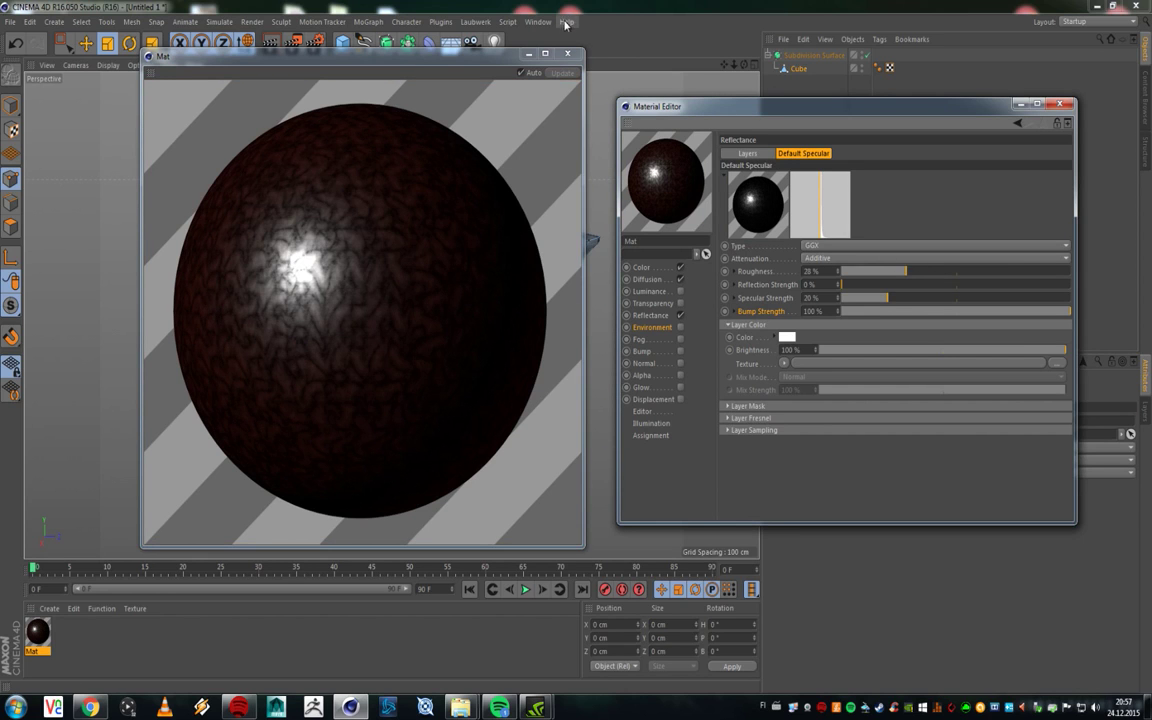
{"action": "left_click", "coordinate": [567, 53]}
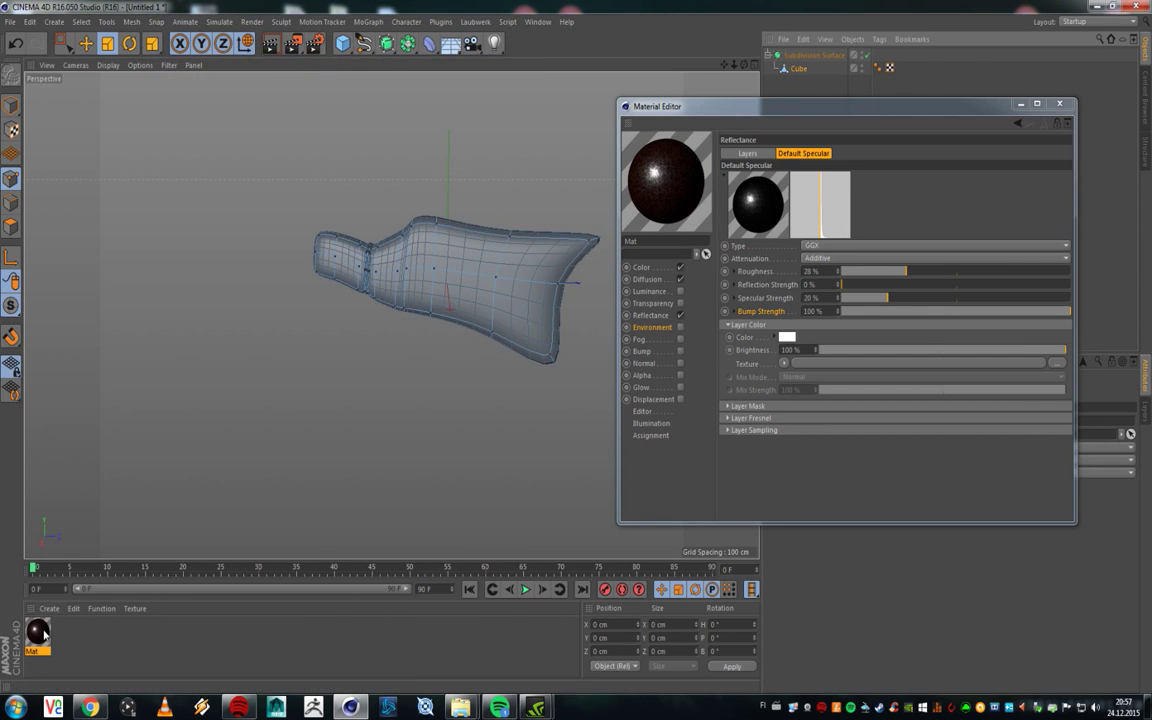
Step: Apply the Mat material to the entire Cube model and close the Material Editor
{"action": "left_click_drag", "start_coordinate": [43, 635], "coordinate": [420, 253]}
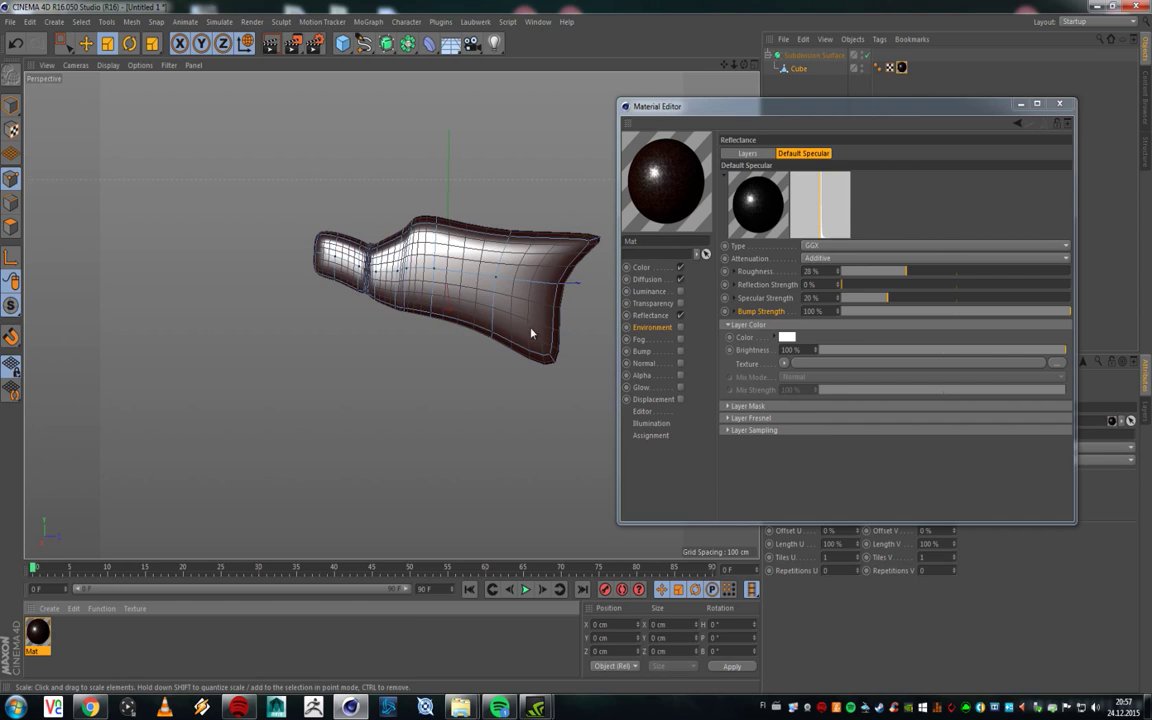
{"action": "left_click", "coordinate": [1064, 106]}
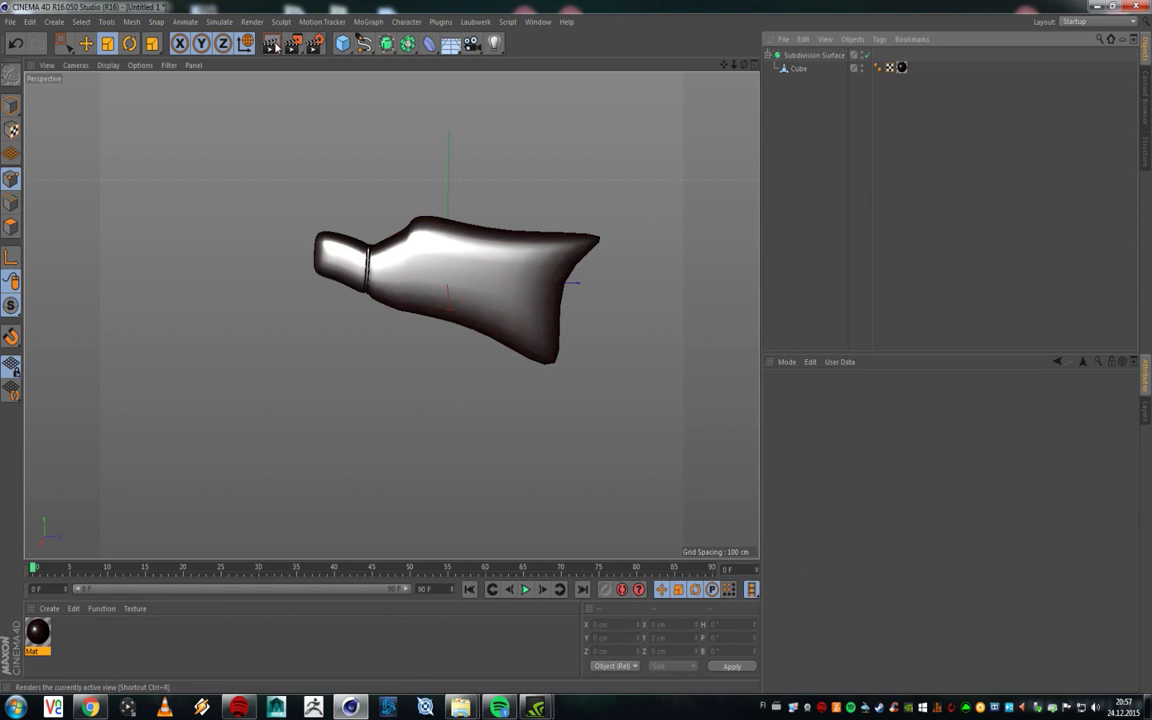
Step: Render the active view of the model from two different viewing angles to check the applied material
{"action": "left_click", "coordinate": [902, 67]}
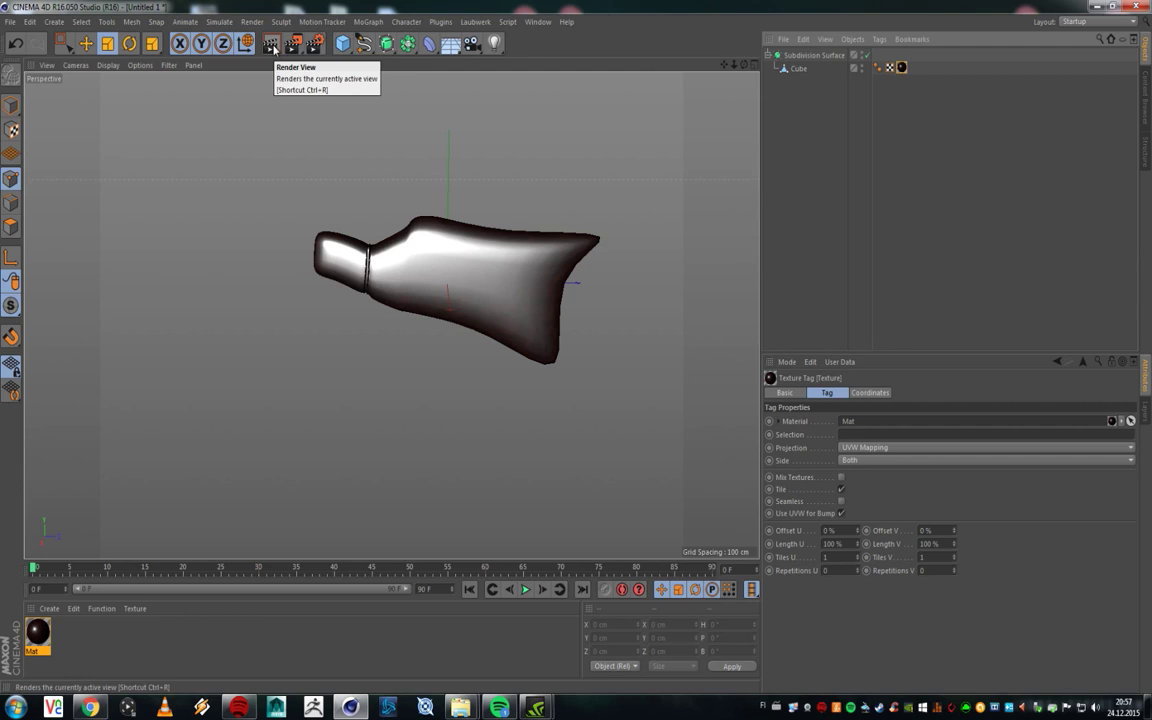
{"action": "left_click", "coordinate": [271, 44]}
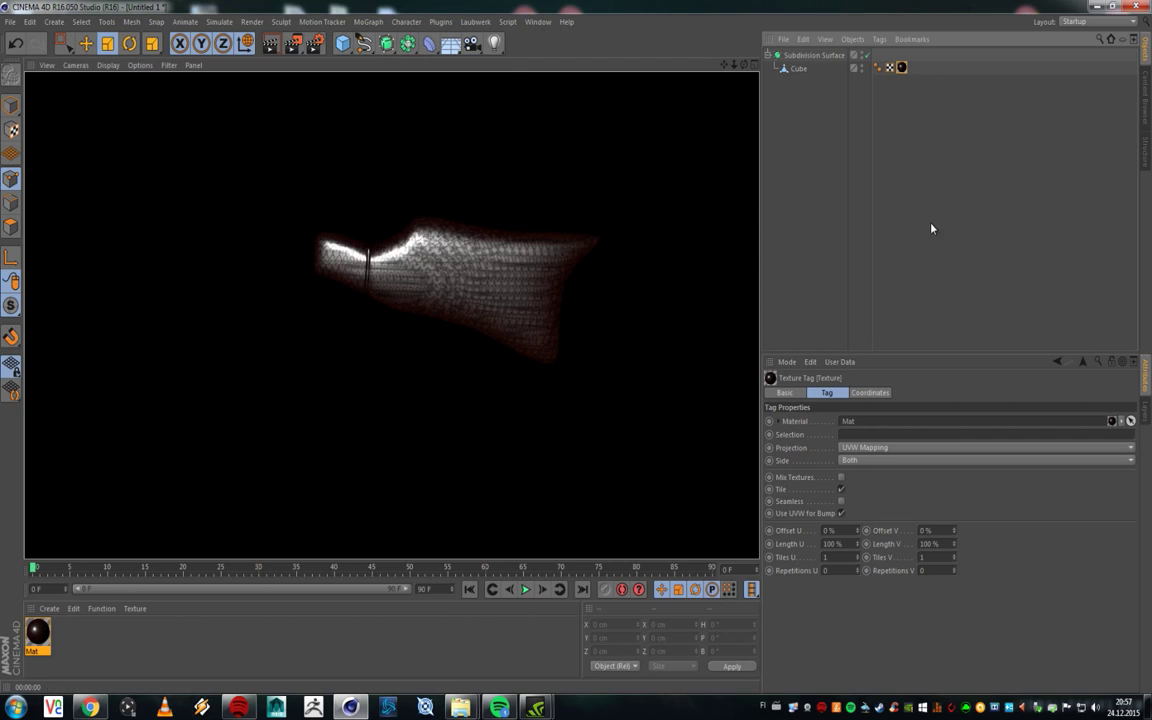
{"action": "left_click", "coordinate": [813, 114]}
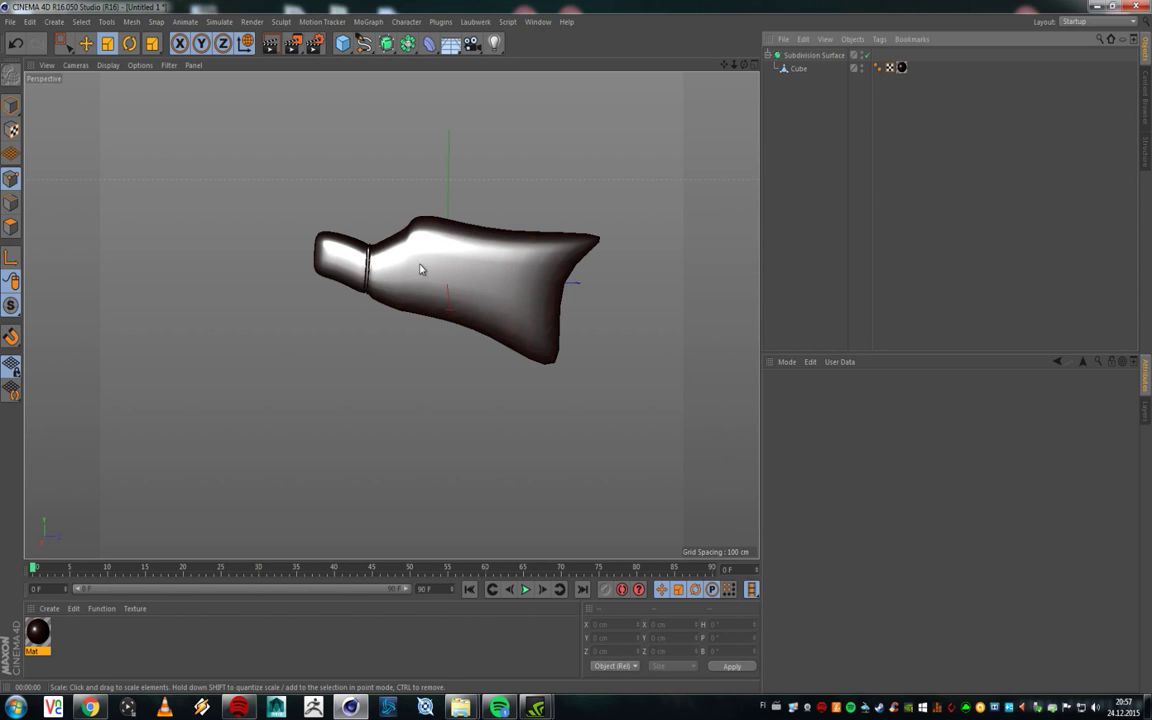
{"action": "scroll", "coordinate": [420, 269], "scroll_direction": "up", "scroll_amount": 3}
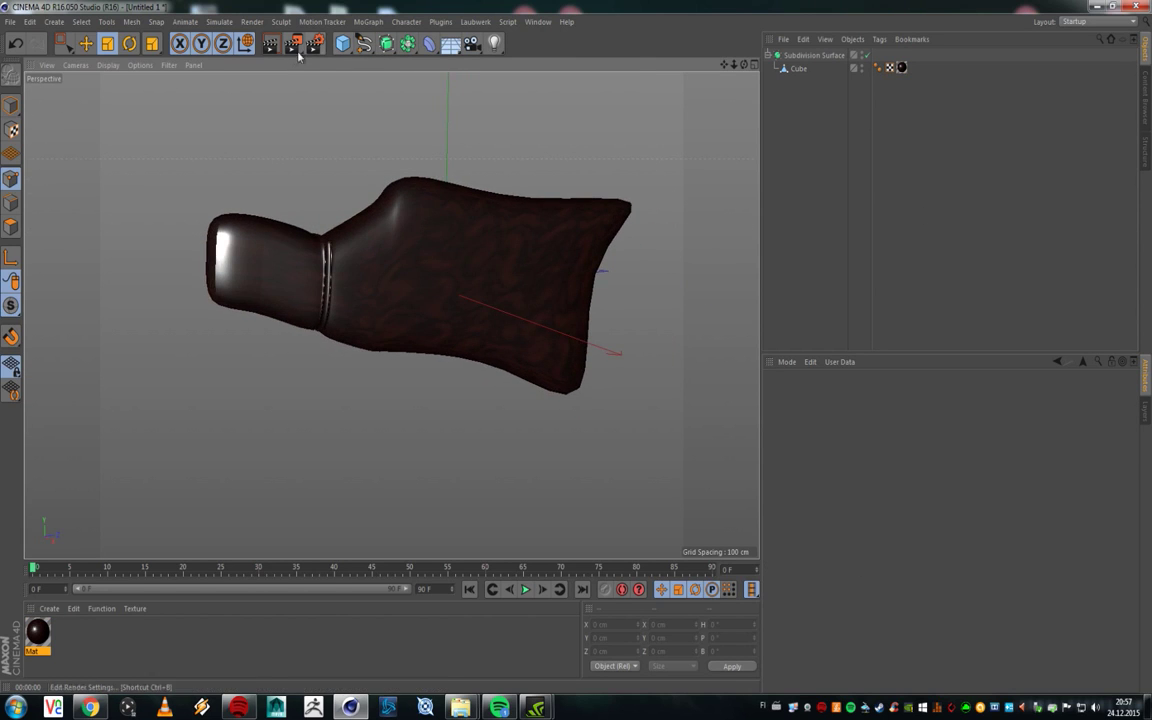
{"action": "left_click", "coordinate": [270, 44]}
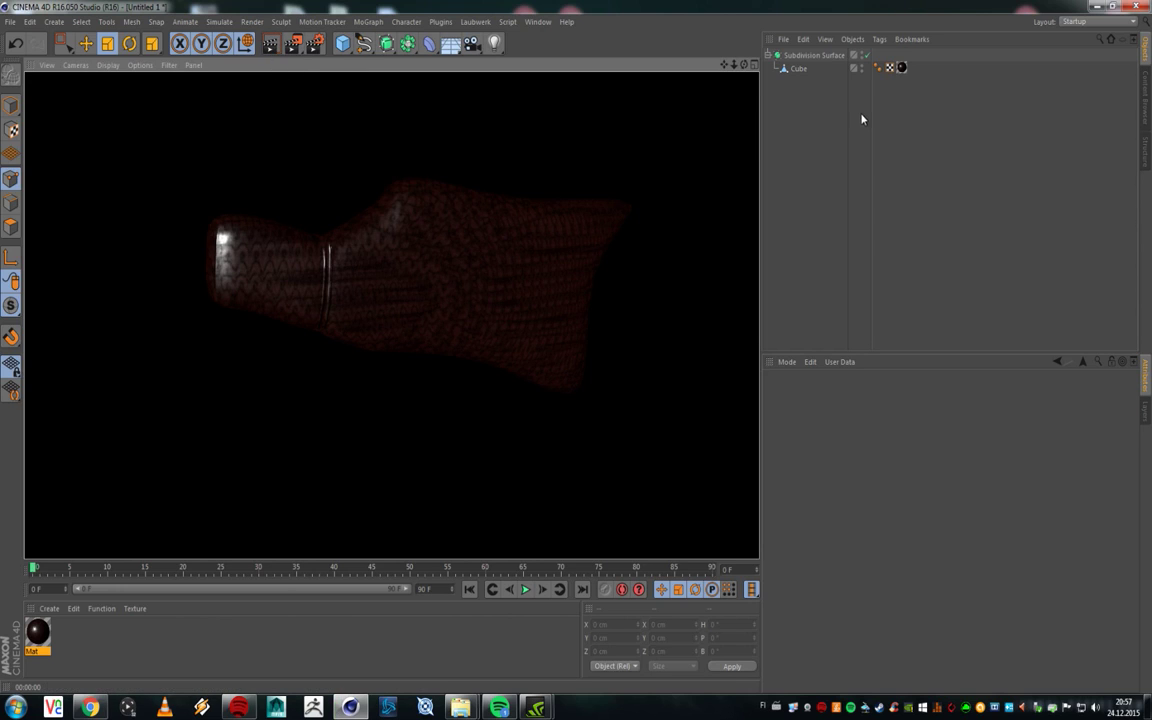
Step: Delete the Mat texture tag from the Cube object
{"action": "left_click", "coordinate": [798, 68]}
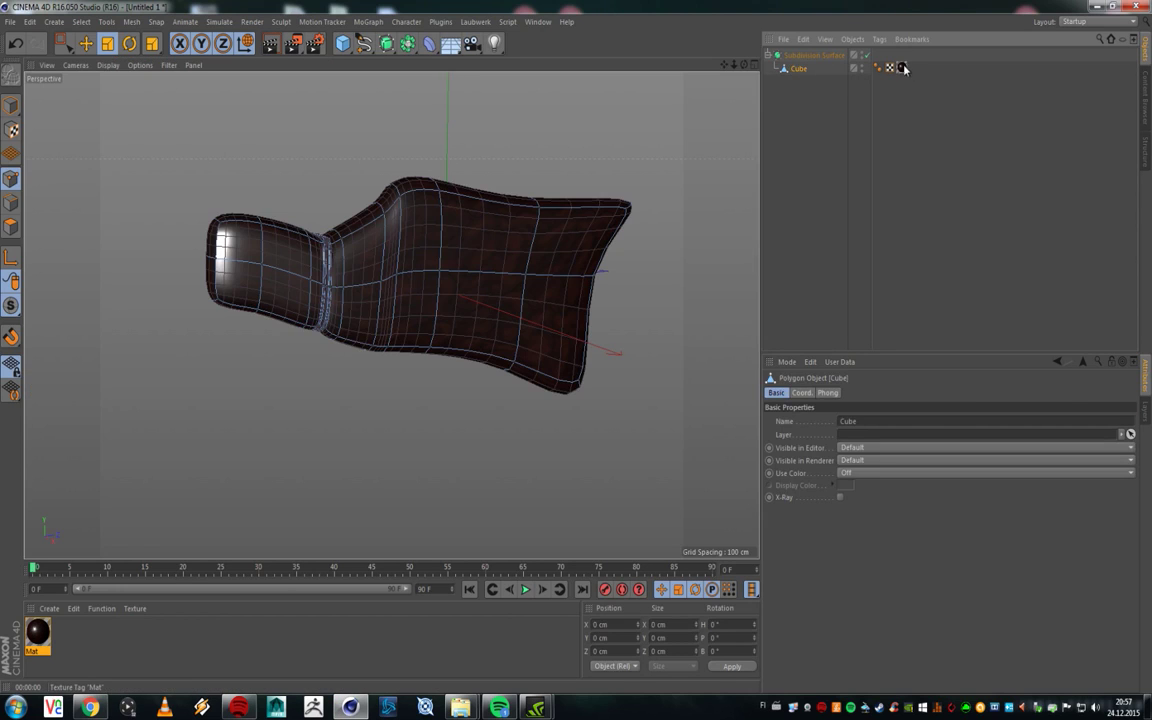
{"action": "left_click", "coordinate": [902, 67]}
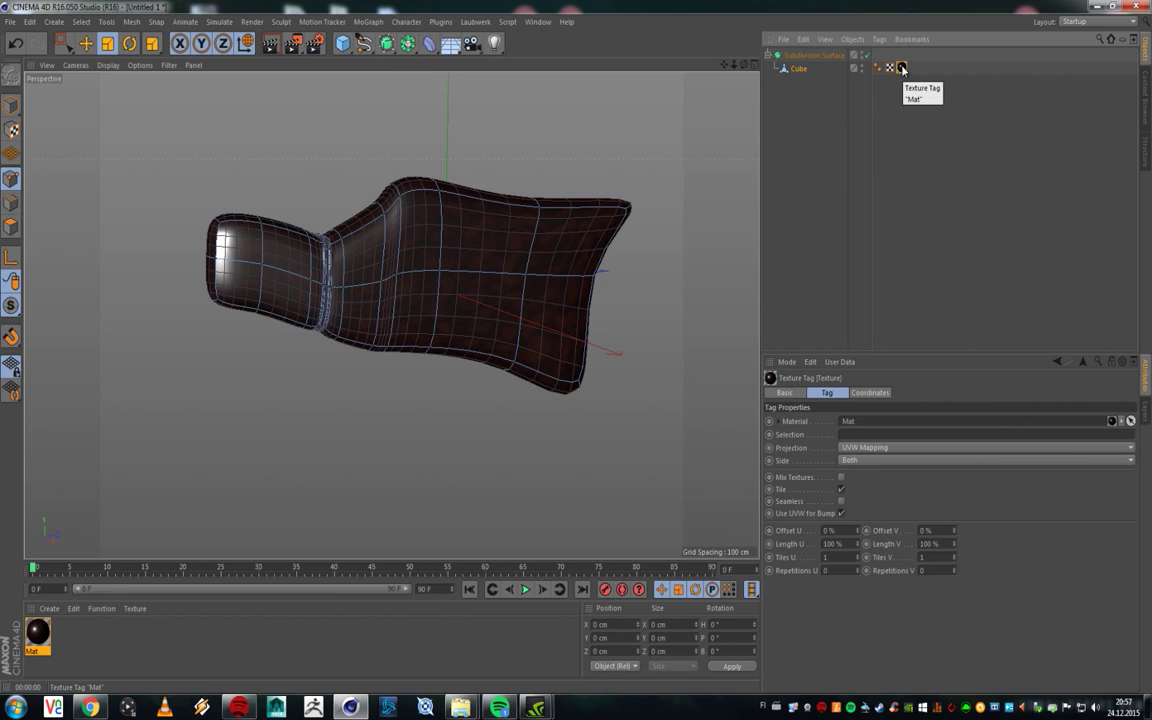
{"action": "key", "text": "Delete"}
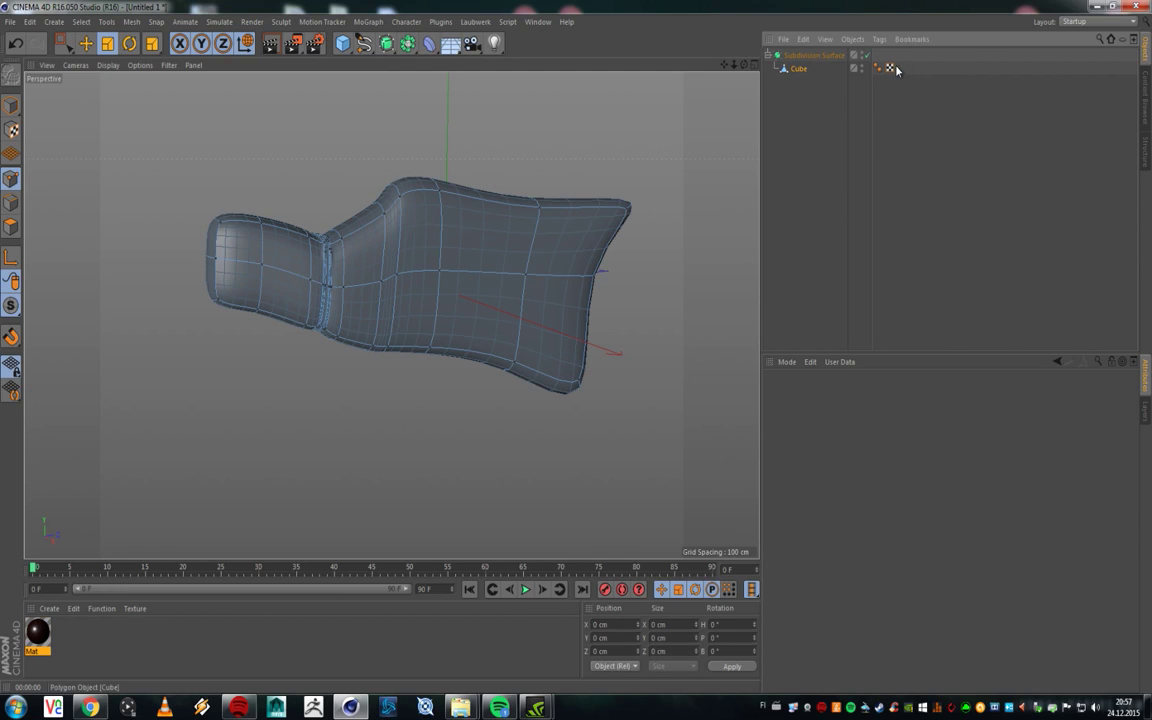
Step: Switch the Cube to polygon mode and activate Live Selection with Only Select Visible Elements disabled
{"action": "left_click", "coordinate": [799, 70]}
{"action": "left_click_drag", "start_coordinate": [455, 244], "coordinate": [398, 234], "text": "alt"}
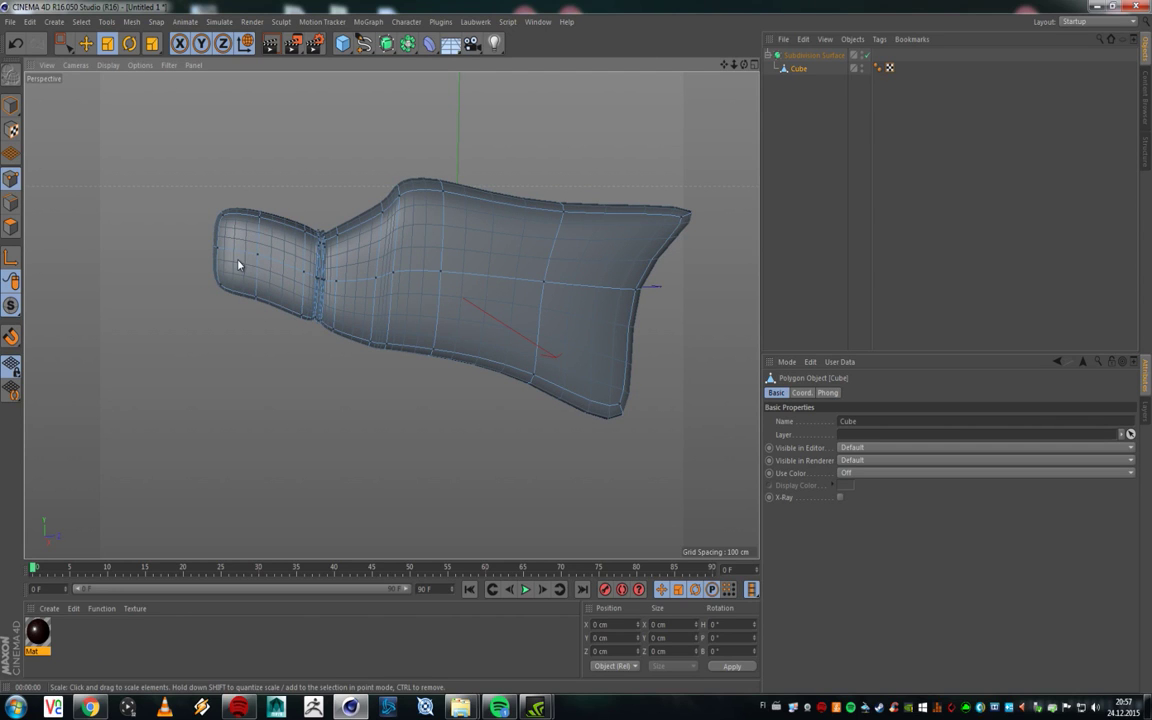
{"action": "left_click", "coordinate": [11, 227]}
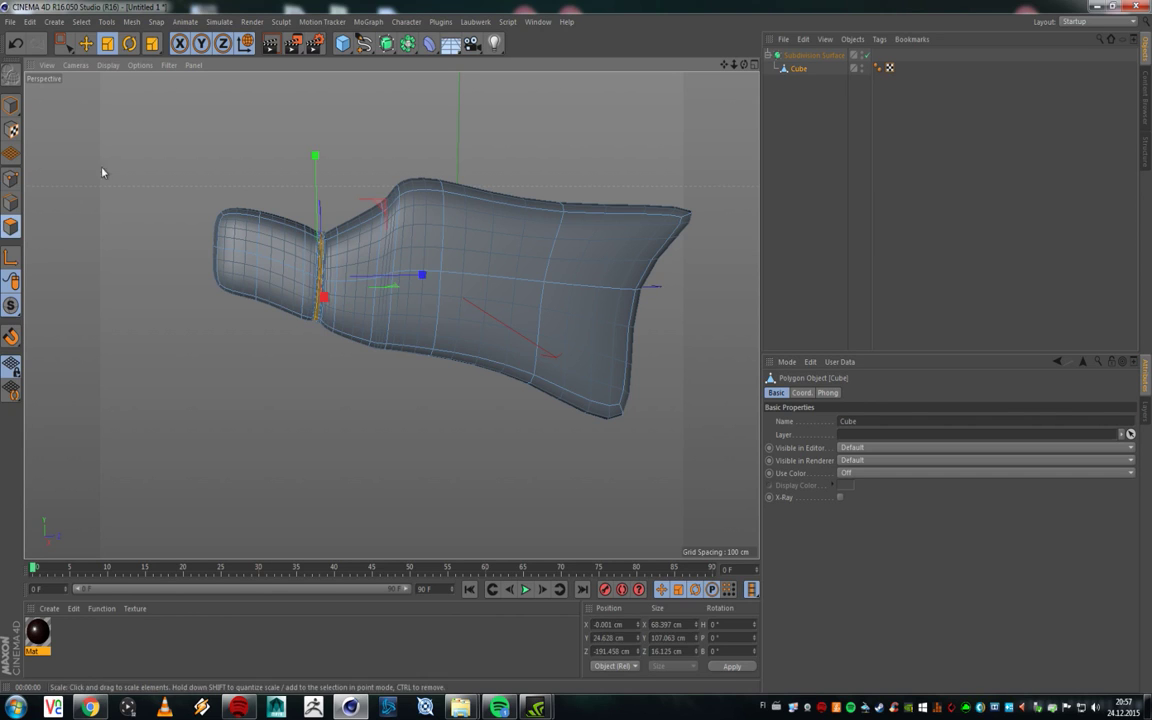
{"action": "left_click", "coordinate": [60, 43]}
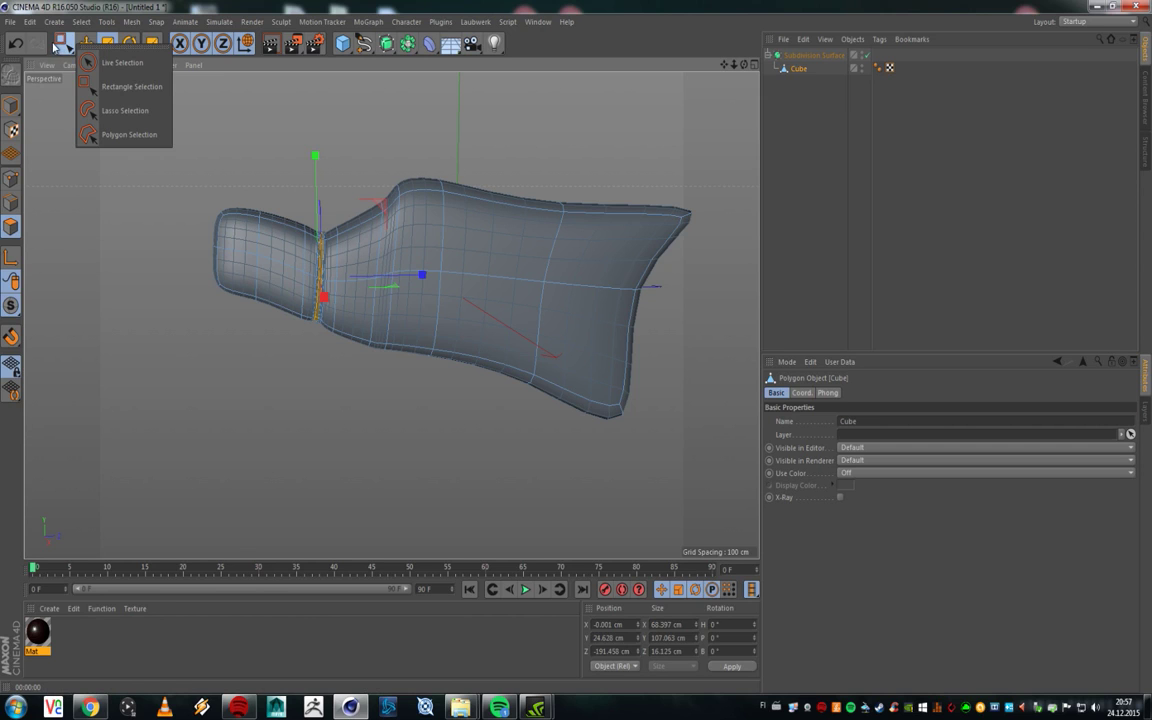
{"action": "left_click", "coordinate": [105, 87]}
{"action": "middle_click_drag", "start_coordinate": [472, 230], "coordinate": [327, 205], "text": "alt"}
{"action": "left_click", "coordinate": [62, 43]}
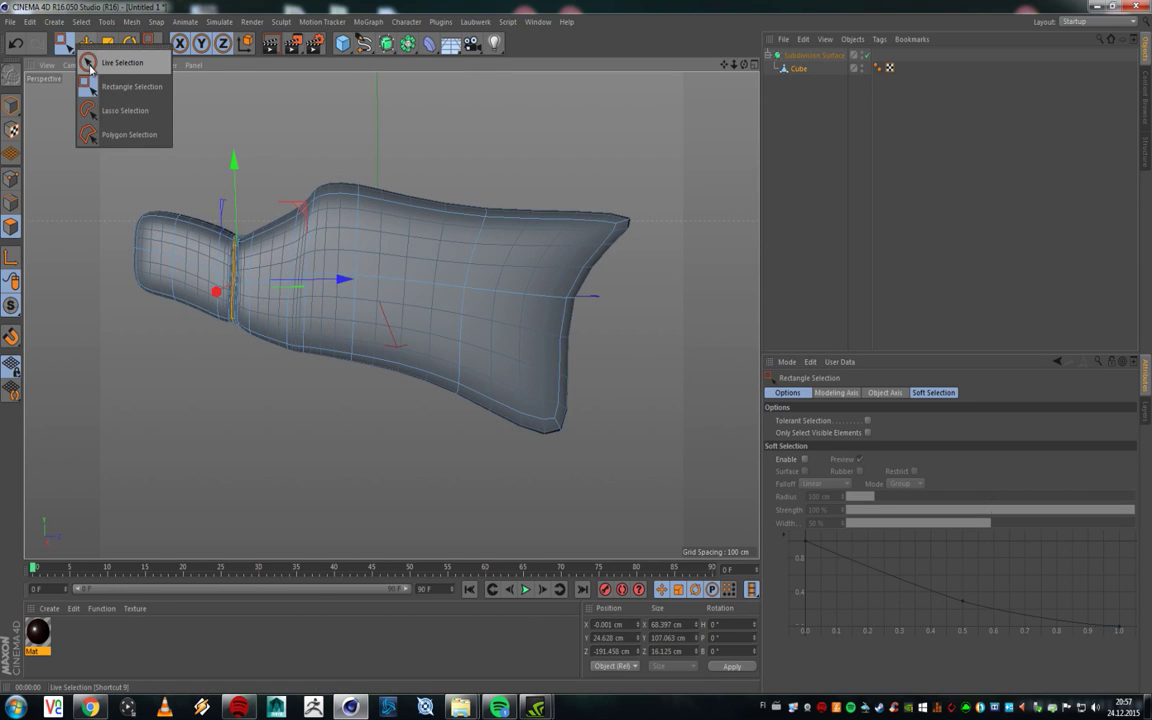
{"action": "left_click", "coordinate": [88, 64]}
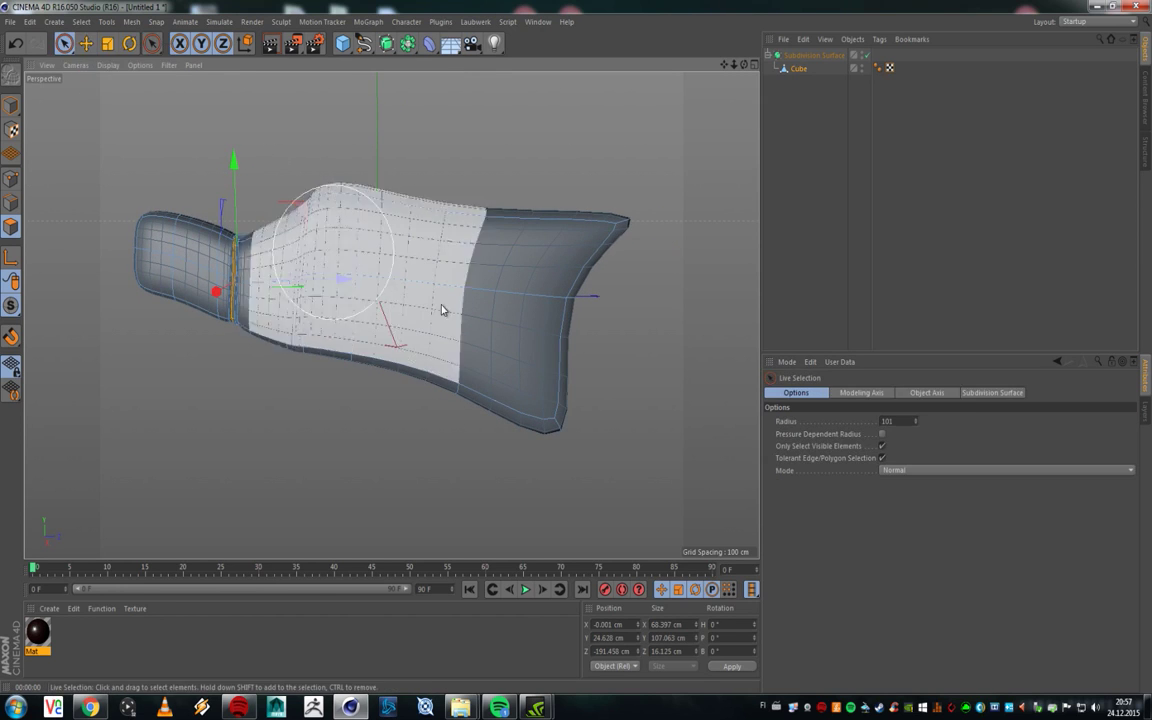
{"action": "left_click", "coordinate": [881, 446]}
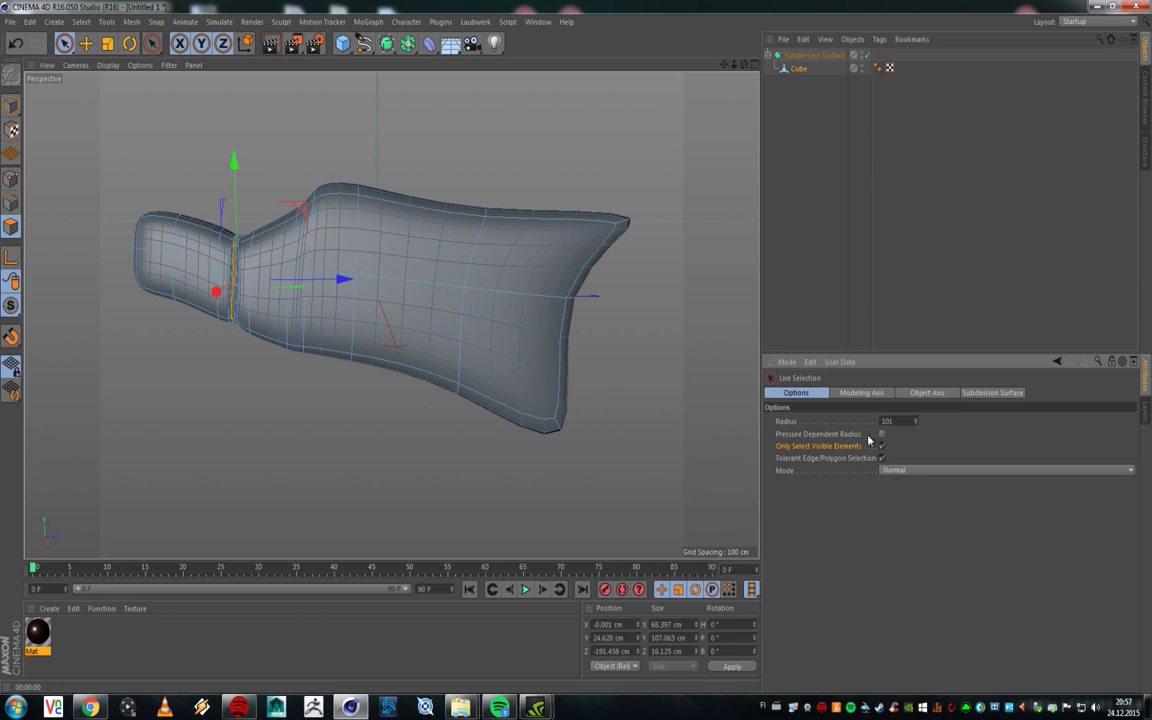
Step: Select all main body polygons from the flared end up to the groove, on both sides, excluding the small end section
{"action": "mouse_move", "coordinate": [505, 250]}
{"action": "left_mouse_down"}
{"action": "mouse_move", "coordinate": [588, 198]}
{"action": "mouse_move", "coordinate": [550, 278]}
{"action": "mouse_move", "coordinate": [453, 278]}
{"action": "mouse_move", "coordinate": [381, 370]}
{"action": "mouse_move", "coordinate": [335, 343]}
{"action": "mouse_move", "coordinate": [345, 190]}
{"action": "mouse_move", "coordinate": [645, 314]}
{"action": "mouse_move", "coordinate": [690, 316]}
{"action": "left_mouse_up"}
{"action": "scroll", "coordinate": [345, 306], "scroll_direction": "up", "scroll_amount": 5}
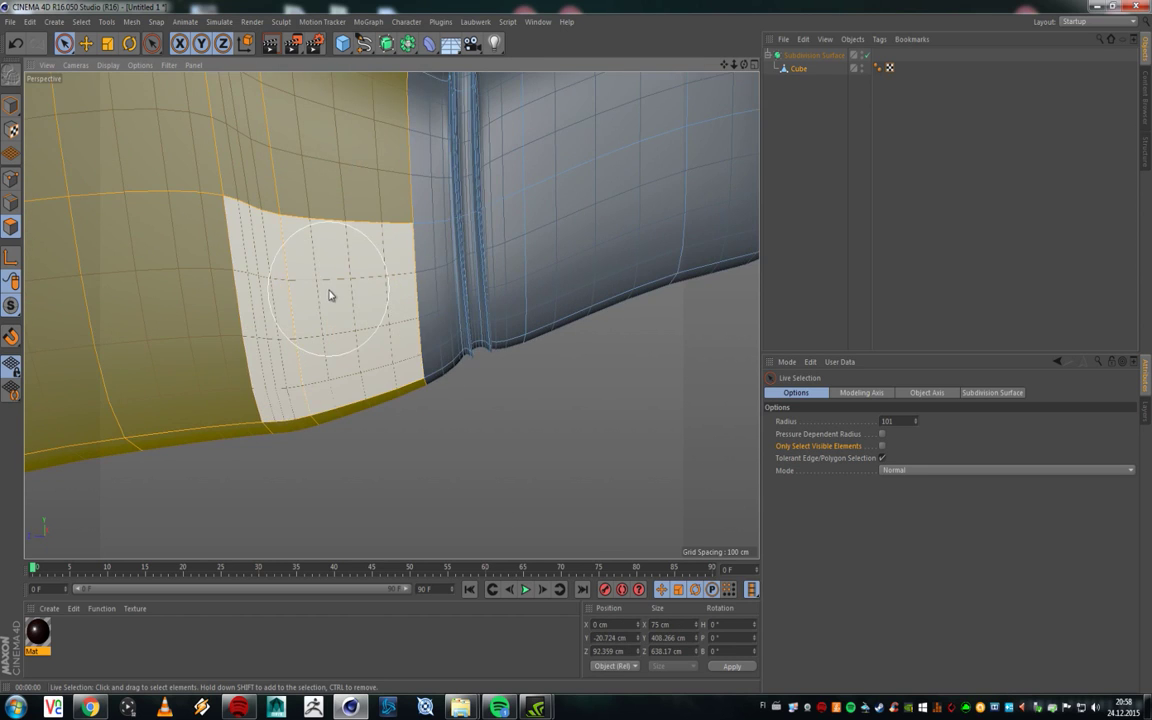
{"action": "scroll", "coordinate": [329, 293], "scroll_direction": "down", "scroll_amount": 3}
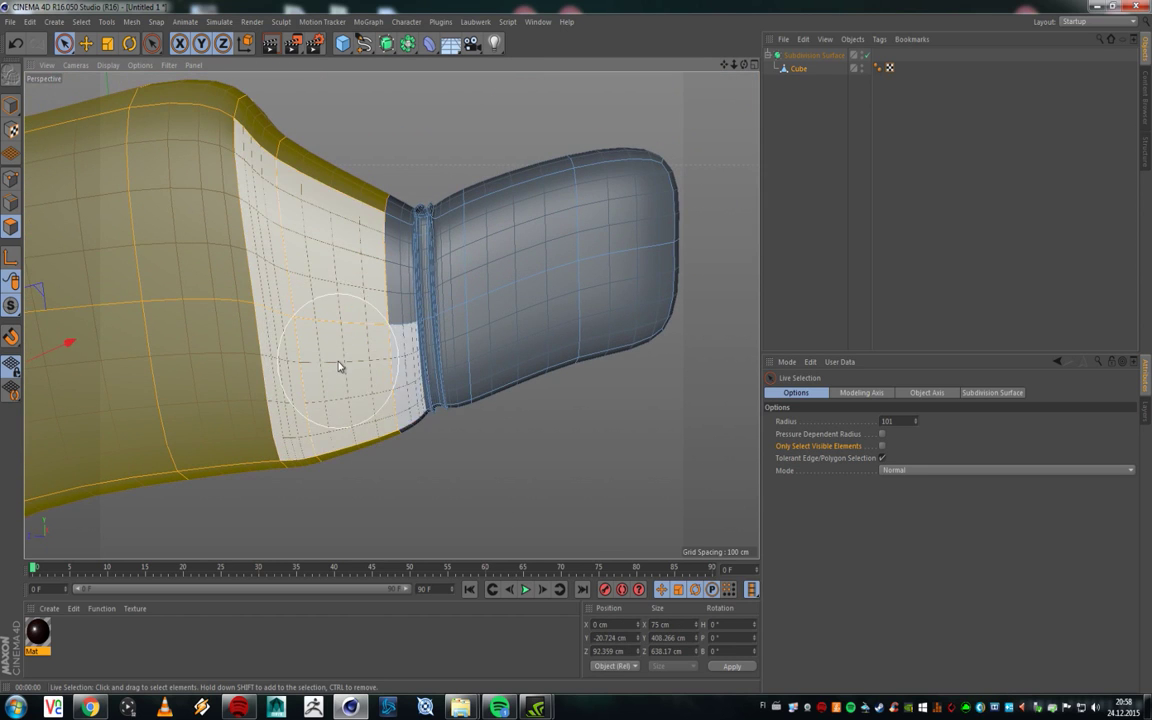
{"action": "left_click_drag", "start_coordinate": [334, 375], "coordinate": [309, 278]}
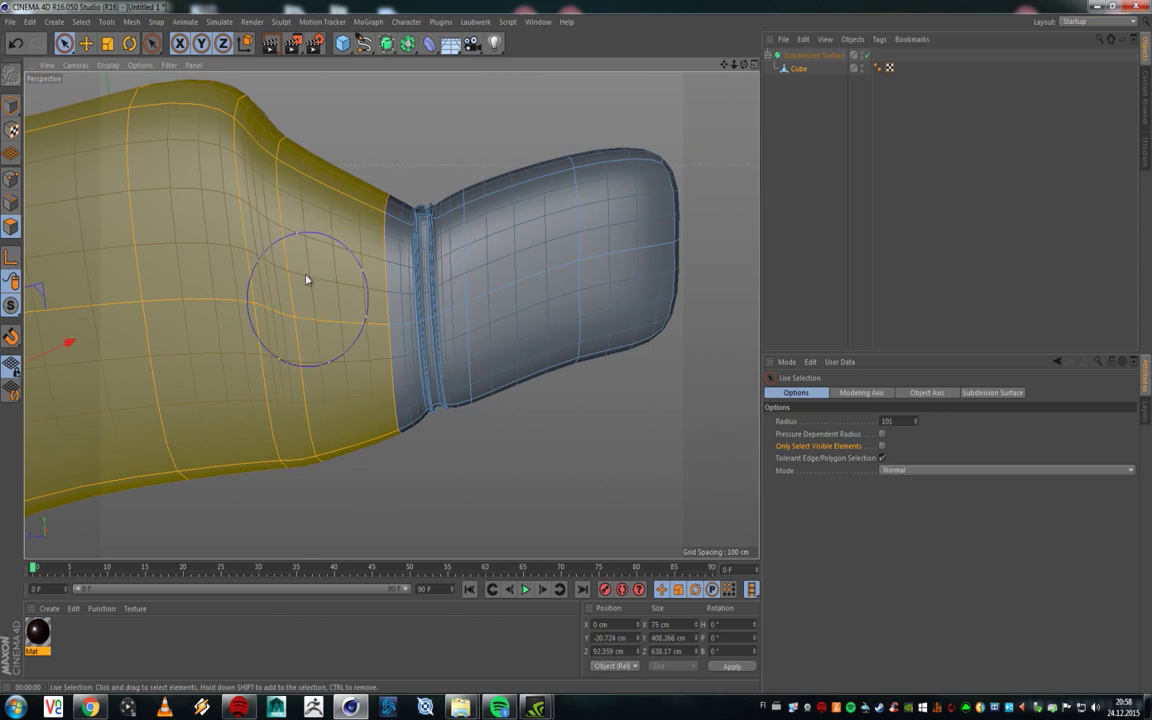
{"action": "left_click", "coordinate": [343, 442], "text": "shift"}
{"action": "left_click_drag", "start_coordinate": [360, 319], "coordinate": [60, 308], "text": "alt"}
{"action": "left_click", "coordinate": [440, 372], "text": "shift"}
{"action": "scroll", "coordinate": [465, 350], "scroll_direction": "down", "scroll_amount": 4}
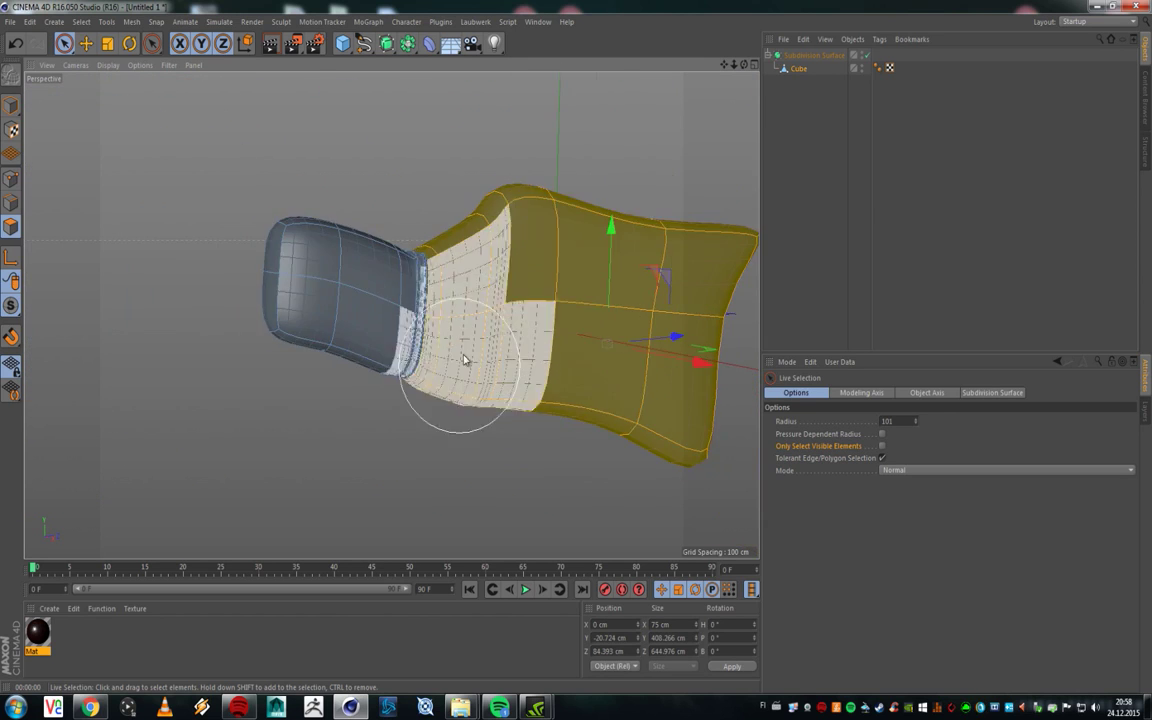
Step: Apply the Mat material to the selected body polygons, check the resulting selection and texture tags, and deselect the object
{"action": "middle_click_drag", "start_coordinate": [465, 357], "coordinate": [363, 334], "text": "alt"}
{"action": "scroll", "coordinate": [390, 345], "scroll_direction": "up", "scroll_amount": 3}
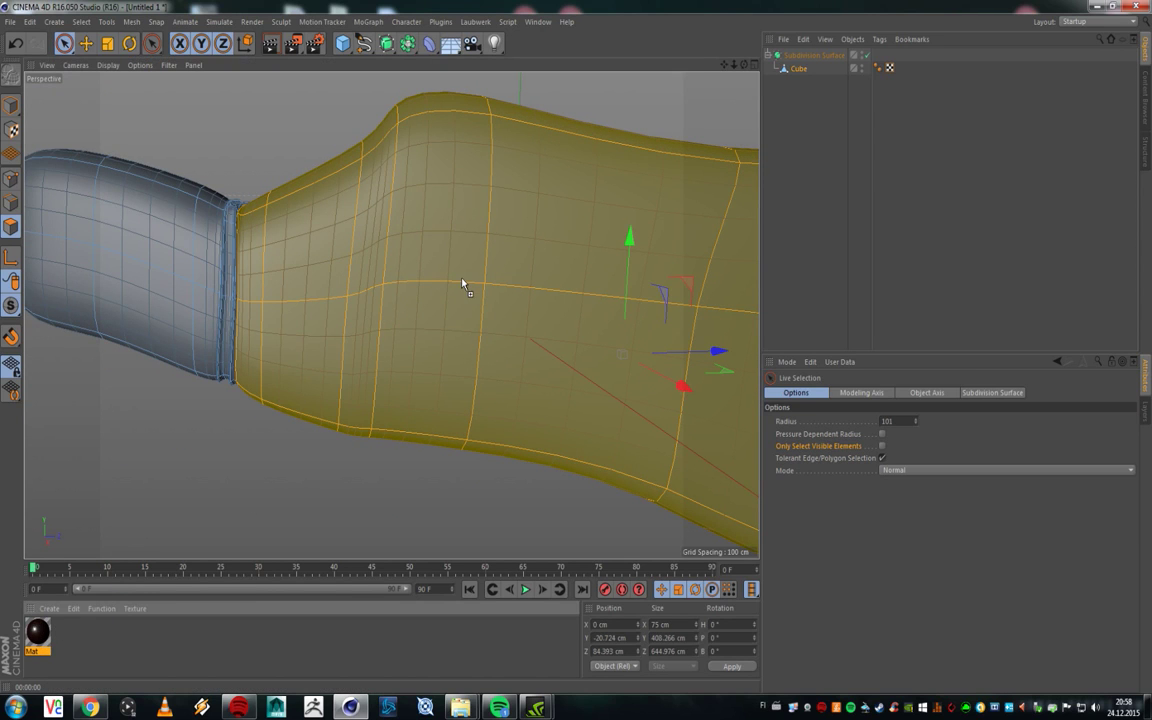
{"action": "left_click_drag", "start_coordinate": [426, 247], "coordinate": [427, 234]}
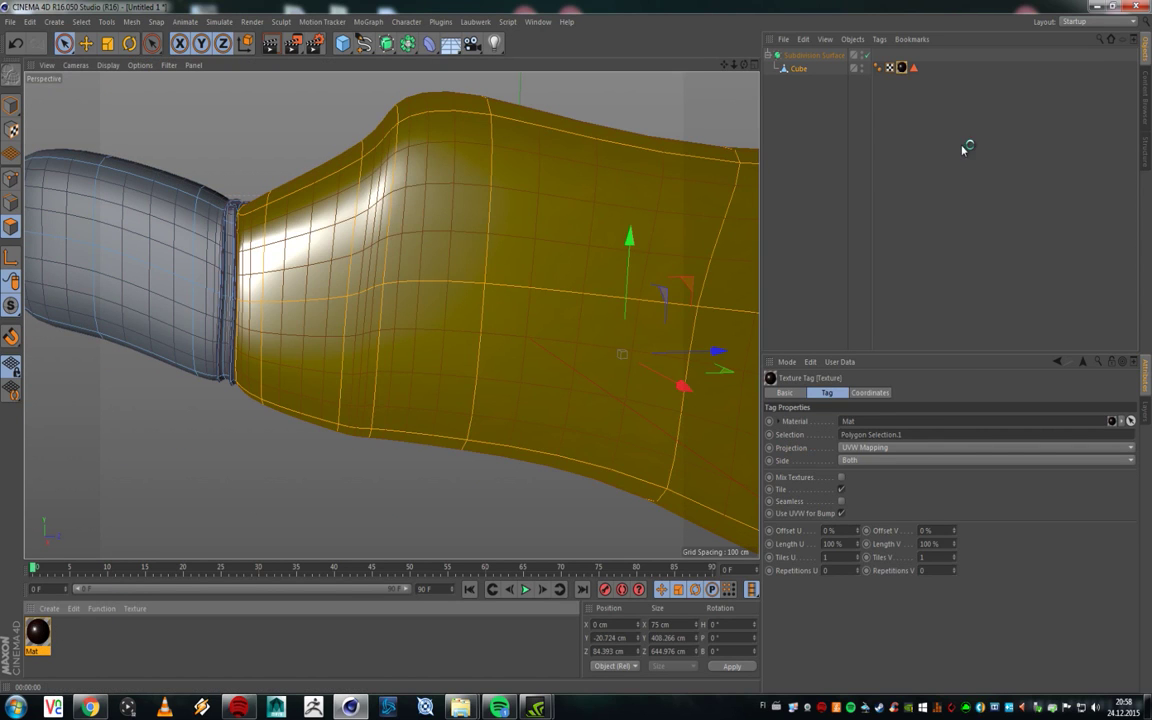
{"action": "left_click", "coordinate": [913, 67]}
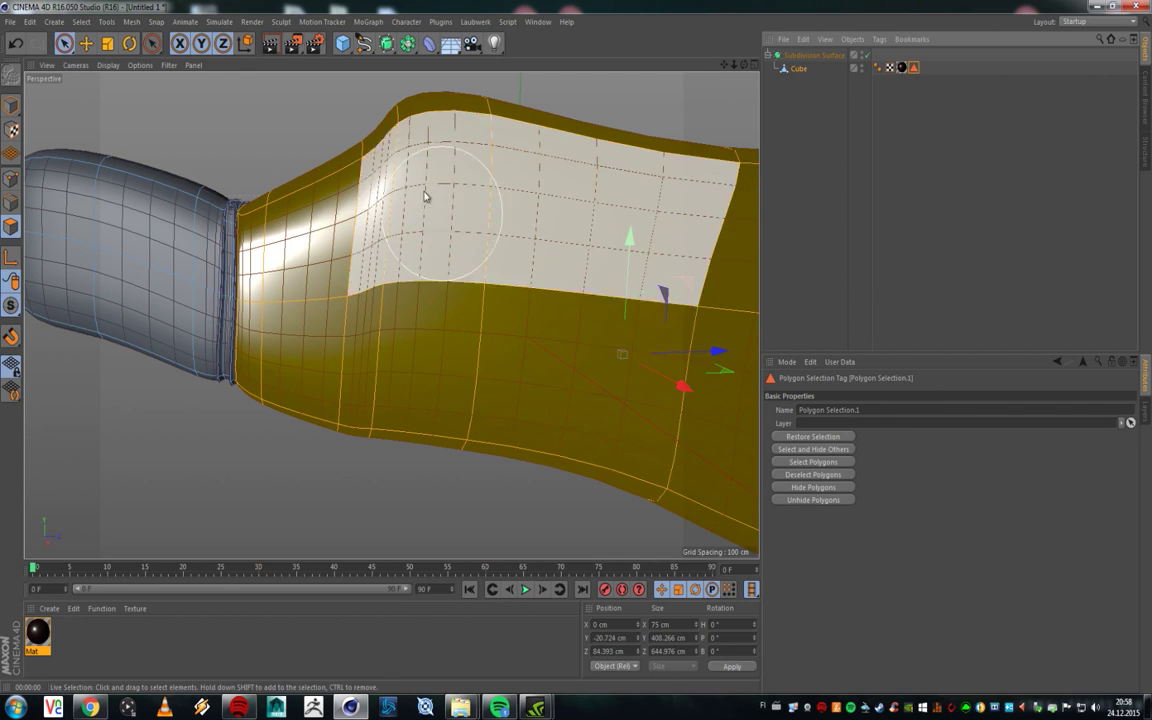
{"action": "left_click", "coordinate": [901, 67]}
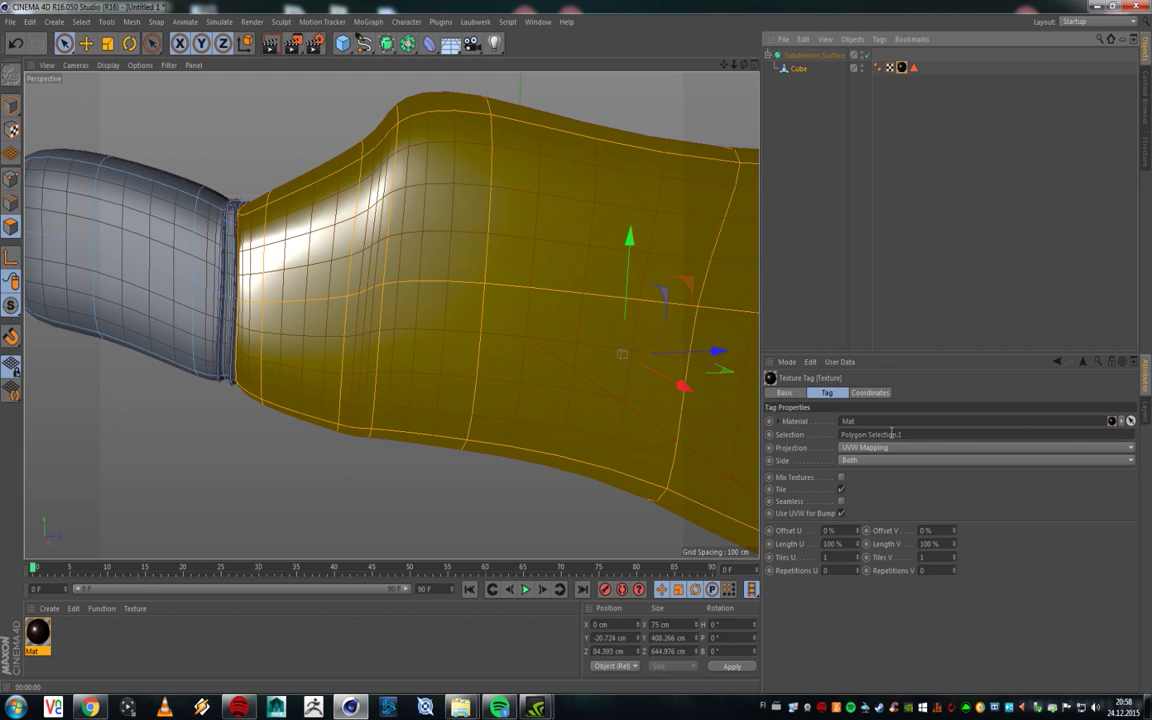
{"action": "left_click", "coordinate": [868, 275]}
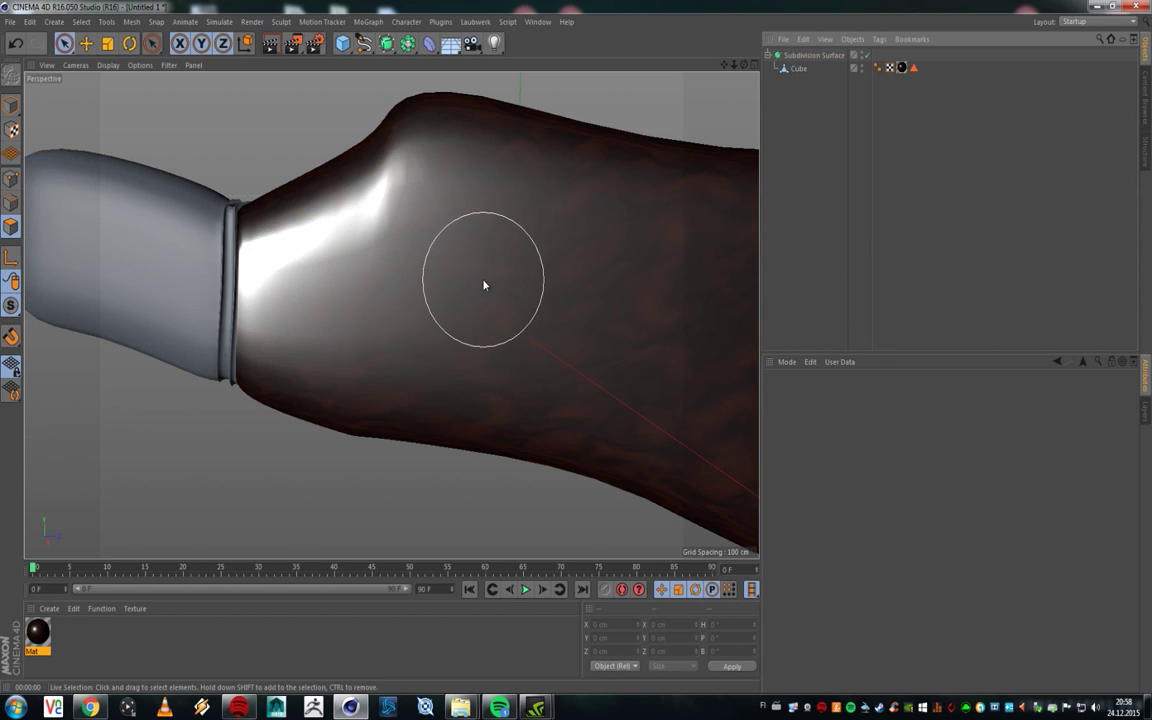
Step: Render the active view of the whole model to check the material on the body
{"action": "scroll", "coordinate": [483, 283], "scroll_direction": "down", "scroll_amount": 5}
{"action": "left_click_drag", "start_coordinate": [468, 309], "coordinate": [309, 77], "text": "alt"}
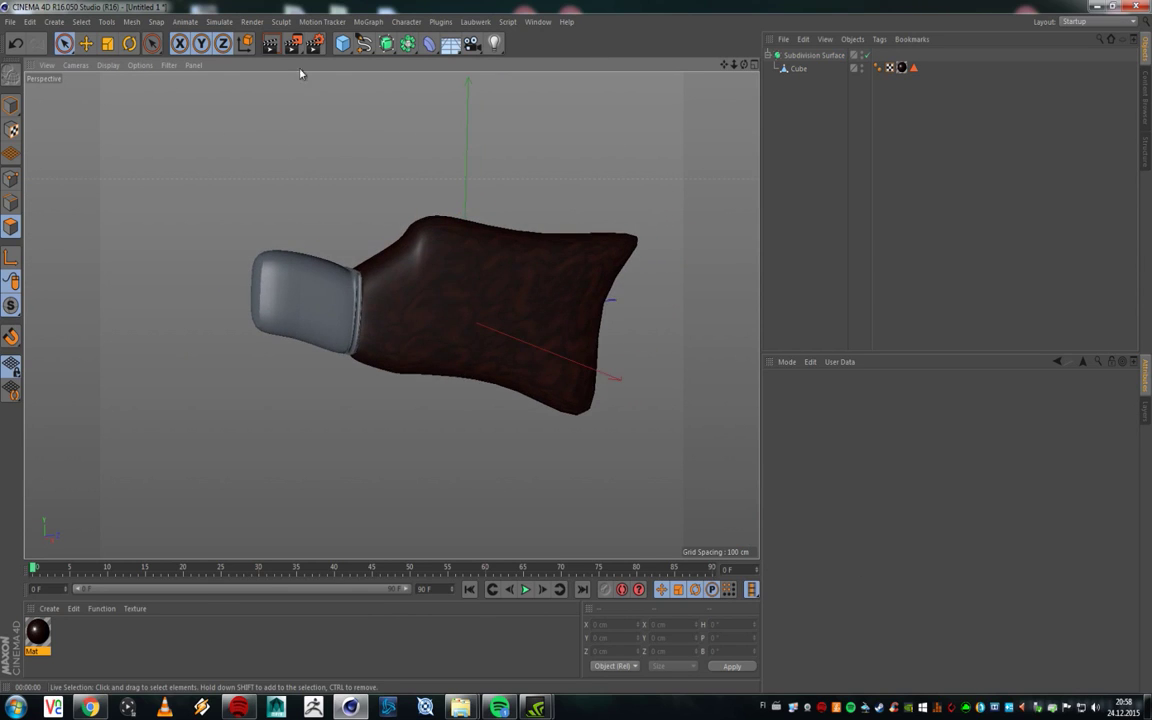
{"action": "key", "text": "ctrl+r"}
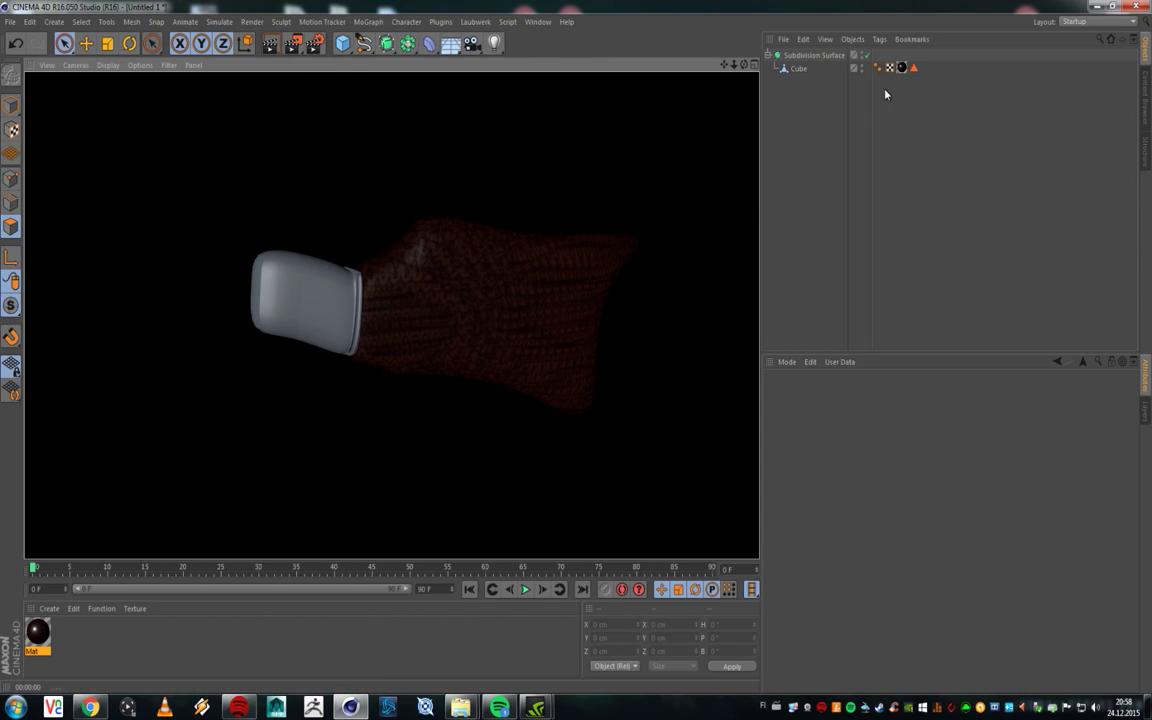
Step: Set the Mat texture tag's projection to Cubic and render the view to check it
{"action": "left_click", "coordinate": [901, 67]}
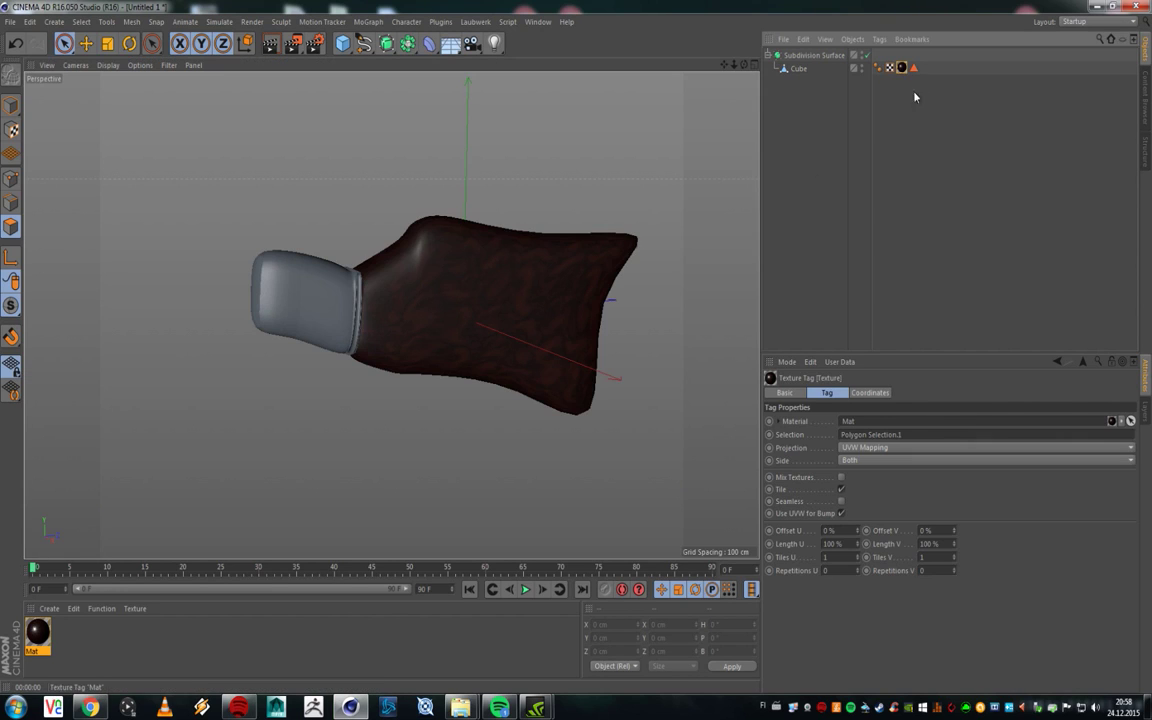
{"action": "left_click", "coordinate": [882, 450]}
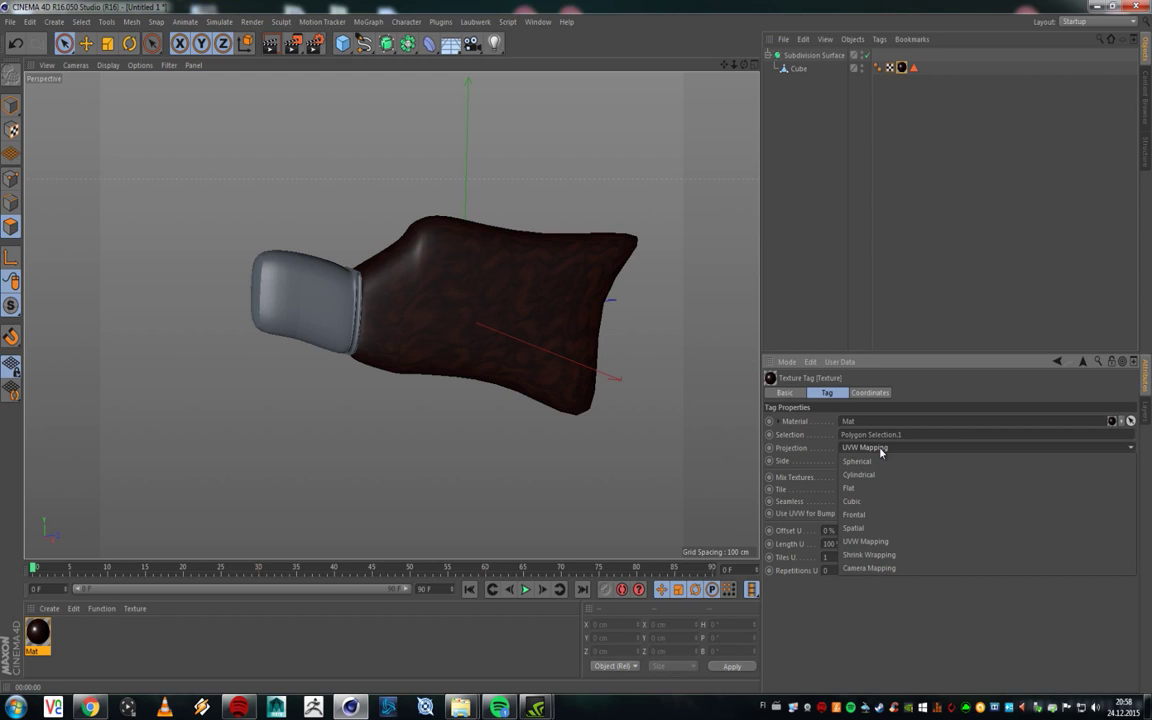
{"action": "left_click", "coordinate": [860, 501]}
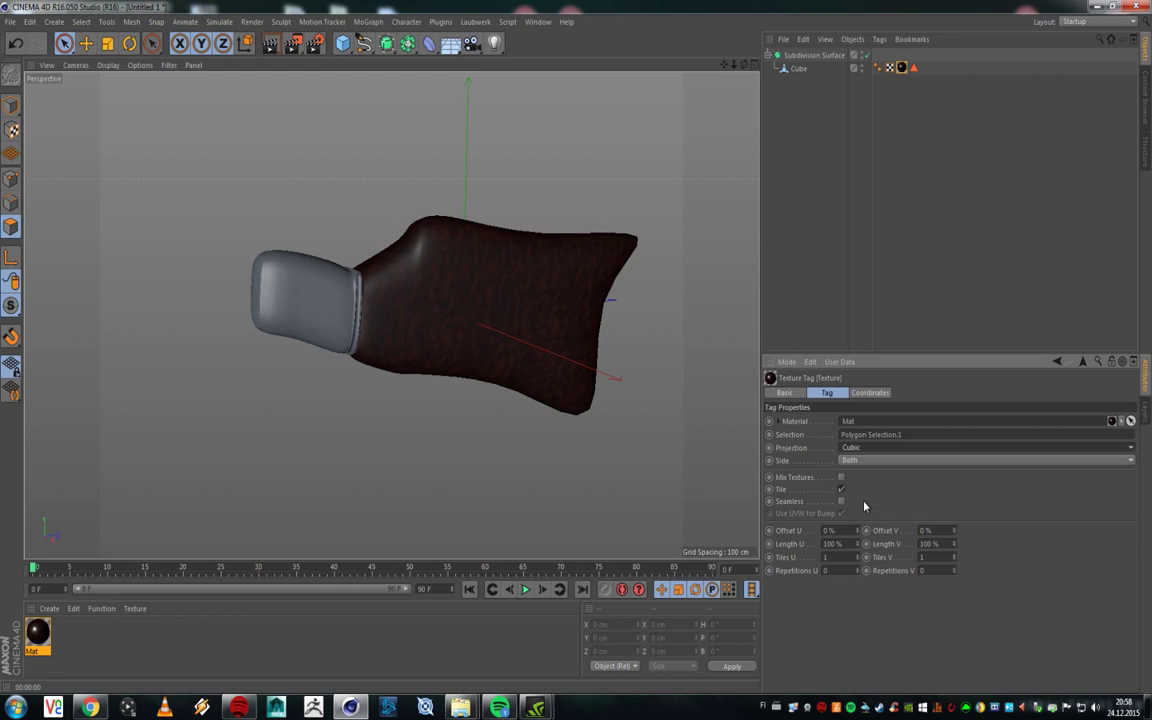
{"action": "left_click", "coordinate": [270, 43]}
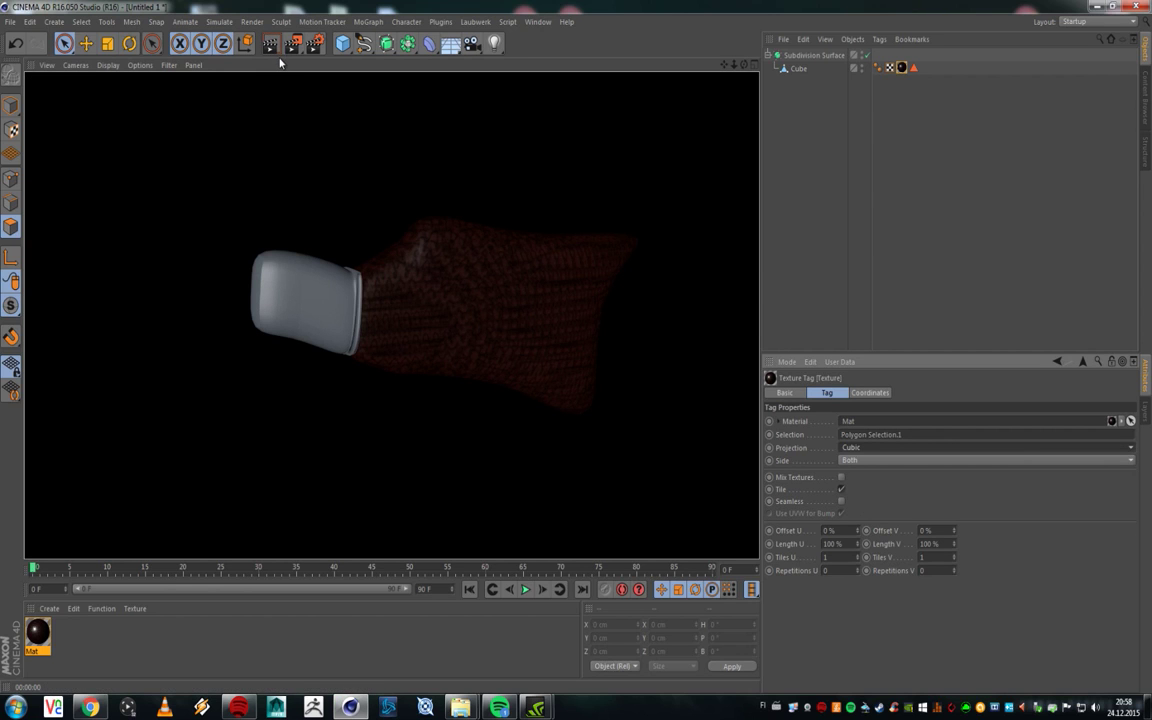
{"action": "left_click_drag", "start_coordinate": [489, 283], "coordinate": [435, 299], "text": "alt"}
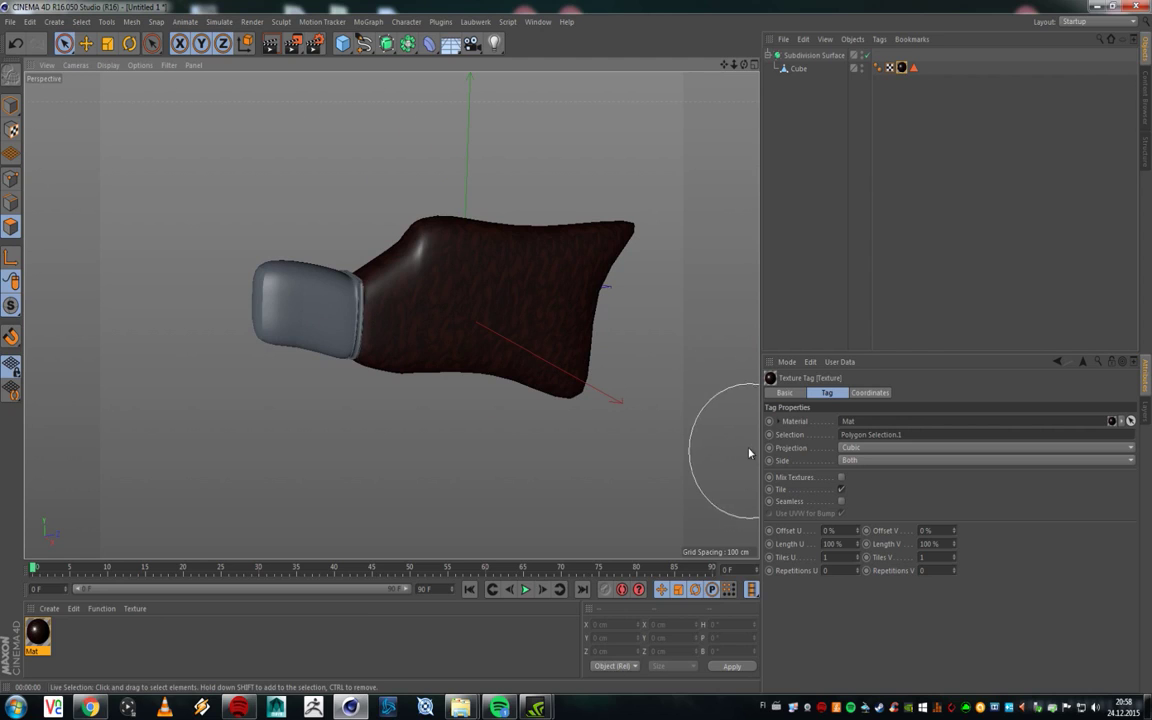
Step: Try the Seamless option on the Mat texture tag with a test render, look through the Side options, and turn Seamless off
{"action": "left_click", "coordinate": [841, 501]}
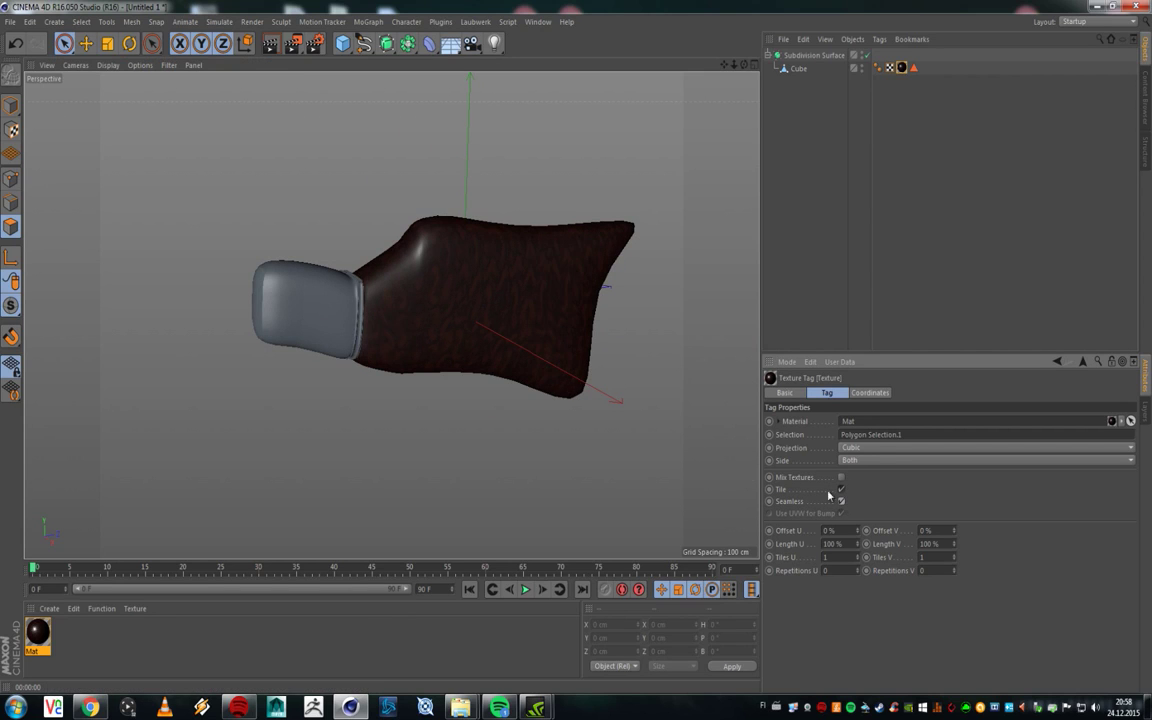
{"action": "left_click", "coordinate": [271, 43]}
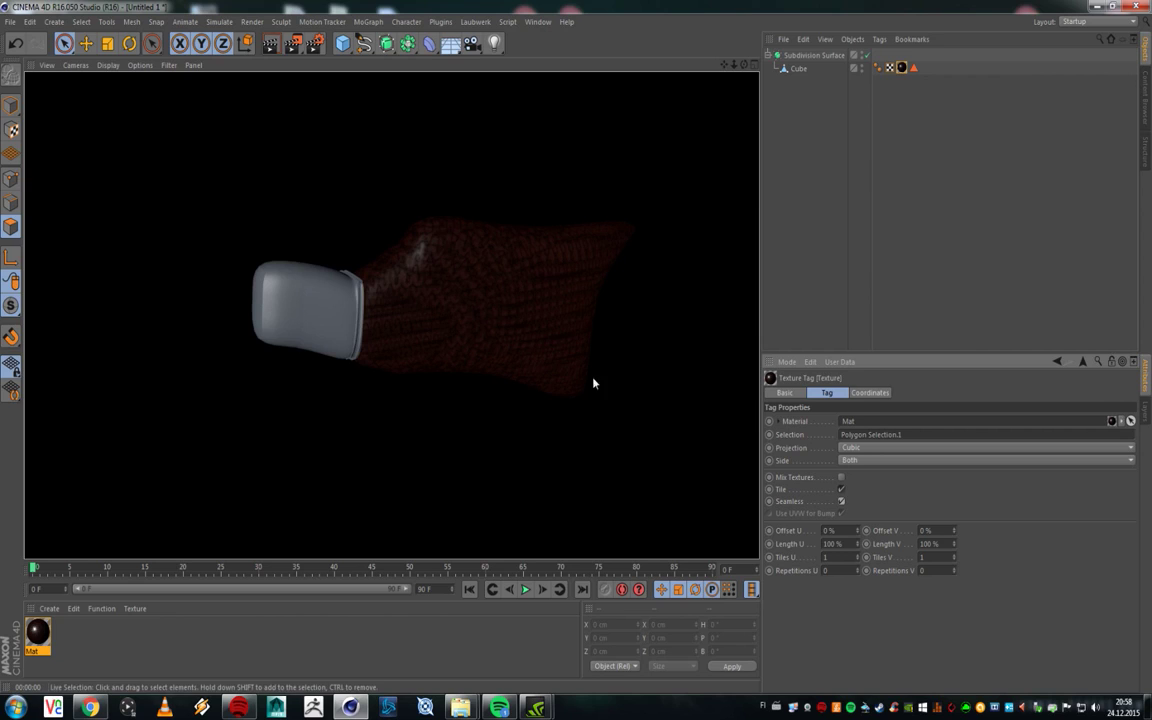
{"action": "left_click", "coordinate": [892, 462]}
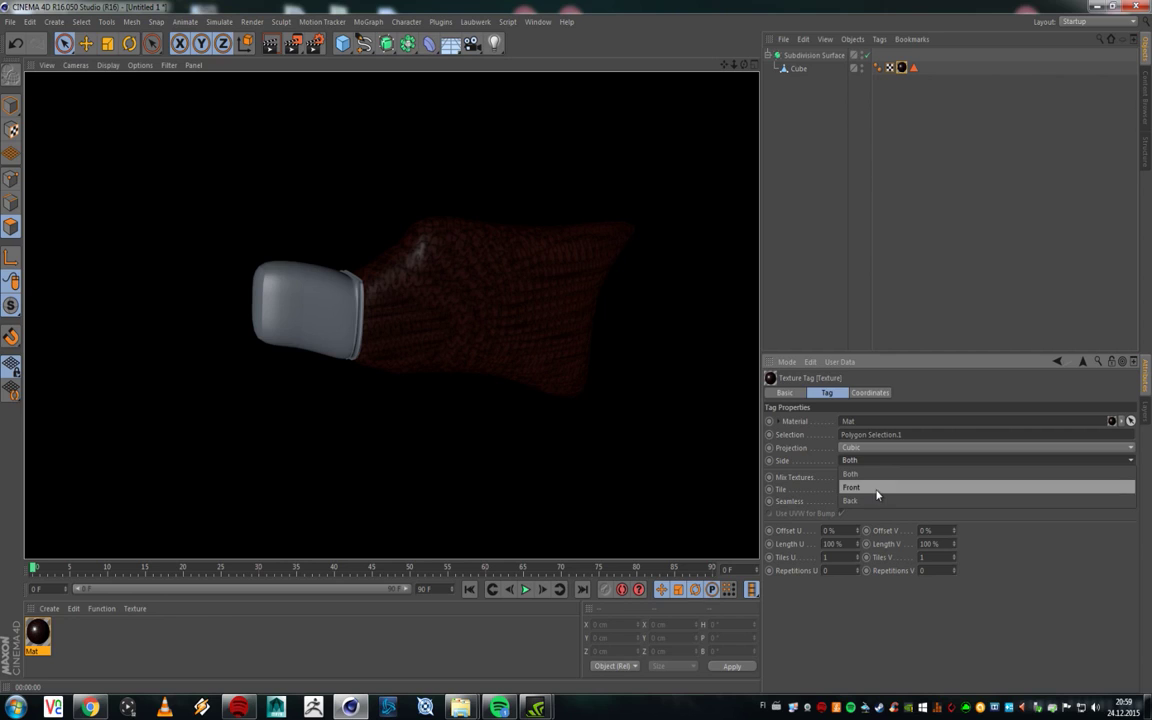
{"action": "left_click", "coordinate": [872, 459]}
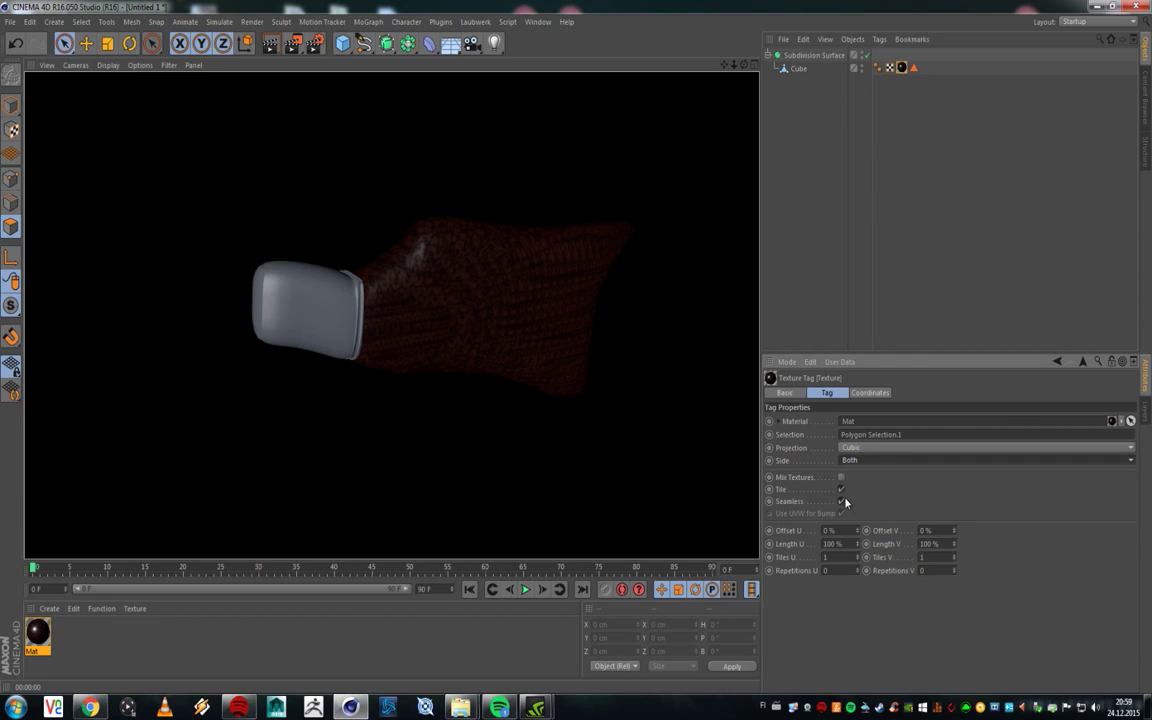
{"action": "left_click", "coordinate": [850, 462]}
{"action": "left_click", "coordinate": [850, 464]}
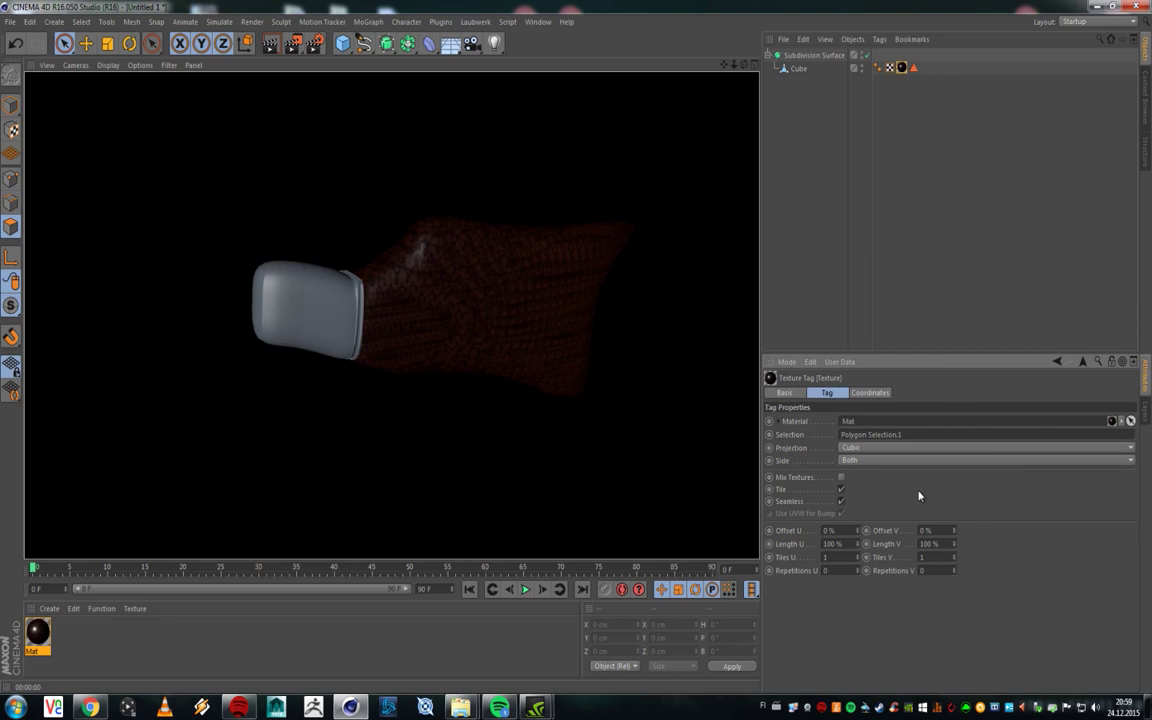
{"action": "left_click", "coordinate": [841, 478]}
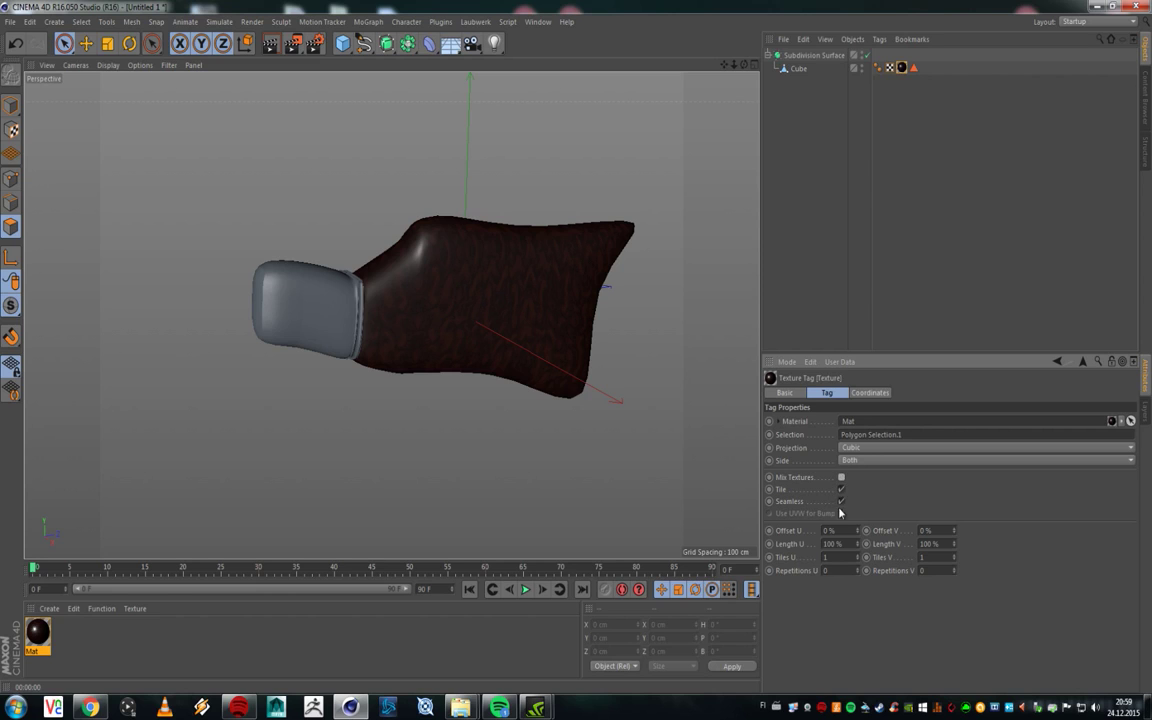
{"action": "left_click", "coordinate": [842, 502]}
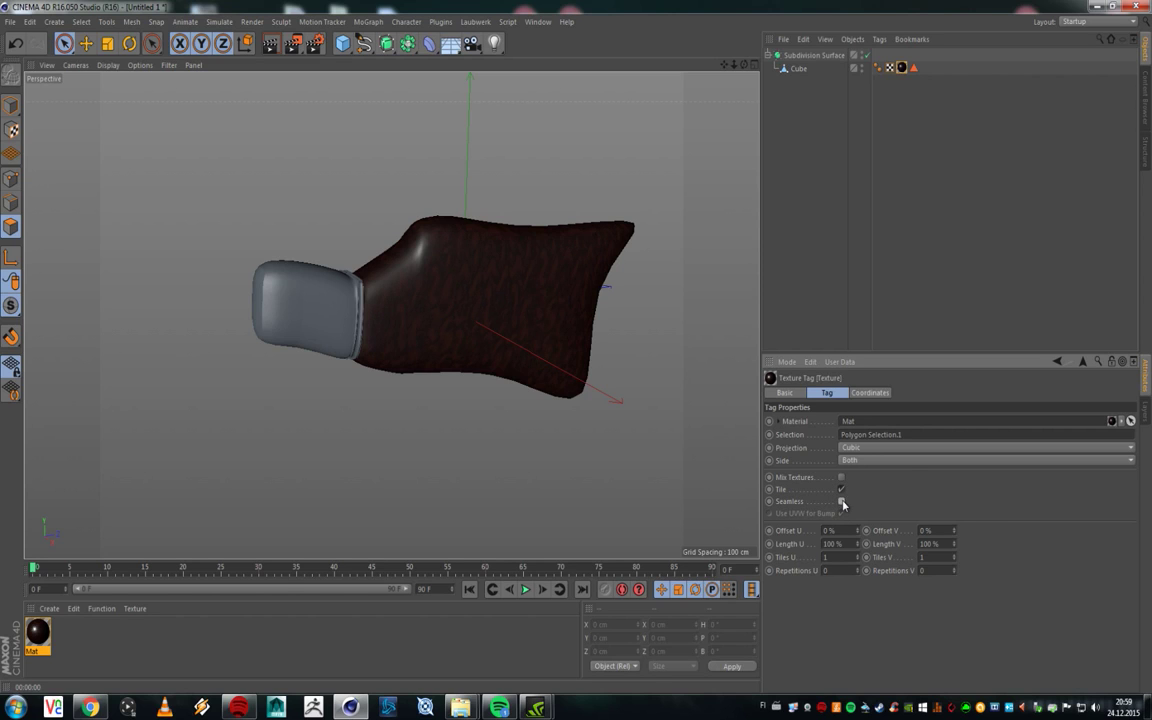
Step: Deselect the texture tag and add a Spot Light to the scene
{"action": "left_click", "coordinate": [812, 260]}
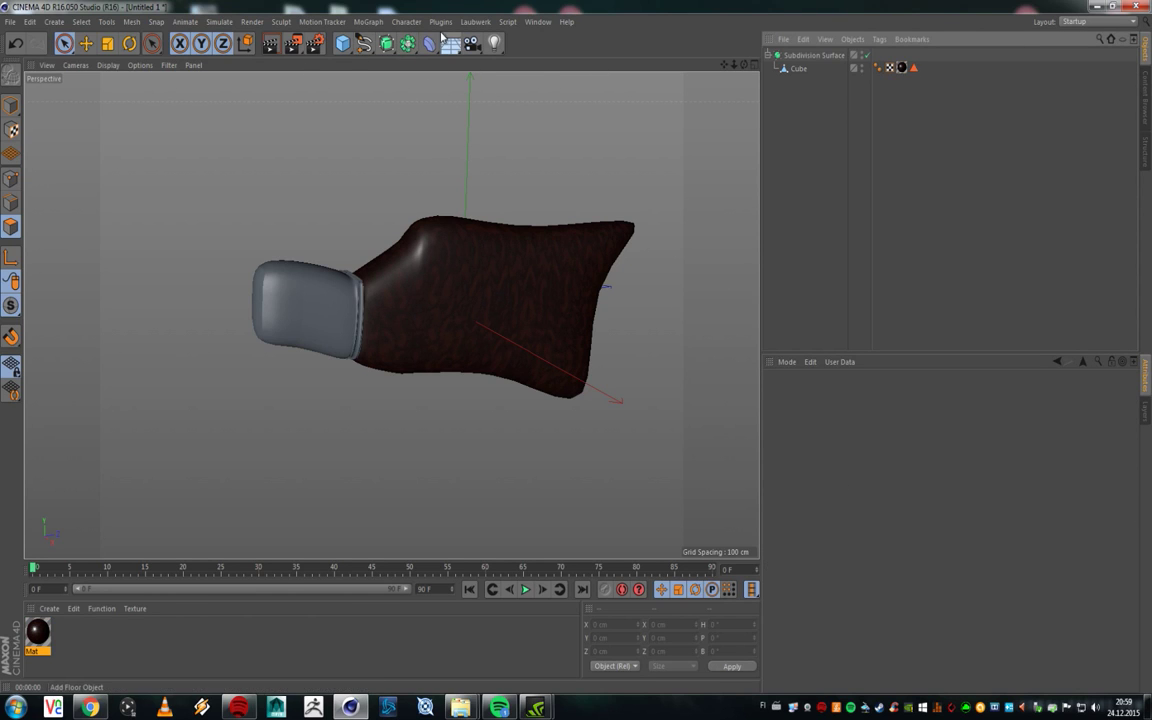
{"action": "mouse_move", "coordinate": [491, 49]}
{"action": "left_mouse_down"}
{"action": "mouse_move", "coordinate": [657, 127]}
{"action": "mouse_move", "coordinate": [512, 82]}
{"action": "mouse_move", "coordinate": [494, 43]}
{"action": "left_mouse_up"}
{"action": "left_click", "coordinate": [494, 43]}
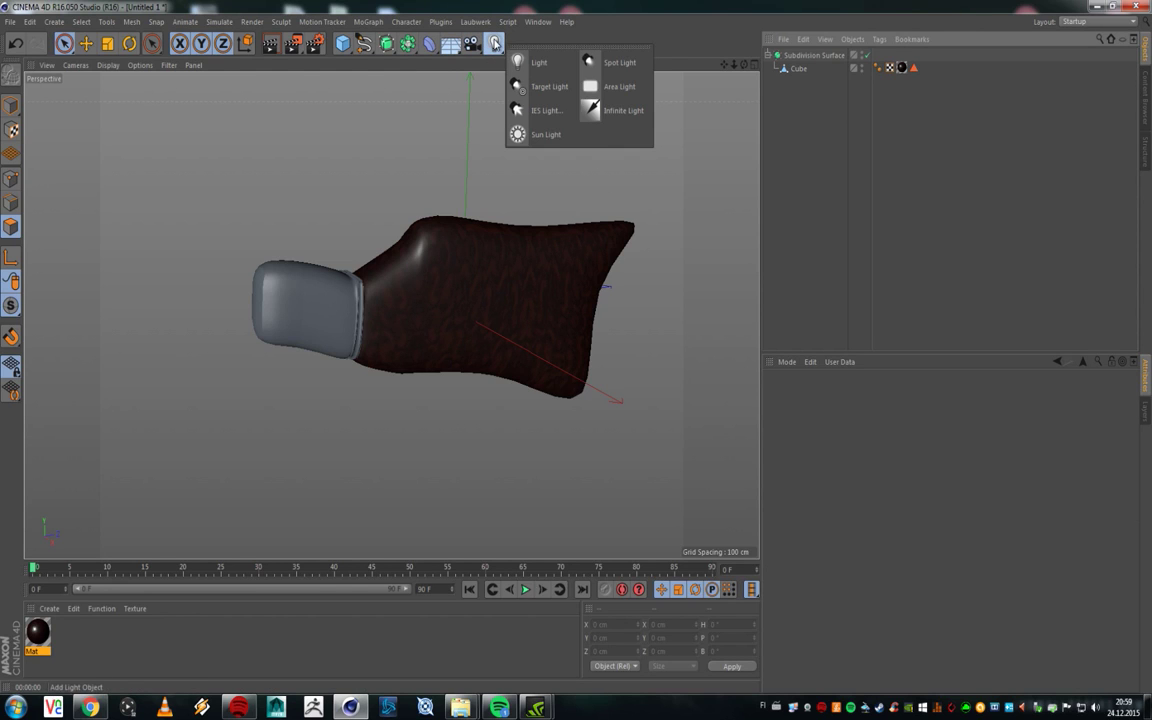
{"action": "left_click", "coordinate": [626, 63]}
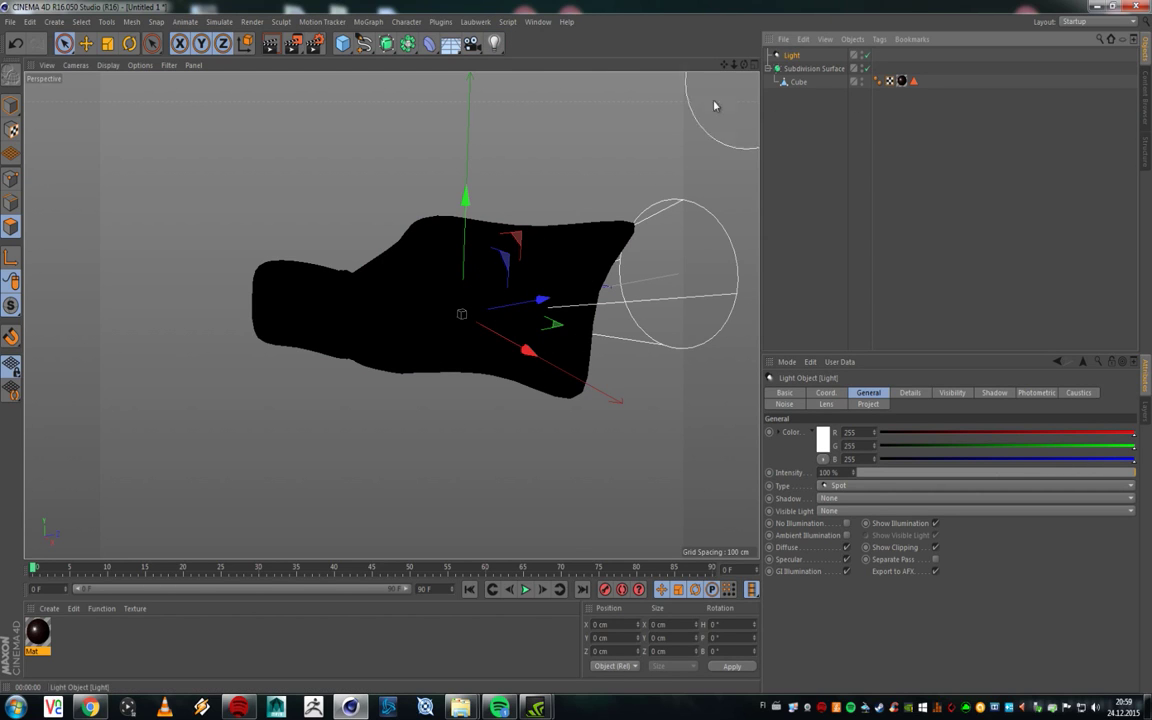
Step: Rotate the spot light to aim at the side of the body and move it outward from the model along the X axis
{"action": "key", "text": "r"}
{"action": "left_click_drag", "start_coordinate": [553, 321], "coordinate": [664, 315]}
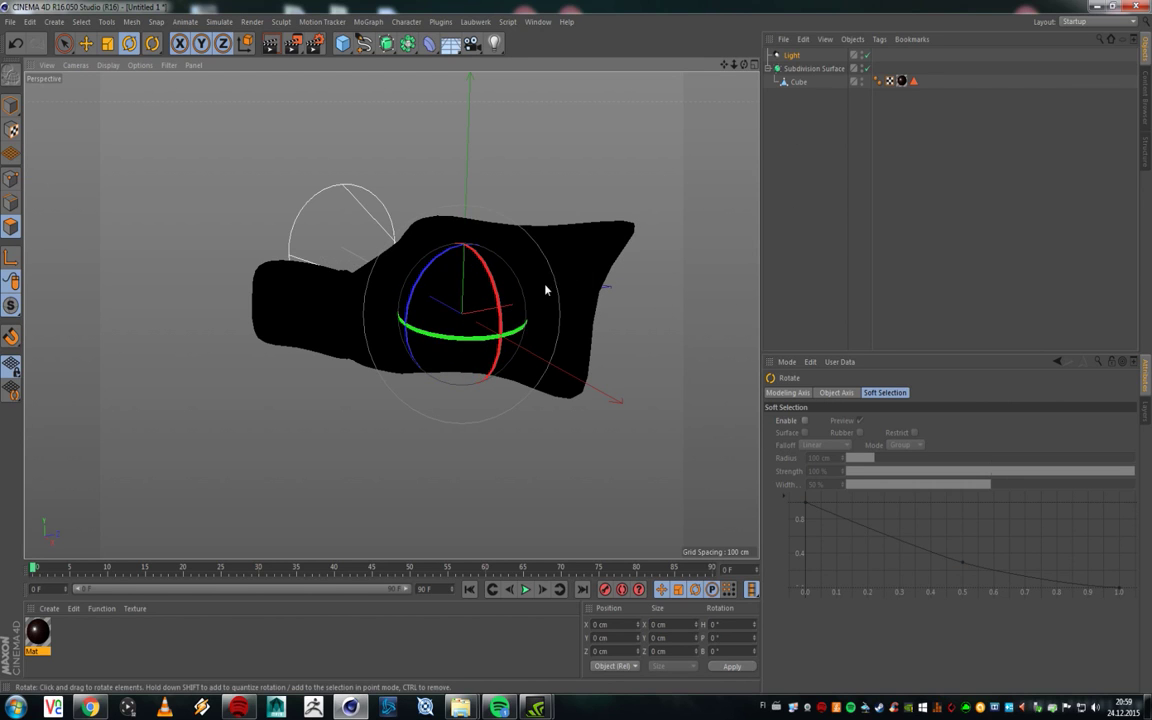
{"action": "key", "text": "e"}
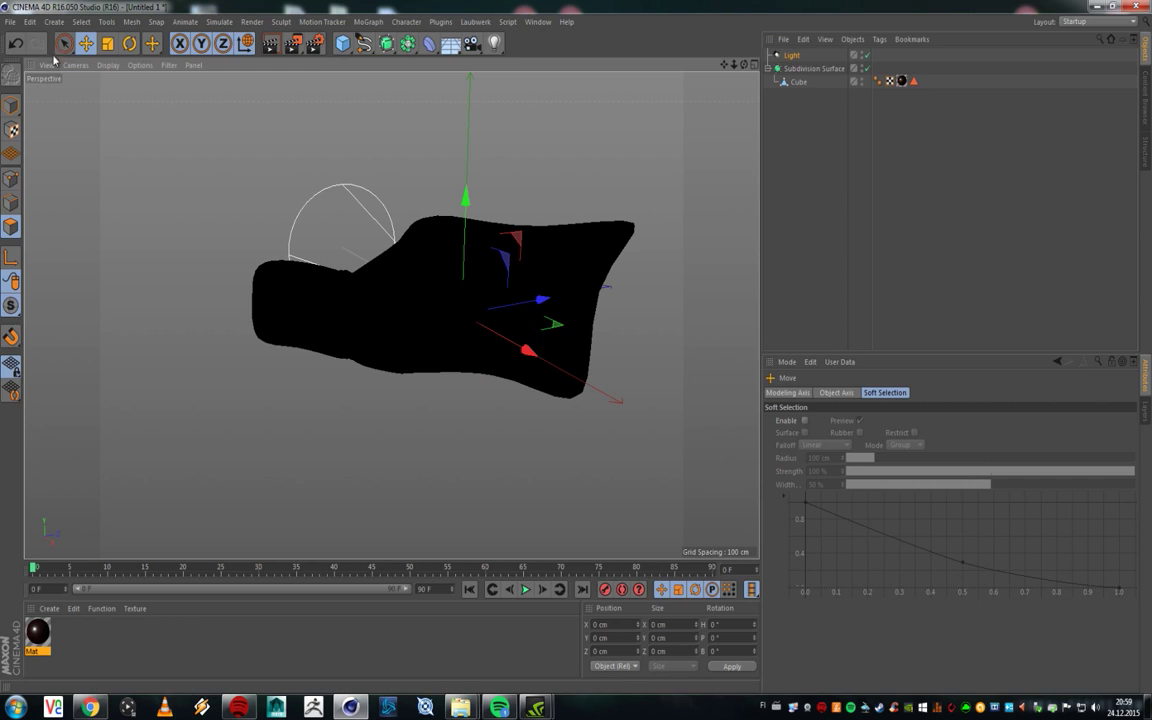
{"action": "left_click_drag", "start_coordinate": [527, 344], "coordinate": [491, 246]}
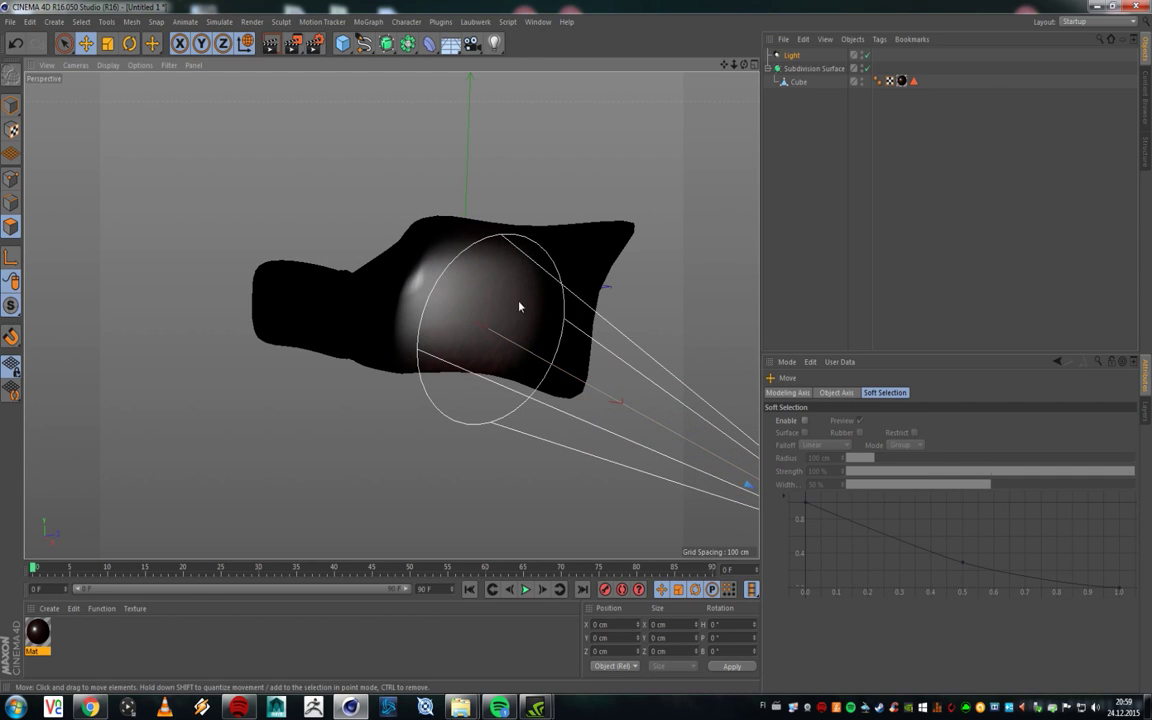
Step: Nudge the spot light along its Z axis and closer to the body along X, and render the view to check it
{"action": "scroll", "coordinate": [519, 288], "scroll_direction": "down", "scroll_amount": 5}
{"action": "scroll", "coordinate": [380, 262], "scroll_direction": "up", "scroll_amount": 2}
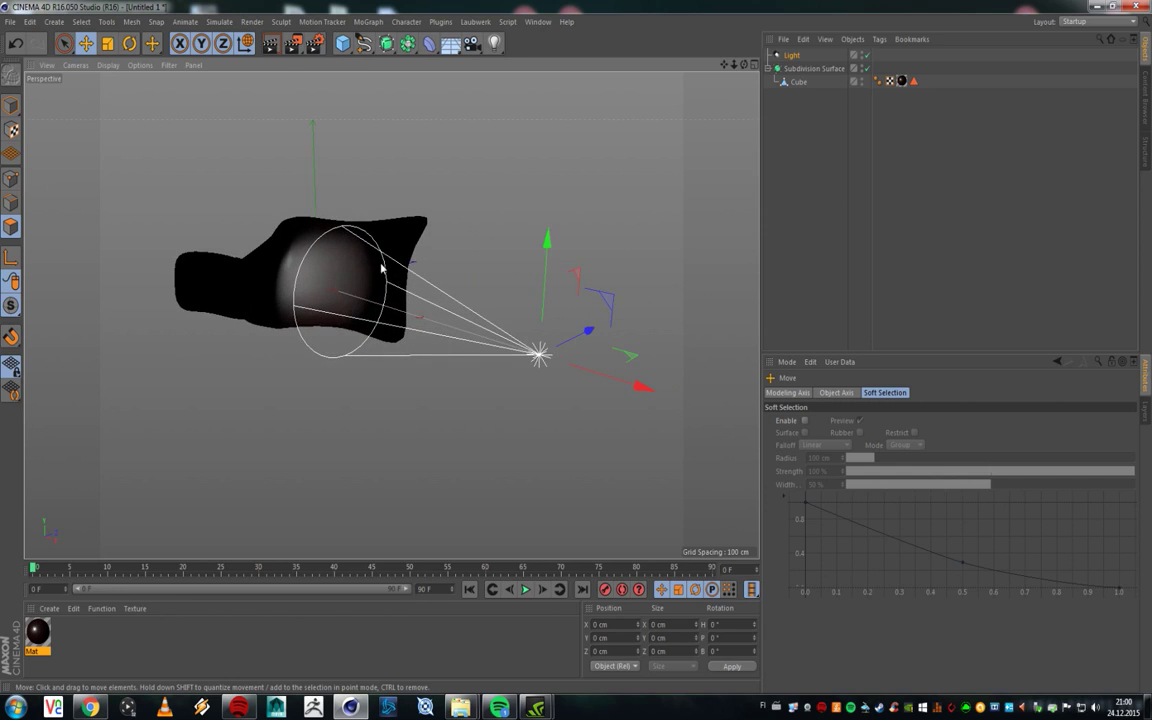
{"action": "left_click_drag", "start_coordinate": [366, 277], "coordinate": [304, 241], "text": "alt"}
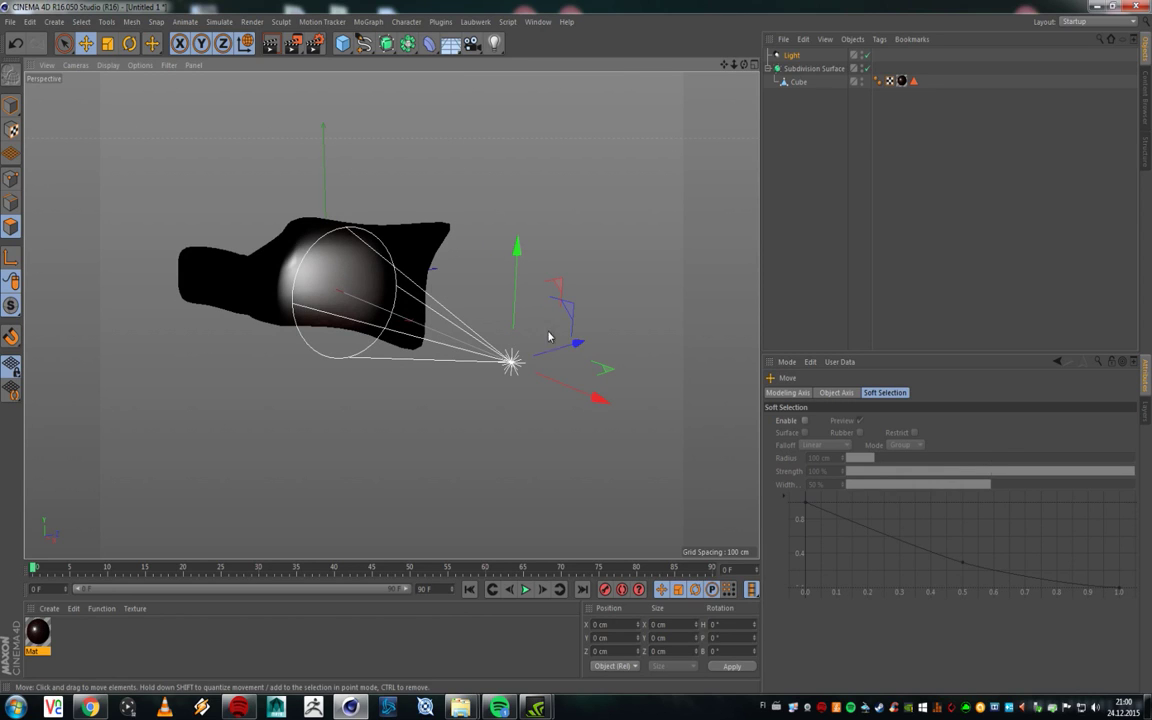
{"action": "left_click_drag", "start_coordinate": [579, 341], "coordinate": [527, 315]}
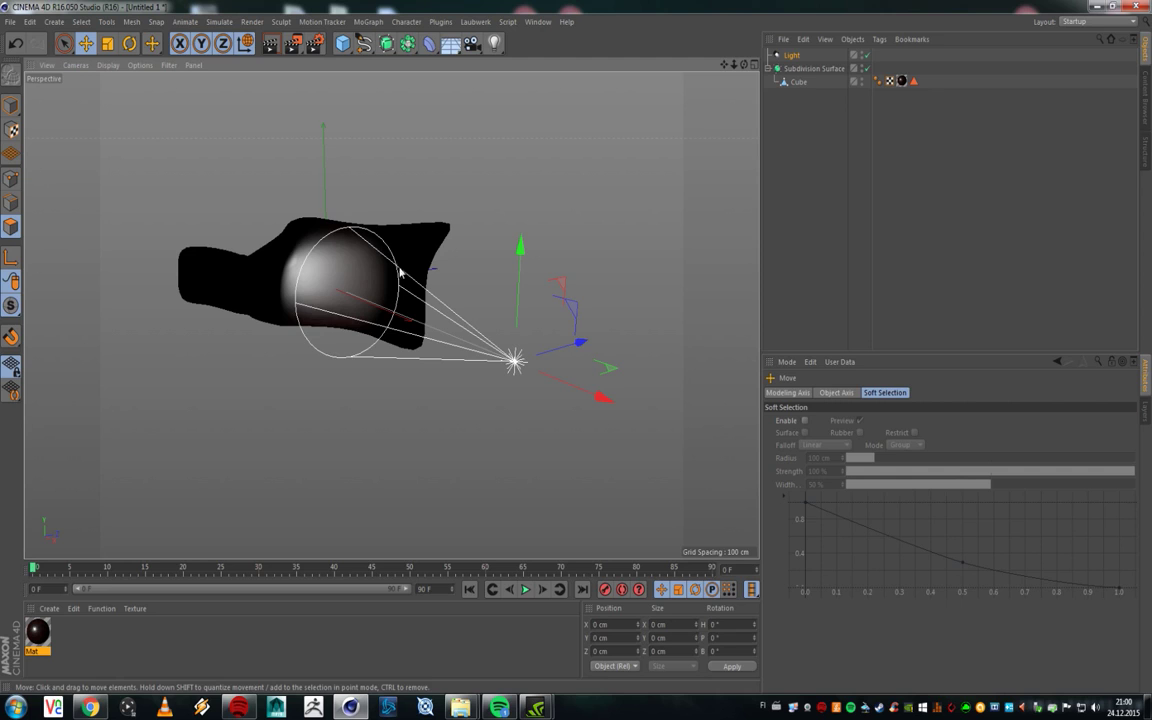
{"action": "left_click_drag", "start_coordinate": [576, 380], "coordinate": [550, 377]}
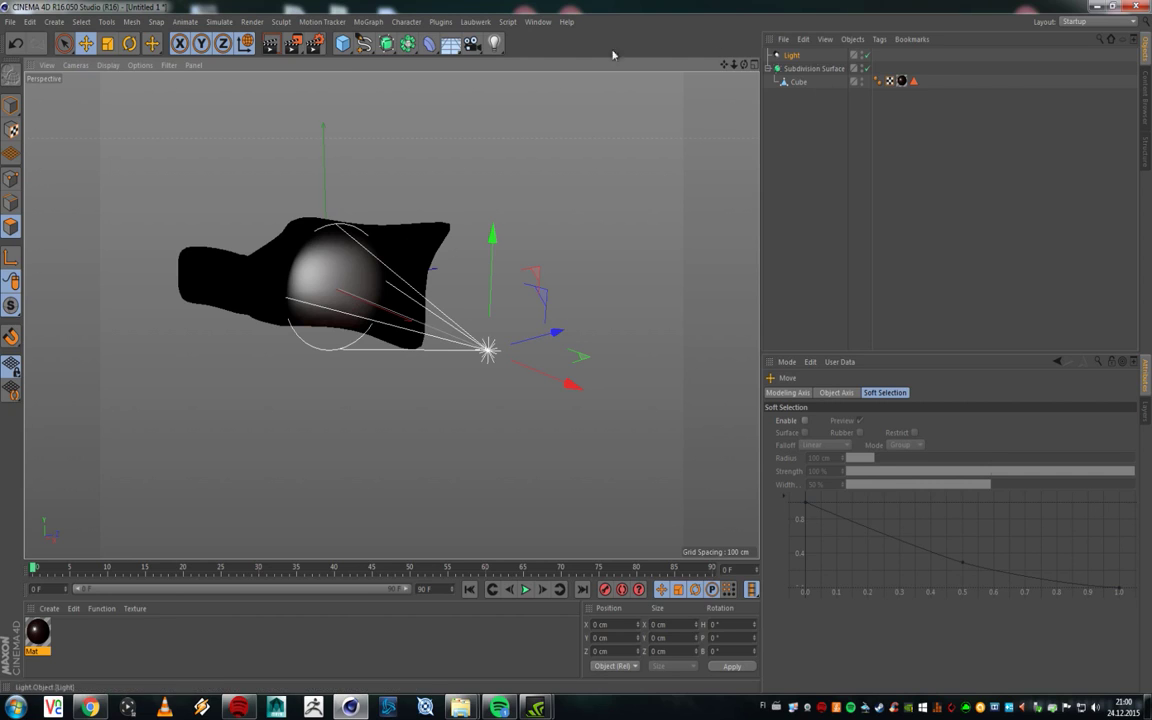
{"action": "left_click", "coordinate": [270, 43]}
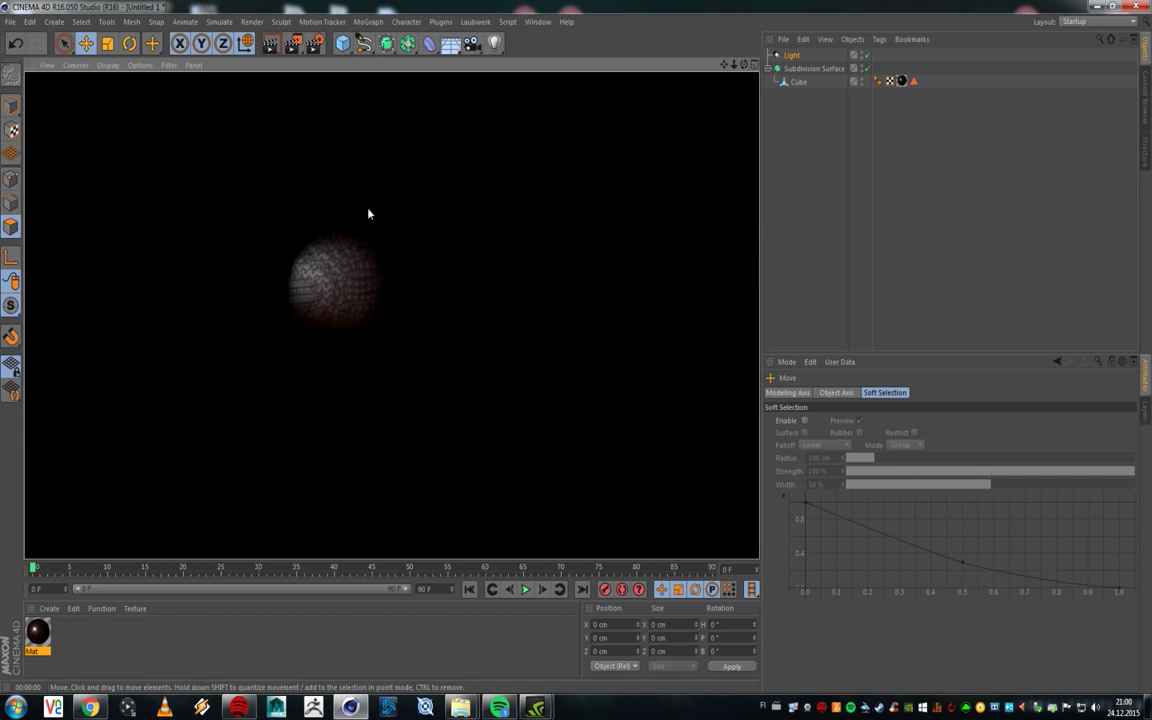
Step: Move the spot light along Z until it shines on the flared end of the model, and look through its Shadow options
{"action": "left_click", "coordinate": [791, 55]}
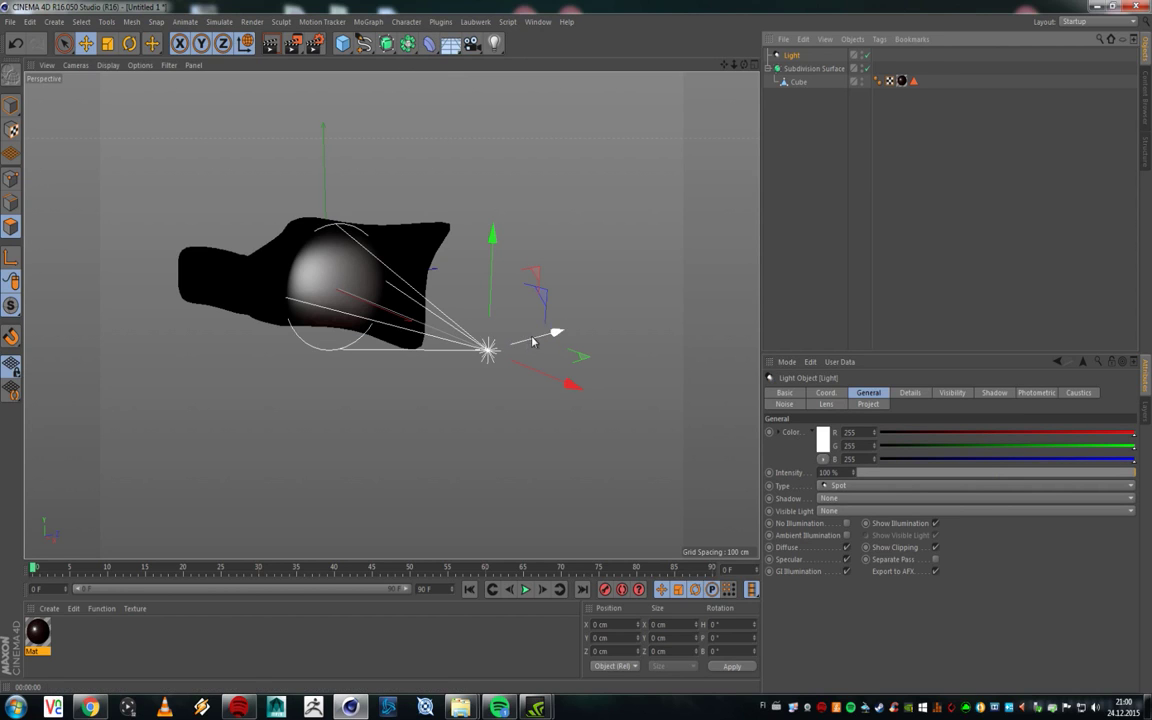
{"action": "key", "text": "r"}
{"action": "left_click_drag", "start_coordinate": [498, 371], "coordinate": [512, 383]}
{"action": "key", "text": "e"}
{"action": "left_click_drag", "start_coordinate": [546, 340], "coordinate": [690, 299]}
{"action": "left_click", "coordinate": [792, 55]}
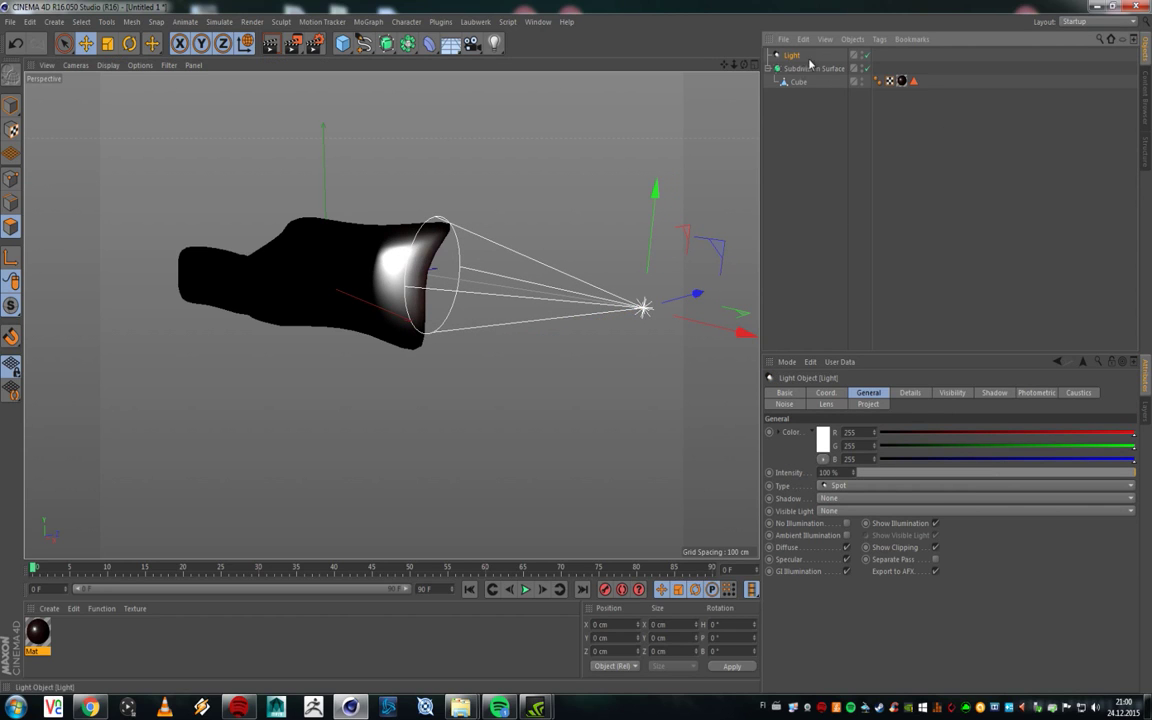
{"action": "left_click", "coordinate": [832, 498]}
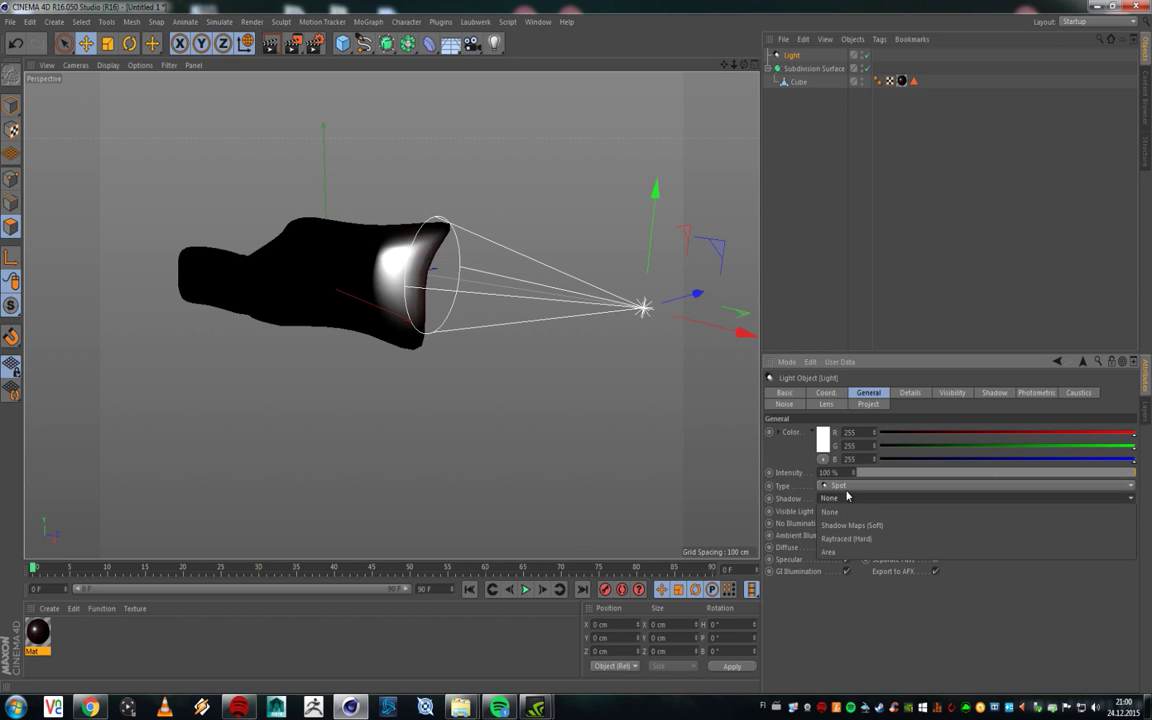
{"action": "left_click", "coordinate": [844, 502]}
Step: Add a cube, scale it up well beyond the model's size, and move it behind the model along the X axis
{"action": "left_click_drag", "start_coordinate": [342, 43], "coordinate": [458, 67]}
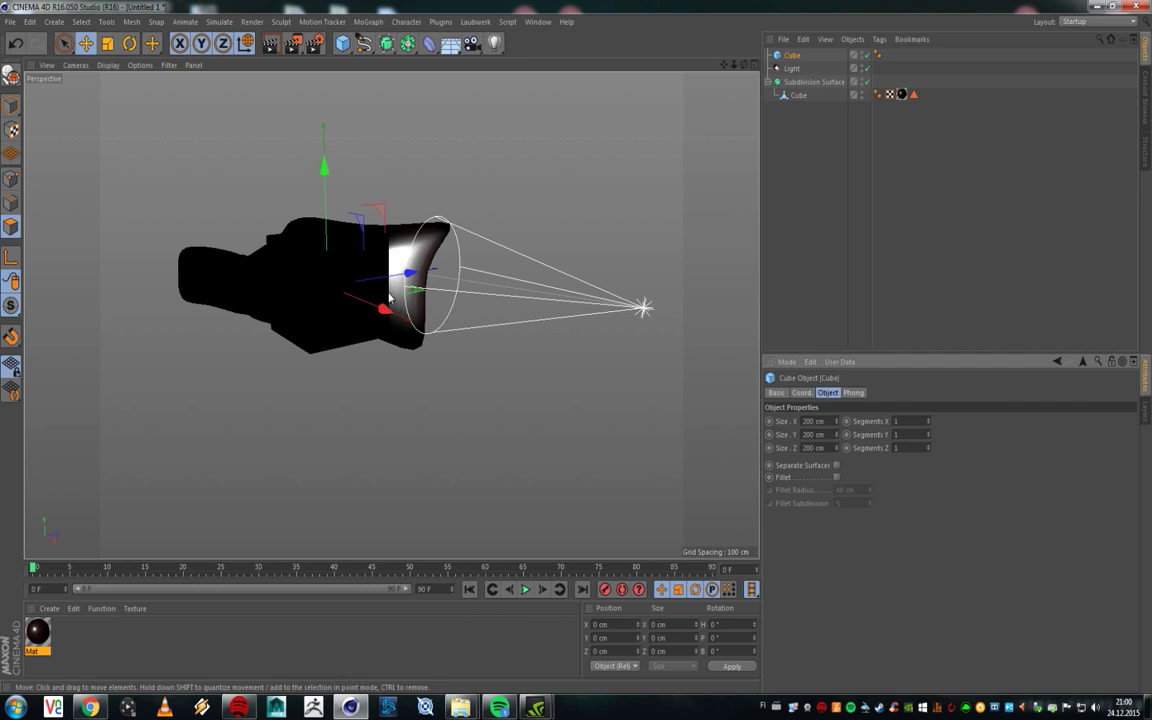
{"action": "key", "text": "t"}
{"action": "left_click_drag", "start_coordinate": [336, 197], "coordinate": [599, 399]}
{"action": "key", "text": "e"}
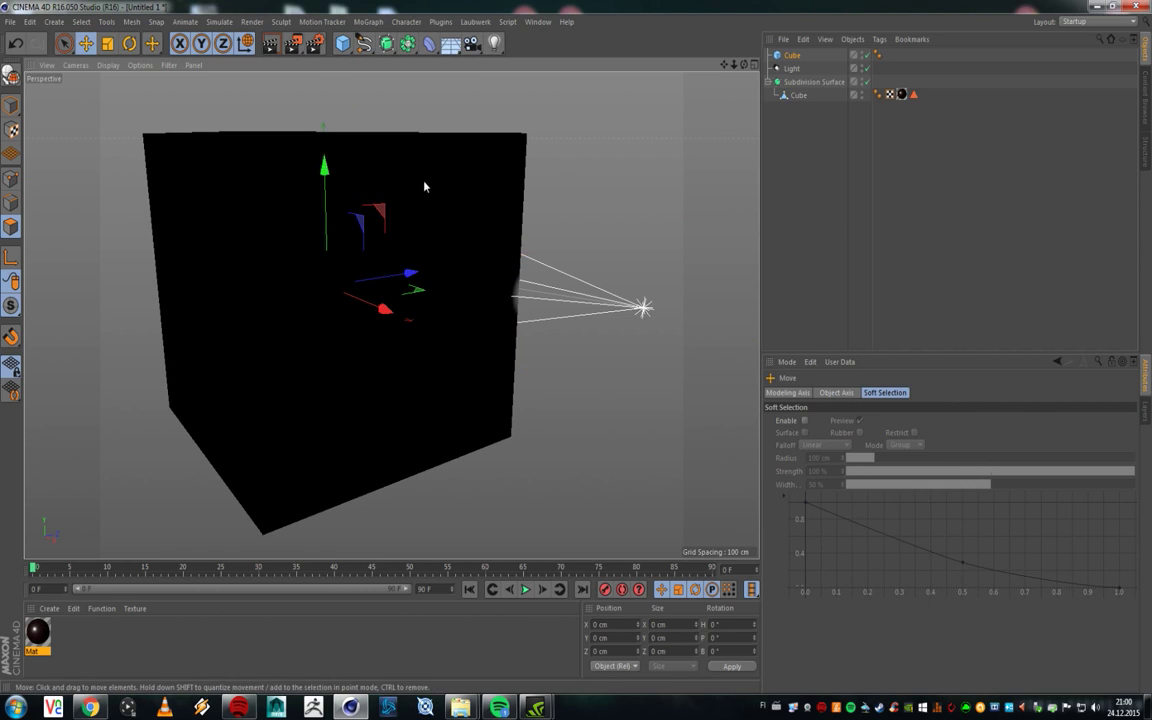
{"action": "left_click_drag", "start_coordinate": [395, 314], "coordinate": [275, 217]}
Step: Stretch the new cube along Z into a long backdrop wall behind the model and render the view
{"action": "key", "text": "t"}
{"action": "key", "text": "ctrl+z"}
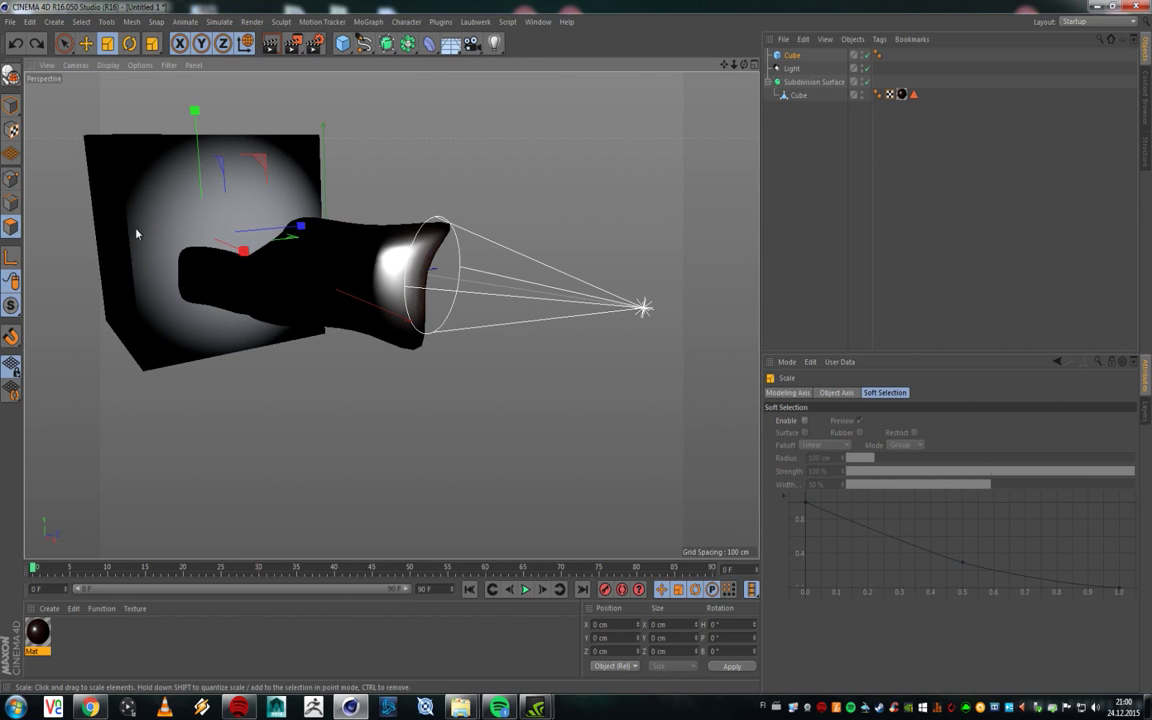
{"action": "left_click", "coordinate": [299, 228]}
{"action": "left_click_drag", "start_coordinate": [299, 228], "coordinate": [578, 204]}
{"action": "left_click", "coordinate": [530, 396]}
{"action": "left_click", "coordinate": [270, 45]}
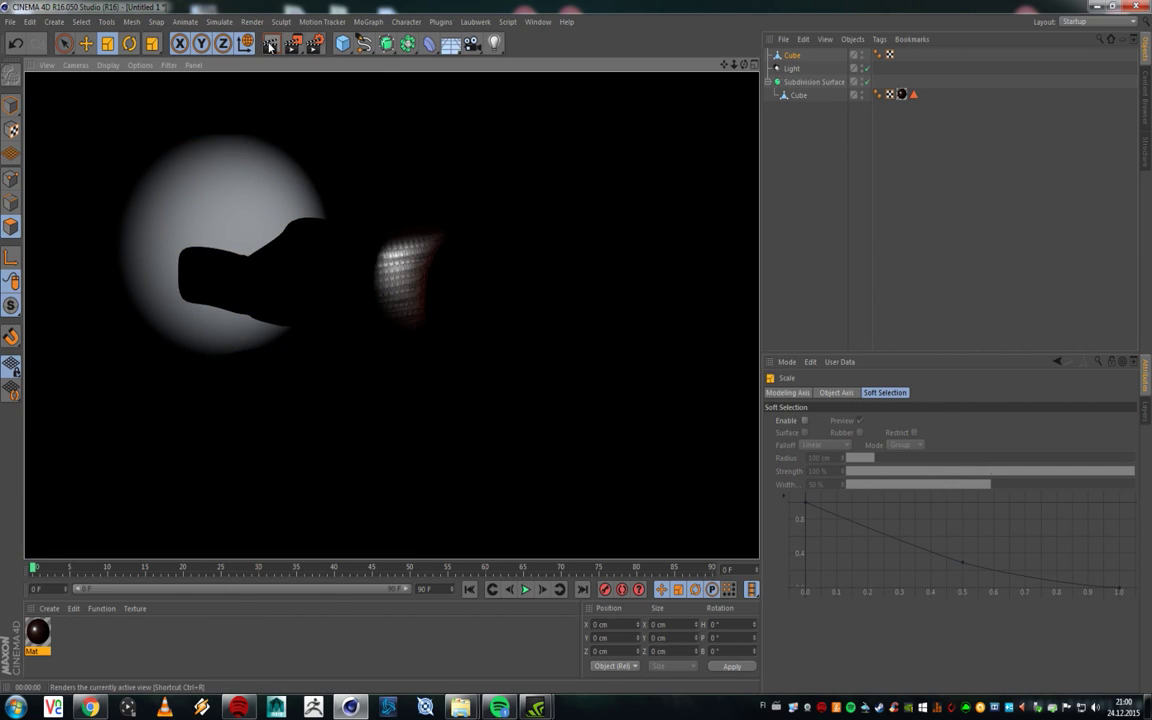
Step: Try adding a Sun light to the scene and check the scene with it
{"action": "left_click", "coordinate": [665, 184]}
{"action": "left_click_drag", "start_coordinate": [404, 212], "coordinate": [440, 72], "text": "alt"}
{"action": "left_click_drag", "start_coordinate": [494, 43], "coordinate": [617, 108]}
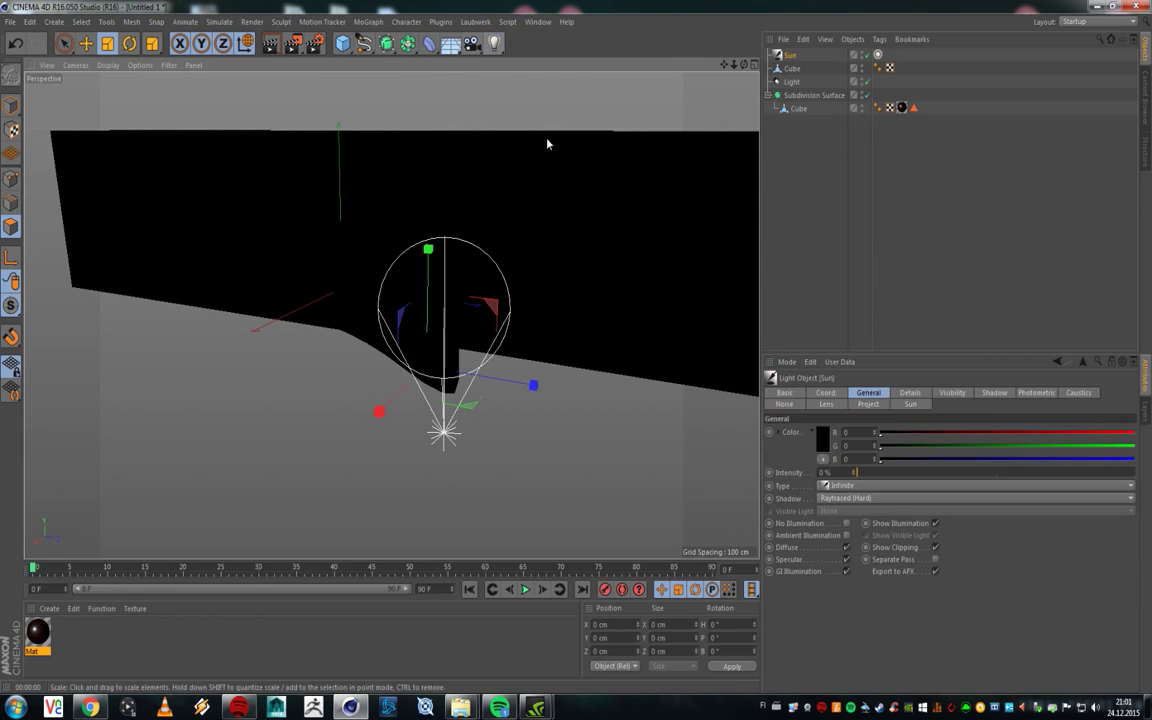
{"action": "left_click", "coordinate": [255, 47]}
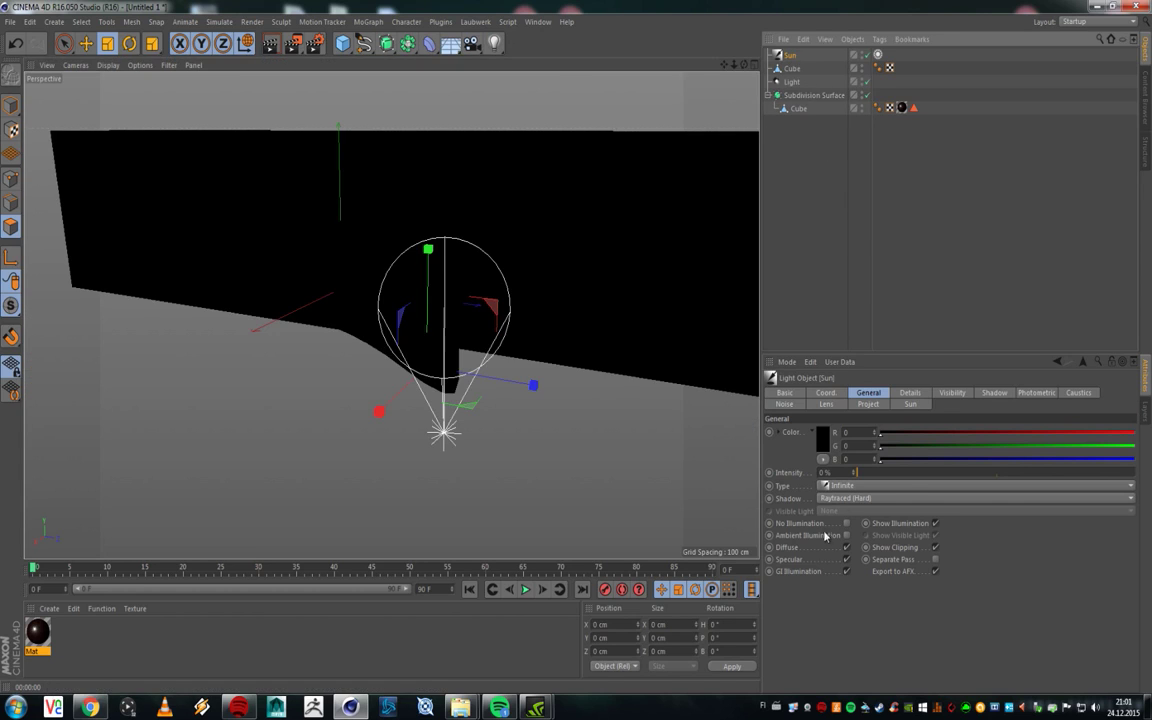
Step: Set the Sun light's time to 12:00:00 and render the view to check the lighting
{"action": "left_click", "coordinate": [910, 403]}
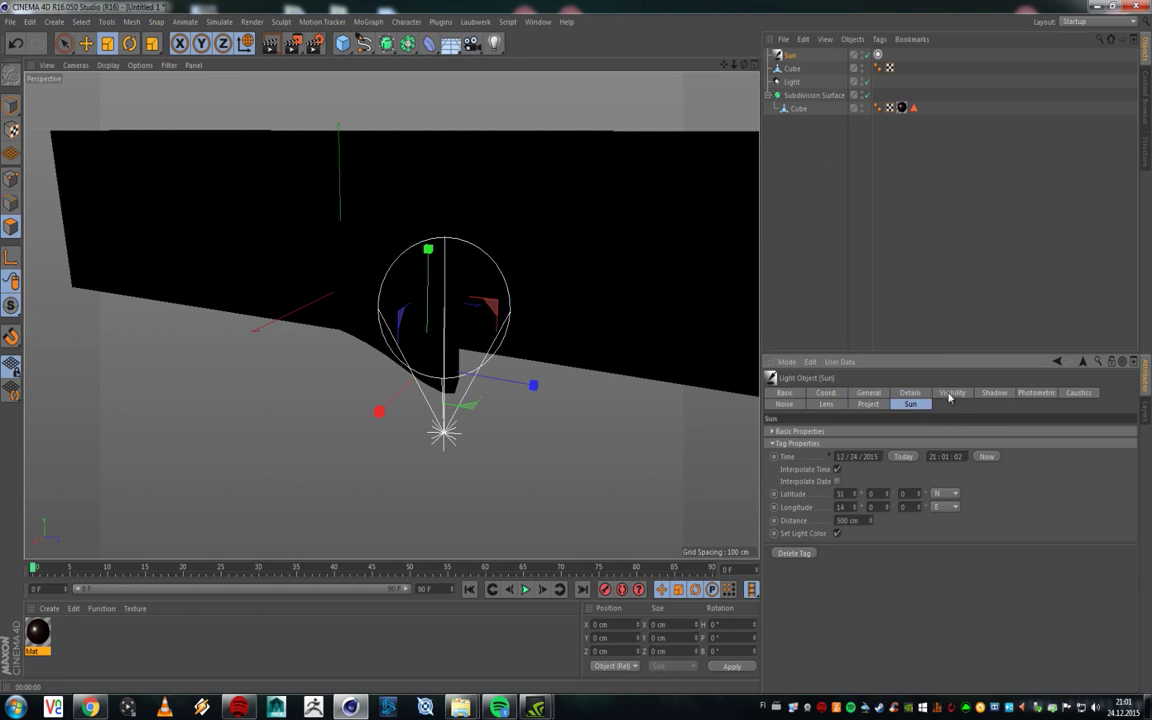
{"action": "left_click", "coordinate": [962, 456]}
{"action": "type", "text": "12"}
{"action": "key", "text": "Return"}
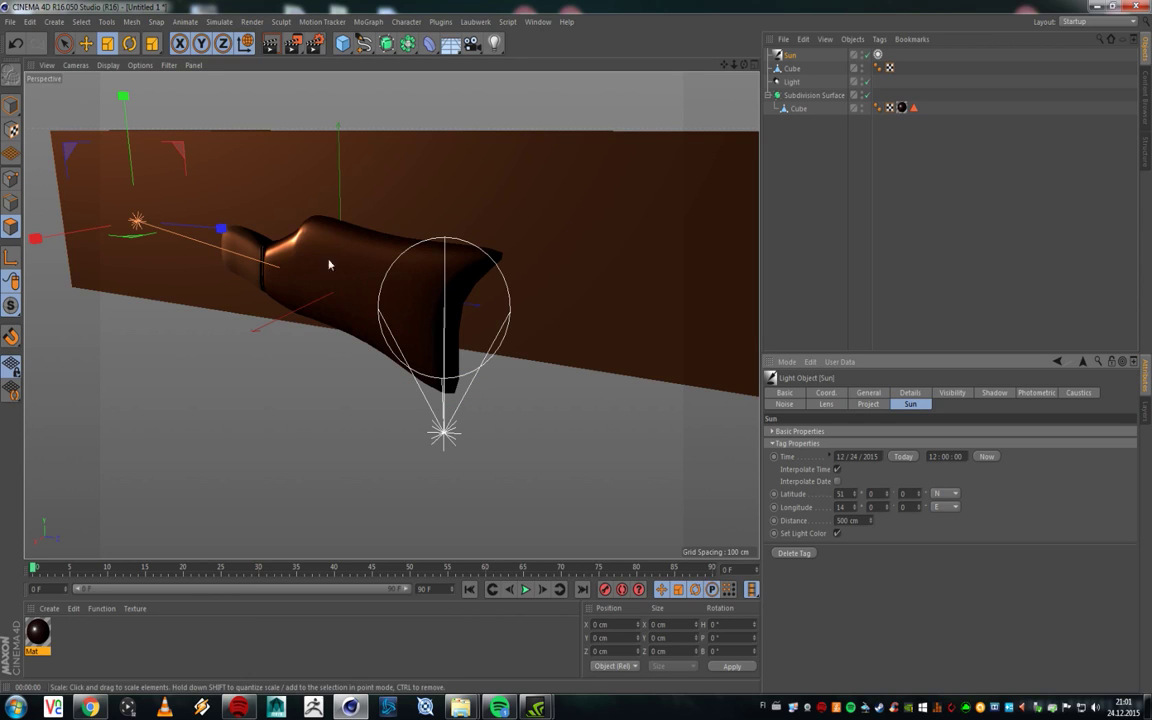
{"action": "left_click", "coordinate": [270, 43]}
{"action": "left_click_drag", "start_coordinate": [323, 263], "coordinate": [377, 297], "text": "alt"}
{"action": "scroll", "coordinate": [378, 298], "scroll_direction": "down", "scroll_amount": 2}
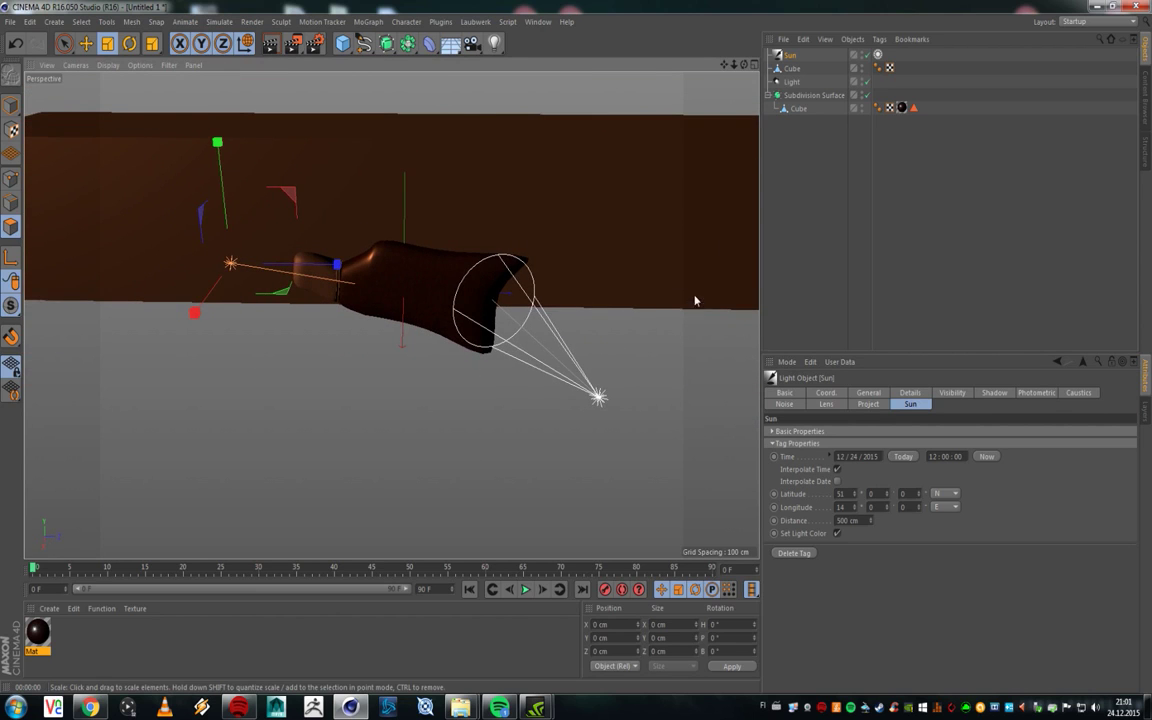
Step: Set the spot light's shadow to Shadow Maps (Soft) and render the view
{"action": "left_click", "coordinate": [792, 81]}
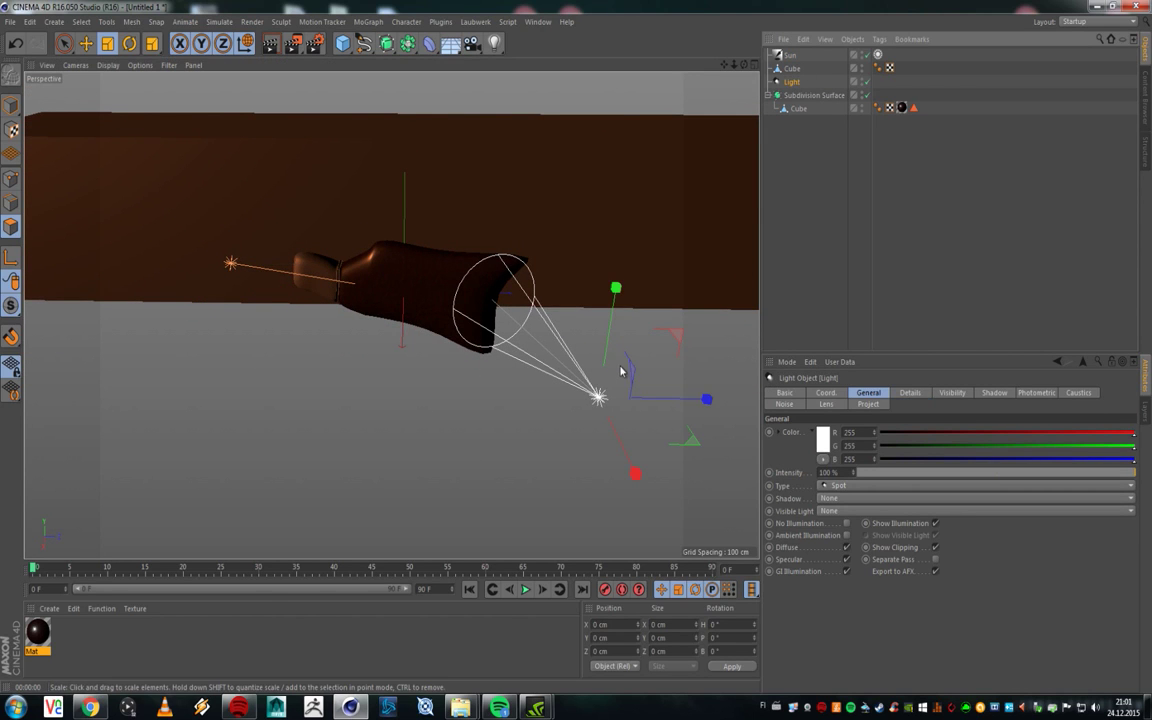
{"action": "left_click", "coordinate": [838, 498]}
{"action": "left_click", "coordinate": [840, 485]}
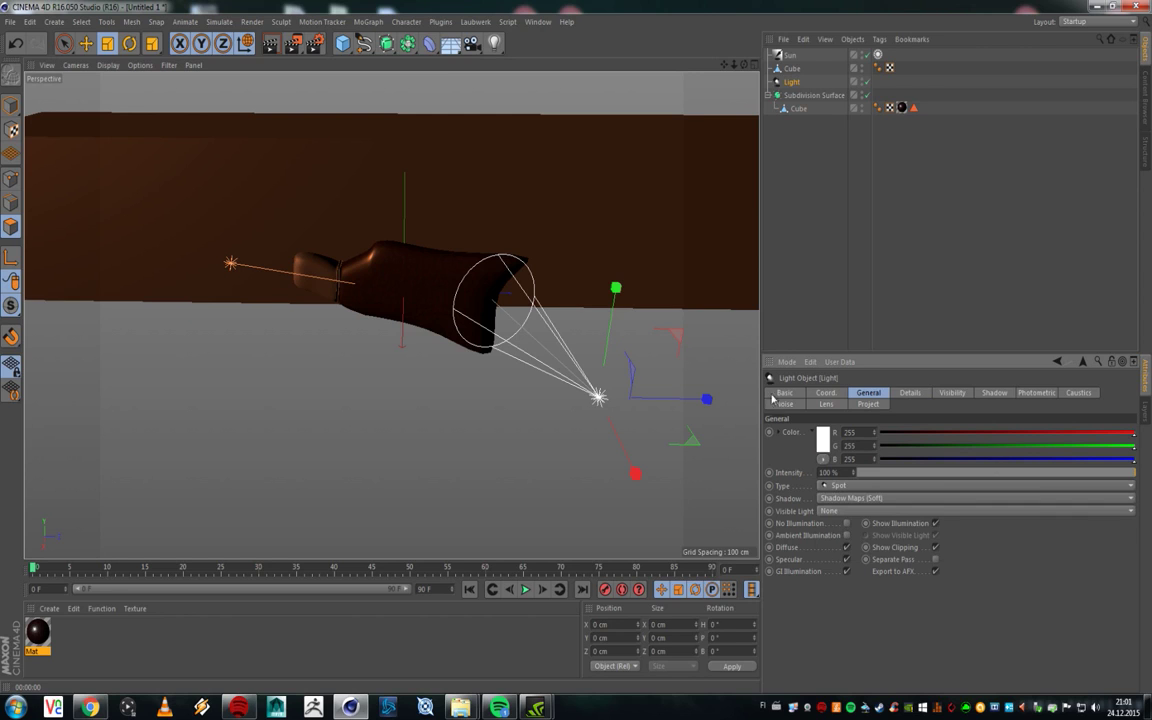
{"action": "left_click", "coordinate": [276, 46]}
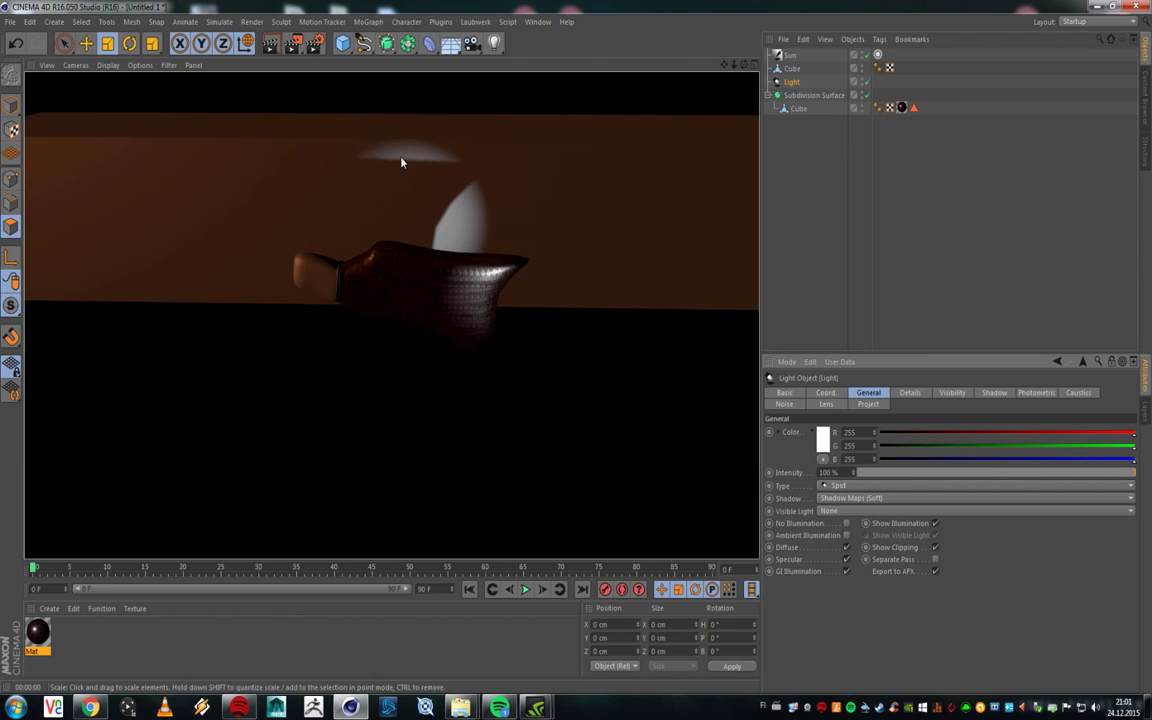
Step: Try Raytraced (Hard) and Area shadows on the spot light, rendering the view to compare them
{"action": "left_click", "coordinate": [869, 498]}
{"action": "left_click", "coordinate": [870, 500]}
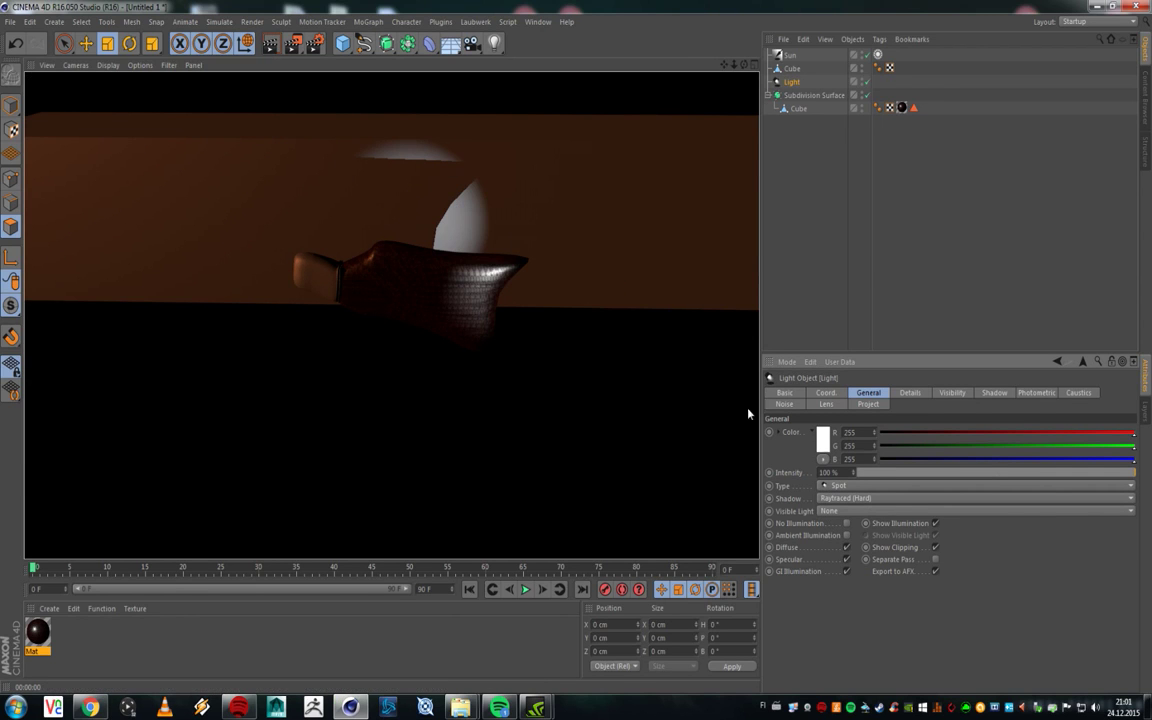
{"action": "left_click", "coordinate": [891, 497]}
{"action": "left_click", "coordinate": [870, 510]}
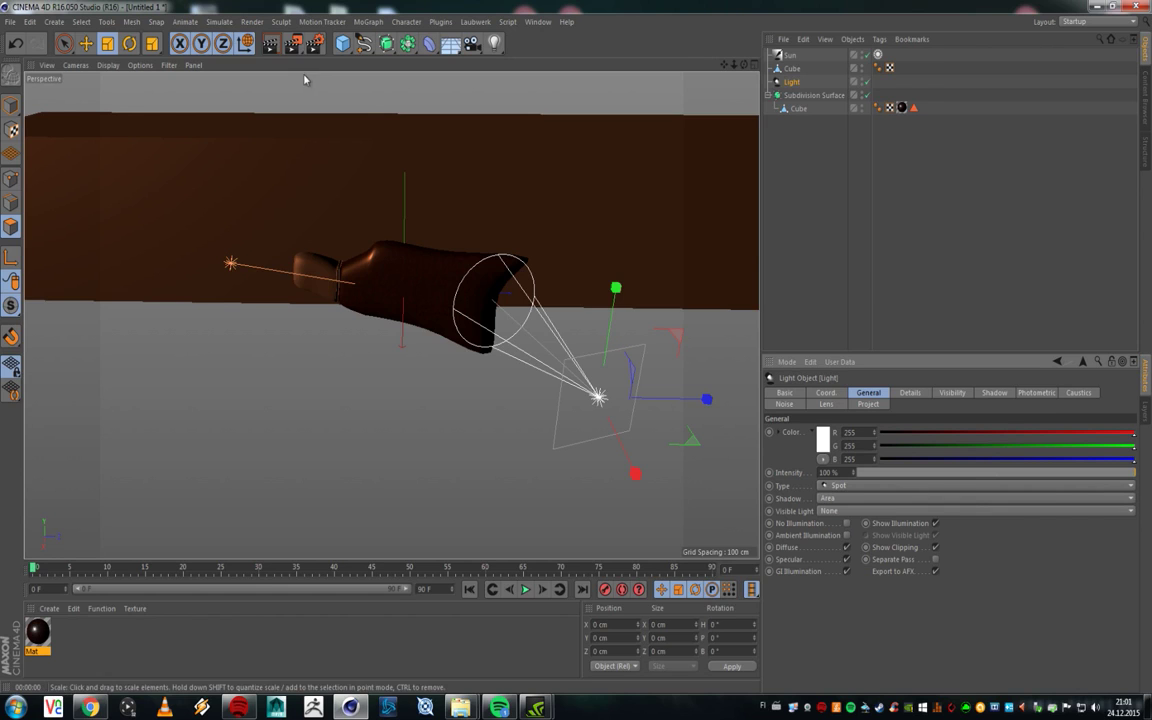
{"action": "left_click", "coordinate": [271, 43]}
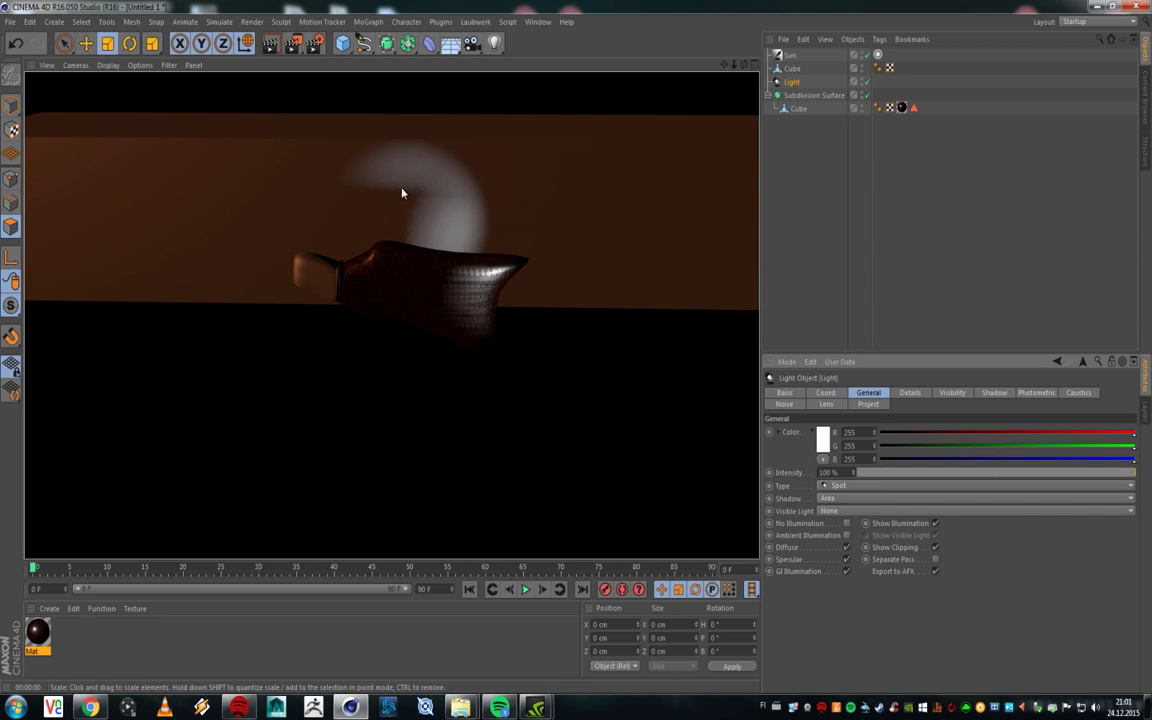
Step: Delete the Sun light and render the view with only the spot light
{"action": "left_click", "coordinate": [790, 54]}
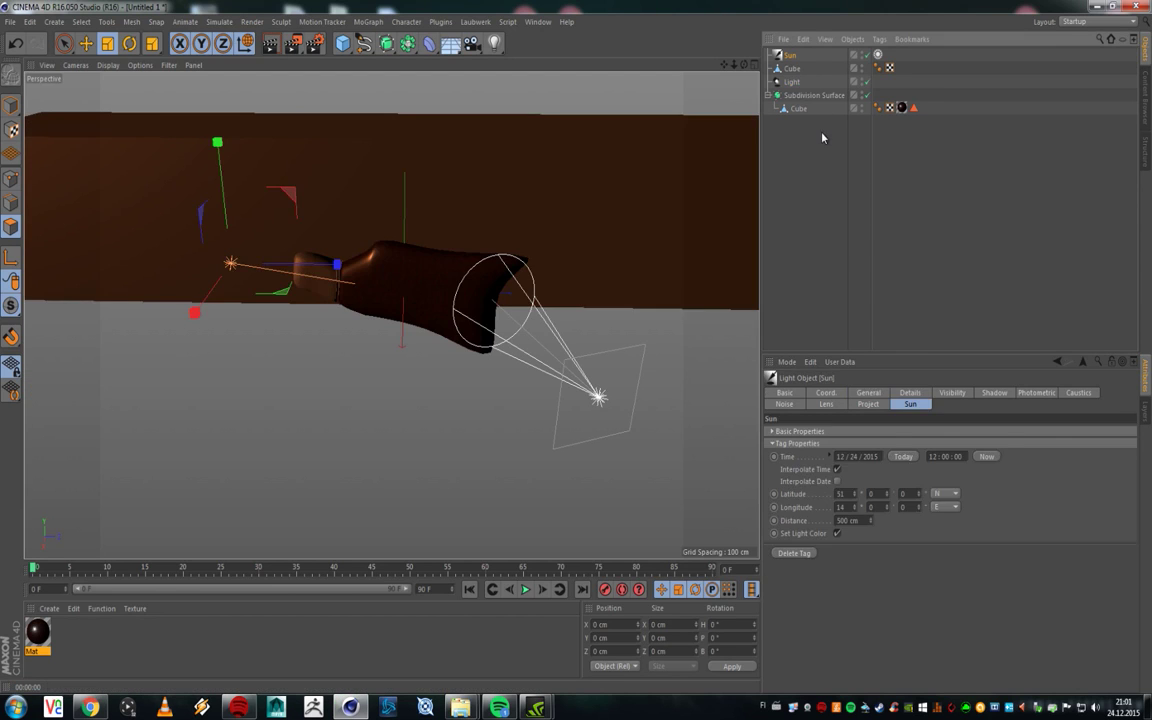
{"action": "key", "text": "Delete"}
{"action": "left_click", "coordinate": [271, 43]}
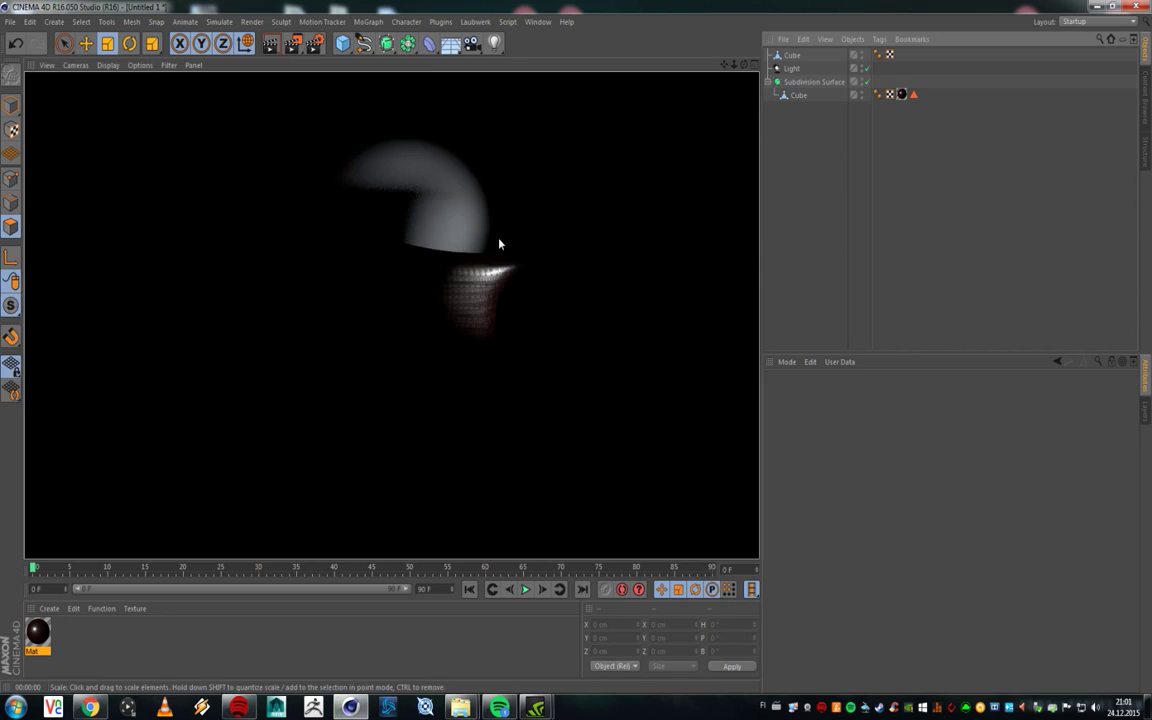
Step: Change the spot light's type to Area and render the view
{"action": "left_click", "coordinate": [791, 68]}
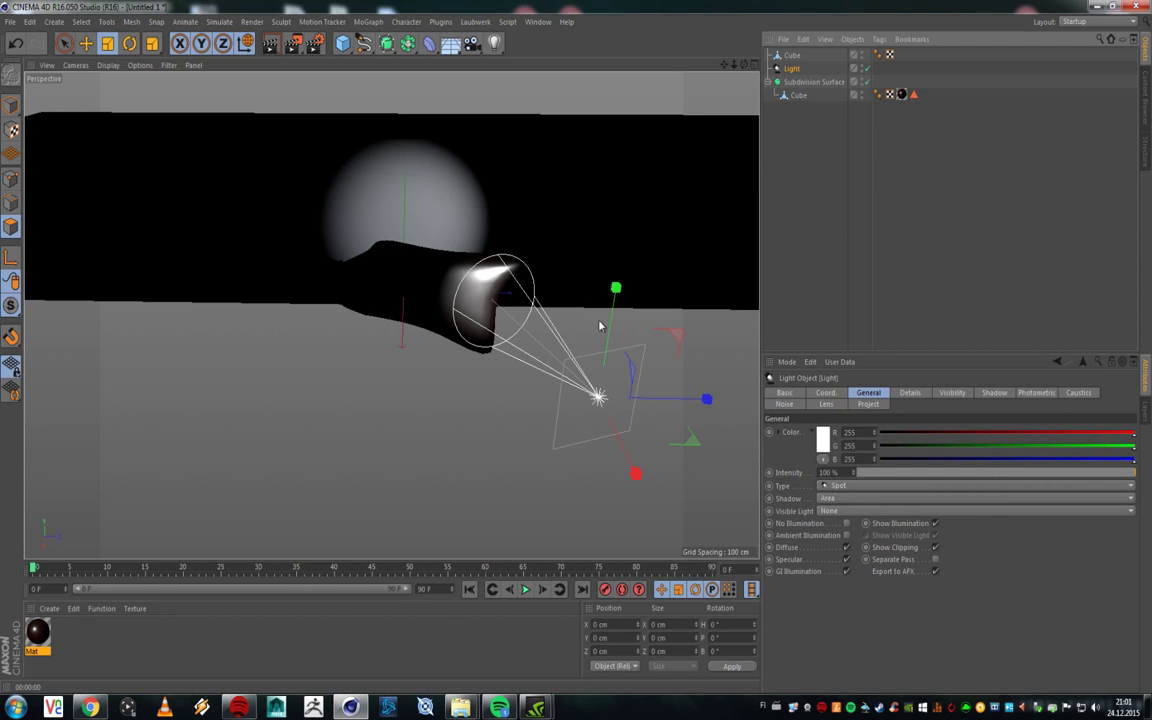
{"action": "left_click", "coordinate": [840, 485]}
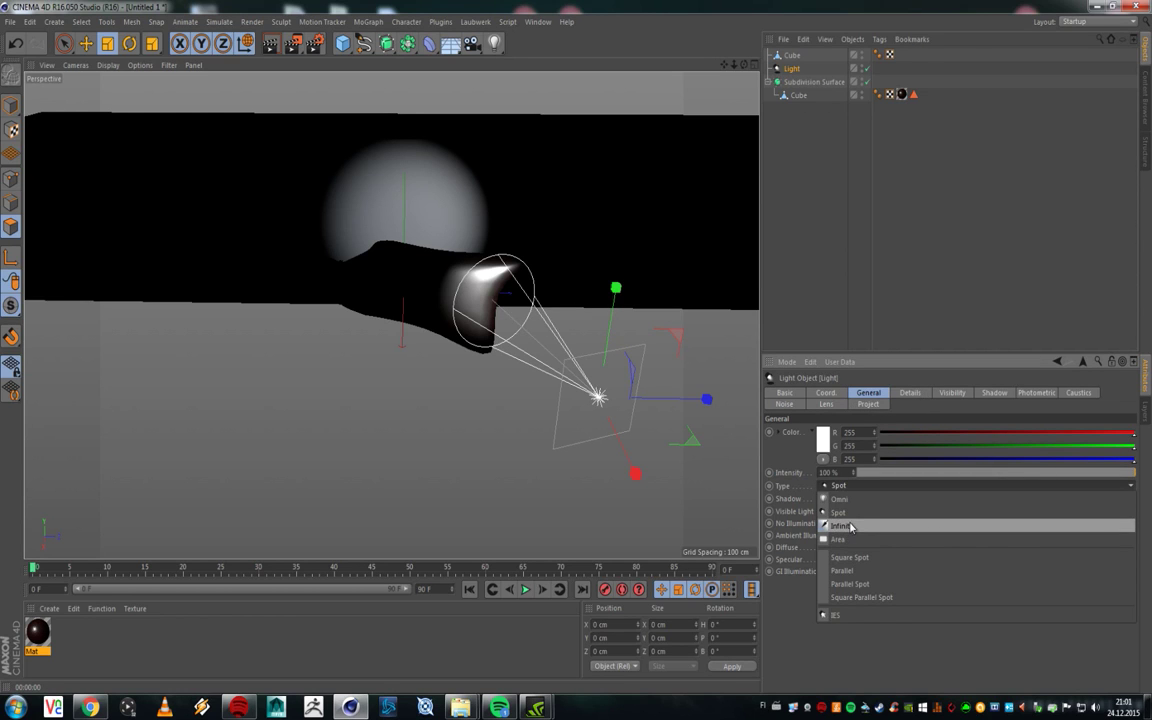
{"action": "left_click", "coordinate": [845, 539]}
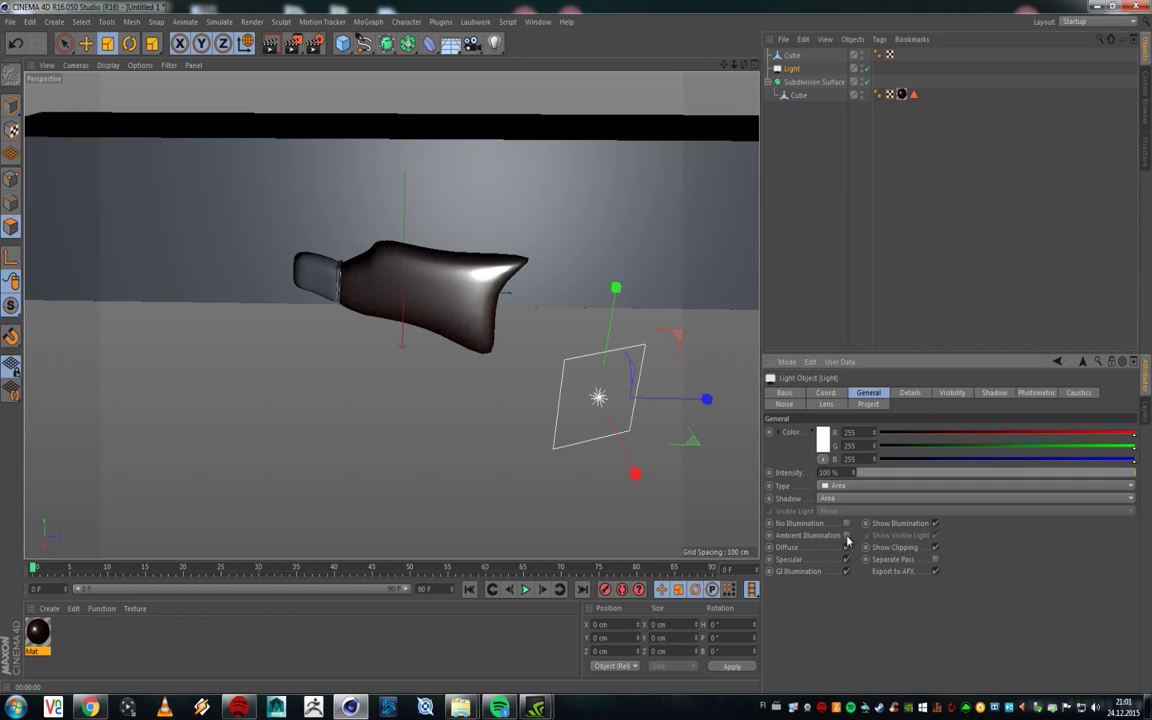
{"action": "left_click", "coordinate": [270, 43]}
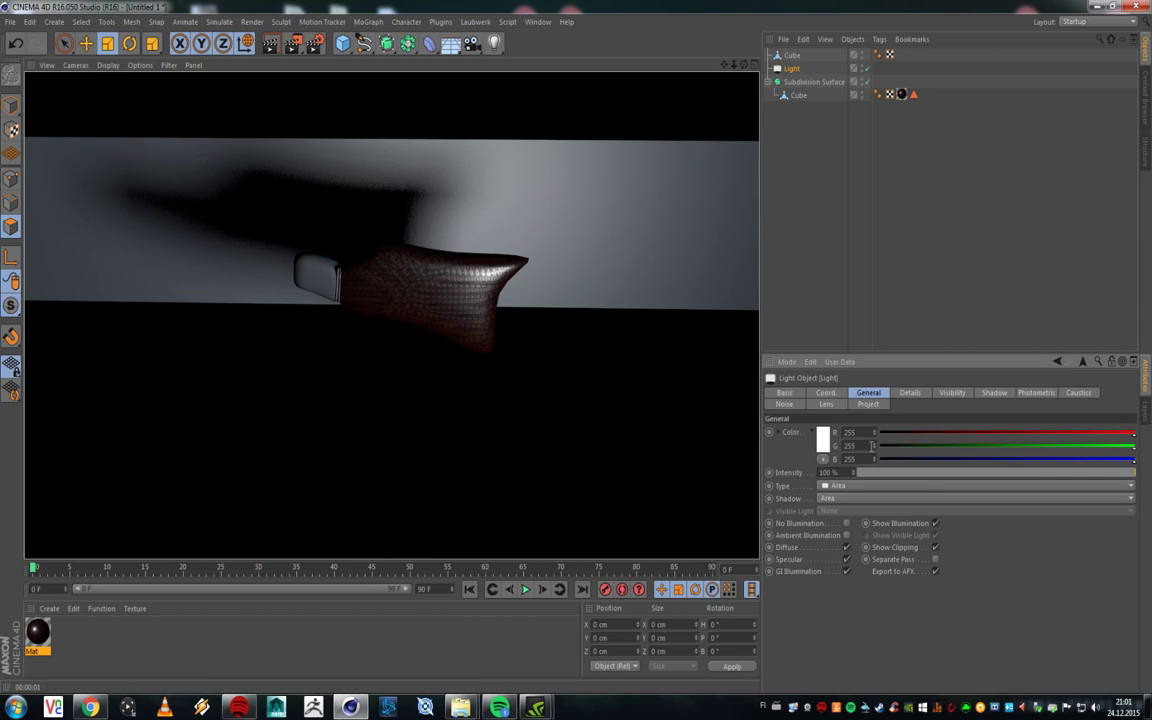
Step: Set the area light's shadow to Shadow Maps (Soft) and render the view
{"action": "left_click", "coordinate": [846, 500]}
{"action": "left_click", "coordinate": [850, 473]}
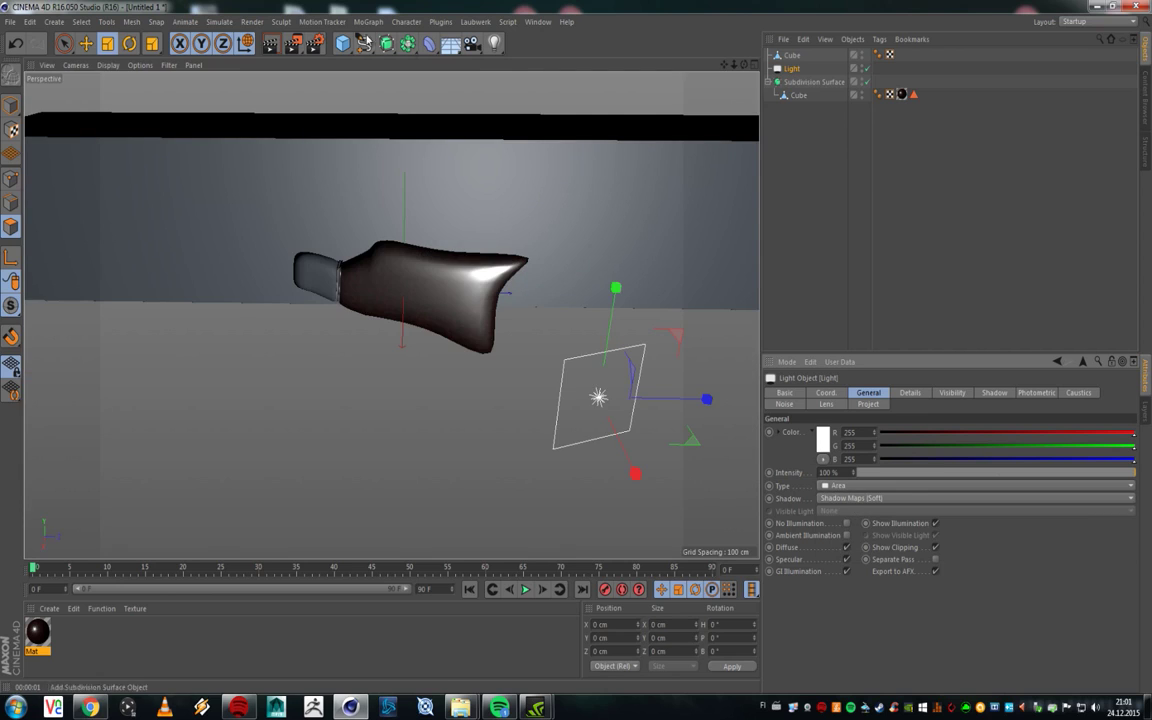
{"action": "left_click", "coordinate": [270, 43]}
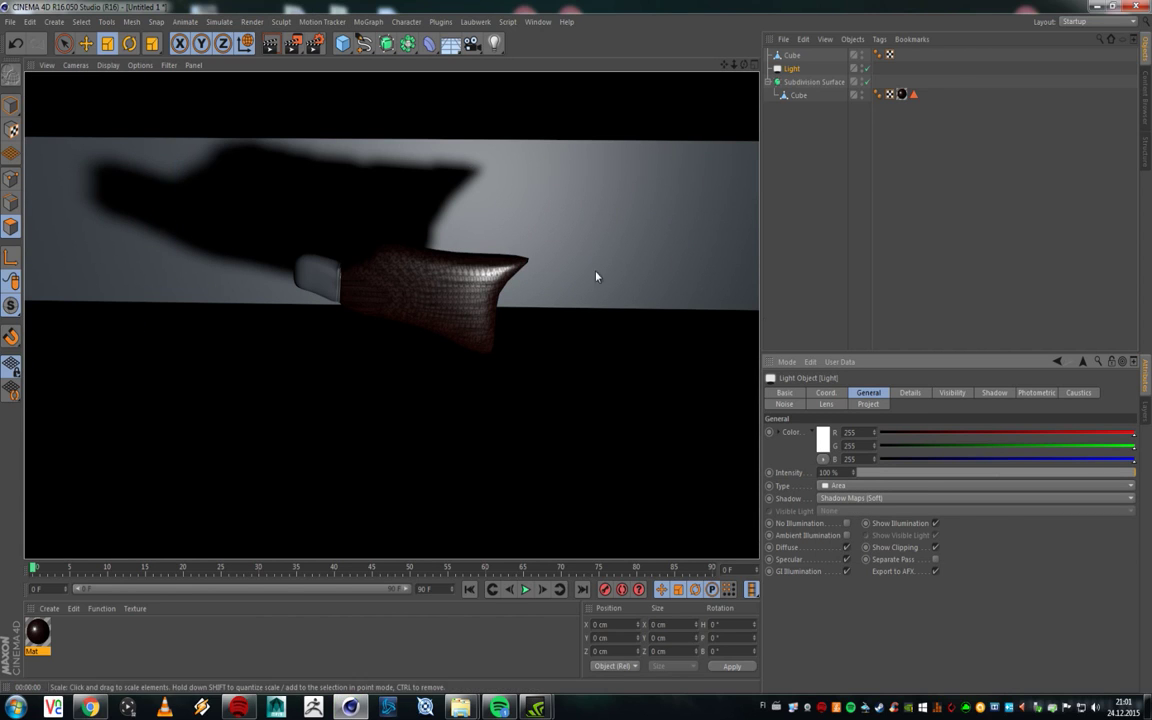
Step: Set the area light's colour to a pale blue (RGB 222, 225, 244) and render the view
{"action": "left_click", "coordinate": [822, 439]}
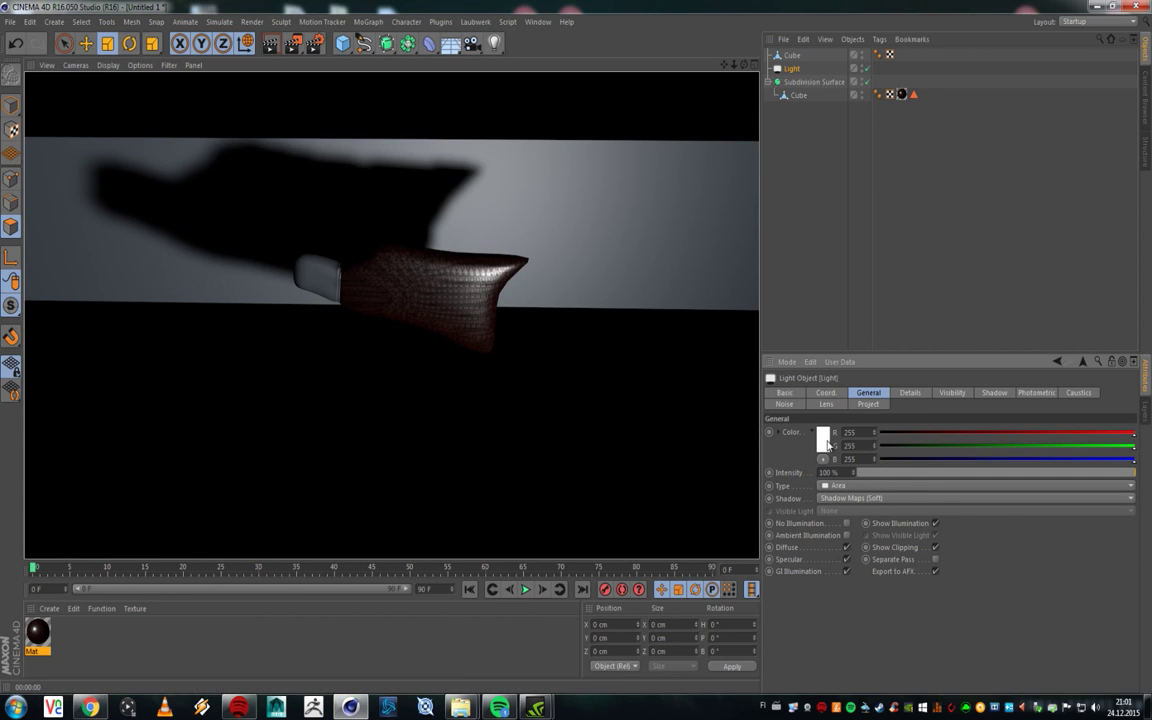
{"action": "left_click", "coordinate": [764, 406]}
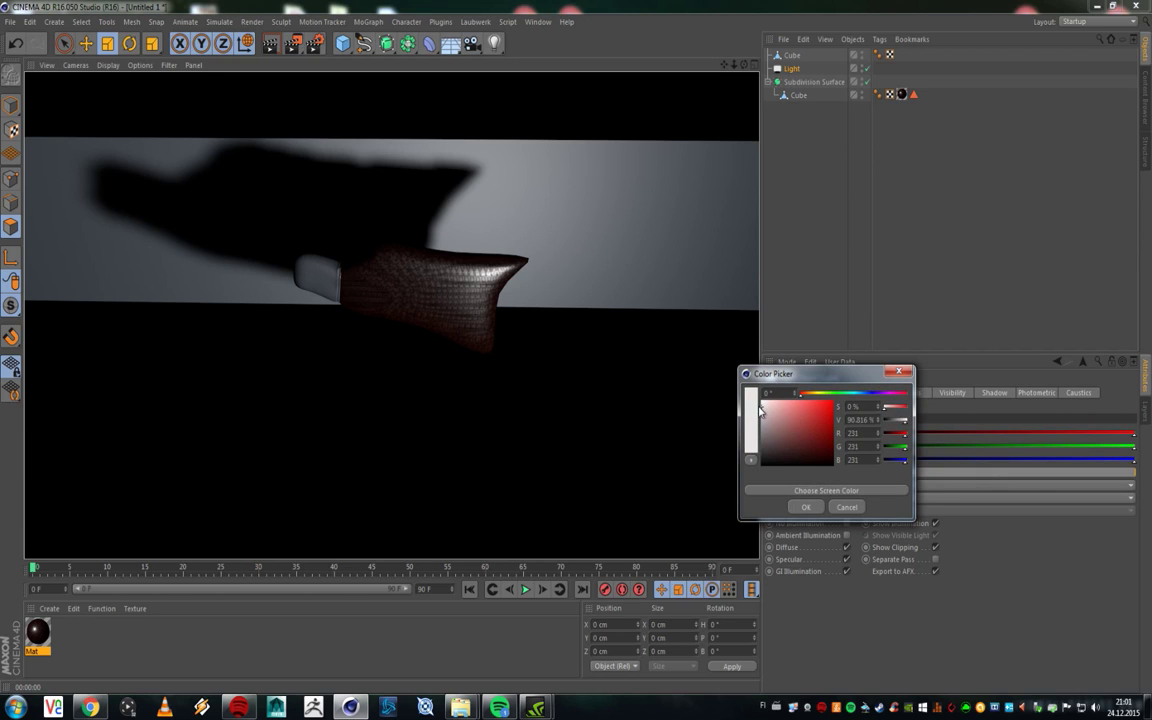
{"action": "left_click_drag", "start_coordinate": [822, 392], "coordinate": [850, 392]}
{"action": "left_click", "coordinate": [766, 405]}
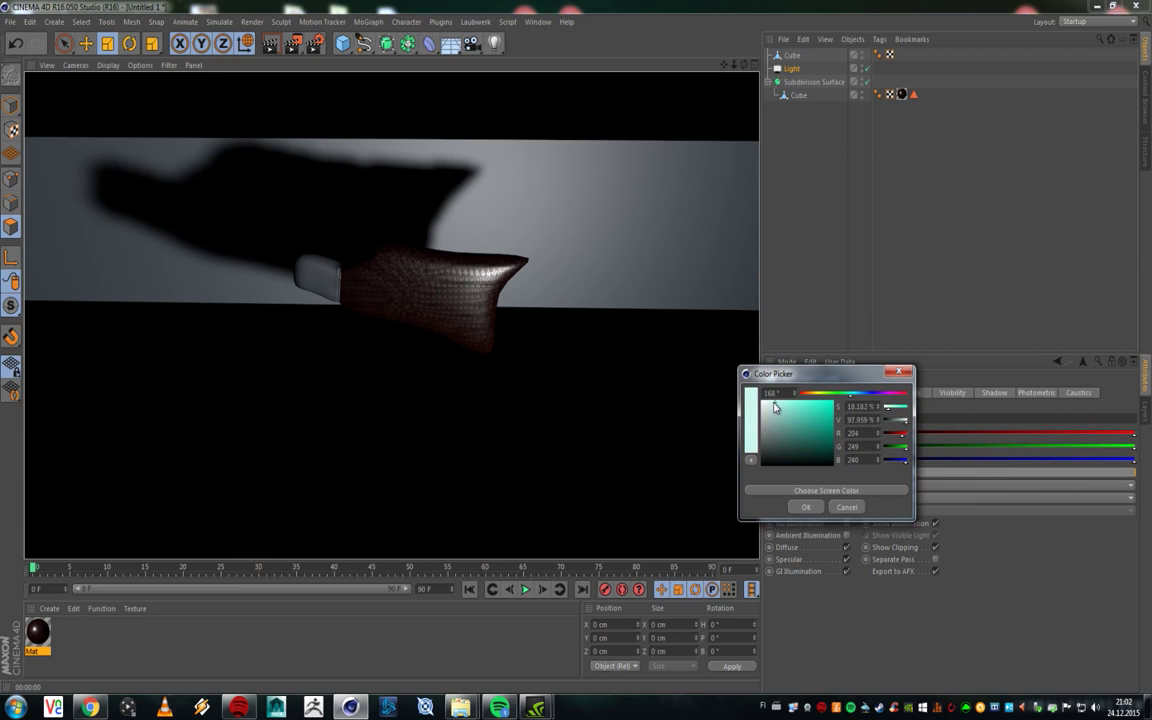
{"action": "left_click", "coordinate": [869, 392]}
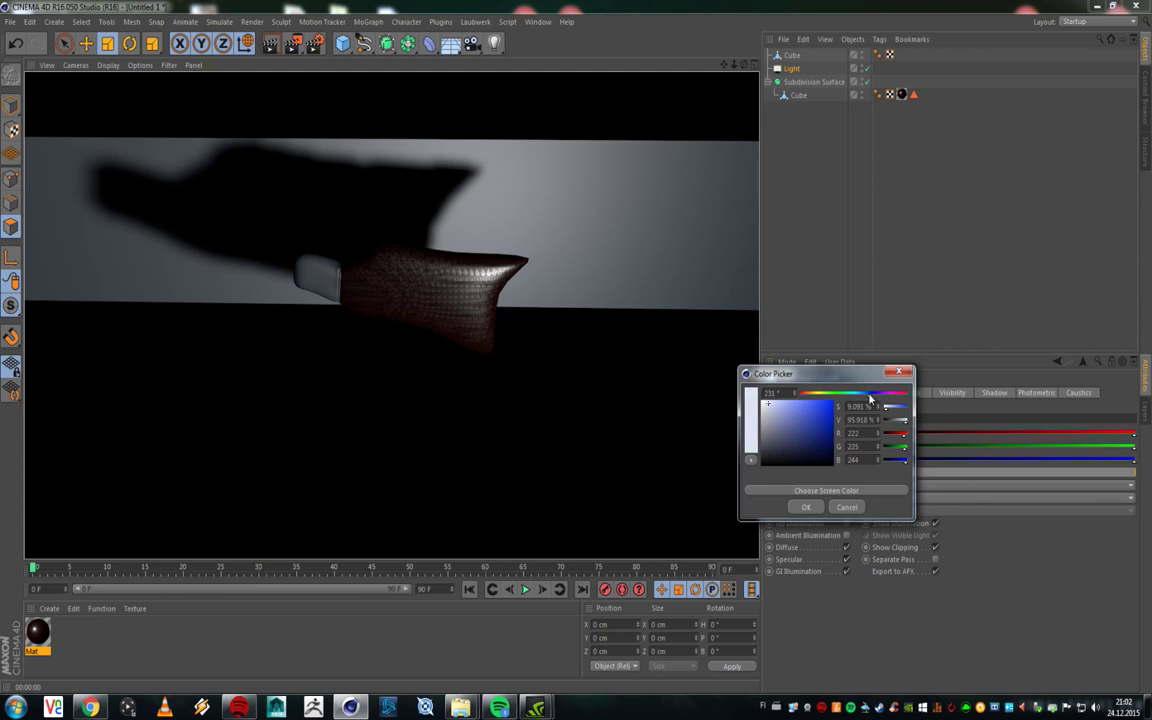
{"action": "left_click", "coordinate": [806, 508]}
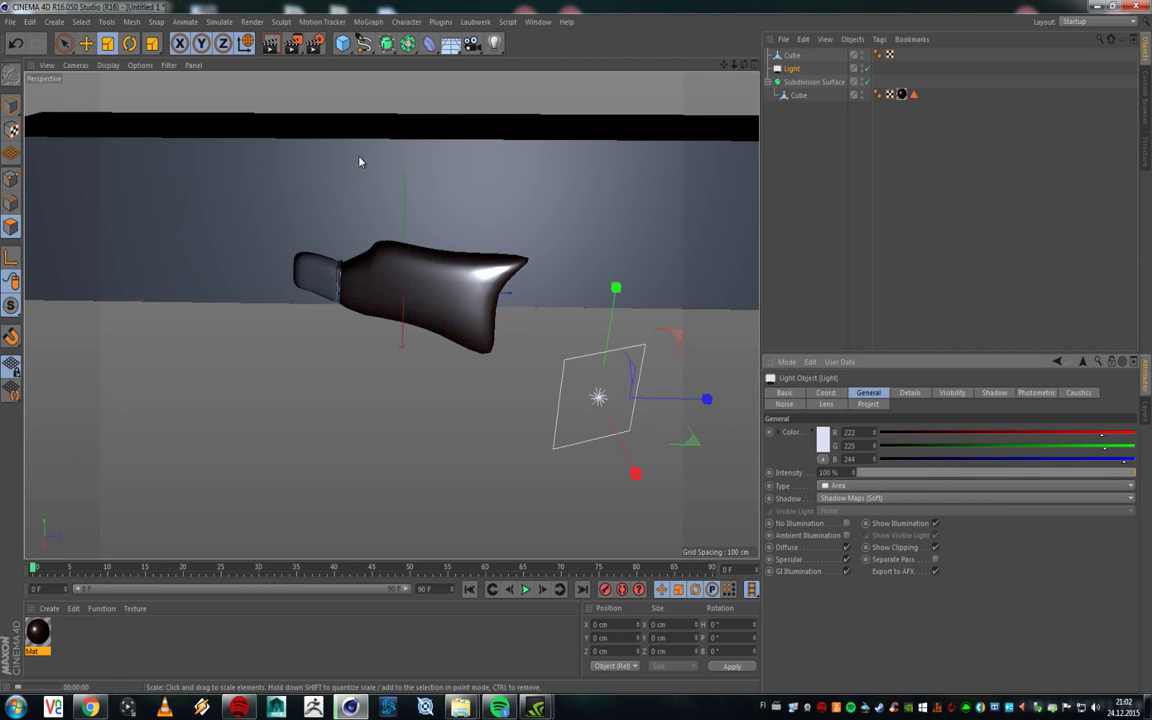
{"action": "key", "text": "ctrl+r"}
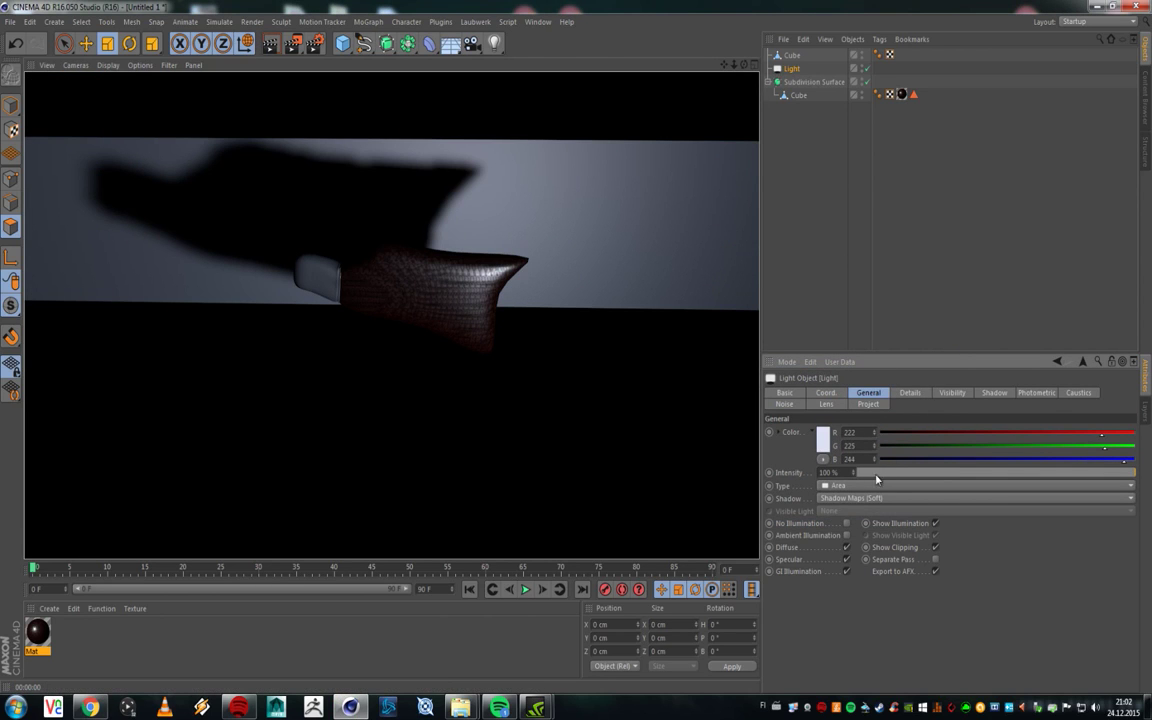
{"action": "left_click", "coordinate": [910, 392]}
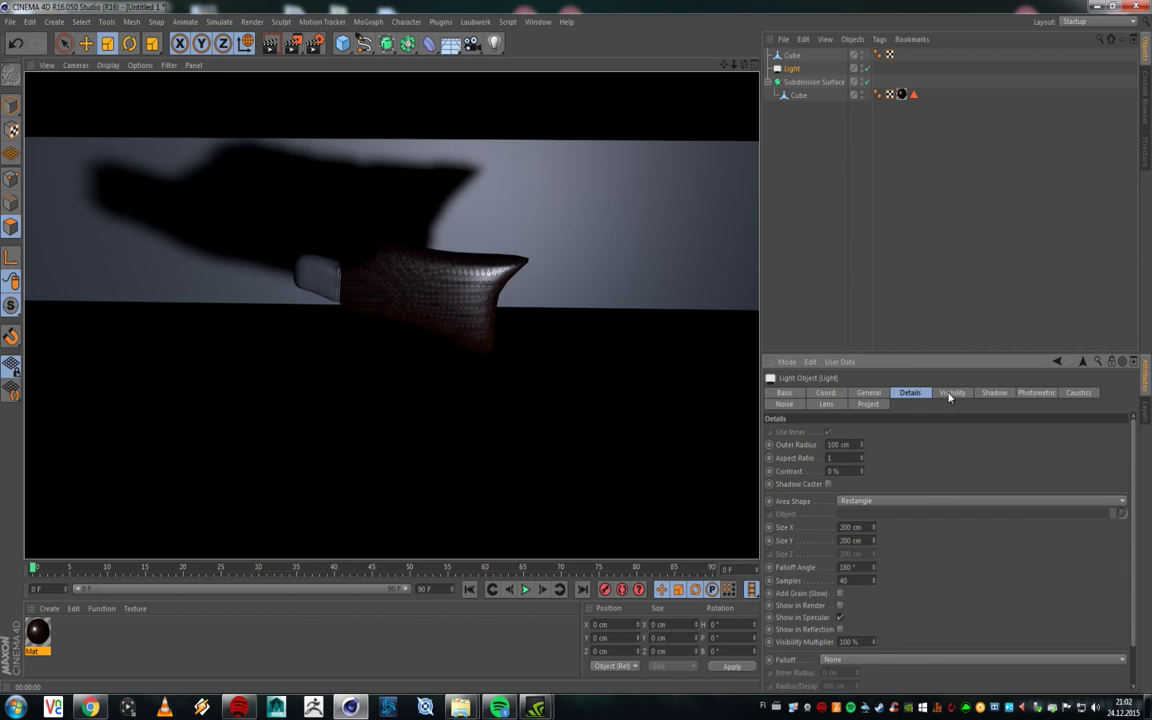
{"action": "left_click", "coordinate": [951, 393]}
{"action": "left_click", "coordinate": [994, 392]}
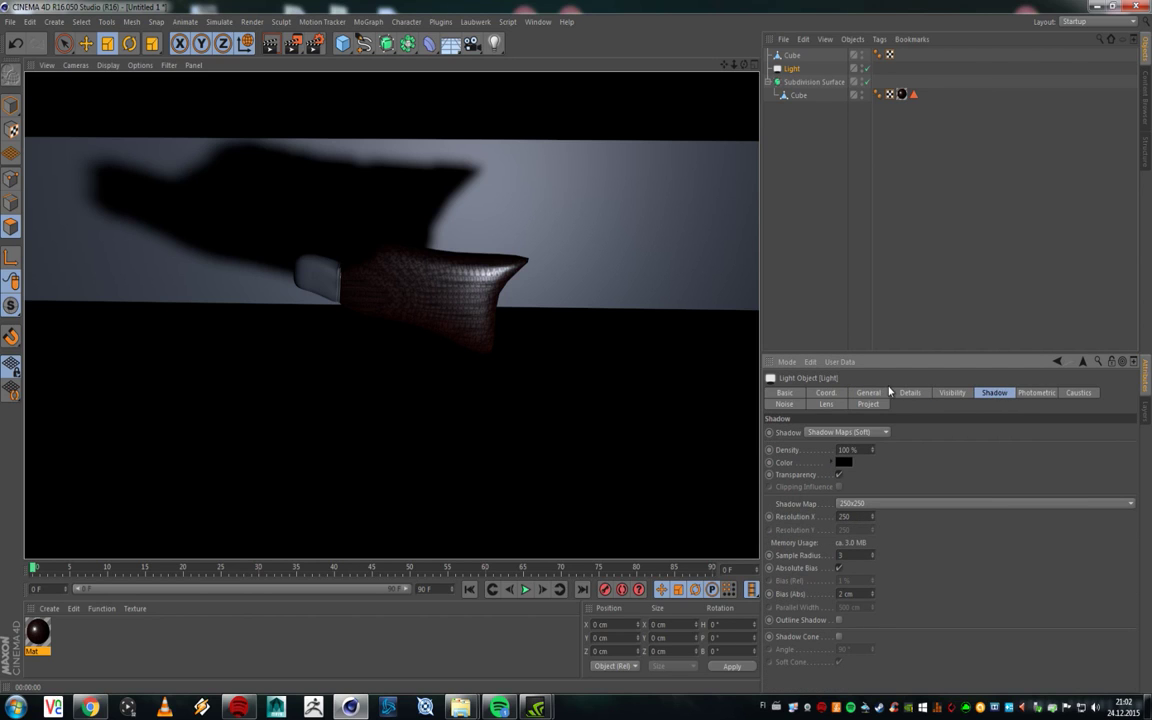
{"action": "left_click", "coordinate": [826, 392]}
Step: Raise the area light so the stock's shadow falls lower on the backdrop wall, and render the view
{"action": "key", "text": "e"}
{"action": "left_click_drag", "start_coordinate": [619, 273], "coordinate": [619, 211]}
{"action": "key", "text": "r"}
{"action": "mouse_move", "coordinate": [647, 282]}
{"action": "left_mouse_down"}
{"action": "mouse_move", "coordinate": [629, 251]}
{"action": "mouse_move", "coordinate": [643, 273]}
{"action": "left_mouse_up"}
{"action": "key", "text": "ctrl+z"}
{"action": "left_click", "coordinate": [271, 43]}
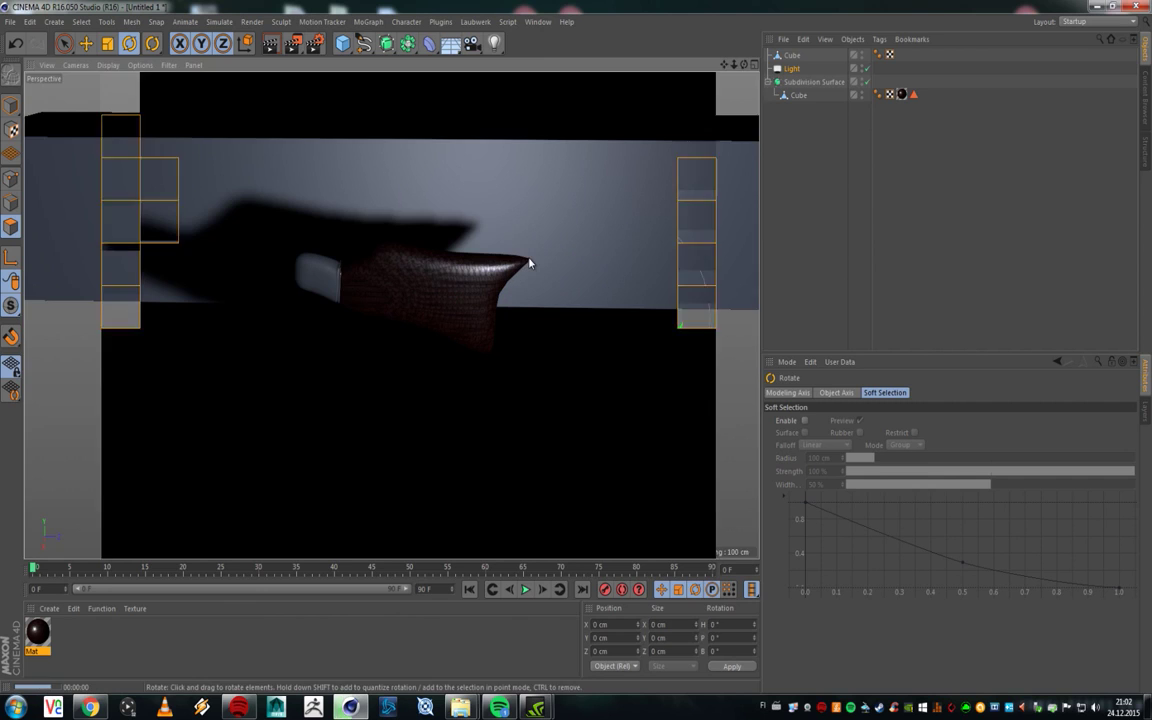
Step: Render the stock from a more angled viewpoint and again from a closer one to examine its surface and shadow
{"action": "left_click_drag", "start_coordinate": [477, 235], "coordinate": [457, 230], "text": "alt"}
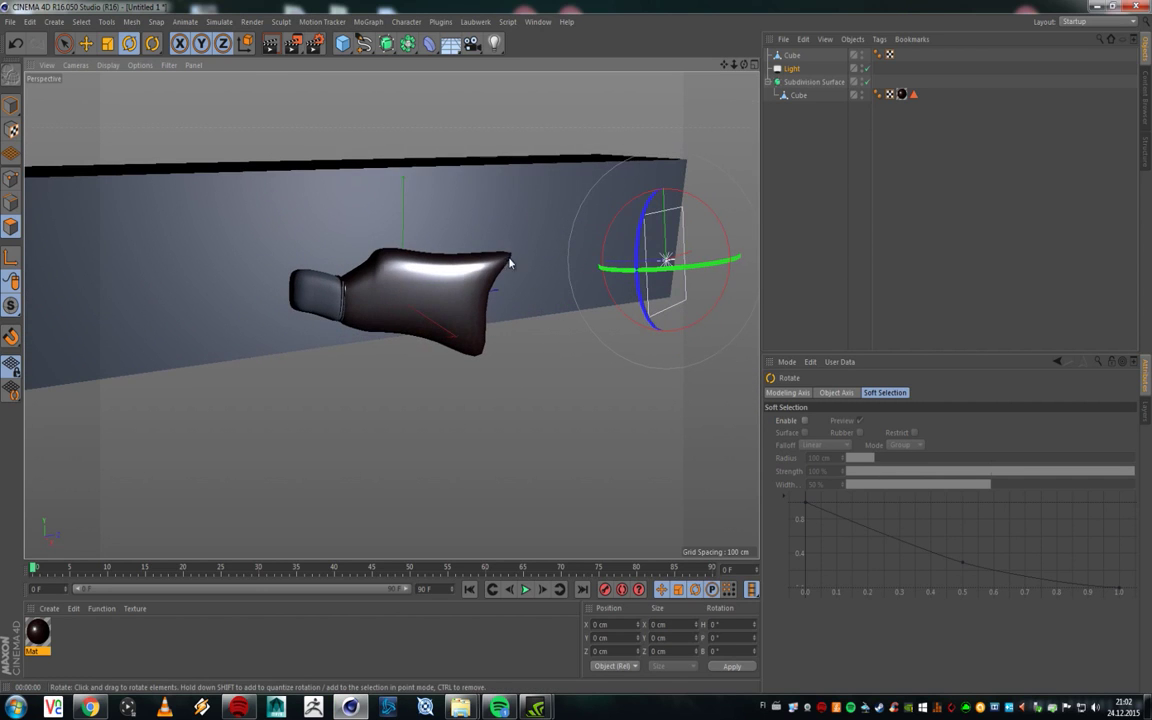
{"action": "key", "text": "ctrl+r"}
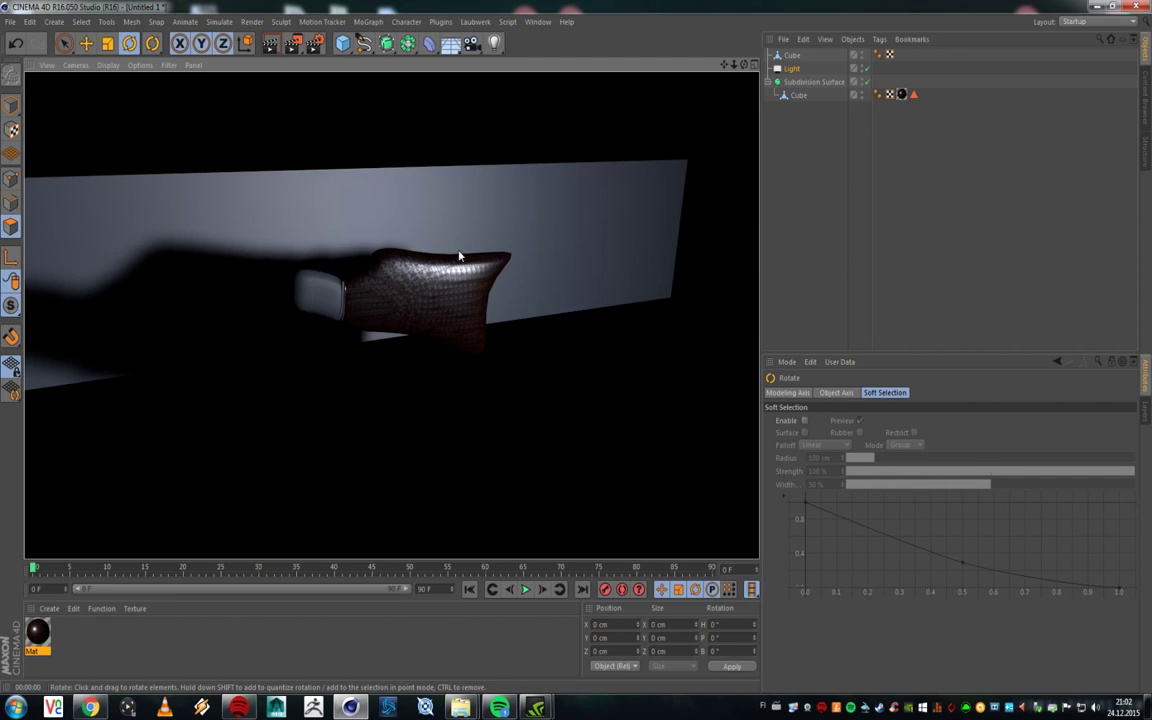
{"action": "right_click_drag", "start_coordinate": [455, 297], "coordinate": [437, 216], "text": "alt"}
{"action": "left_click", "coordinate": [272, 45]}
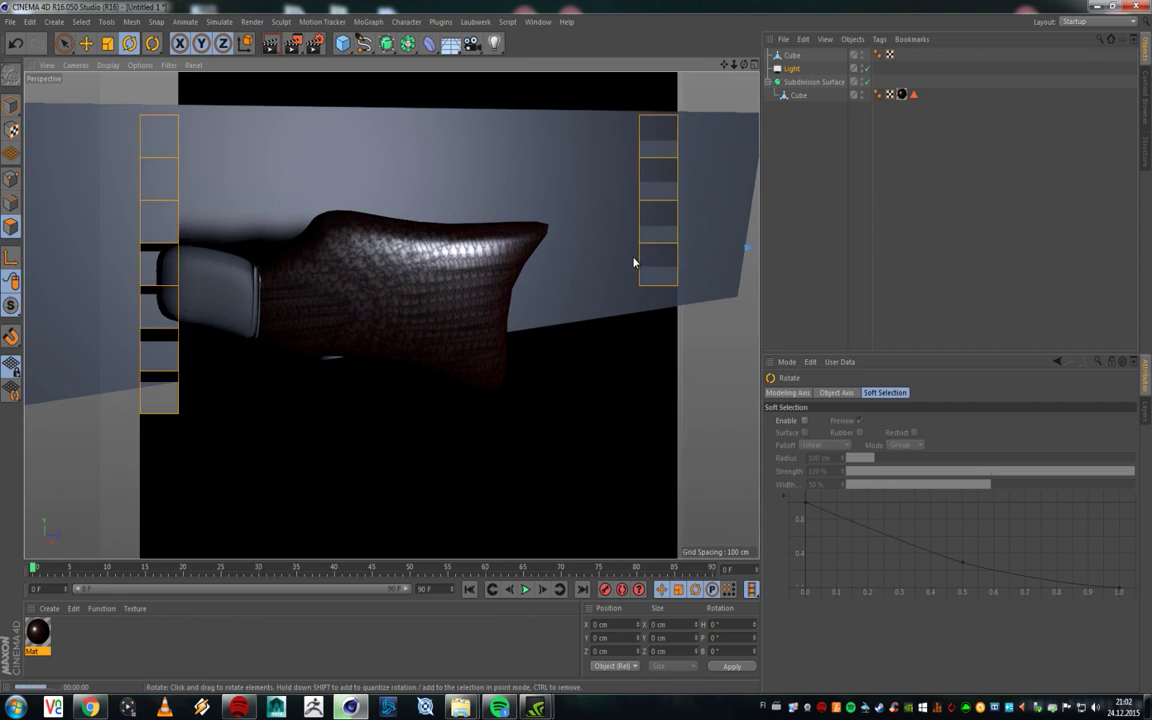
{"action": "left_click", "coordinate": [645, 207]}
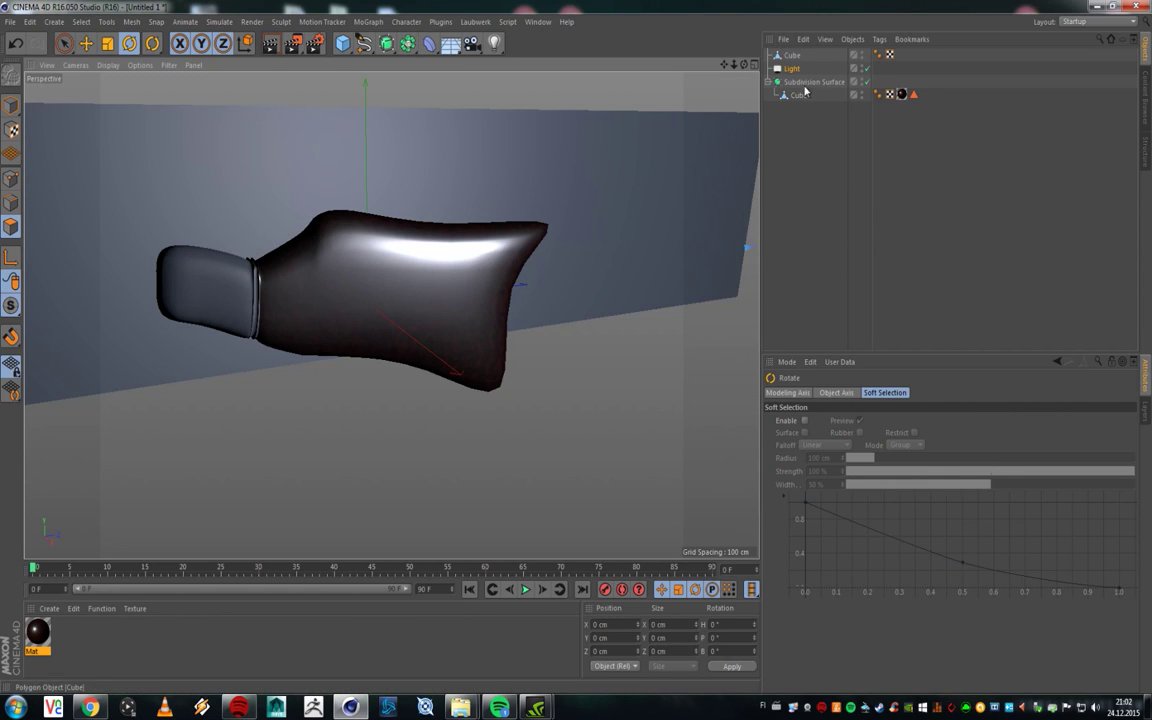
Step: Delete the cube that serves as the backdrop wall behind the stock
{"action": "left_click", "coordinate": [818, 136]}
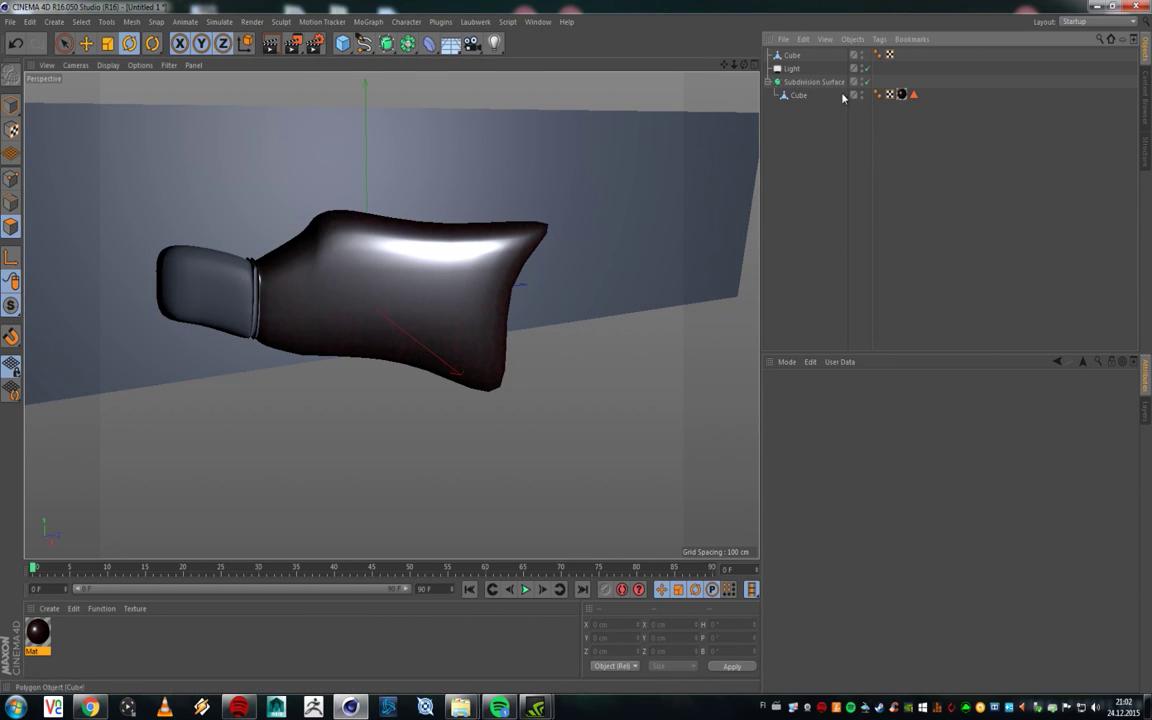
{"action": "left_click", "coordinate": [792, 55]}
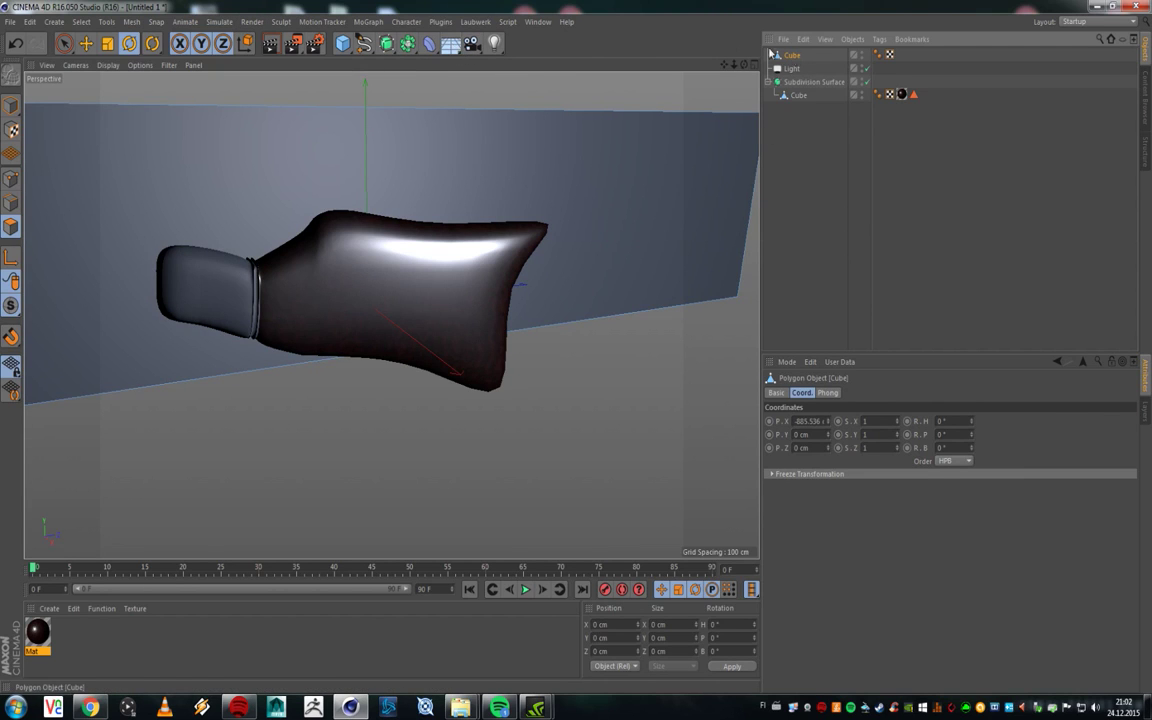
{"action": "key", "text": "Delete"}
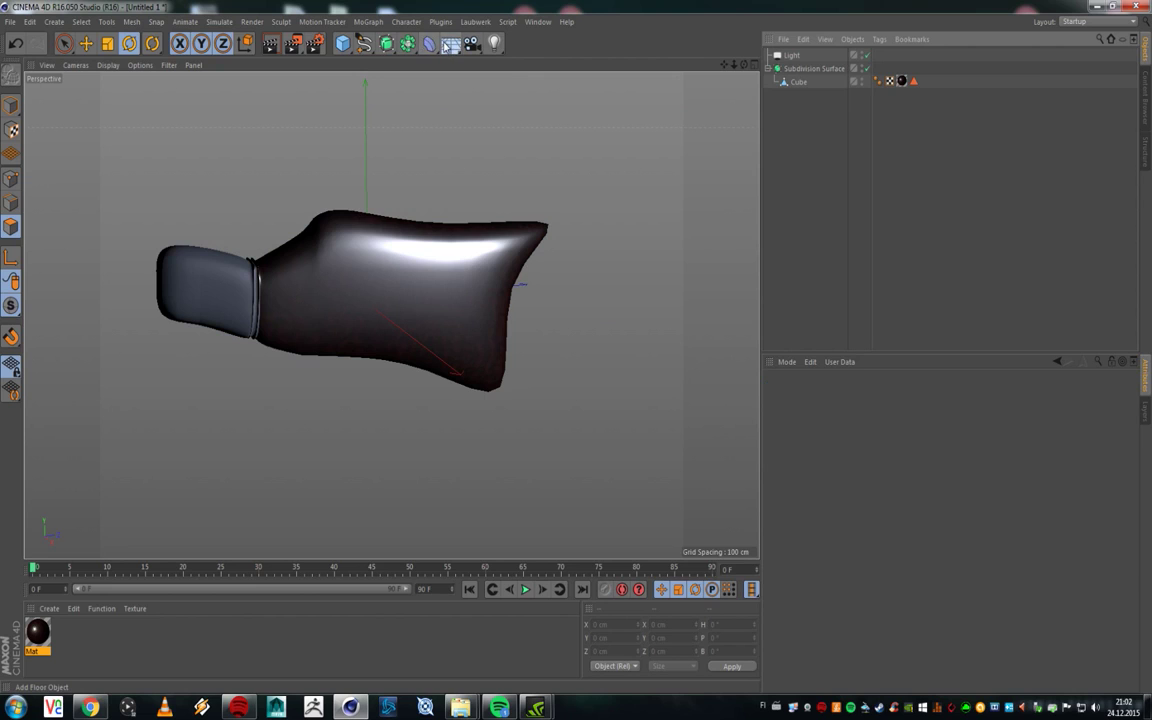
Step: Add a Background object to the scene and render the view
{"action": "left_click", "coordinate": [446, 47]}
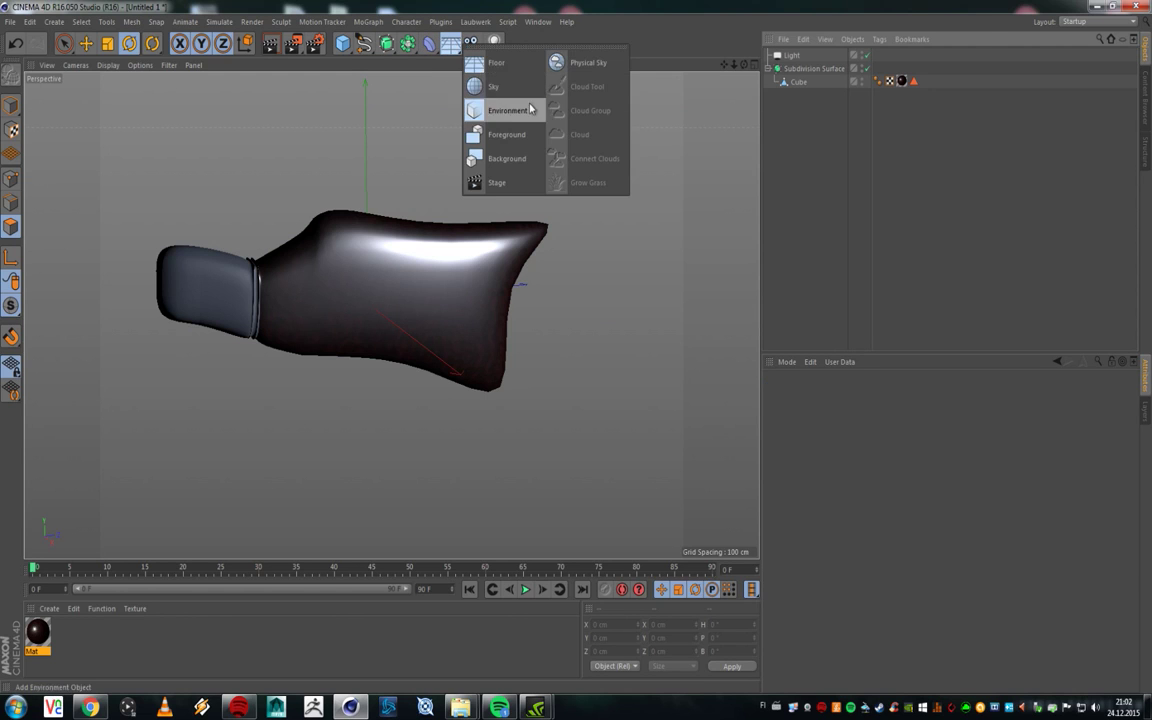
{"action": "left_click", "coordinate": [509, 159]}
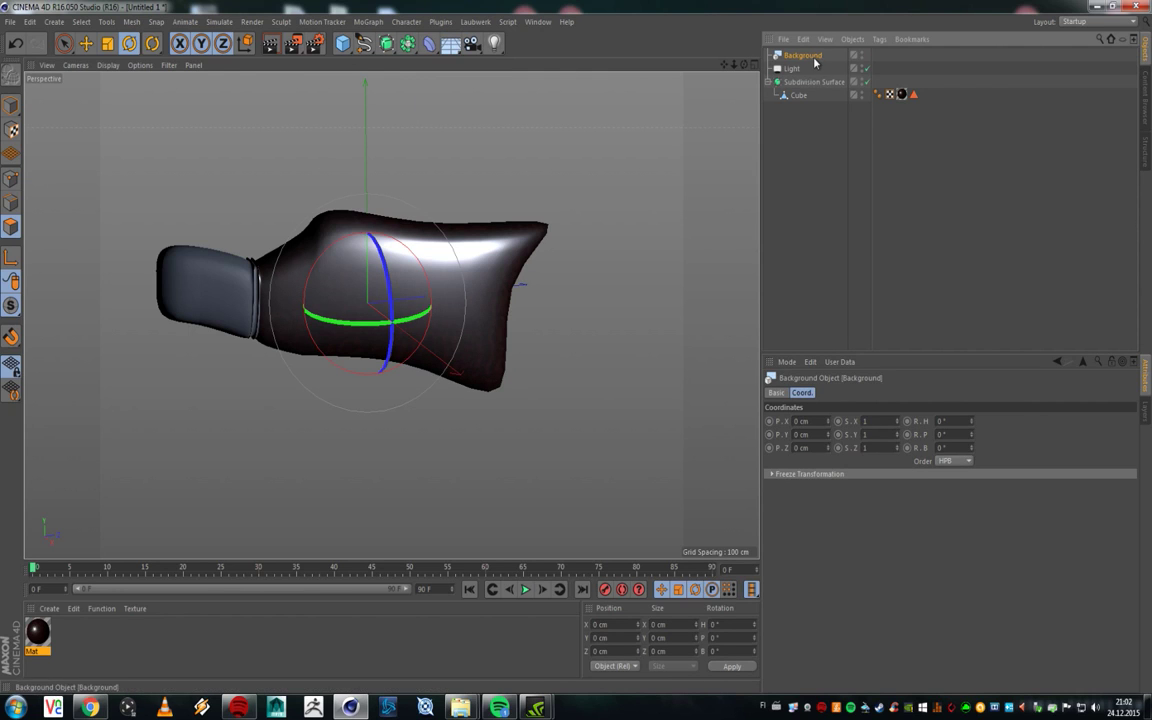
{"action": "left_click", "coordinate": [270, 43]}
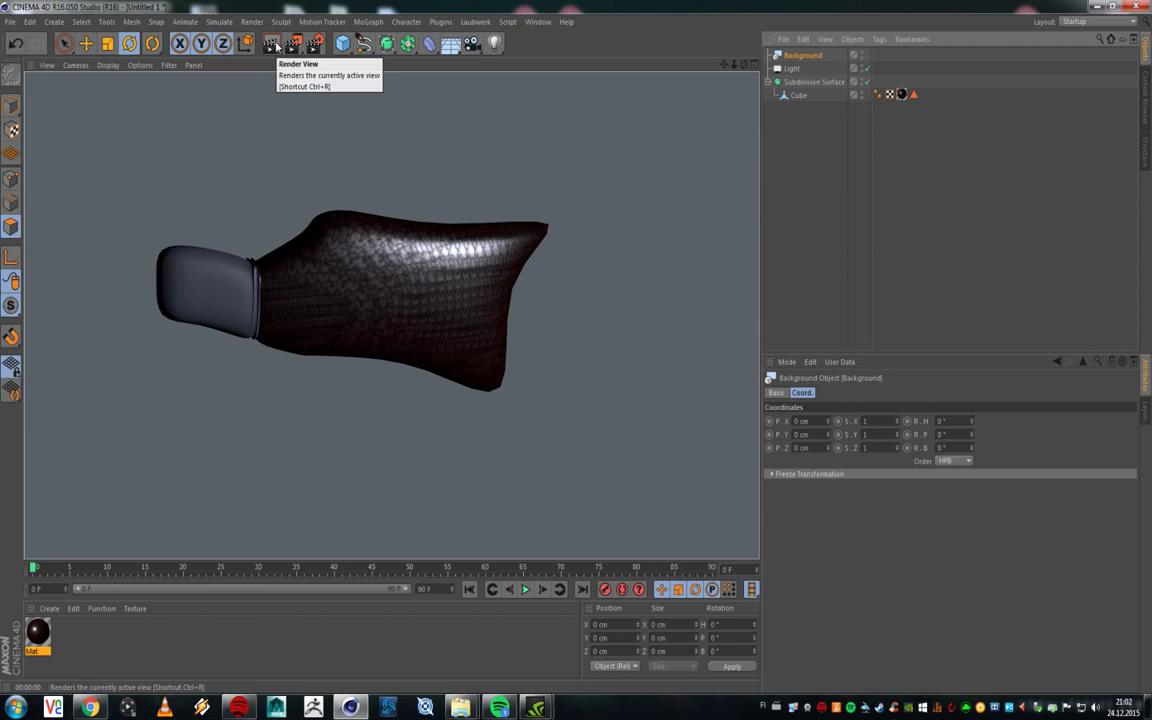
Step: Create a new default light-grey material, apply it to the Background object and render the view
{"action": "double_click", "coordinate": [204, 645]}
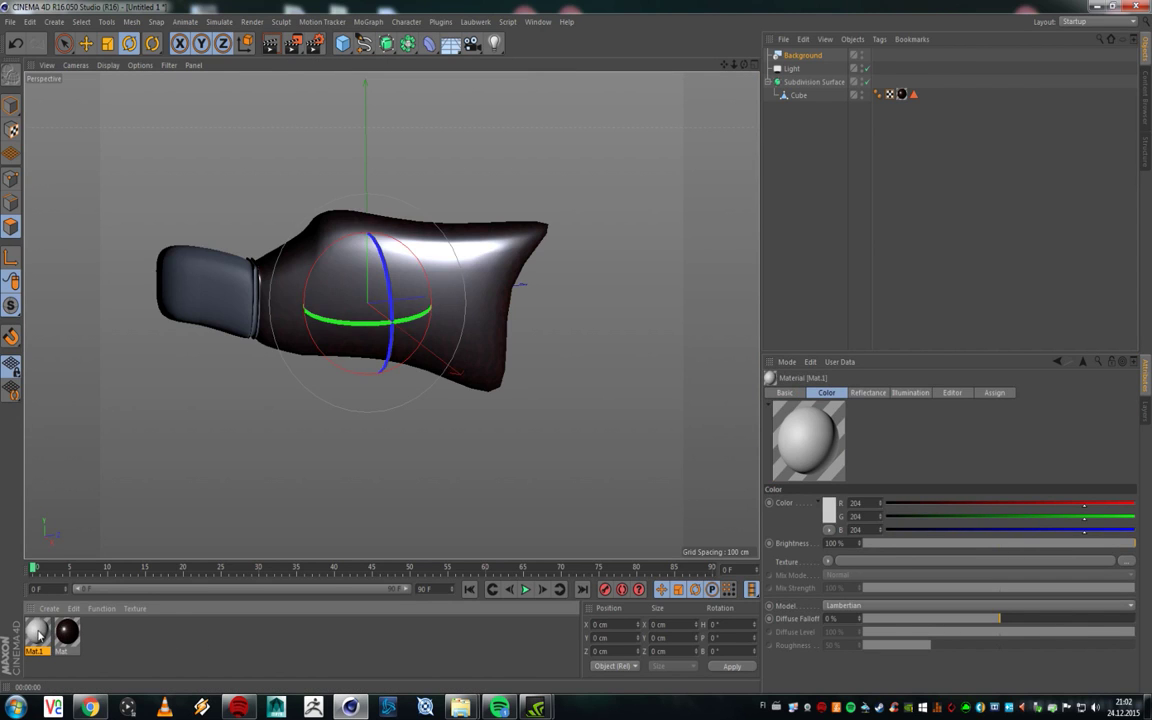
{"action": "left_click_drag", "start_coordinate": [38, 627], "coordinate": [800, 56]}
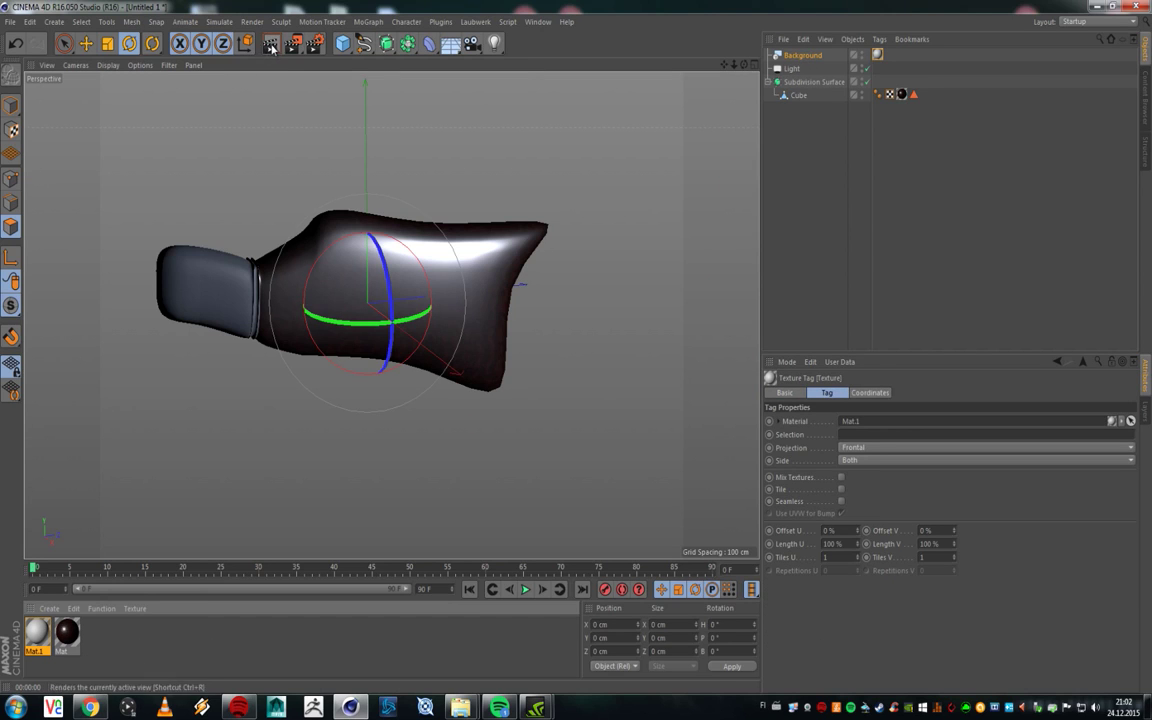
{"action": "key", "text": "ctrl+r"}
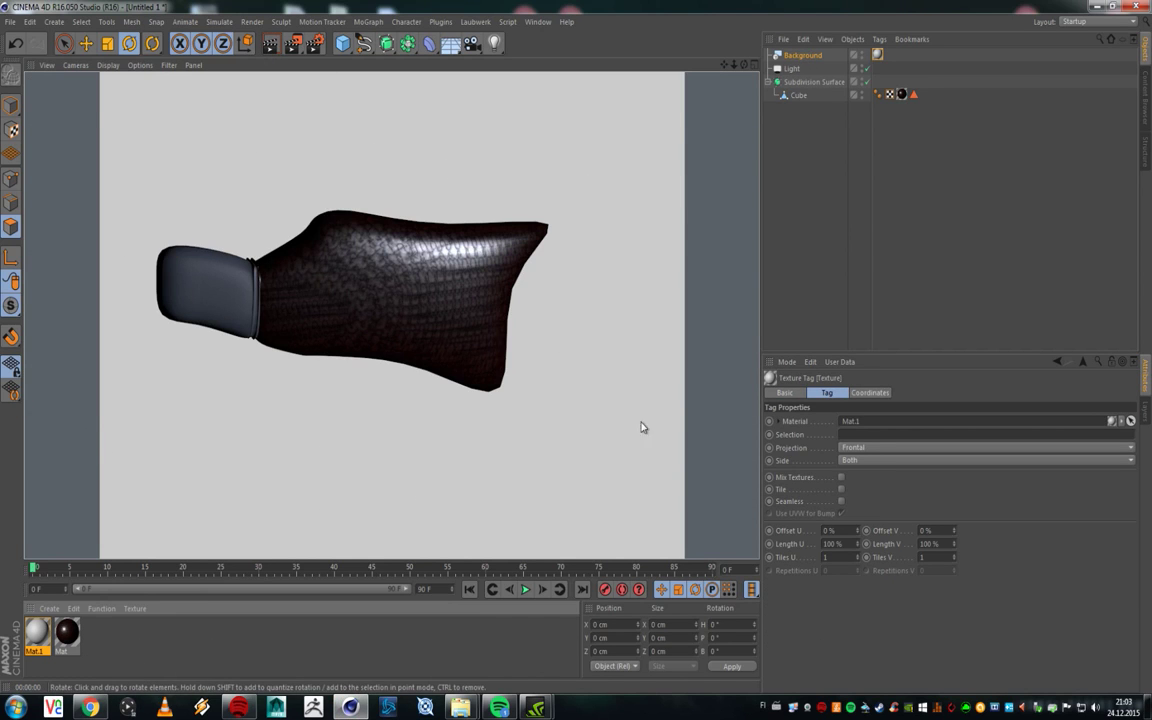
{"action": "left_click", "coordinate": [901, 214]}
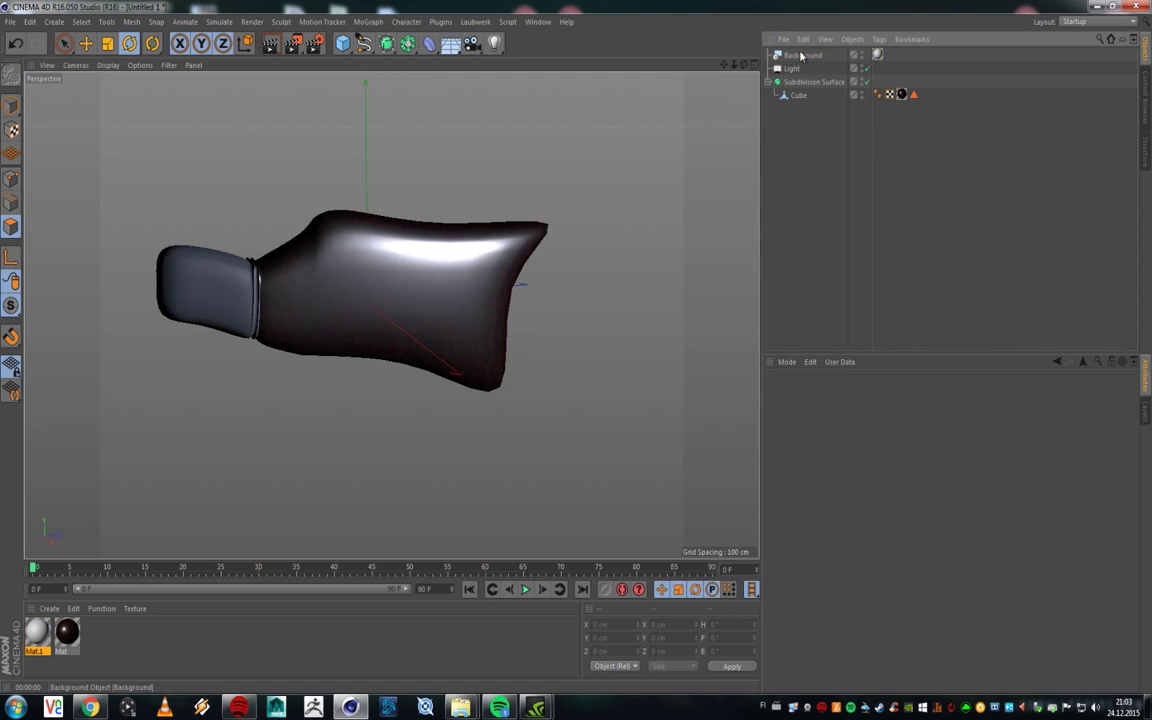
Step: Open the render settings, look through the Output, Save and Multi-Pass options, and bring up the Anti-Aliasing options
{"action": "left_click", "coordinate": [314, 50]}
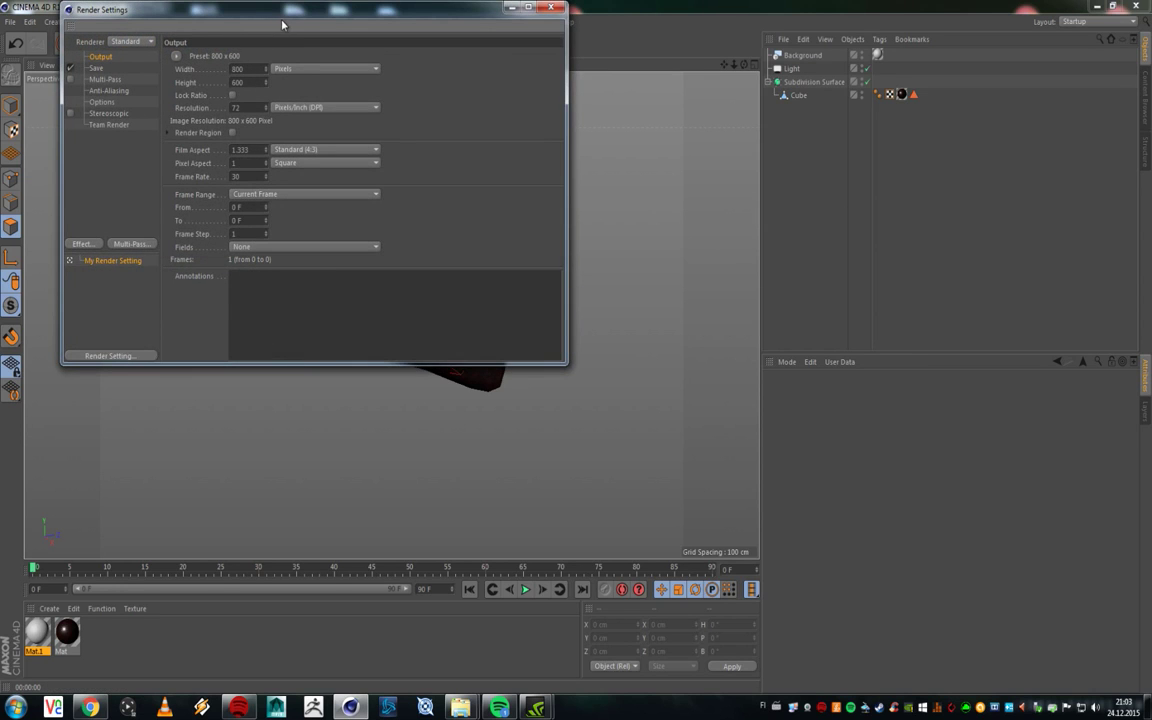
{"action": "left_click_drag", "start_coordinate": [282, 24], "coordinate": [620, 88]}
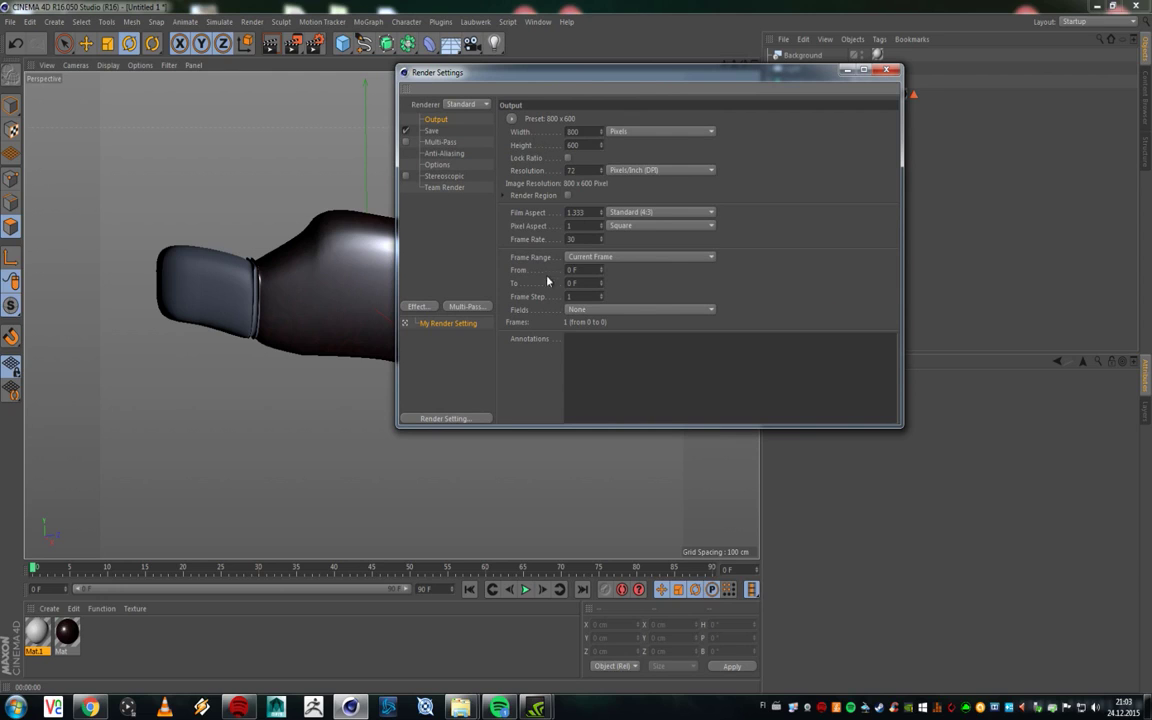
{"action": "left_click", "coordinate": [431, 132]}
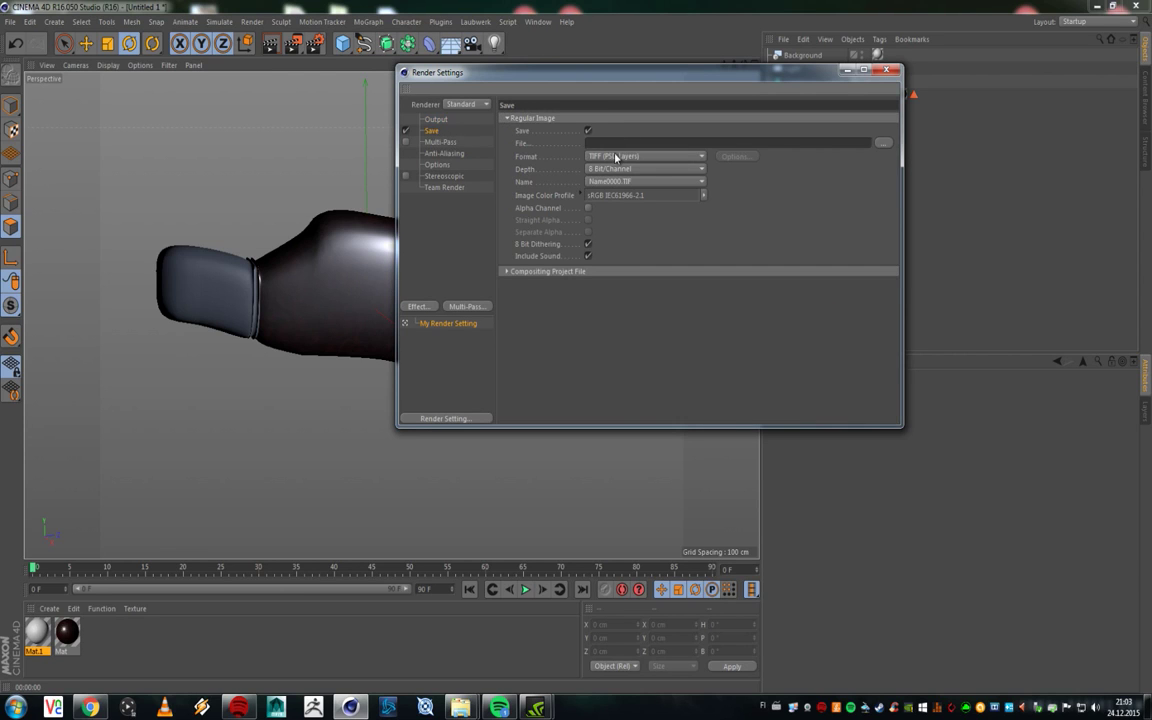
{"action": "left_click", "coordinate": [447, 142]}
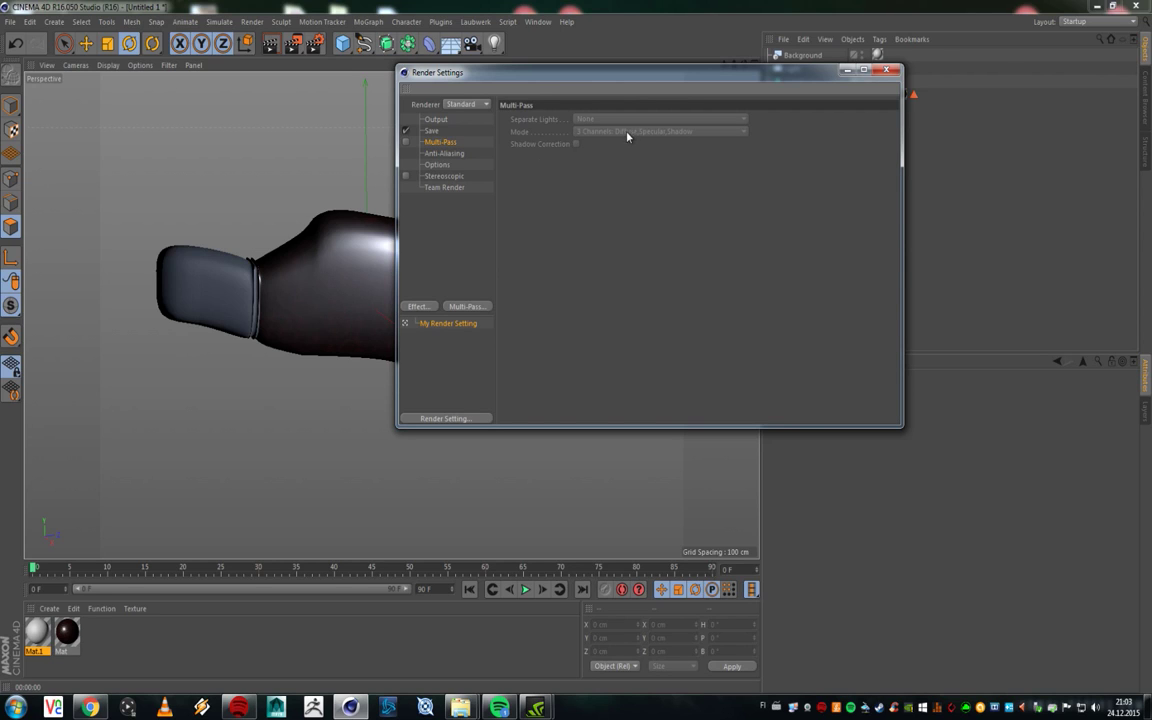
{"action": "left_click", "coordinate": [440, 153]}
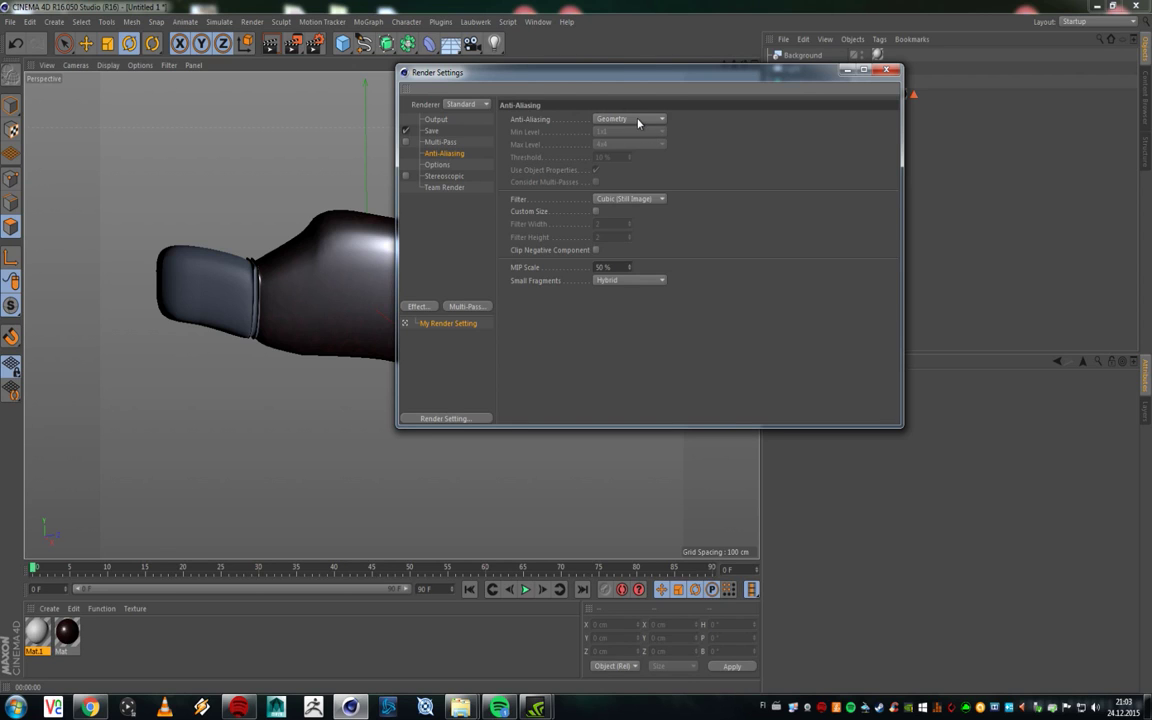
Step: Try the anti-aliasing modes None and Geometry, rendering the view with each to compare the edges
{"action": "left_click_drag", "start_coordinate": [551, 80], "coordinate": [814, 164]}
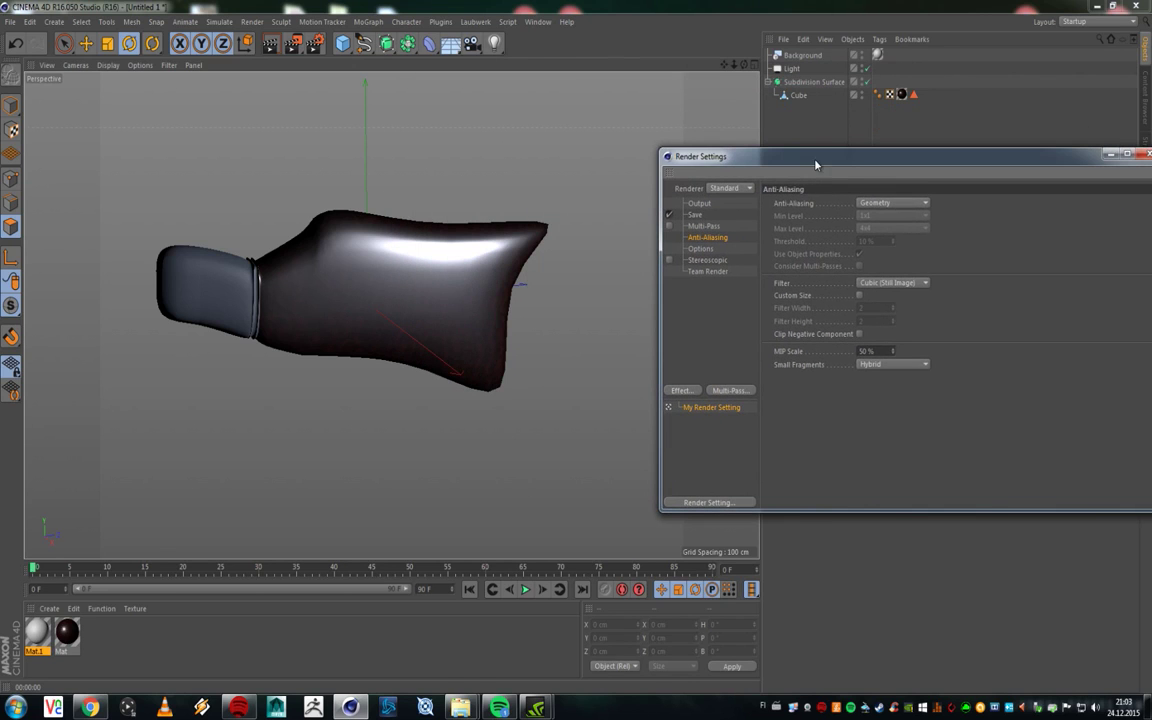
{"action": "left_click", "coordinate": [876, 203]}
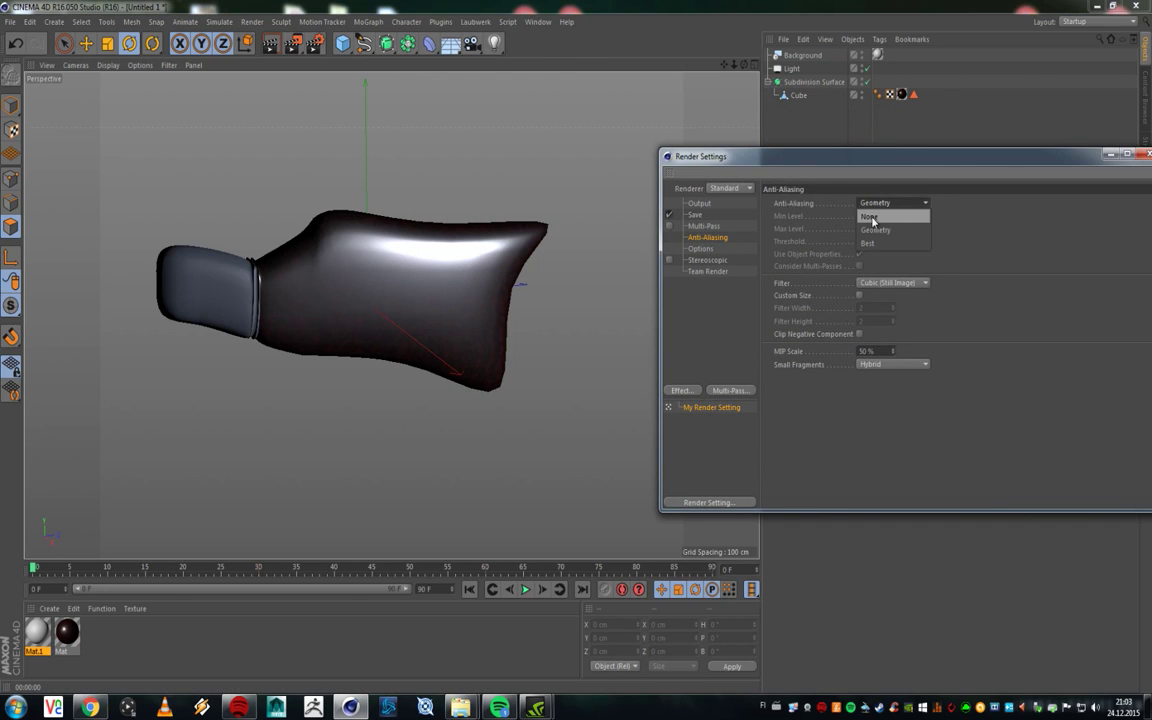
{"action": "left_click", "coordinate": [869, 217]}
{"action": "left_click", "coordinate": [270, 43]}
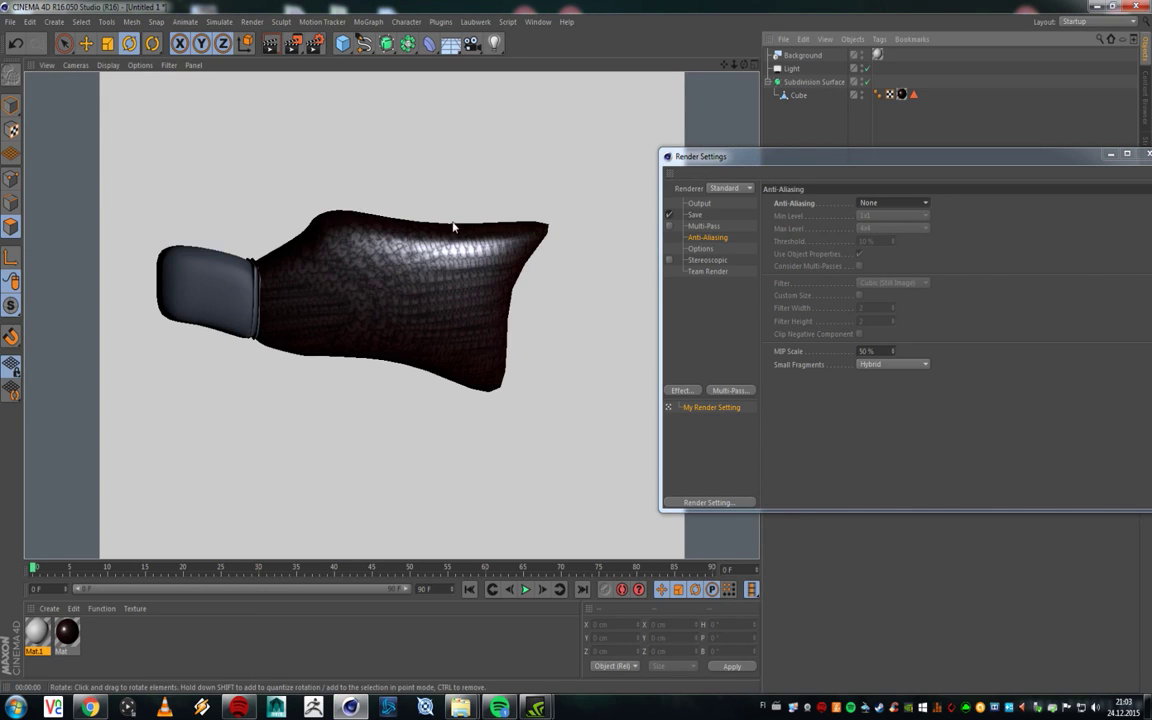
{"action": "left_click", "coordinate": [880, 203]}
{"action": "left_click", "coordinate": [876, 229]}
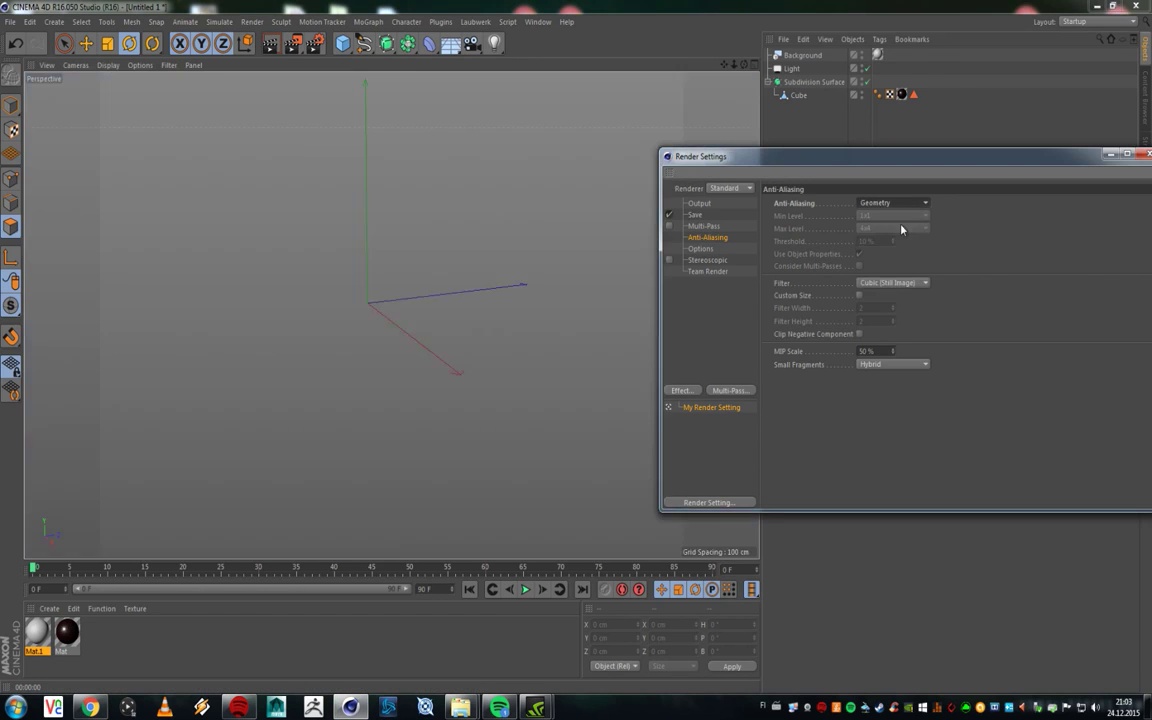
{"action": "left_click", "coordinate": [270, 43]}
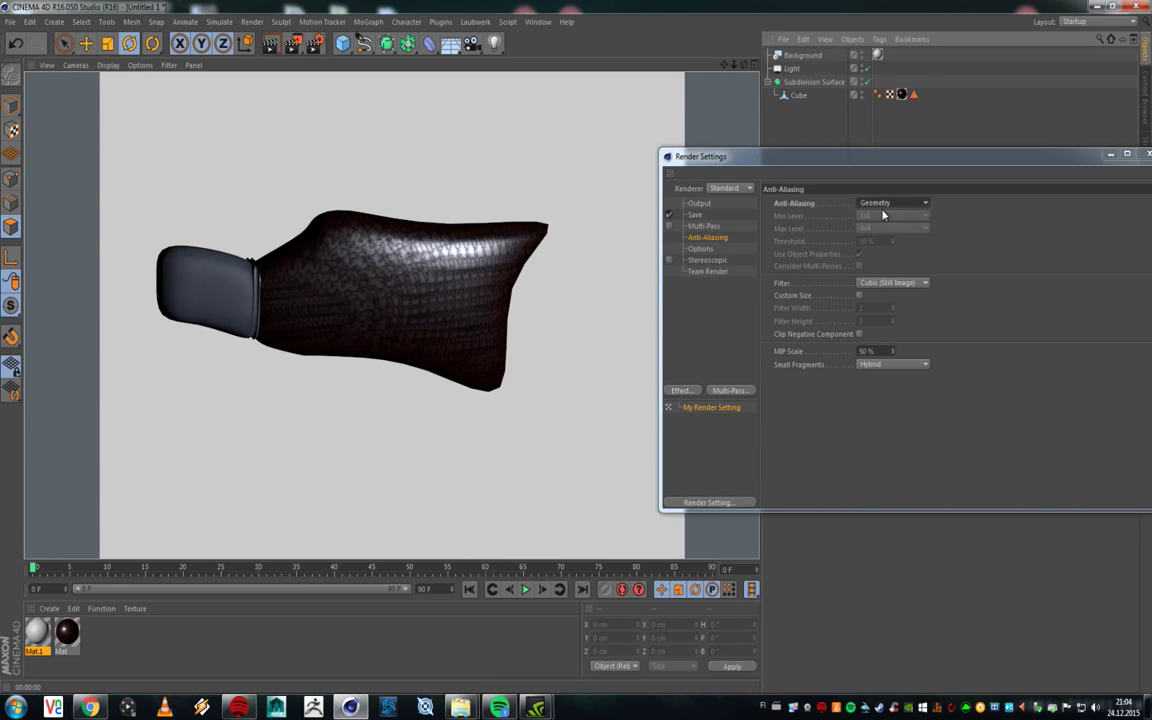
Step: Set anti-aliasing to Best with a minimum level of 16x16 and render the view
{"action": "left_click", "coordinate": [888, 204]}
{"action": "left_click", "coordinate": [867, 243]}
{"action": "left_click", "coordinate": [890, 215]}
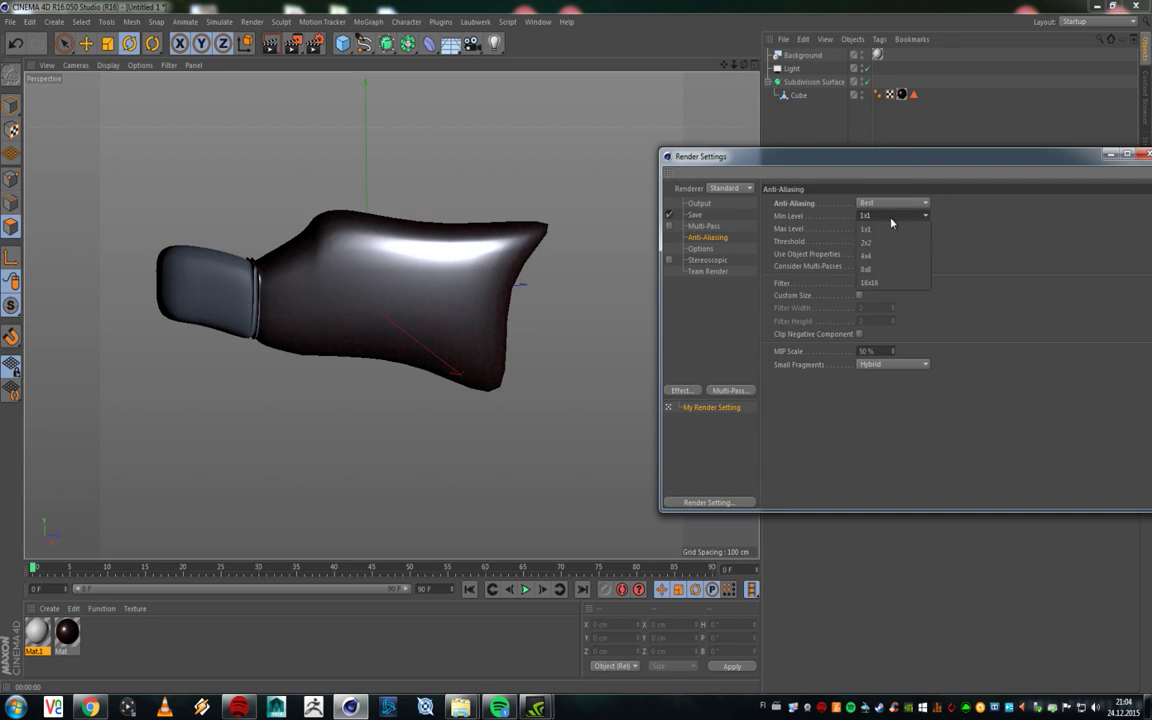
{"action": "left_click", "coordinate": [885, 284]}
{"action": "key", "text": "ctrl+r"}
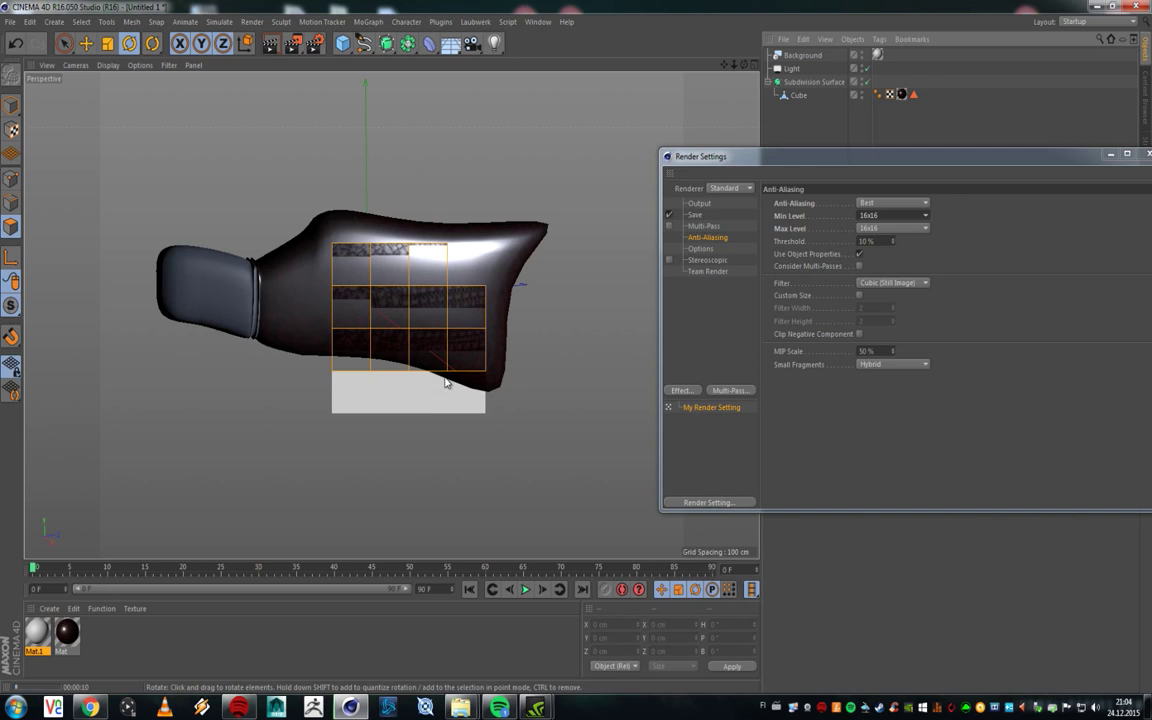
Step: Set the anti-aliasing mode back to Geometry and render the view
{"action": "left_click", "coordinate": [893, 203]}
{"action": "left_click", "coordinate": [880, 227]}
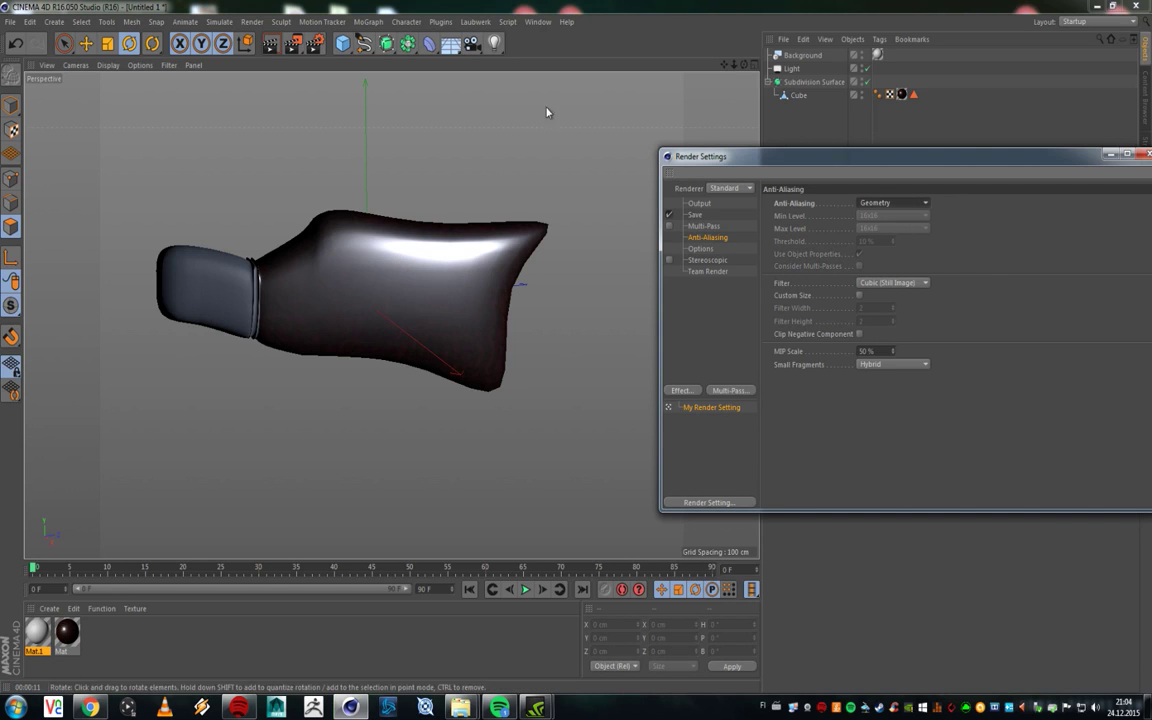
{"action": "left_click", "coordinate": [269, 43]}
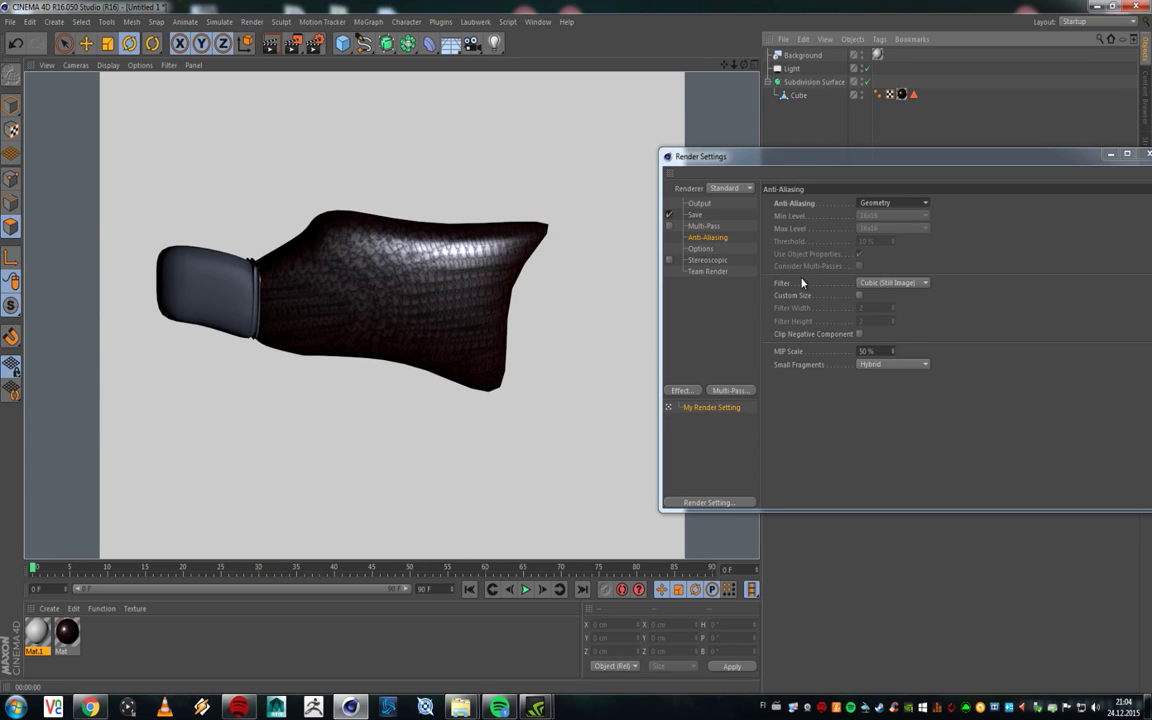
Step: Look through the Options, Stereoscopic and Team Render pages of the render settings
{"action": "left_click", "coordinate": [708, 250]}
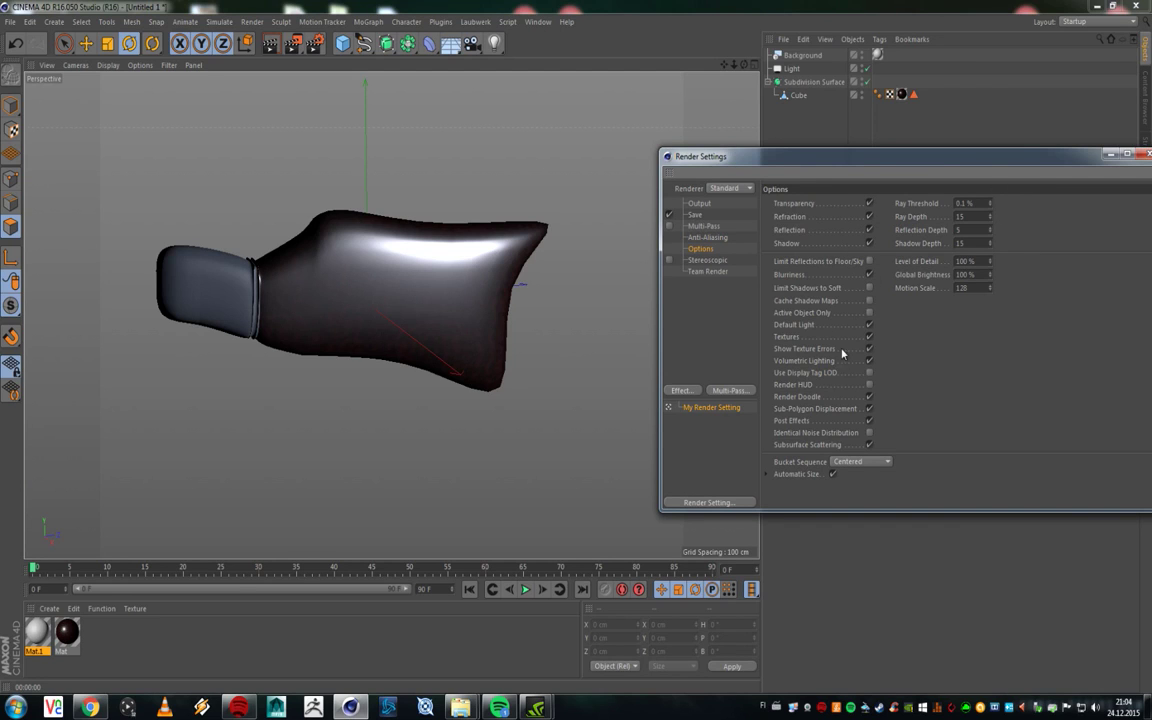
{"action": "left_click", "coordinate": [709, 260]}
{"action": "left_click", "coordinate": [714, 272]}
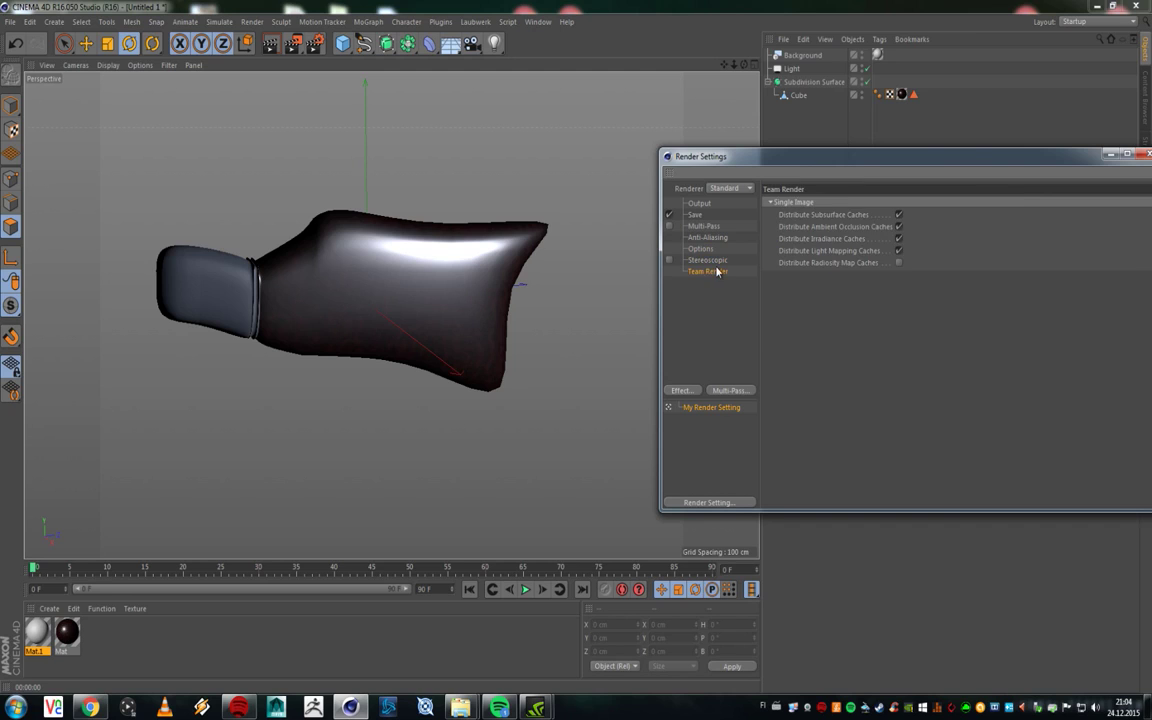
{"action": "left_click", "coordinate": [717, 262]}
{"action": "left_click", "coordinate": [717, 274]}
{"action": "left_click", "coordinate": [718, 261]}
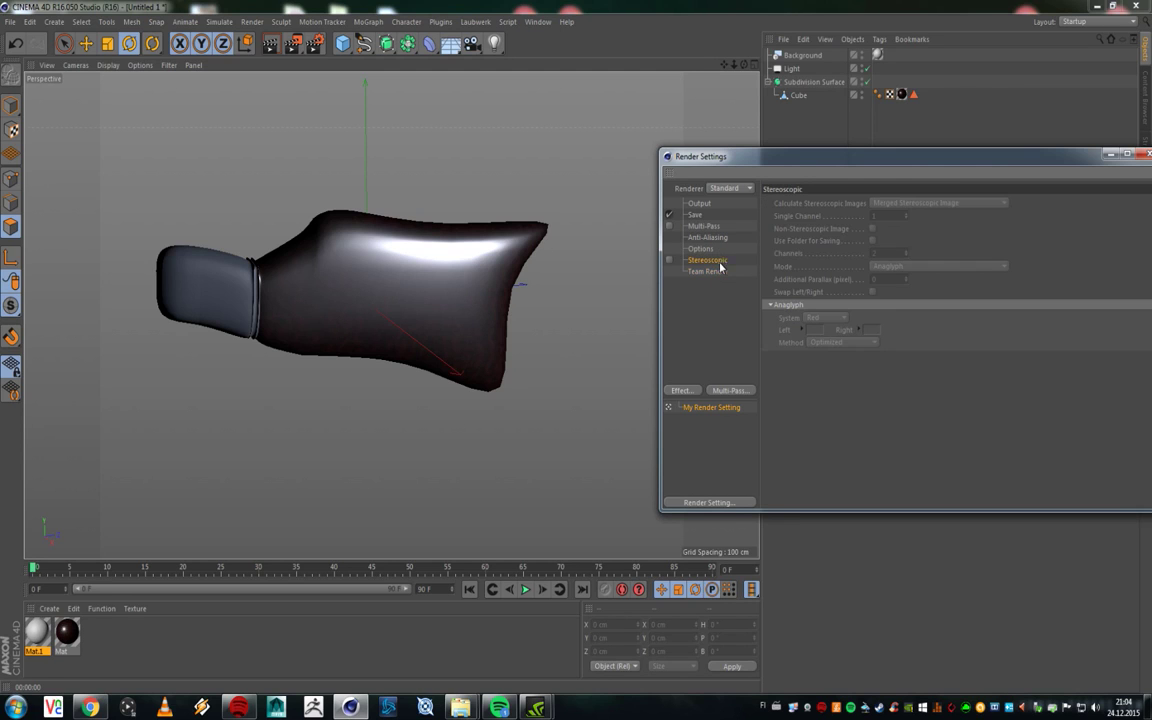
Step: Add the Ambient Occlusion effect to the render settings and render the view
{"action": "left_click", "coordinate": [682, 392]}
{"action": "left_click", "coordinate": [682, 392]}
{"action": "left_click", "coordinate": [681, 392]}
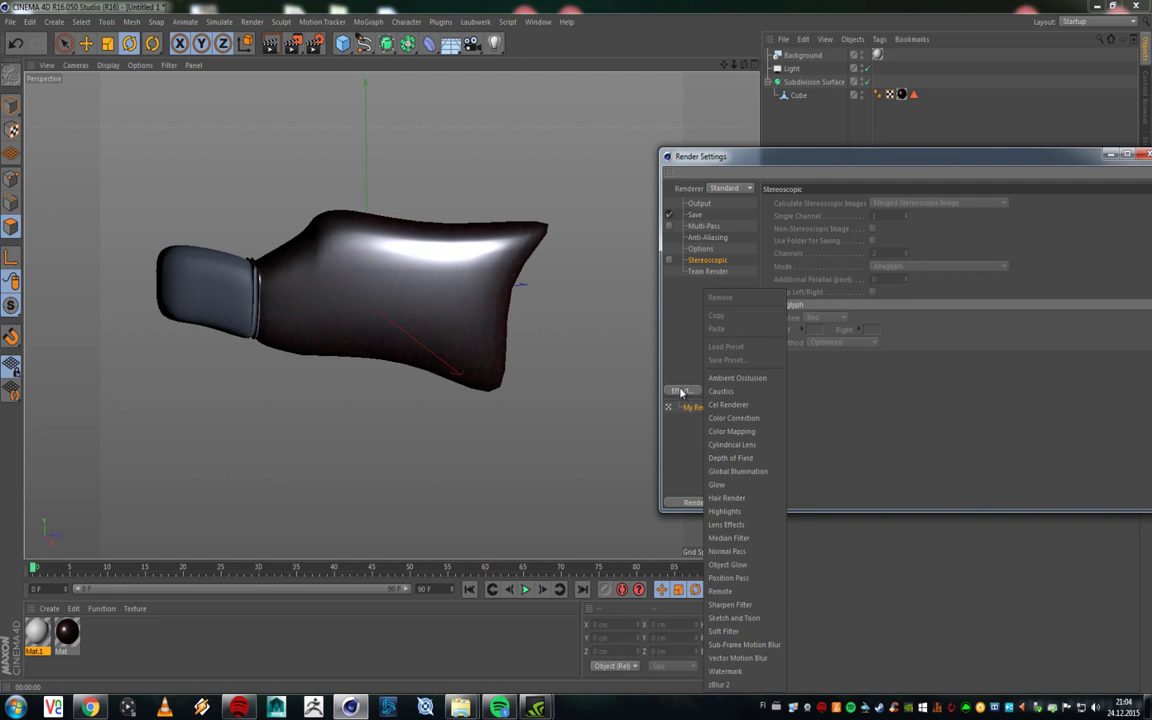
{"action": "left_click", "coordinate": [771, 382]}
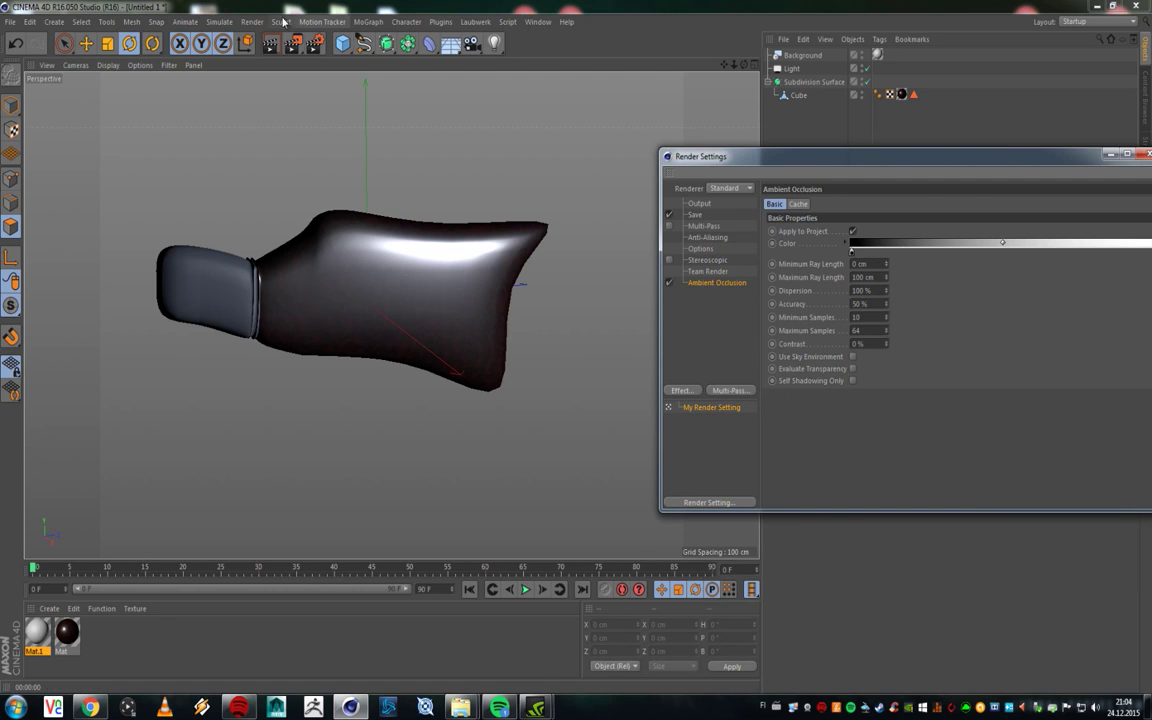
{"action": "left_click", "coordinate": [269, 52]}
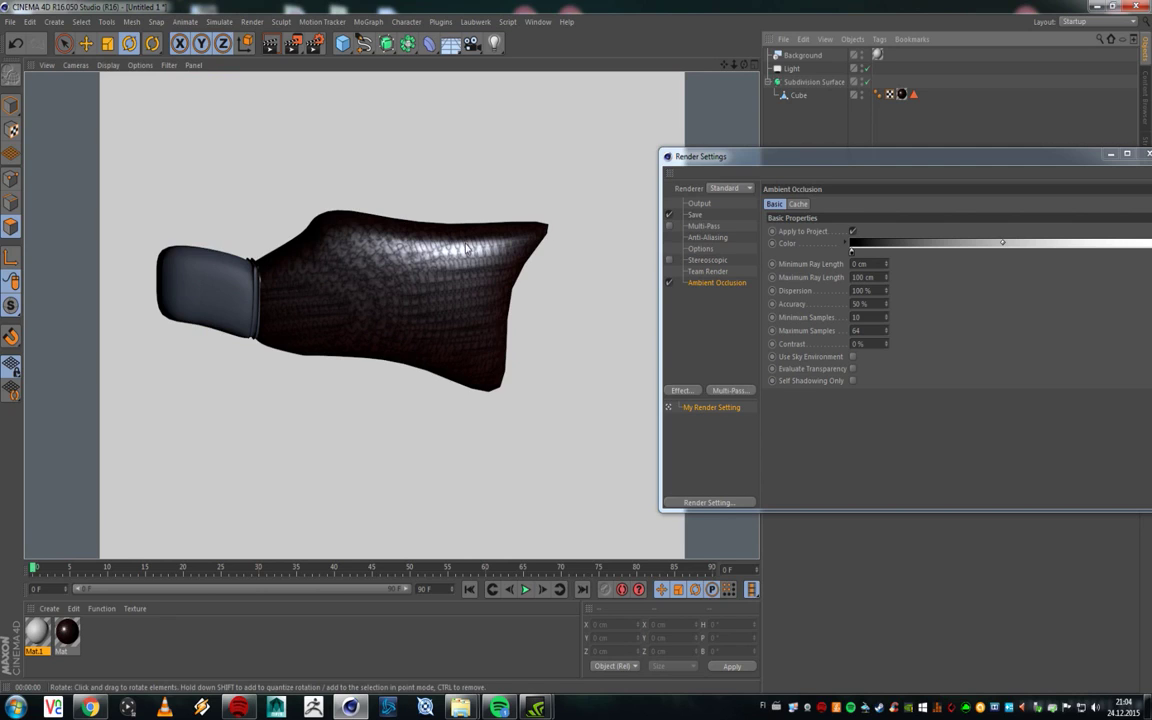
Step: Render to the Picture Viewer with Ambient Occlusion on, and again with the effect disabled
{"action": "left_click", "coordinate": [293, 45]}
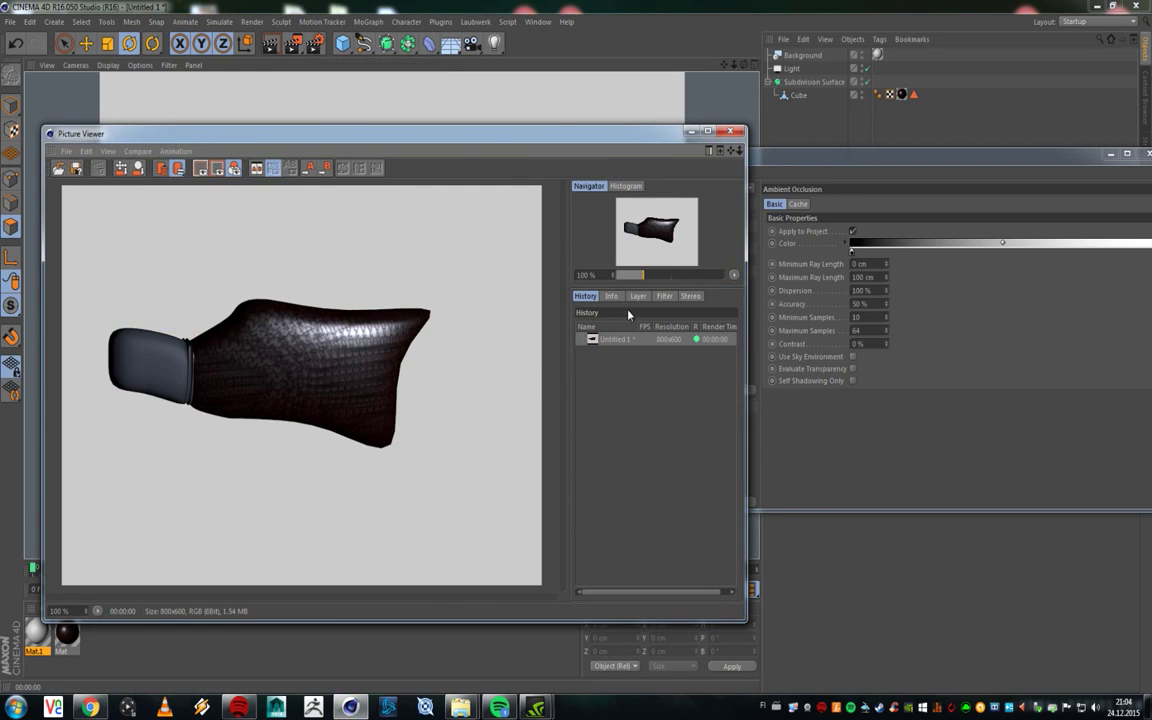
{"action": "left_click_drag", "start_coordinate": [420, 136], "coordinate": [407, 128]}
{"action": "left_click", "coordinate": [861, 452]}
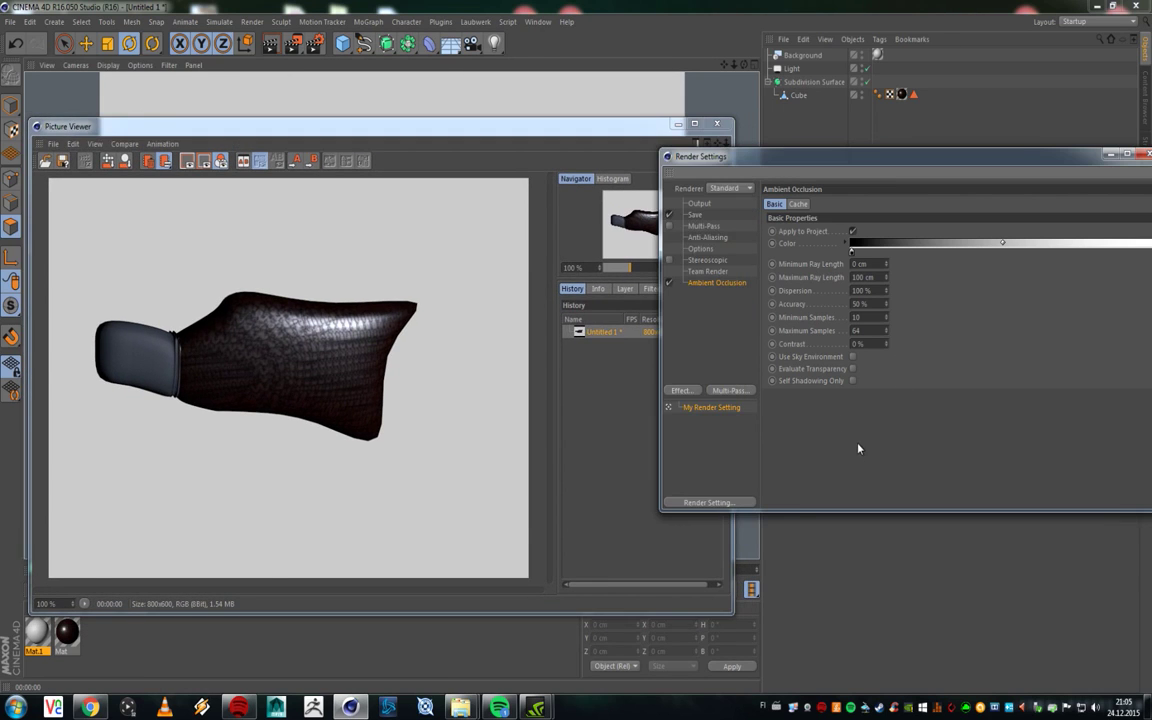
{"action": "left_click", "coordinate": [669, 283]}
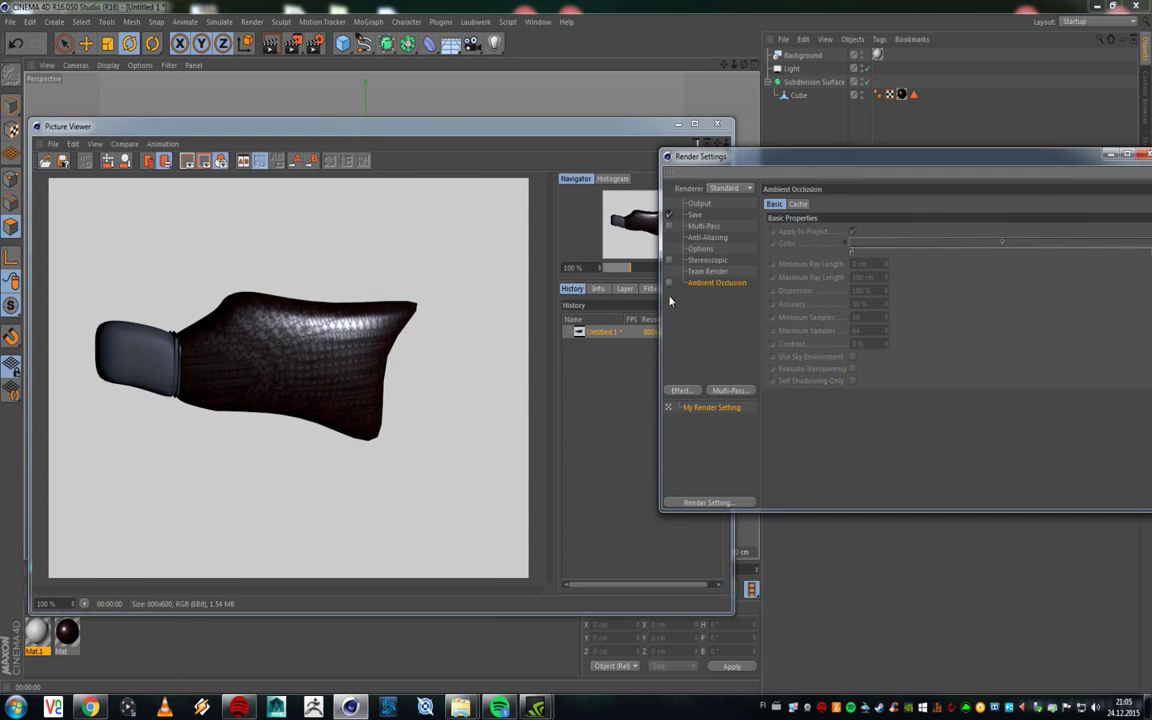
{"action": "left_click", "coordinate": [297, 47]}
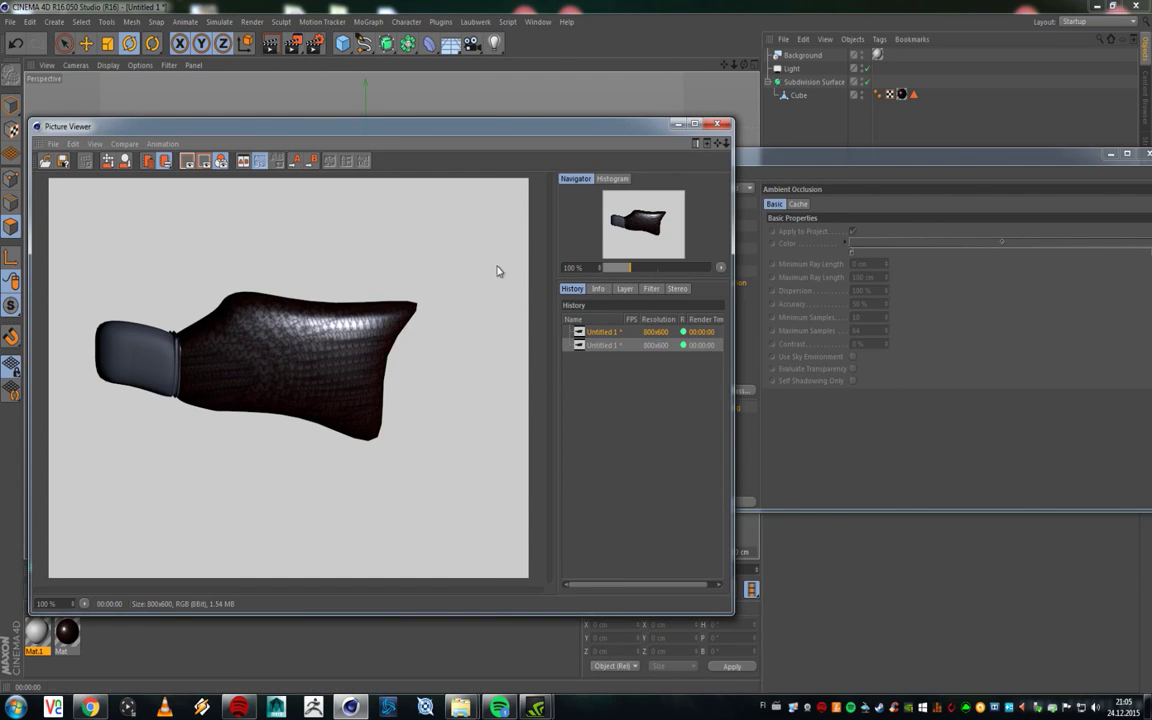
Step: Compare the renders with and without Ambient Occlusion in the Picture Viewer history
{"action": "left_click", "coordinate": [622, 331]}
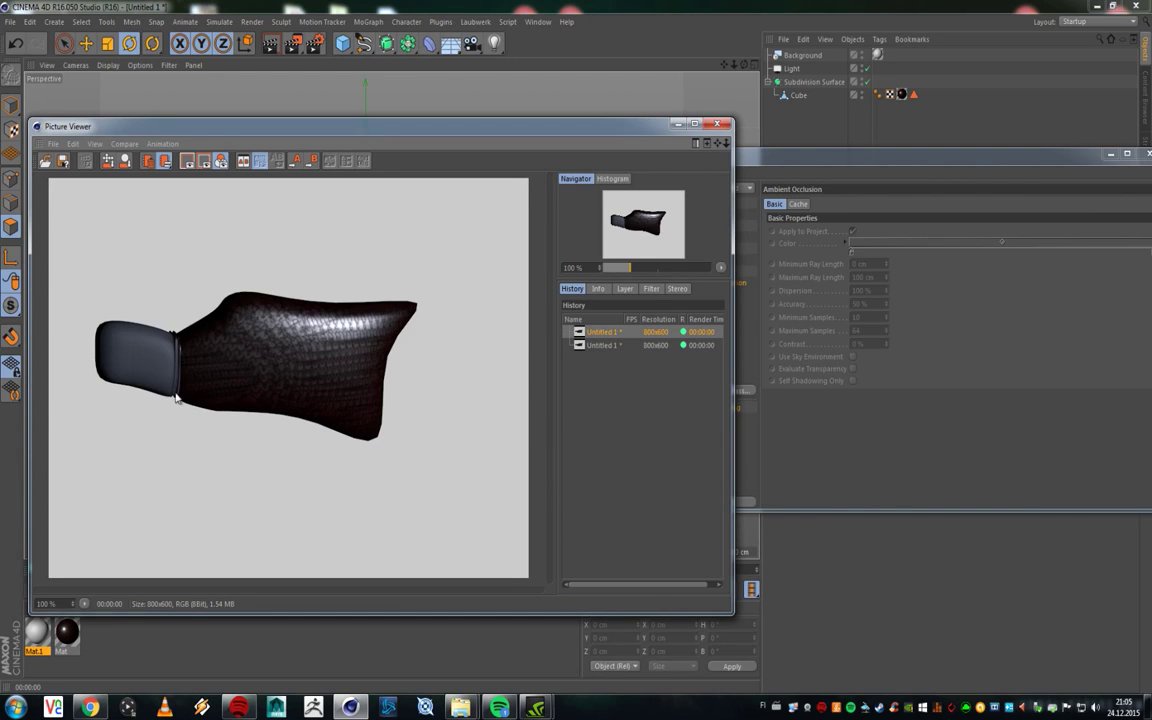
{"action": "left_click", "coordinate": [599, 345]}
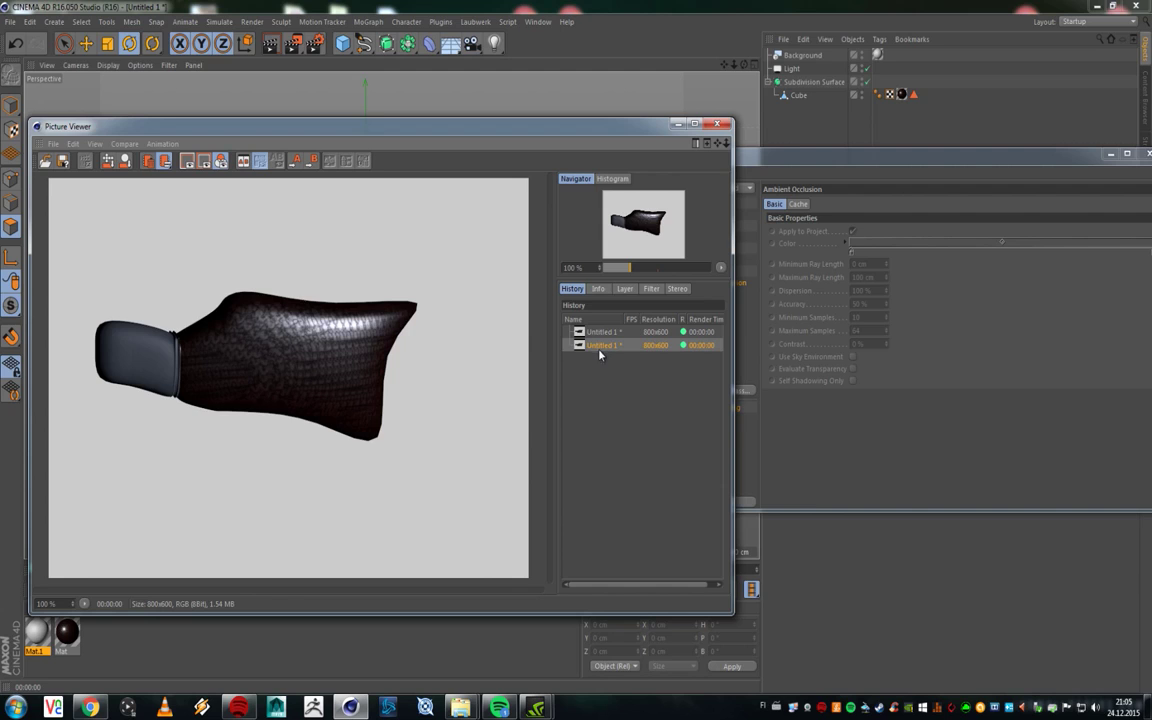
{"action": "left_click", "coordinate": [604, 333]}
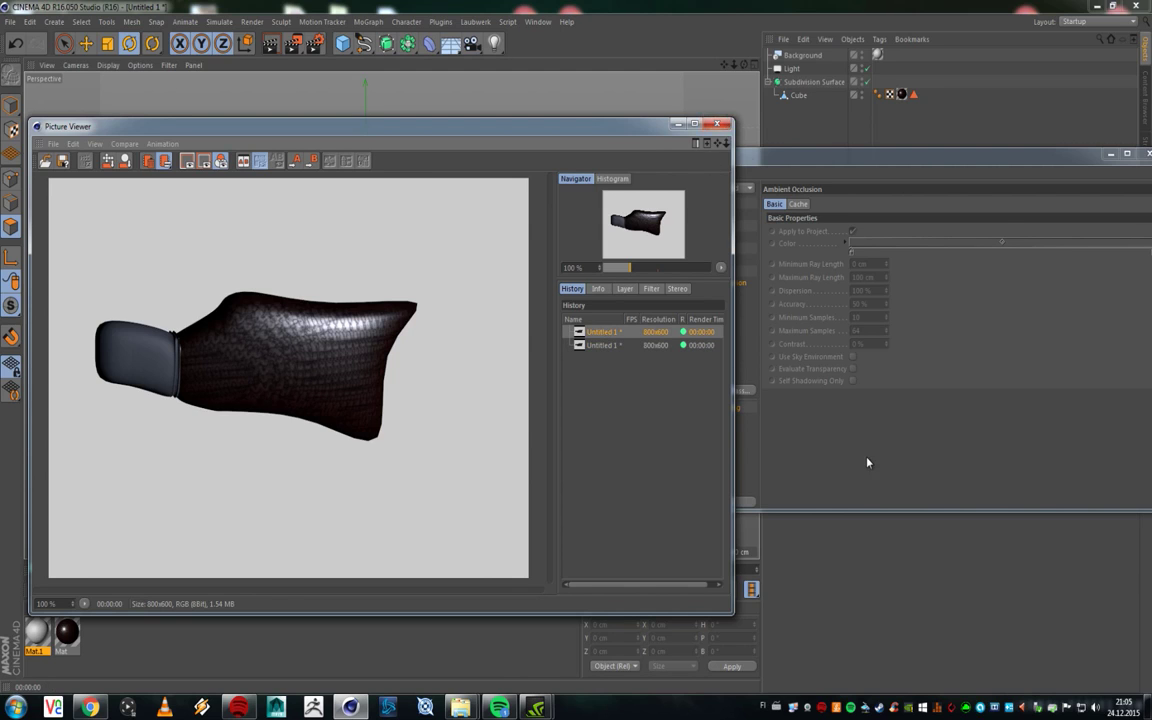
{"action": "left_click", "coordinate": [790, 410]}
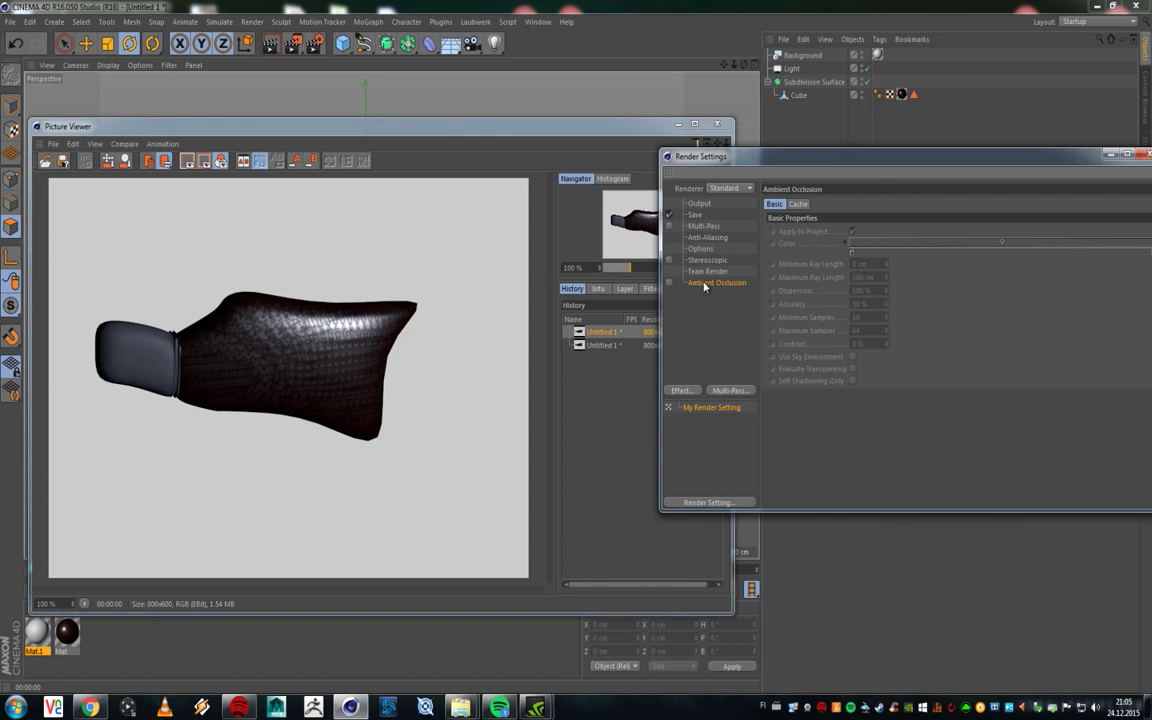
{"action": "left_click", "coordinate": [670, 130]}
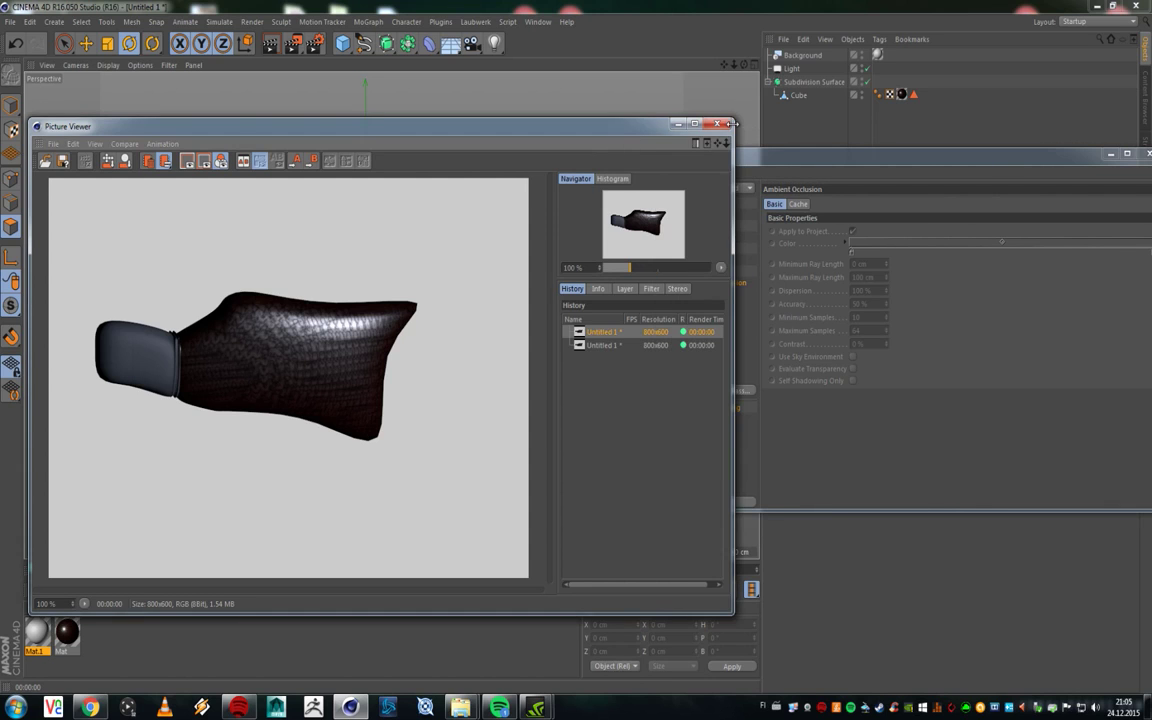
Step: Close the Picture Viewer and the render settings, and render the view
{"action": "left_click", "coordinate": [716, 123]}
{"action": "left_click_drag", "start_coordinate": [1066, 158], "coordinate": [855, 155]}
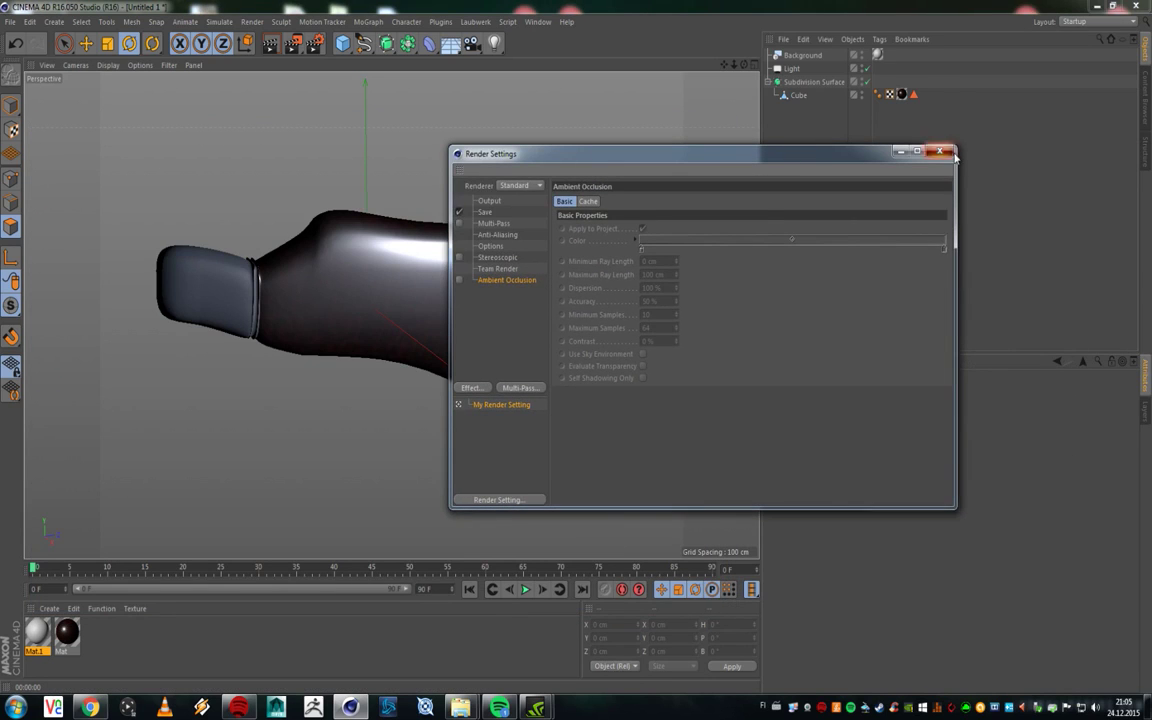
{"action": "left_click", "coordinate": [940, 151]}
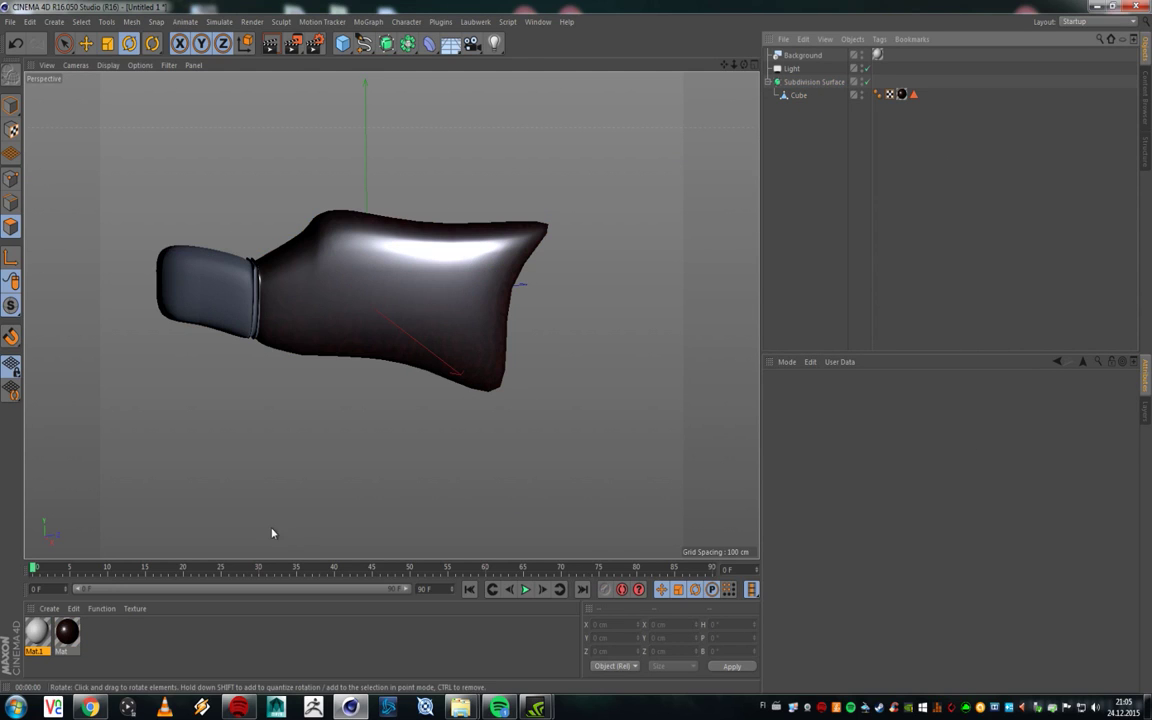
{"action": "left_click", "coordinate": [270, 43]}
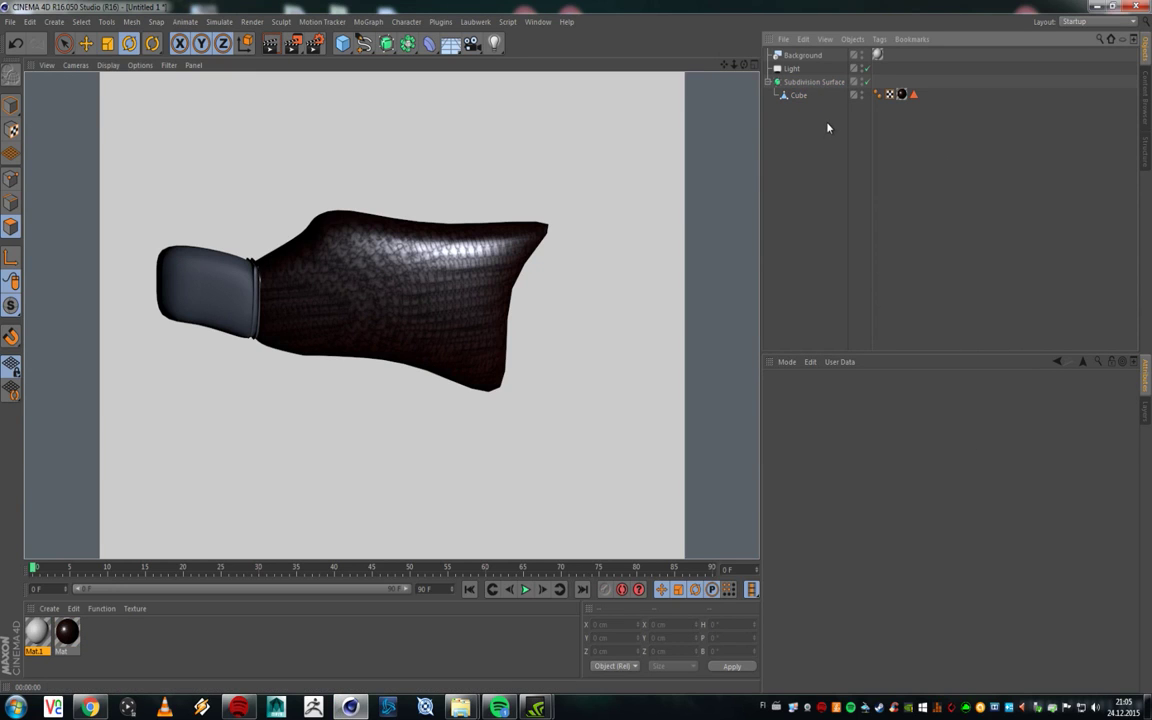
Step: Move the area light lower and closer to the flared end of the form with the Move tool, and render the view
{"action": "left_click", "coordinate": [791, 68]}
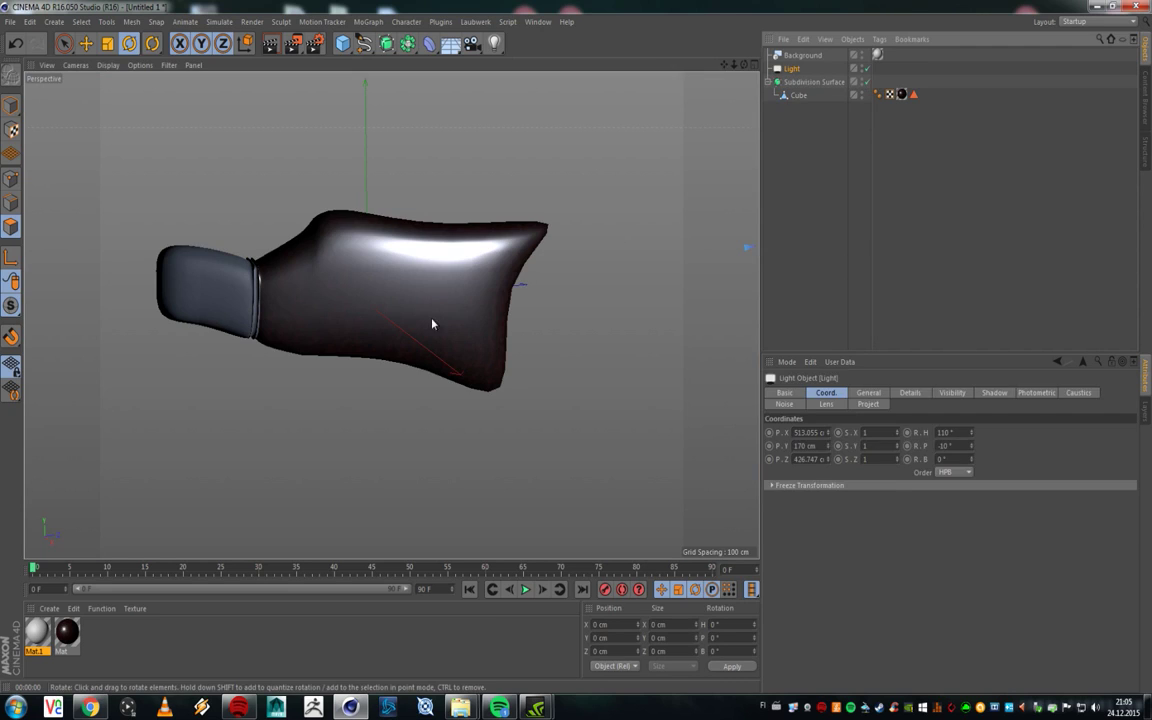
{"action": "key", "text": "e"}
{"action": "right_click_drag", "start_coordinate": [458, 275], "coordinate": [447, 391], "text": "alt"}
{"action": "middle_click_drag", "start_coordinate": [494, 288], "coordinate": [391, 314], "text": "alt"}
{"action": "left_click_drag", "start_coordinate": [391, 314], "coordinate": [343, 330], "text": "alt"}
{"action": "right_click_drag", "start_coordinate": [342, 324], "coordinate": [353, 311], "text": "alt"}
{"action": "middle_click_drag", "start_coordinate": [354, 316], "coordinate": [389, 303], "text": "alt"}
{"action": "right_click_drag", "start_coordinate": [364, 300], "coordinate": [373, 270], "text": "alt"}
{"action": "mouse_move", "coordinate": [373, 270]}
{"action": "left_mouse_down", "text": "alt"}
{"action": "mouse_move", "coordinate": [386, 249]}
{"action": "mouse_move", "coordinate": [388, 264]}
{"action": "mouse_move", "coordinate": [362, 285]}
{"action": "left_mouse_up", "text": "alt"}
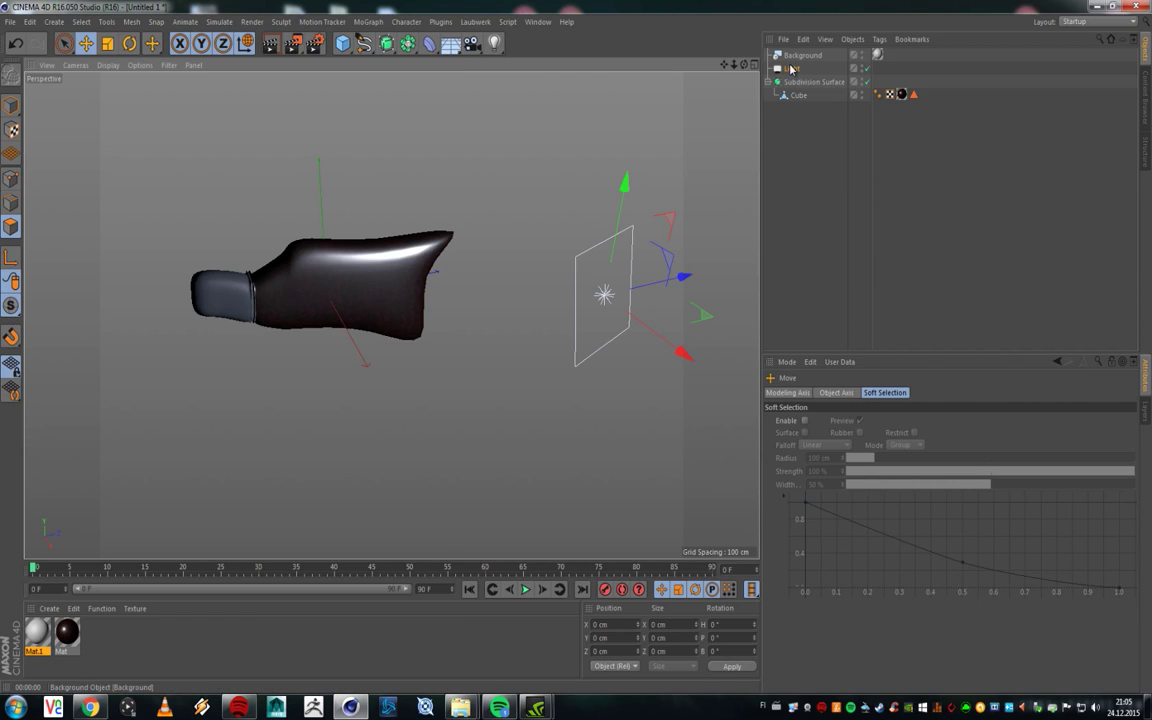
{"action": "left_click_drag", "start_coordinate": [654, 338], "coordinate": [582, 287]}
{"action": "left_click_drag", "start_coordinate": [546, 141], "coordinate": [532, 215]}
{"action": "left_click_drag", "start_coordinate": [592, 380], "coordinate": [542, 342]}
{"action": "left_click_drag", "start_coordinate": [496, 170], "coordinate": [496, 212]}
{"action": "left_click_drag", "start_coordinate": [546, 370], "coordinate": [551, 392]}
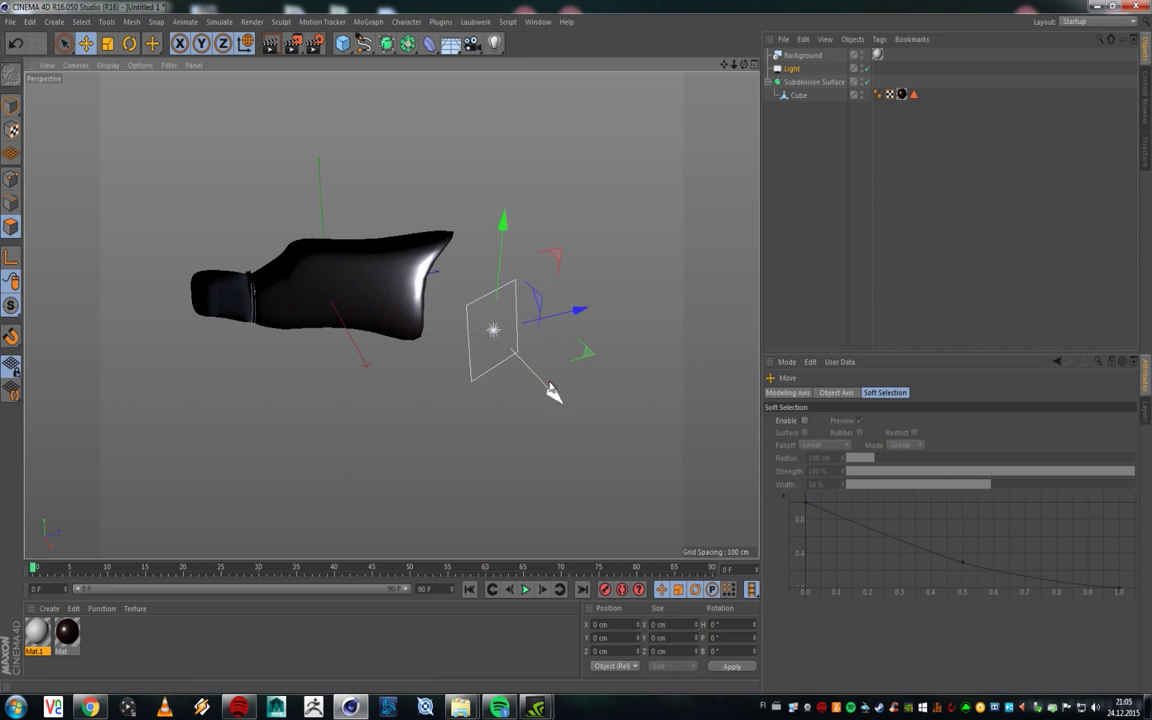
{"action": "left_click", "coordinate": [272, 44]}
{"action": "left_click", "coordinate": [536, 346]}
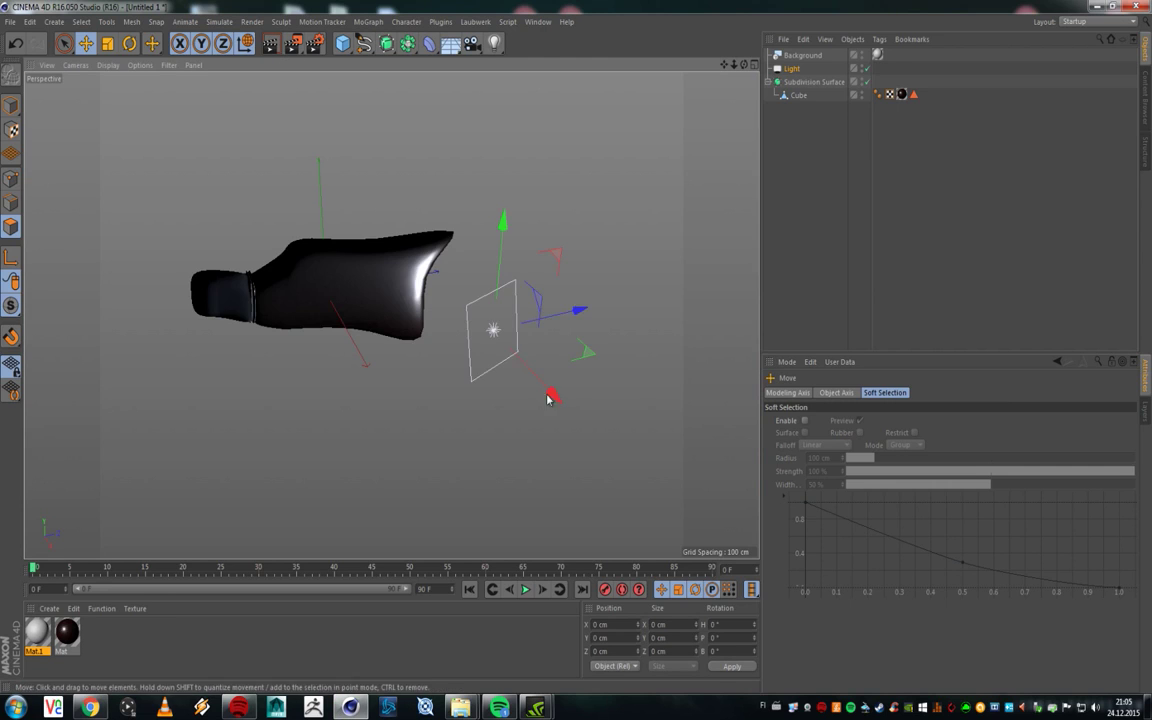
Step: Move the area light outward along its red axis, raise it along its green axis, and render the view
{"action": "left_click_drag", "start_coordinate": [548, 397], "coordinate": [588, 431]}
{"action": "left_click_drag", "start_coordinate": [542, 256], "coordinate": [549, 199]}
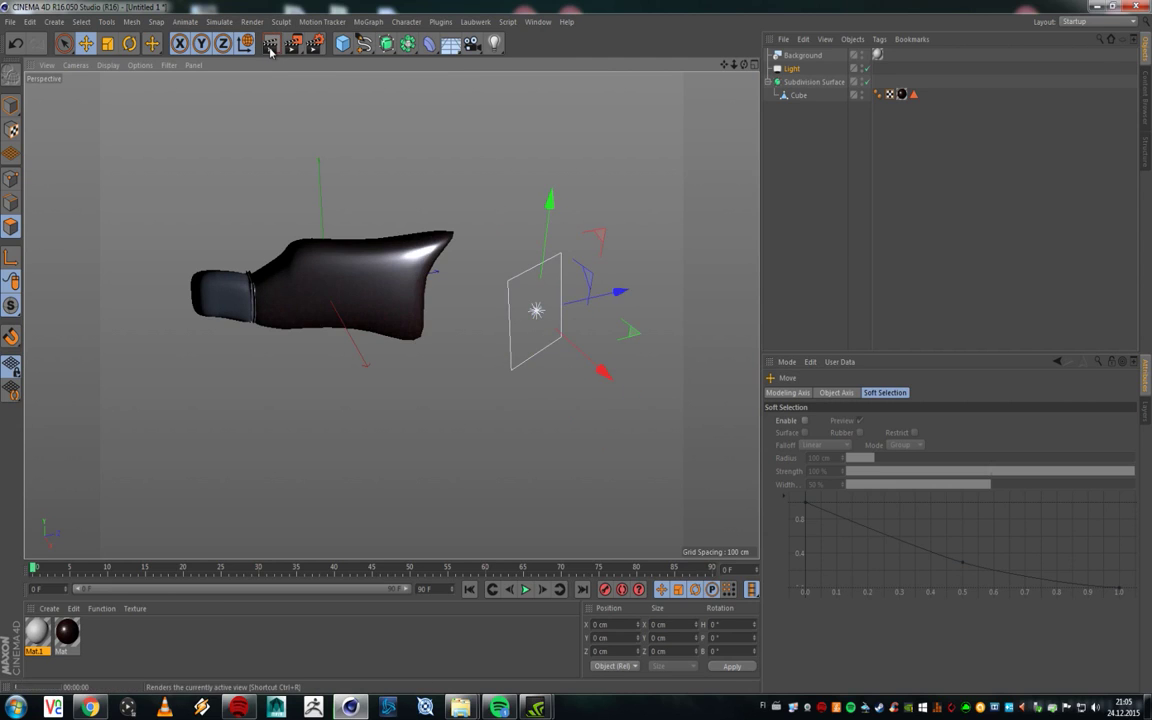
{"action": "left_click", "coordinate": [271, 47]}
Step: Change the light's type to Spot and set its falloff to Inverse Square (Physically Accurate)
{"action": "left_click", "coordinate": [792, 68]}
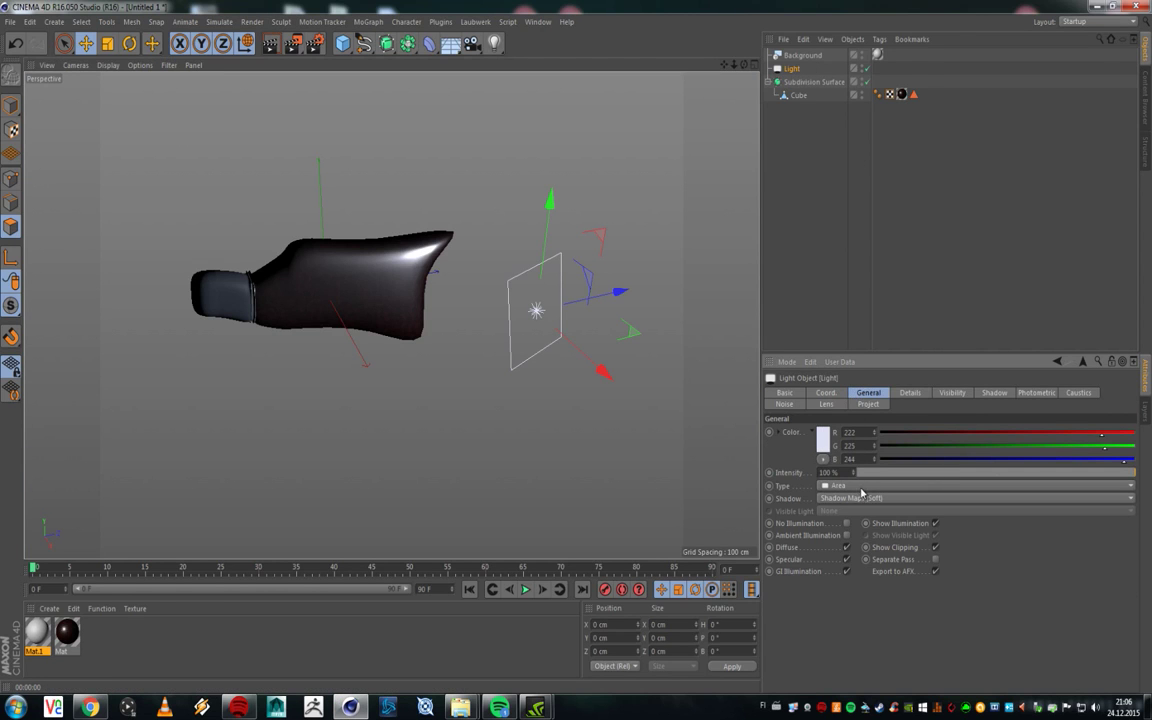
{"action": "left_click", "coordinate": [858, 486]}
{"action": "left_click", "coordinate": [840, 512]}
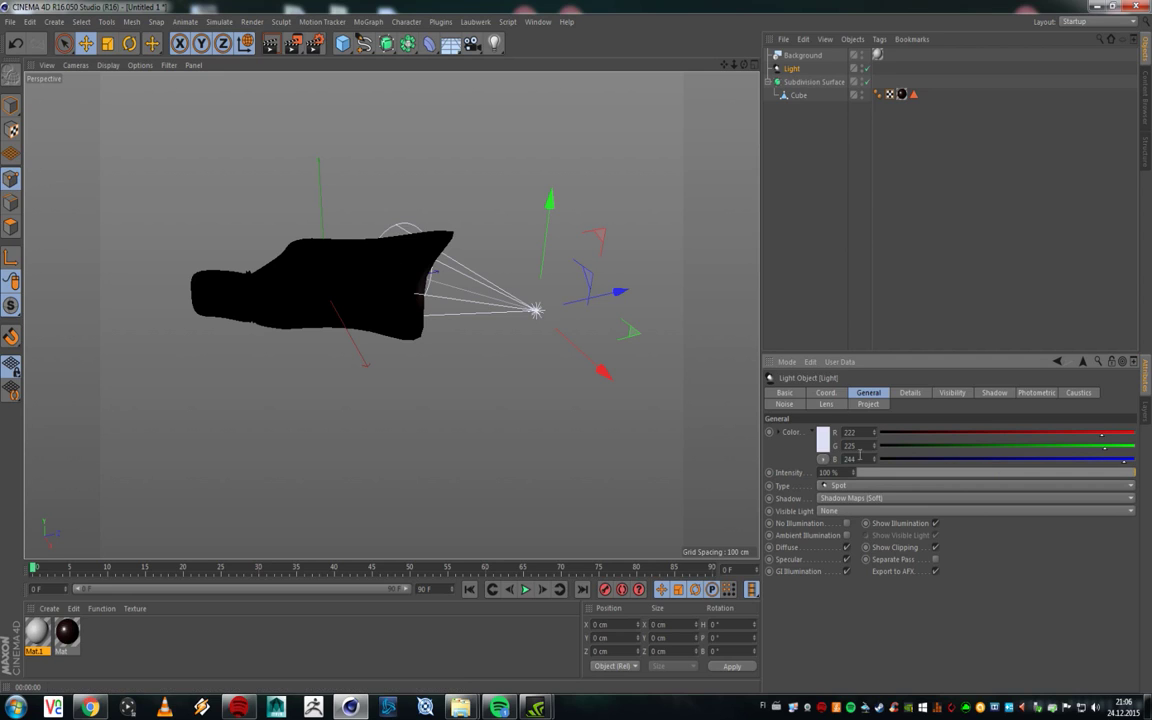
{"action": "left_click", "coordinate": [910, 393]}
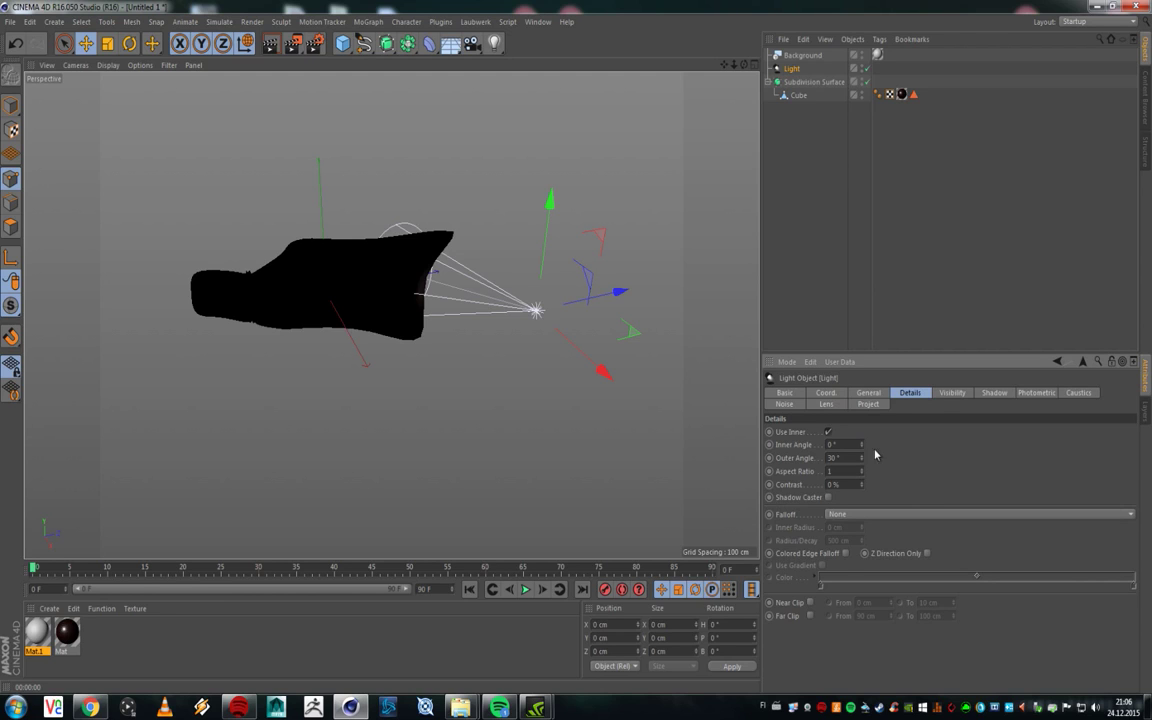
{"action": "left_click", "coordinate": [874, 514]}
{"action": "left_click", "coordinate": [874, 515]}
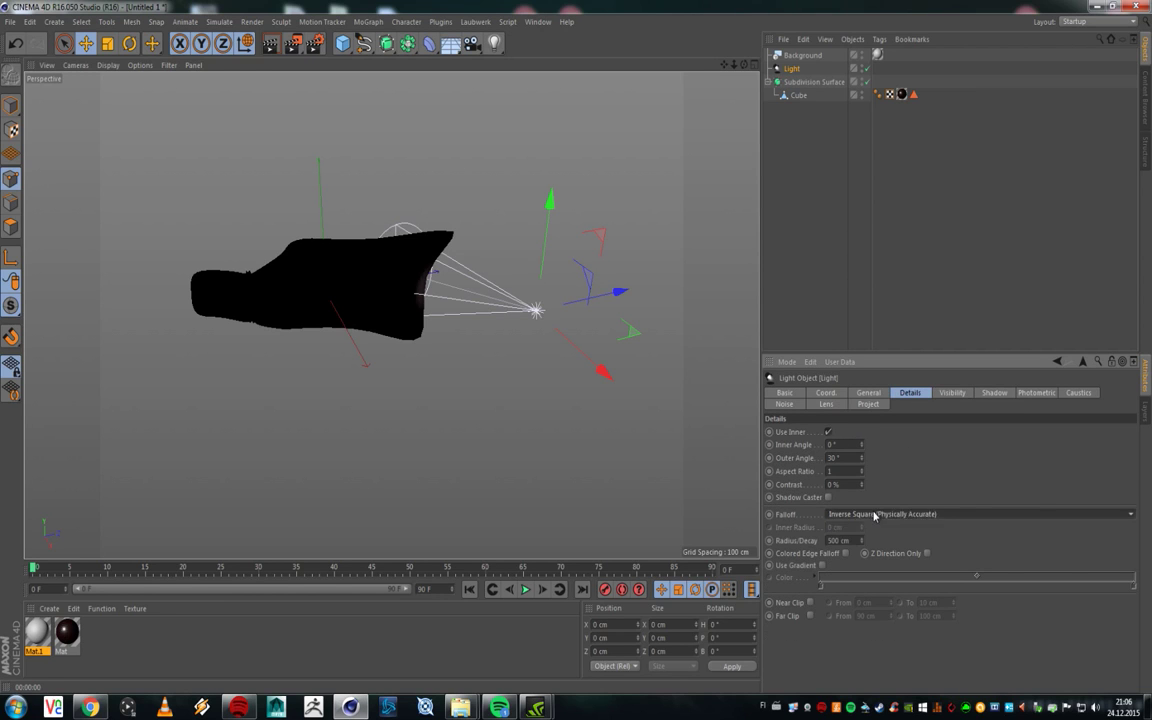
Step: Examine the spot light's Visibility, General, Lens, Project and Shadow settings
{"action": "left_click", "coordinate": [965, 393]}
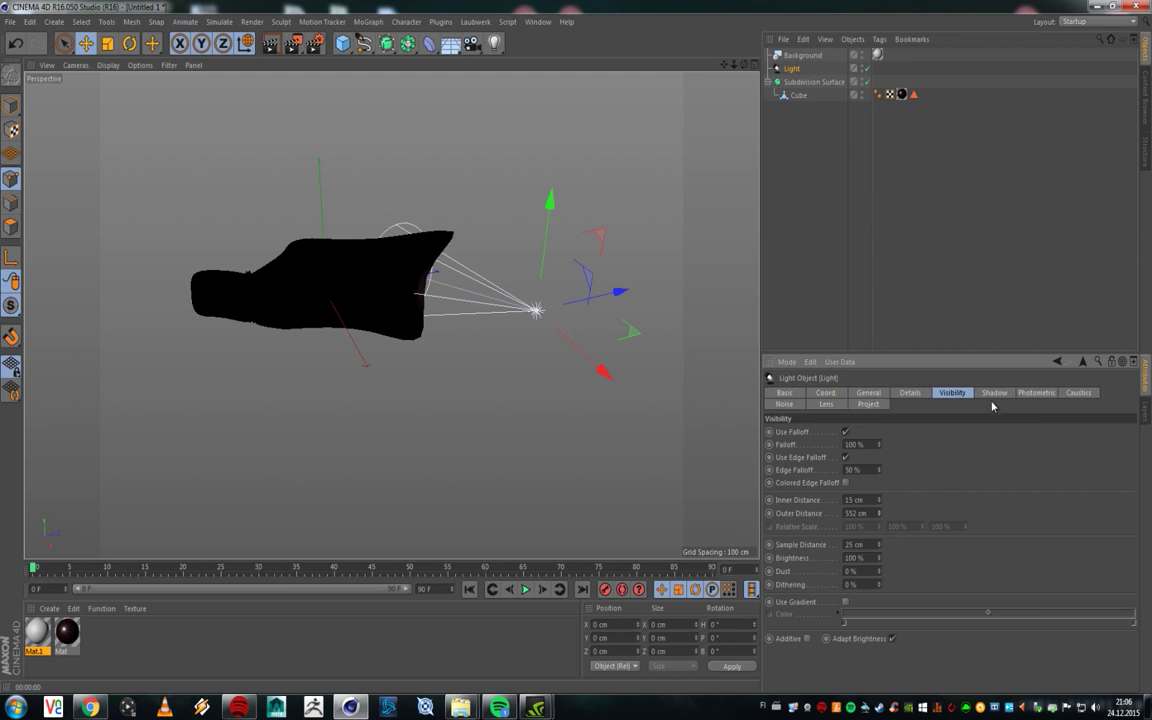
{"action": "left_click", "coordinate": [870, 500]}
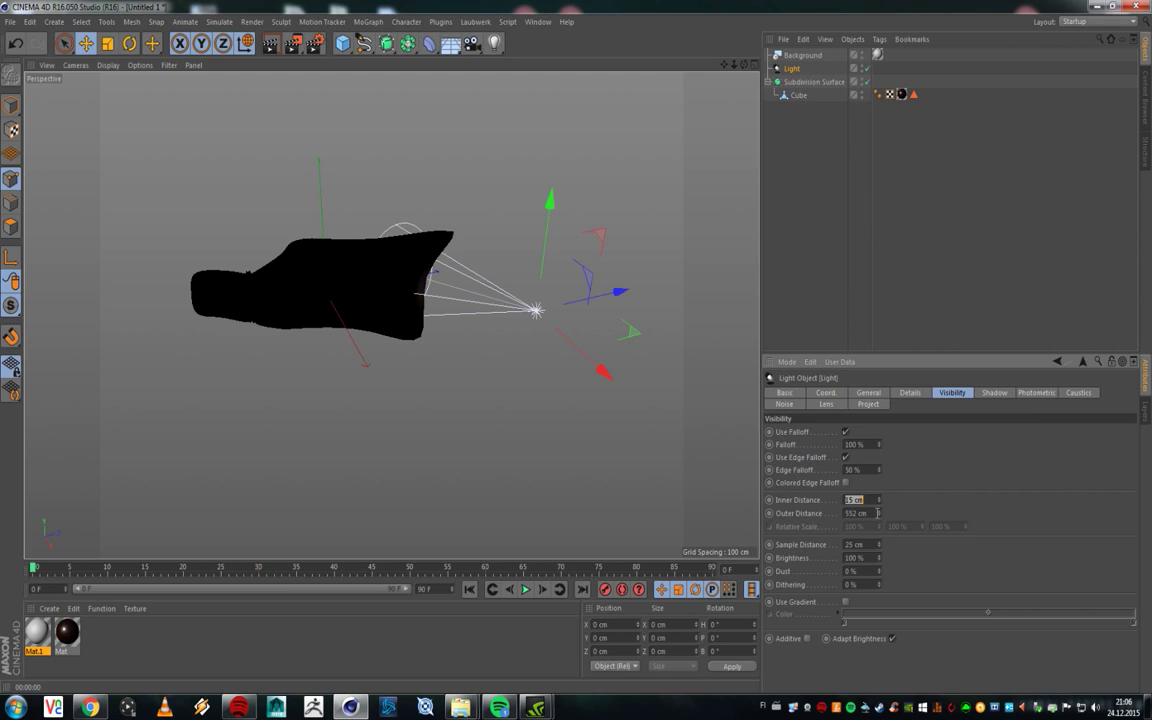
{"action": "left_click", "coordinate": [829, 395]}
{"action": "left_click", "coordinate": [850, 395]}
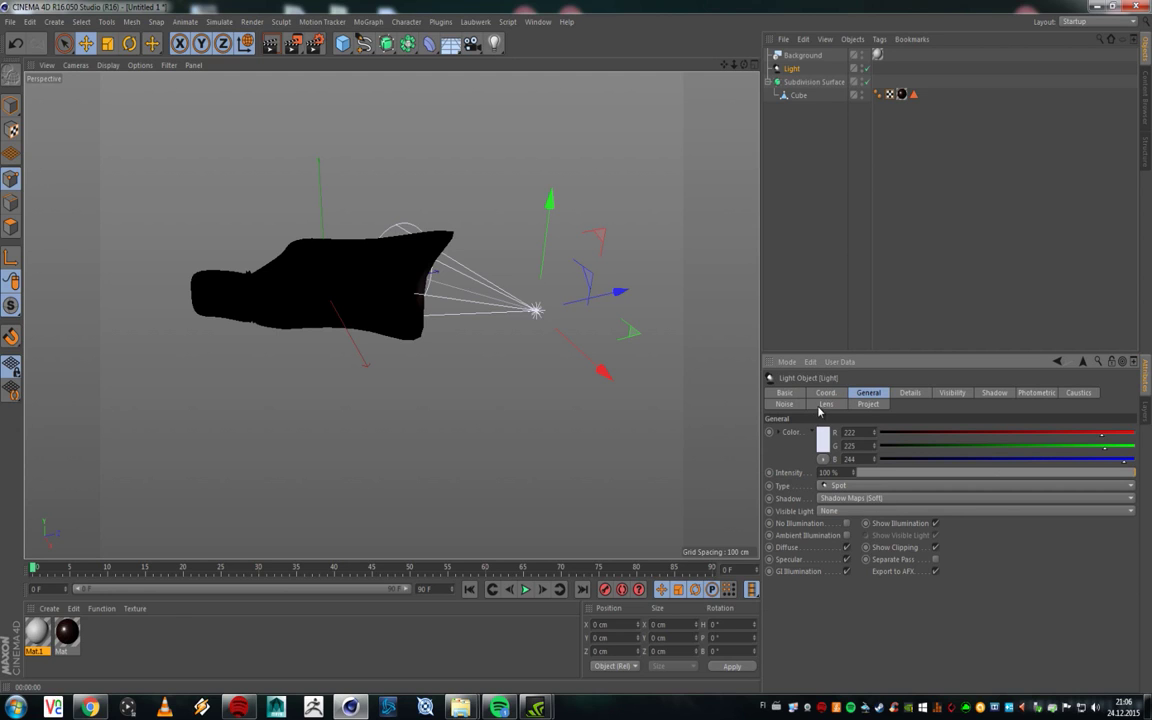
{"action": "left_click", "coordinate": [826, 404]}
{"action": "left_click", "coordinate": [868, 404]}
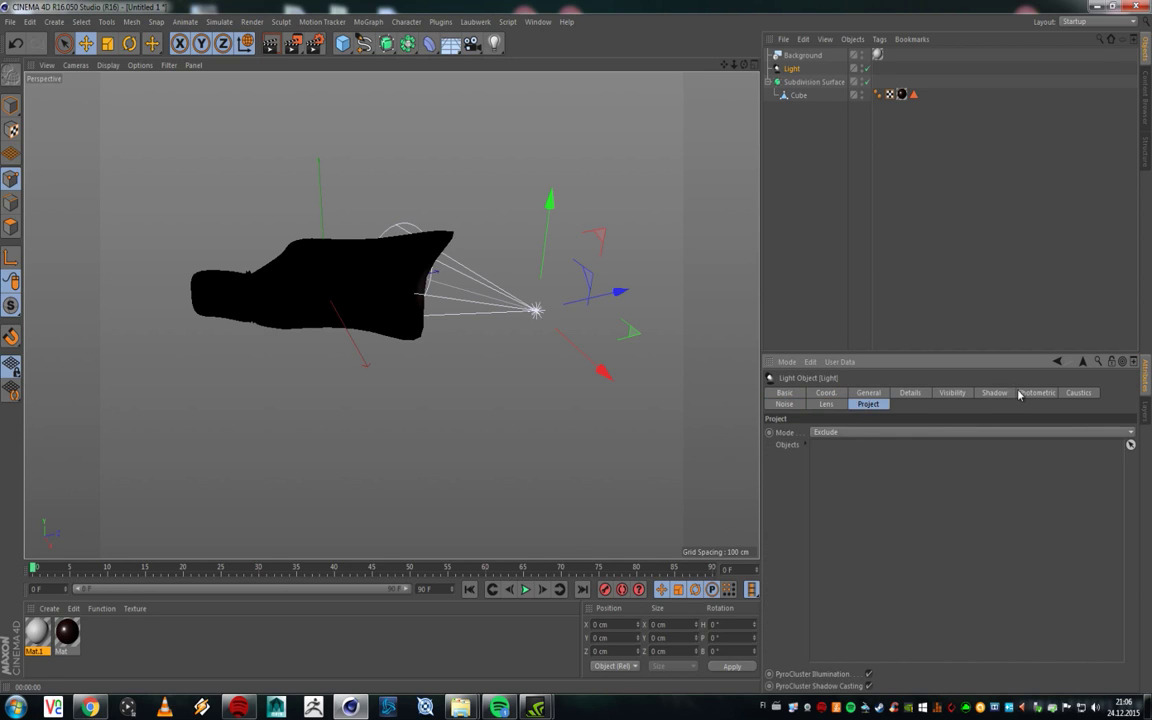
{"action": "left_click", "coordinate": [993, 393]}
{"action": "left_click", "coordinate": [942, 393]}
{"action": "left_click", "coordinate": [977, 397]}
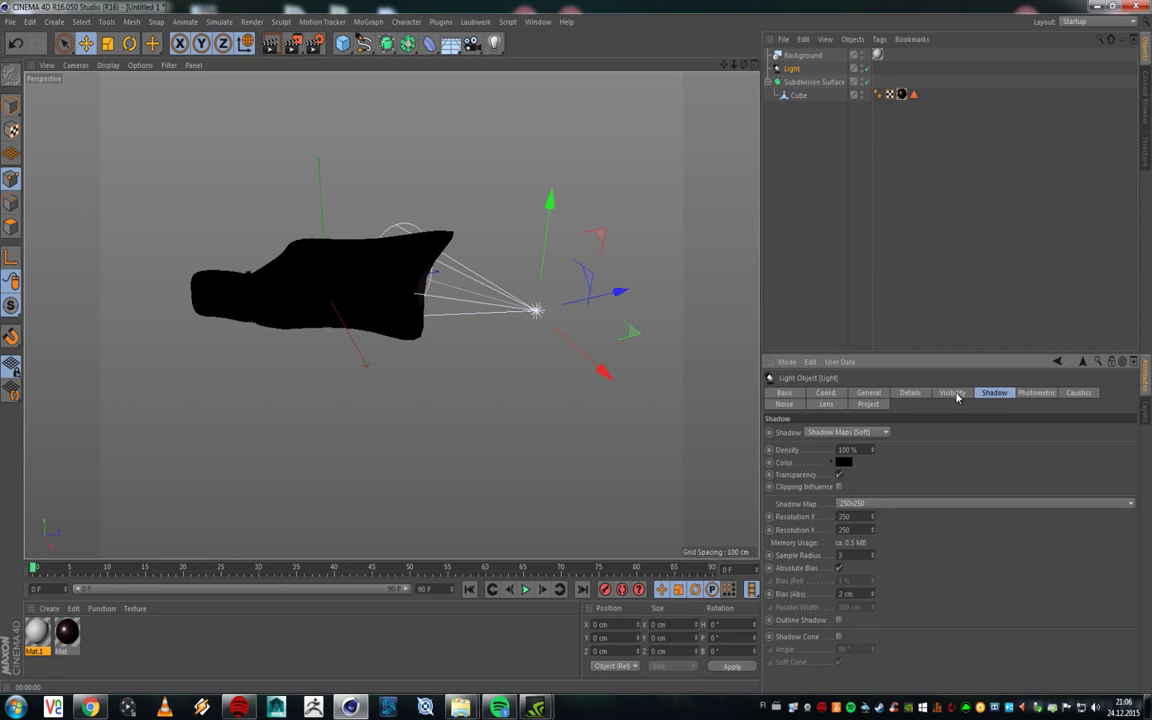
{"action": "left_click", "coordinate": [950, 394]}
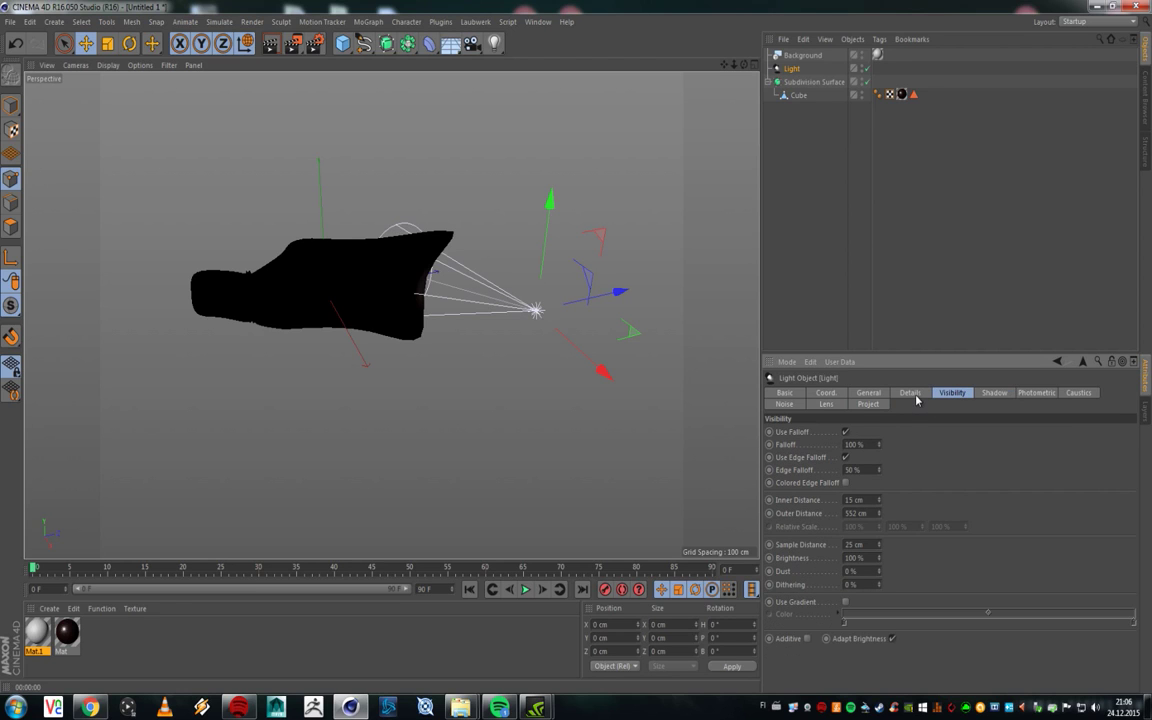
Step: Switch to Model mode and move the spot light outward along its red axis and slightly higher
{"action": "left_click", "coordinate": [909, 393]}
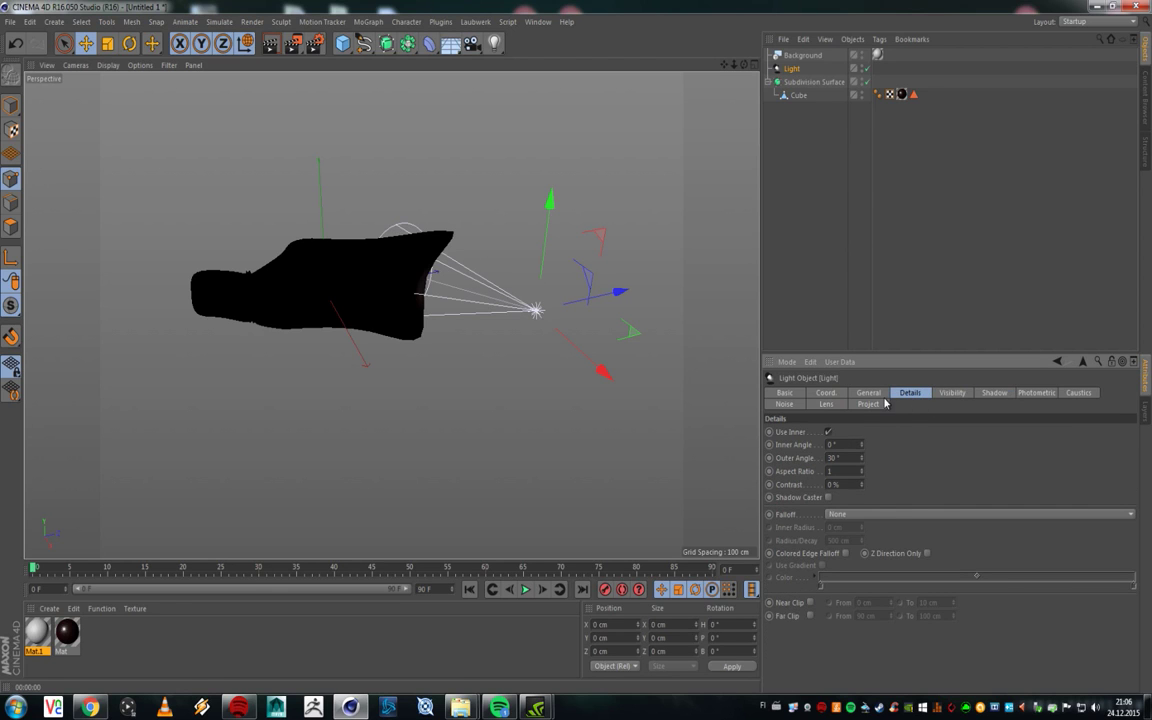
{"action": "left_click", "coordinate": [12, 106]}
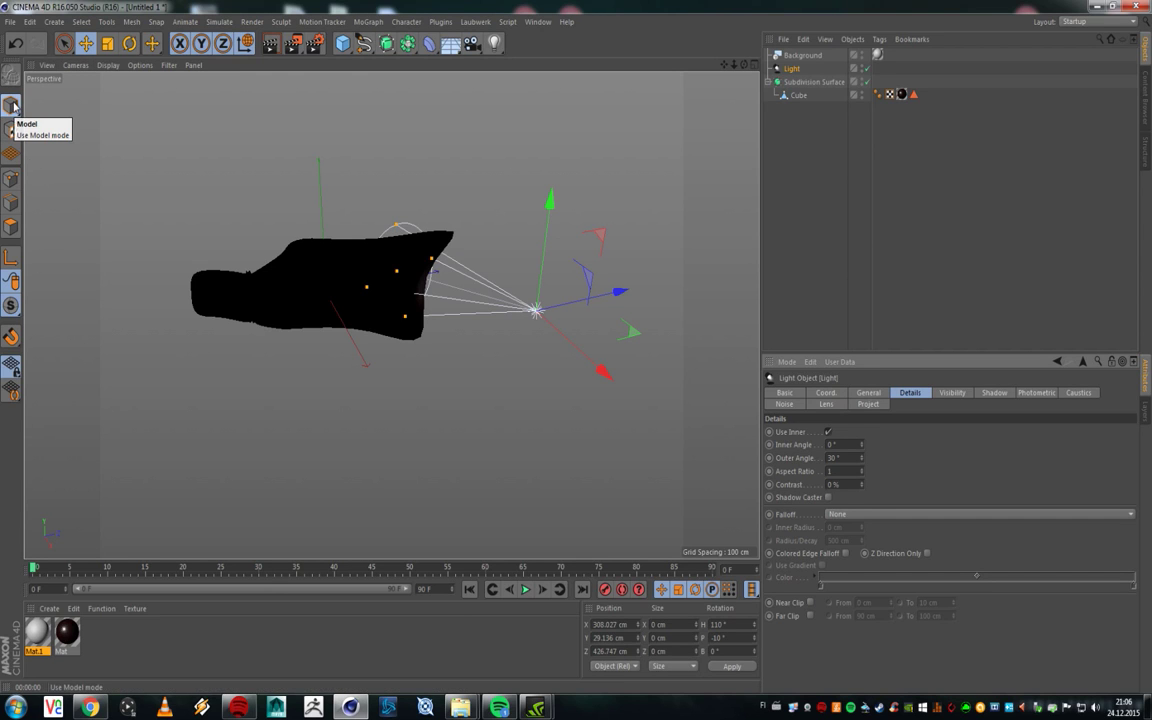
{"action": "left_click_drag", "start_coordinate": [605, 370], "coordinate": [684, 440]}
{"action": "left_click_drag", "start_coordinate": [592, 268], "coordinate": [589, 229]}
Step: Widen the spot light's outer angle to about 51° with its cone handle, and render the view
{"action": "left_click_drag", "start_coordinate": [395, 303], "coordinate": [314, 292]}
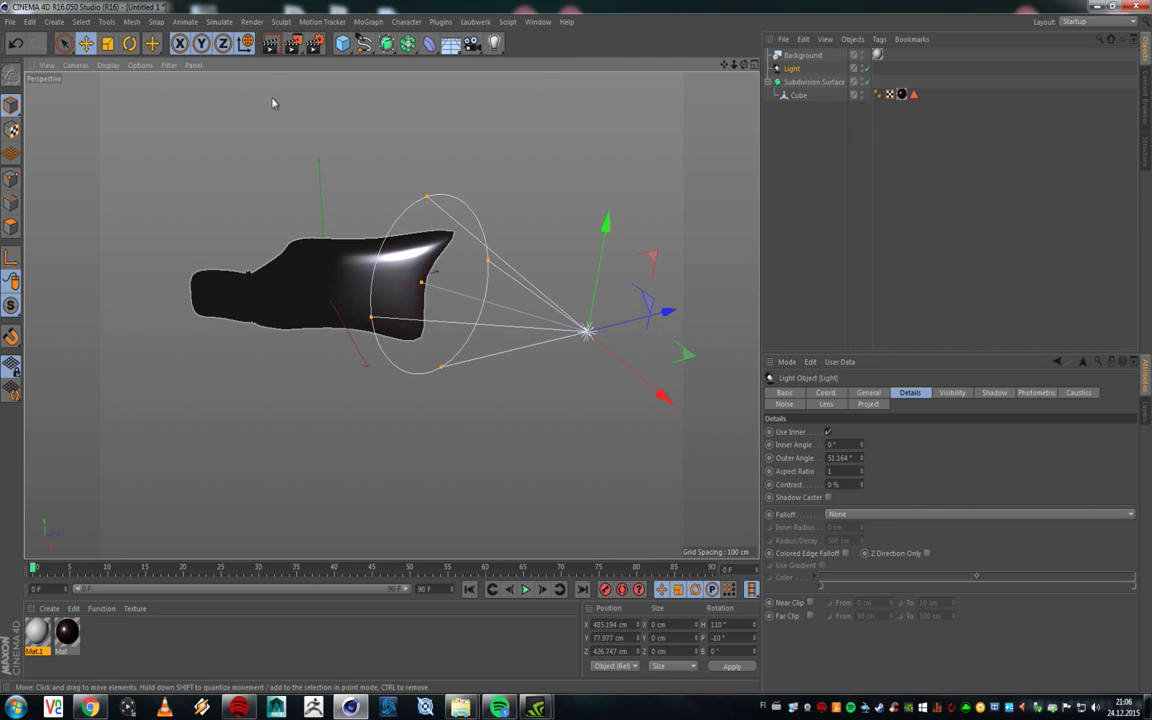
{"action": "key", "text": "ctrl+r"}
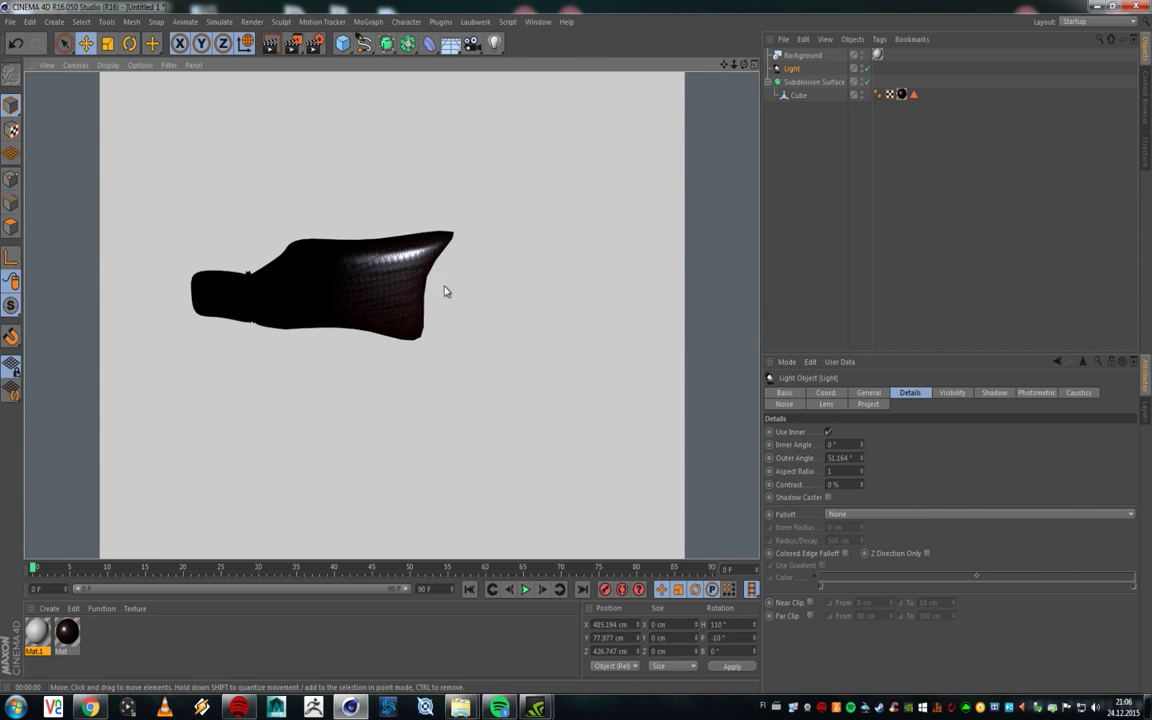
{"action": "left_click", "coordinate": [616, 248]}
{"action": "left_click", "coordinate": [583, 331]}
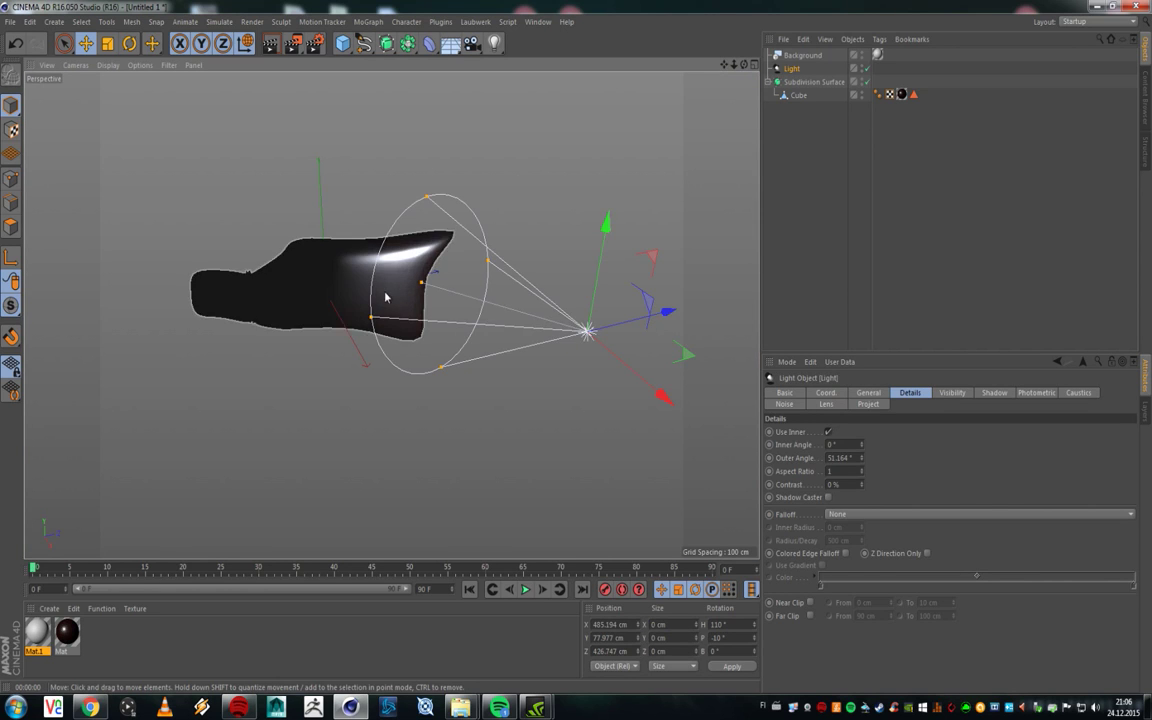
Step: Raise the spot light to a Y position of about 279 cm and tilt it down to about -22.5° pitch
{"action": "left_click_drag", "start_coordinate": [385, 291], "coordinate": [489, 234], "text": "alt"}
{"action": "scroll", "coordinate": [388, 250], "scroll_direction": "up", "scroll_amount": 3}
{"action": "left_click_drag", "start_coordinate": [388, 250], "coordinate": [519, 262], "text": "alt"}
{"action": "left_click_drag", "start_coordinate": [642, 157], "coordinate": [645, 94]}
{"action": "left_click_drag", "start_coordinate": [391, 268], "coordinate": [333, 118]}
{"action": "key", "text": "r"}
{"action": "left_click_drag", "start_coordinate": [589, 172], "coordinate": [590, 148]}
{"action": "key", "text": "e"}
{"action": "left_click_drag", "start_coordinate": [644, 109], "coordinate": [645, 62]}
Step: Render the form in the Picture Viewer, and render a closer view of it in the viewport to check the highlight
{"action": "left_click", "coordinate": [268, 46]}
{"action": "scroll", "coordinate": [334, 319], "scroll_direction": "down", "scroll_amount": 3}
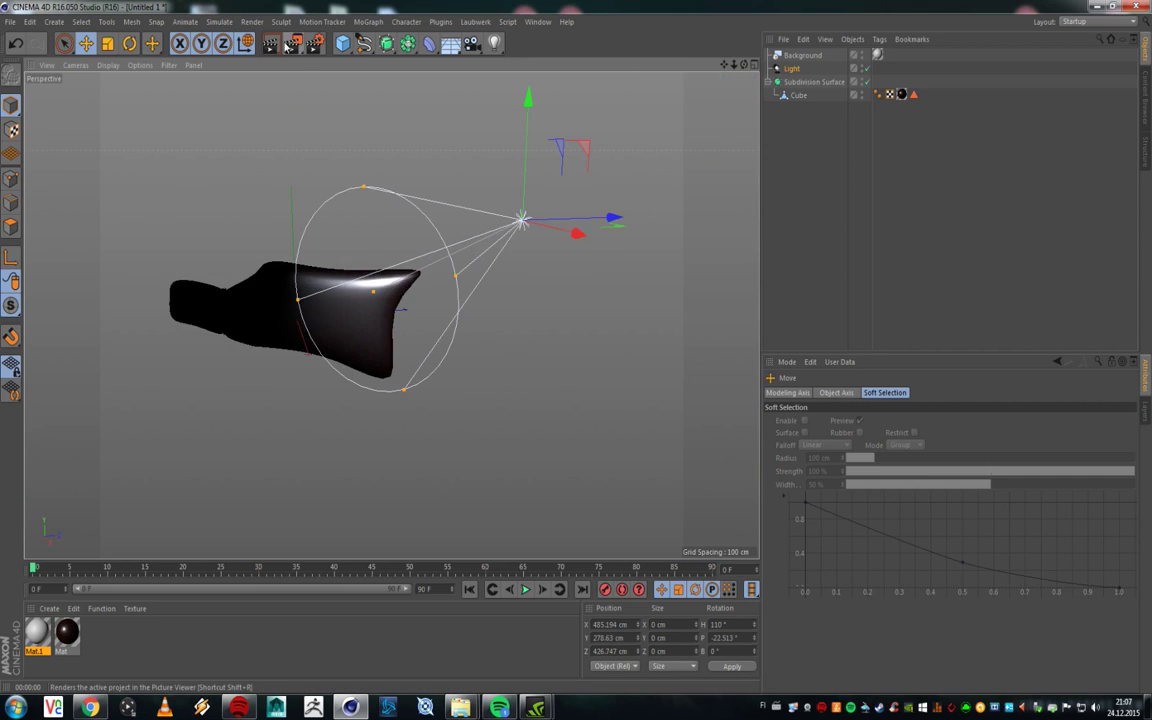
{"action": "key", "text": "shift+r"}
{"action": "left_click", "coordinate": [716, 123]}
{"action": "scroll", "coordinate": [363, 195], "scroll_direction": "up", "scroll_amount": 5}
{"action": "scroll", "coordinate": [348, 300], "scroll_direction": "down", "scroll_amount": 3}
{"action": "scroll", "coordinate": [339, 267], "scroll_direction": "up", "scroll_amount": 3}
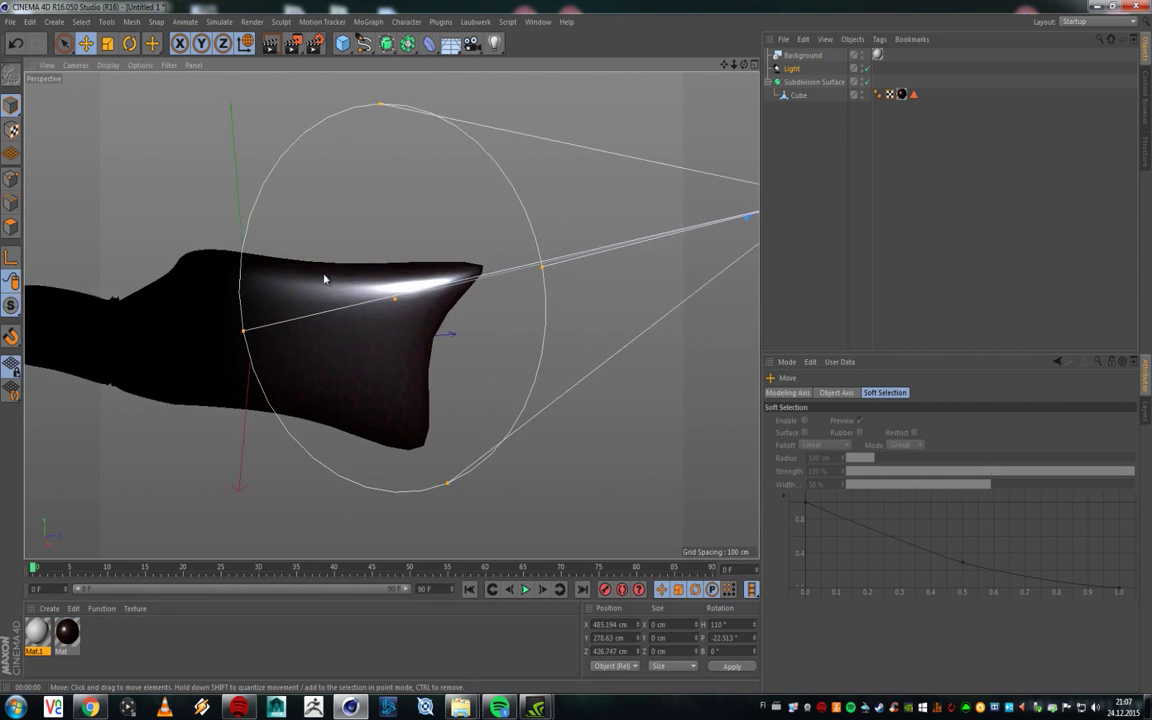
{"action": "scroll", "coordinate": [393, 290], "scroll_direction": "down", "scroll_amount": 1}
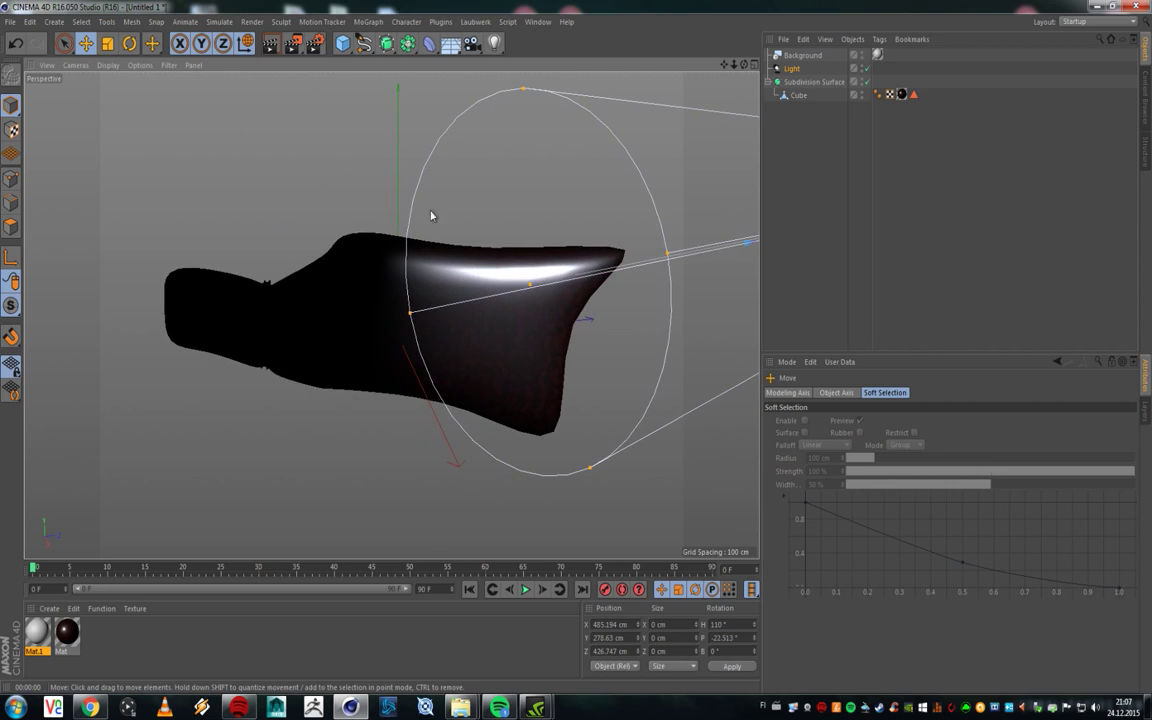
{"action": "left_click", "coordinate": [270, 43]}
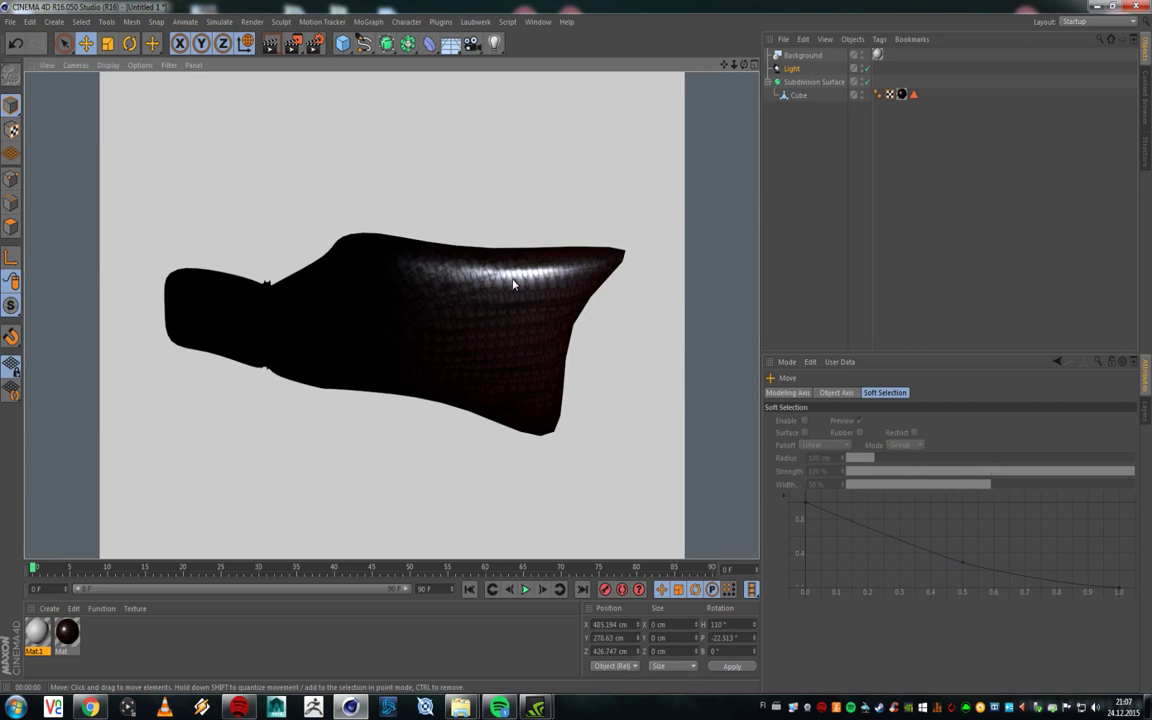
{"action": "scroll", "coordinate": [432, 293], "scroll_direction": "down", "scroll_amount": 3}
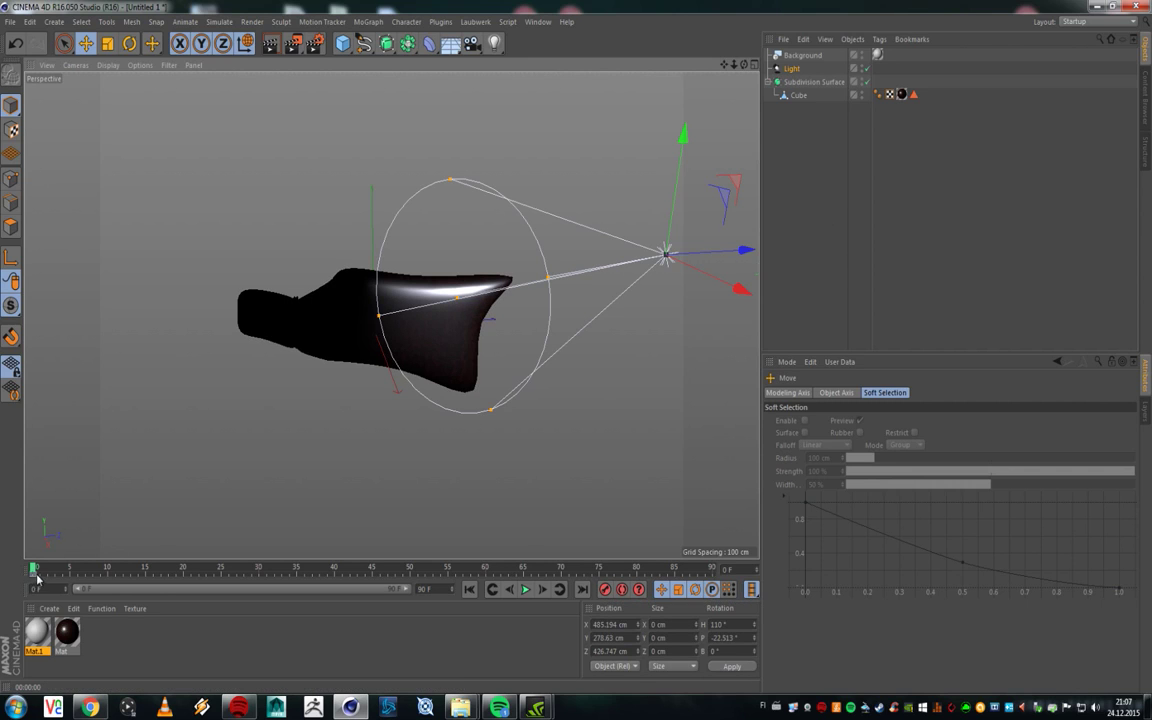
Step: At frame 60, move the spot light to the form's narrow end, rotate it to face the form, and record a keyframe
{"action": "left_click_drag", "start_coordinate": [35, 572], "coordinate": [486, 567]}
{"action": "left_click_drag", "start_coordinate": [740, 250], "coordinate": [270, 385]}
{"action": "key", "text": "r"}
{"action": "key", "text": "e"}
{"action": "key", "text": "r"}
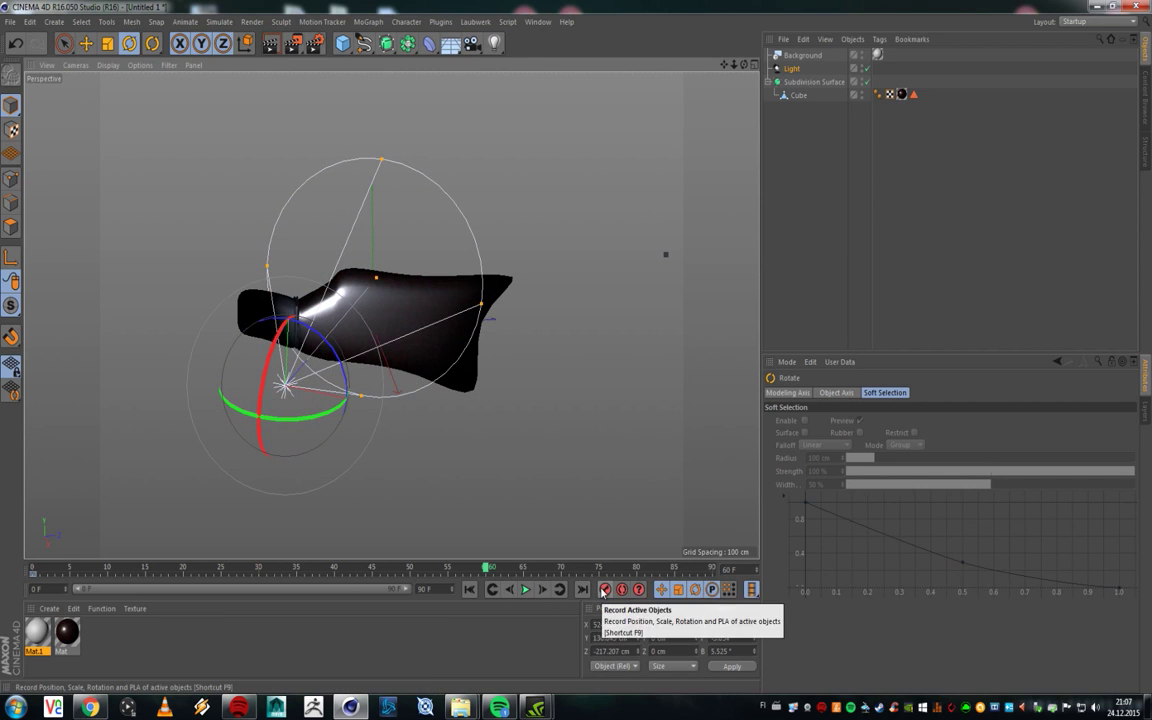
{"action": "left_click", "coordinate": [604, 591]}
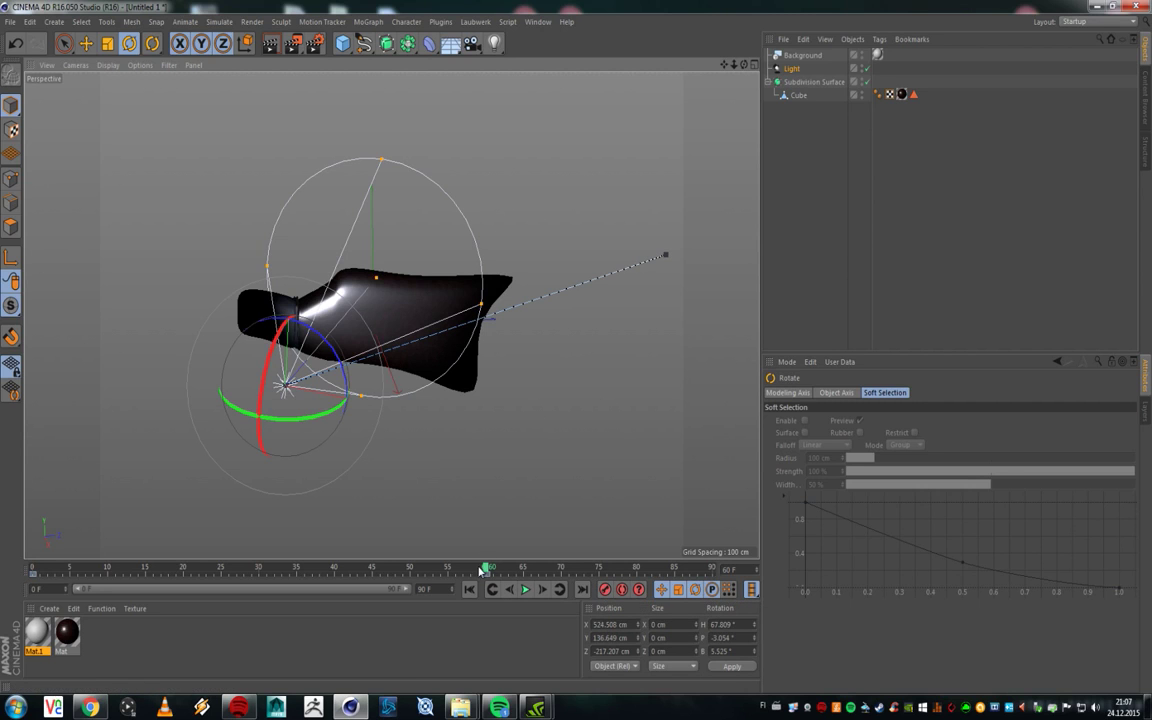
Step: Shorten the timeline's preview range to end at frame 60, and render the current frame to the Picture Viewer
{"action": "mouse_move", "coordinate": [486, 571]}
{"action": "left_mouse_down"}
{"action": "mouse_move", "coordinate": [90, 569]}
{"action": "mouse_move", "coordinate": [444, 569]}
{"action": "mouse_move", "coordinate": [267, 549]}
{"action": "mouse_move", "coordinate": [40, 555]}
{"action": "mouse_move", "coordinate": [486, 566]}
{"action": "left_mouse_up"}
{"action": "left_click_drag", "start_coordinate": [405, 594], "coordinate": [302, 591]}
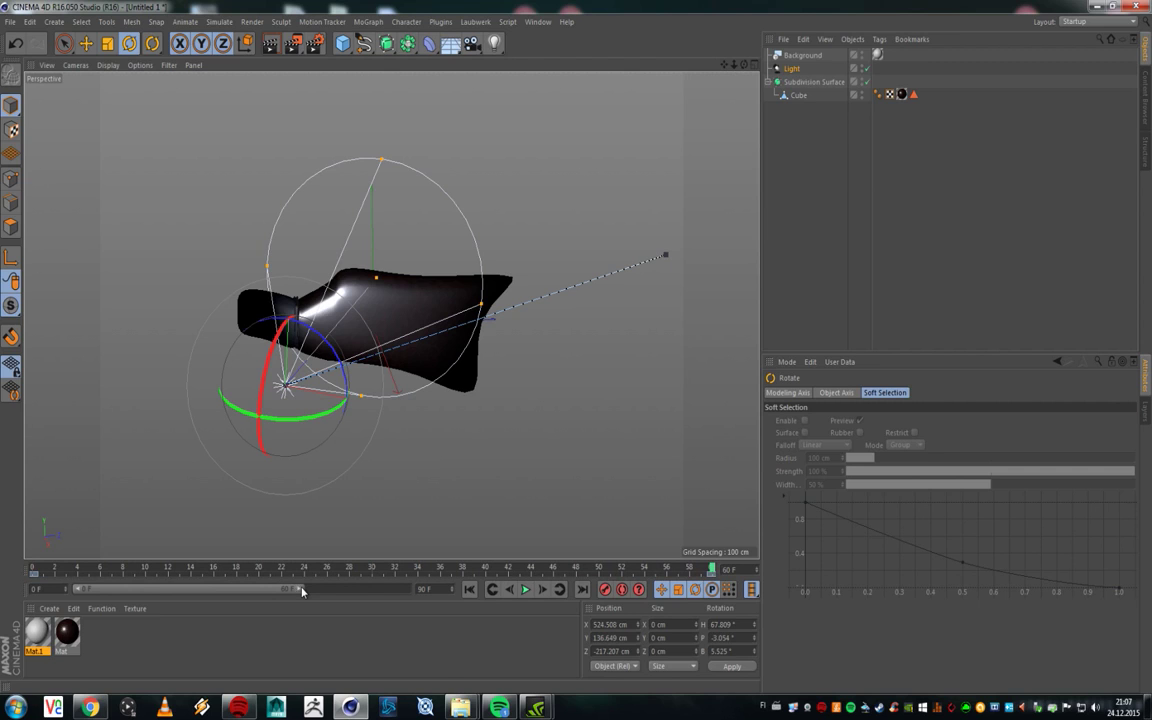
{"action": "left_click", "coordinate": [295, 43]}
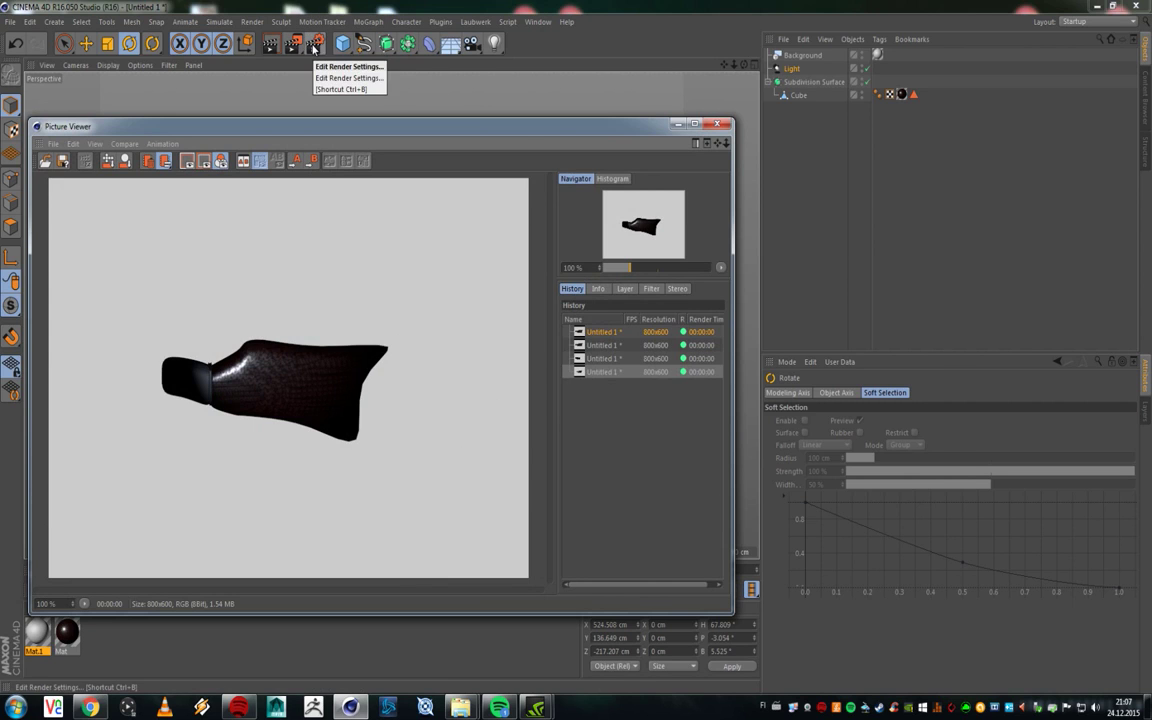
Step: Set the render output's frame range to Preview Range, covering frames 0 to 60
{"action": "left_click", "coordinate": [315, 43]}
{"action": "left_click", "coordinate": [489, 201]}
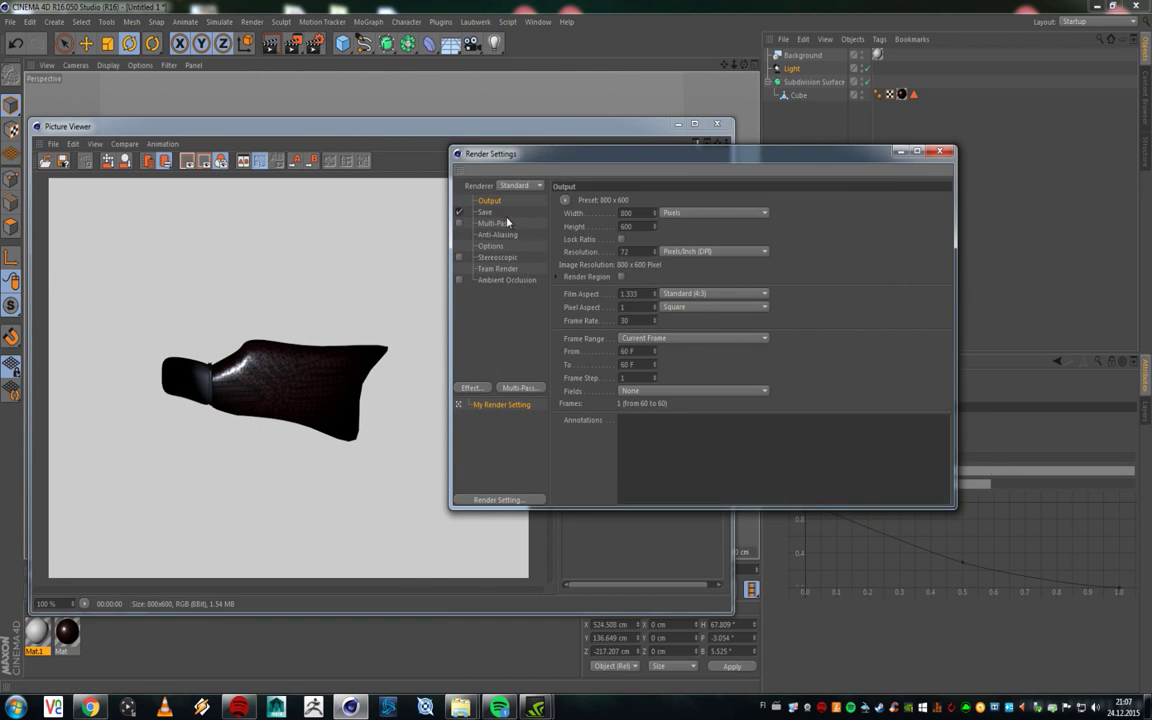
{"action": "left_click", "coordinate": [671, 341]}
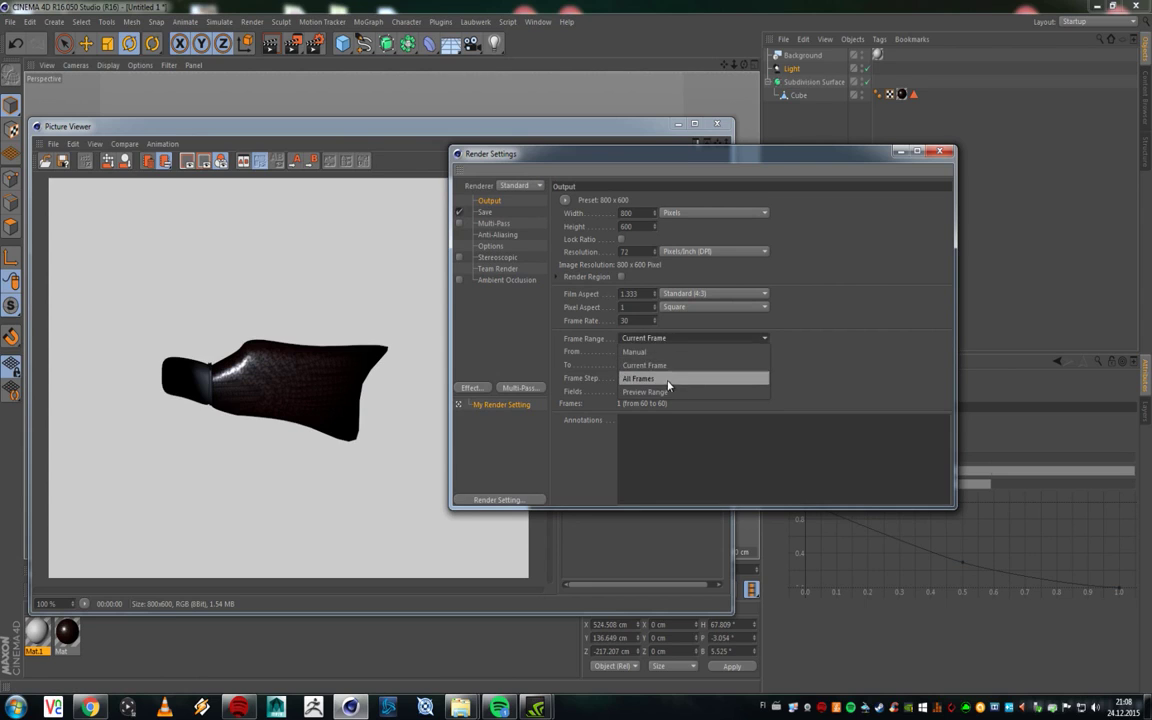
{"action": "left_click", "coordinate": [640, 376]}
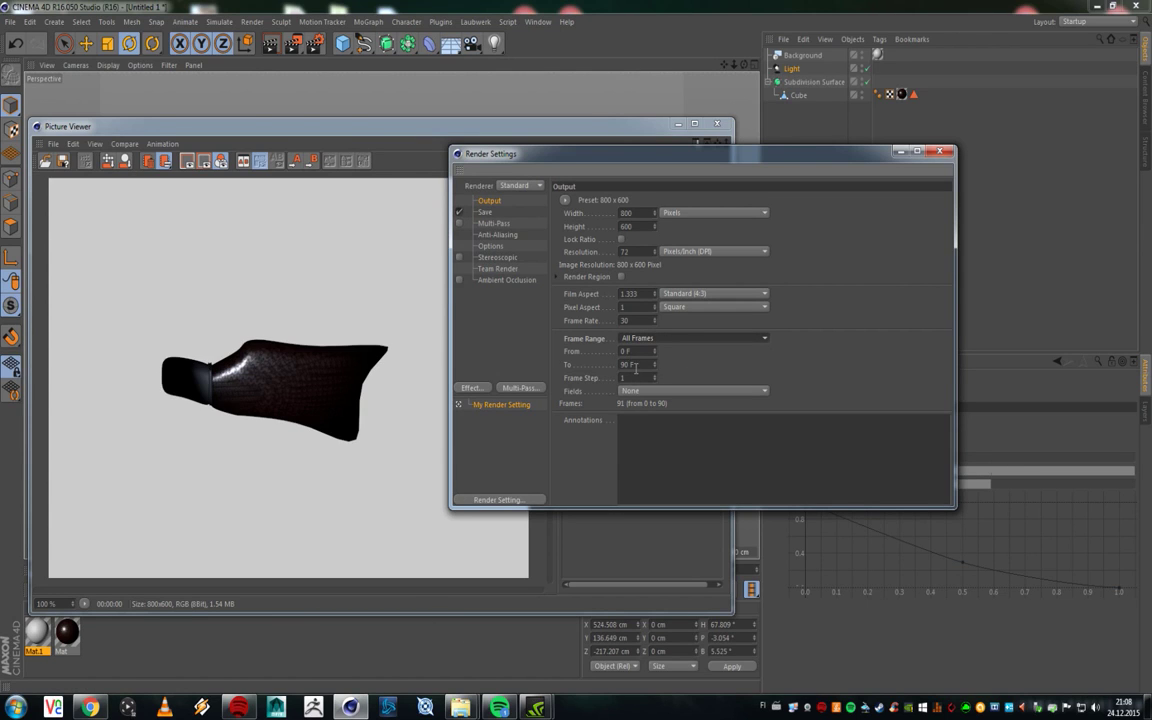
{"action": "left_click", "coordinate": [653, 339]}
{"action": "left_click_drag", "start_coordinate": [836, 162], "coordinate": [1026, 149]}
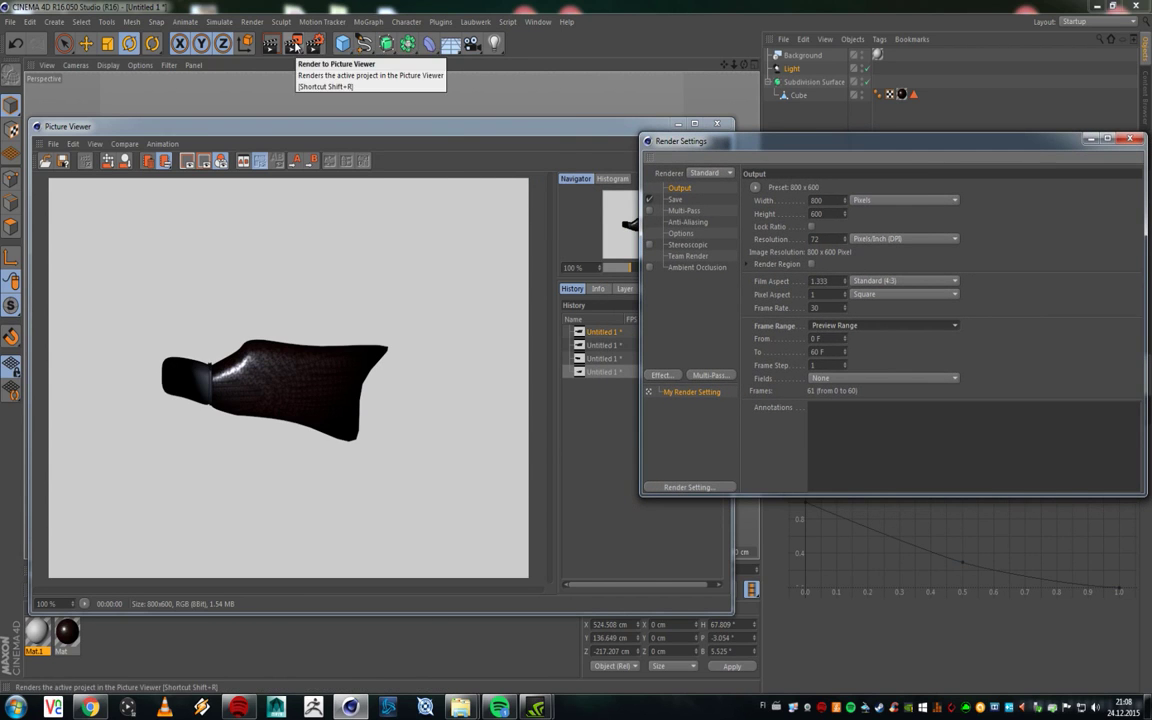
Step: Render the light animation to the Picture Viewer and look over the Save and Output render settings
{"action": "left_click", "coordinate": [295, 45]}
{"action": "left_click", "coordinate": [609, 402]}
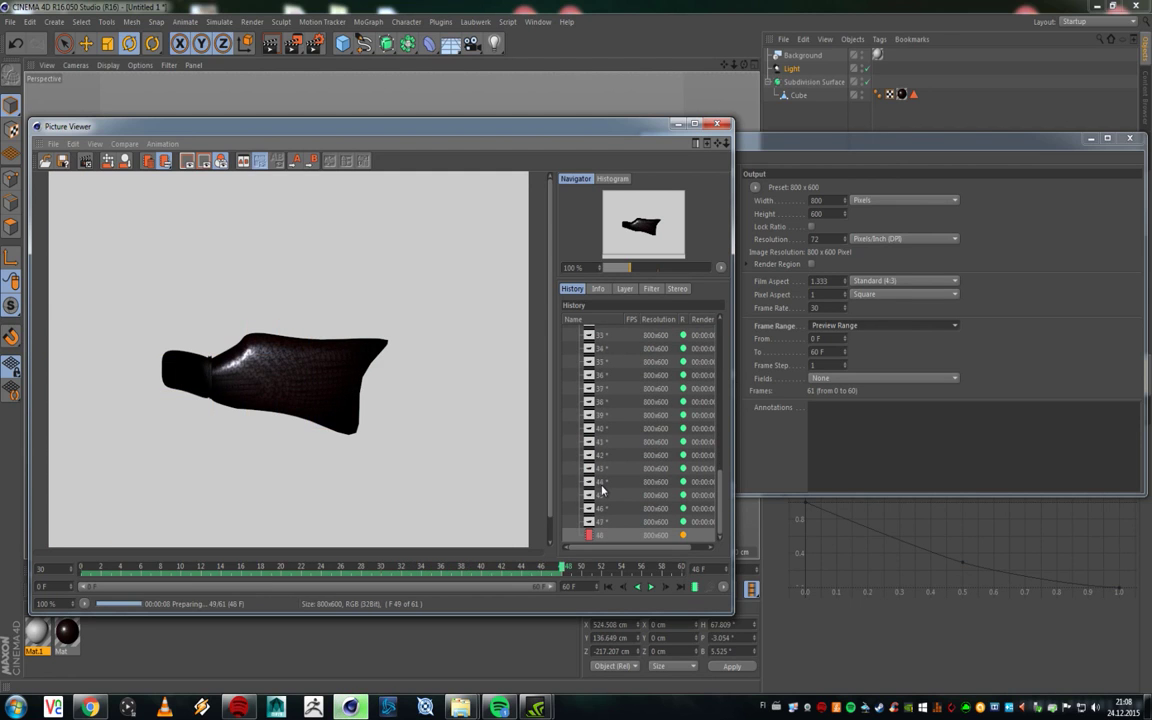
{"action": "left_click", "coordinate": [947, 320]}
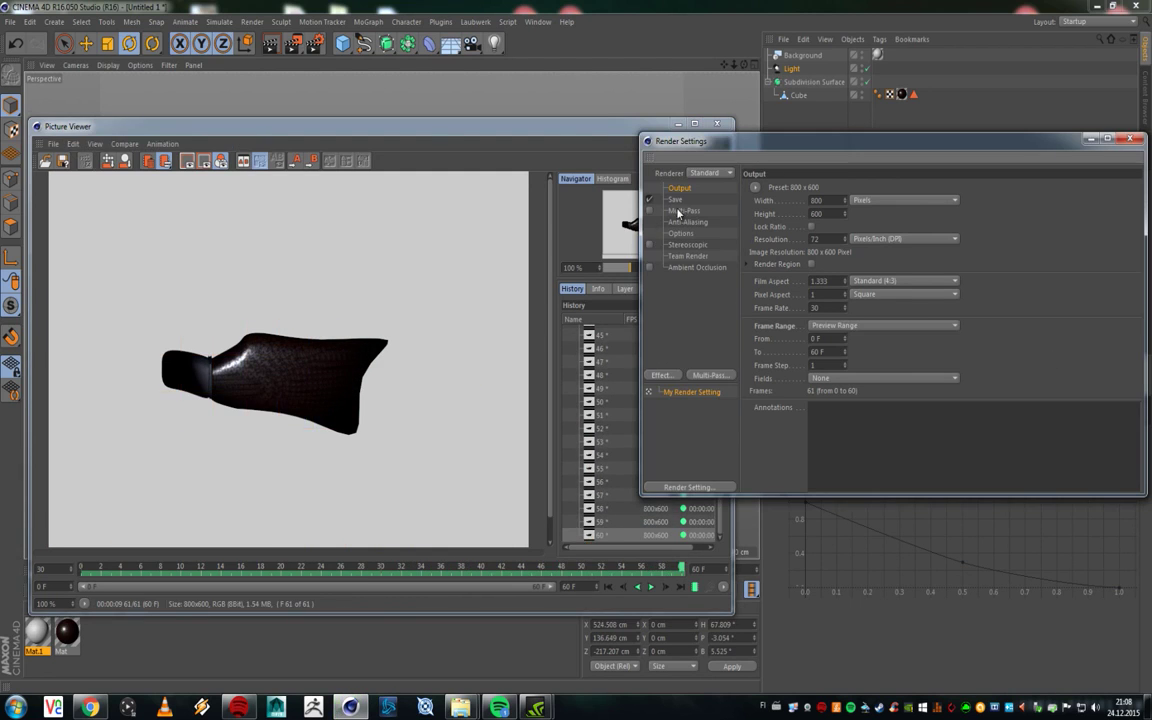
{"action": "left_click", "coordinate": [676, 200]}
{"action": "left_click", "coordinate": [680, 188]}
Step: Play back the rendered animation, inspect the moving highlight enlarged, and close the Picture Viewer
{"action": "left_click", "coordinate": [539, 136]}
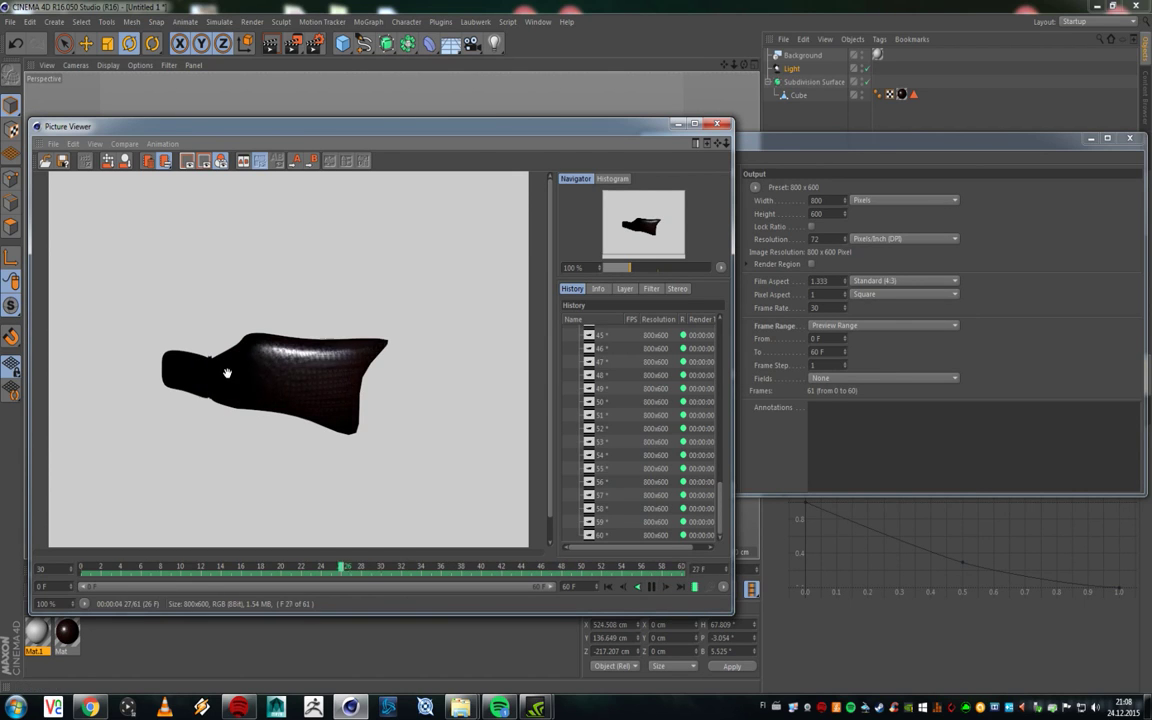
{"action": "scroll", "coordinate": [277, 375], "scroll_direction": "up", "scroll_amount": 2}
{"action": "scroll", "coordinate": [277, 375], "scroll_direction": "up", "scroll_amount": 2}
{"action": "scroll", "coordinate": [276, 381], "scroll_direction": "down", "scroll_amount": 4}
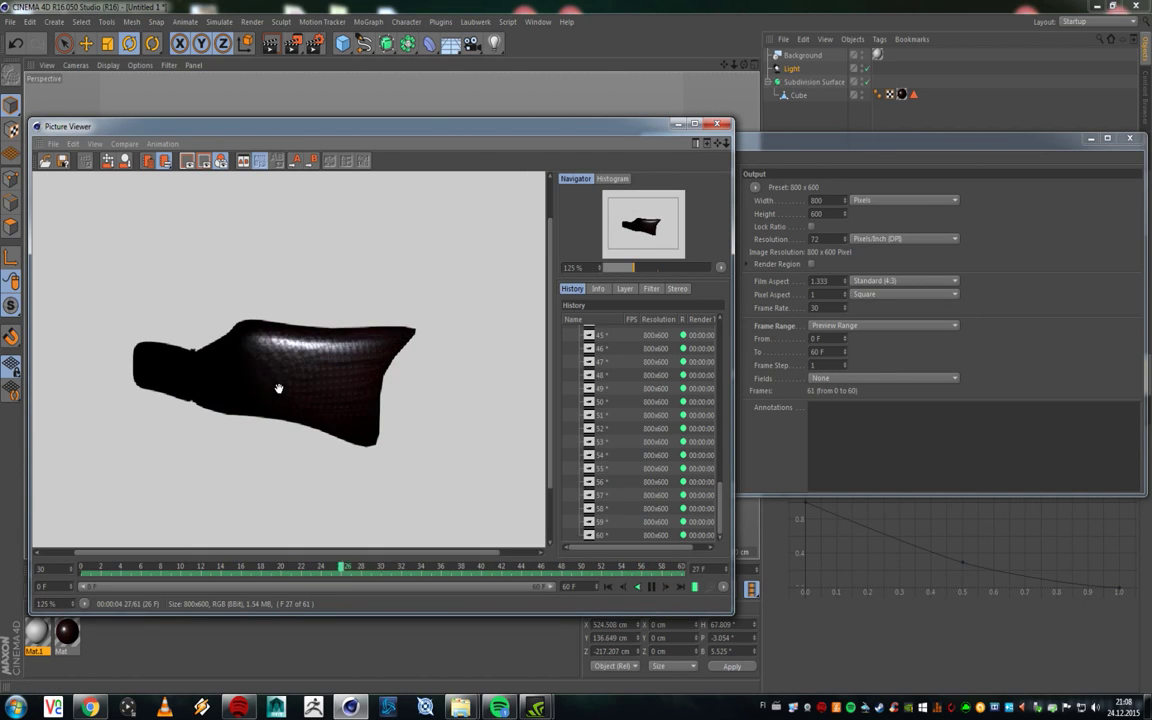
{"action": "scroll", "coordinate": [279, 388], "scroll_direction": "down", "scroll_amount": 1}
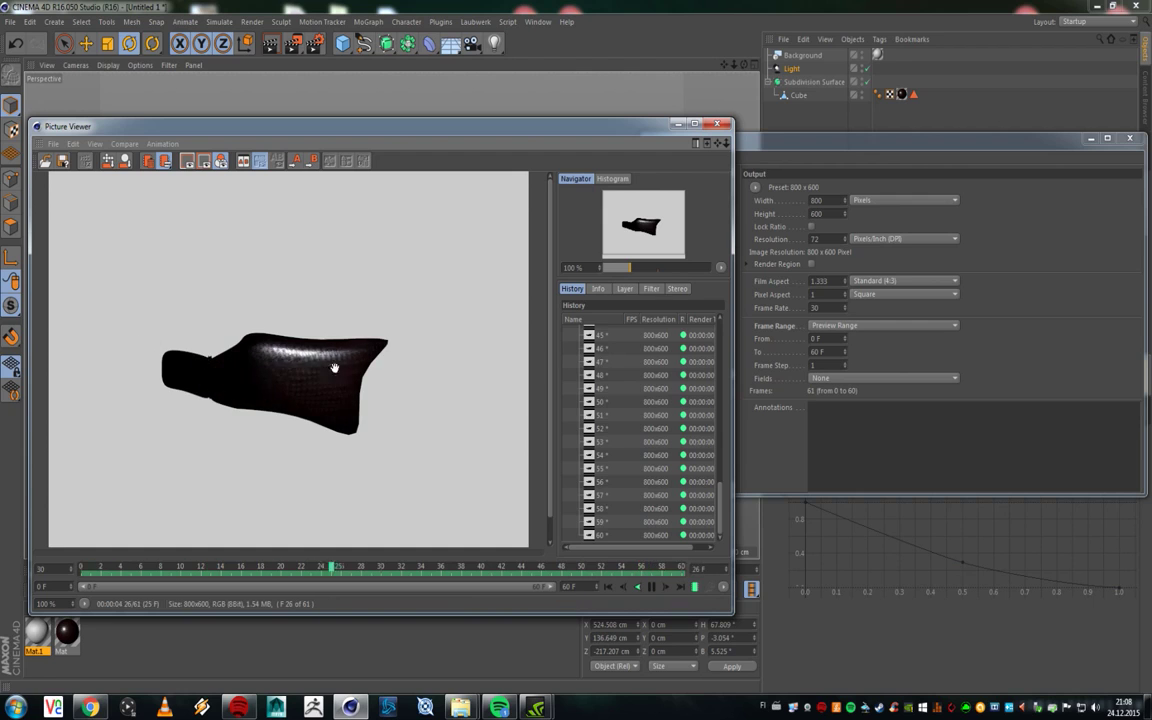
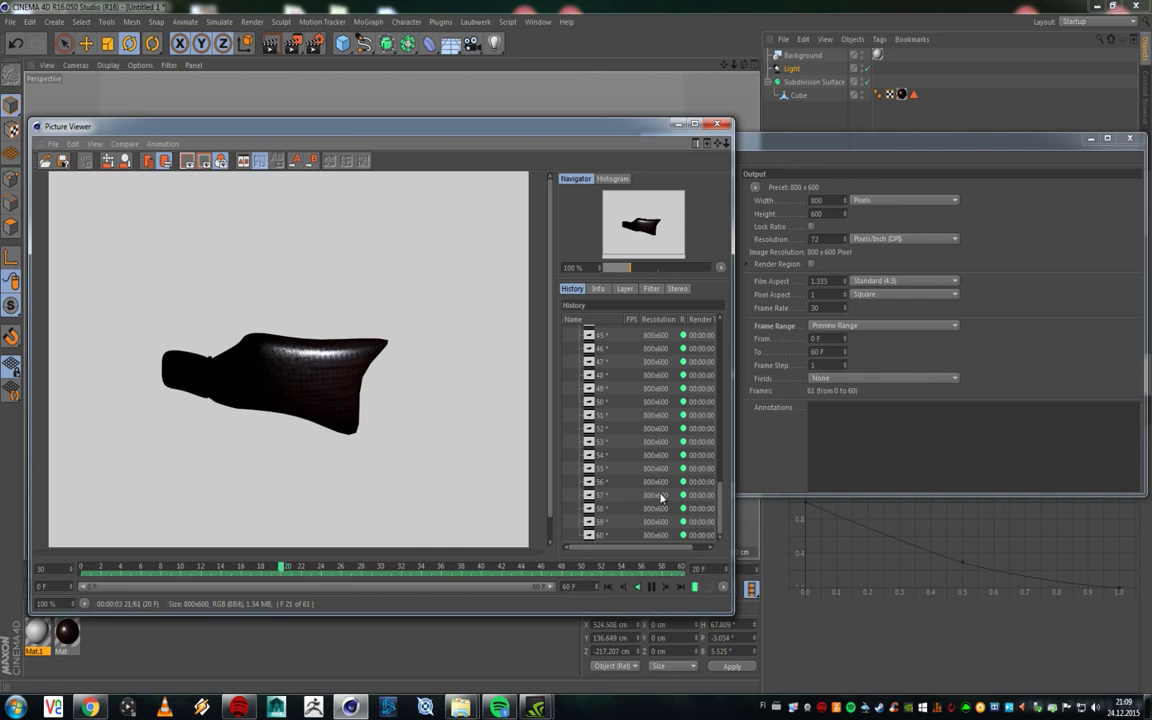
{"action": "left_click", "coordinate": [651, 587]}
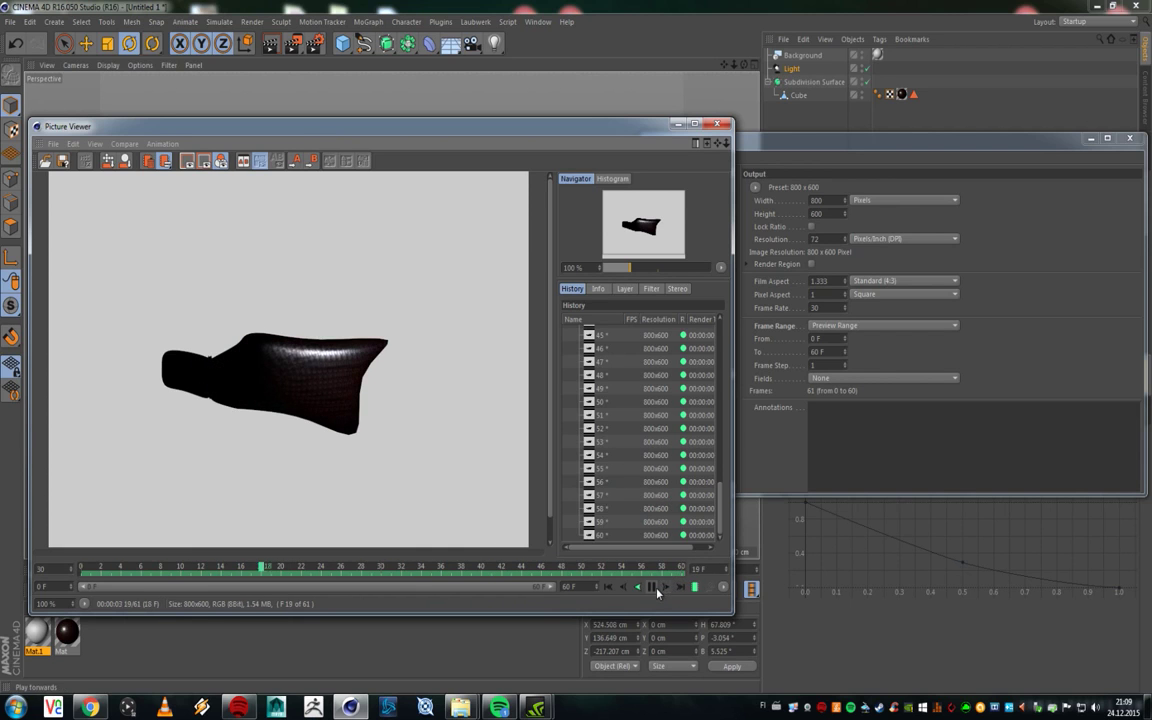
{"action": "left_click", "coordinate": [726, 125]}
Step: Find valmis.mp4 in the sasuke cgi folder through the Open File dialog and play it in VLC
{"action": "left_click", "coordinate": [10, 21]}
{"action": "left_click", "coordinate": [35, 51]}
{"action": "left_click_drag", "start_coordinate": [382, 132], "coordinate": [376, 264]}
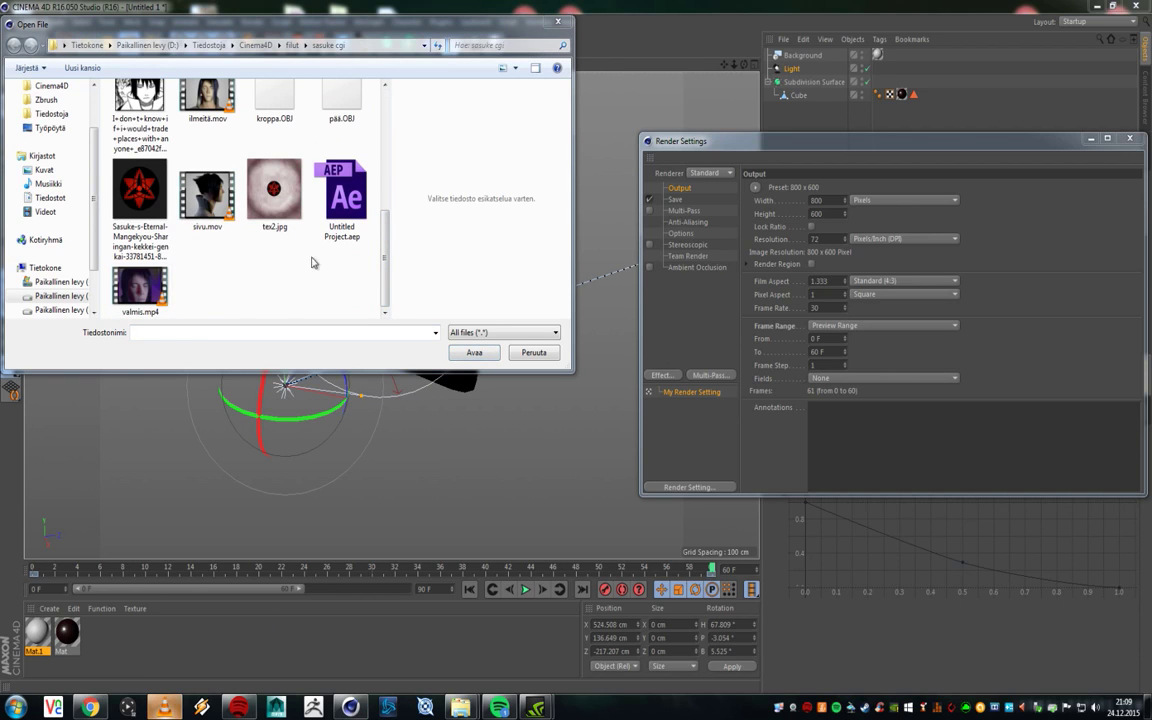
{"action": "left_click_drag", "start_coordinate": [1150, 95], "coordinate": [401, 87]}
{"action": "left_click_drag", "start_coordinate": [133, 288], "coordinate": [473, 275]}
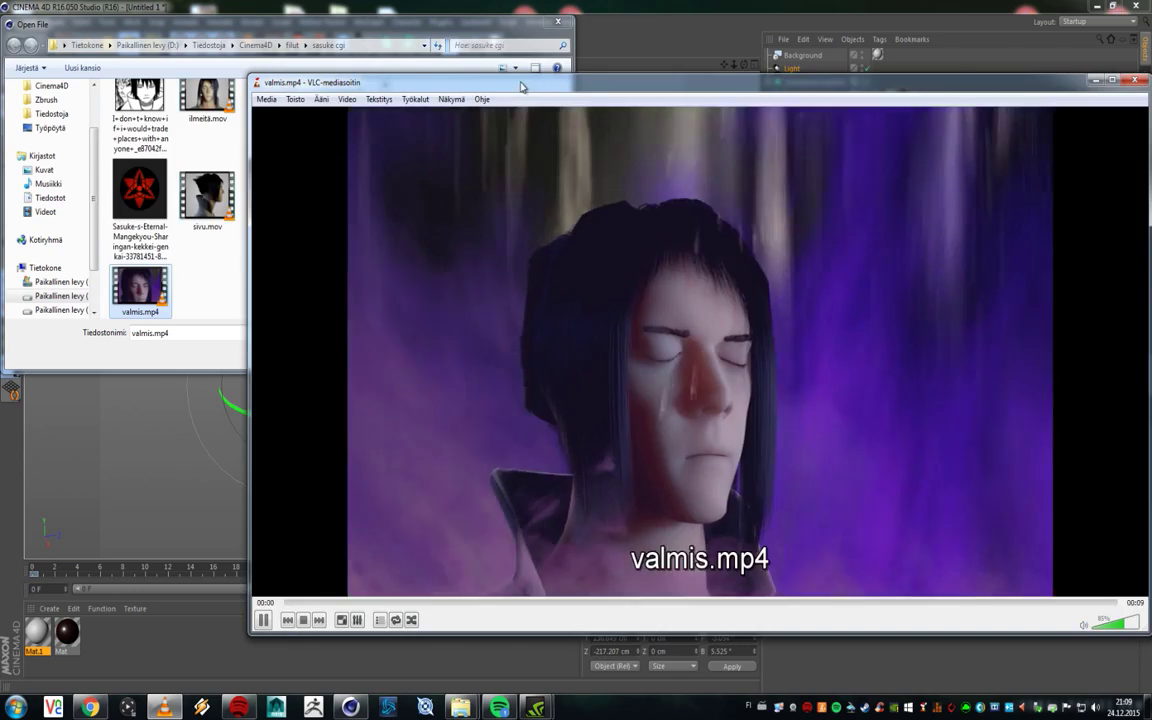
{"action": "left_click_drag", "start_coordinate": [522, 87], "coordinate": [387, 67]}
Step: Lower the playback volume to about 60%, replay valmis.mp4, and close VLC
{"action": "scroll", "coordinate": [715, 252], "scroll_direction": "down", "scroll_amount": 4}
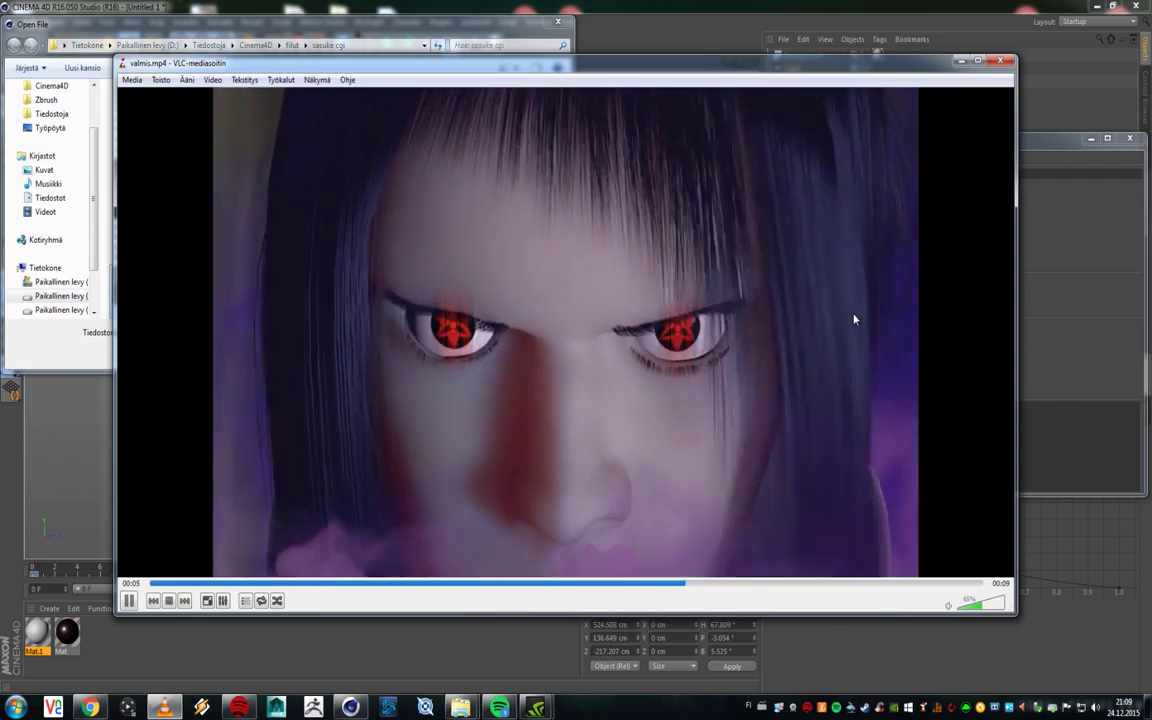
{"action": "left_click", "coordinate": [162, 583]}
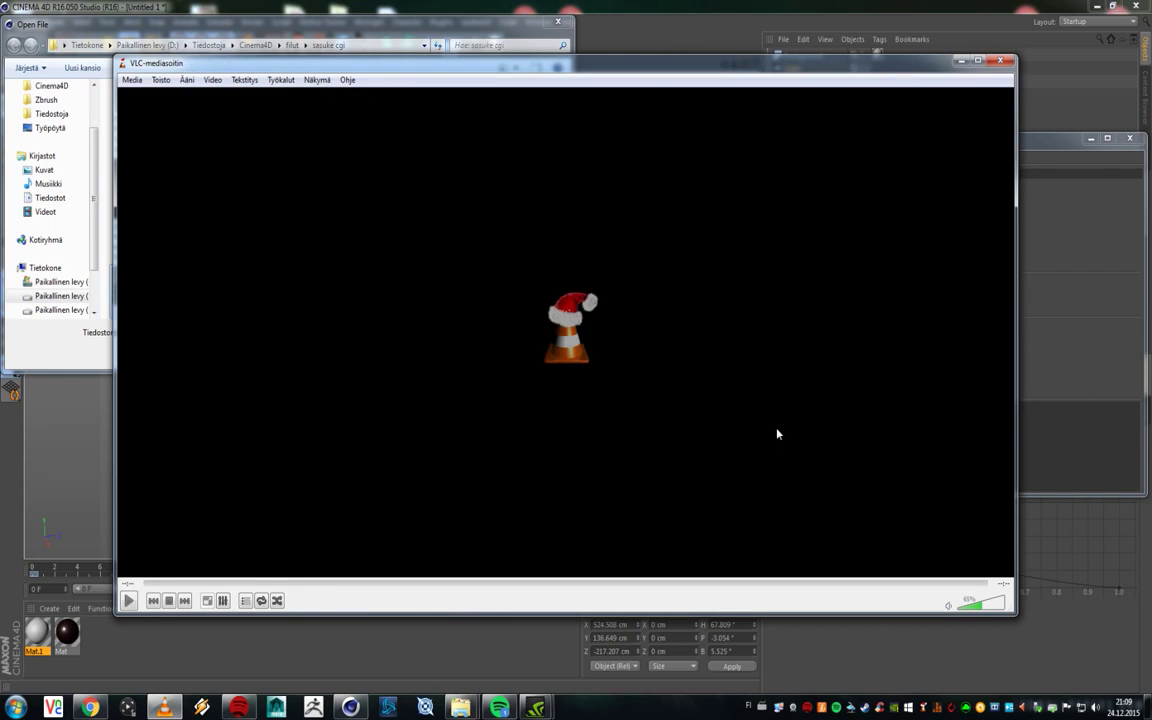
{"action": "left_click", "coordinate": [128, 600]}
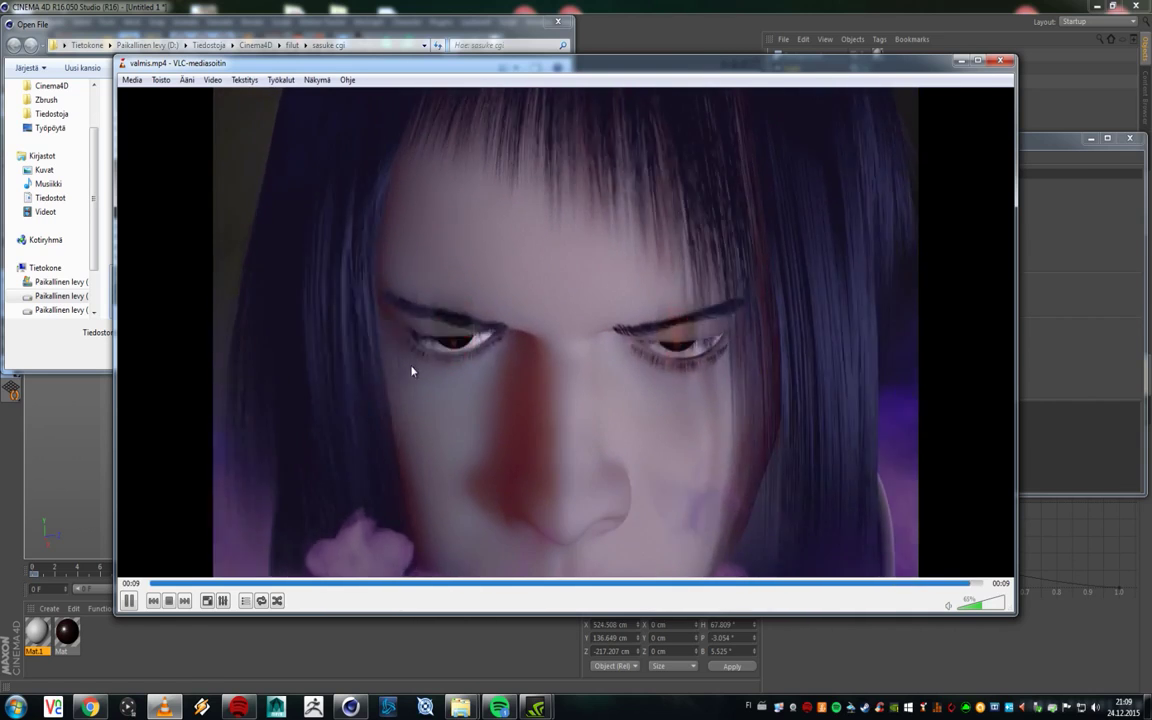
{"action": "key", "text": "ctrl+q"}
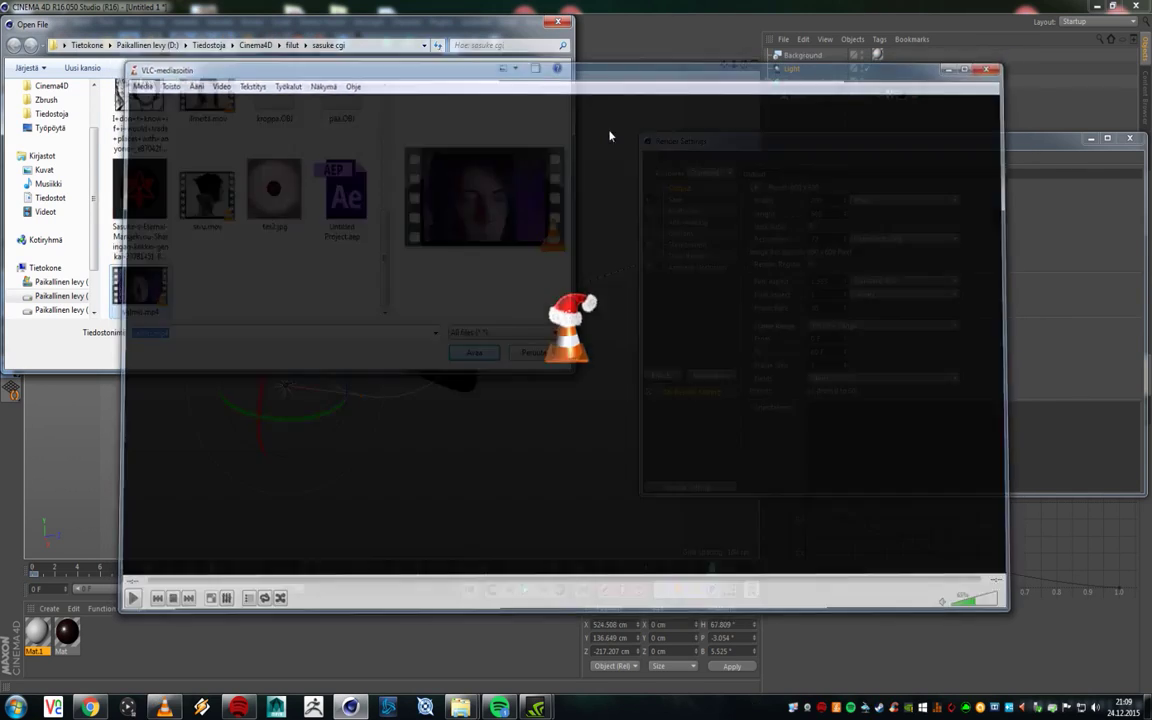
Step: Open the scene file 4,1.c4d from the sasuke cgi folder and select its ripset hair object
{"action": "left_click", "coordinate": [210, 290]}
{"action": "scroll", "coordinate": [222, 268], "scroll_direction": "up", "scroll_amount": 5}
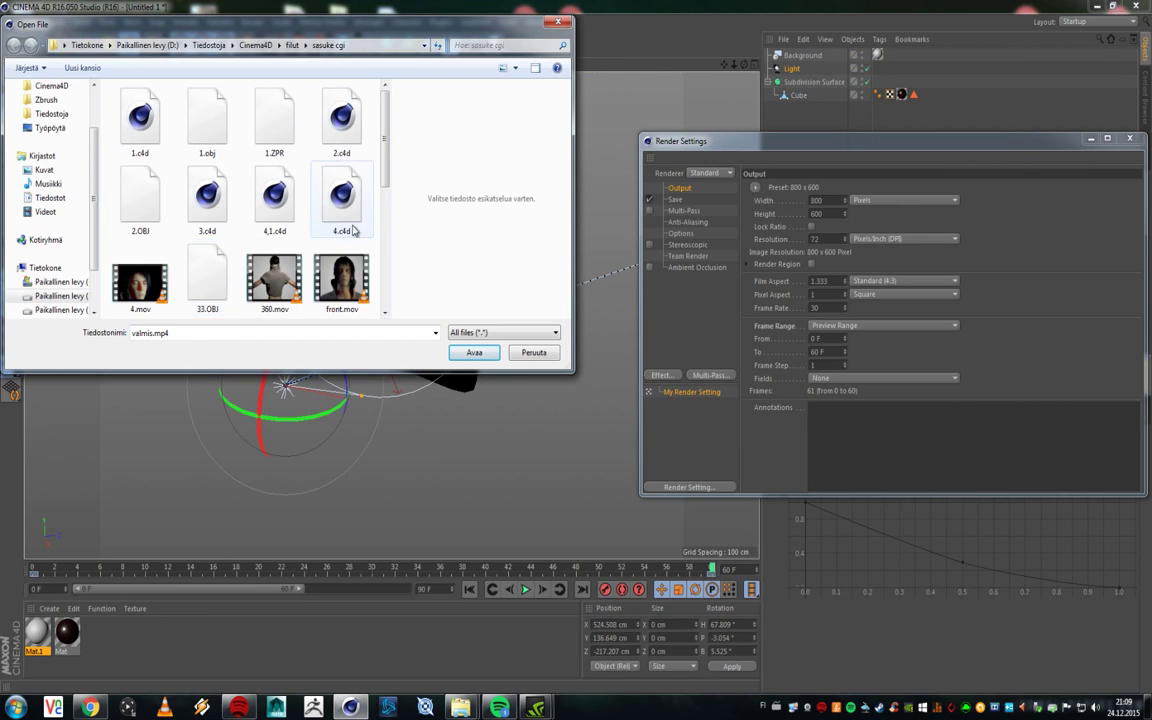
{"action": "left_click", "coordinate": [272, 200]}
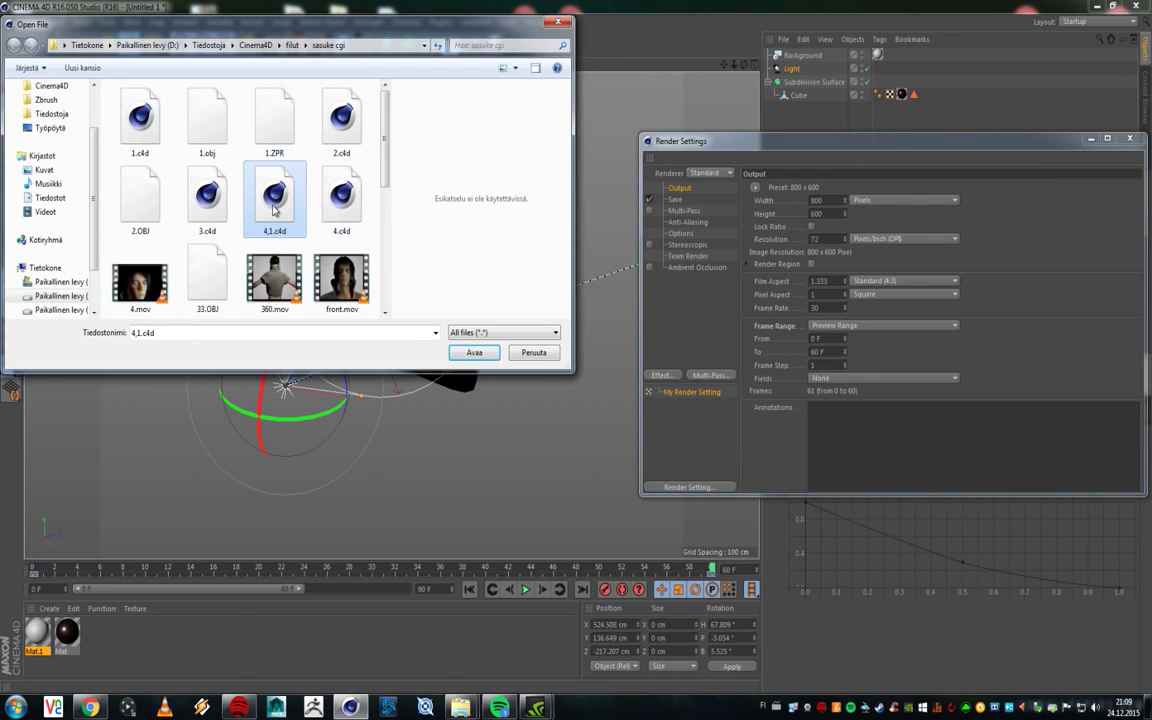
{"action": "double_click", "coordinate": [252, 192]}
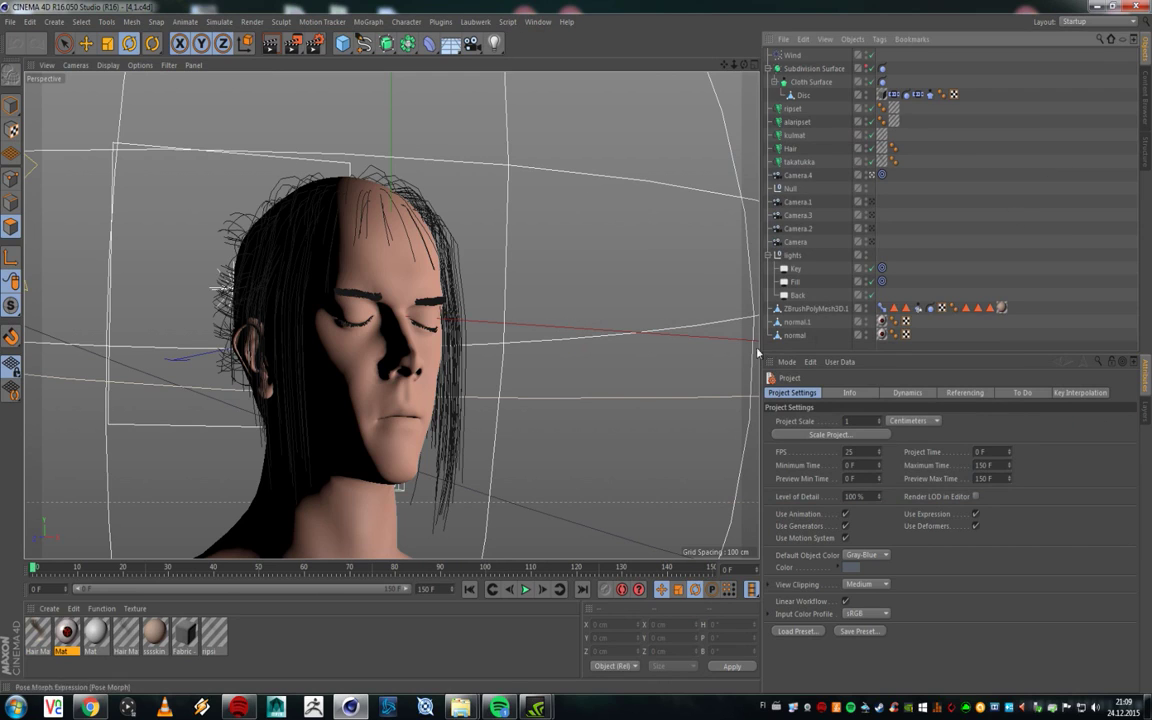
{"action": "left_click", "coordinate": [802, 108]}
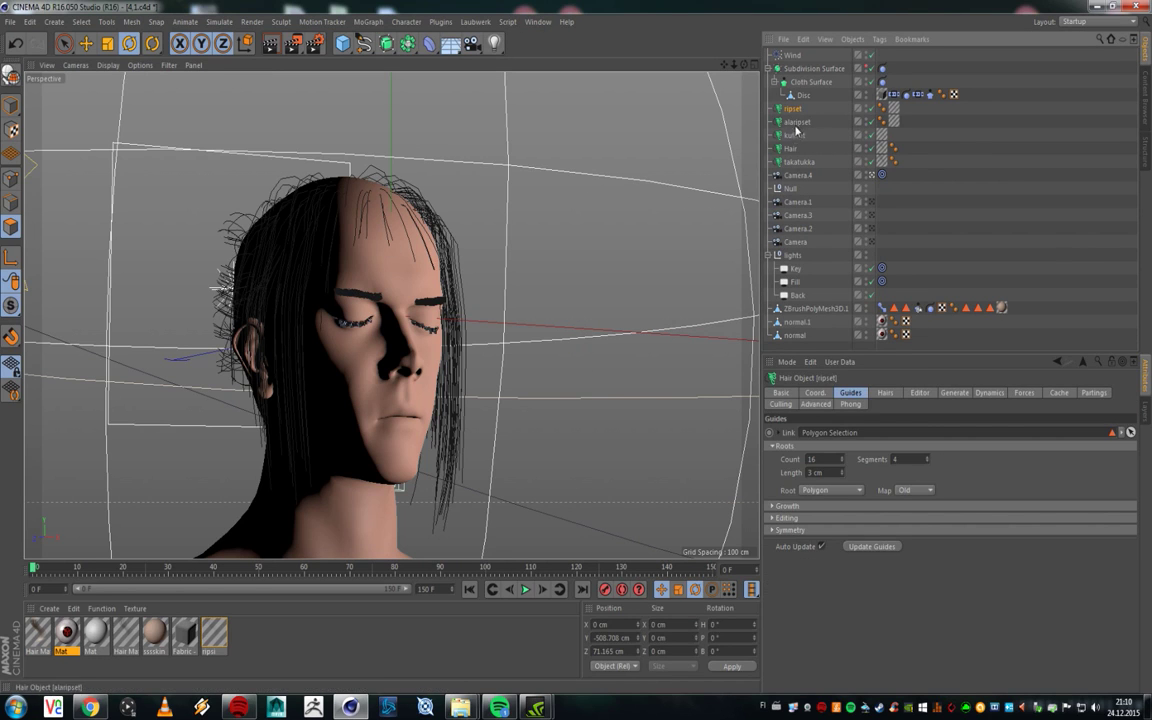
Step: Inspect the kulmat, Hair and takatukka hair objects by selecting each one in turn
{"action": "left_click", "coordinate": [792, 135]}
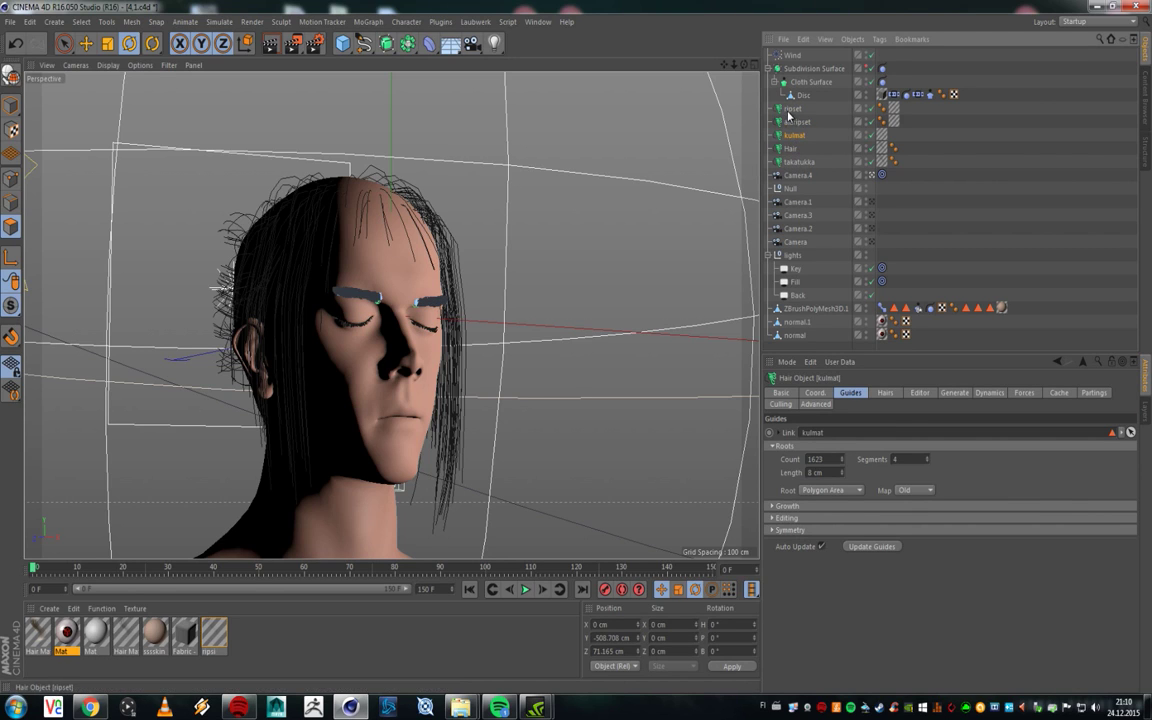
{"action": "left_click", "coordinate": [827, 149]}
{"action": "left_click", "coordinate": [799, 161]}
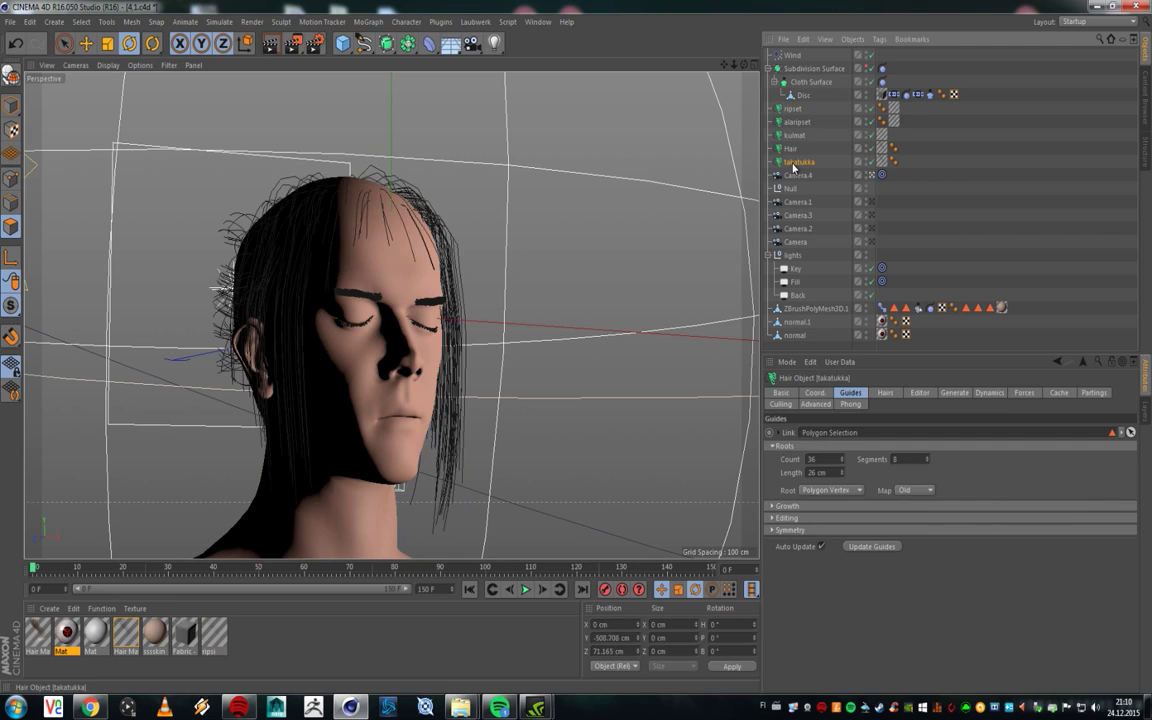
Step: Enable the Subdivision Surface garment, toggle the Camera.4 view, and examine the pleated cloth around the neck and shoulders
{"action": "left_click", "coordinate": [801, 83]}
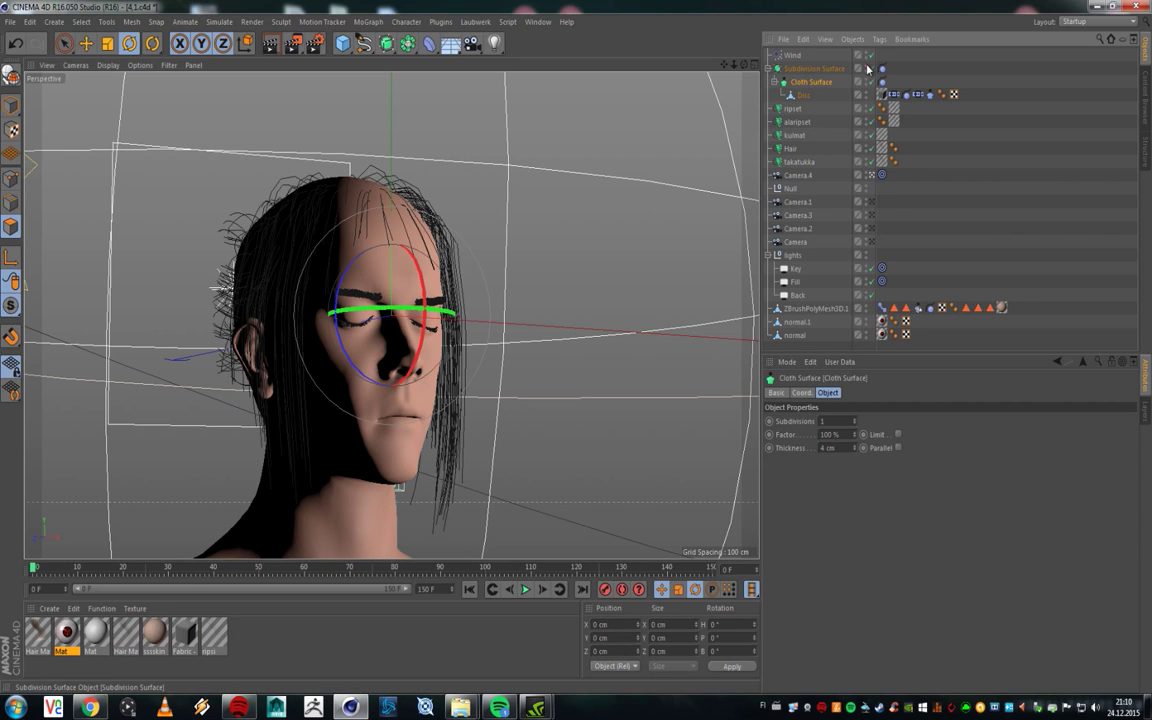
{"action": "left_click", "coordinate": [694, 259]}
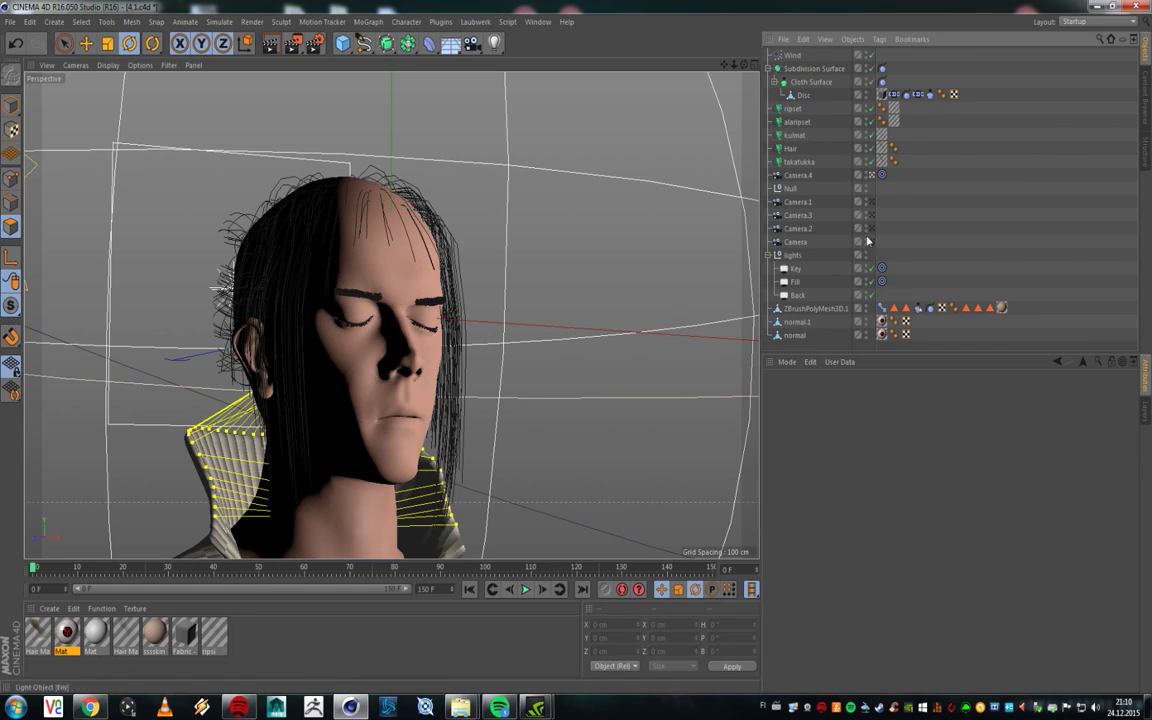
{"action": "left_click", "coordinate": [871, 177]}
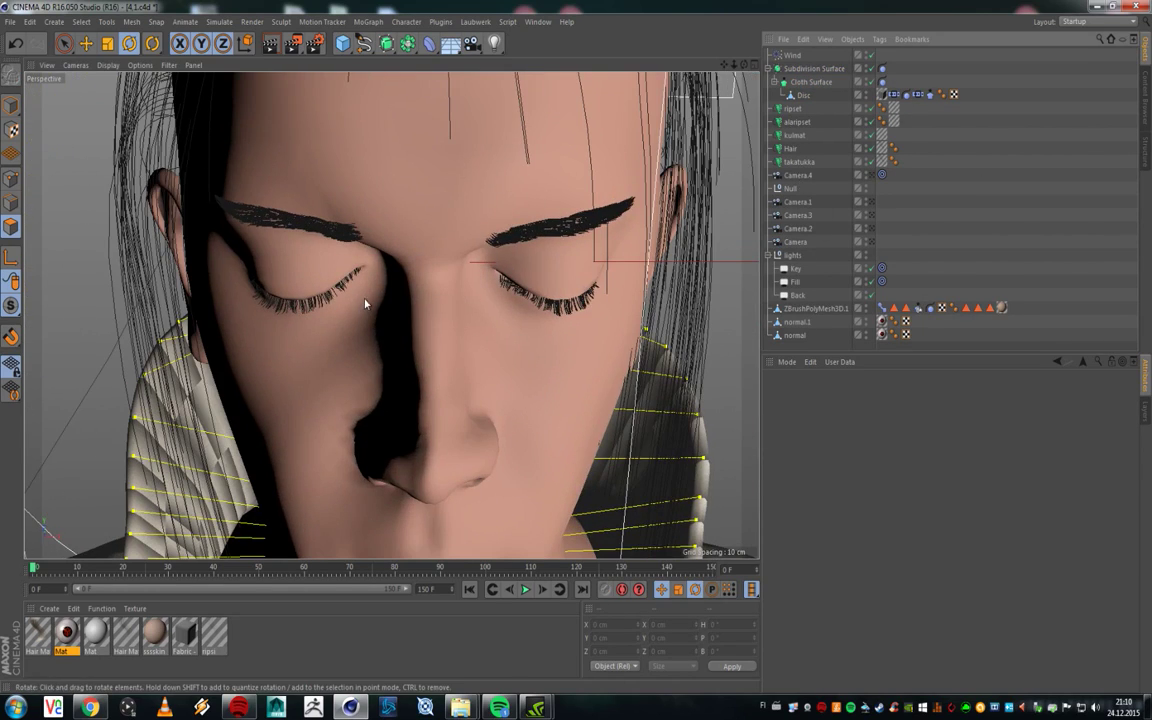
{"action": "right_click_drag", "start_coordinate": [352, 285], "coordinate": [324, 429], "text": "alt"}
{"action": "middle_click_drag", "start_coordinate": [324, 429], "coordinate": [437, 289], "text": "alt"}
{"action": "left_click_drag", "start_coordinate": [437, 289], "coordinate": [435, 304], "text": "alt"}
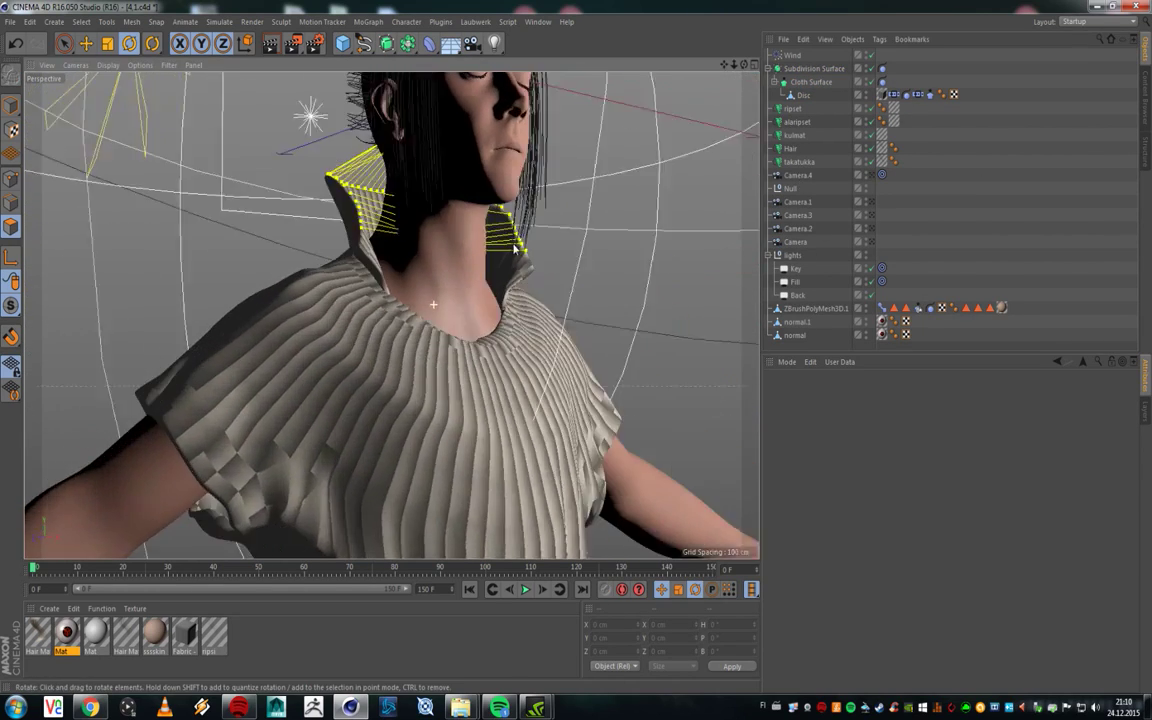
{"action": "right_click_drag", "start_coordinate": [435, 304], "coordinate": [447, 241], "text": "alt"}
{"action": "left_click_drag", "start_coordinate": [447, 241], "coordinate": [447, 295], "text": "alt"}
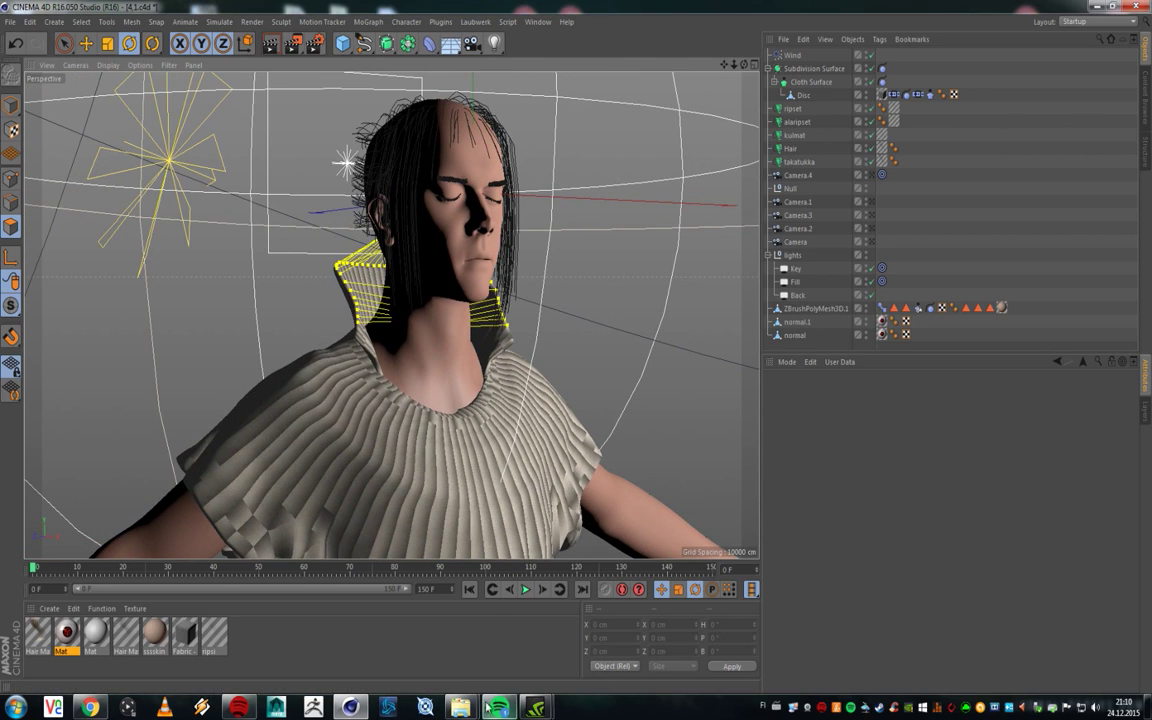
Step: Switch to VLC and add valmis.mp4 from the sasuke cgi folder under Cinema4D\filut to the media to open
{"action": "mouse_move", "coordinate": [465, 707]}
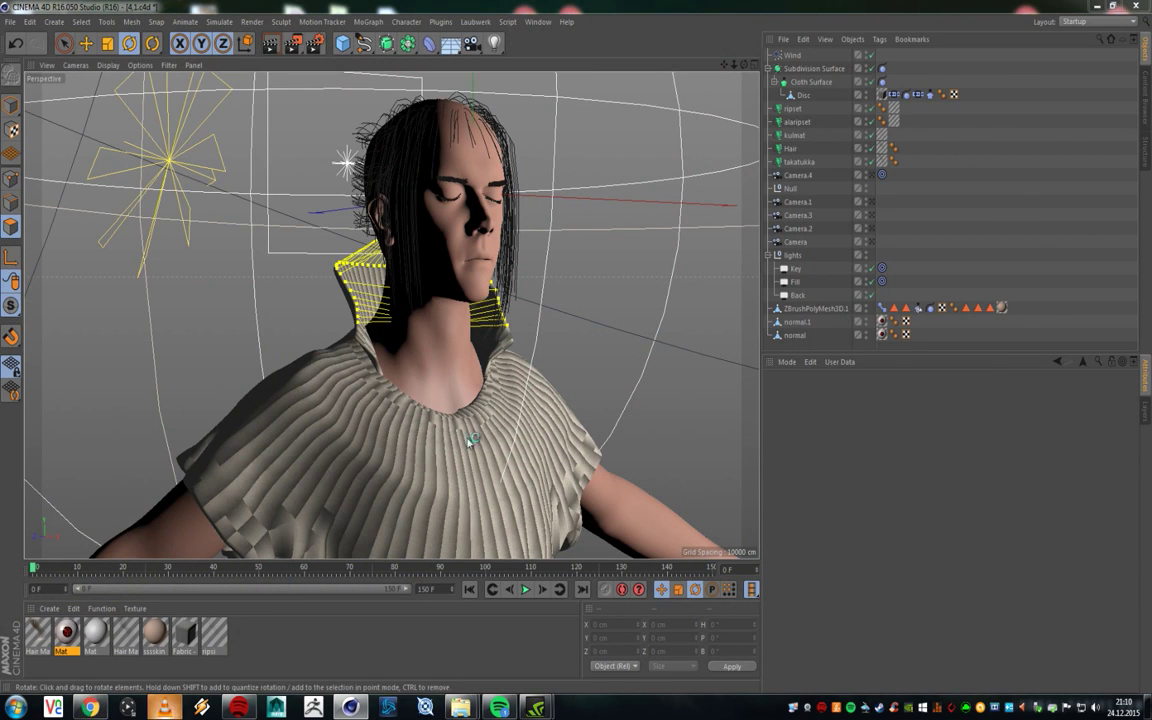
{"action": "key", "text": "ctrl+o"}
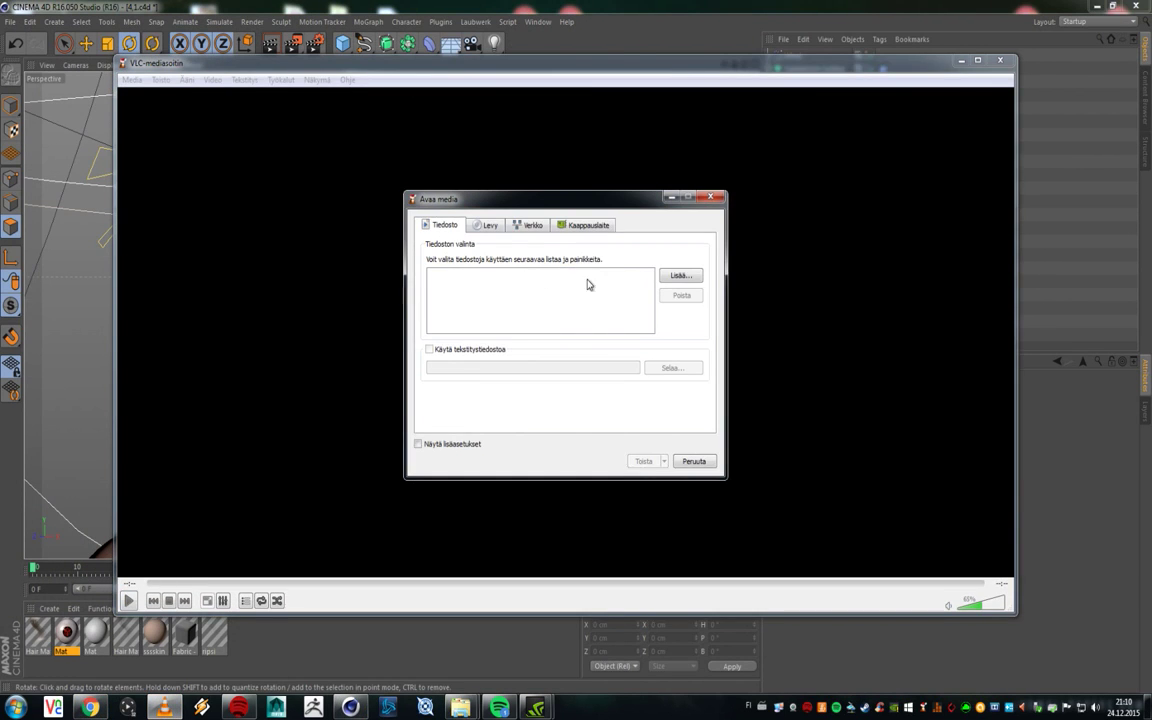
{"action": "left_click", "coordinate": [680, 275]}
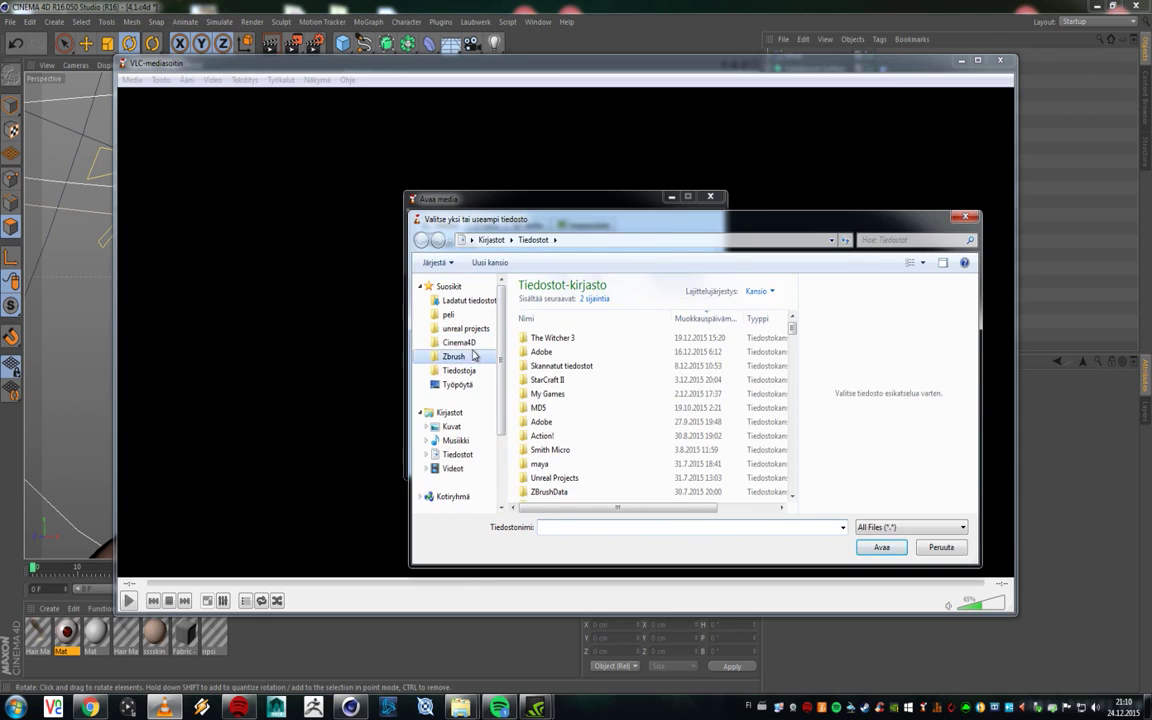
{"action": "left_click", "coordinate": [459, 342]}
{"action": "double_click", "coordinate": [547, 318]}
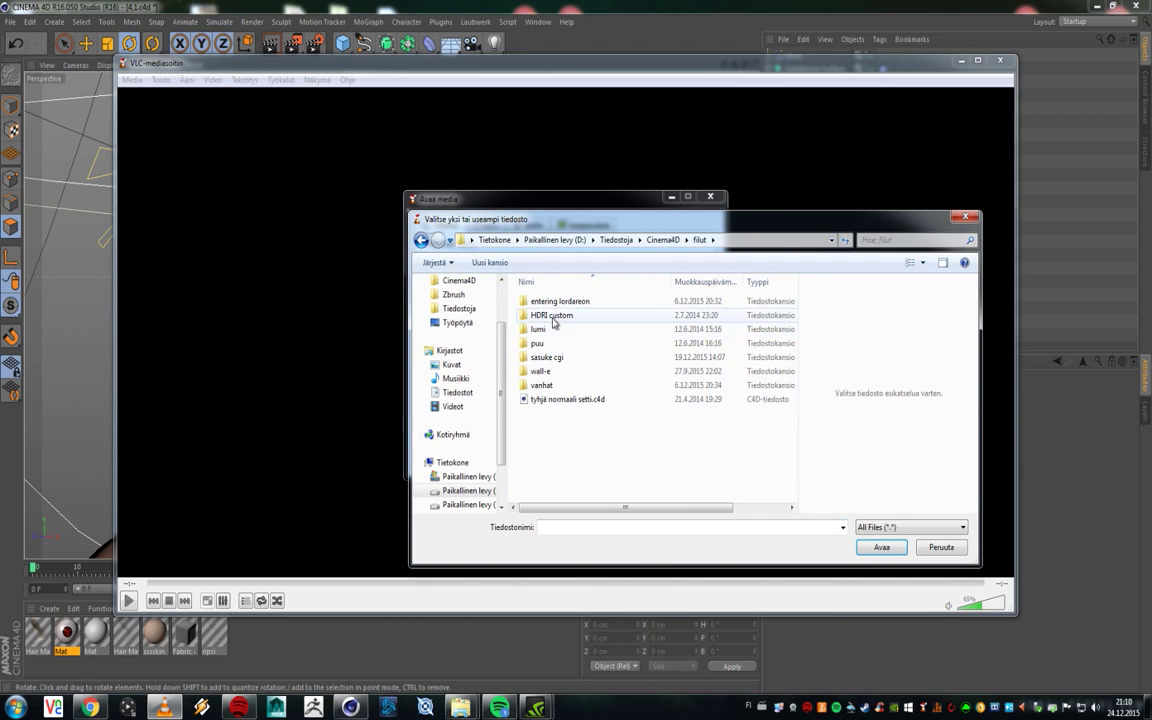
{"action": "double_click", "coordinate": [555, 362]}
{"action": "scroll", "coordinate": [712, 432], "scroll_direction": "down", "scroll_amount": 2}
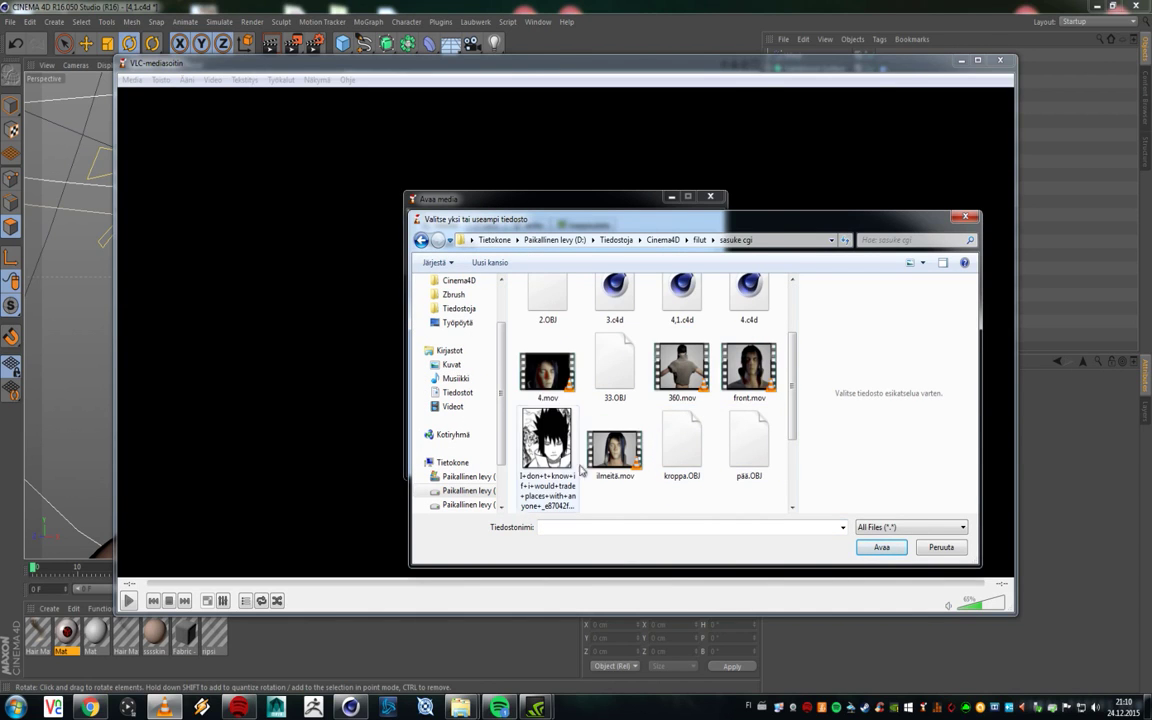
{"action": "scroll", "coordinate": [710, 420], "scroll_direction": "up", "scroll_amount": 2}
{"action": "scroll", "coordinate": [706, 402], "scroll_direction": "down", "scroll_amount": 5}
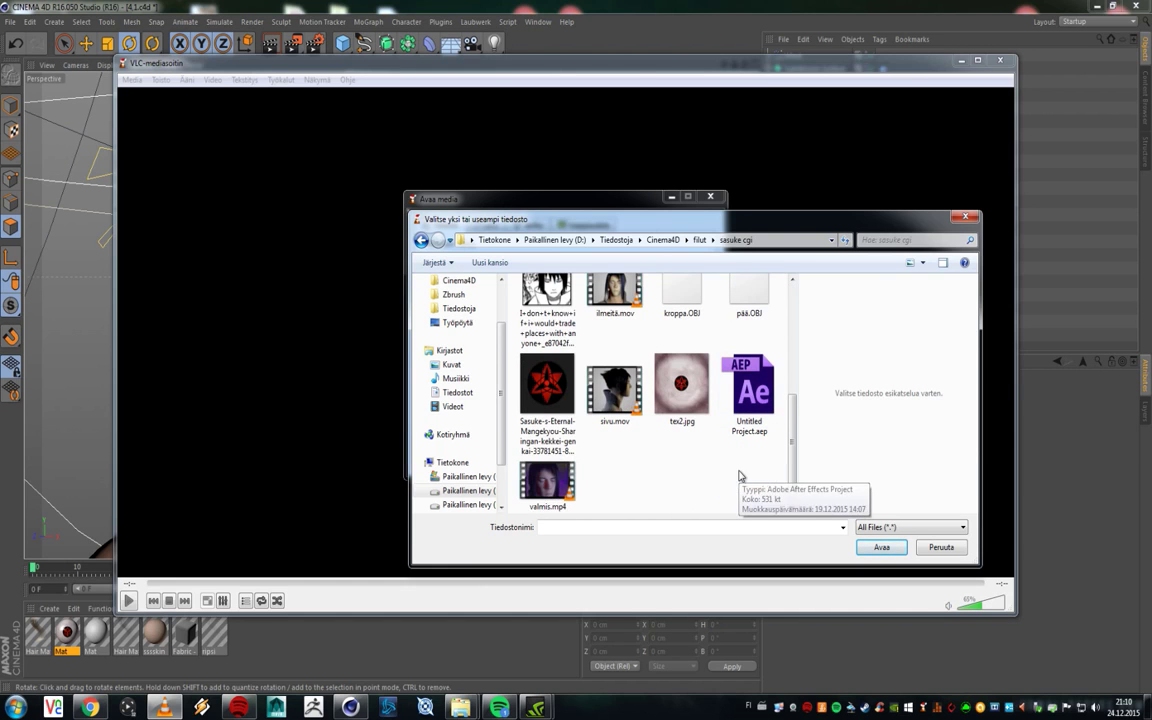
{"action": "double_click", "coordinate": [547, 478]}
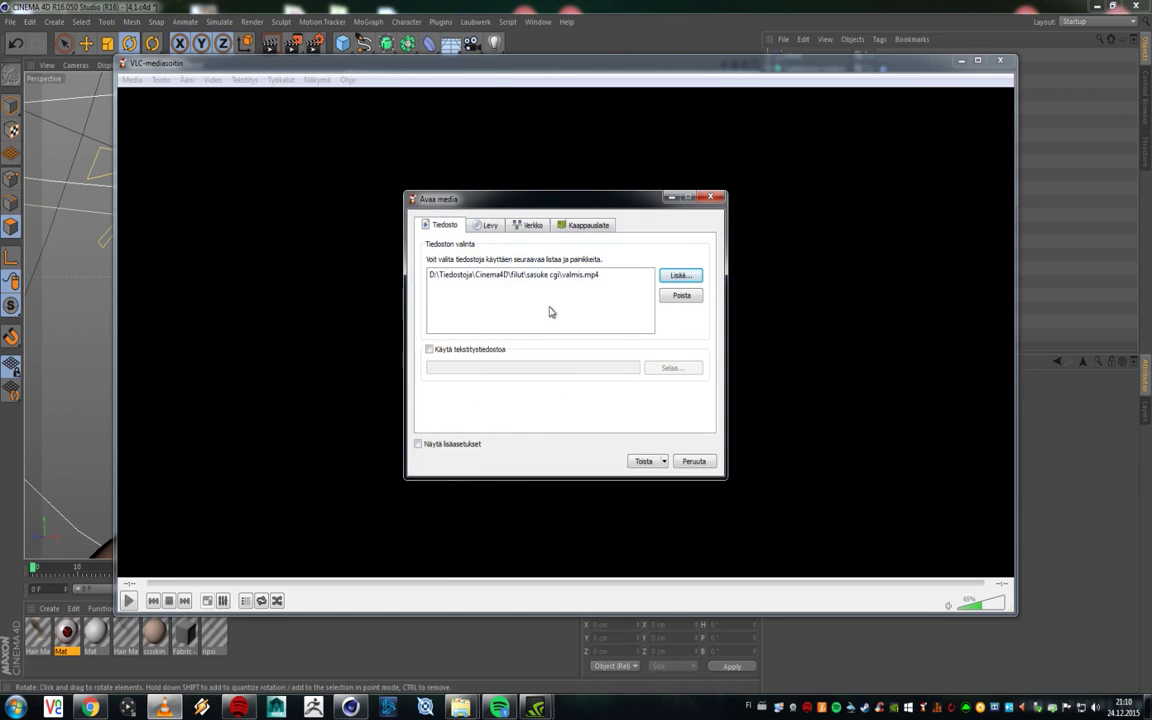
Step: Play valmis.mp4, reposition the player window within the screen, and close VLC
{"action": "left_click", "coordinate": [643, 462]}
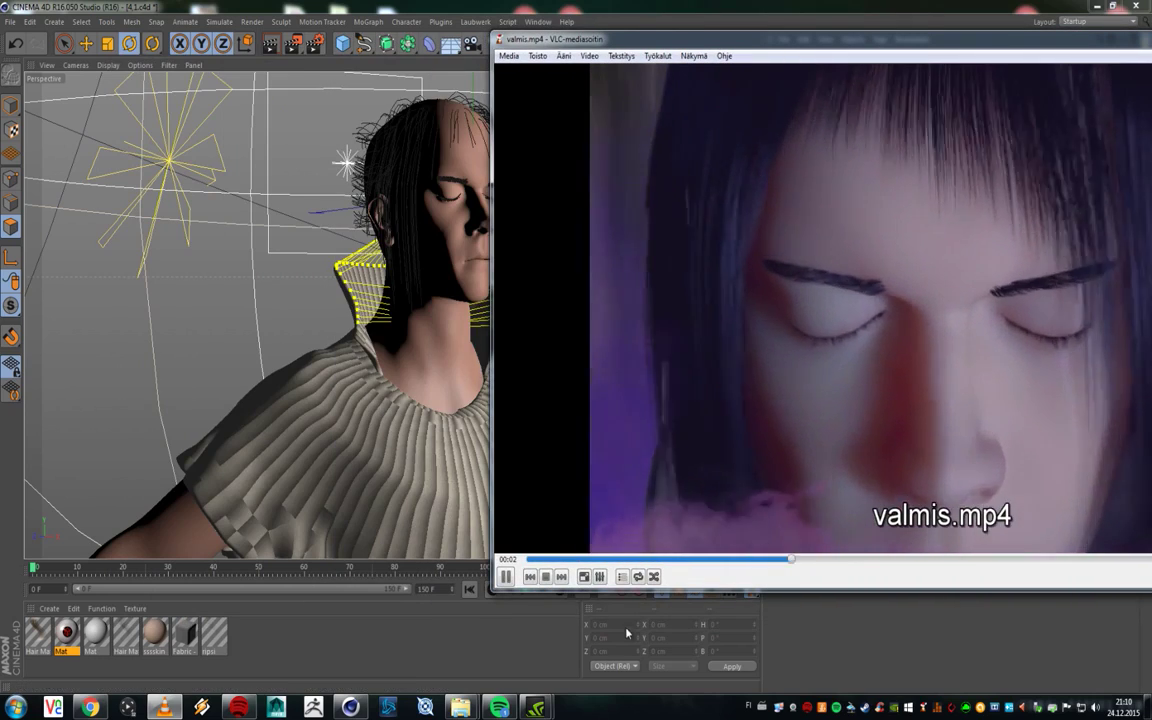
{"action": "left_click_drag", "start_coordinate": [1040, 38], "coordinate": [1008, 78]}
{"action": "left_click", "coordinate": [1009, 76]}
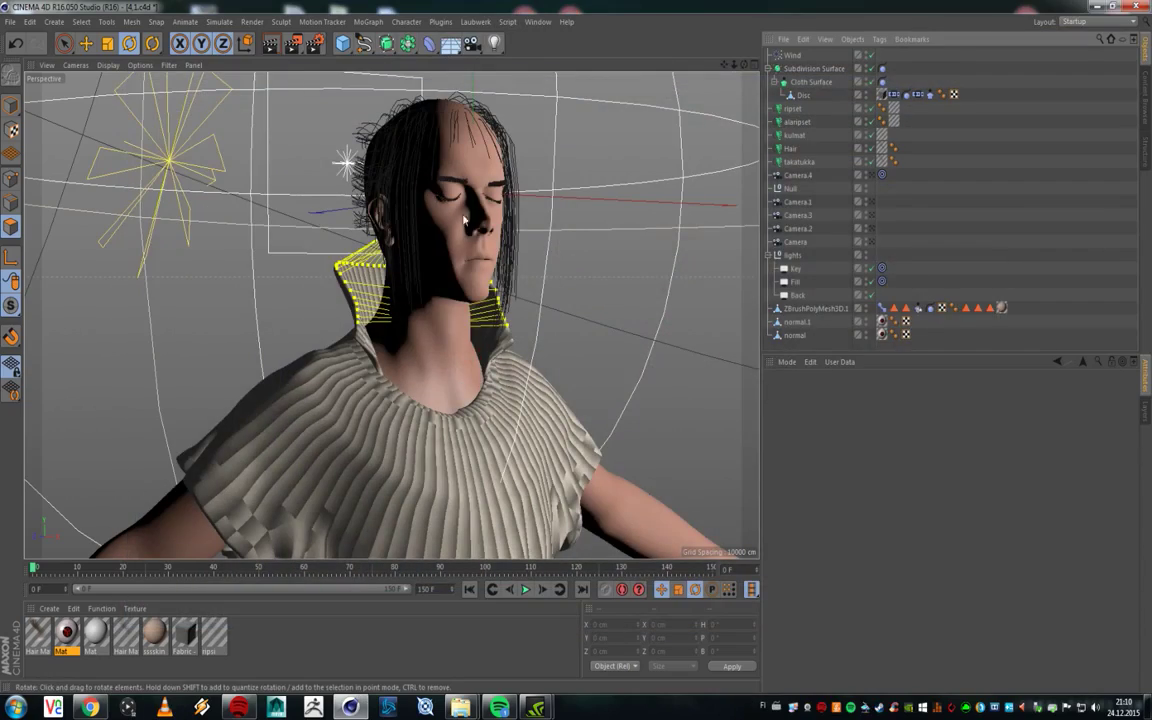
Step: Put the Pose Morph tag of ZBrushPolyMesh3D.1 in Edit mode and set the luomet pose strength to 55% with the face enlarged
{"action": "mouse_move", "coordinate": [466, 200]}
{"action": "right_mouse_down", "text": "alt"}
{"action": "mouse_move", "coordinate": [488, 93]}
{"action": "mouse_move", "coordinate": [473, 211]}
{"action": "right_mouse_up", "text": "alt"}
{"action": "left_click_drag", "start_coordinate": [473, 211], "coordinate": [440, 228], "text": "alt"}
{"action": "right_click_drag", "start_coordinate": [440, 228], "coordinate": [454, 207], "text": "alt"}
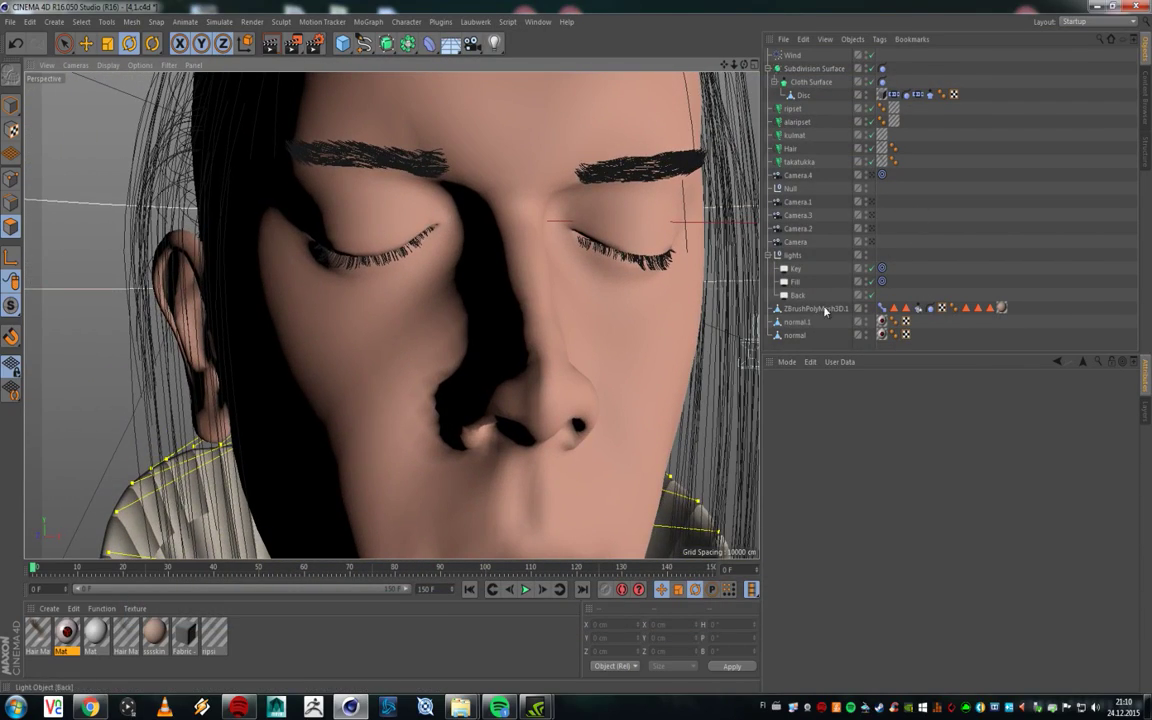
{"action": "left_click", "coordinate": [882, 308]}
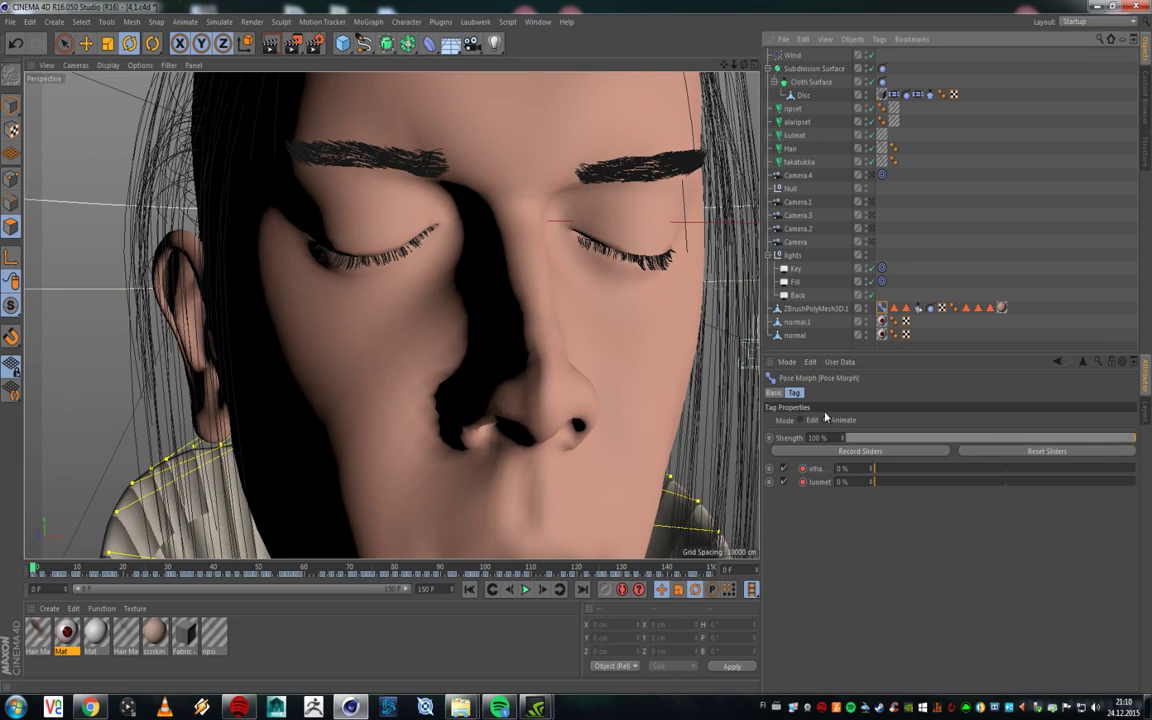
{"action": "left_click", "coordinate": [805, 421]}
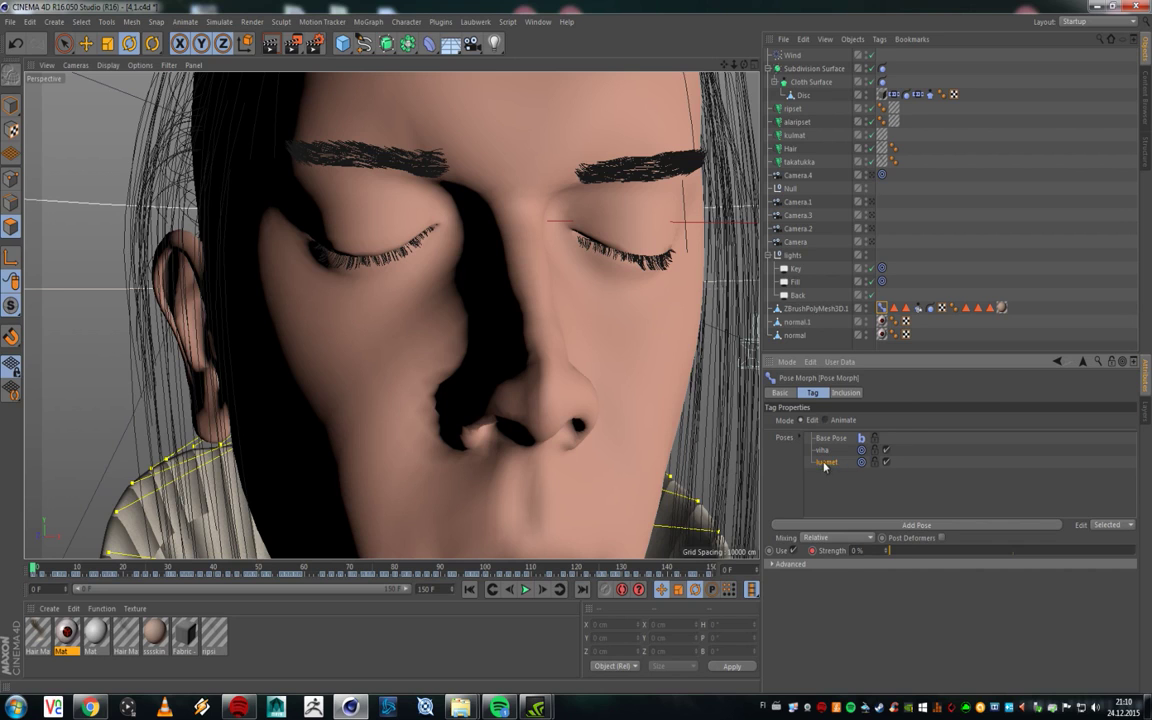
{"action": "left_click", "coordinate": [1026, 550]}
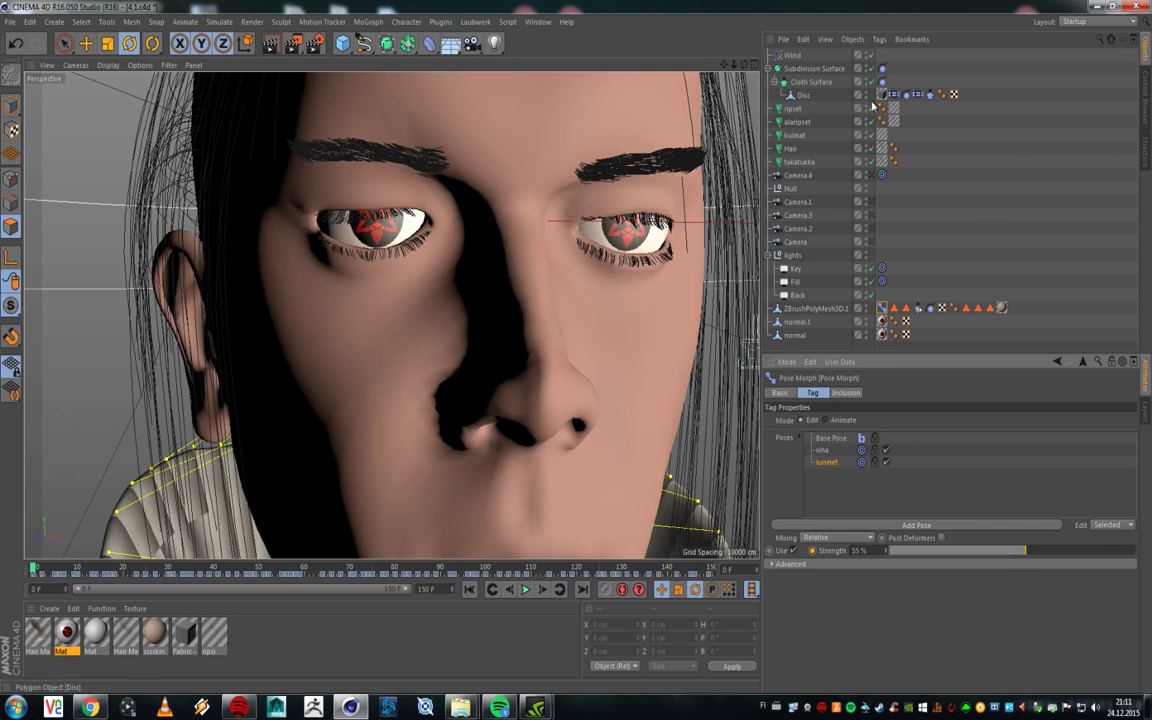
Step: Disable the ripset, alaripset, kulmat, Hair and takatukka hair objects and the Subdivision Surface garment
{"action": "left_click", "coordinate": [871, 108]}
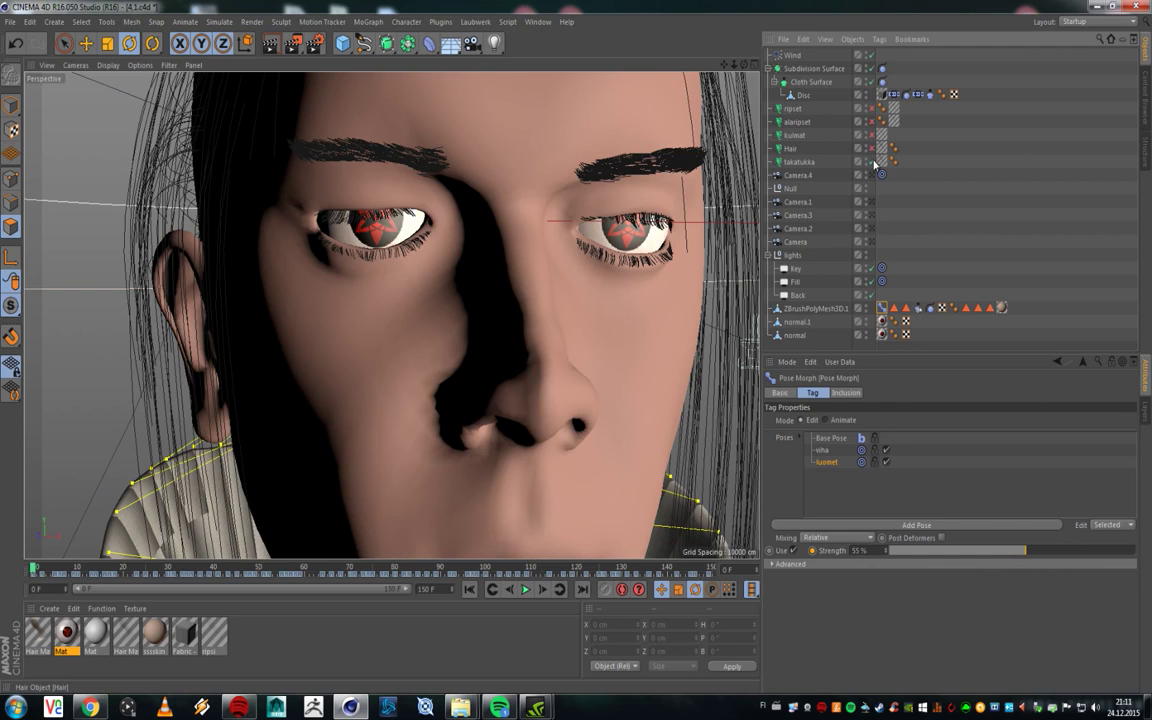
{"action": "left_click", "coordinate": [871, 161]}
{"action": "left_click", "coordinate": [871, 148]}
{"action": "left_click", "coordinate": [871, 81]}
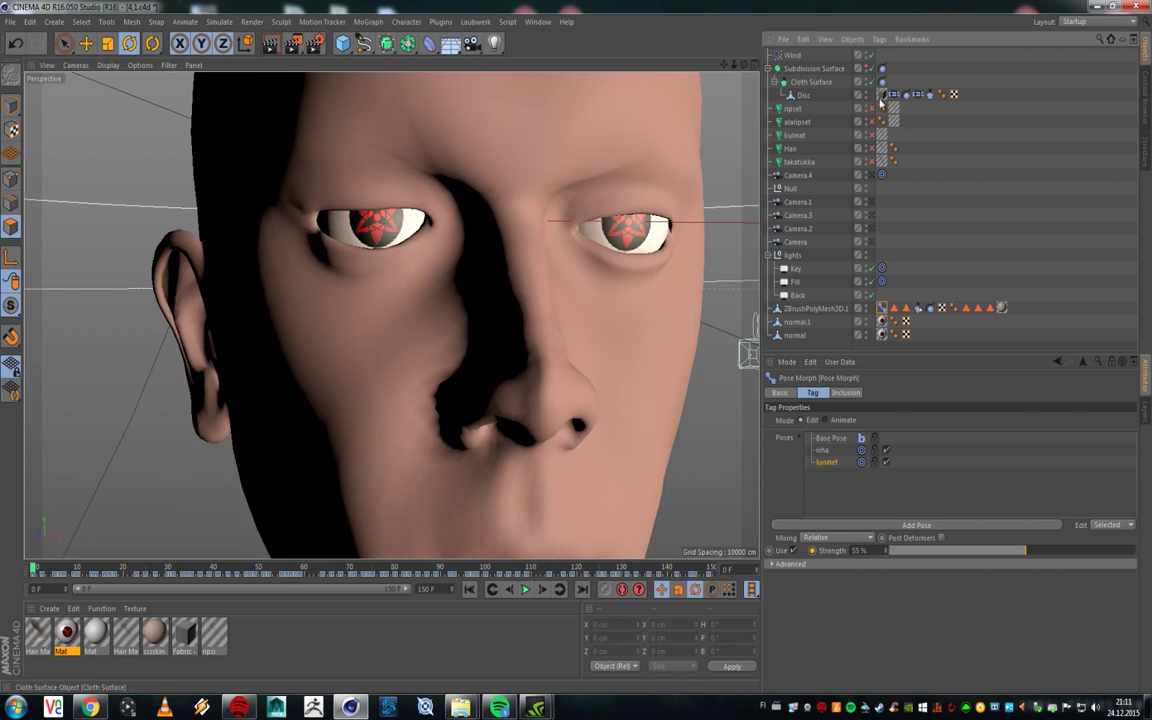
Step: Demonstrate the eyelid opening and closing by varying the luomet pose strength, finishing at 73%
{"action": "left_click_drag", "start_coordinate": [1006, 552], "coordinate": [1045, 551]}
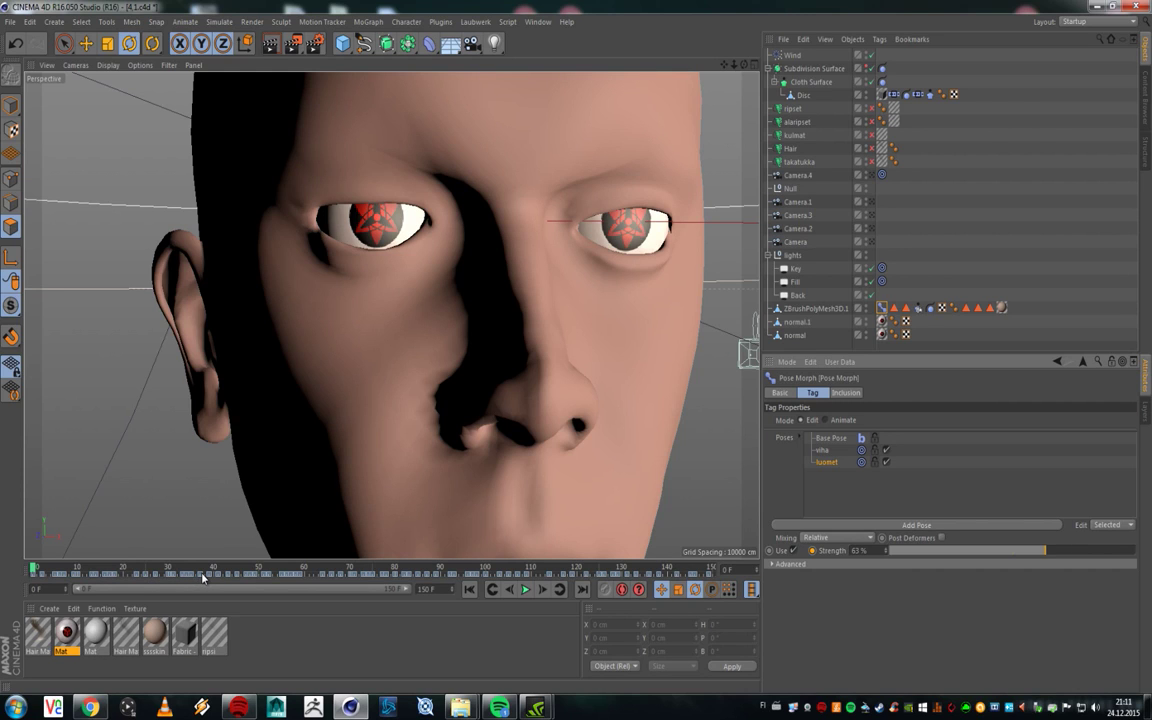
{"action": "left_click_drag", "start_coordinate": [951, 550], "coordinate": [828, 563]}
{"action": "mouse_move", "coordinate": [913, 557]}
{"action": "left_mouse_down"}
{"action": "mouse_move", "coordinate": [938, 561]}
{"action": "mouse_move", "coordinate": [870, 552]}
{"action": "mouse_move", "coordinate": [1009, 550]}
{"action": "mouse_move", "coordinate": [920, 550]}
{"action": "left_mouse_up"}
{"action": "left_click_drag", "start_coordinate": [962, 549], "coordinate": [1068, 549]}
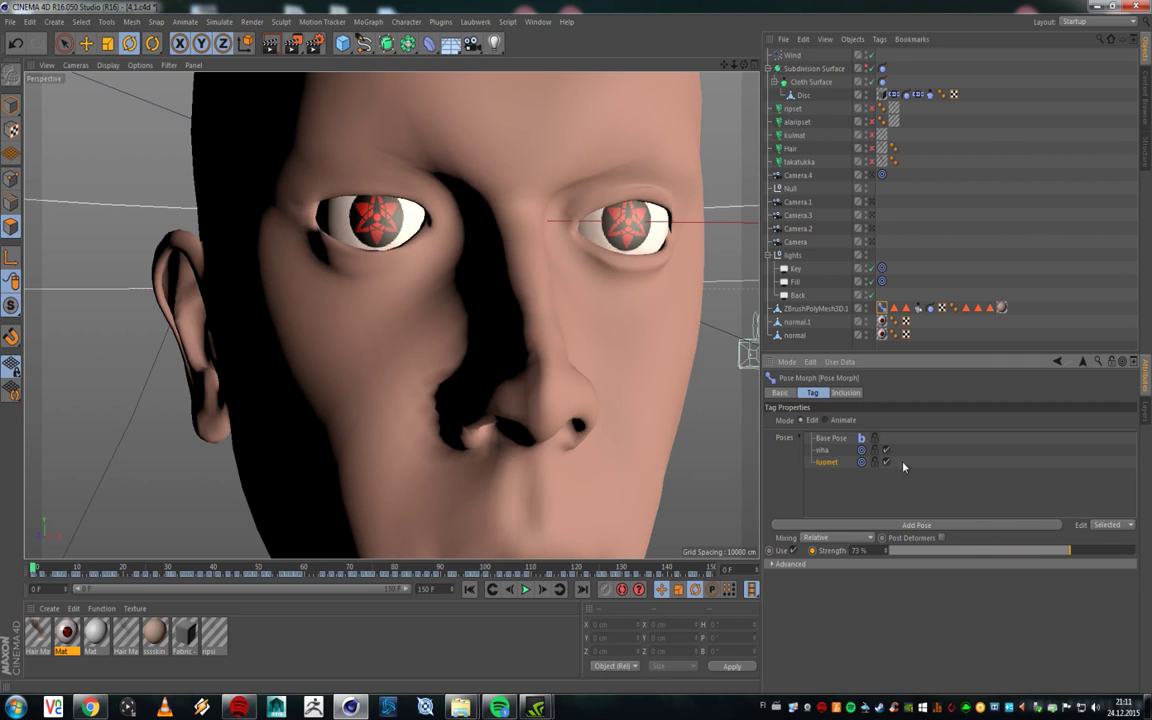
Step: Select the viha pose, increase its strength to give the whole face an angry expression, and deselect the tag
{"action": "left_click", "coordinate": [822, 451]}
{"action": "left_click_drag", "start_coordinate": [460, 405], "coordinate": [458, 411], "text": "alt"}
{"action": "scroll", "coordinate": [458, 411], "scroll_direction": "down", "scroll_amount": 5}
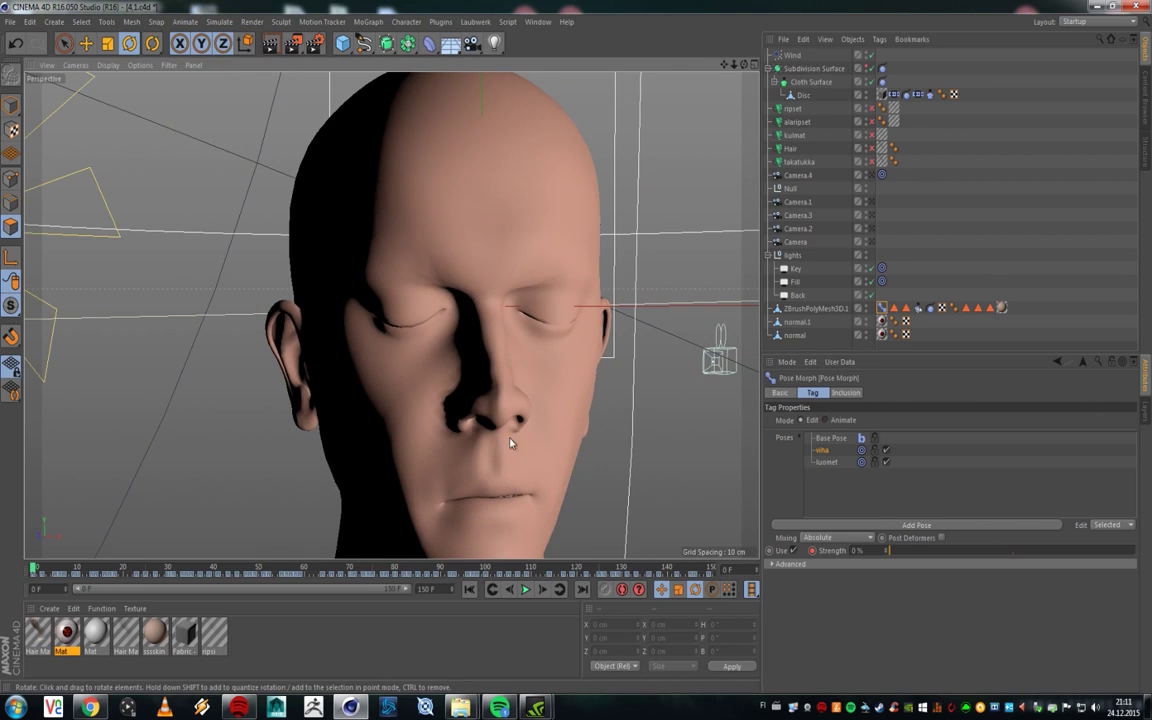
{"action": "left_click_drag", "start_coordinate": [904, 551], "coordinate": [1061, 573]}
{"action": "left_click", "coordinate": [956, 293]}
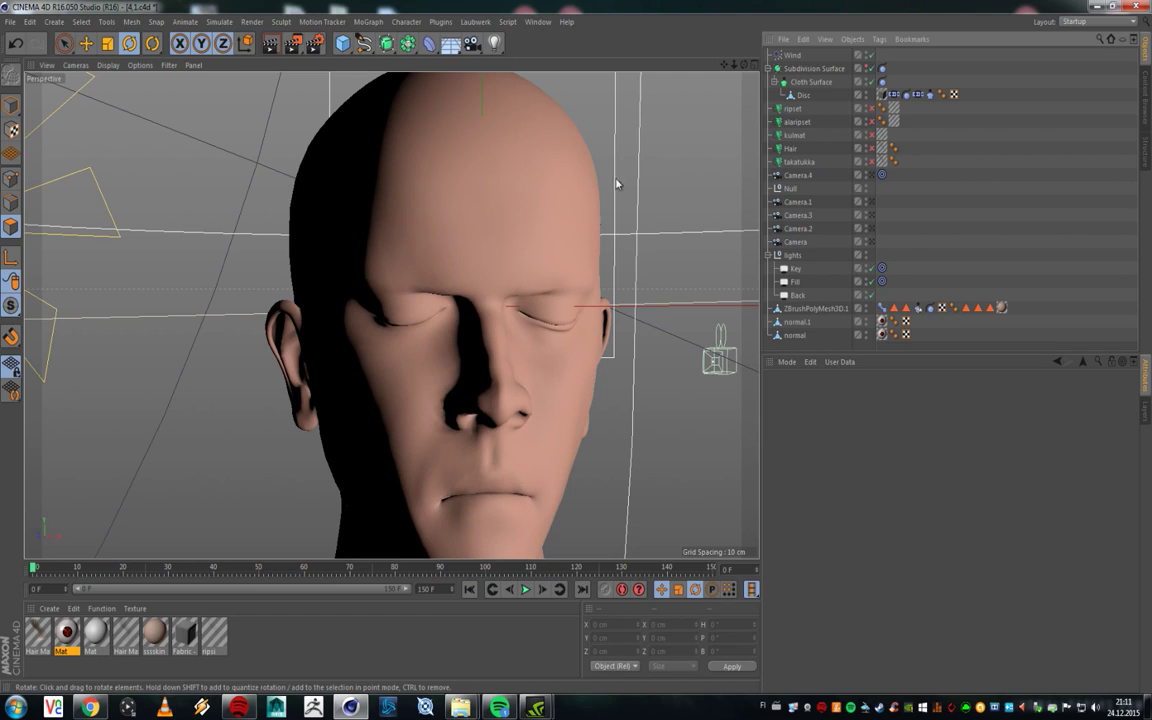